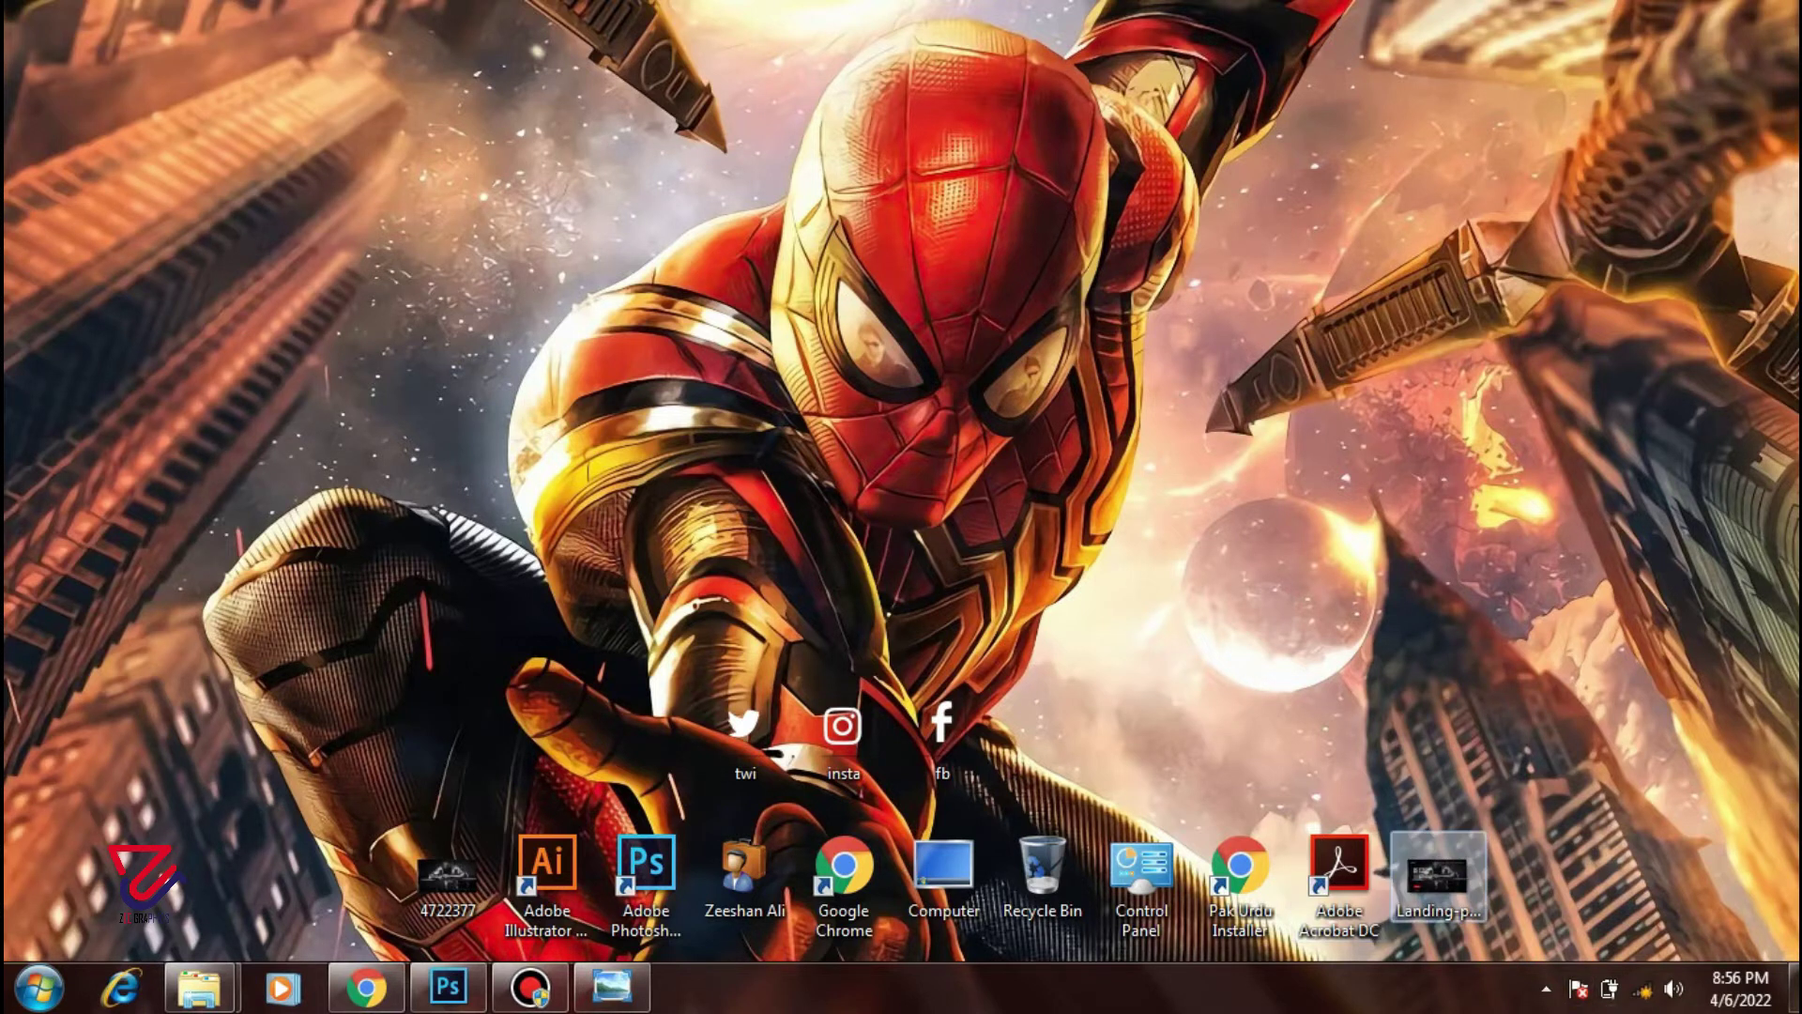
- Bring back the finished ENERGY X landing-page preview in Photo Viewer, zoom in, then fit it again
{"action": "left_click", "coordinate": [608, 986]}
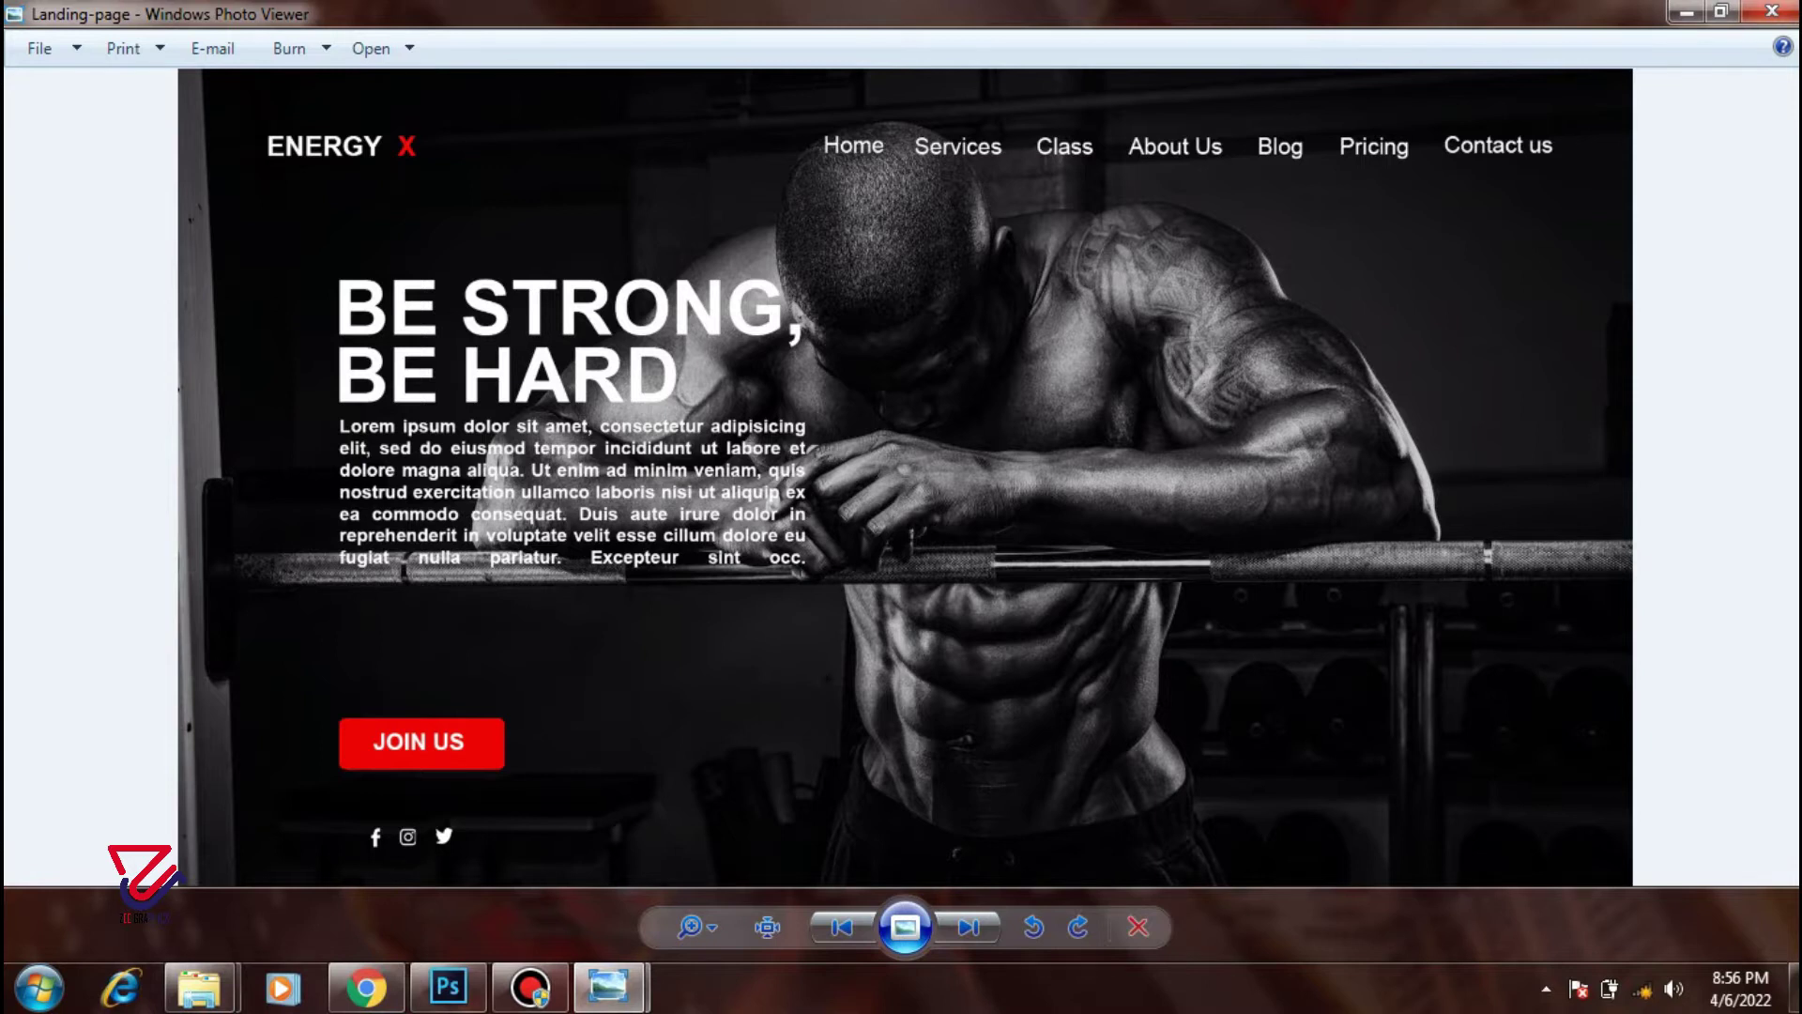
{"action": "scroll", "coordinate": [460, 167], "scroll_direction": "up", "scroll_amount": 2}
{"action": "scroll", "coordinate": [460, 167], "scroll_direction": "up", "scroll_amount": 1}
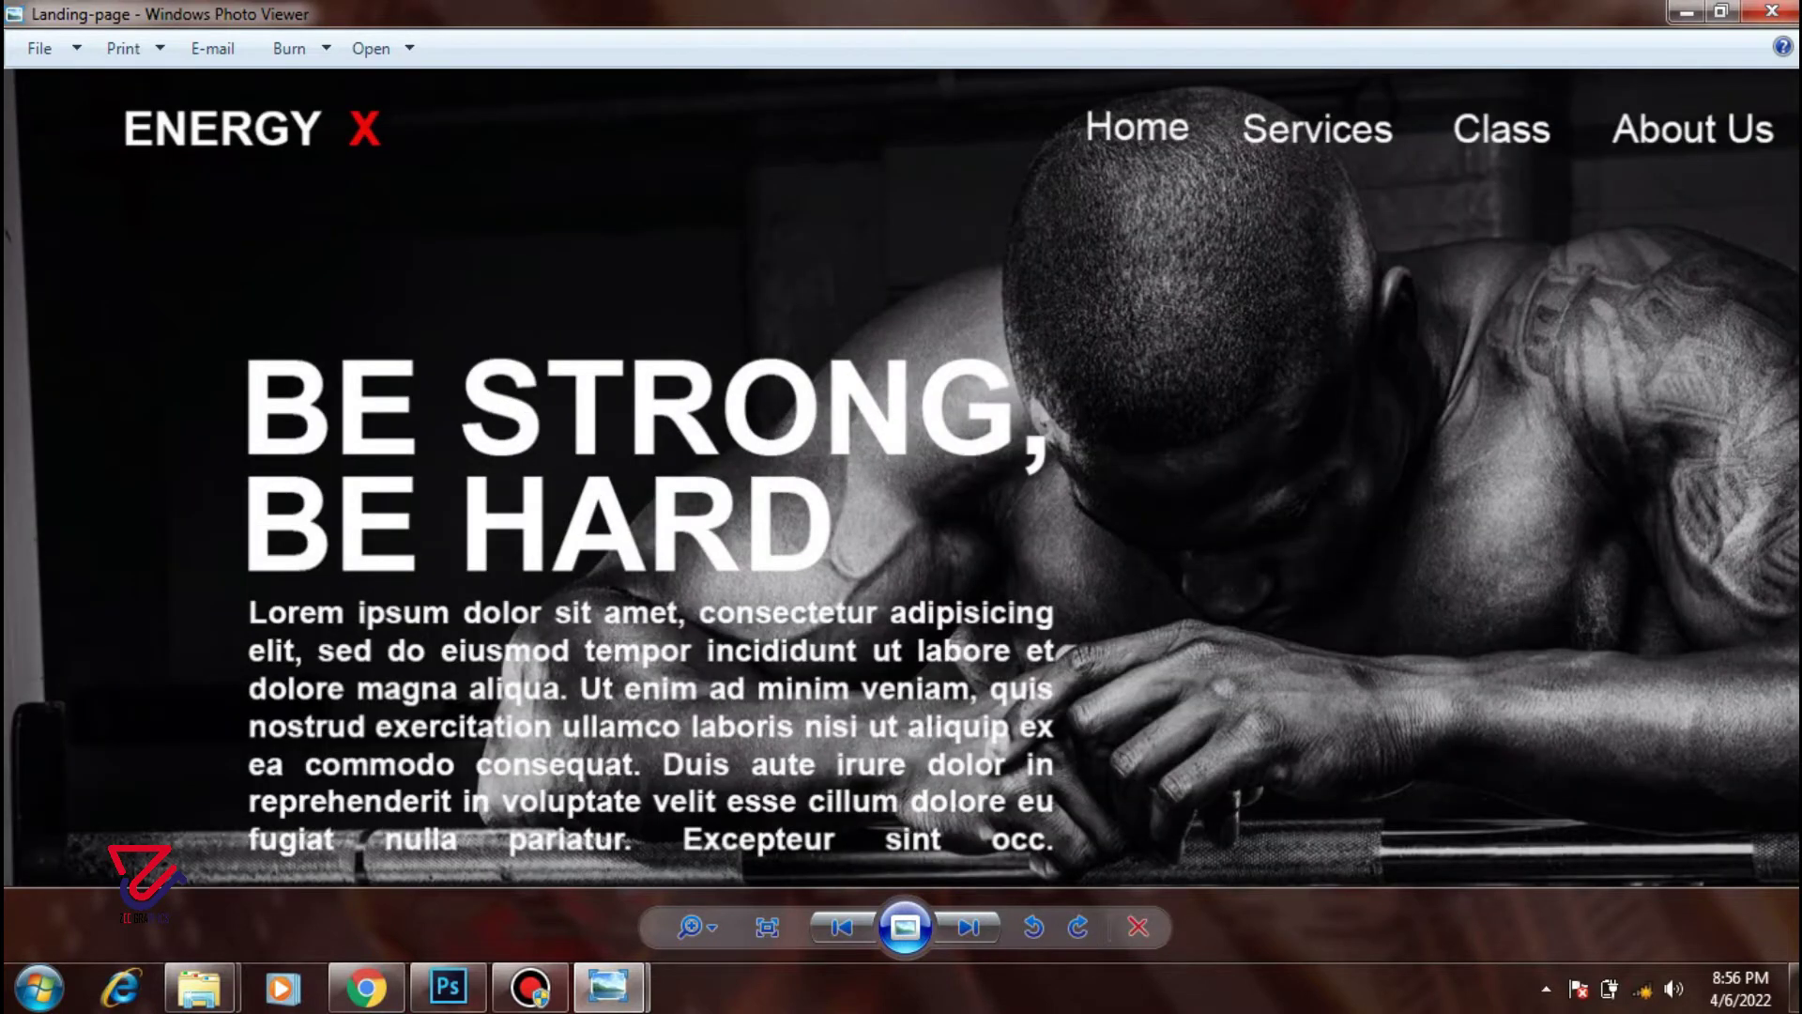
{"action": "scroll", "coordinate": [460, 167], "scroll_direction": "down", "scroll_amount": 3}
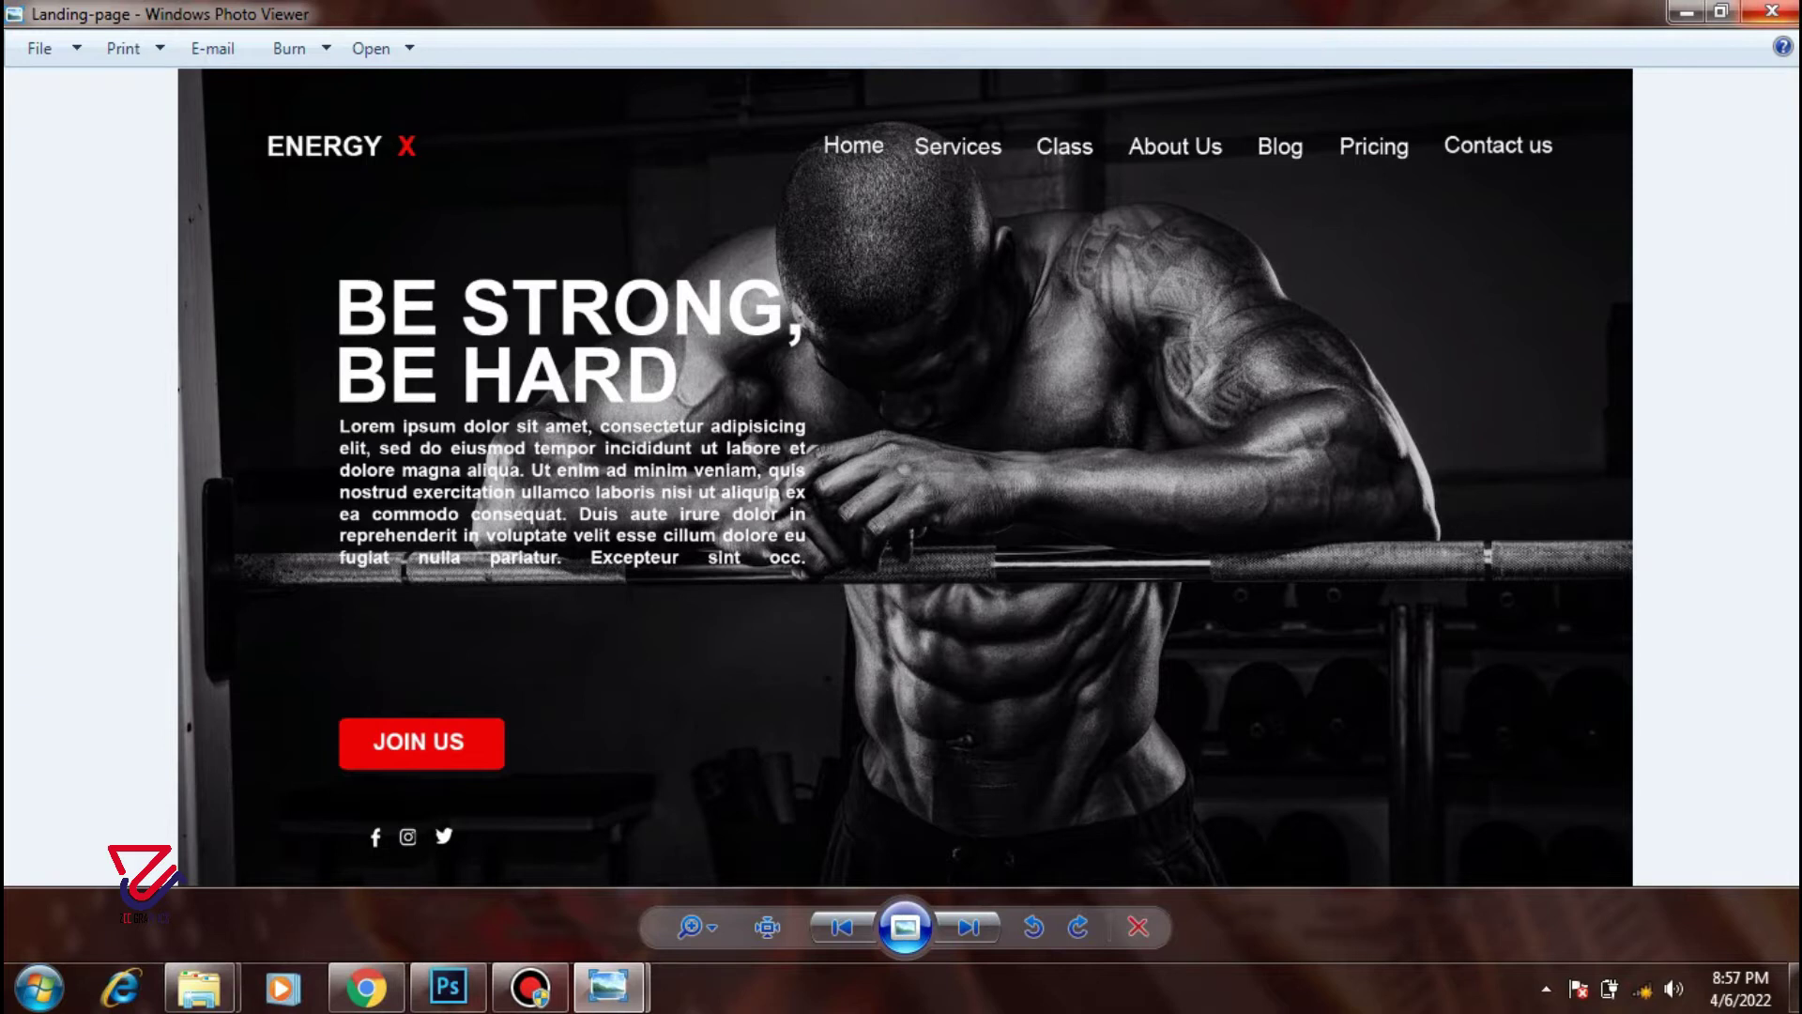
- Close Photo Viewer and start a new Photoshop document named 'Landing Page'
{"action": "left_click", "coordinate": [1773, 11]}
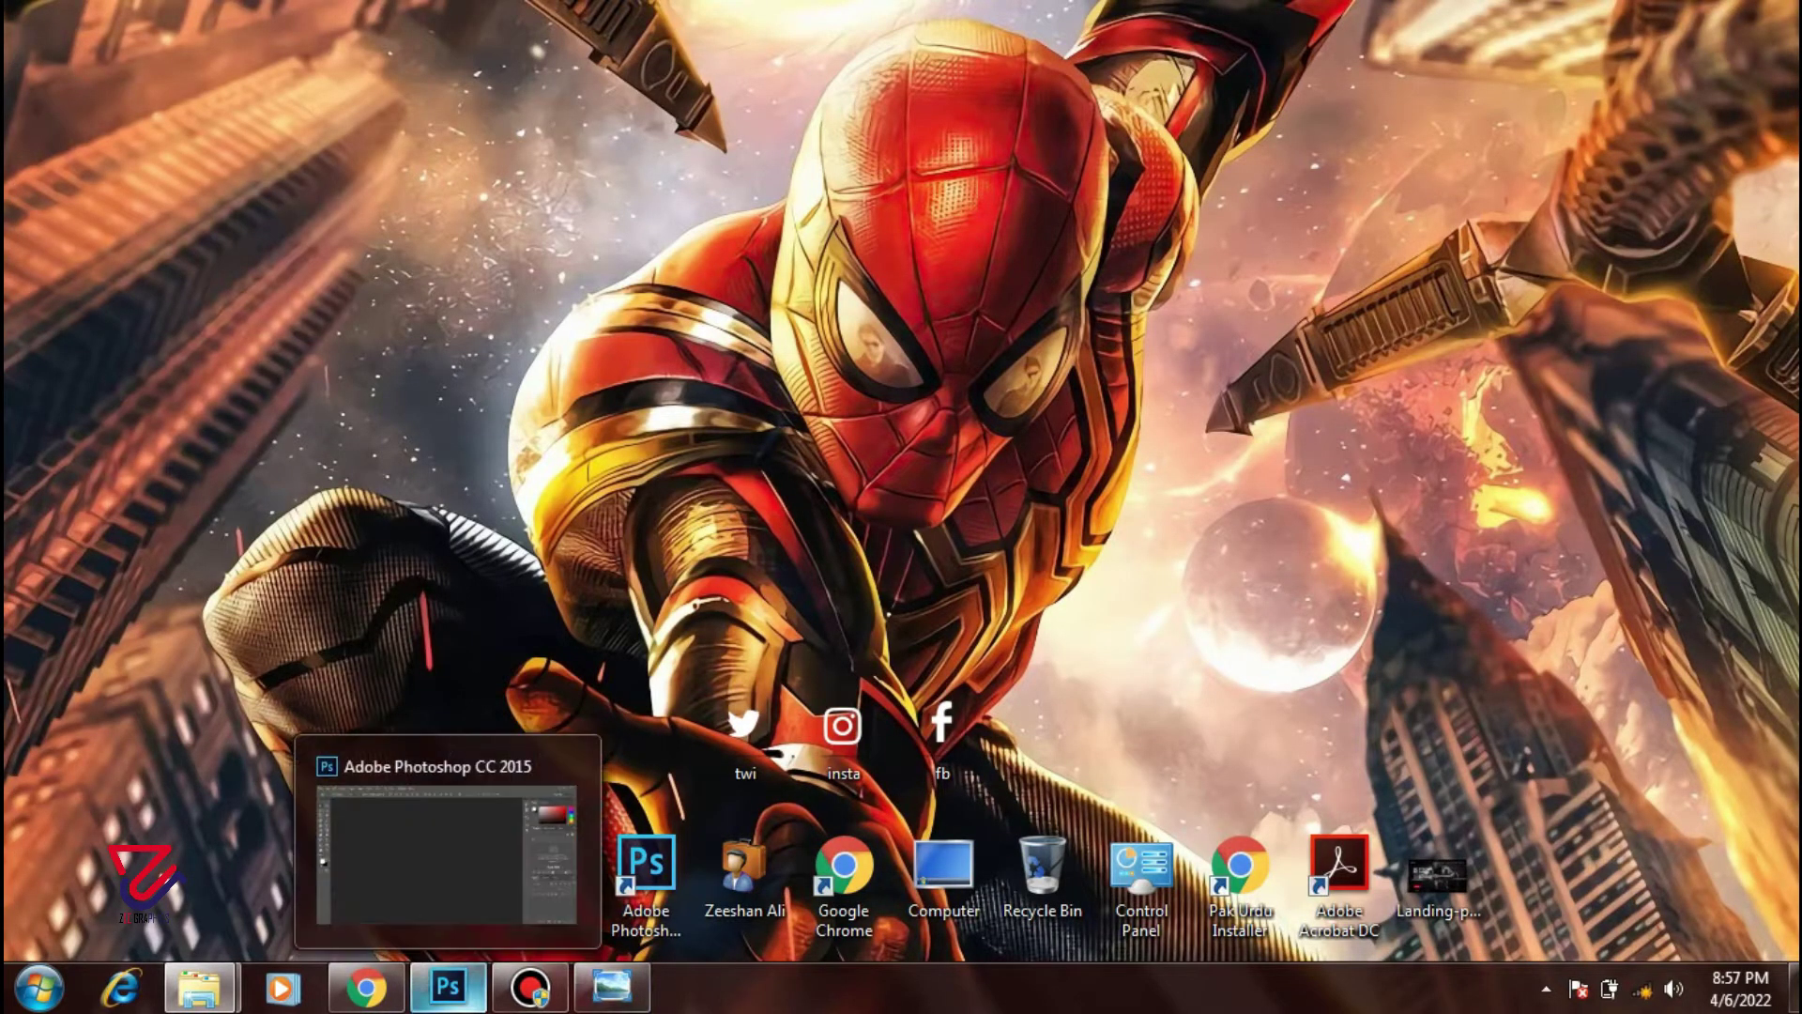
{"action": "left_click", "coordinate": [449, 986]}
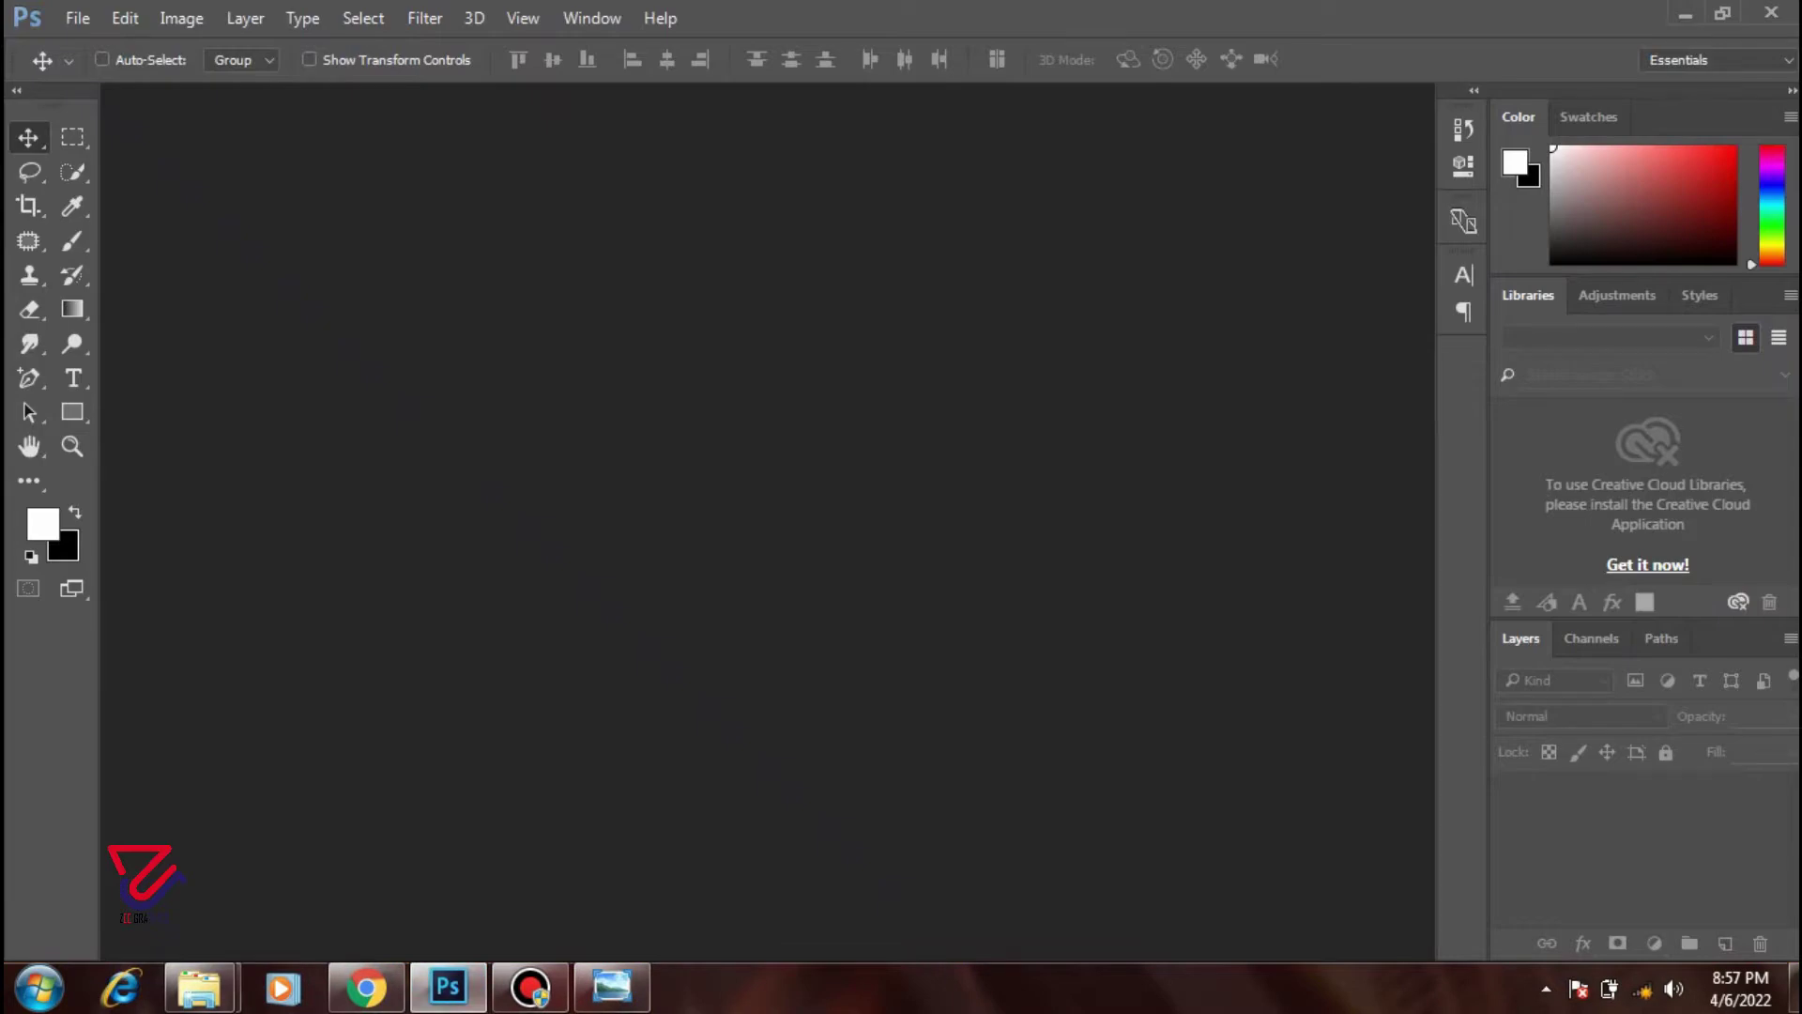
{"action": "left_click", "coordinate": [77, 18]}
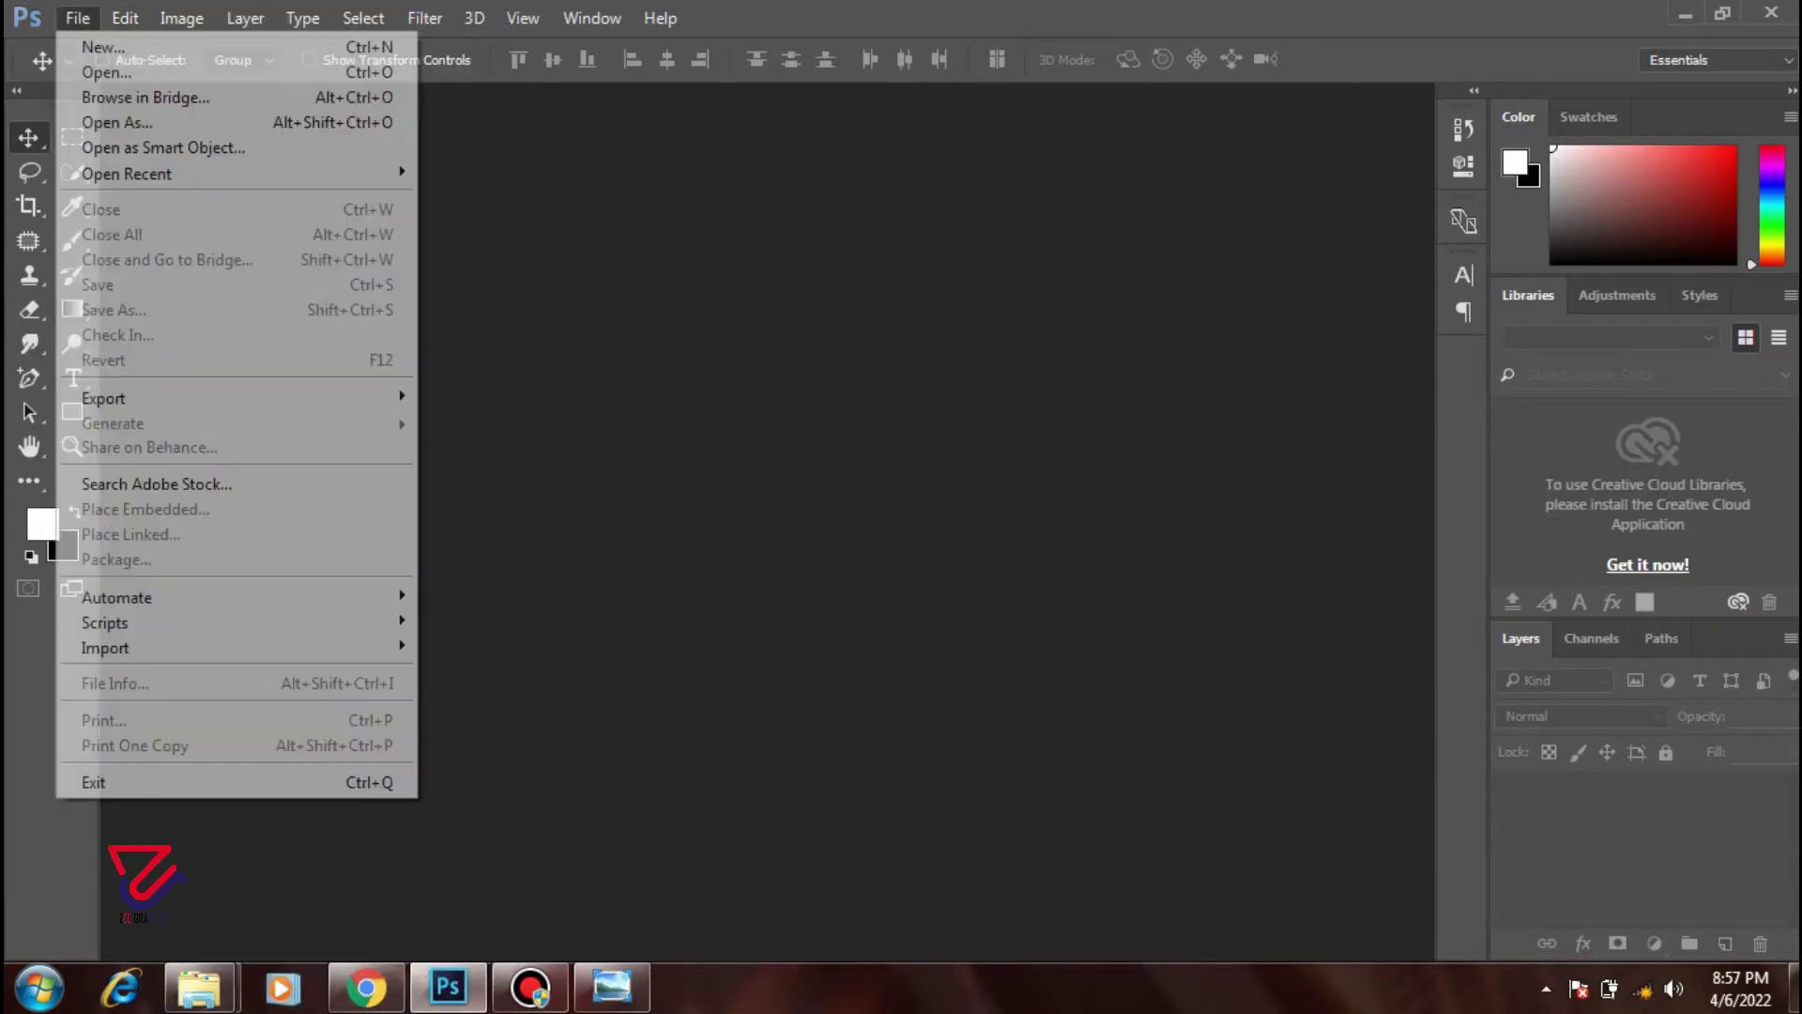
{"action": "left_click", "coordinate": [103, 46]}
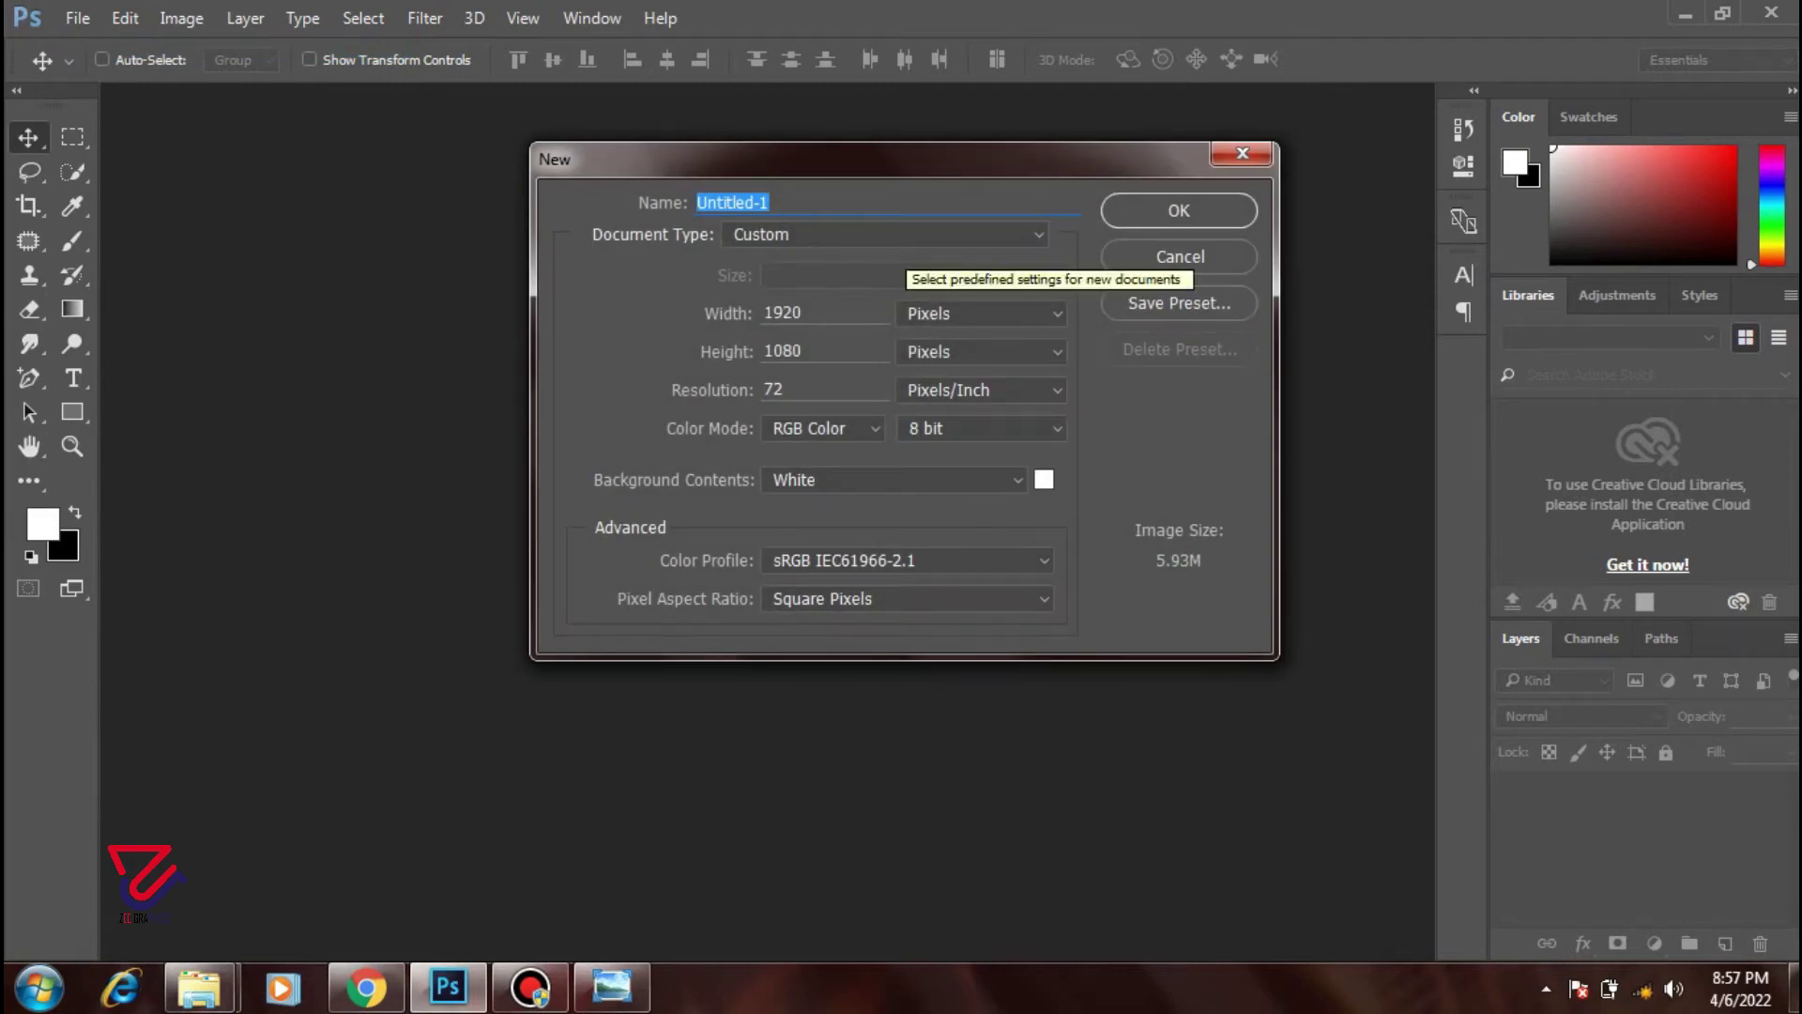
{"action": "type", "text": "Lan"}
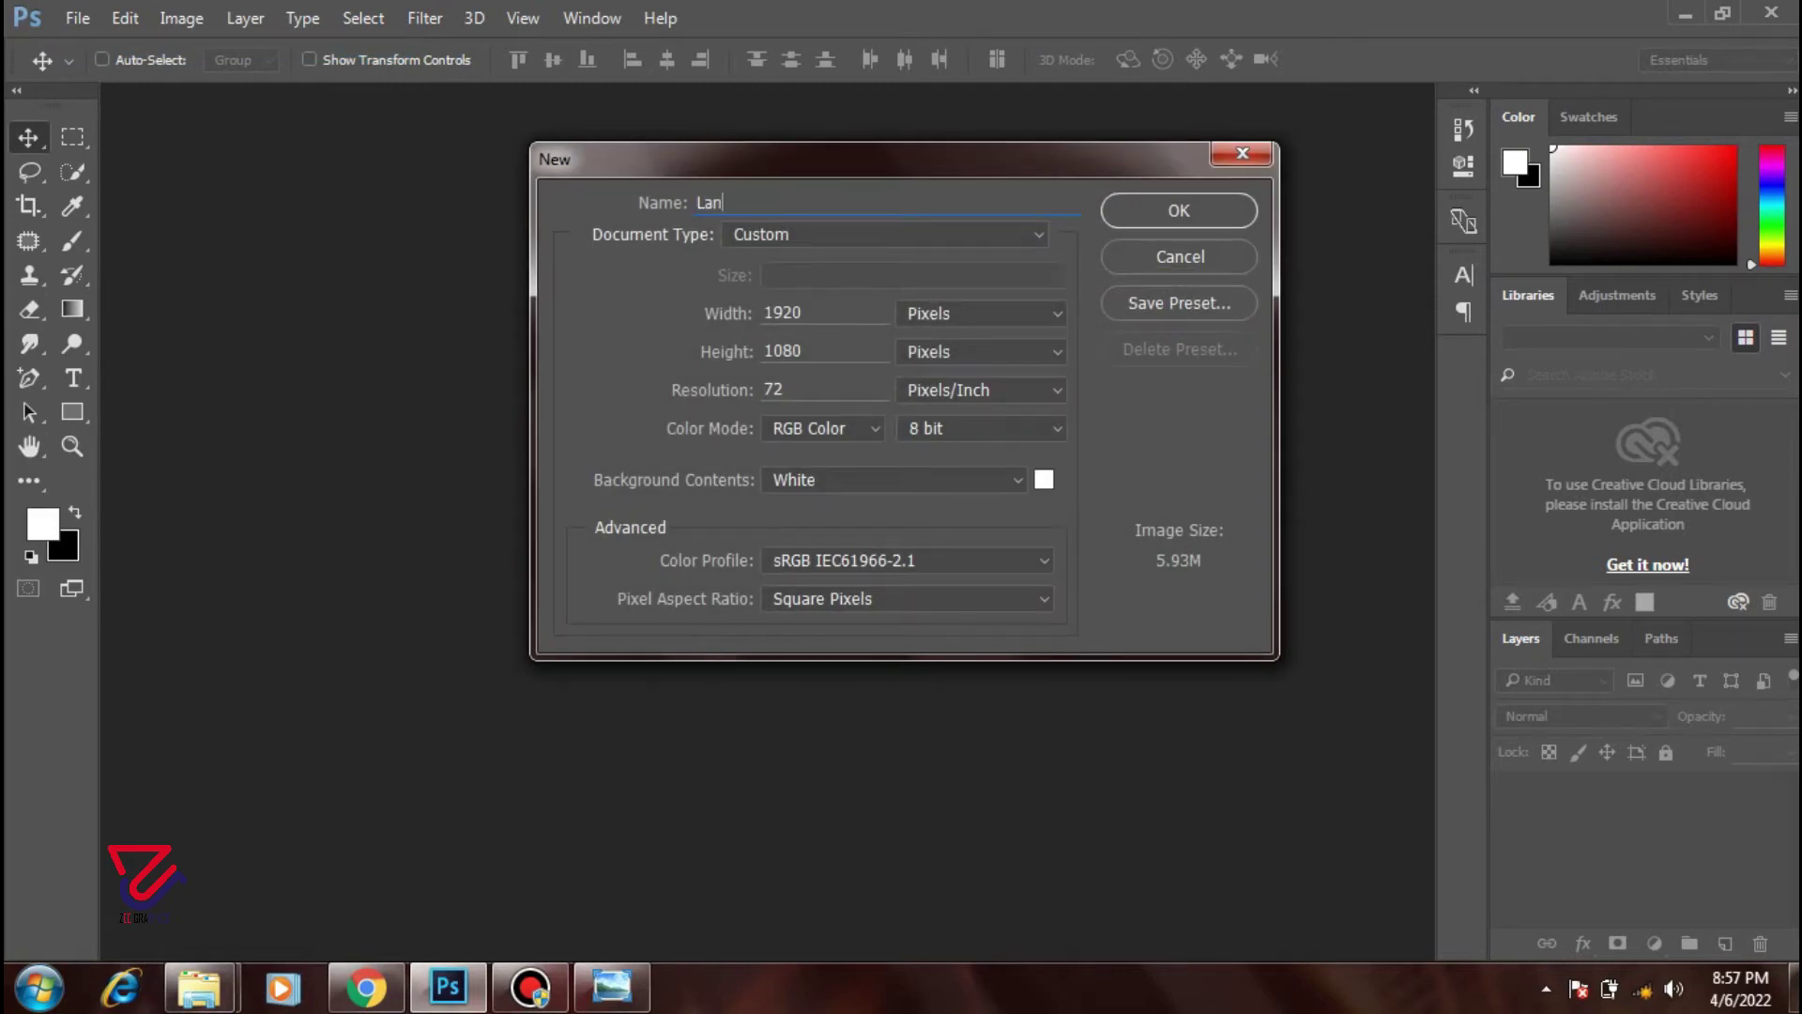
{"action": "type", "text": "ding "}
{"action": "type", "text": "Page"}
- Keep the document at 1920 × 1080 px, 72 ppi, white background, and create it
{"action": "key", "text": "Tab"}
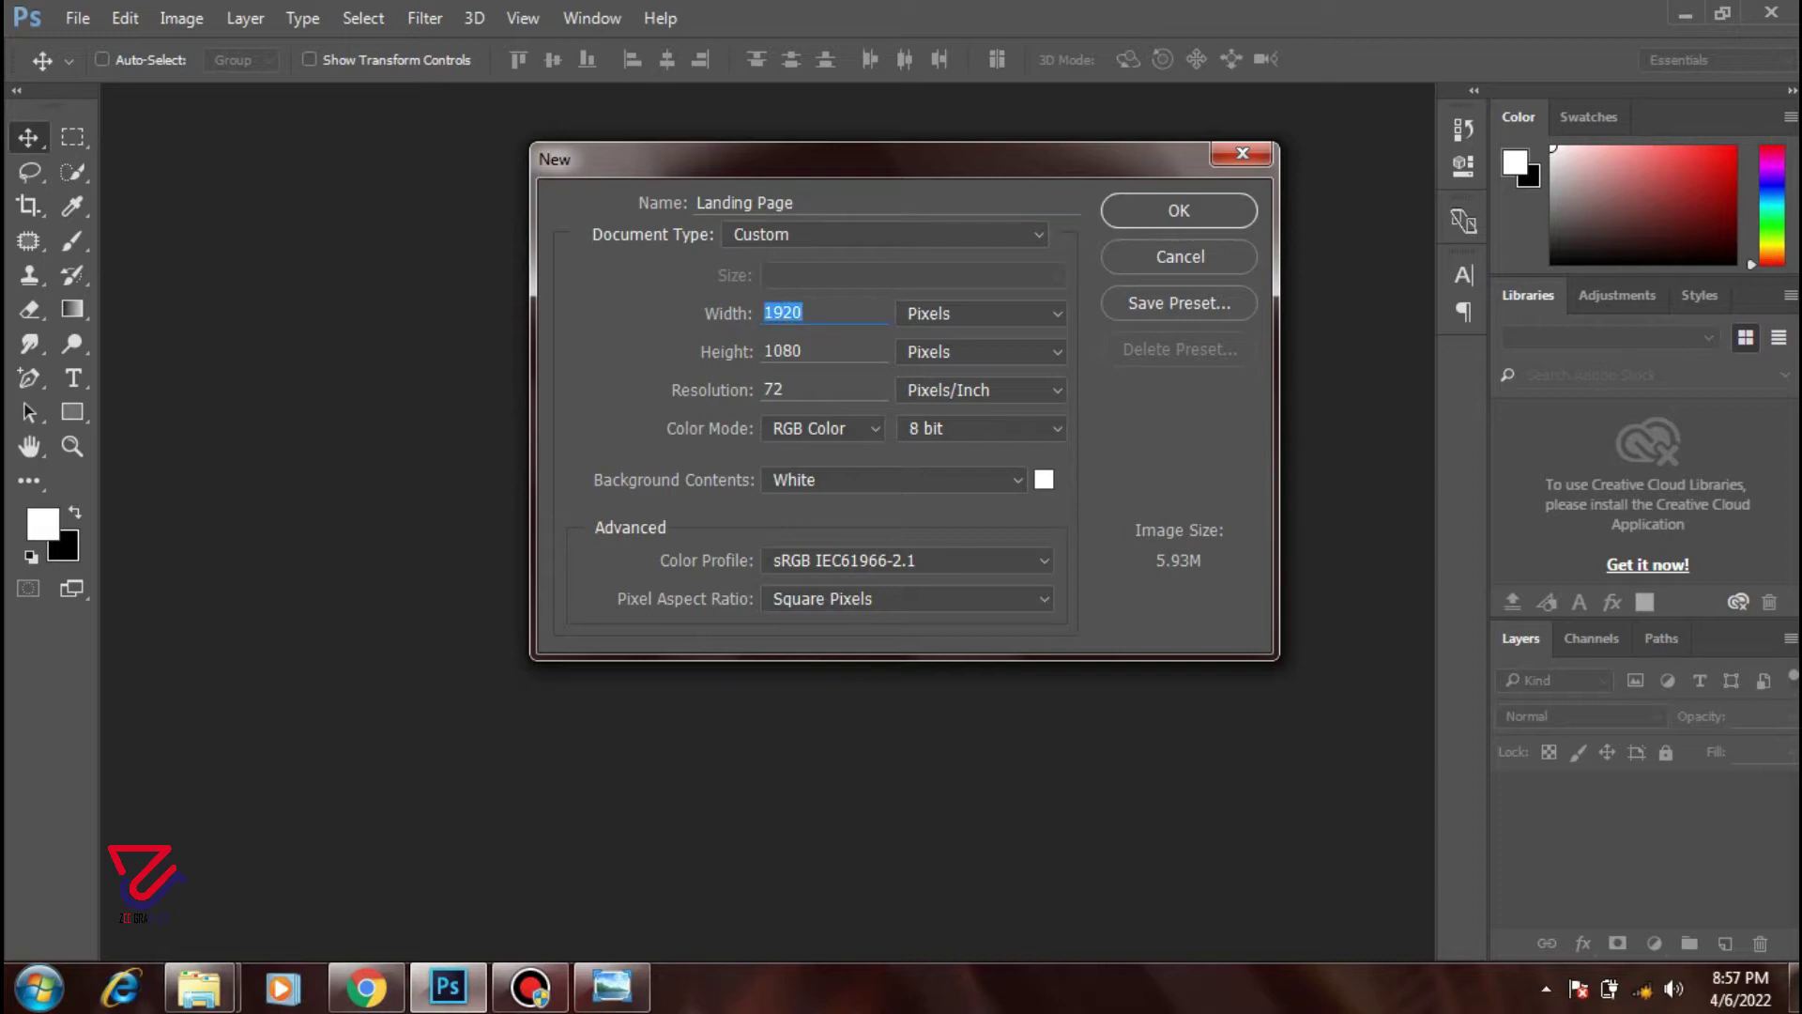
{"action": "key", "text": "Tab"}
{"action": "key", "text": "shift+Tab"}
{"action": "key", "text": "Tab"}
{"action": "key", "text": "shift+Tab"}
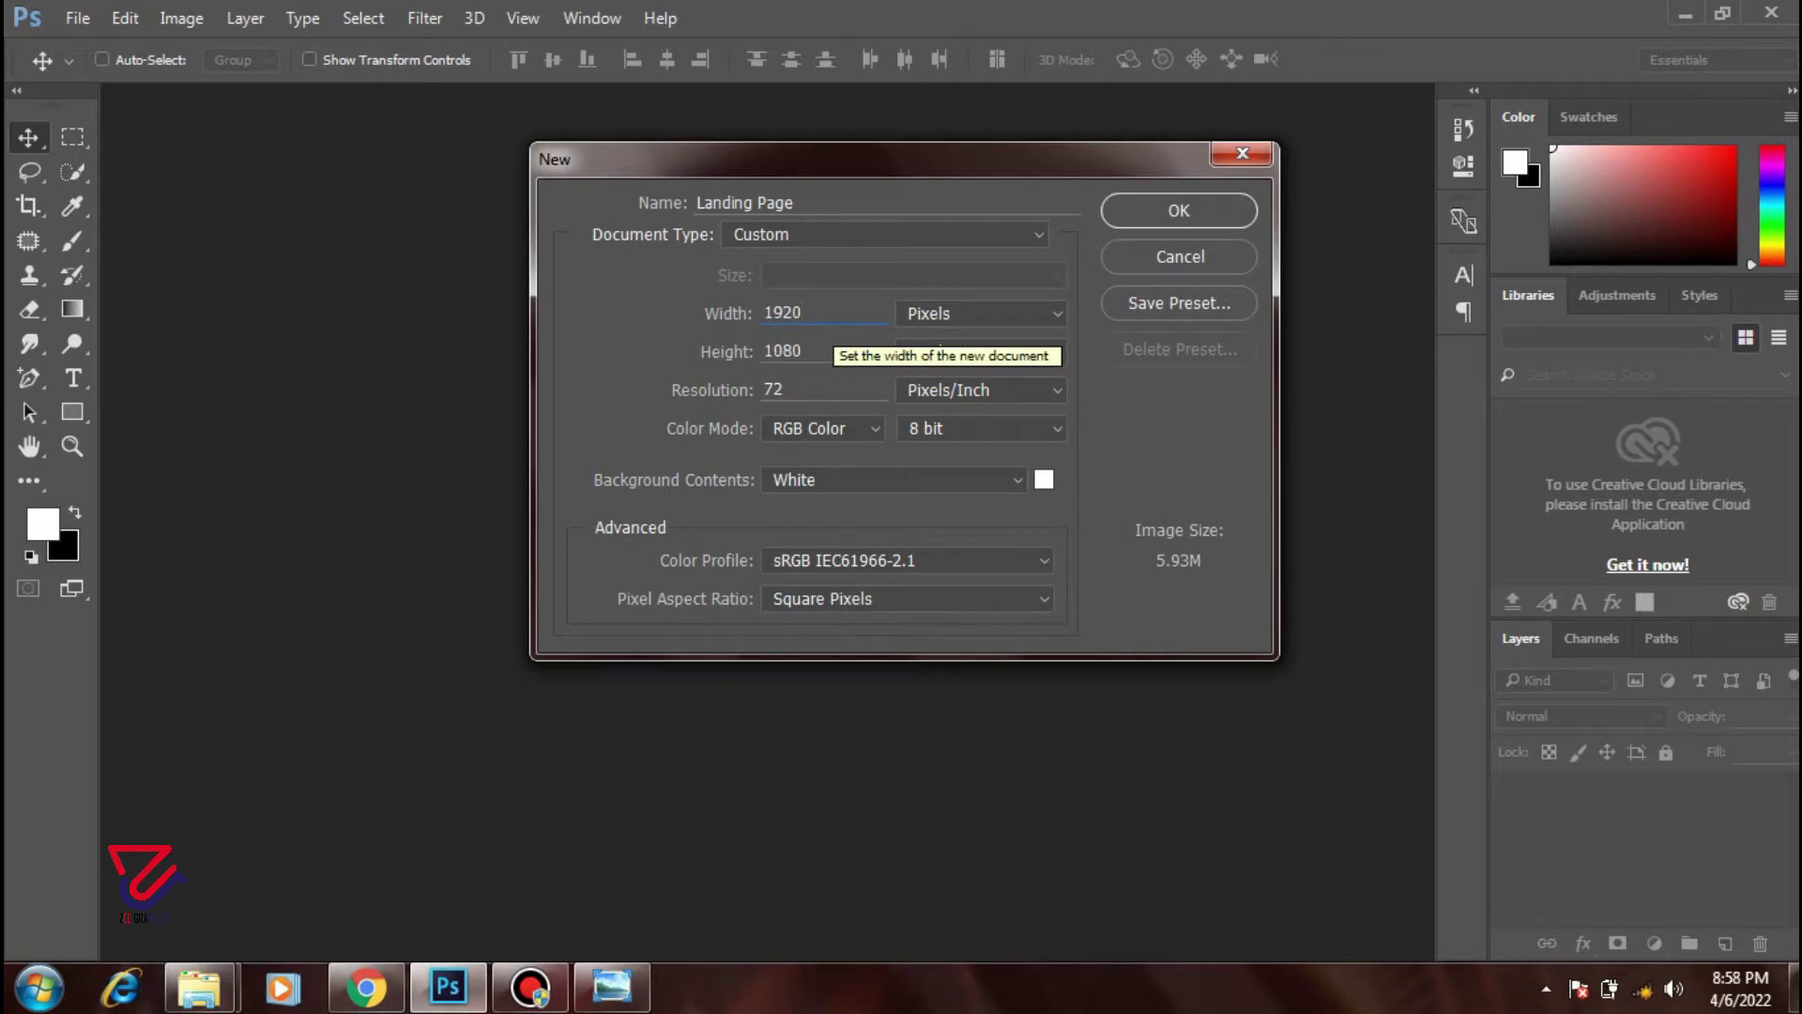
{"action": "key", "text": "ctrl+a"}
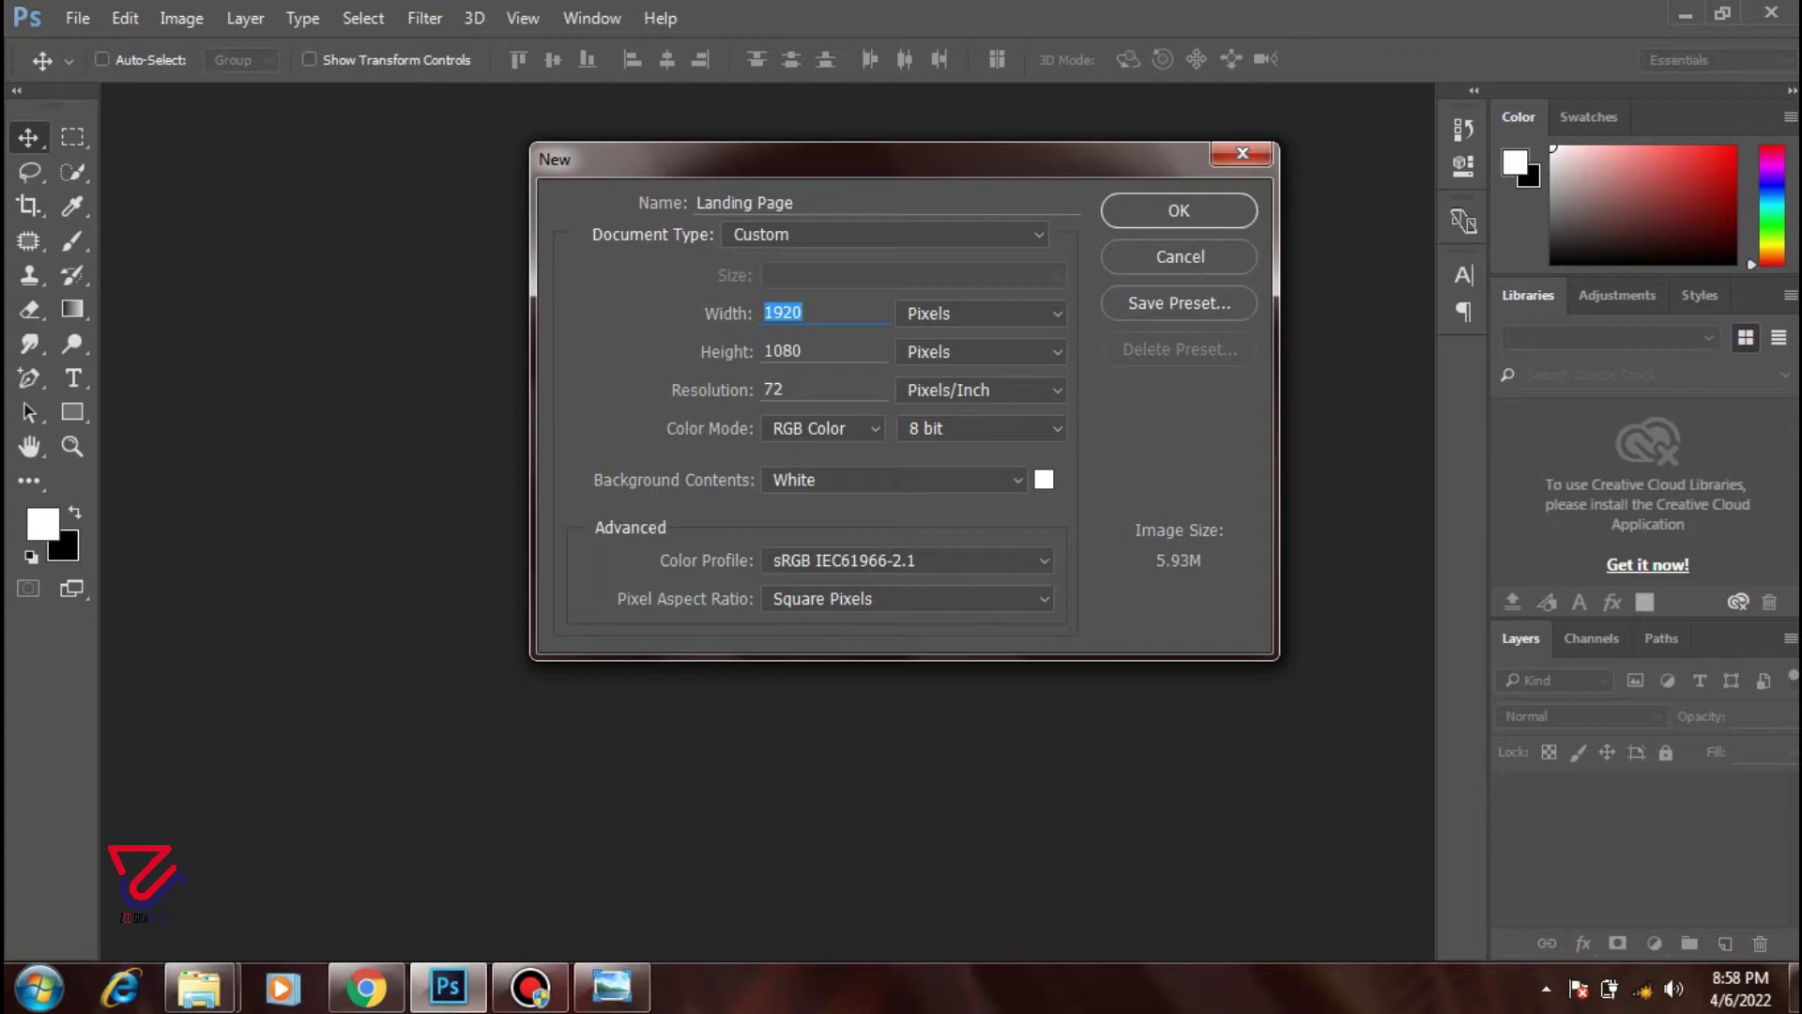
{"action": "key", "text": "Tab"}
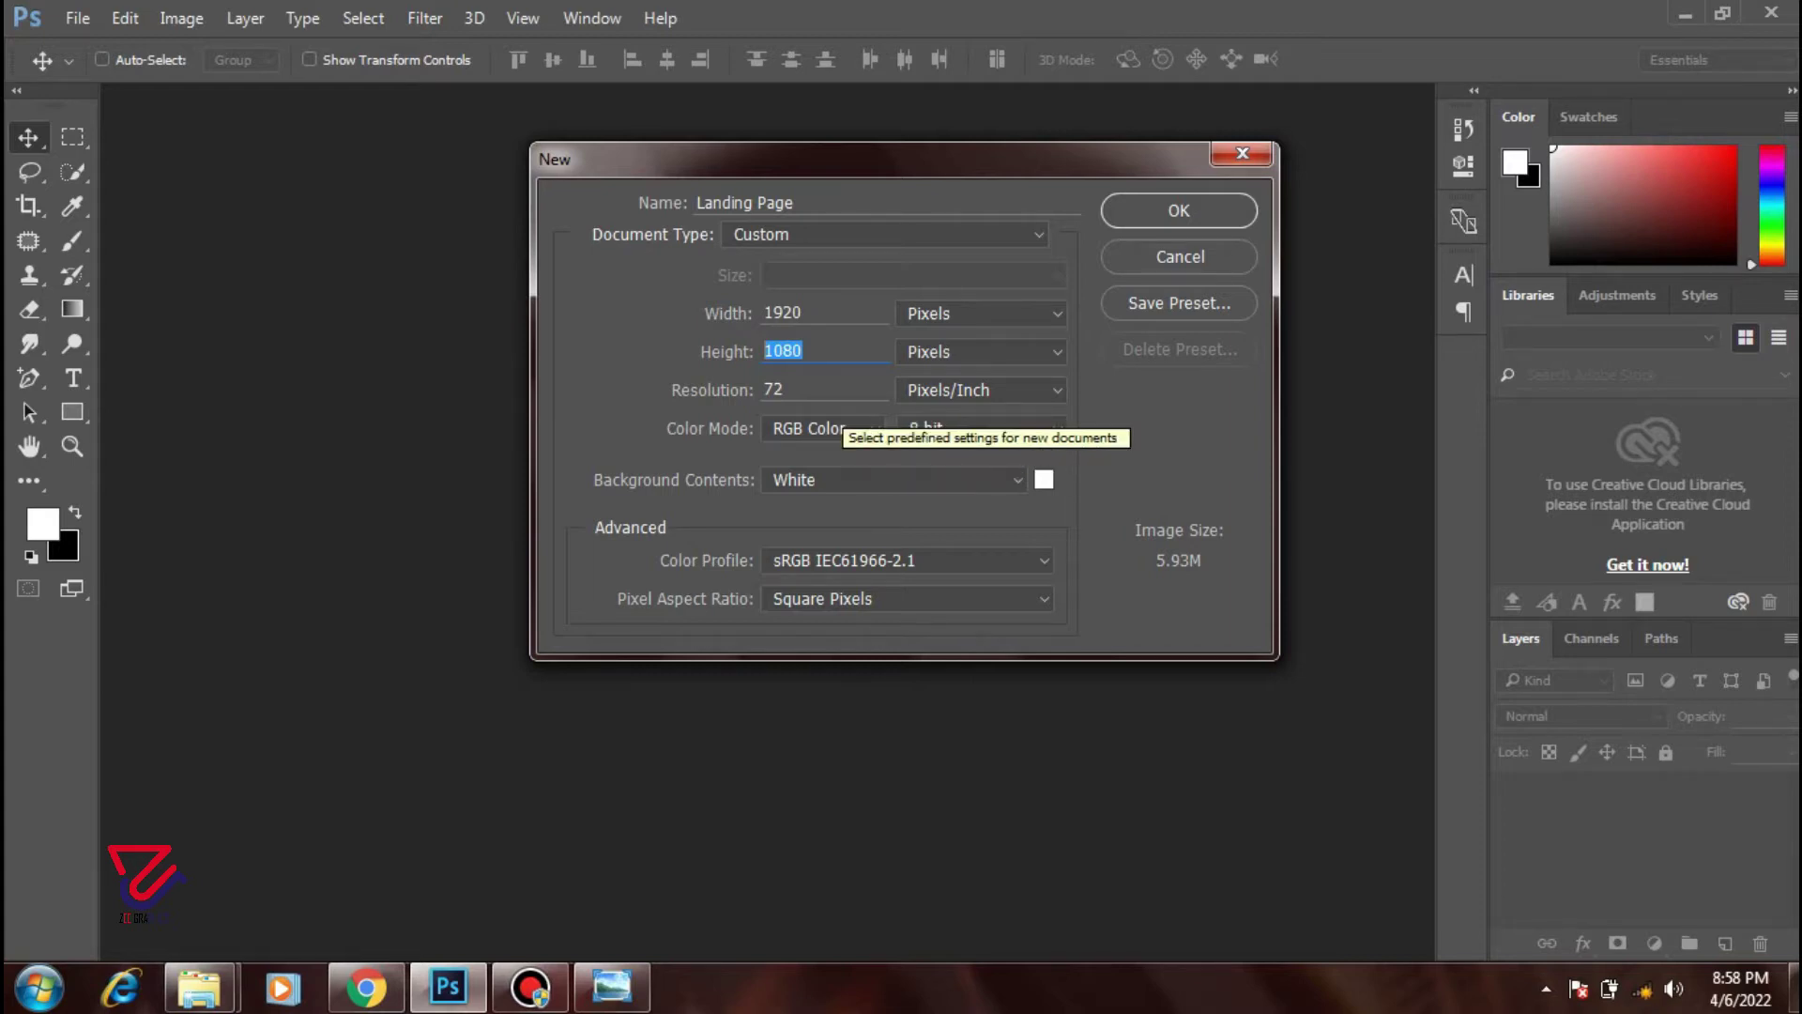
{"action": "left_click", "coordinate": [1179, 212]}
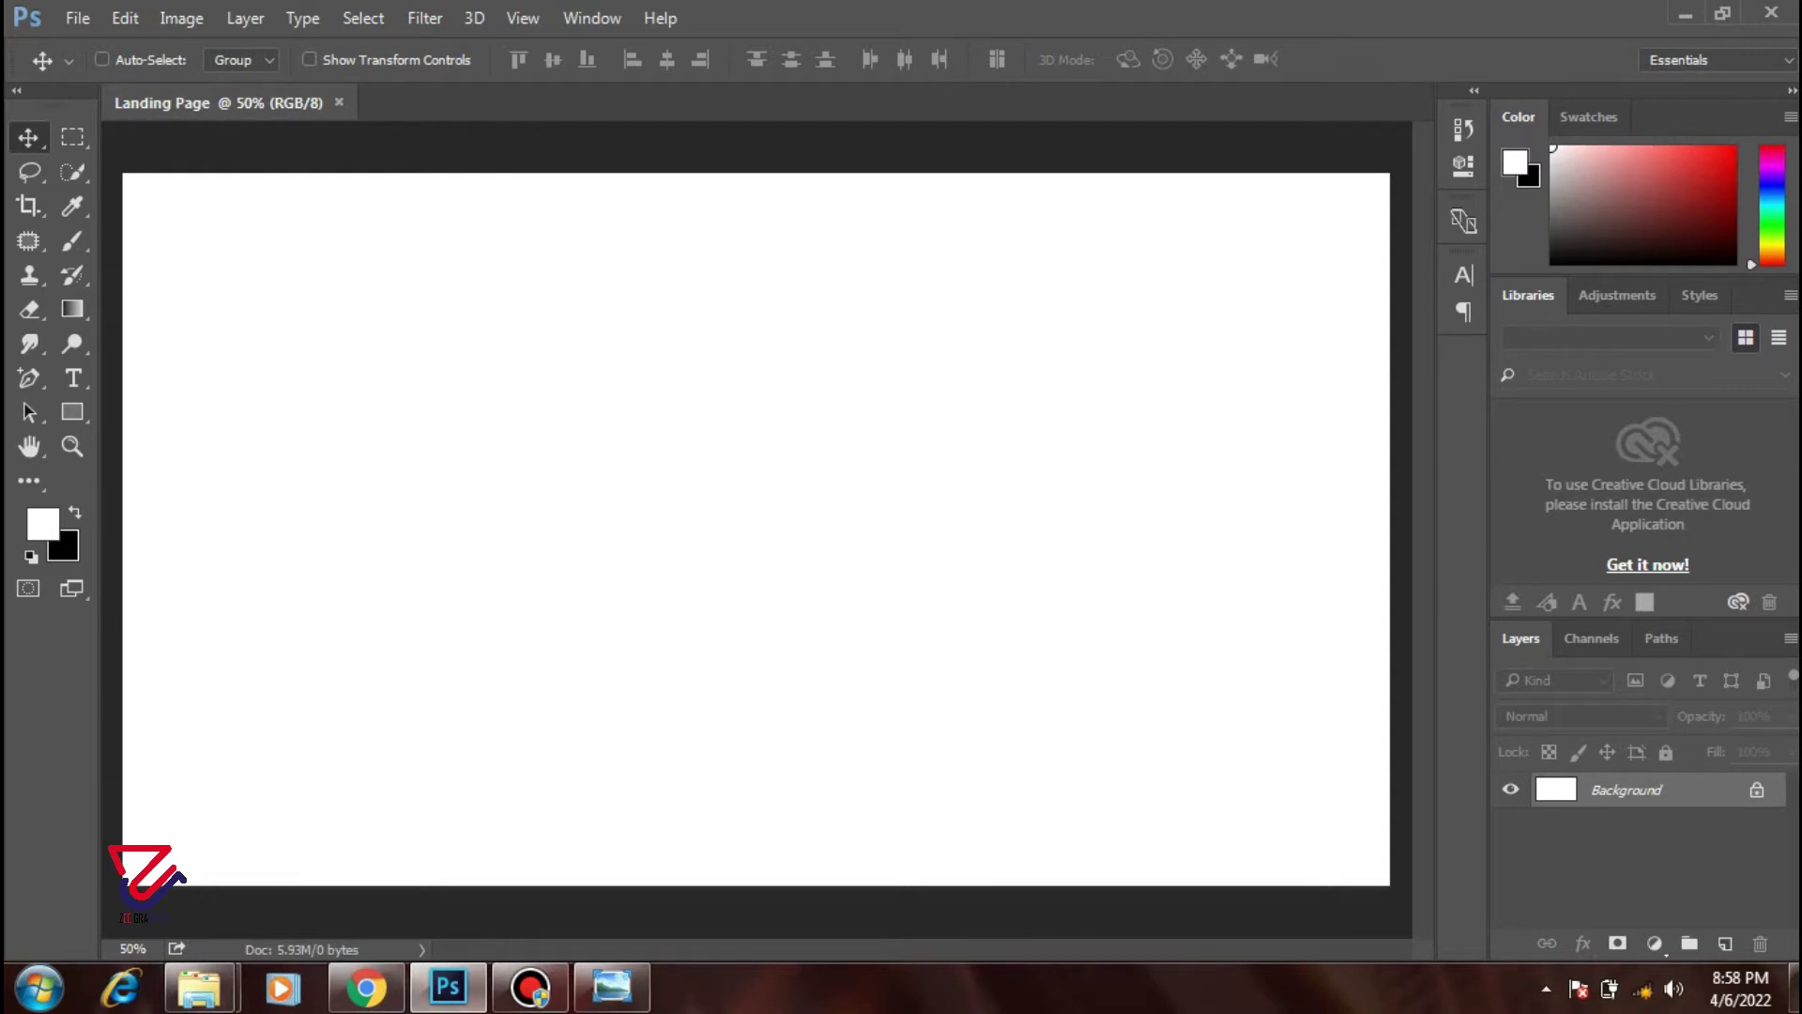
- Unlock the background as Layer 0 and place the gym photo 4722377 filling the canvas
{"action": "left_click", "coordinate": [1756, 790]}
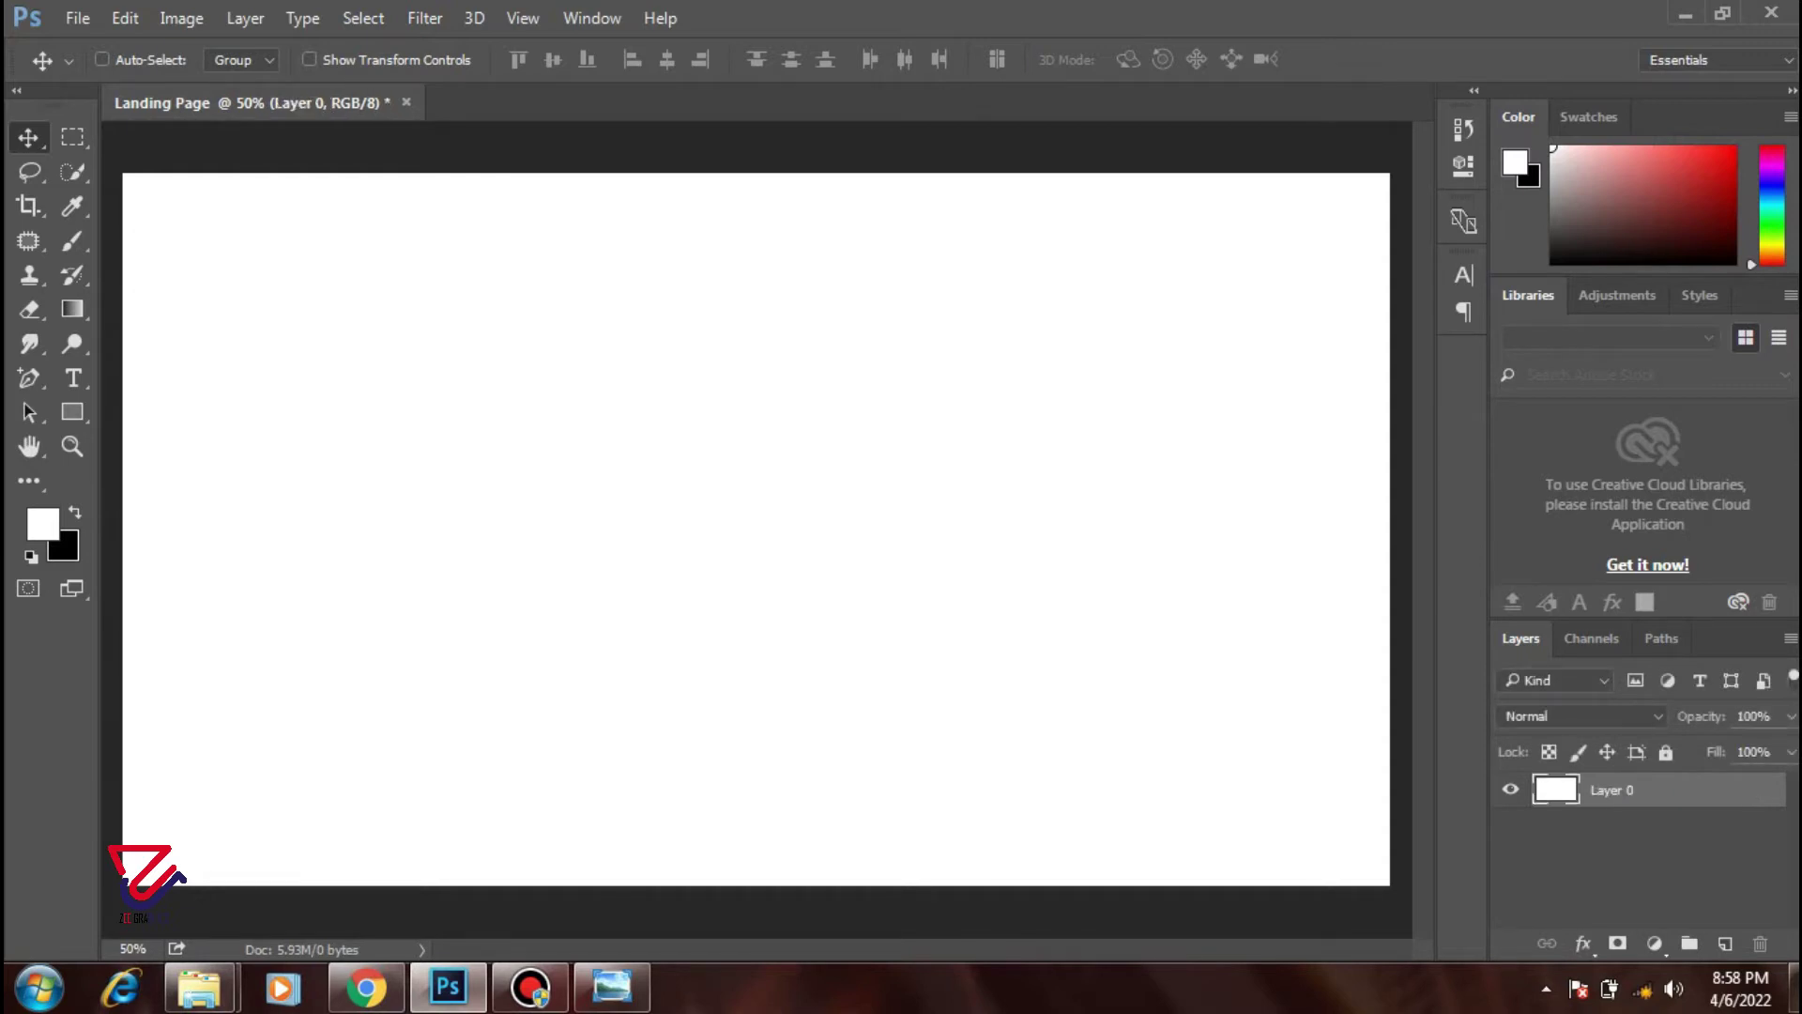
{"action": "left_click", "coordinate": [1685, 13]}
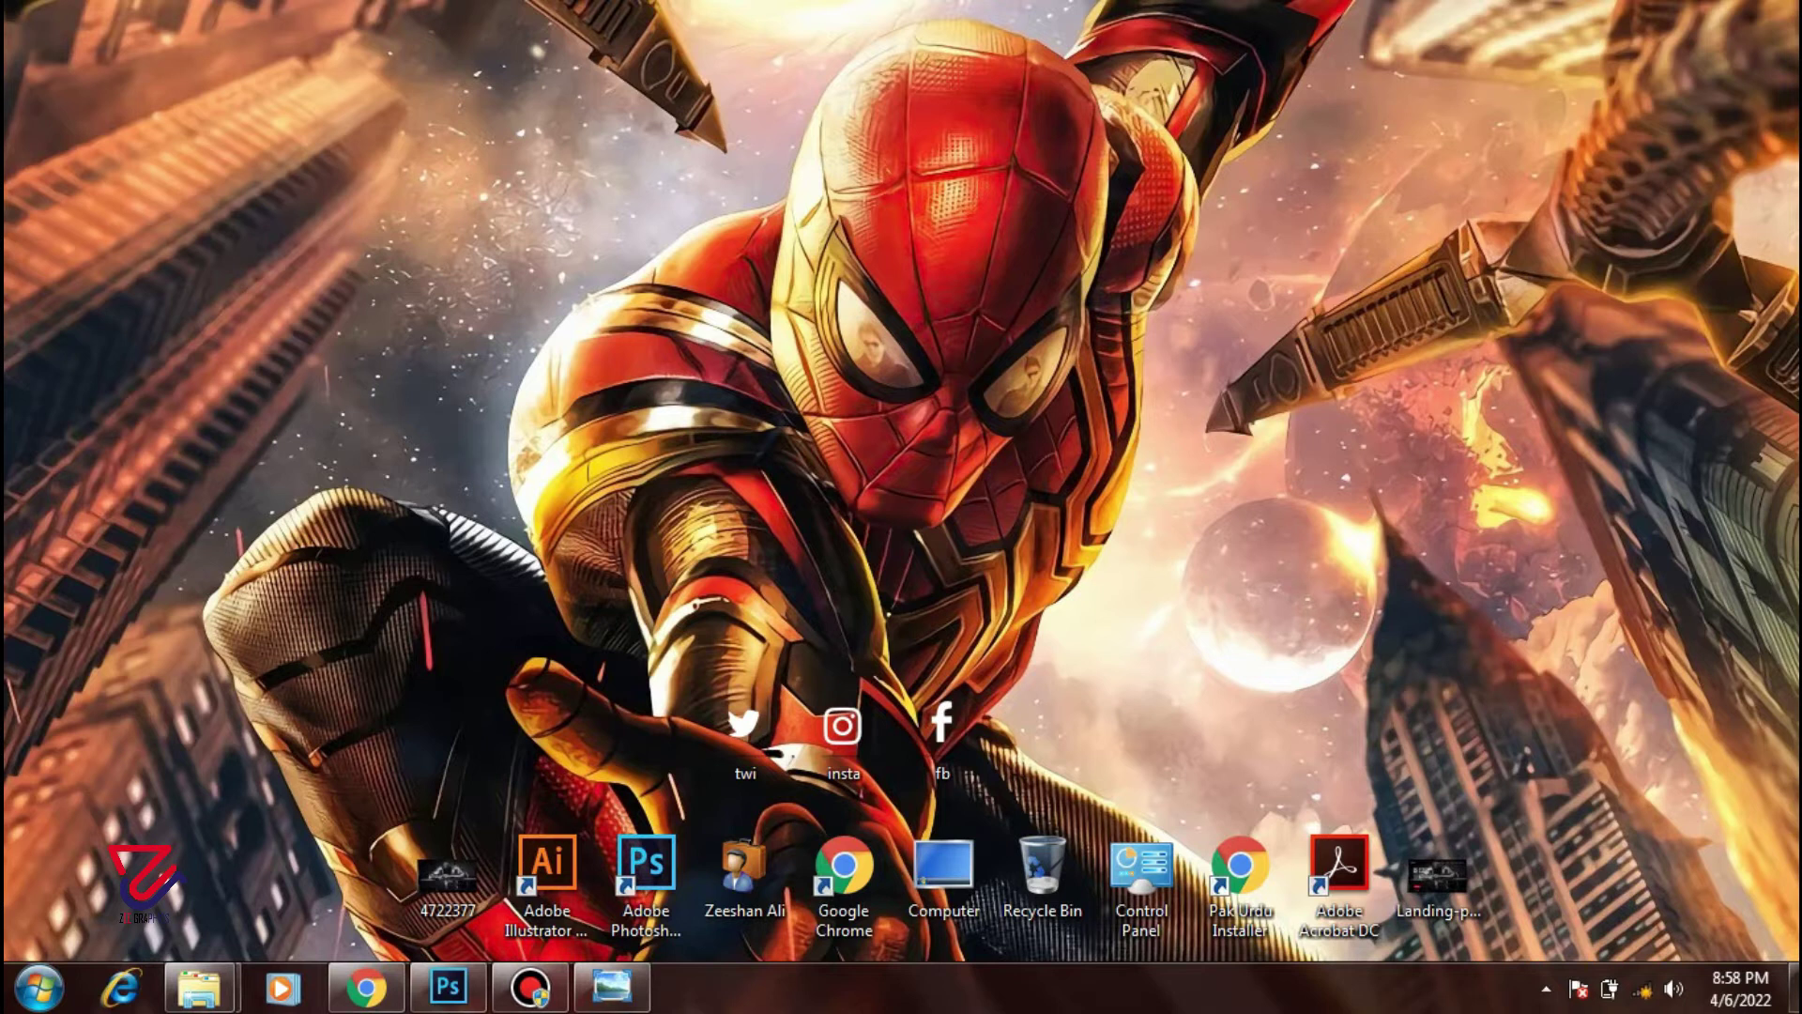
{"action": "left_click_drag", "start_coordinate": [447, 878], "coordinate": [535, 934]}
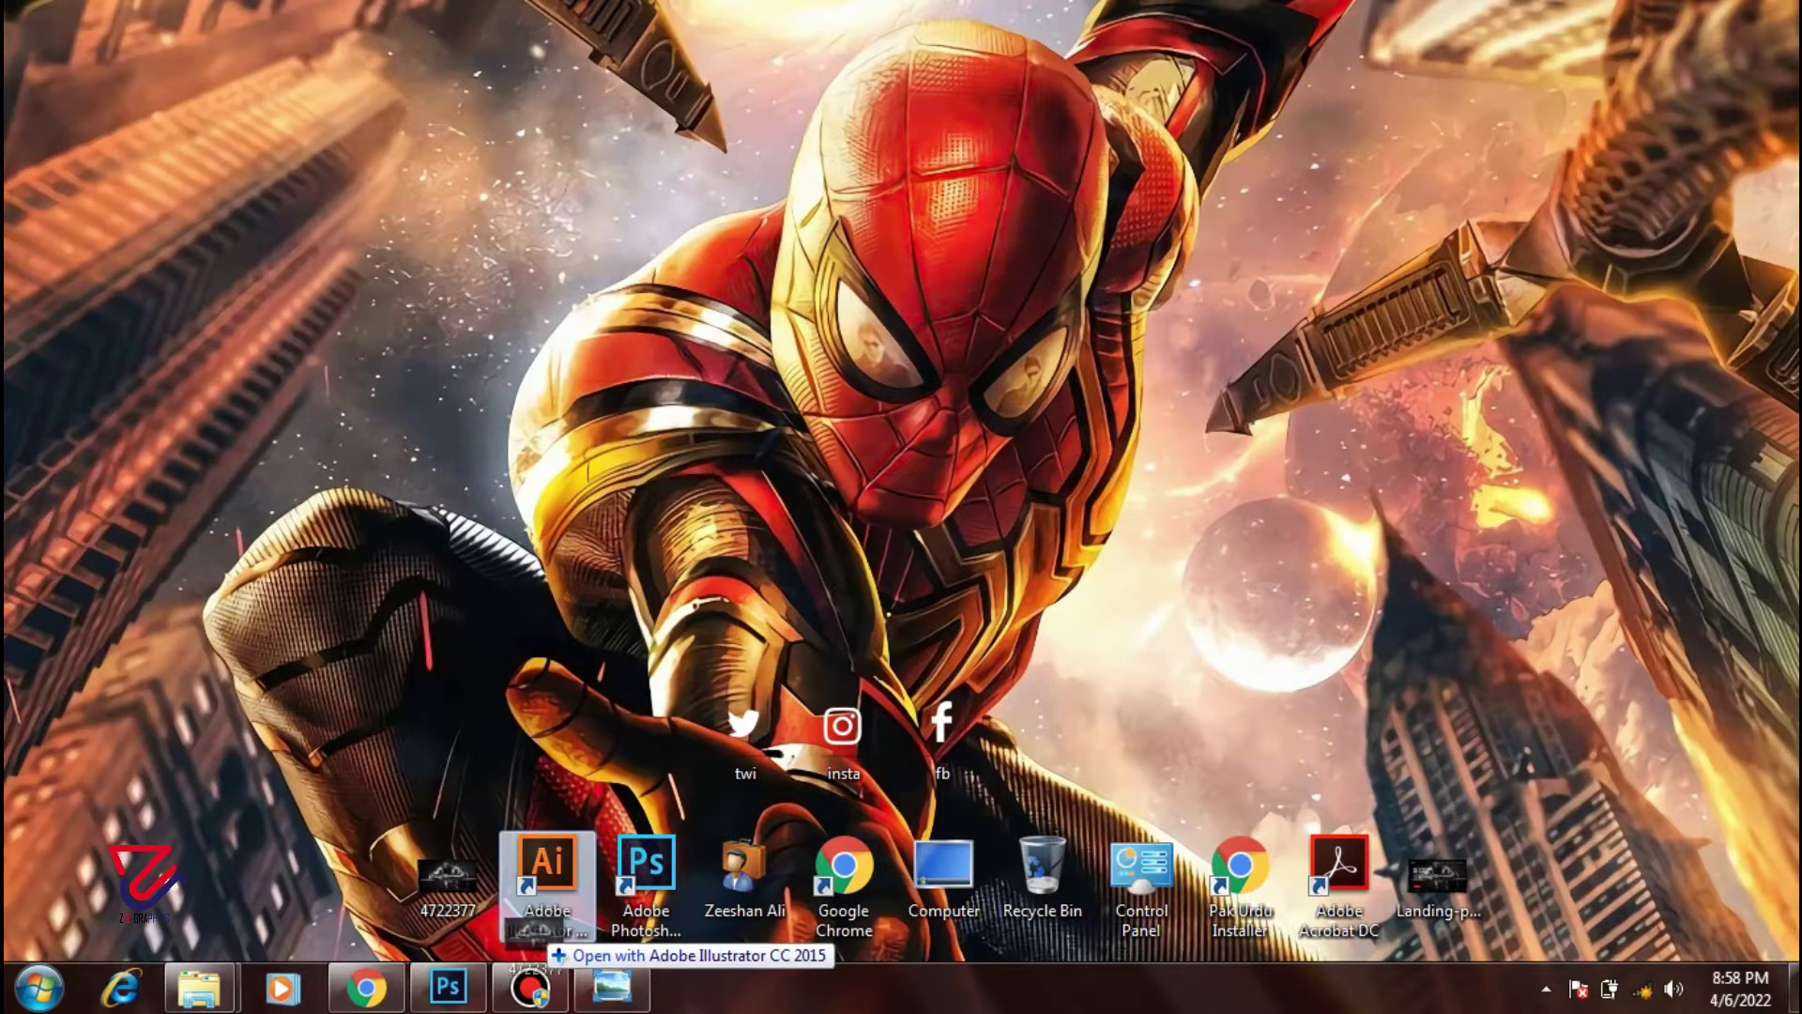
{"action": "mouse_move", "coordinate": [535, 934]}
{"action": "left_mouse_down"}
{"action": "mouse_move", "coordinate": [449, 979]}
{"action": "mouse_move", "coordinate": [757, 526]}
{"action": "left_mouse_up"}
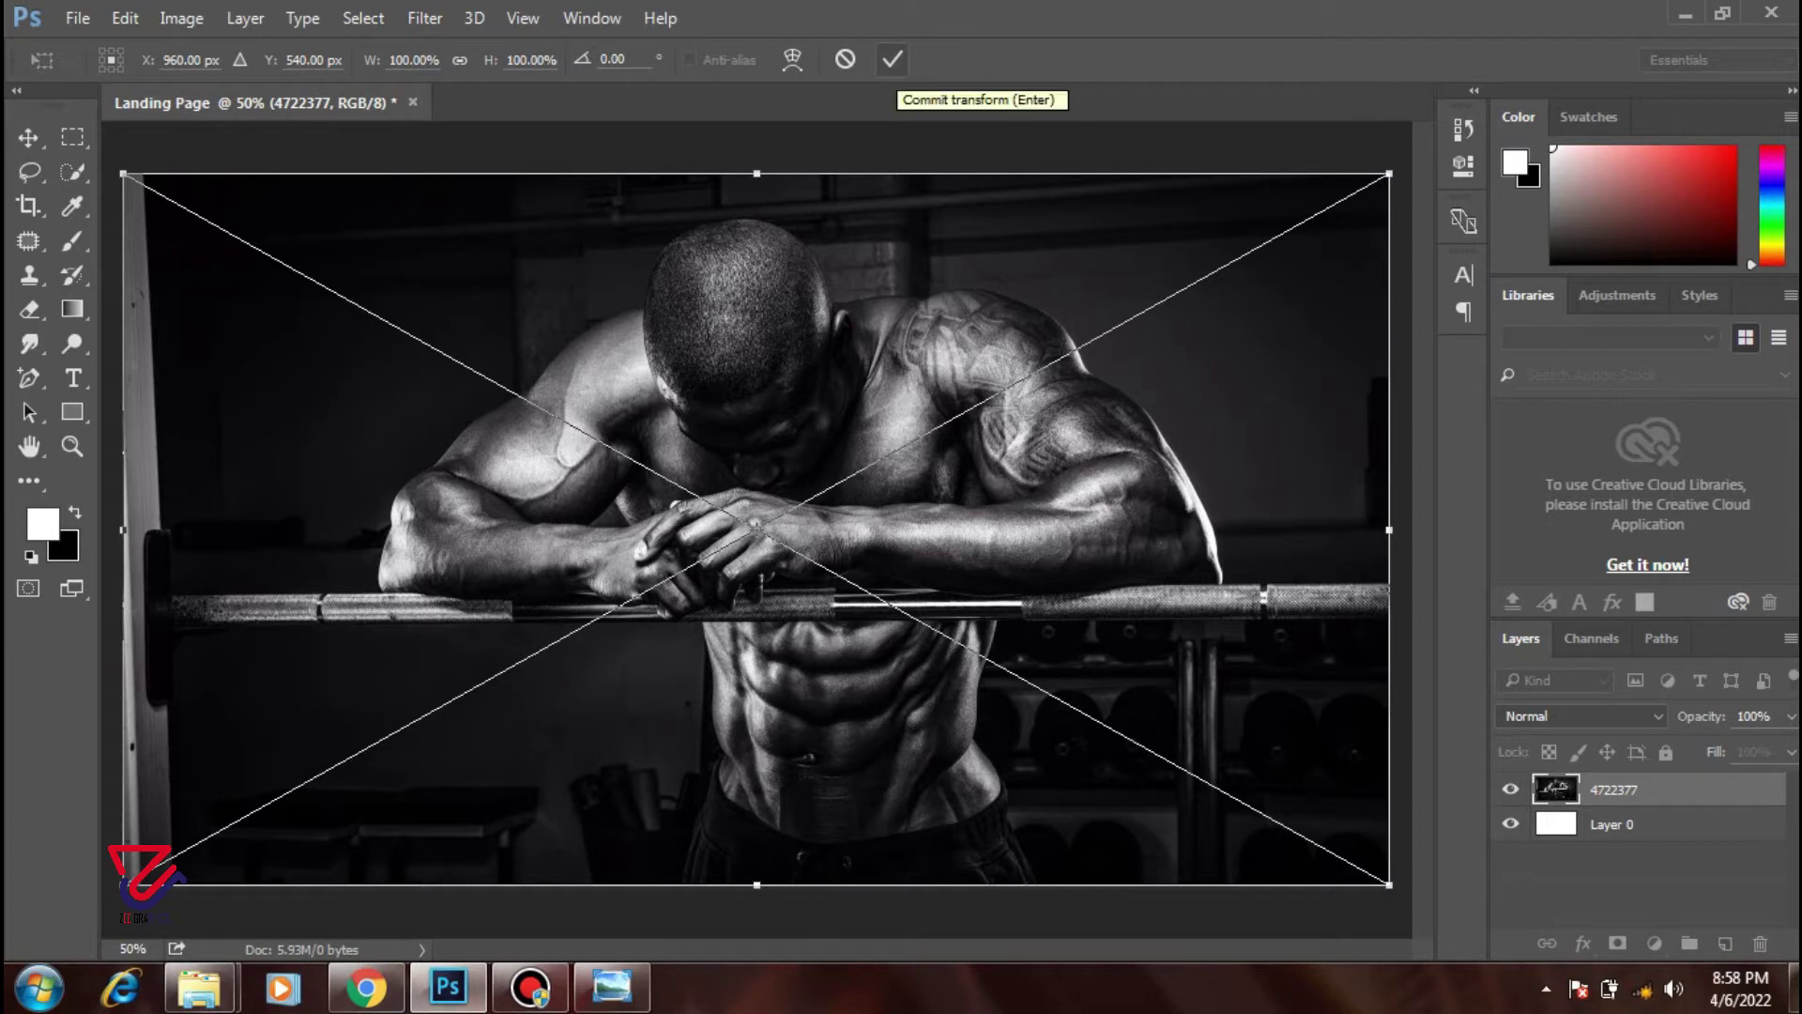
{"action": "left_click", "coordinate": [892, 59]}
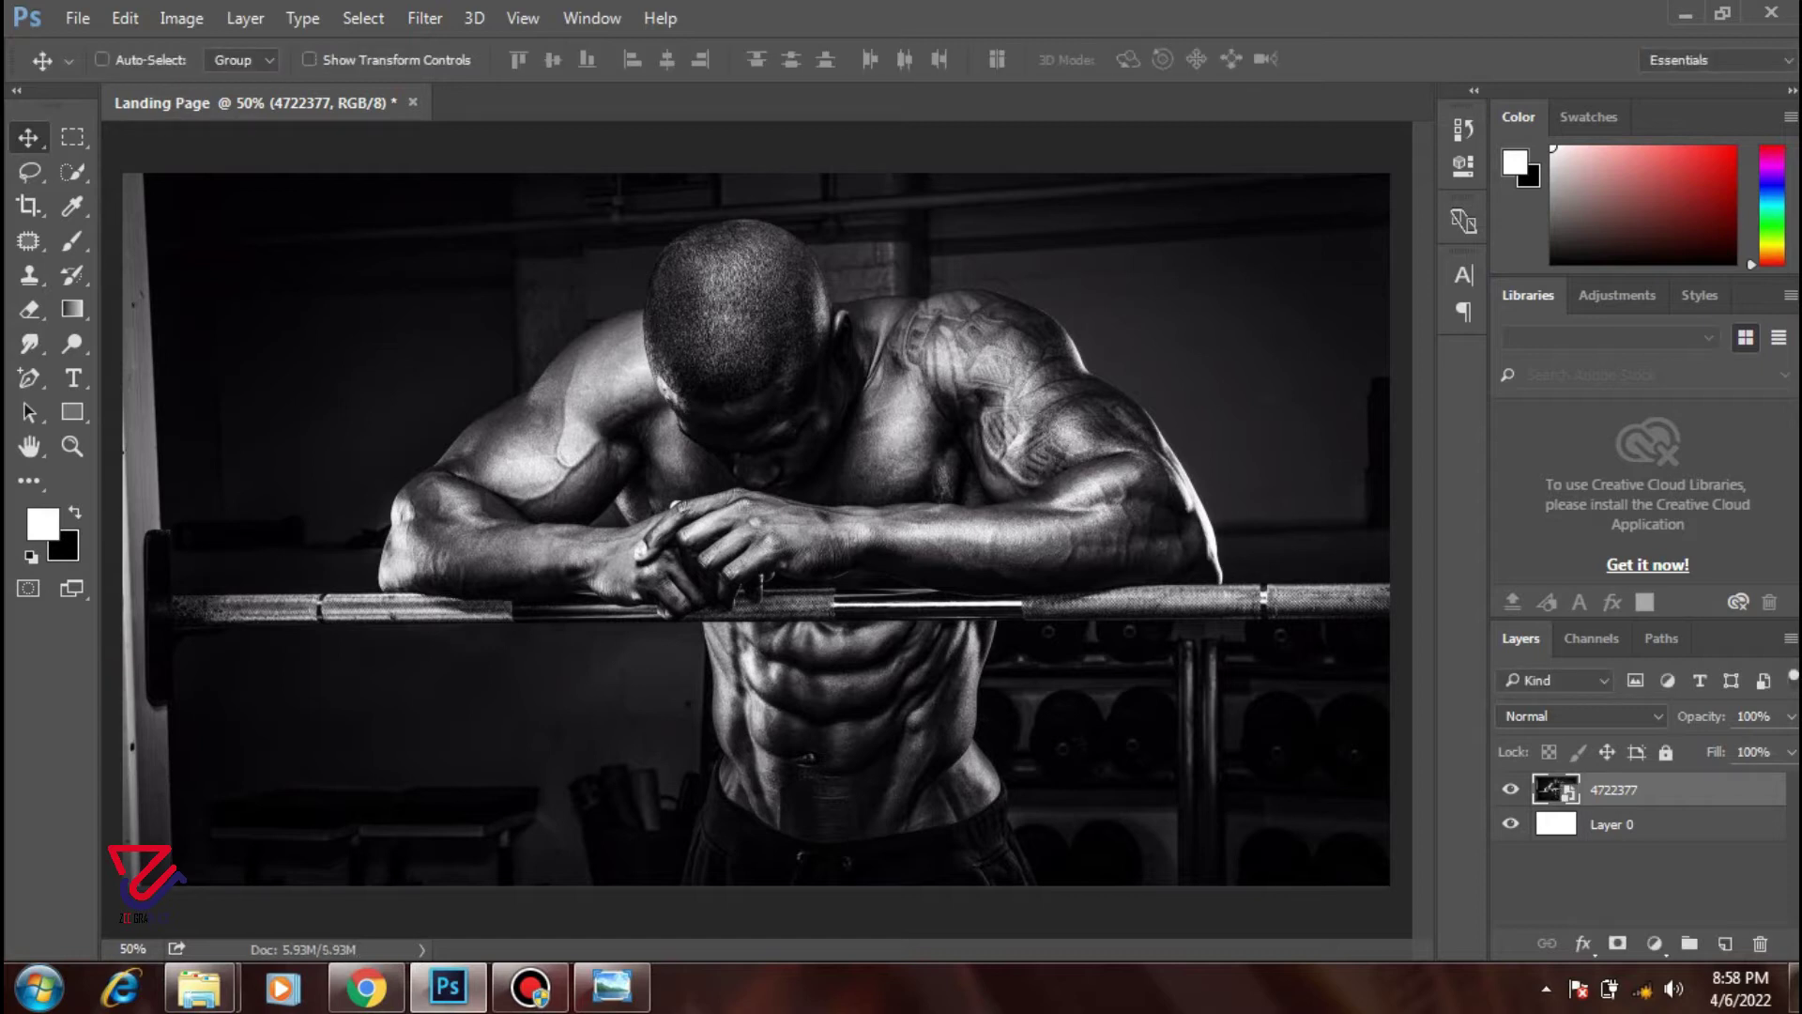
{"action": "scroll", "coordinate": [756, 528], "scroll_direction": "down", "scroll_amount": 2}
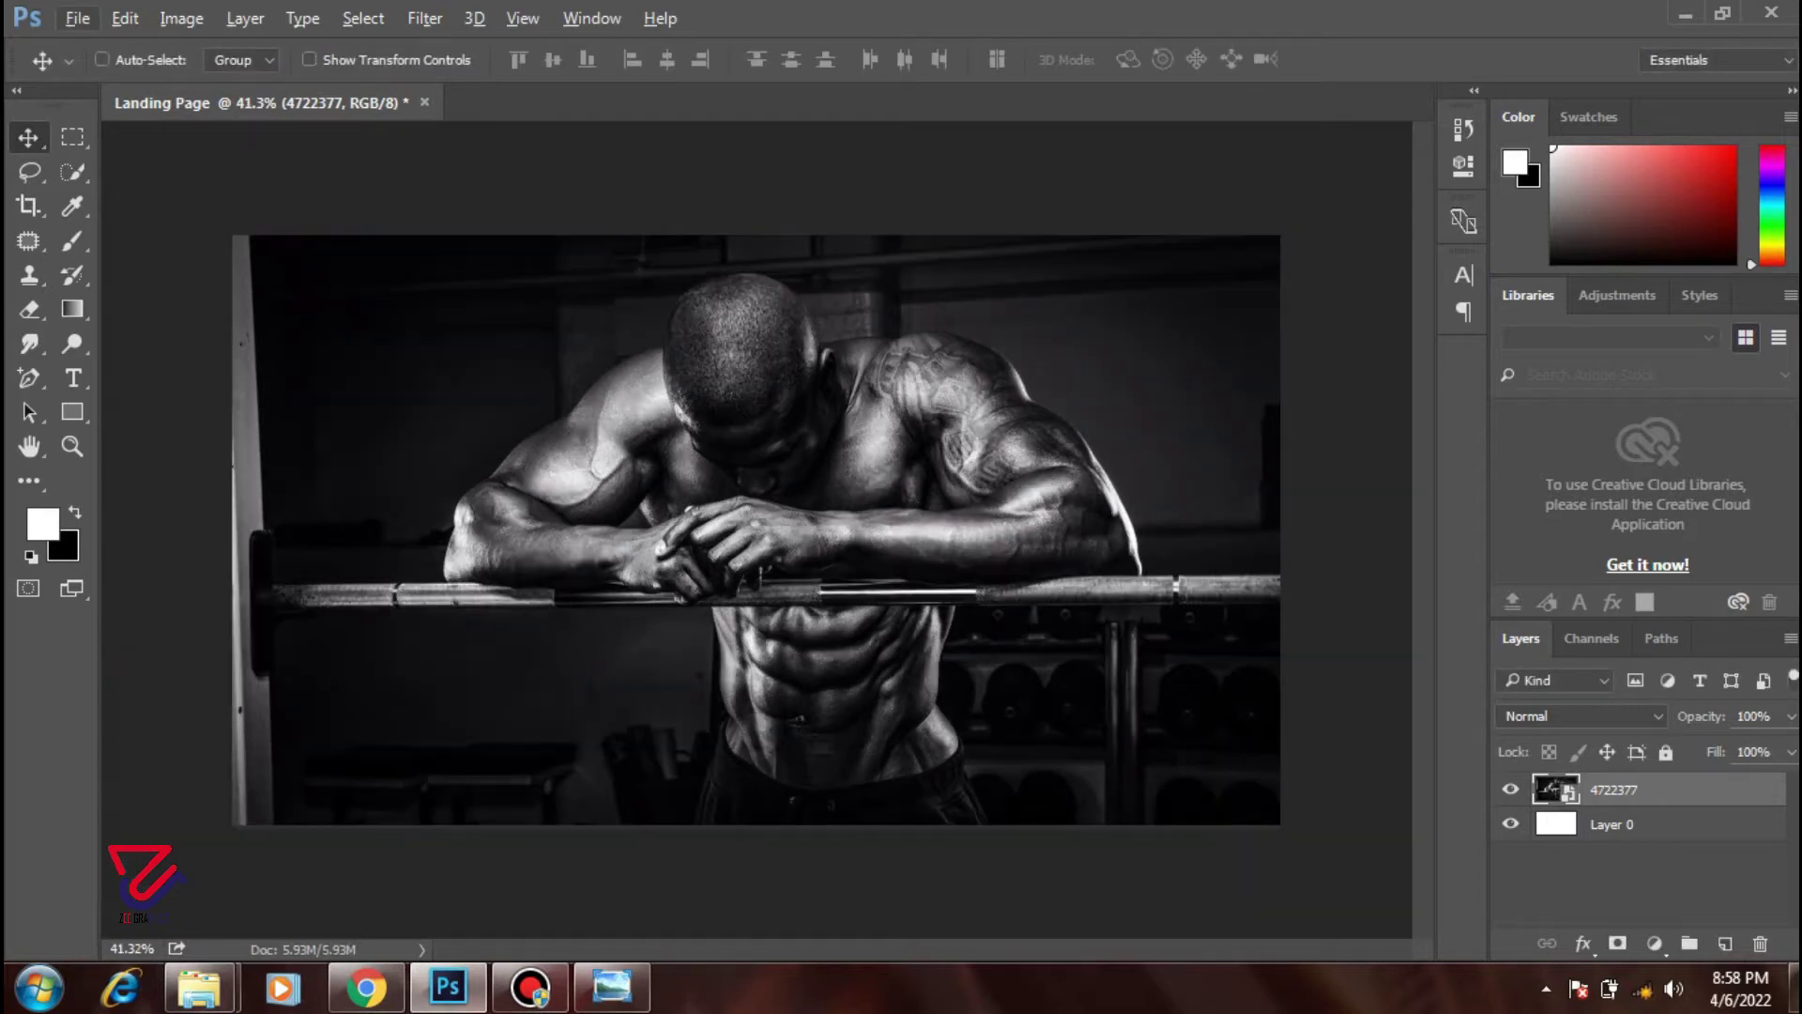
{"action": "scroll", "coordinate": [756, 528], "scroll_direction": "up", "scroll_amount": 3}
{"action": "scroll", "coordinate": [755, 529], "scroll_direction": "down", "scroll_amount": 2}
{"action": "scroll", "coordinate": [756, 529], "scroll_direction": "up", "scroll_amount": 1}
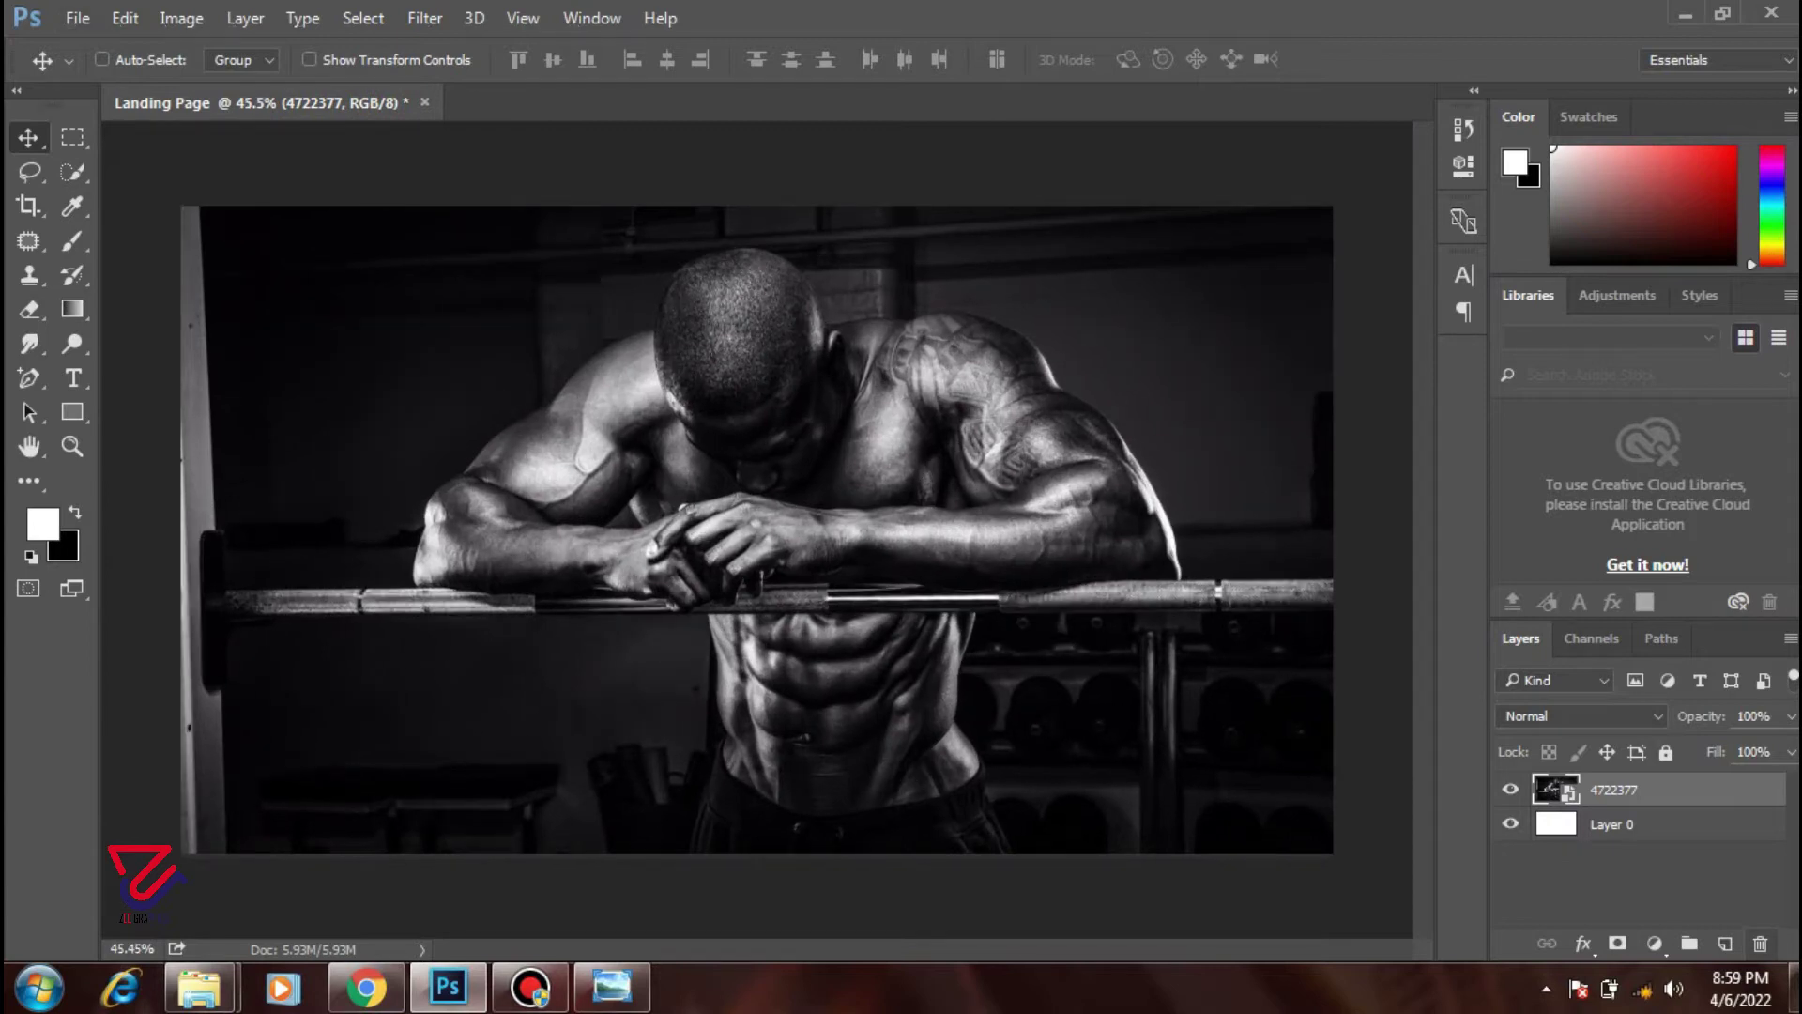
- Add a new layer and type ENERGY near the photo's upper left
{"action": "left_click", "coordinate": [1725, 944]}
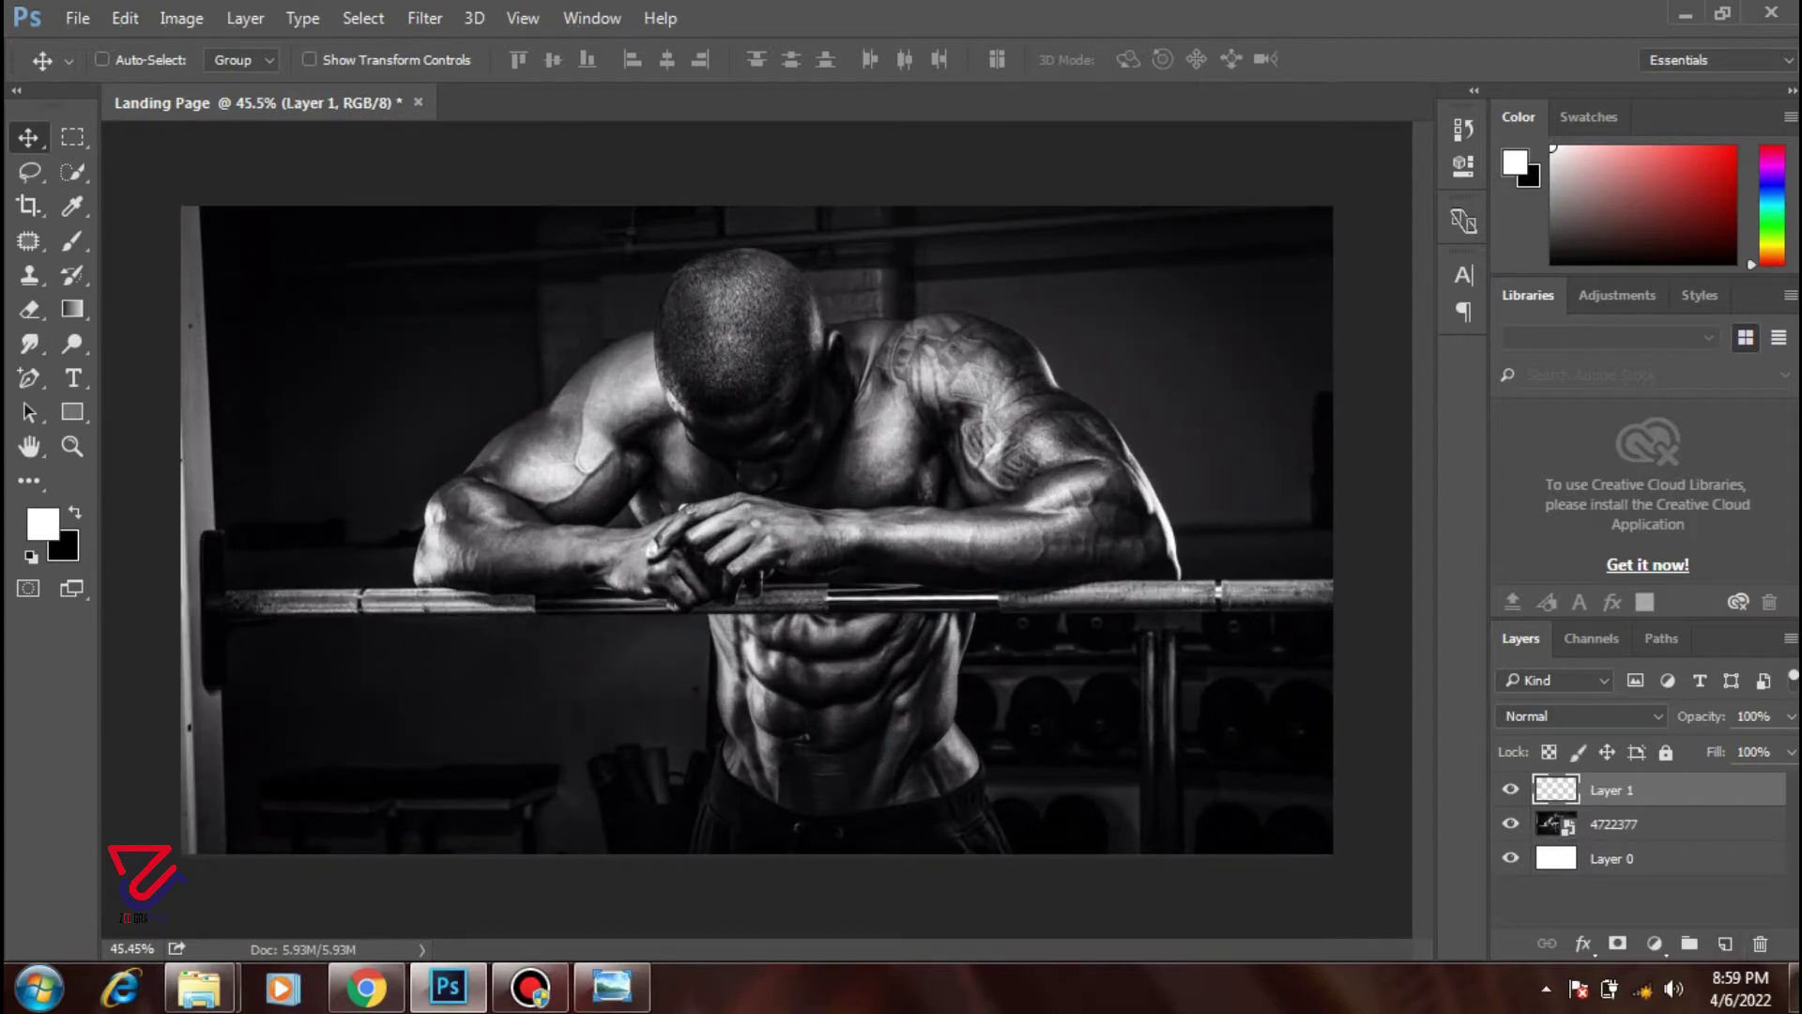
{"action": "left_click", "coordinate": [73, 377]}
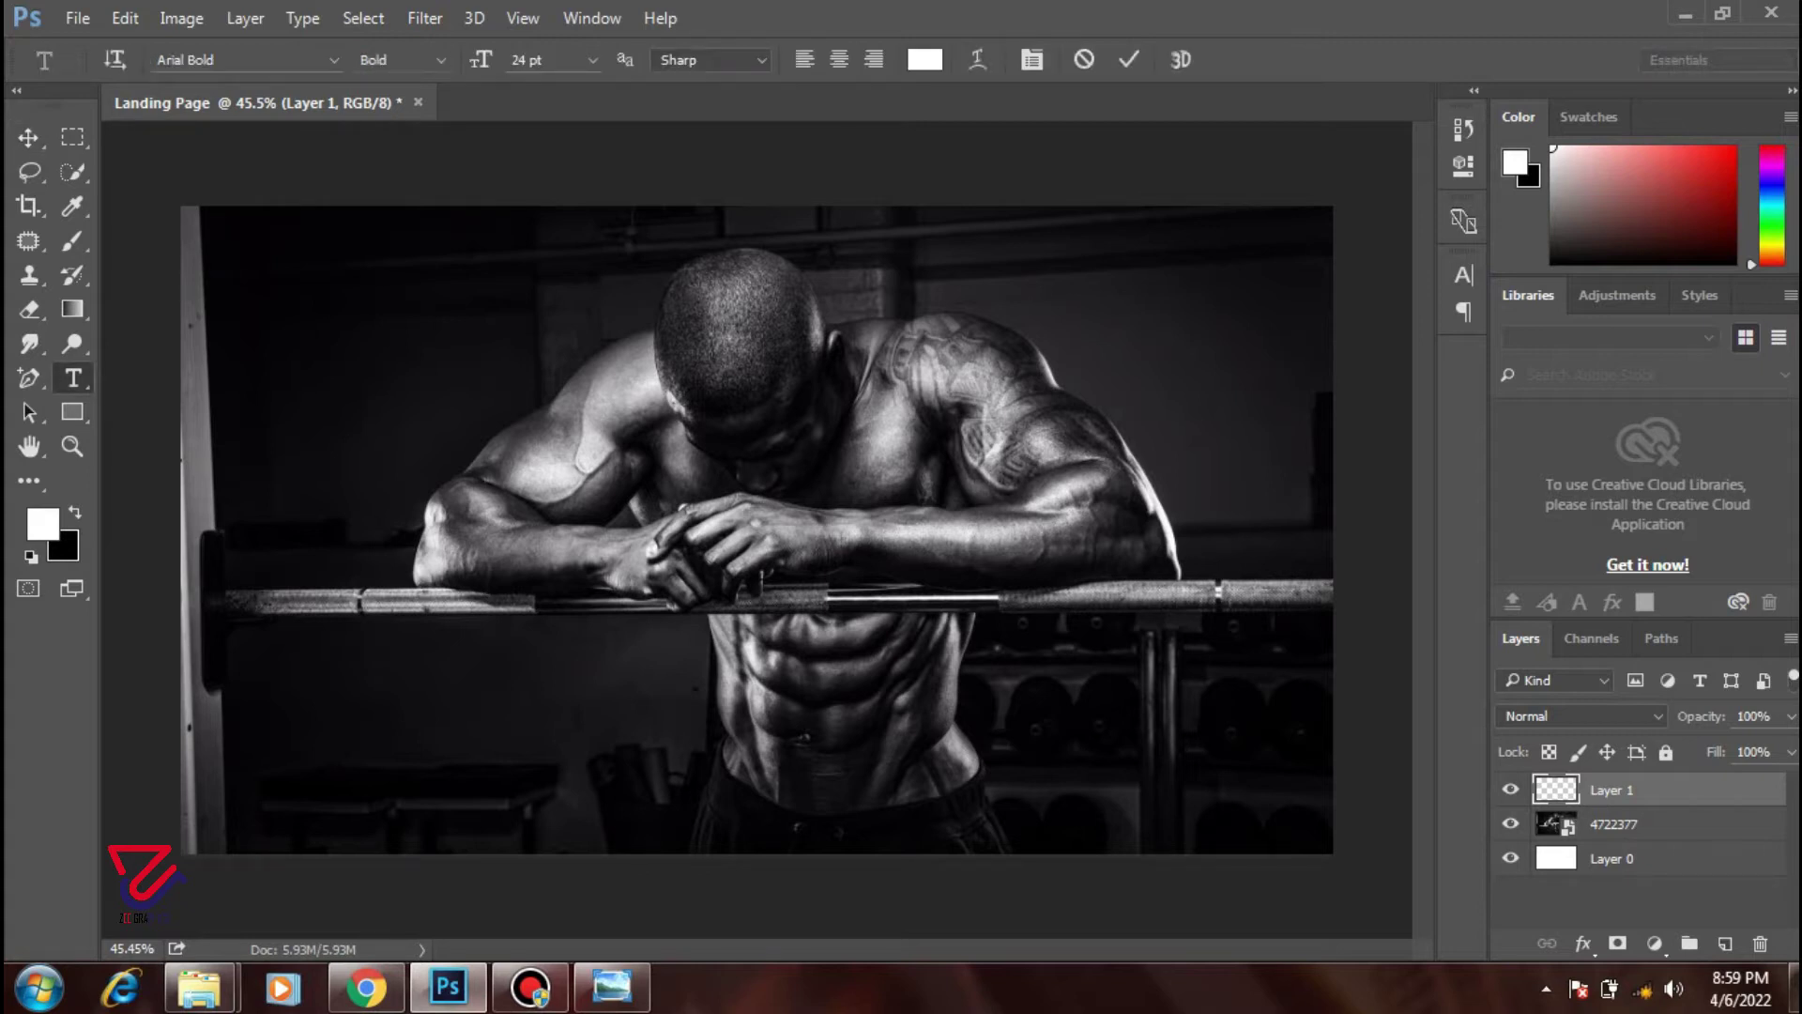
{"action": "left_click", "coordinate": [310, 284]}
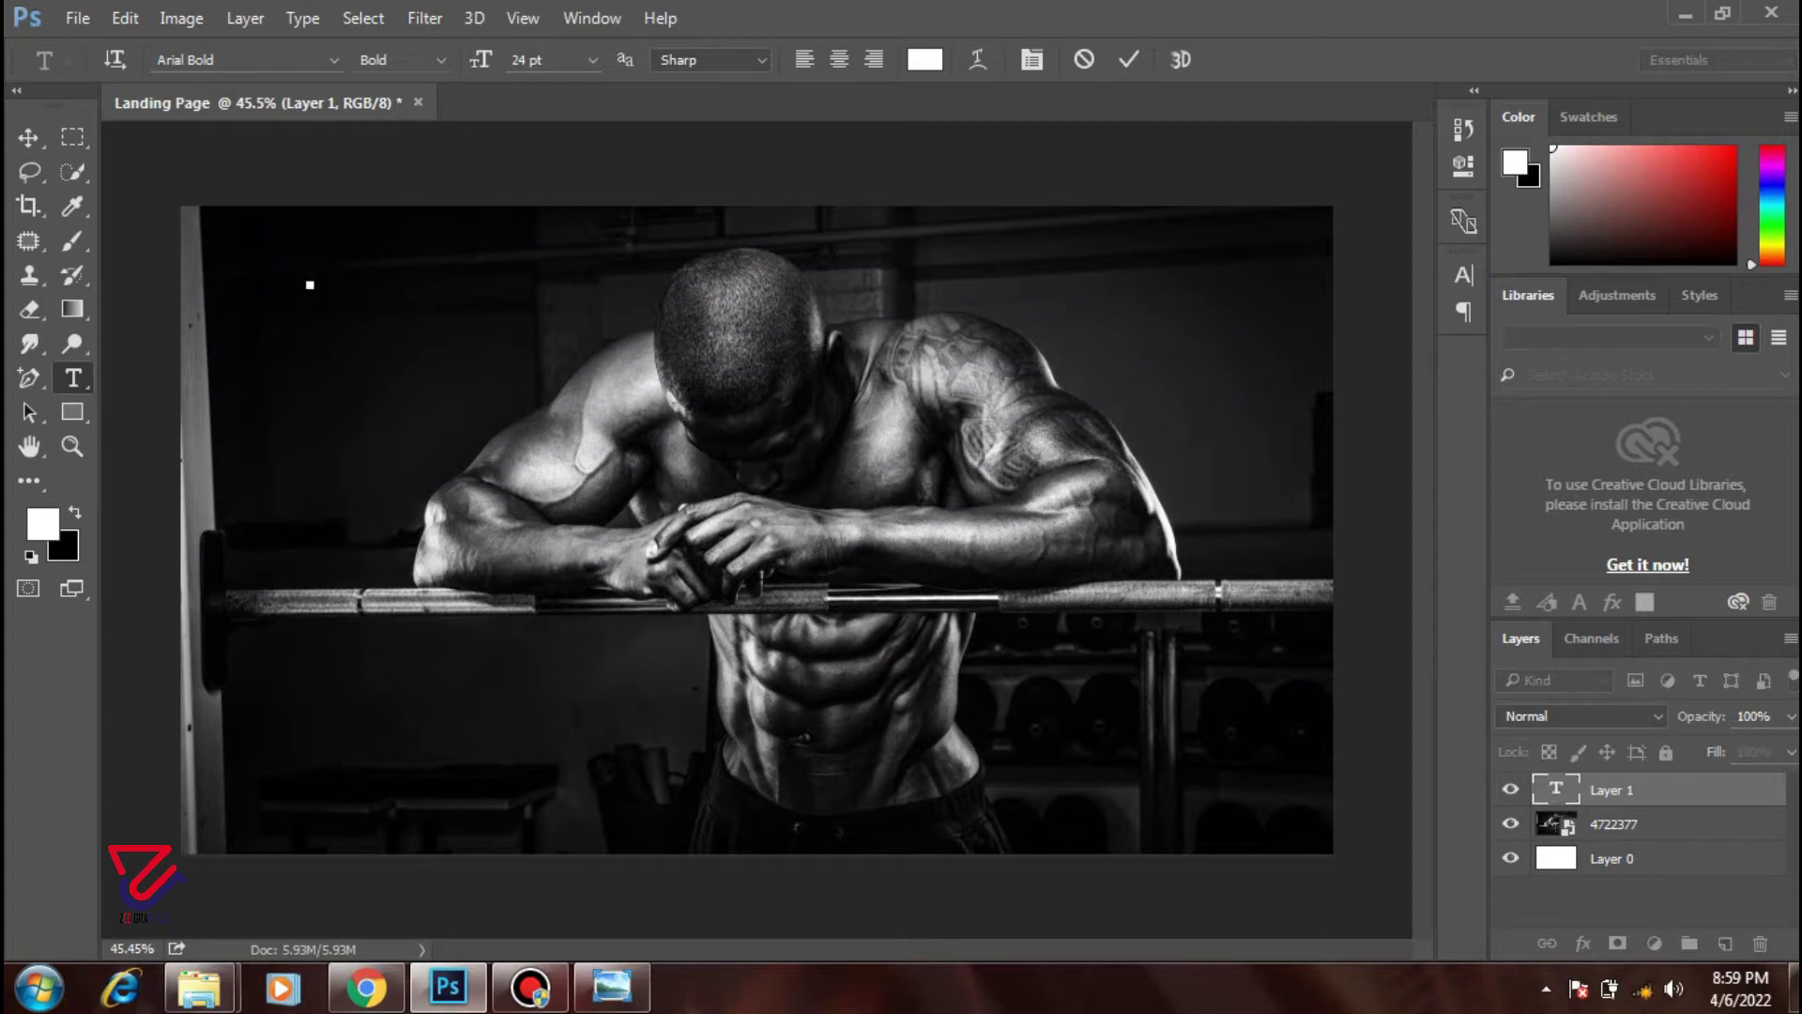
{"action": "type", "text": "ENERGY"}
{"action": "left_click", "coordinate": [1129, 59]}
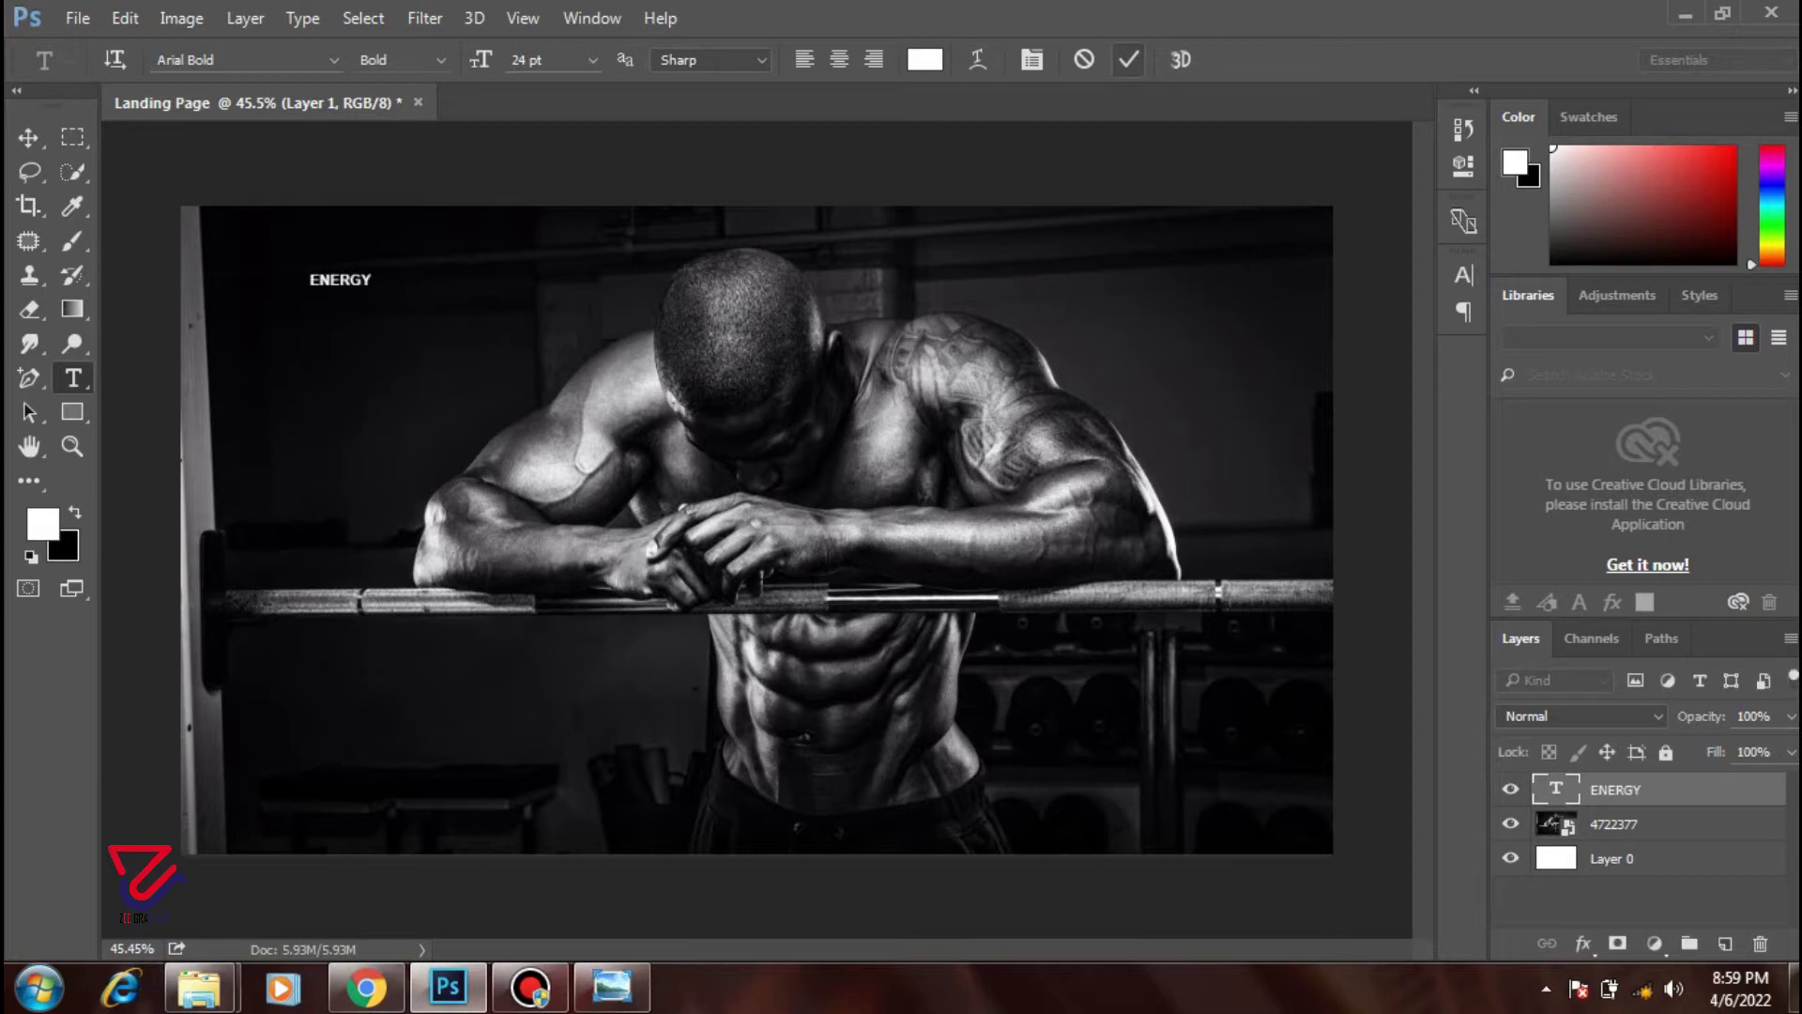
- Enlarge the ENERGY text to 30 pt
{"action": "left_click", "coordinate": [309, 283]}
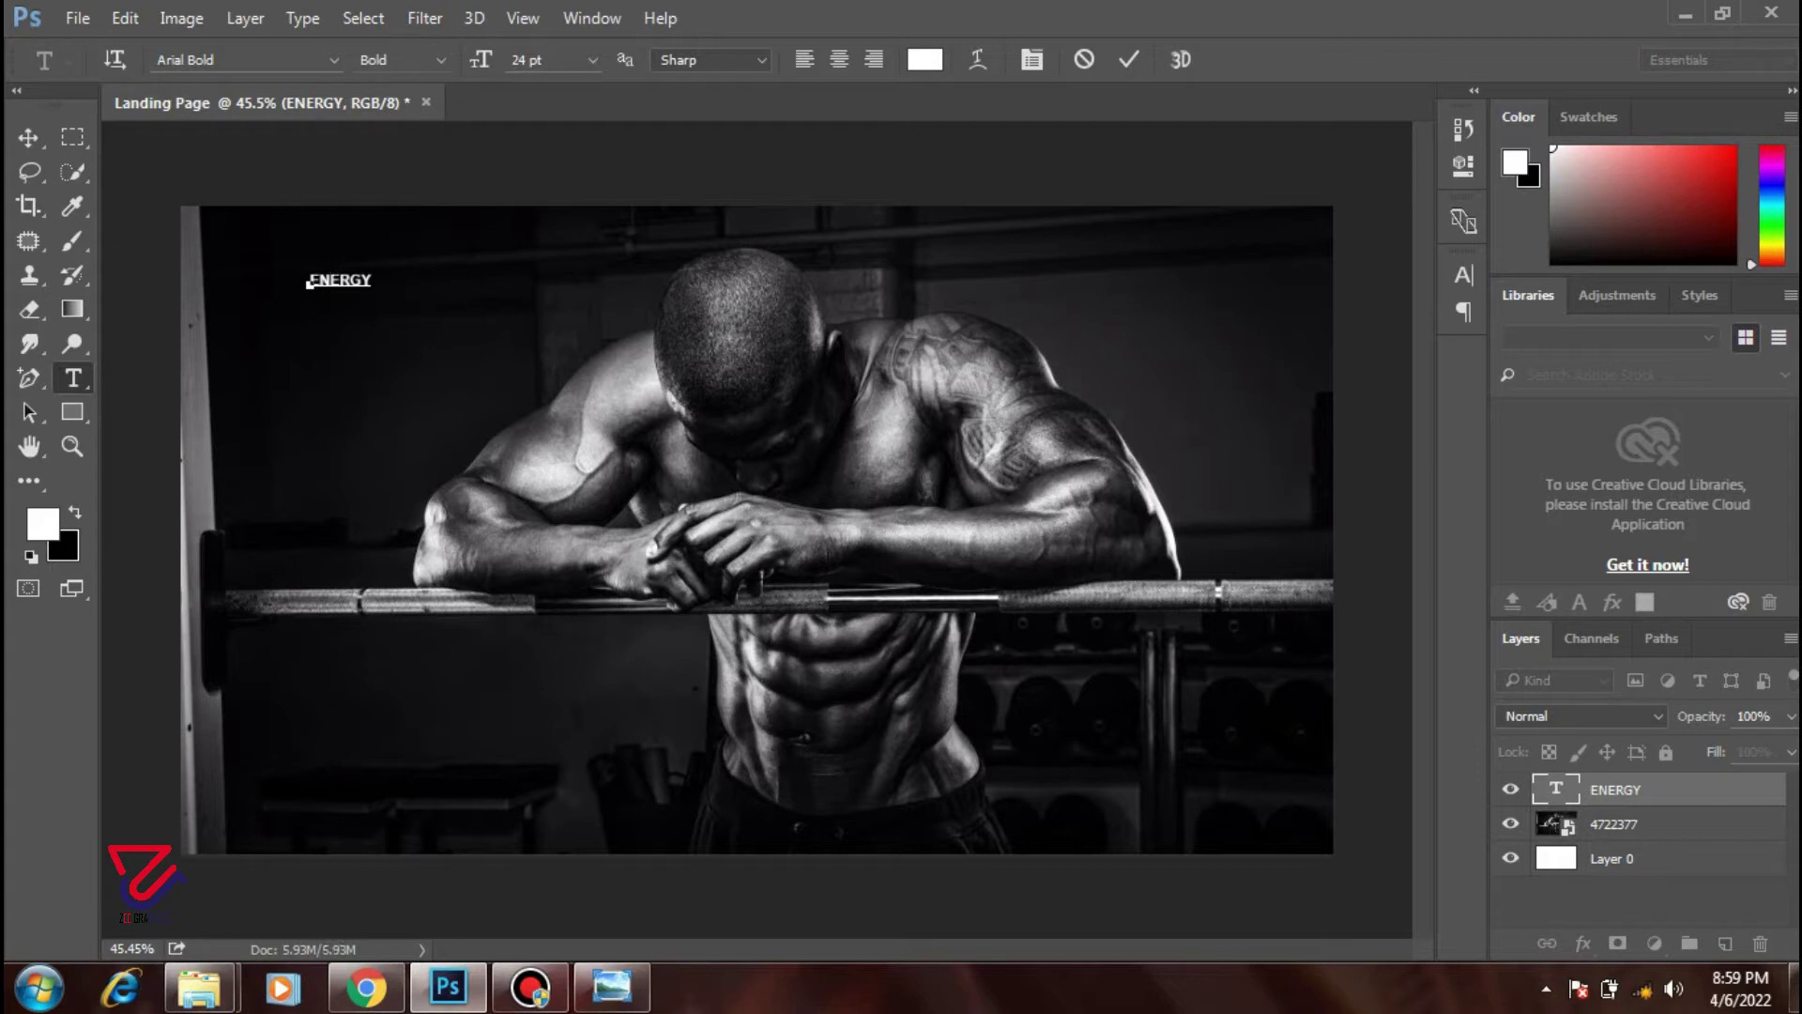
{"action": "left_click_drag", "start_coordinate": [371, 279], "coordinate": [308, 280]}
{"action": "left_click", "coordinate": [592, 59]}
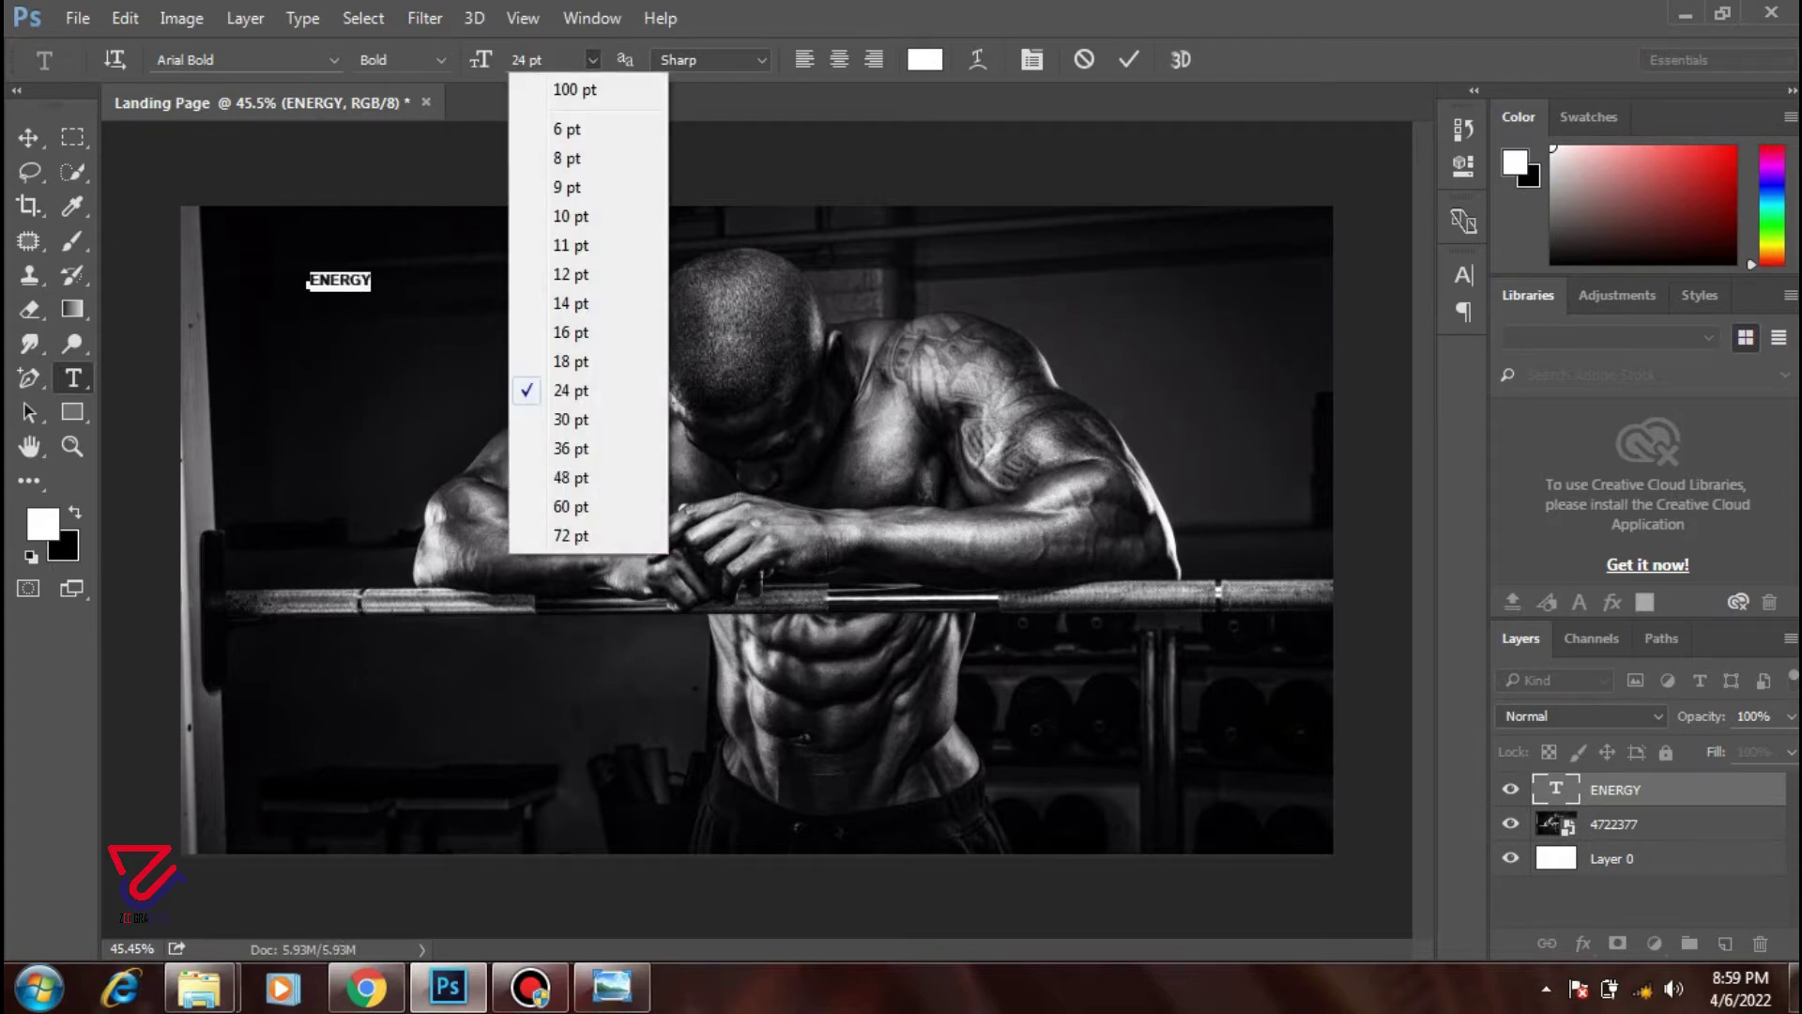
{"action": "left_click", "coordinate": [571, 419]}
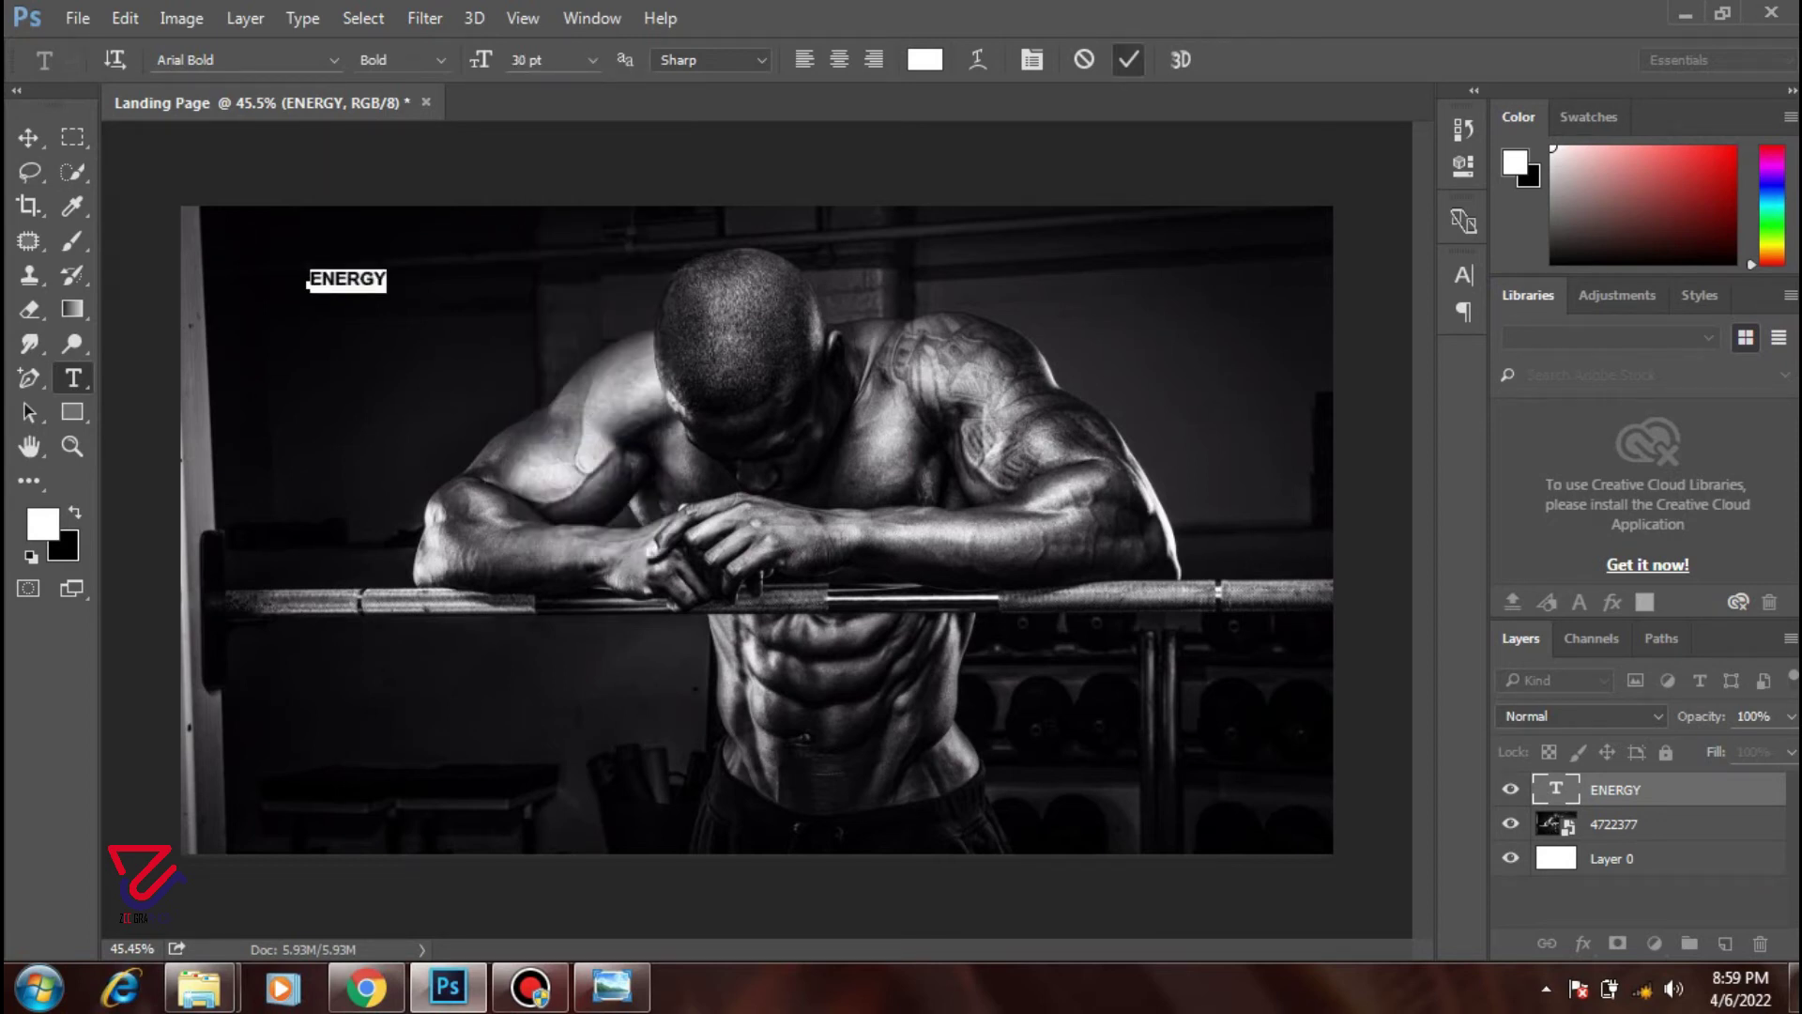
{"action": "left_click", "coordinate": [1129, 59]}
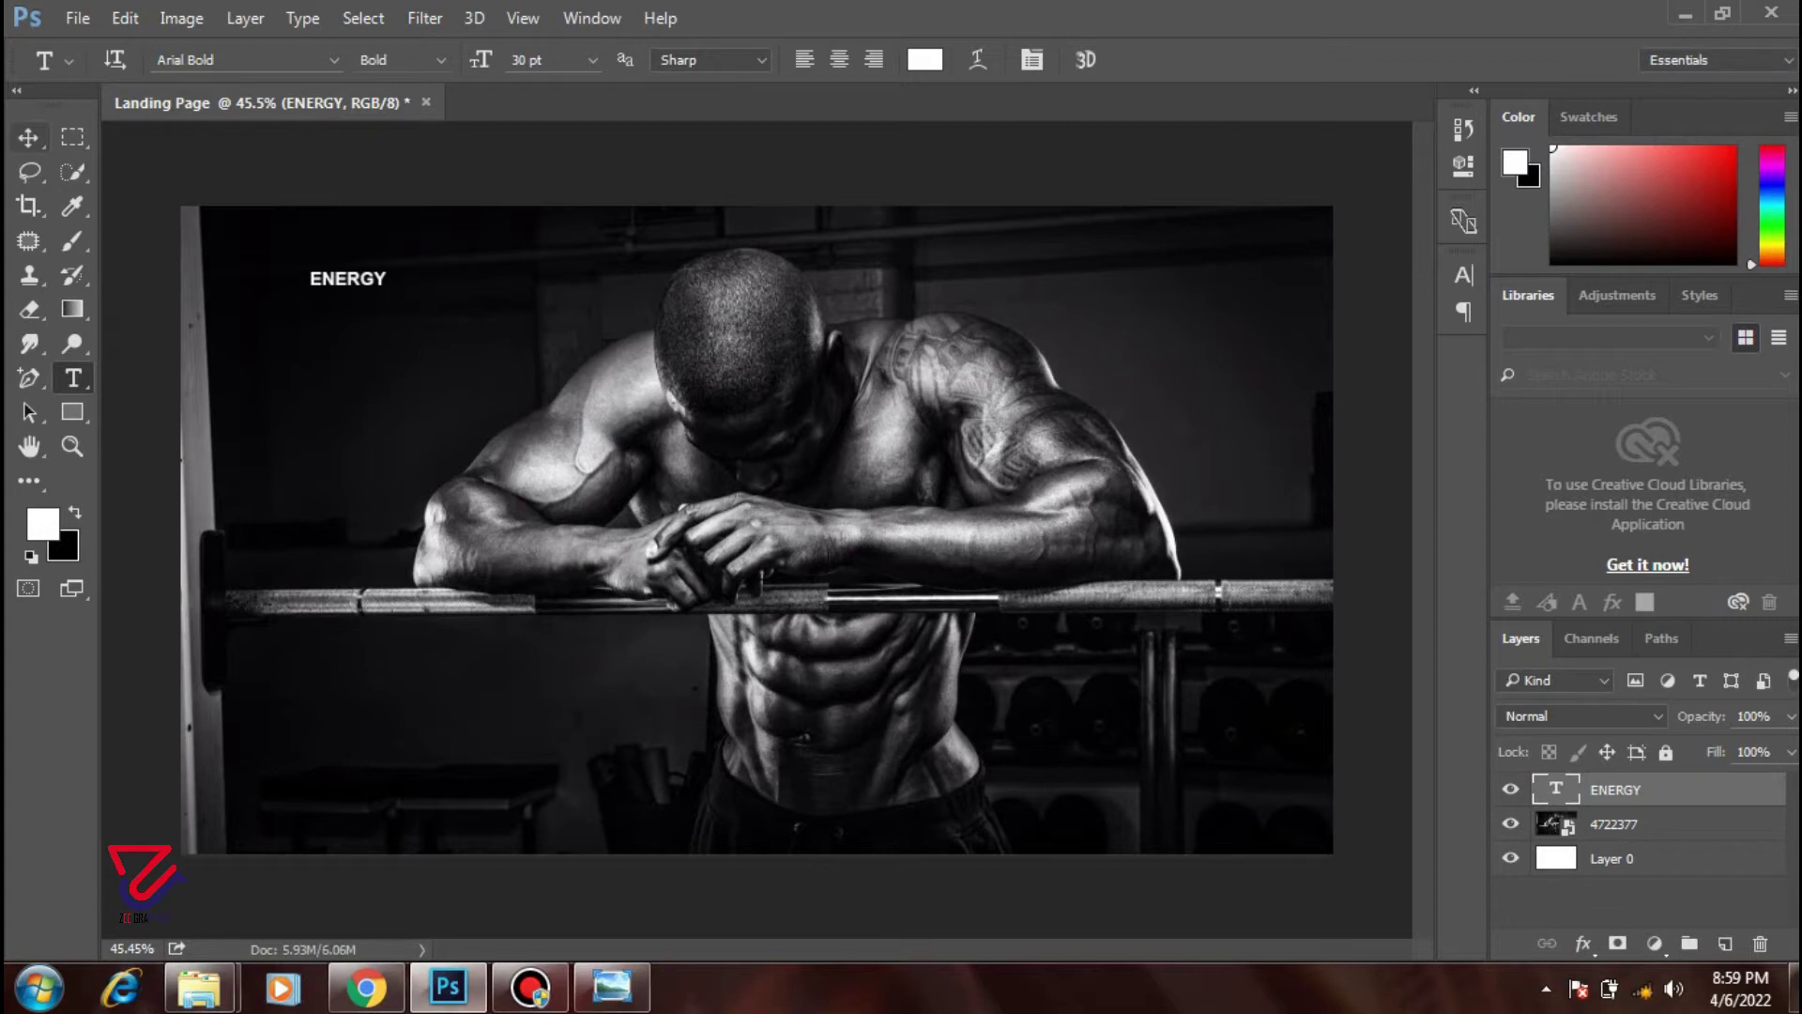
{"action": "key", "text": "v"}
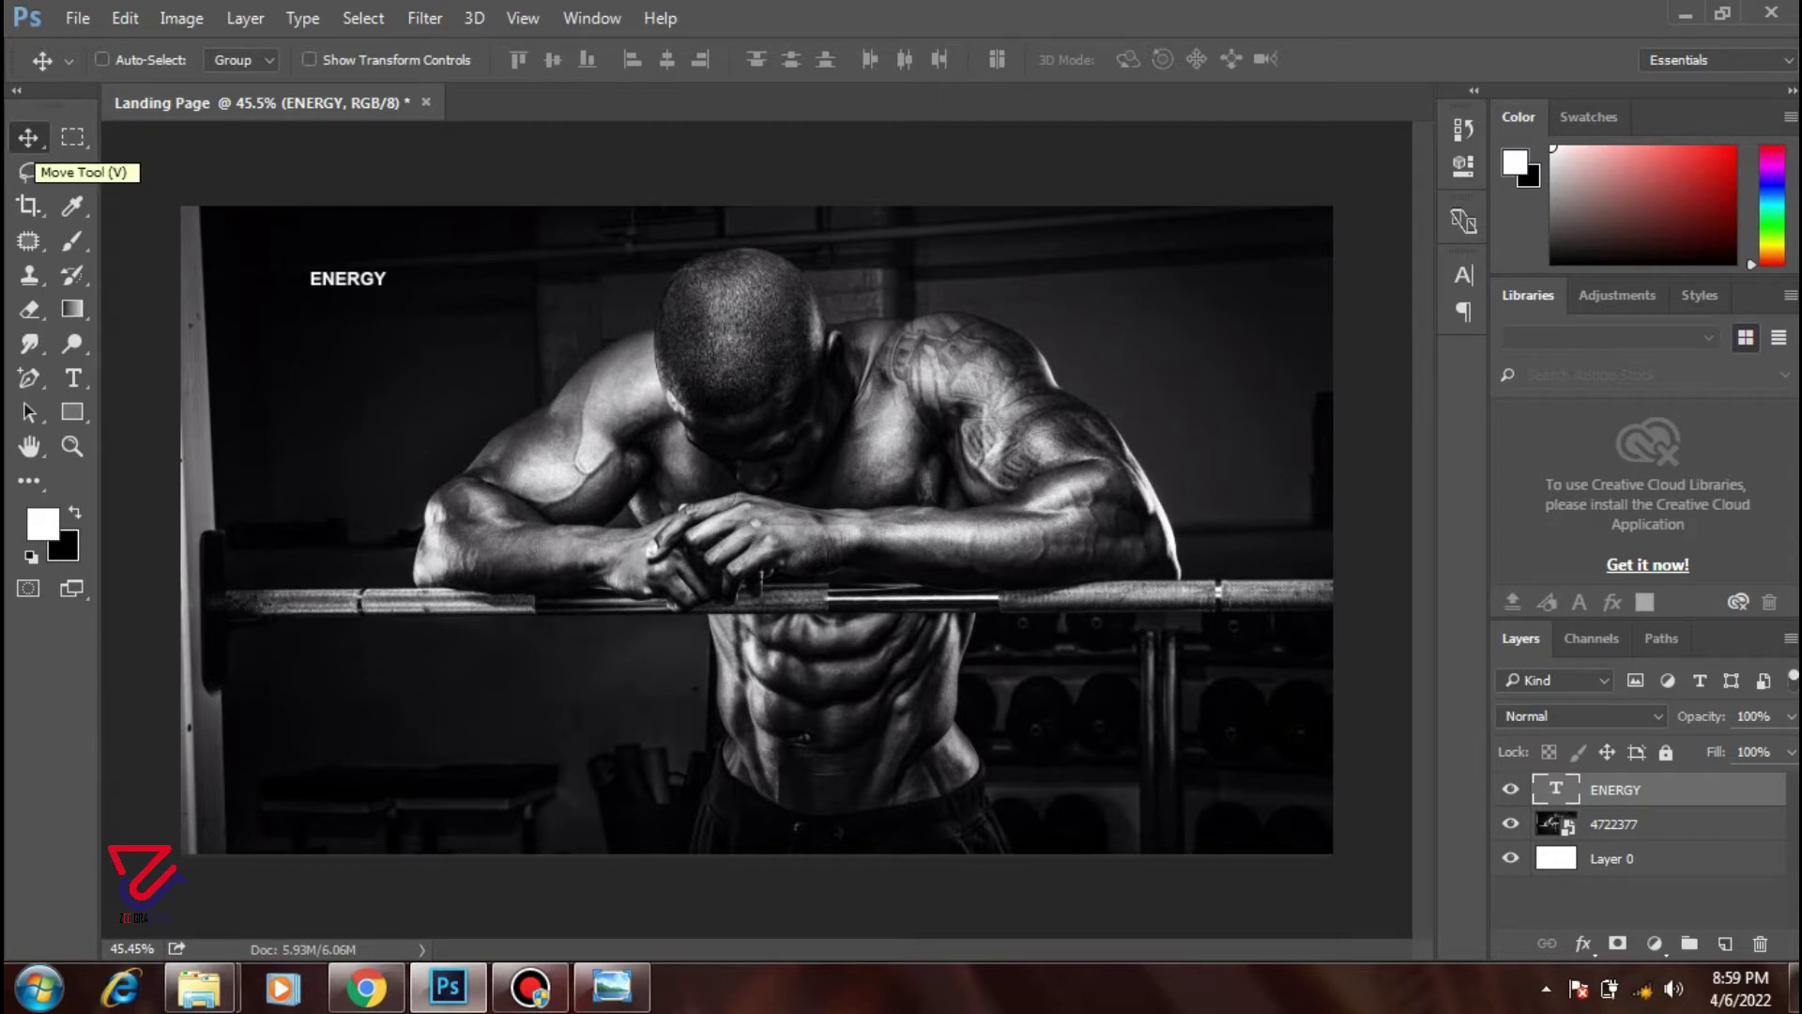
- Shift ENERGY toward the left edge and duplicate its text layer
{"action": "left_click_drag", "start_coordinate": [347, 279], "coordinate": [267, 272]}
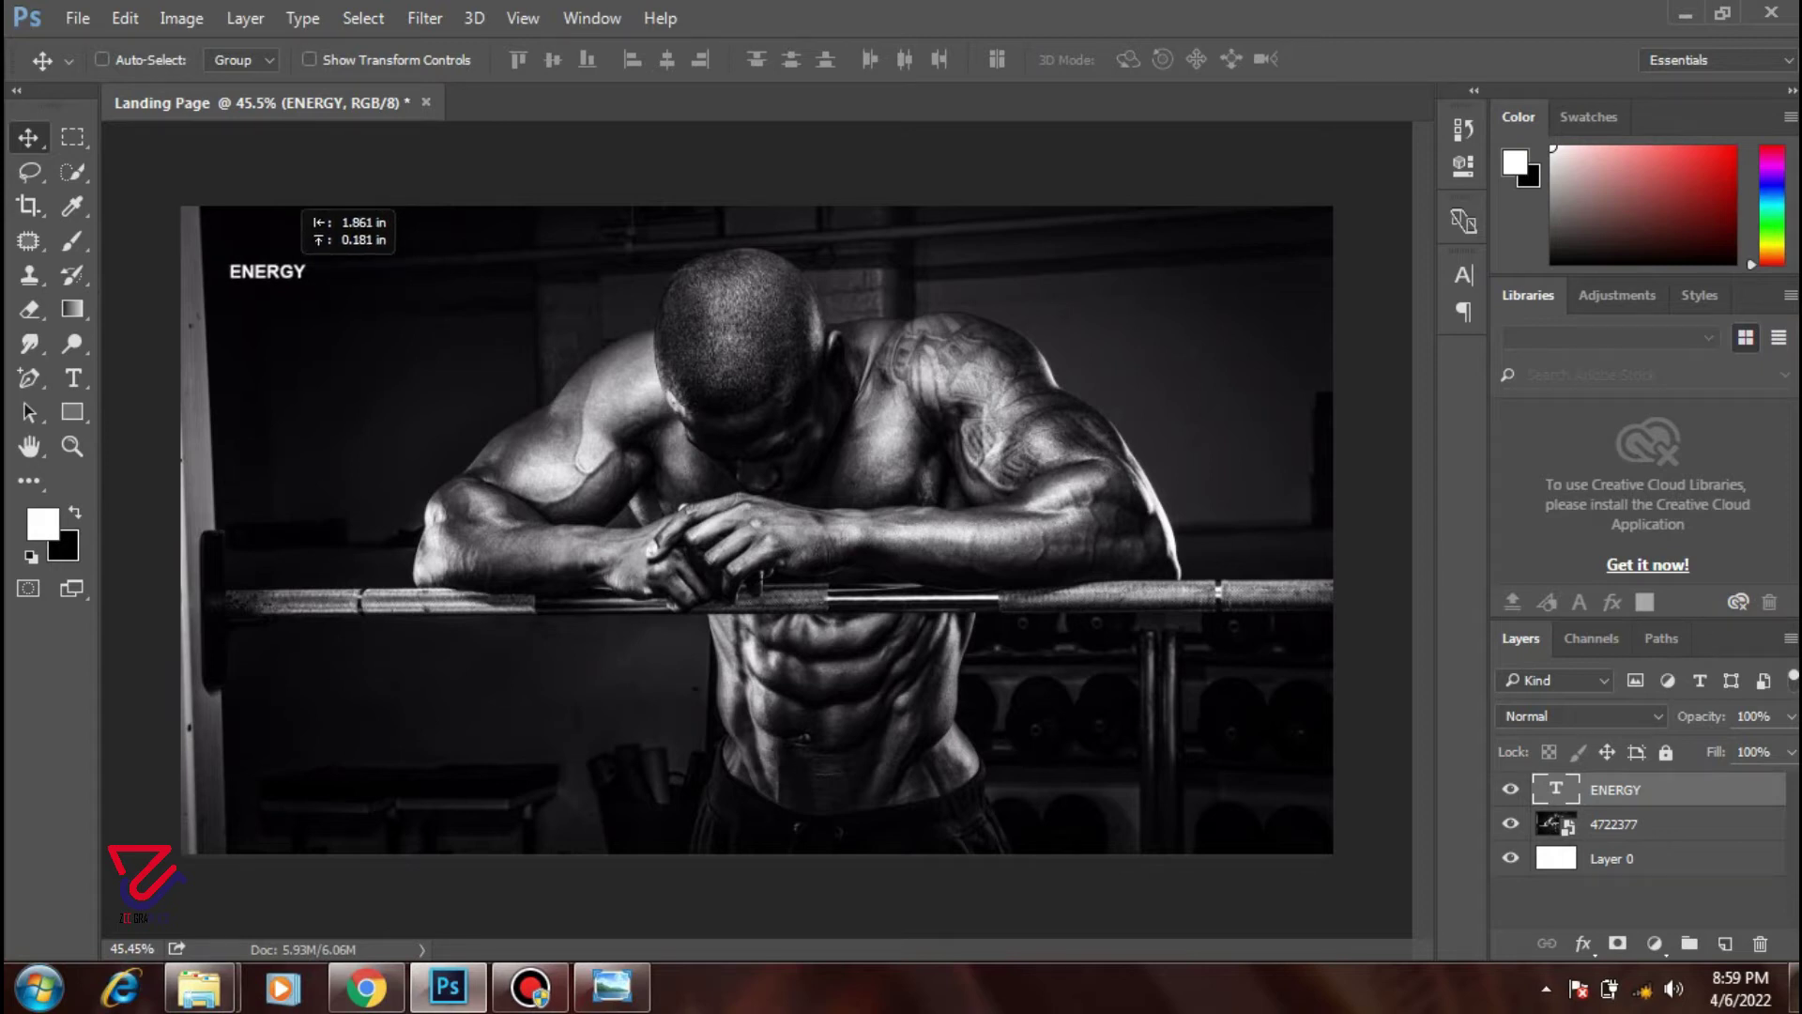
{"action": "left_click_drag", "start_coordinate": [267, 273], "coordinate": [268, 273]}
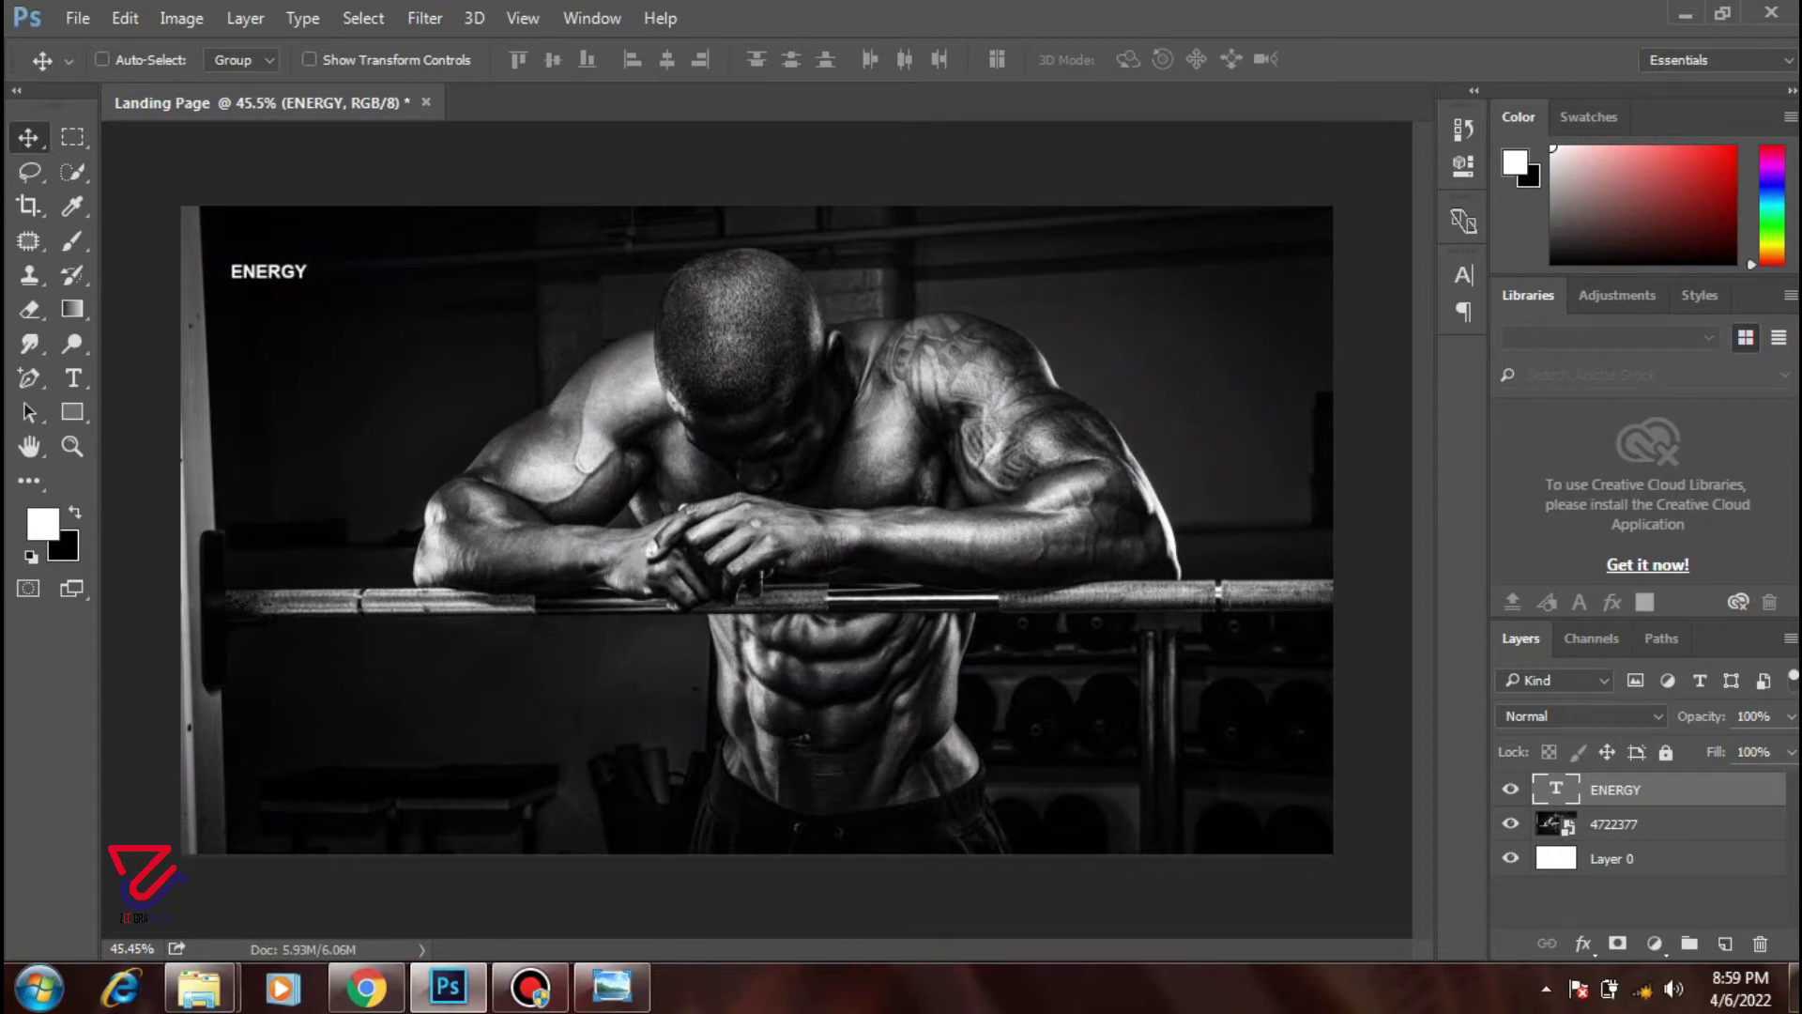
{"action": "left_click", "coordinate": [1725, 944]}
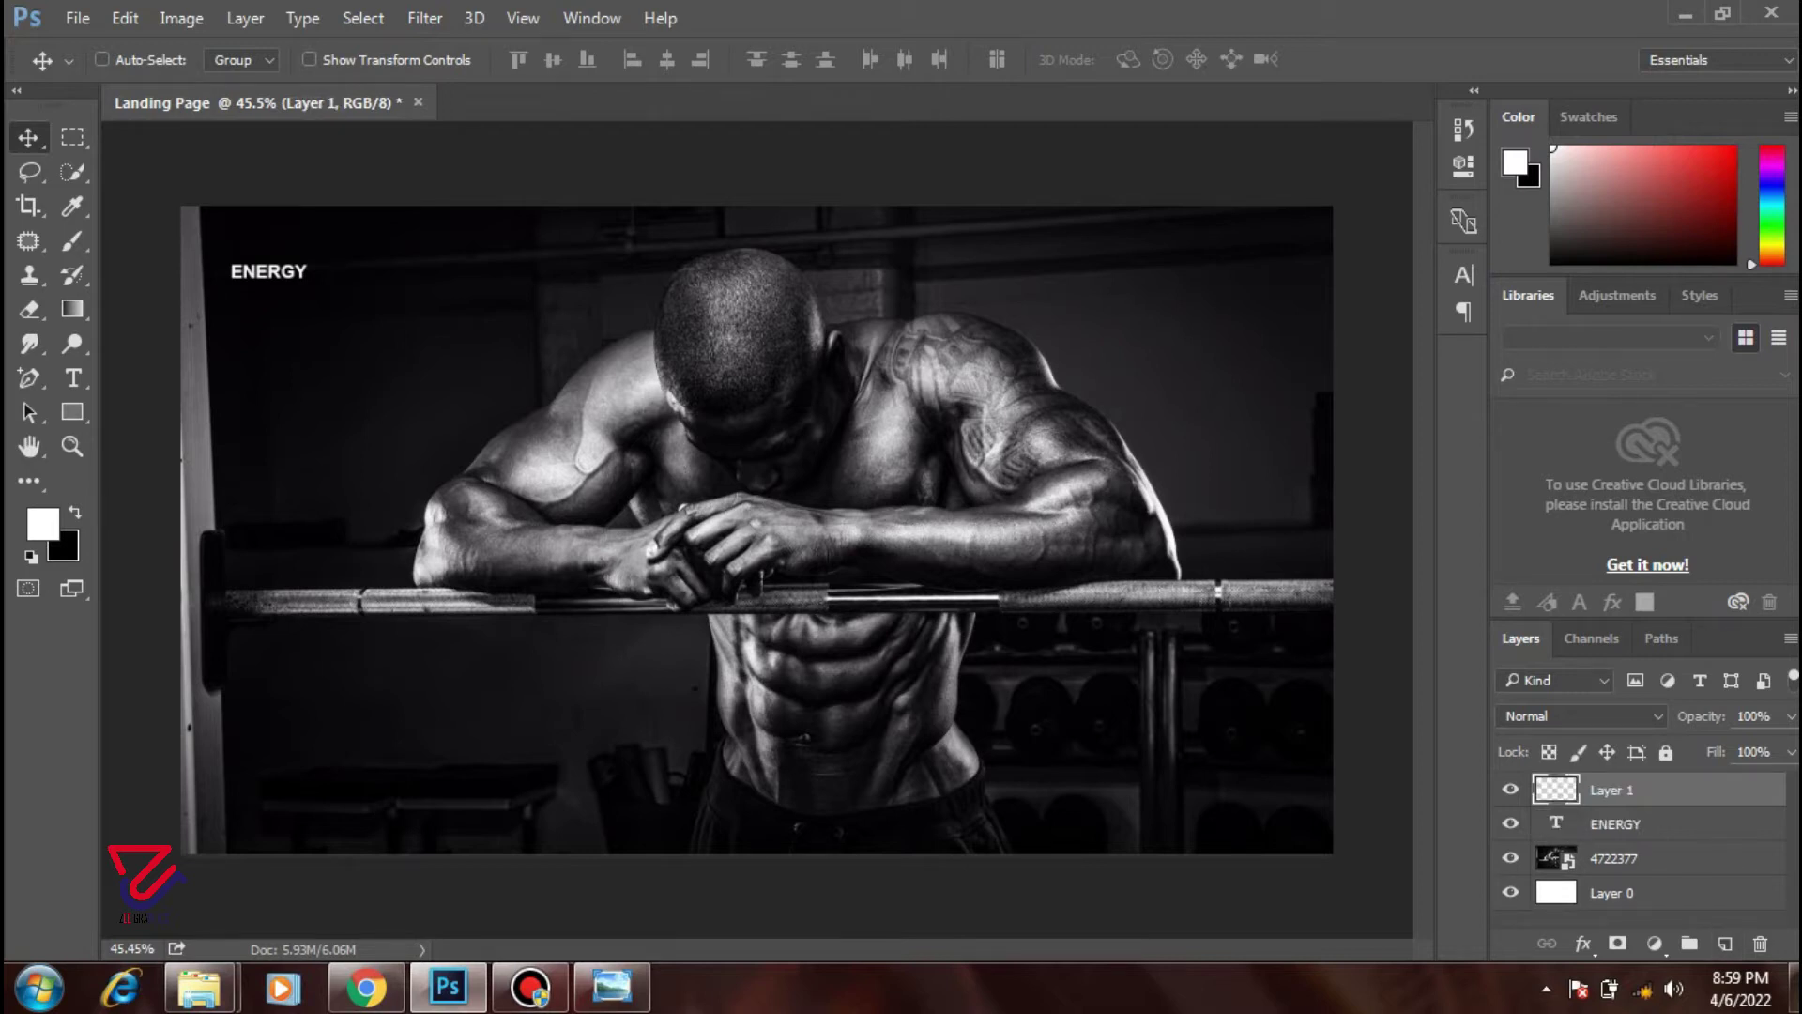
{"action": "key", "text": "z"}
{"action": "key", "text": "alt+bracketleft"}
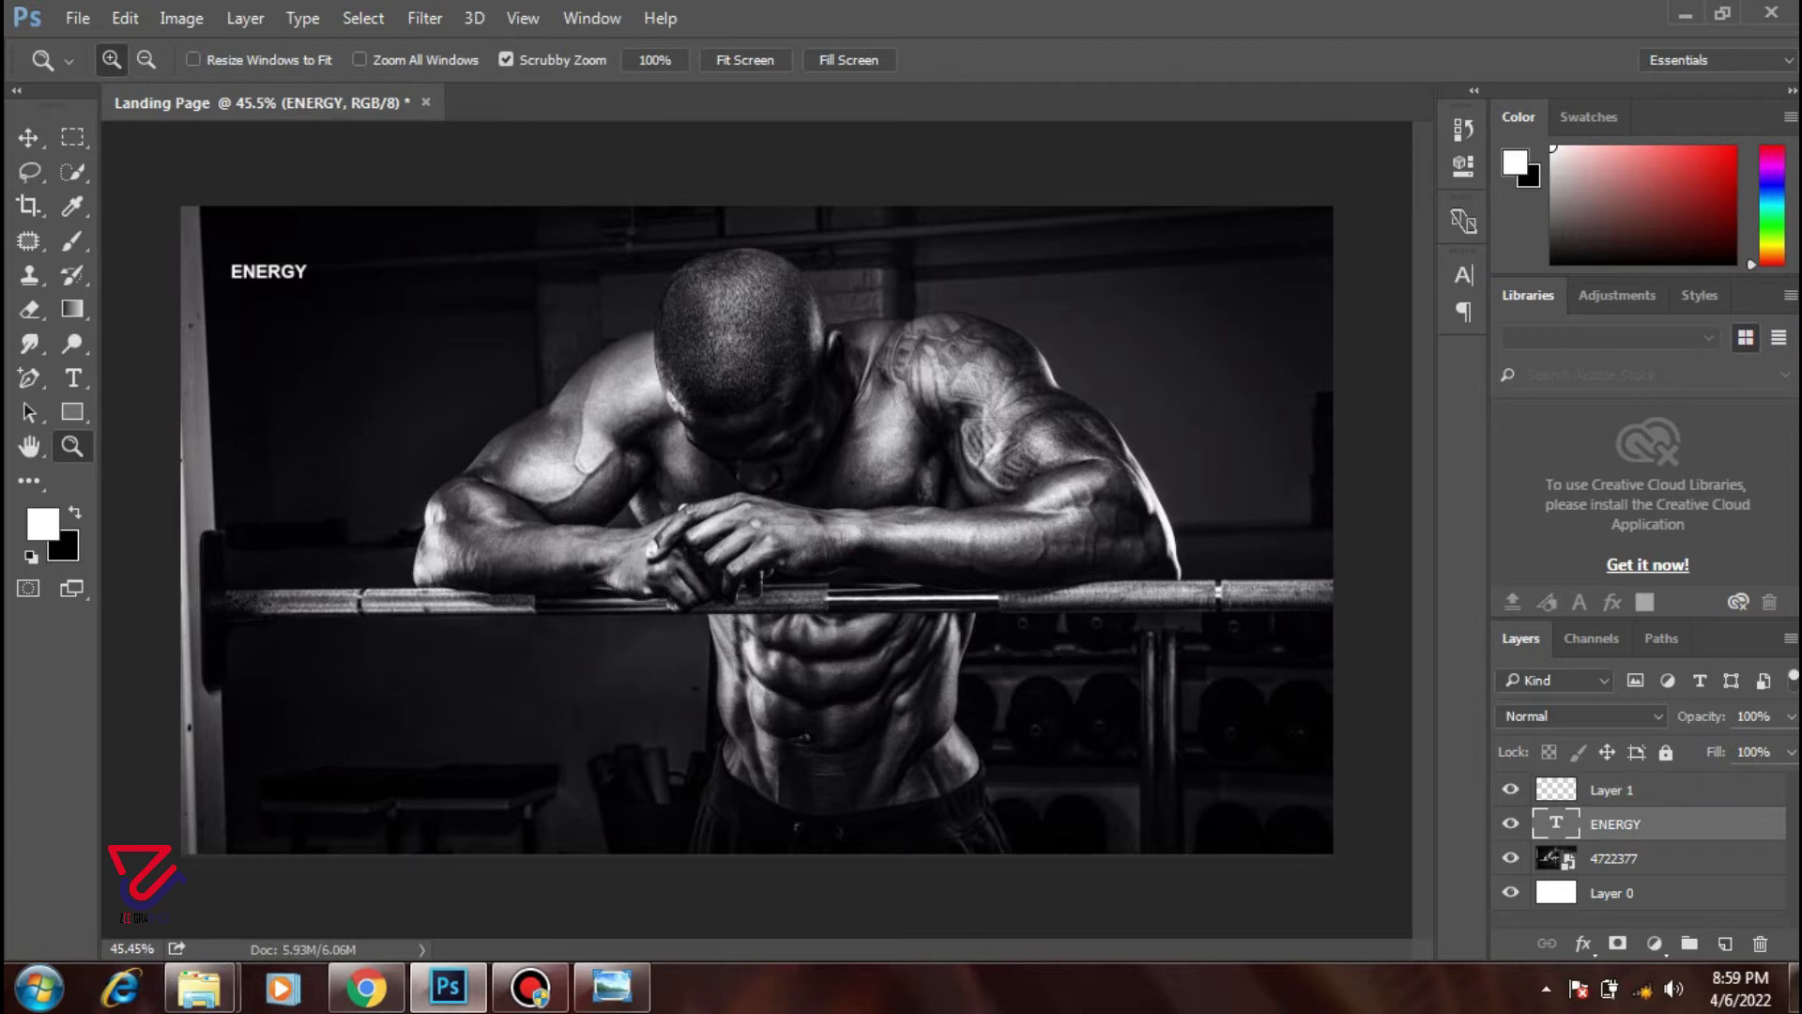
{"action": "key", "text": "ctrl+j"}
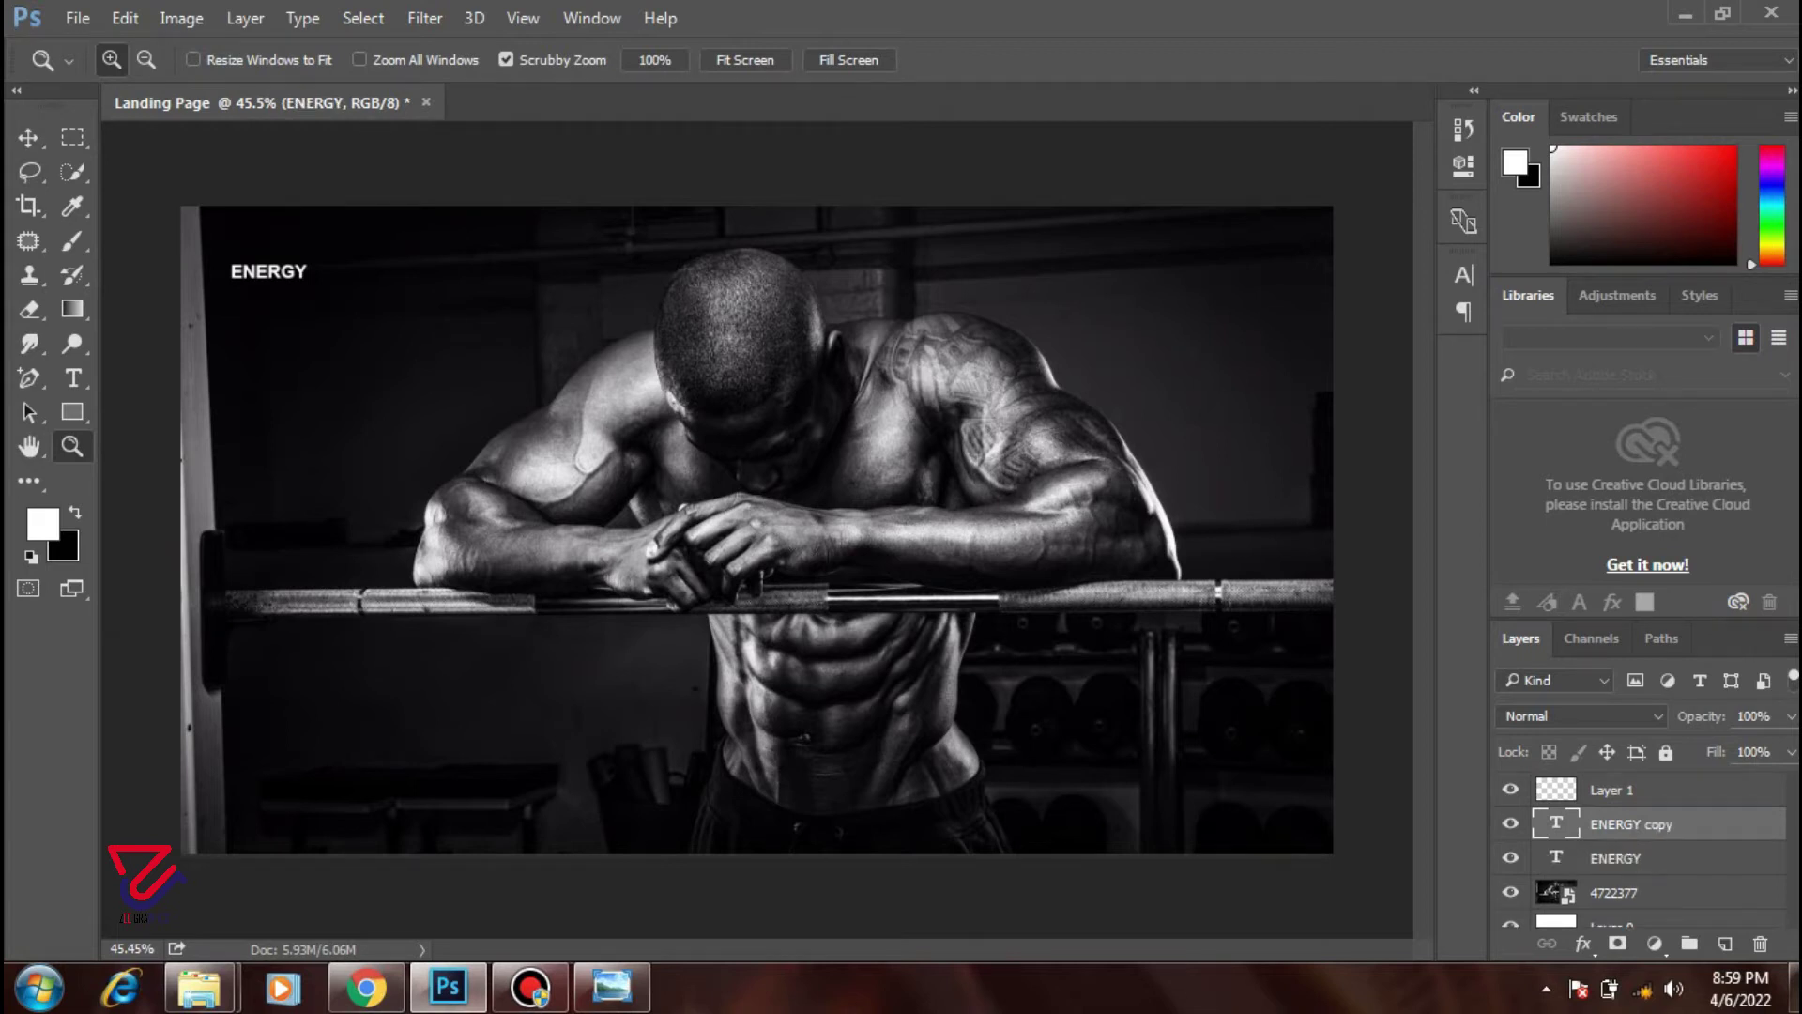
- Place the copy right beside ENERGY and retype it as X
{"action": "key", "text": "v"}
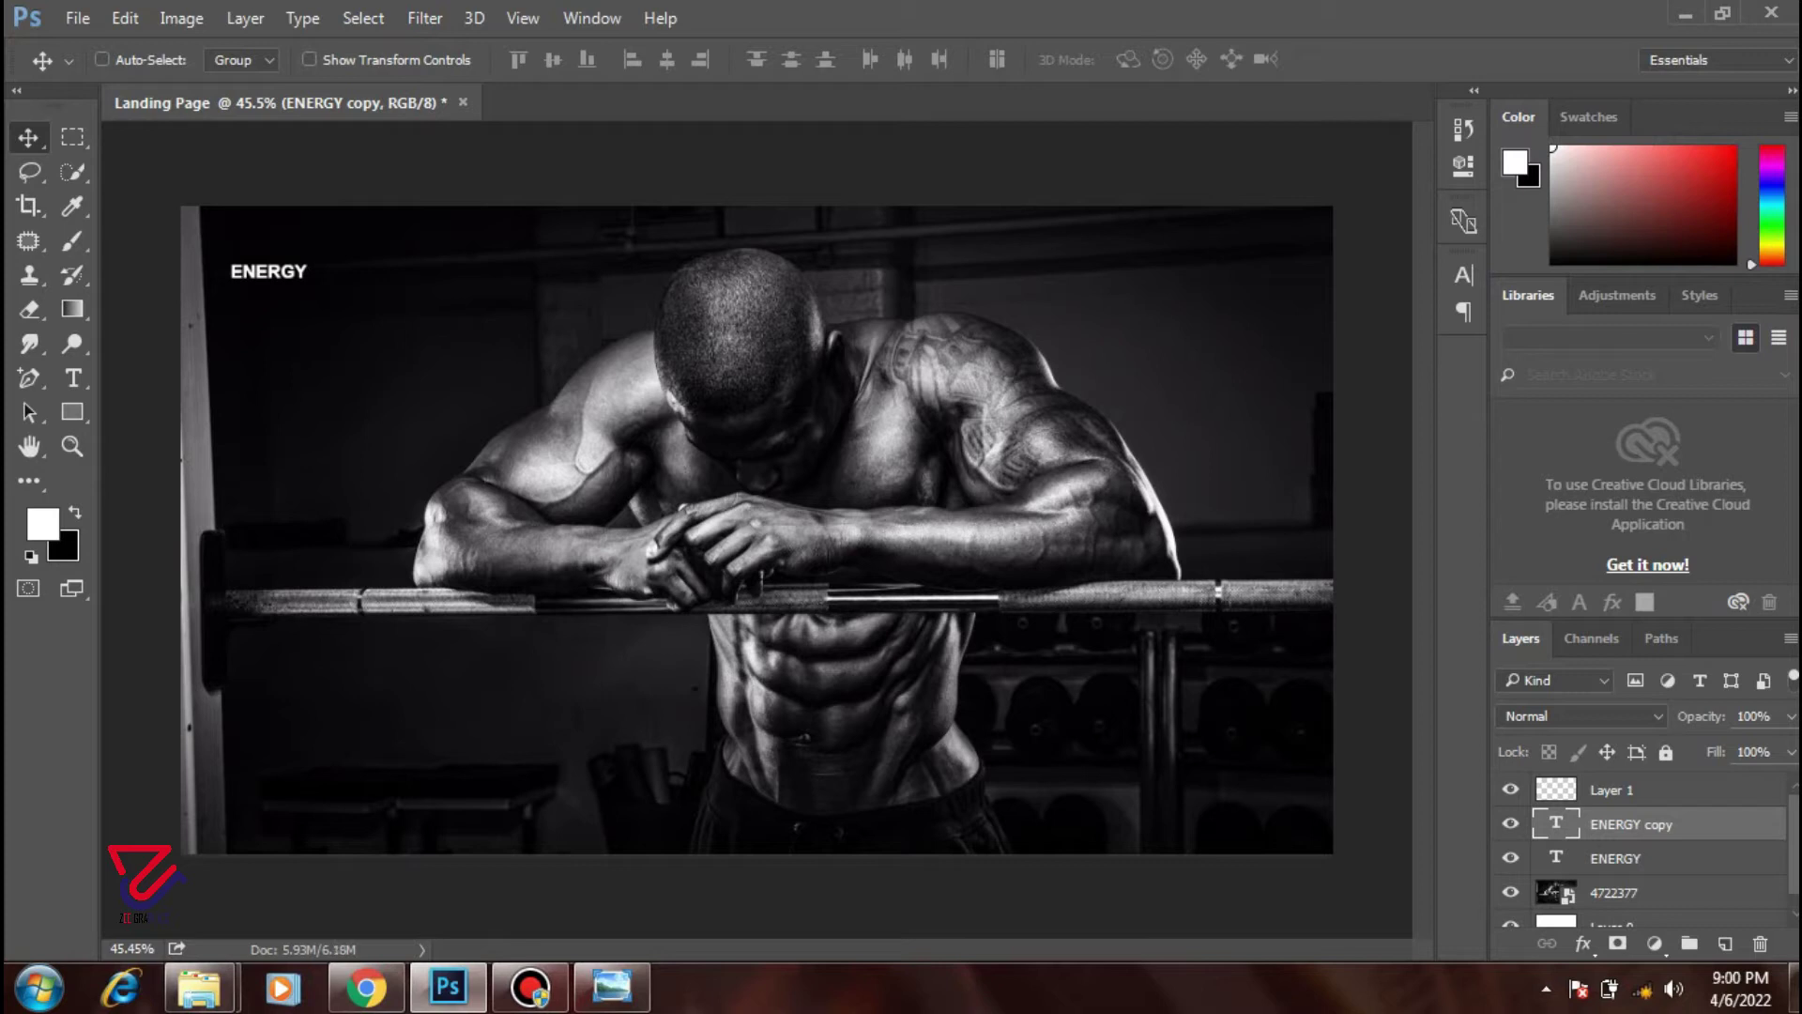
{"action": "left_click_drag", "start_coordinate": [295, 271], "coordinate": [384, 270]}
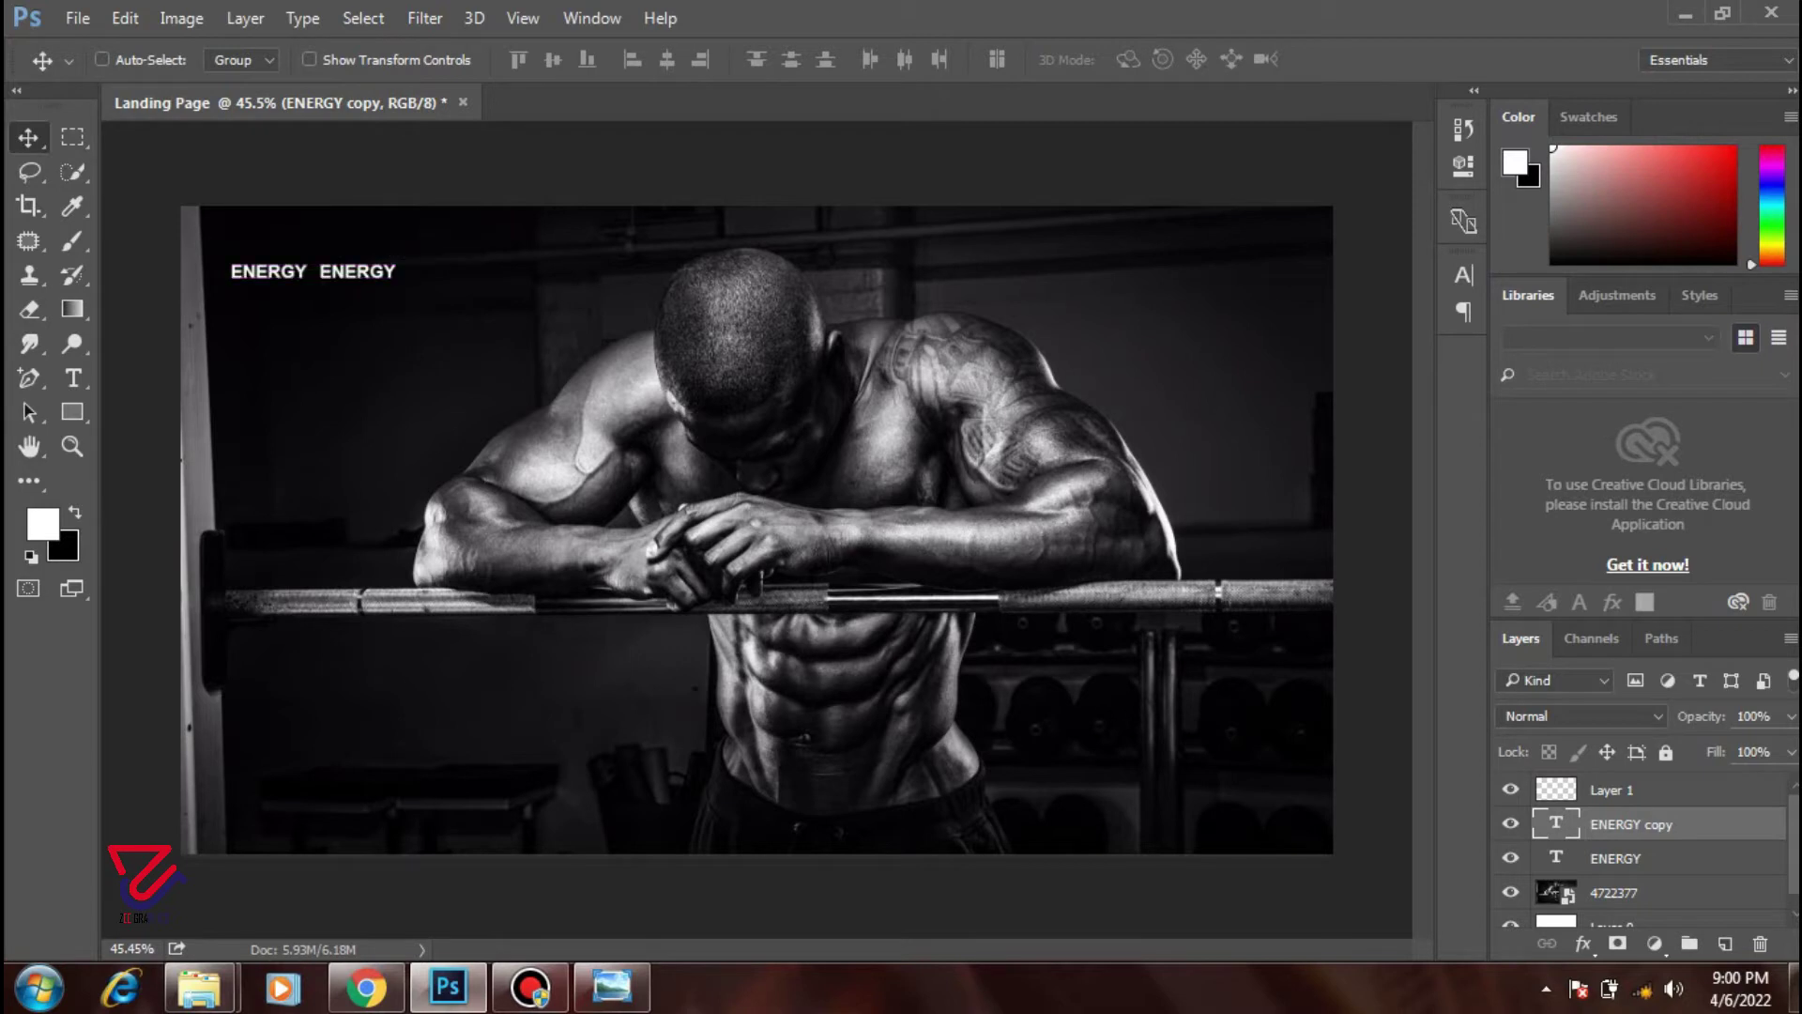
{"action": "double_click", "coordinate": [384, 271]}
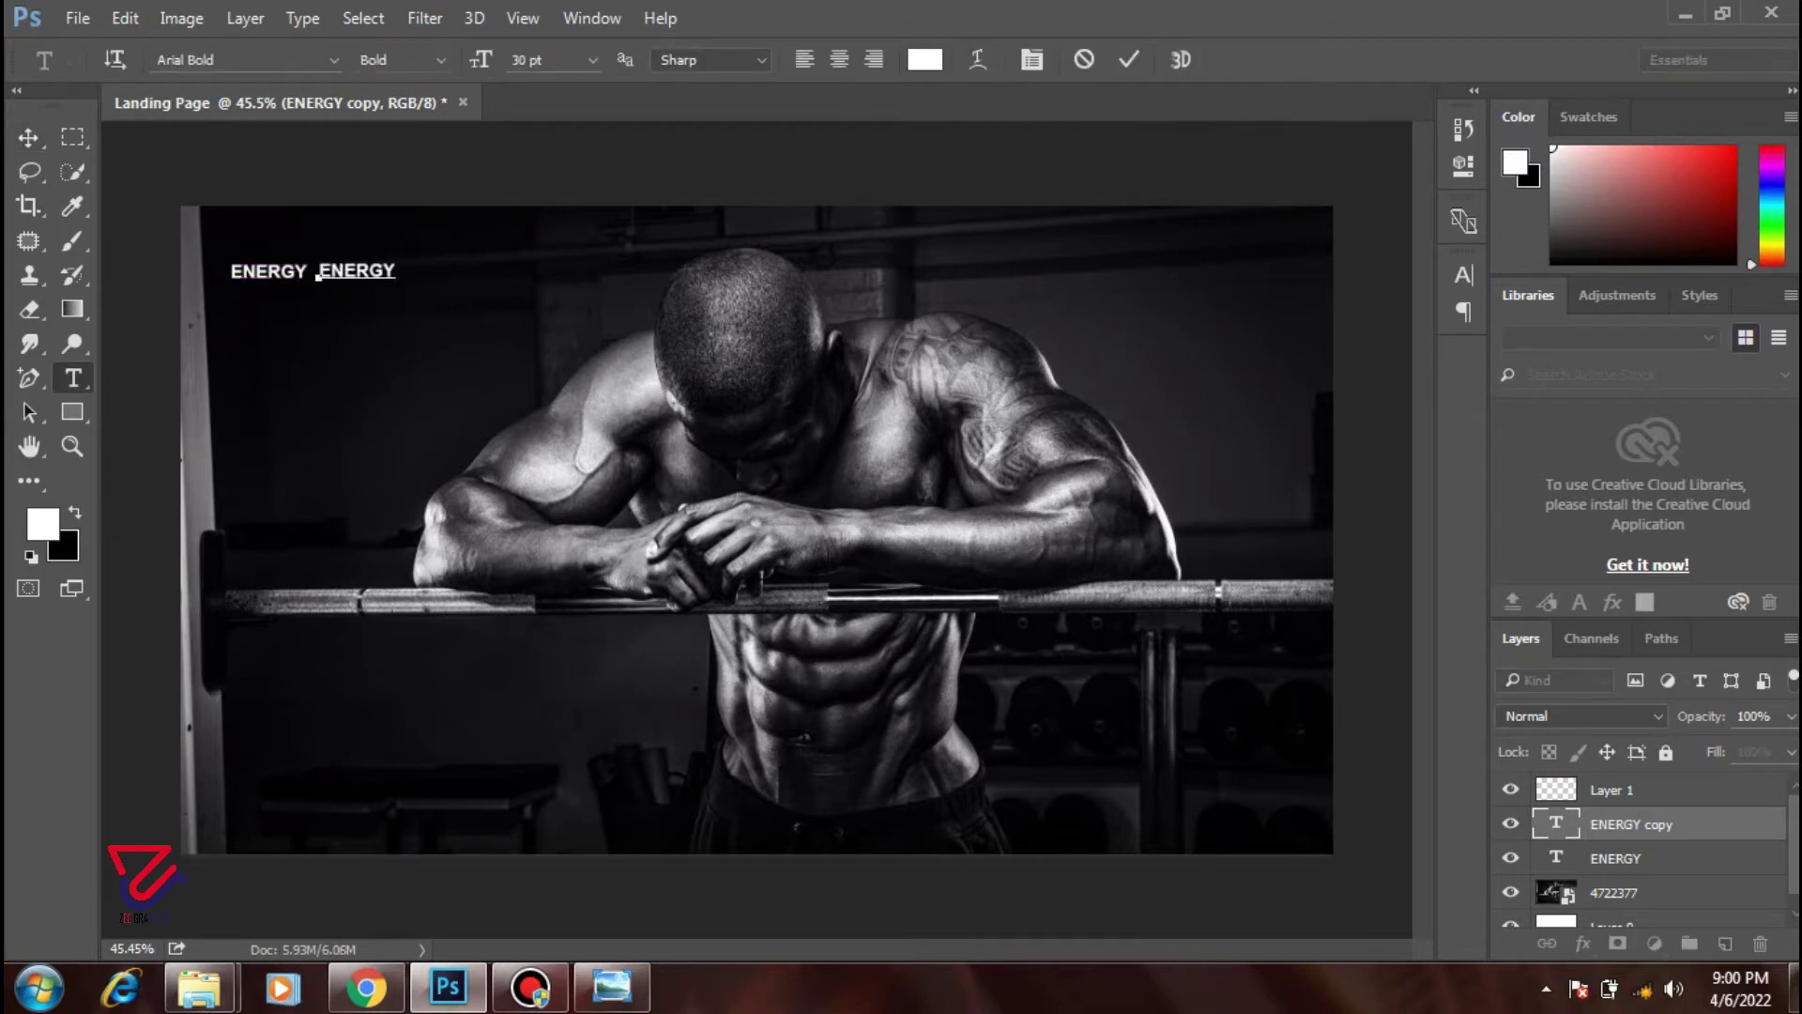
{"action": "key", "text": "BackSpace"}
{"action": "key", "text": "BackSpace"}
{"action": "key", "text": "BackSpace"}
{"action": "key", "text": "BackSpace"}
{"action": "key", "text": "BackSpace"}
{"action": "type", "text": "X"}
- Colour the X text bright red #f70202
{"action": "left_click", "coordinate": [1129, 59]}
{"action": "key", "text": "v"}
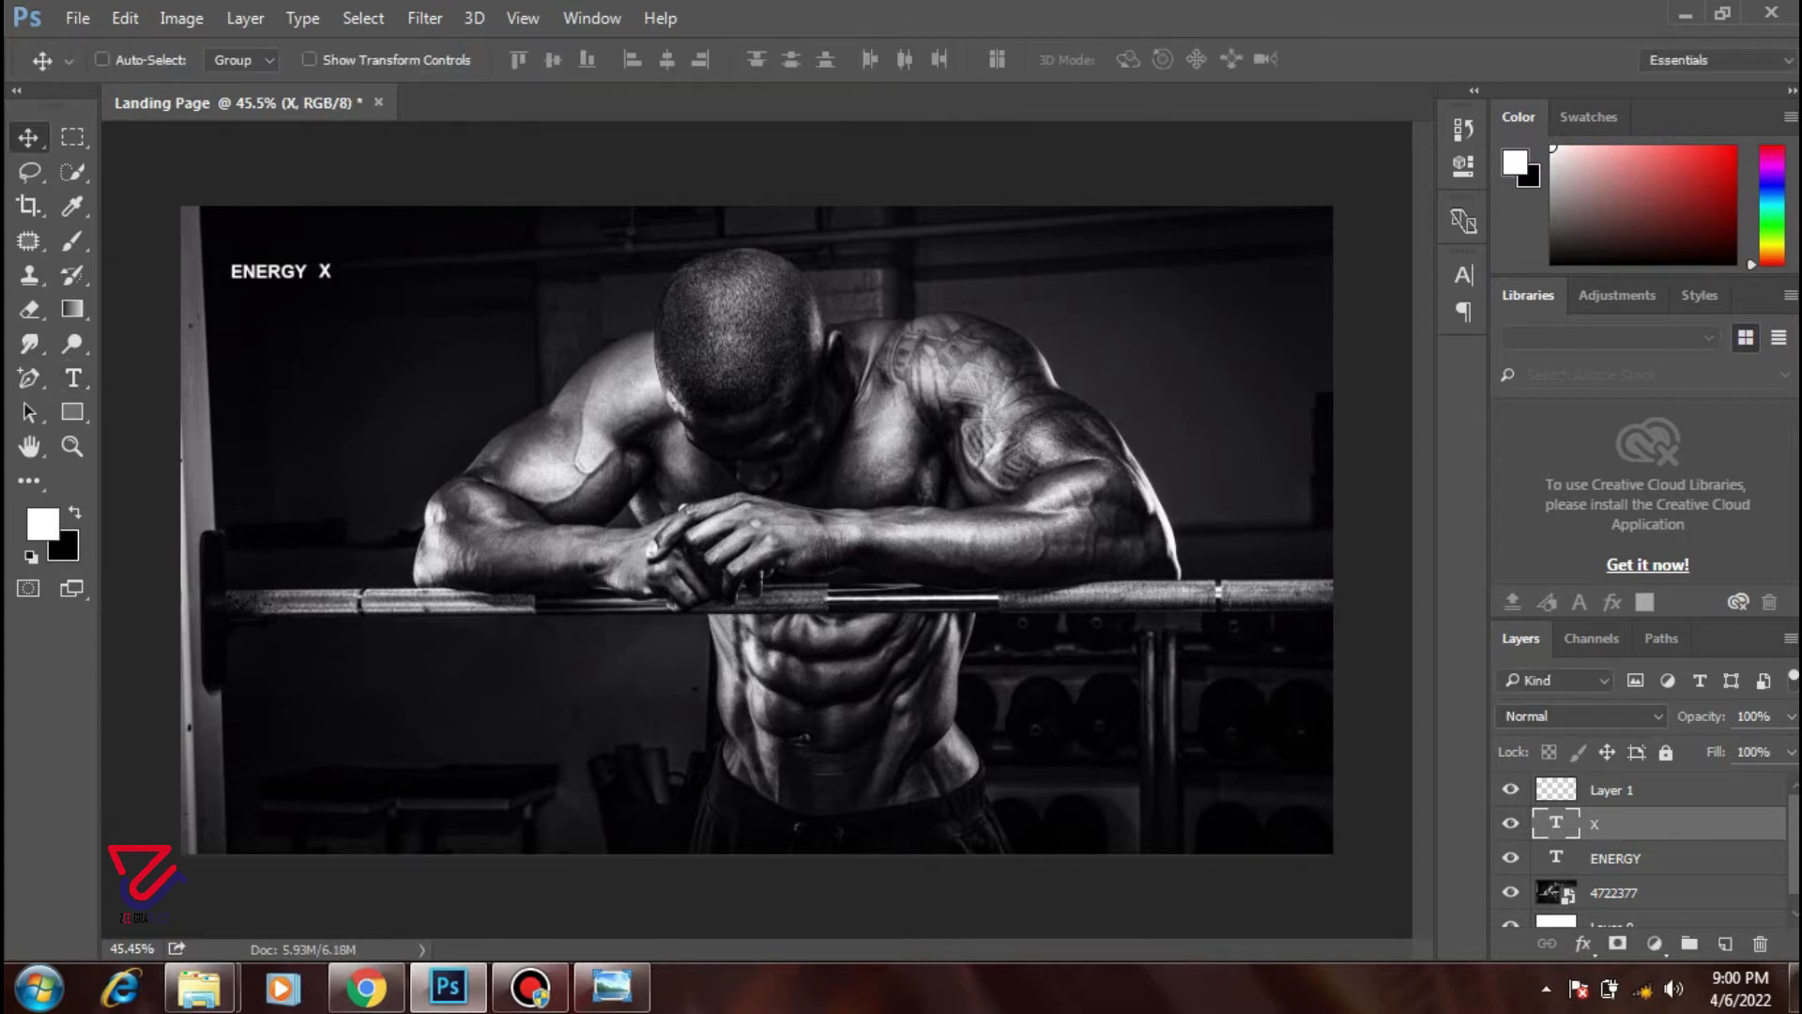
{"action": "key", "text": "t"}
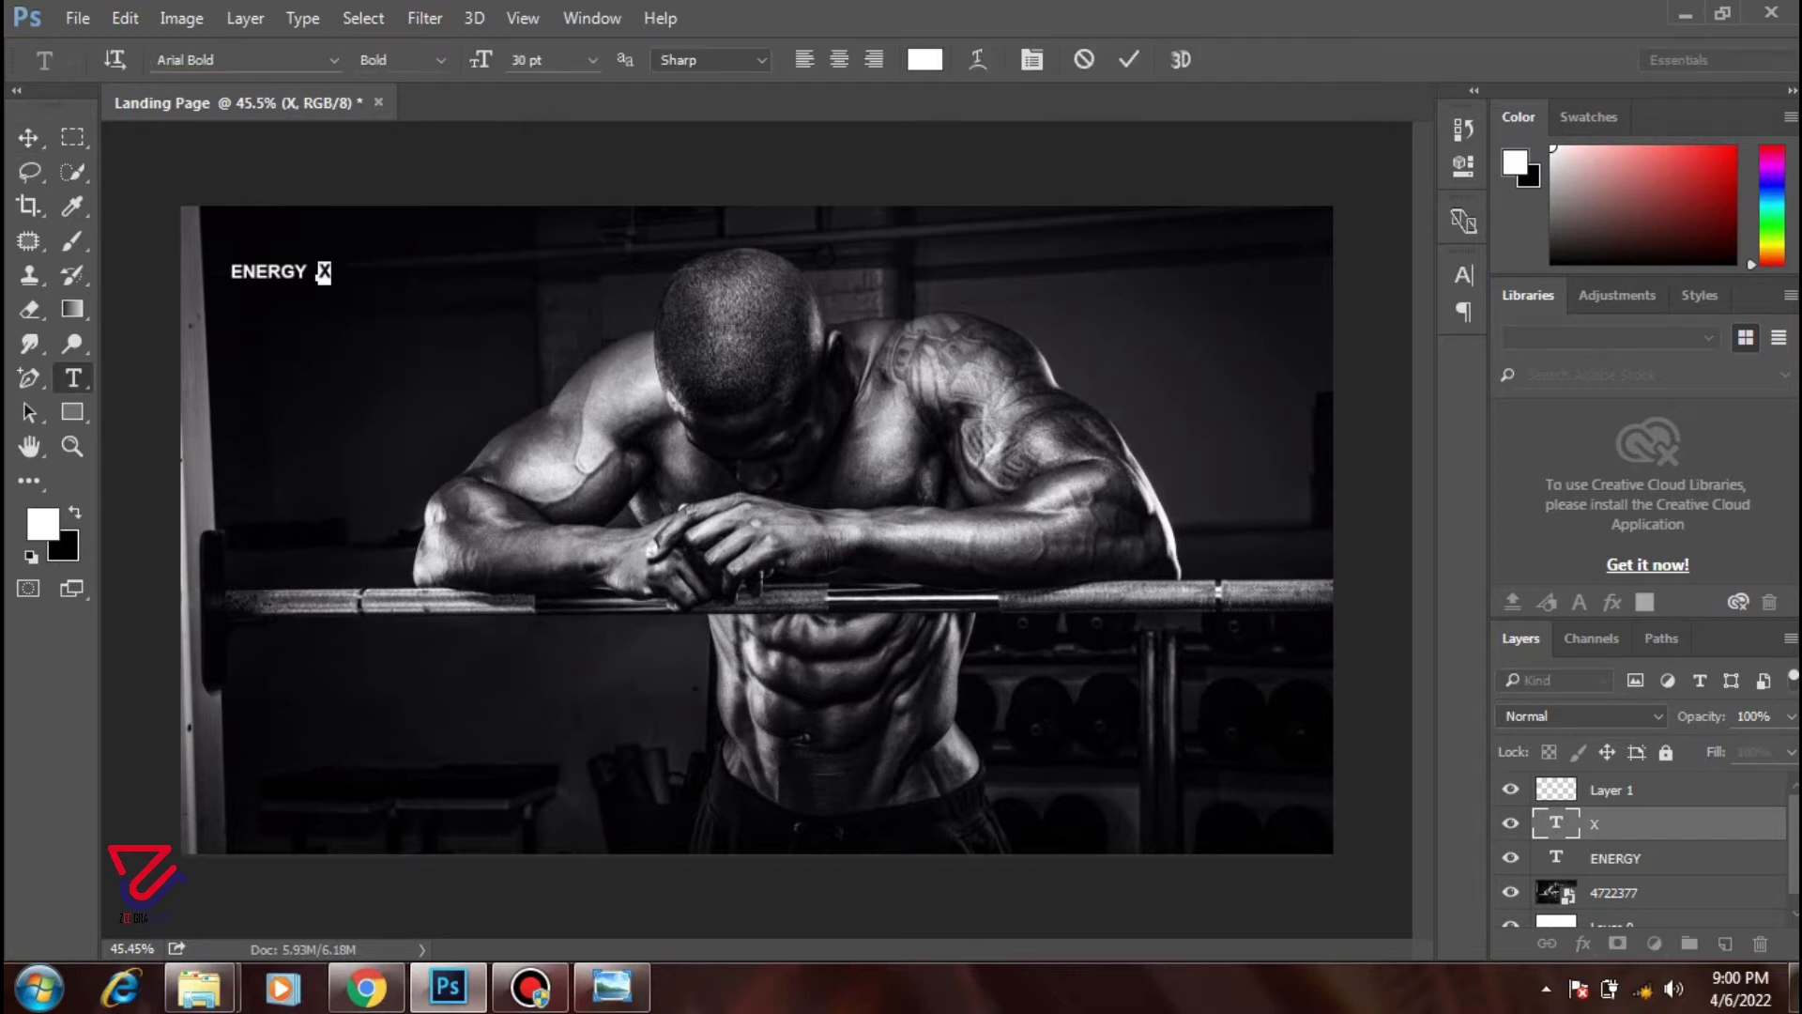
{"action": "left_click", "coordinate": [925, 59]}
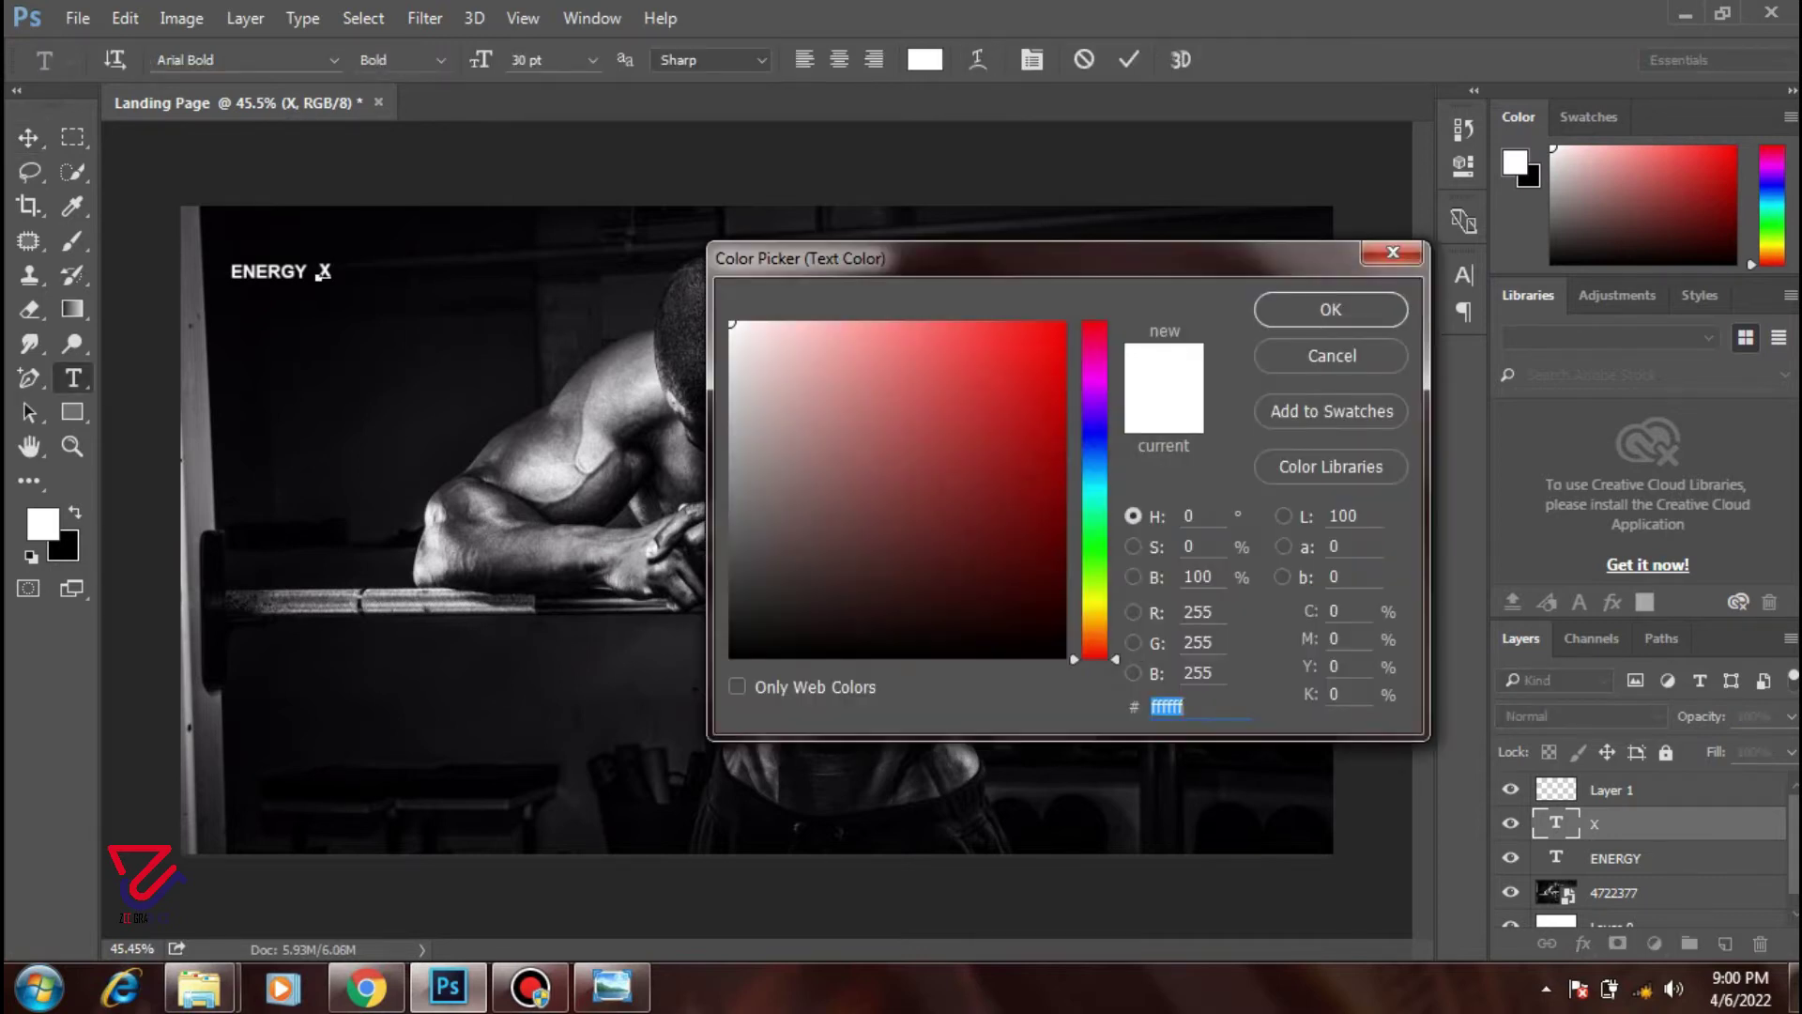
{"action": "mouse_move", "coordinate": [1095, 655]}
{"action": "left_mouse_down"}
{"action": "mouse_move", "coordinate": [1095, 322]}
{"action": "mouse_move", "coordinate": [1094, 657]}
{"action": "left_mouse_up"}
{"action": "left_click", "coordinate": [1061, 332]}
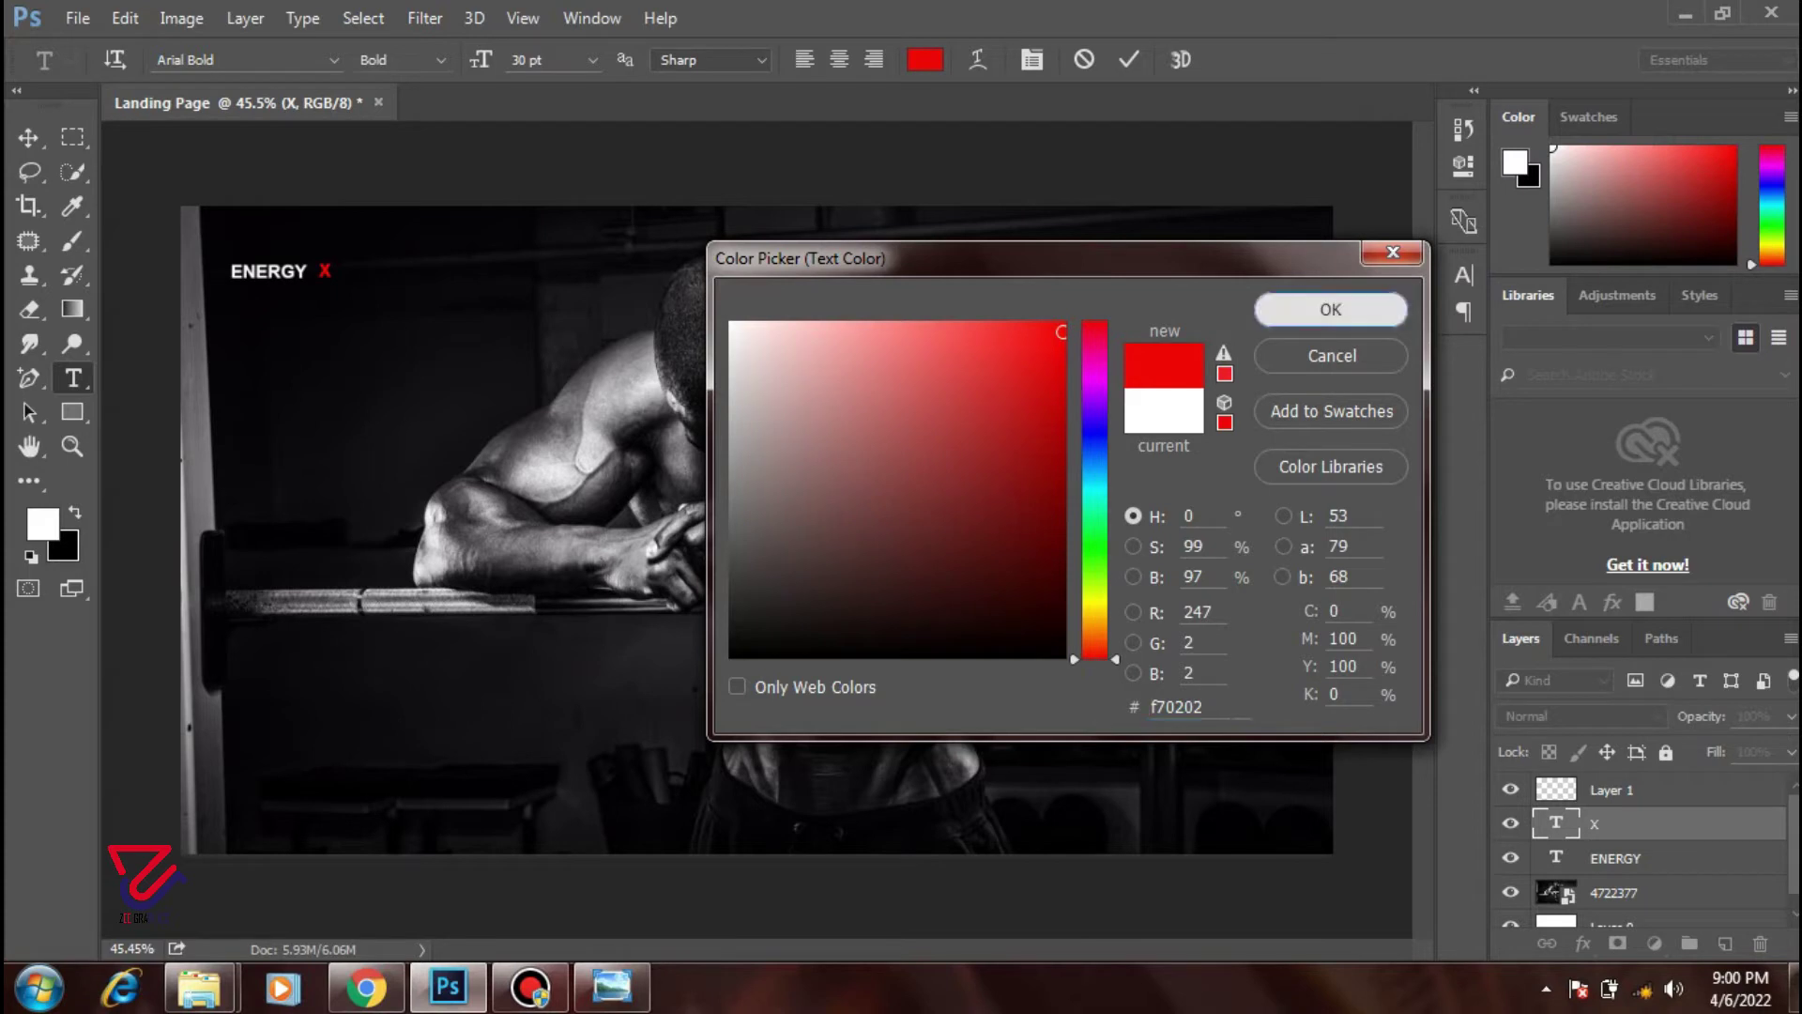
{"action": "left_click", "coordinate": [1331, 310]}
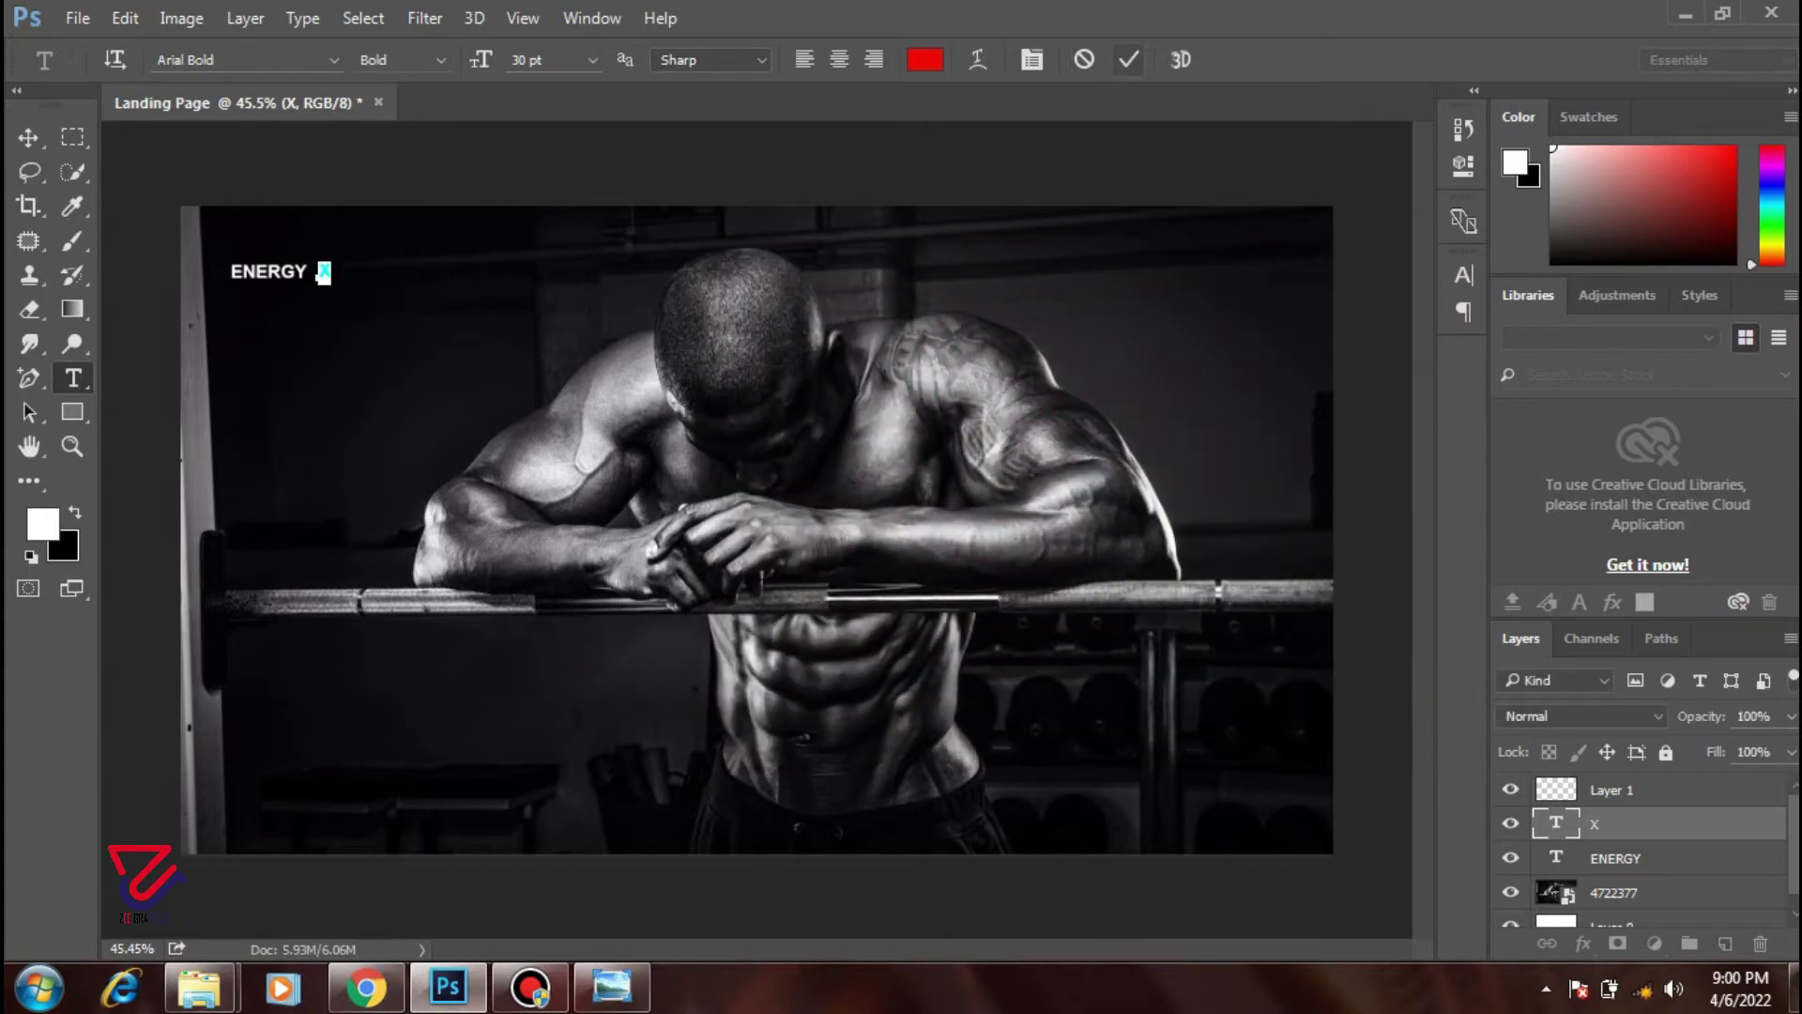
{"action": "left_click", "coordinate": [1129, 59]}
{"action": "key", "text": "v"}
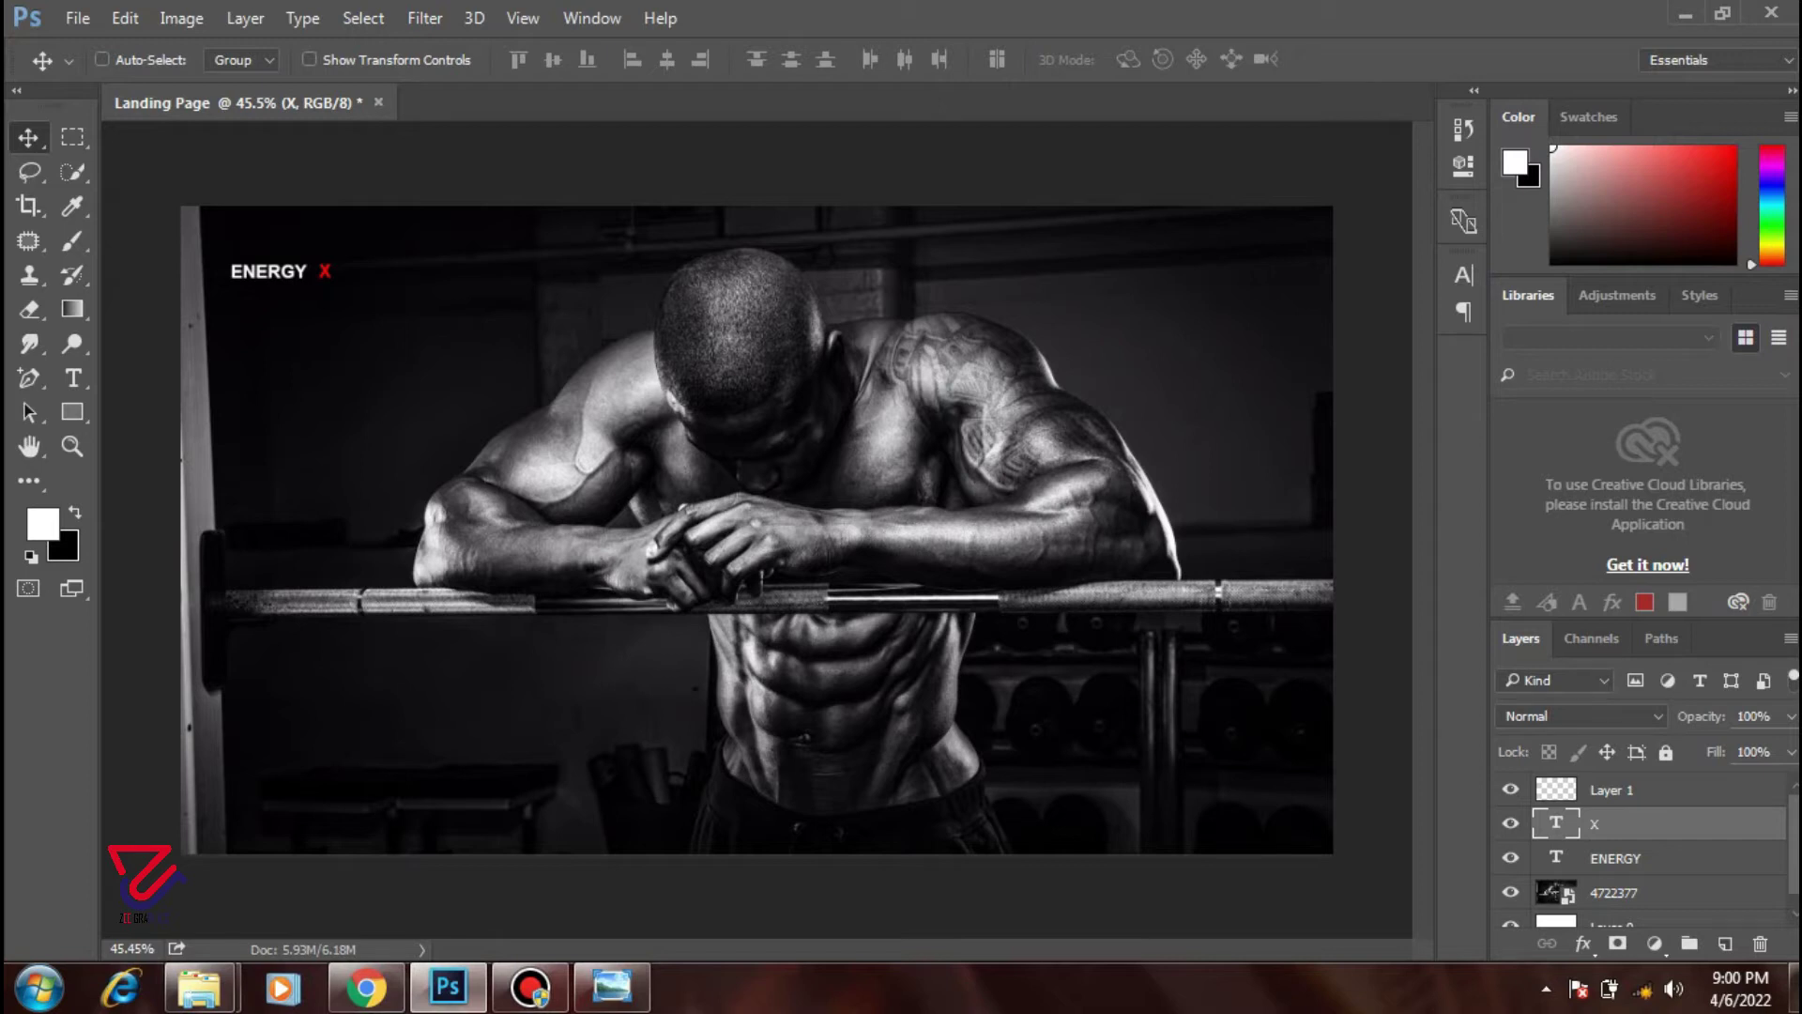
- Leave ENERGY unchanged and select the empty Layer 1
{"action": "double_click", "coordinate": [1556, 857]}
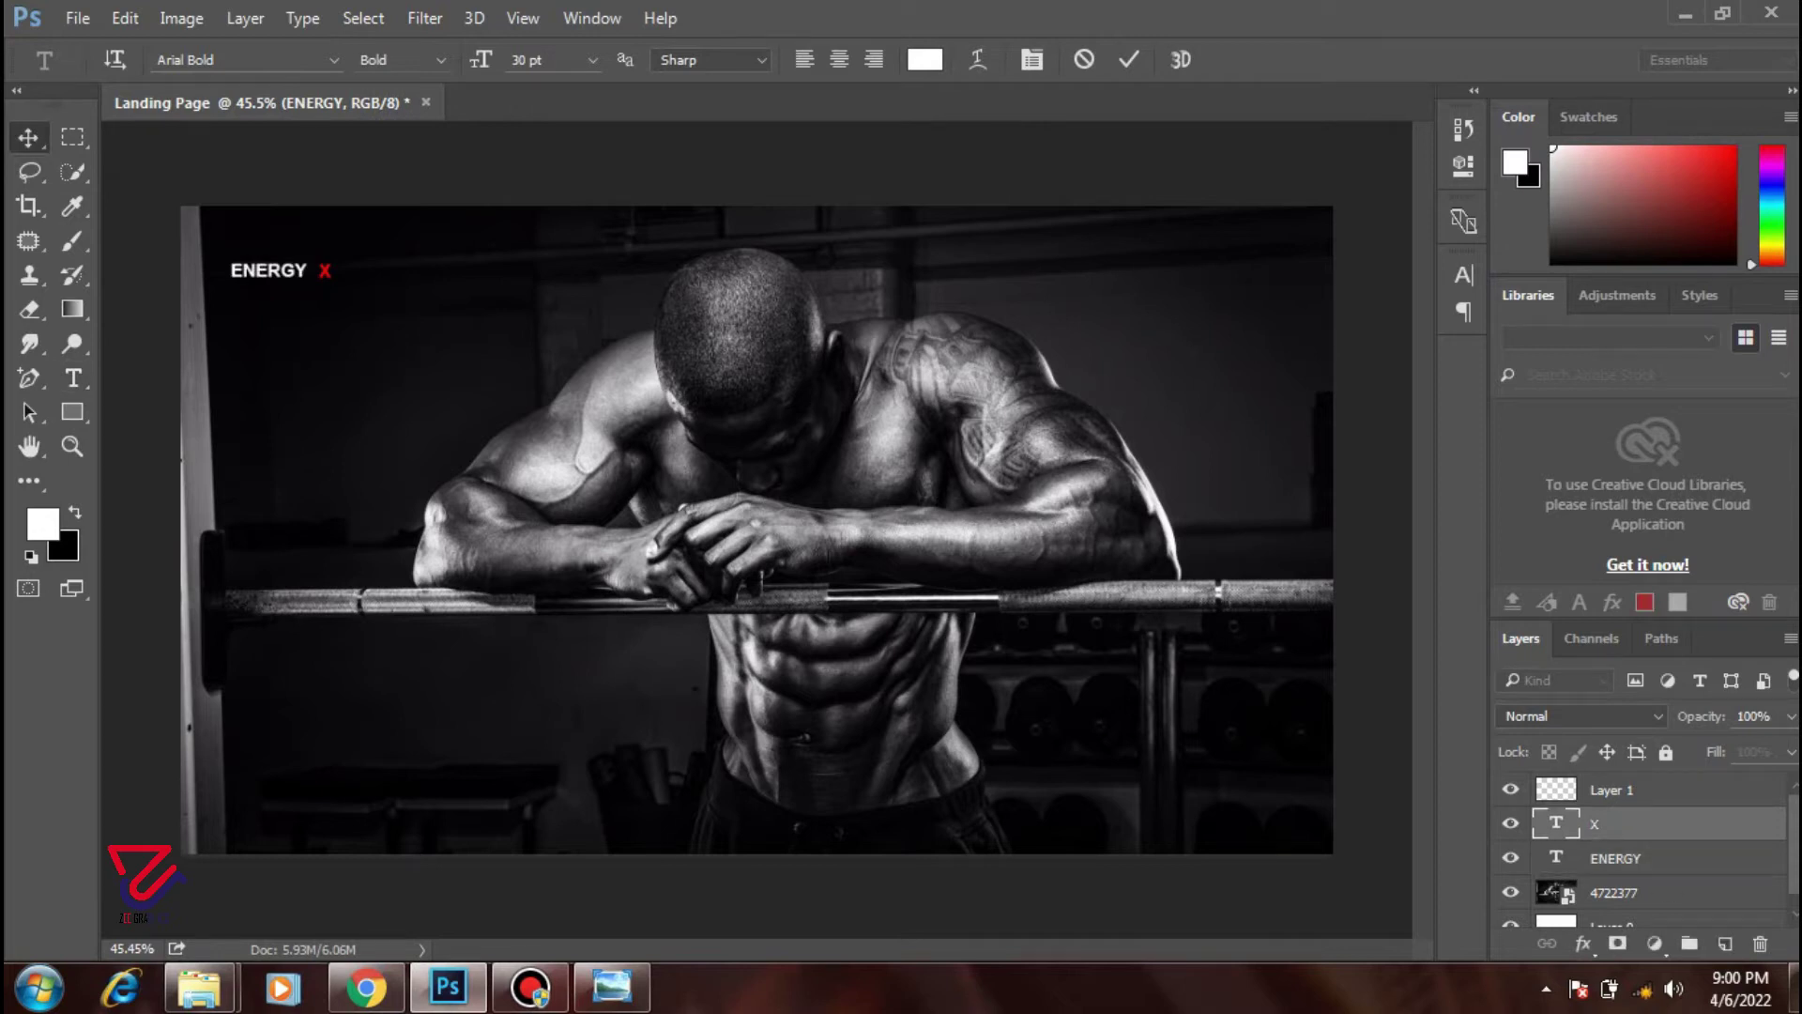
{"action": "key", "text": "v"}
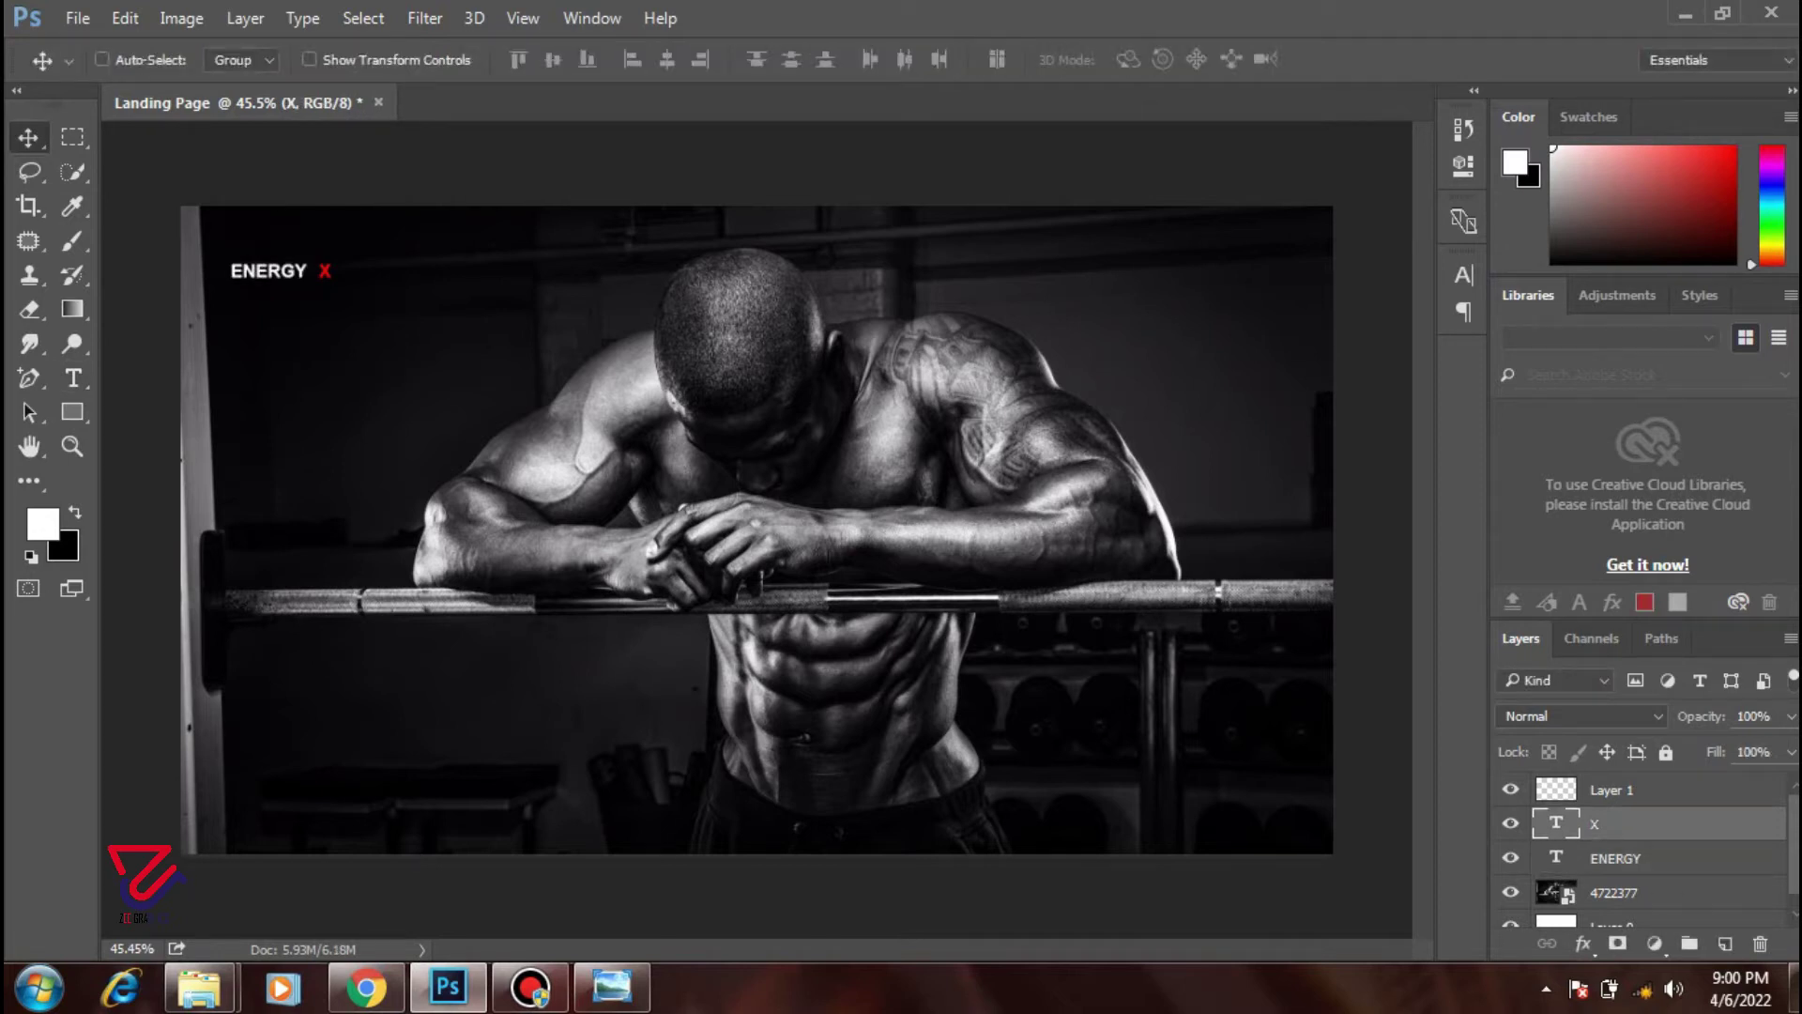
{"action": "key", "text": "alt+bracketright"}
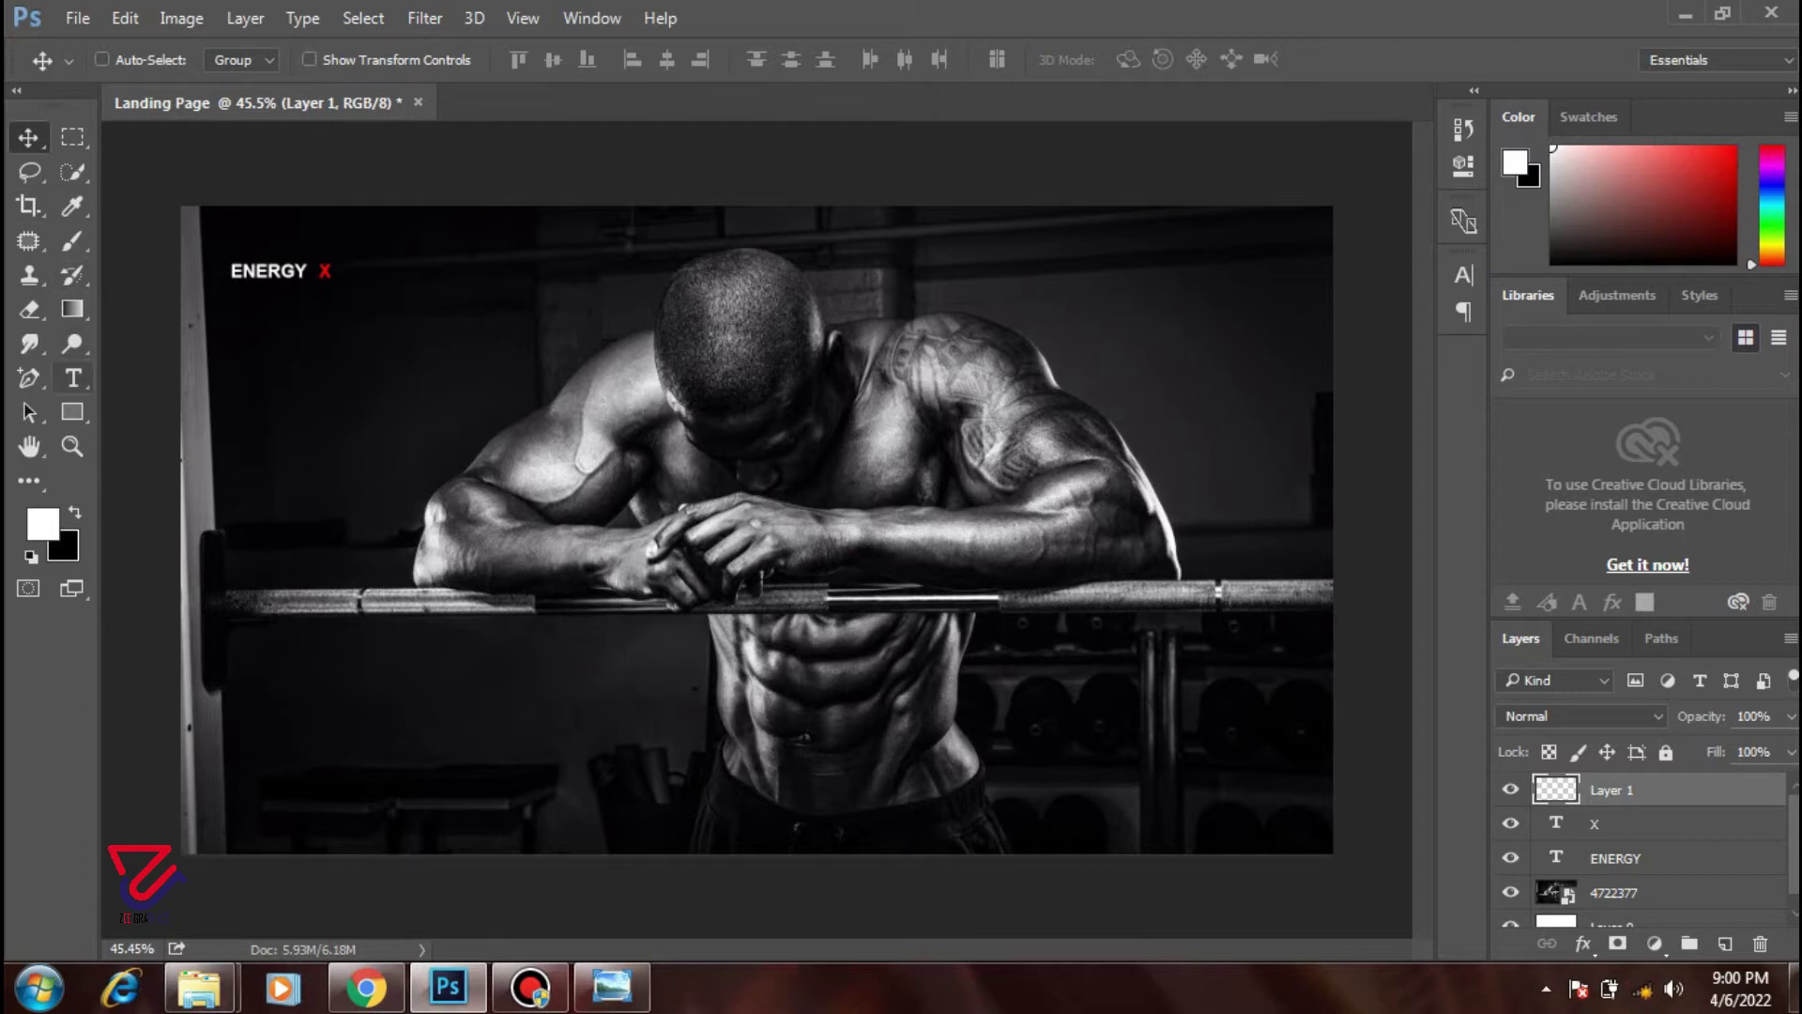
- Type Home at the top centre of the image
{"action": "left_click", "coordinate": [72, 377]}
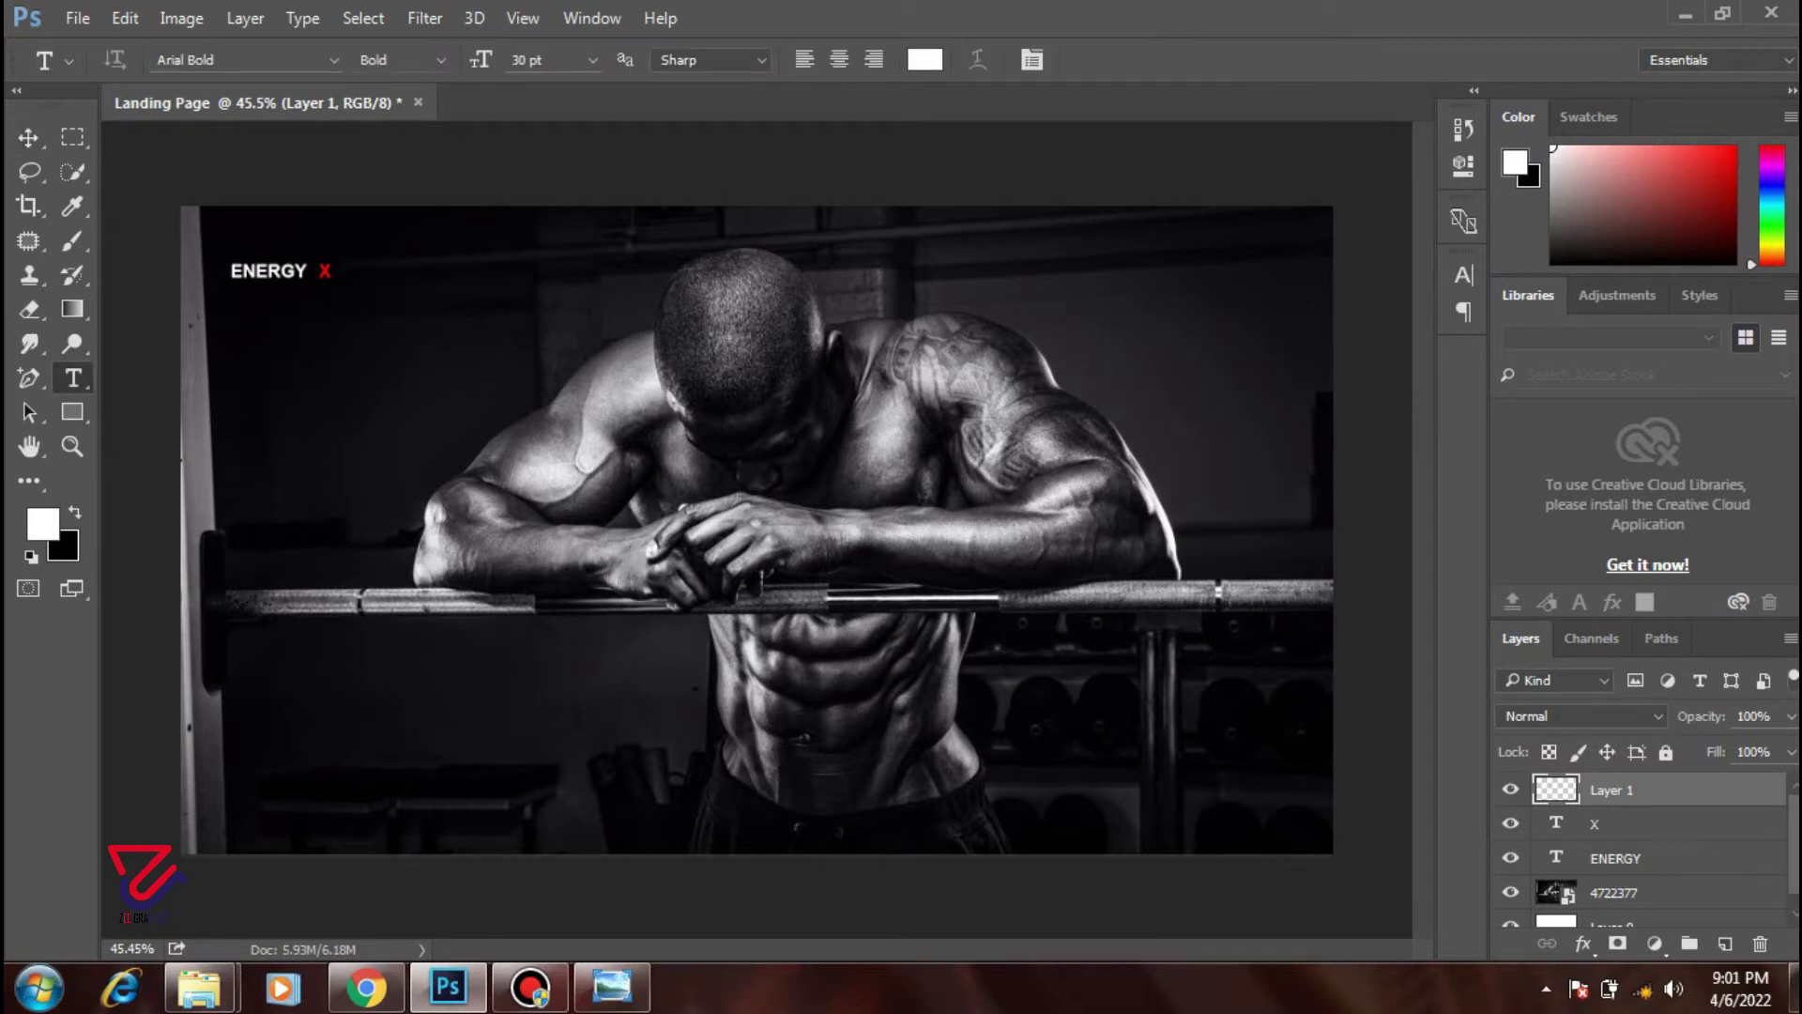
{"action": "left_click", "coordinate": [706, 274]}
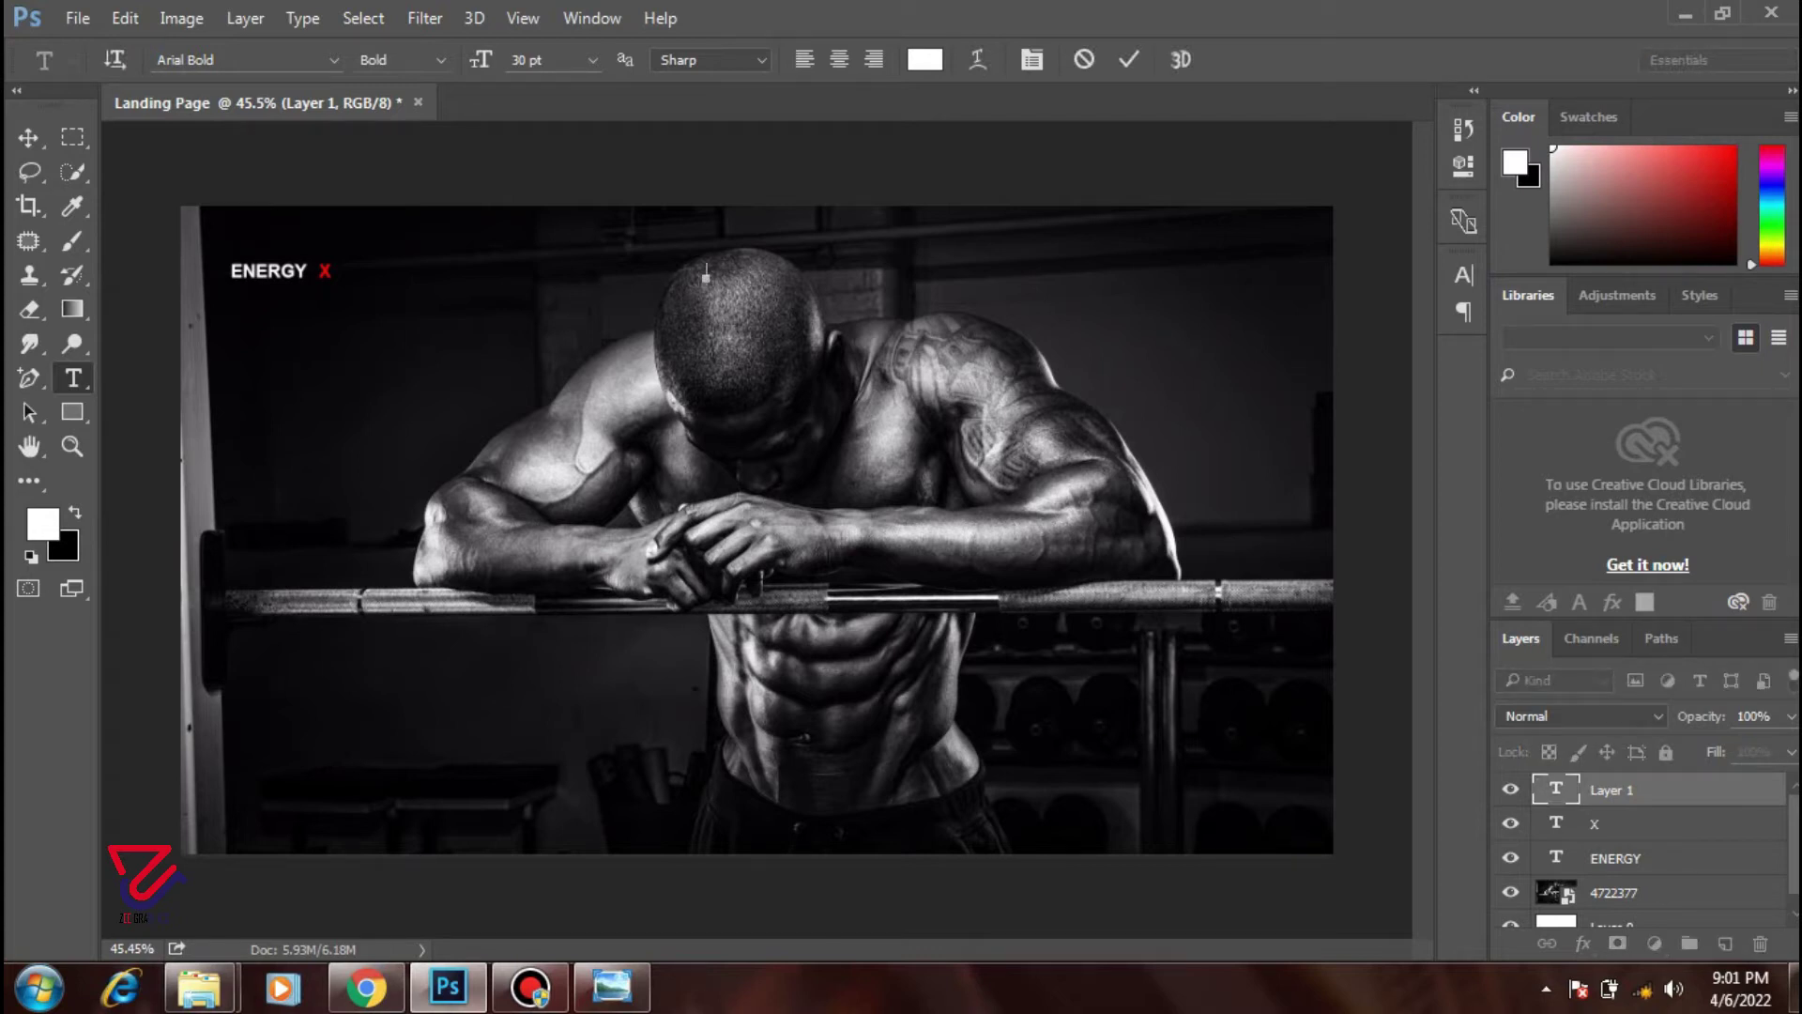
{"action": "type", "text": "Hom"}
{"action": "type", "text": "e"}
{"action": "left_click", "coordinate": [1129, 60]}
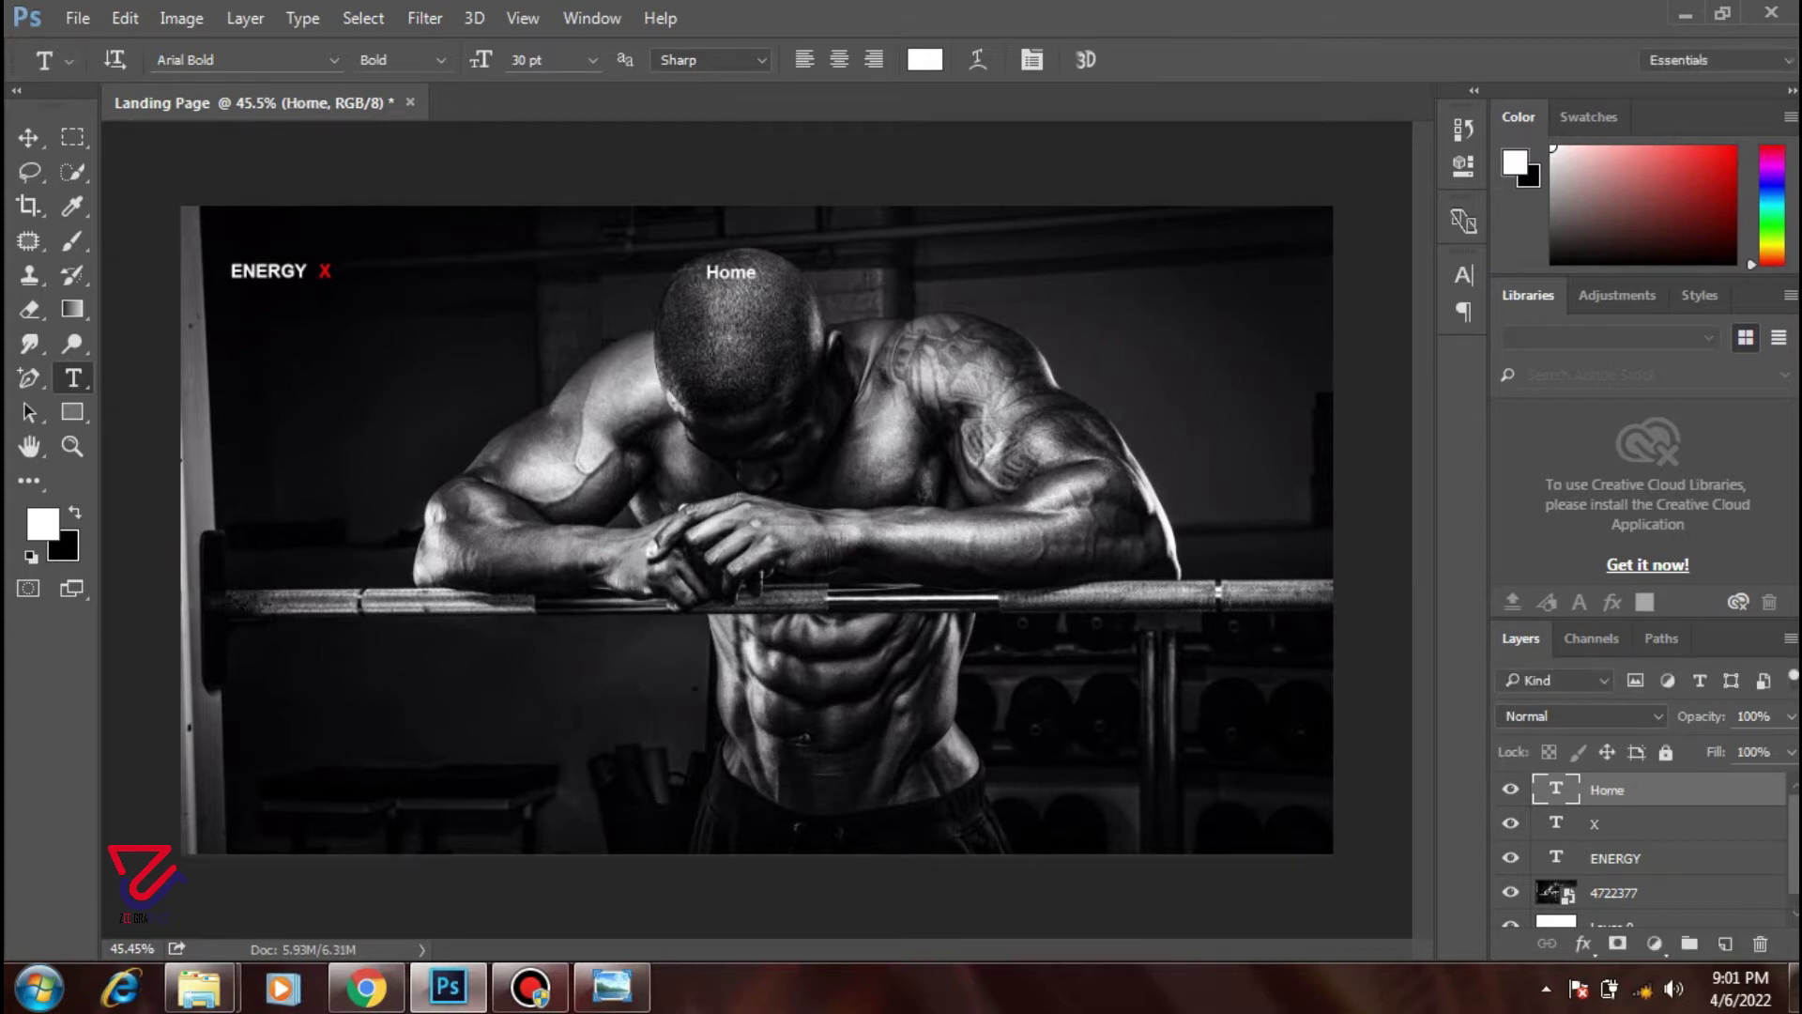
- Resize Home through 24 and 30 pt to 26 pt, with Regular style
{"action": "double_click", "coordinate": [731, 271]}
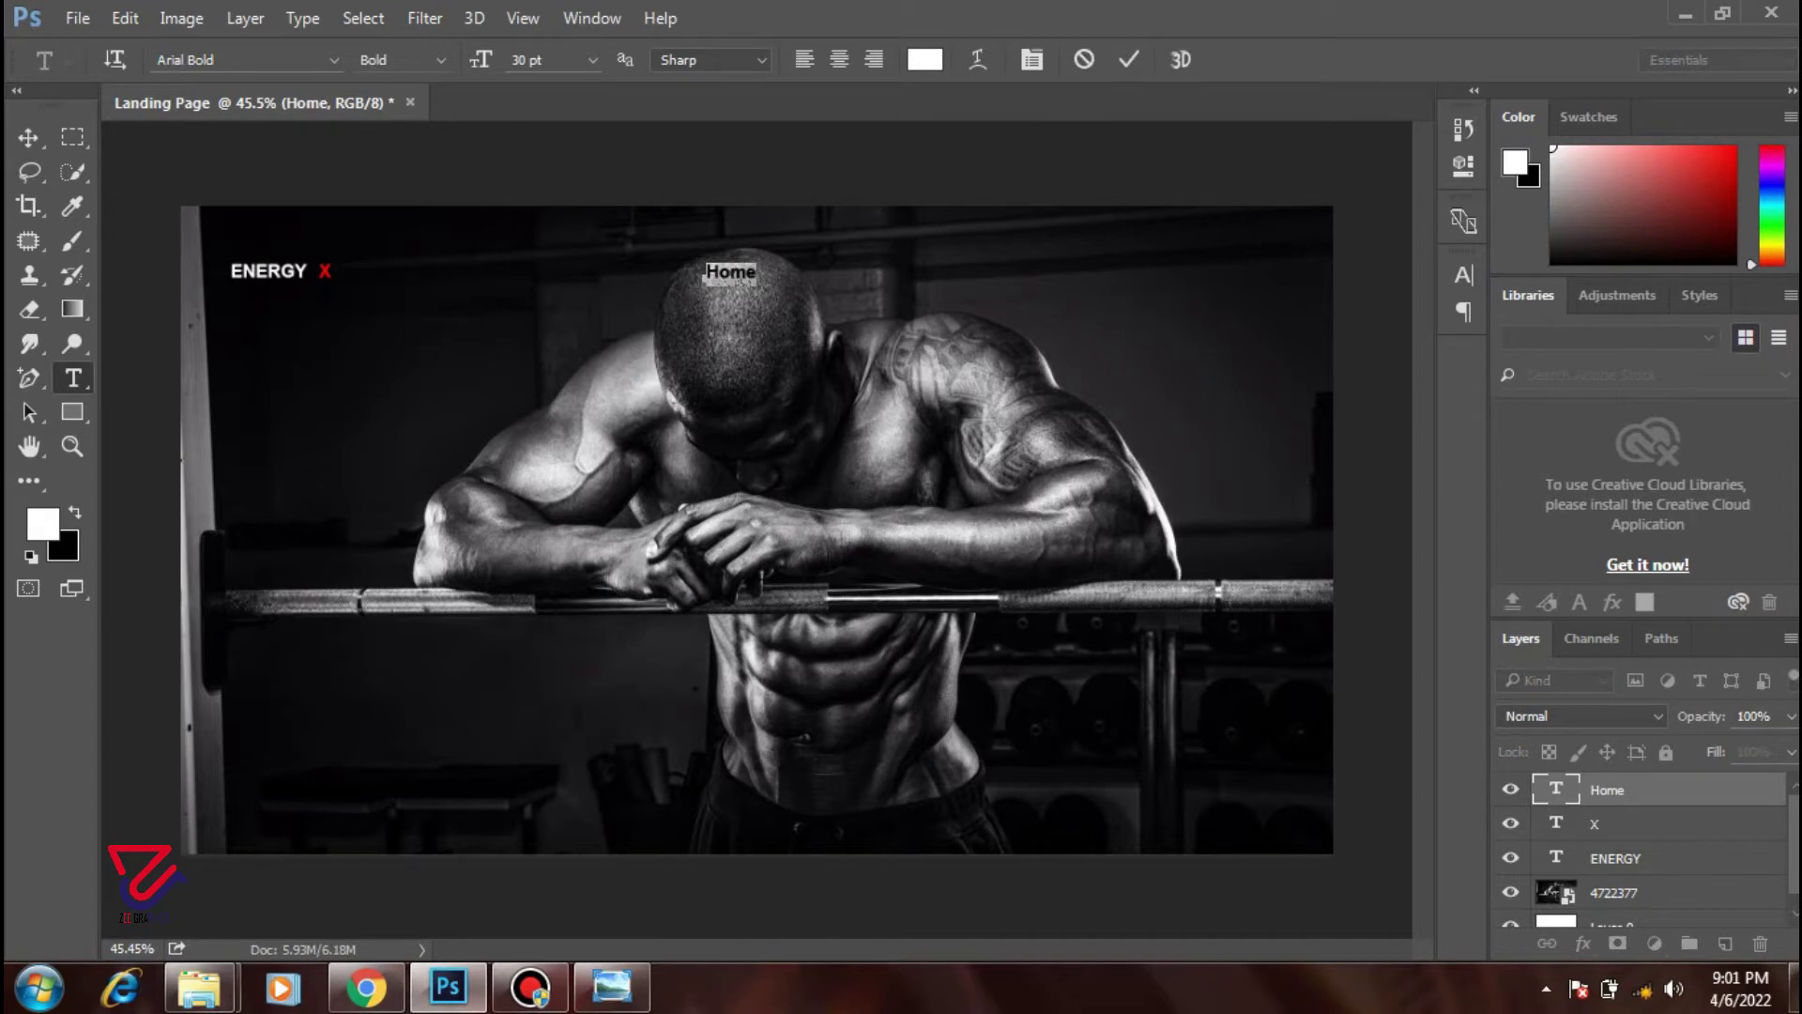
{"action": "left_click", "coordinate": [593, 59]}
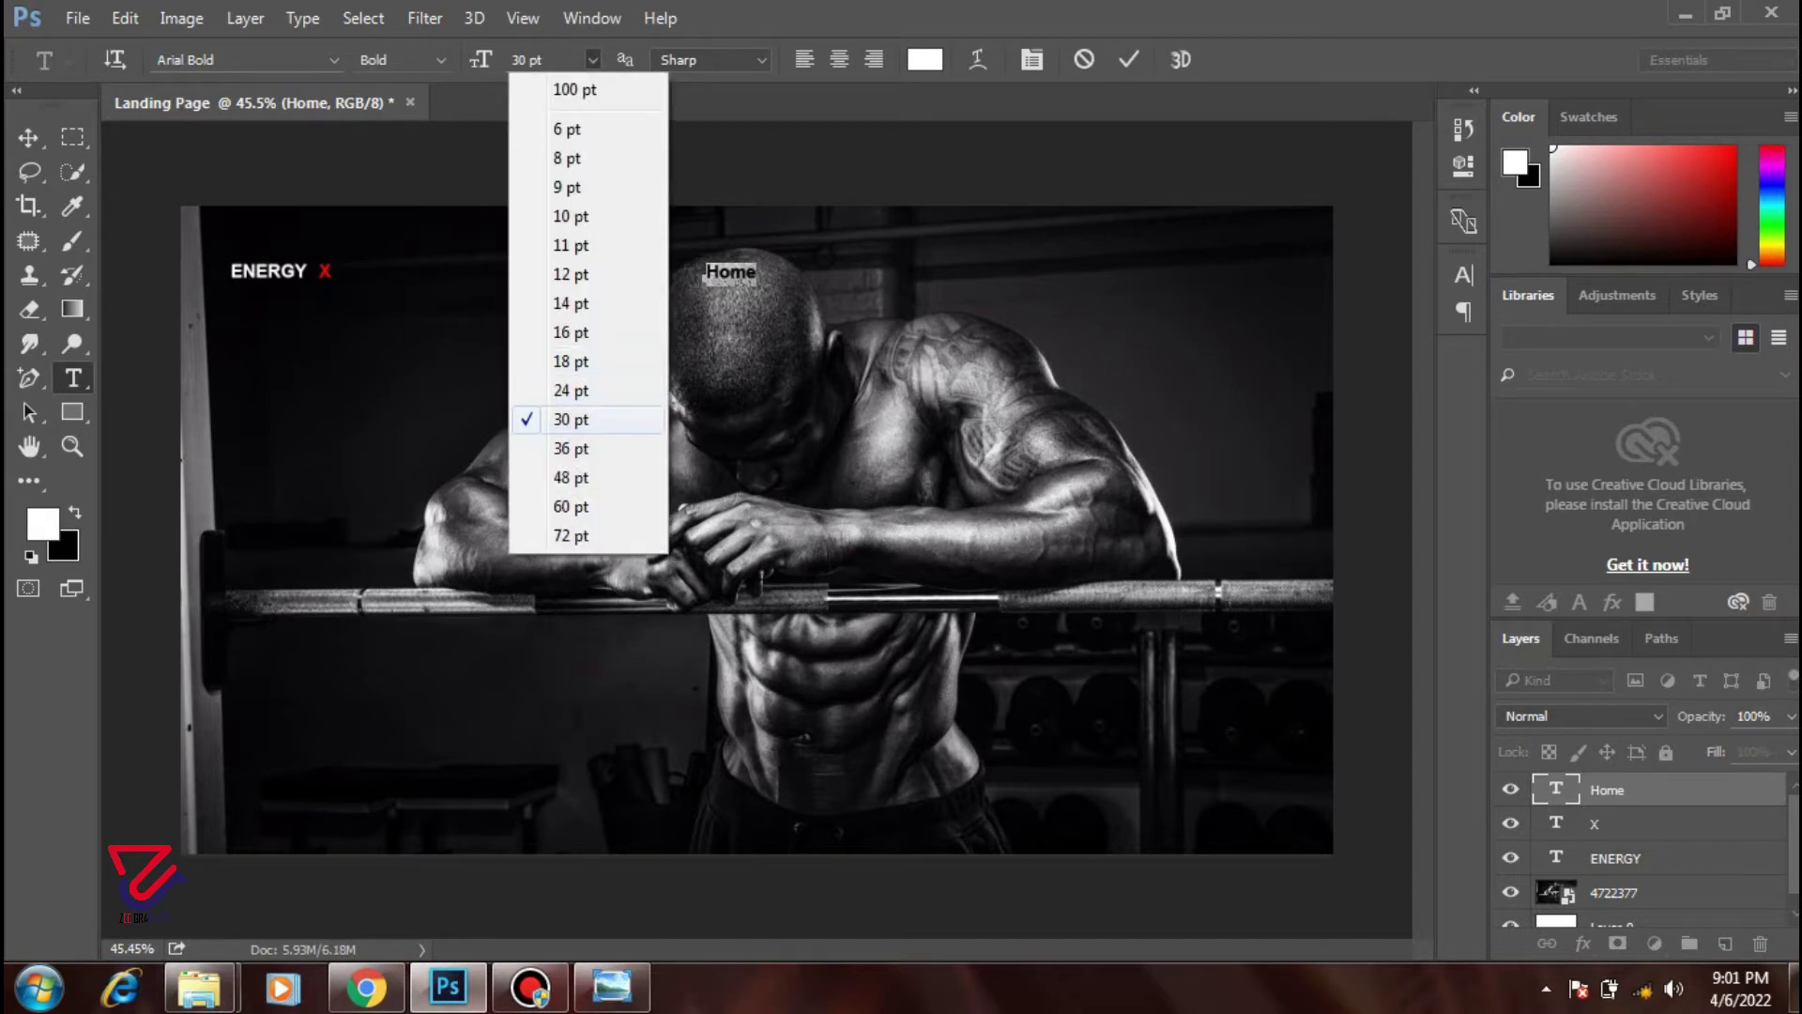
{"action": "left_click", "coordinate": [568, 391]}
{"action": "left_click", "coordinate": [593, 59]}
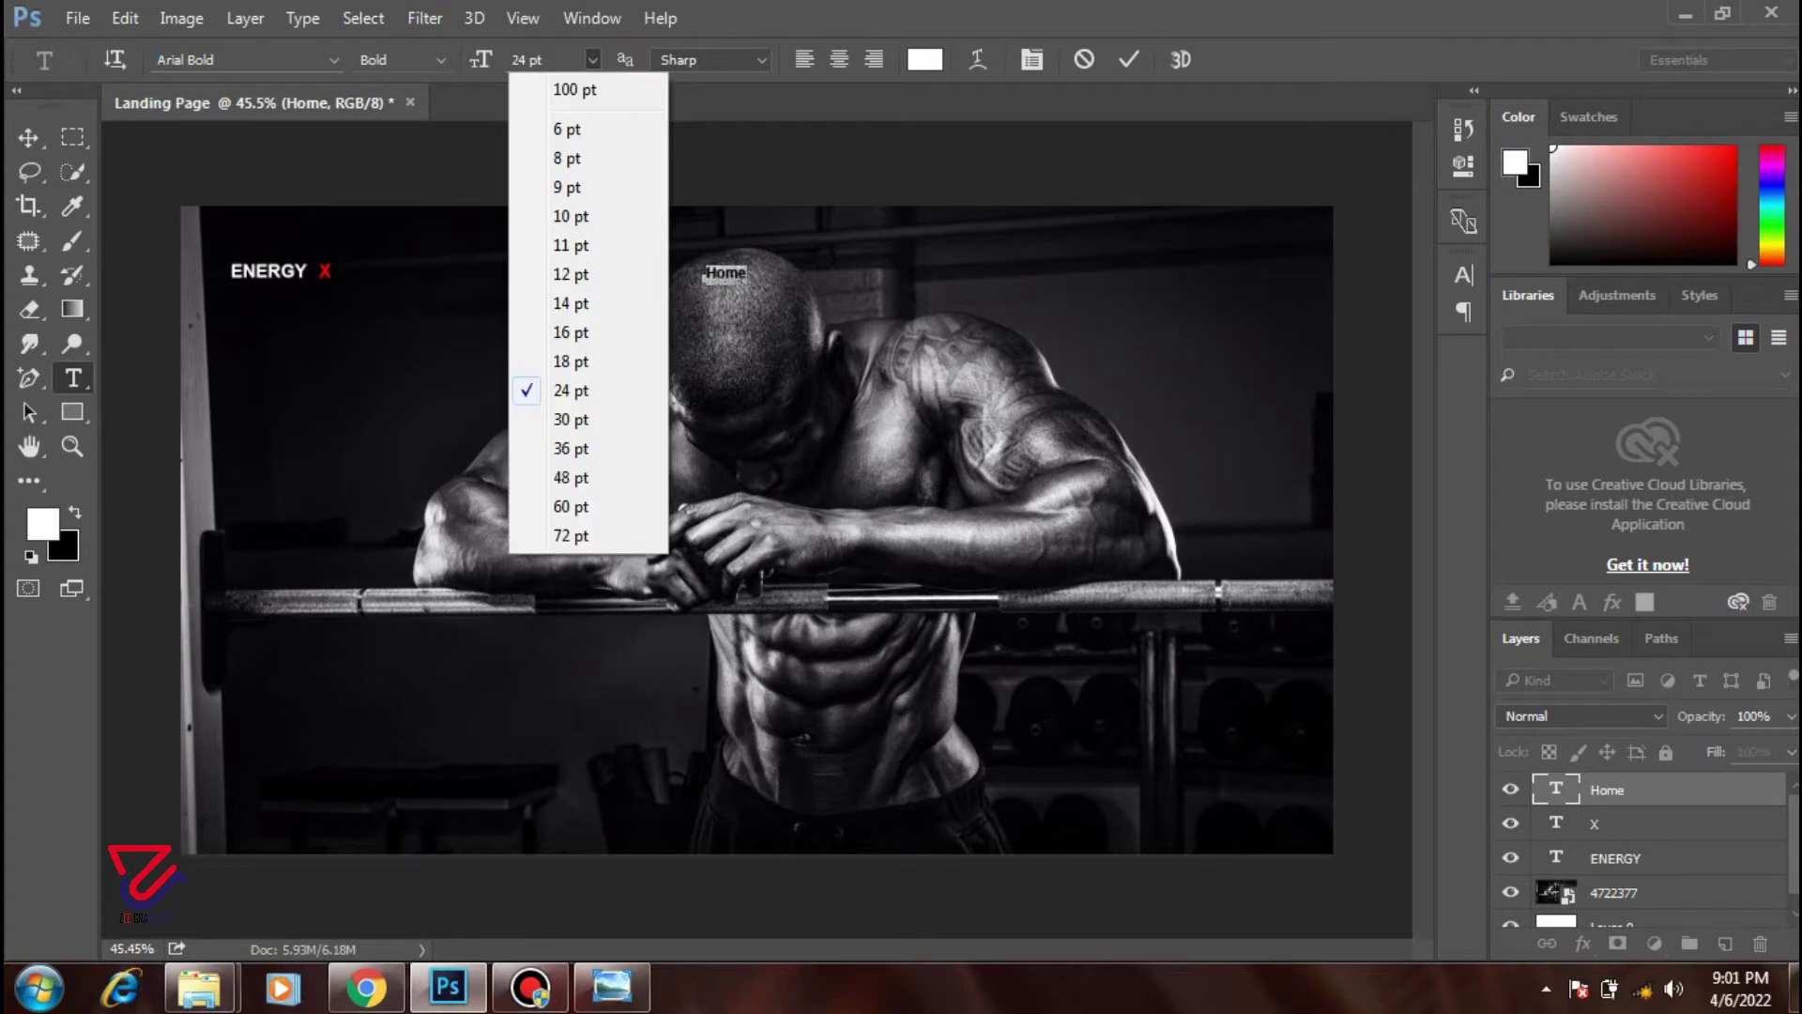
{"action": "left_click", "coordinate": [571, 420]}
{"action": "double_click", "coordinate": [524, 59]}
{"action": "type", "text": "2"}
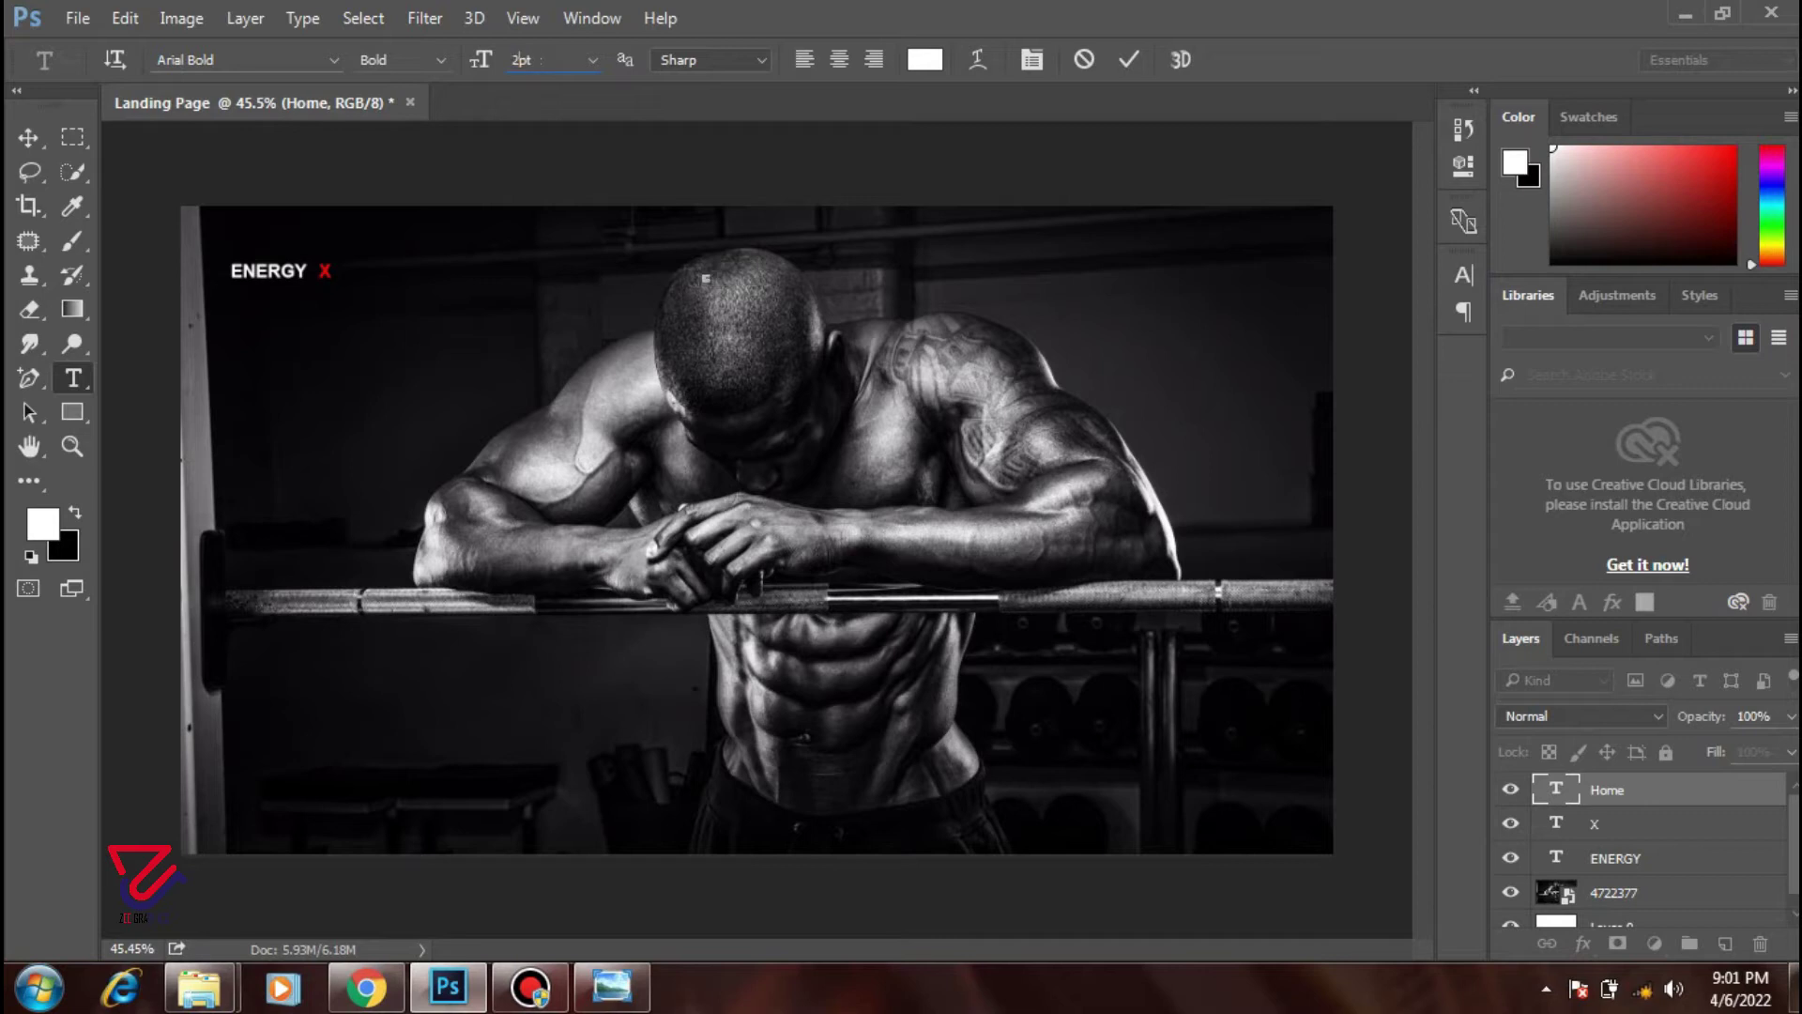
{"action": "type", "text": "6"}
{"action": "key", "text": "Return"}
{"action": "left_click", "coordinate": [402, 59]}
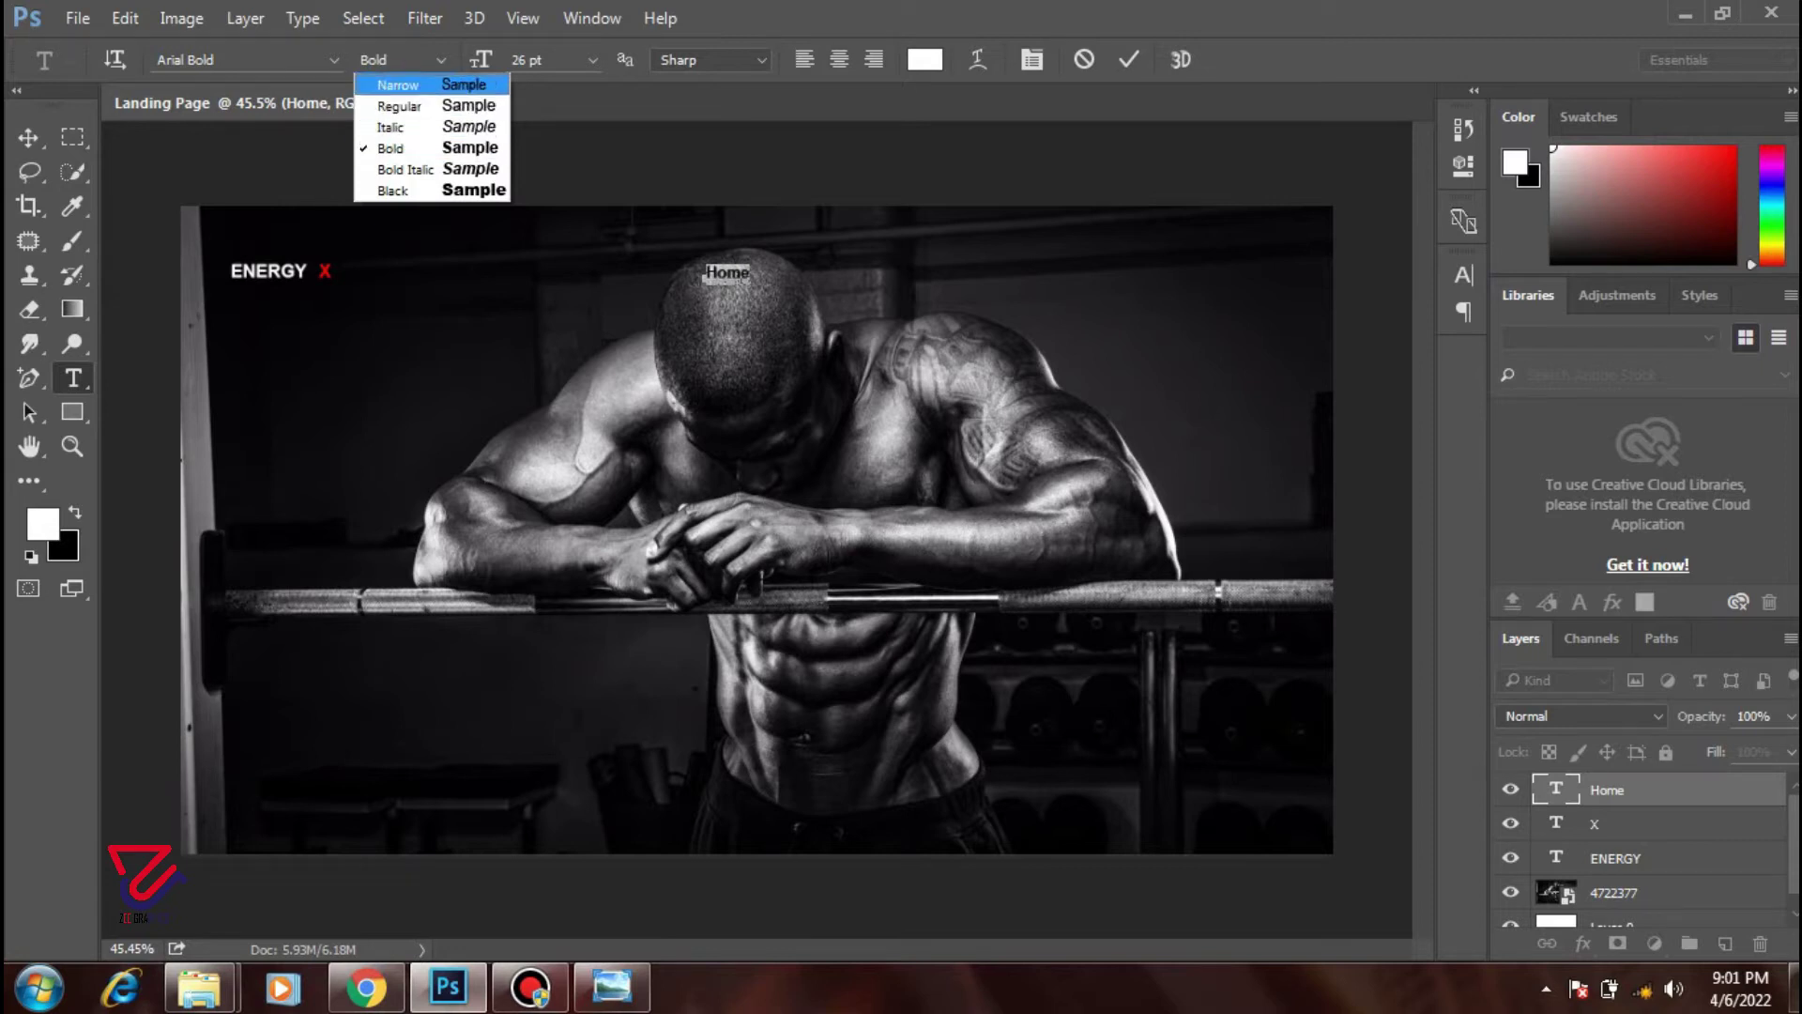
{"action": "key", "text": "Return"}
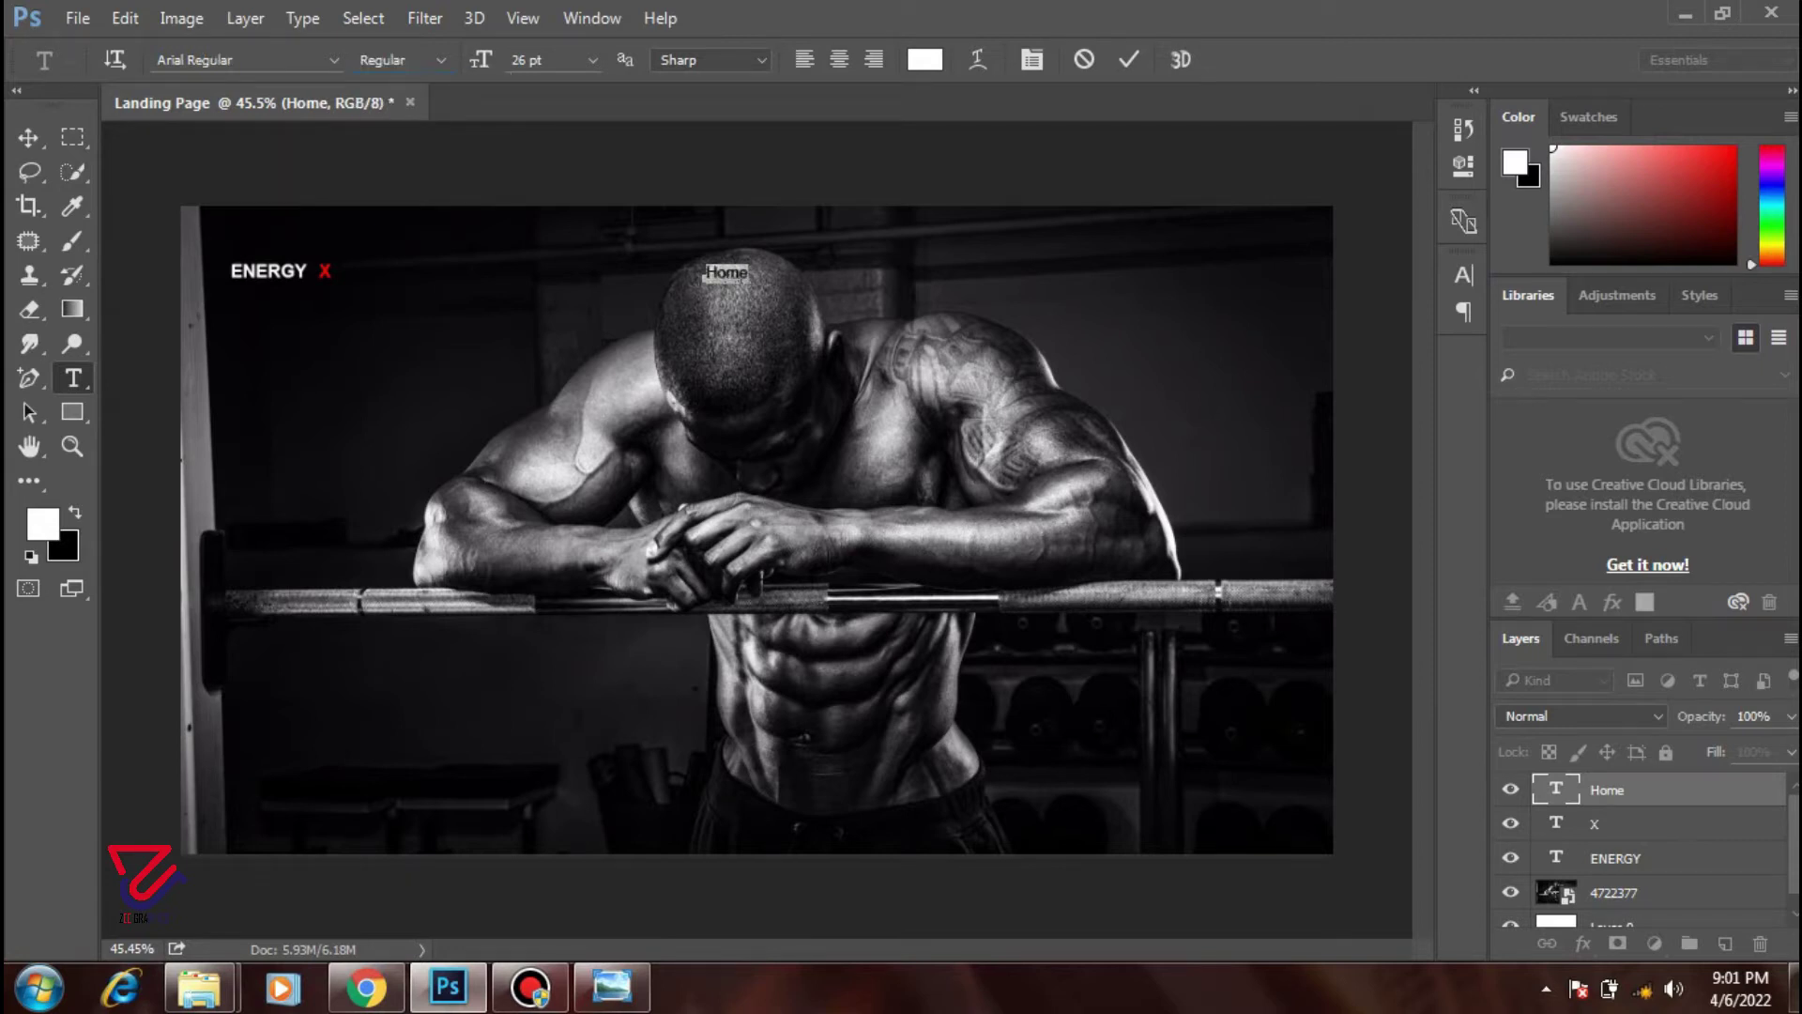
{"action": "left_click", "coordinate": [1130, 59]}
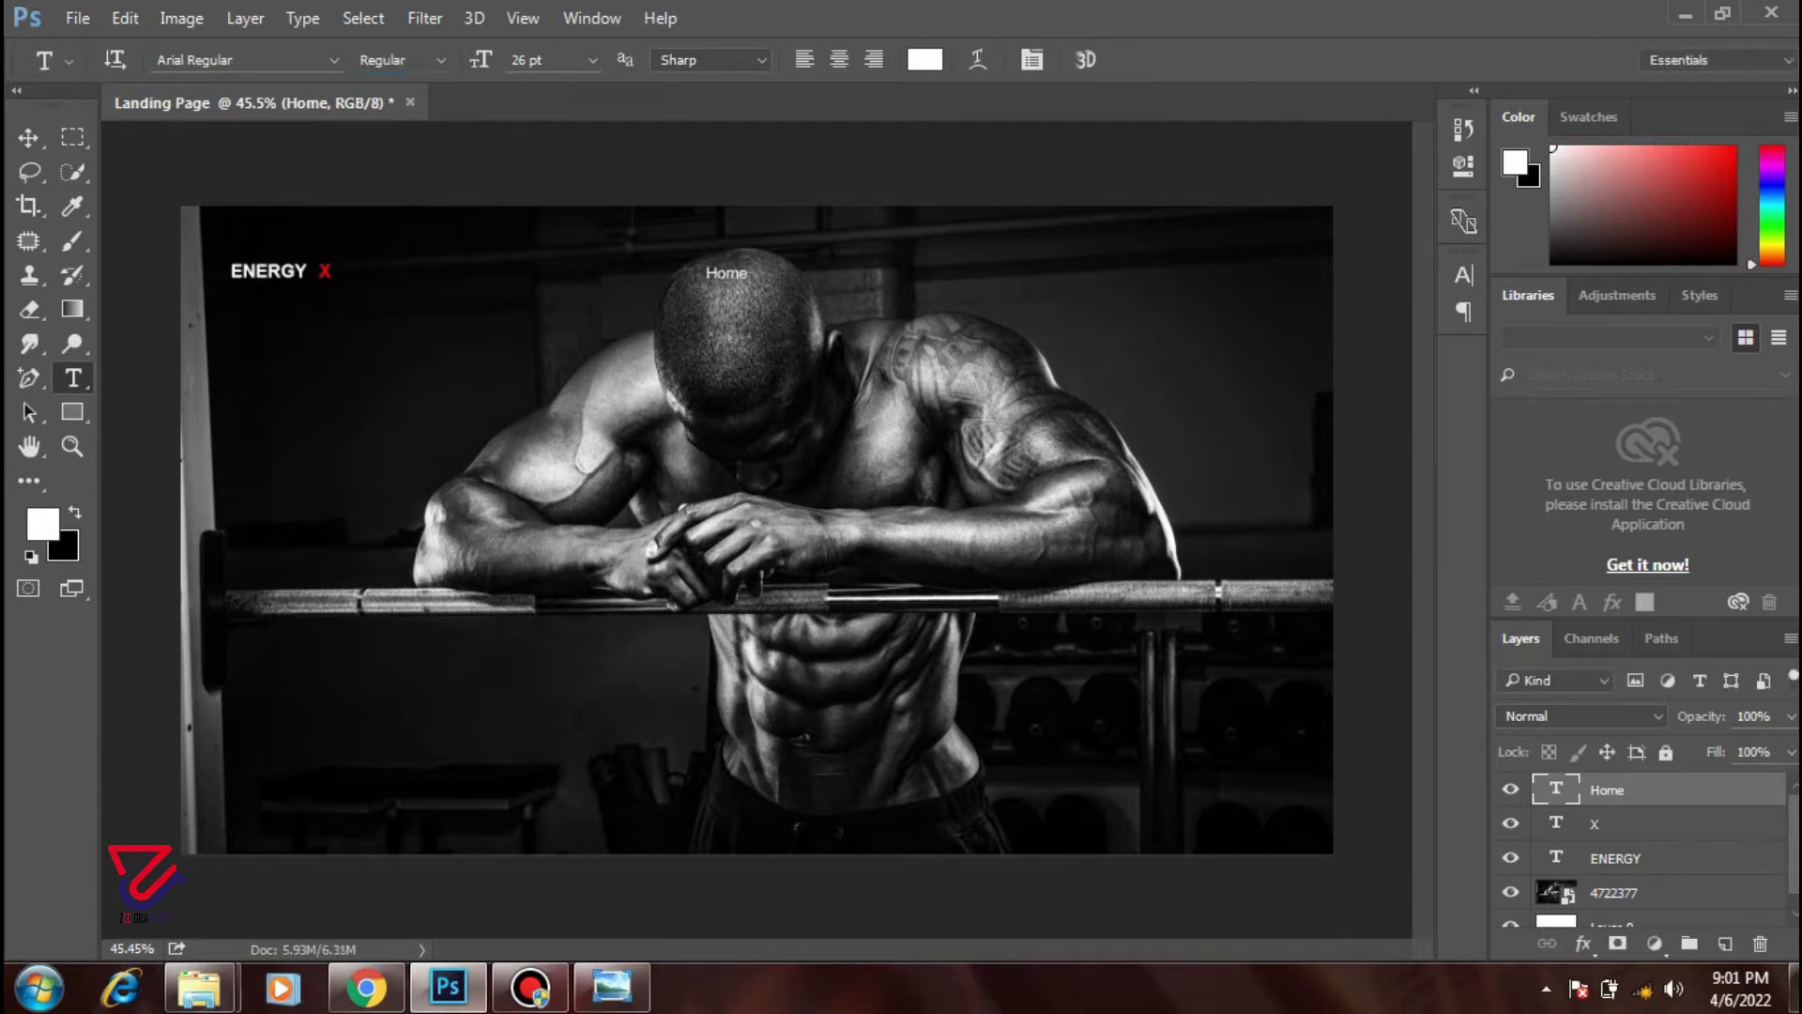
- Zoom in and change the Home text size to 28 pt
{"action": "key", "text": "ctrl+plus"}
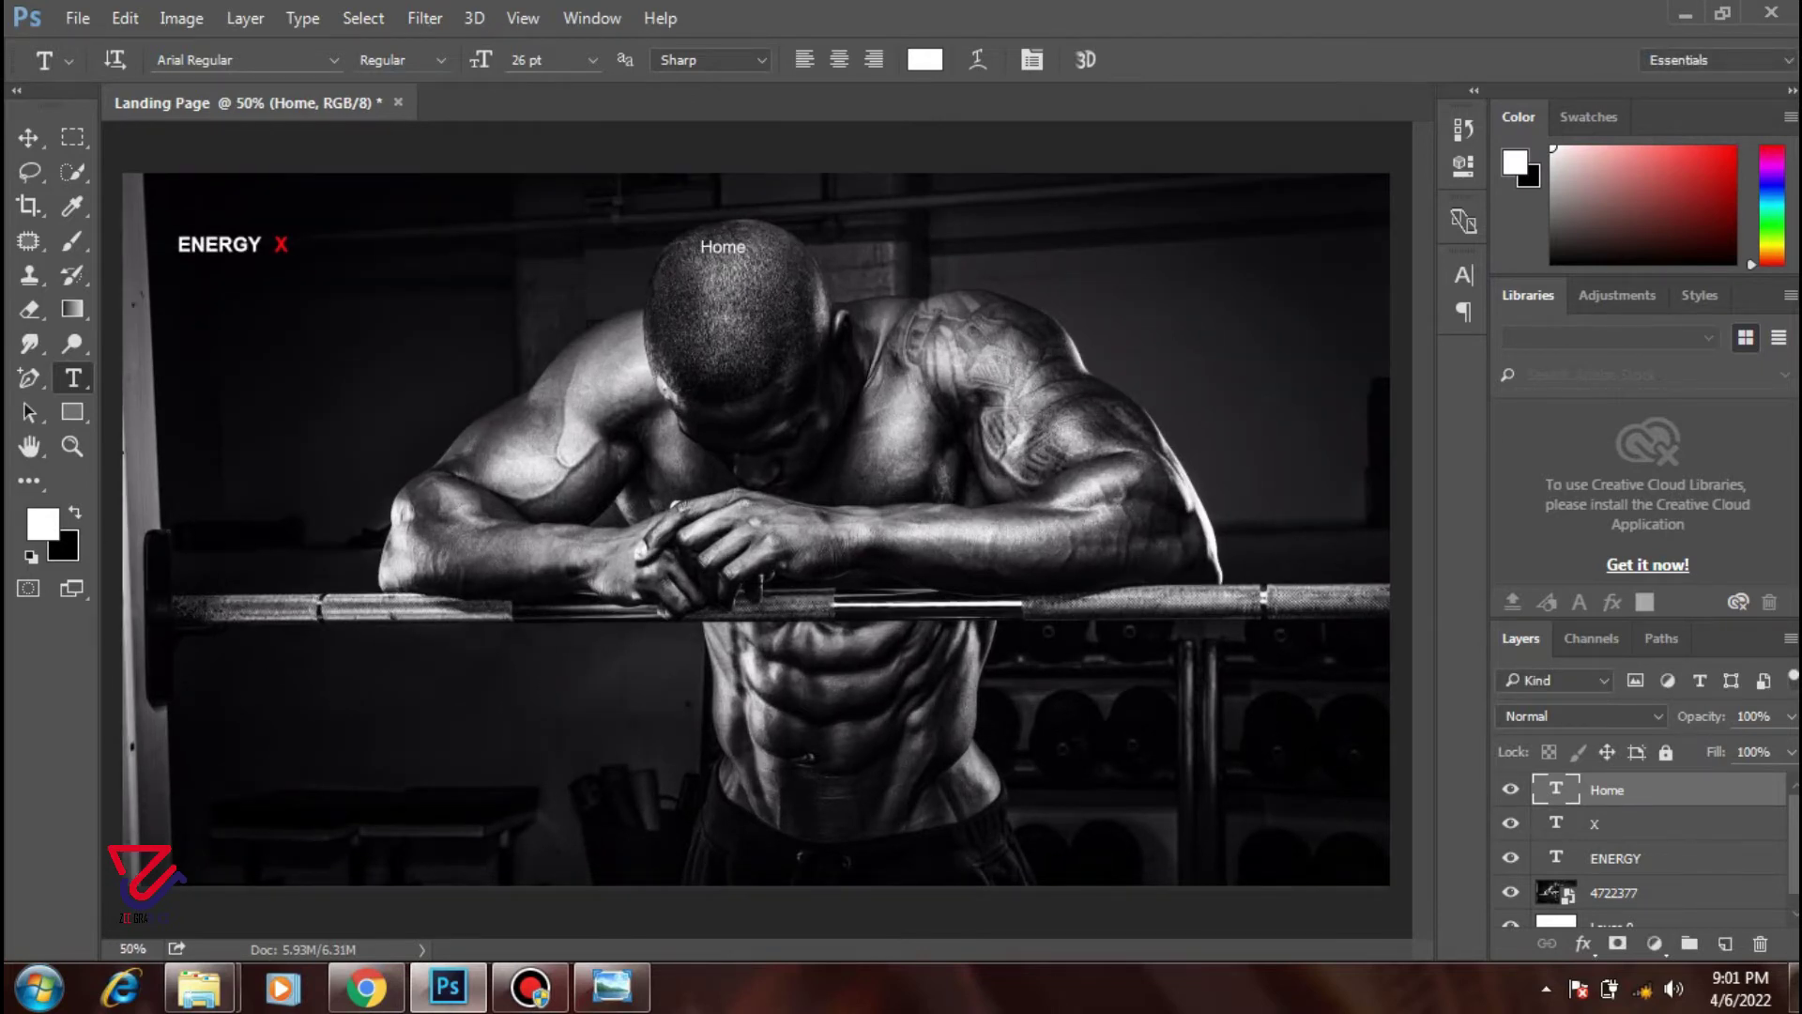
{"action": "scroll", "coordinate": [588, 329], "scroll_direction": "up", "scroll_amount": 1}
{"action": "scroll", "coordinate": [592, 330], "scroll_direction": "down", "scroll_amount": 1}
{"action": "key", "text": "Return"}
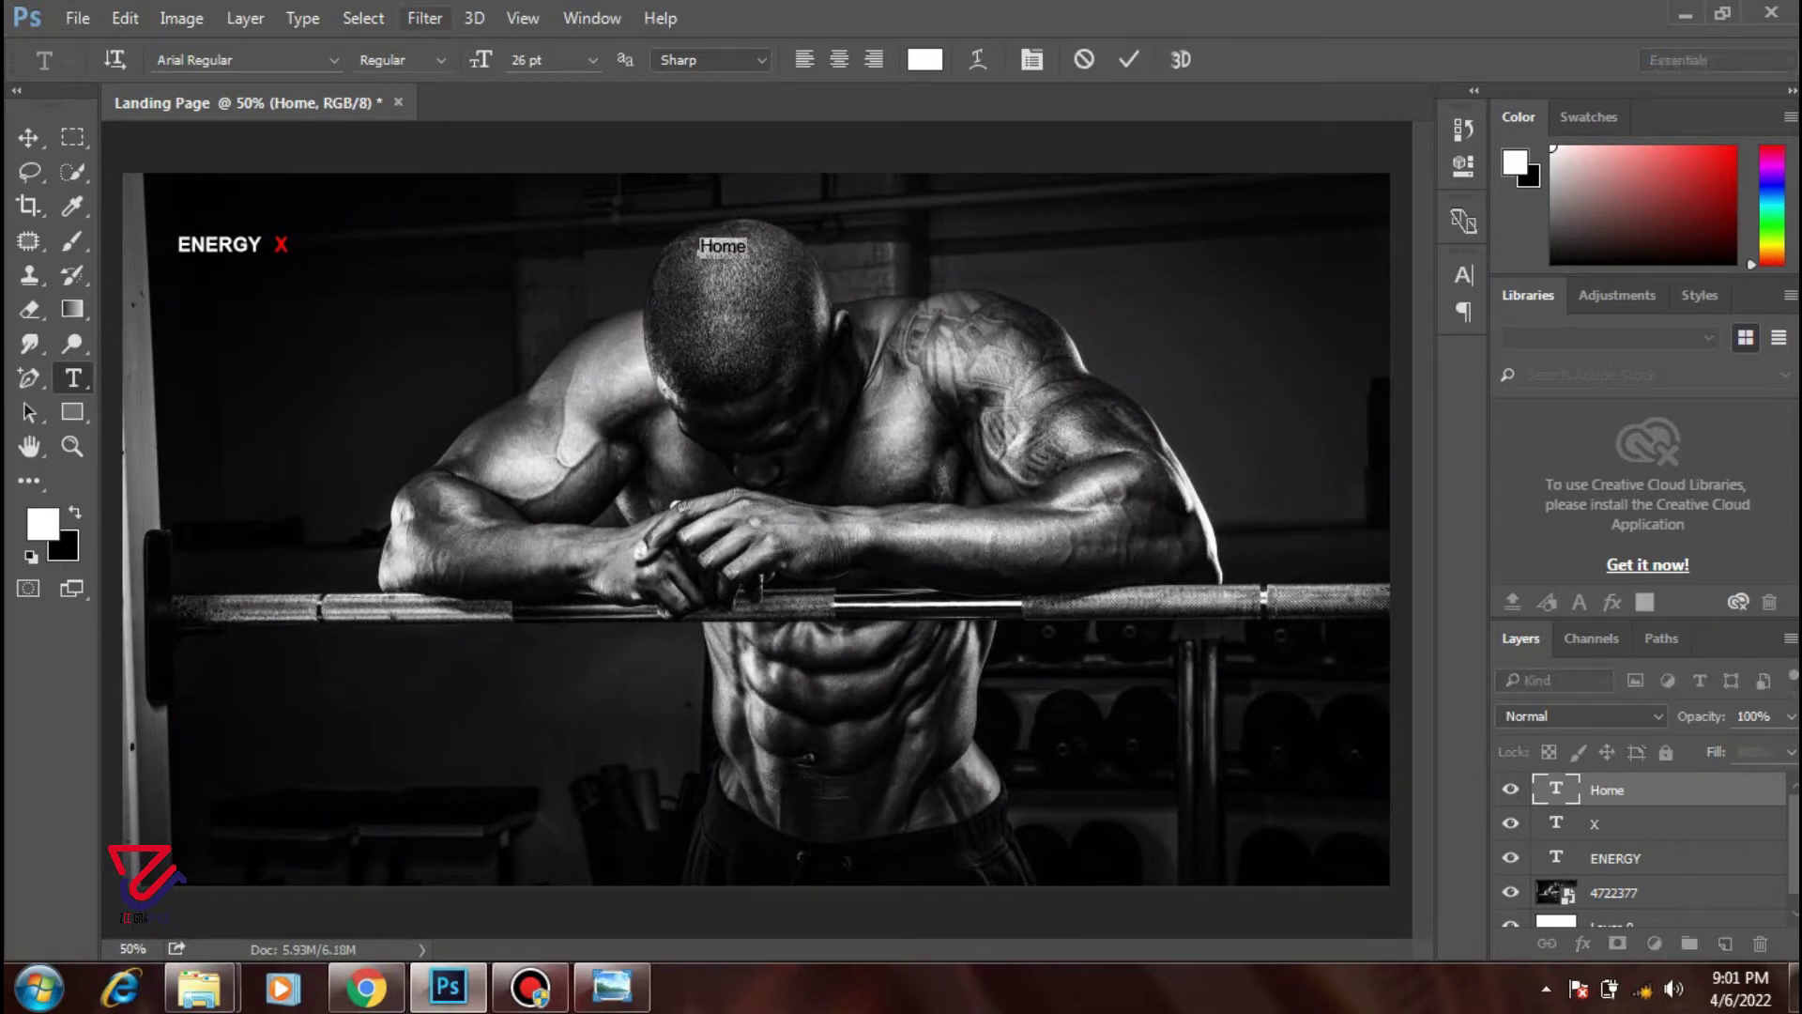
{"action": "key", "text": "BackSpace"}
{"action": "type", "text": "8"}
{"action": "key", "text": "Return"}
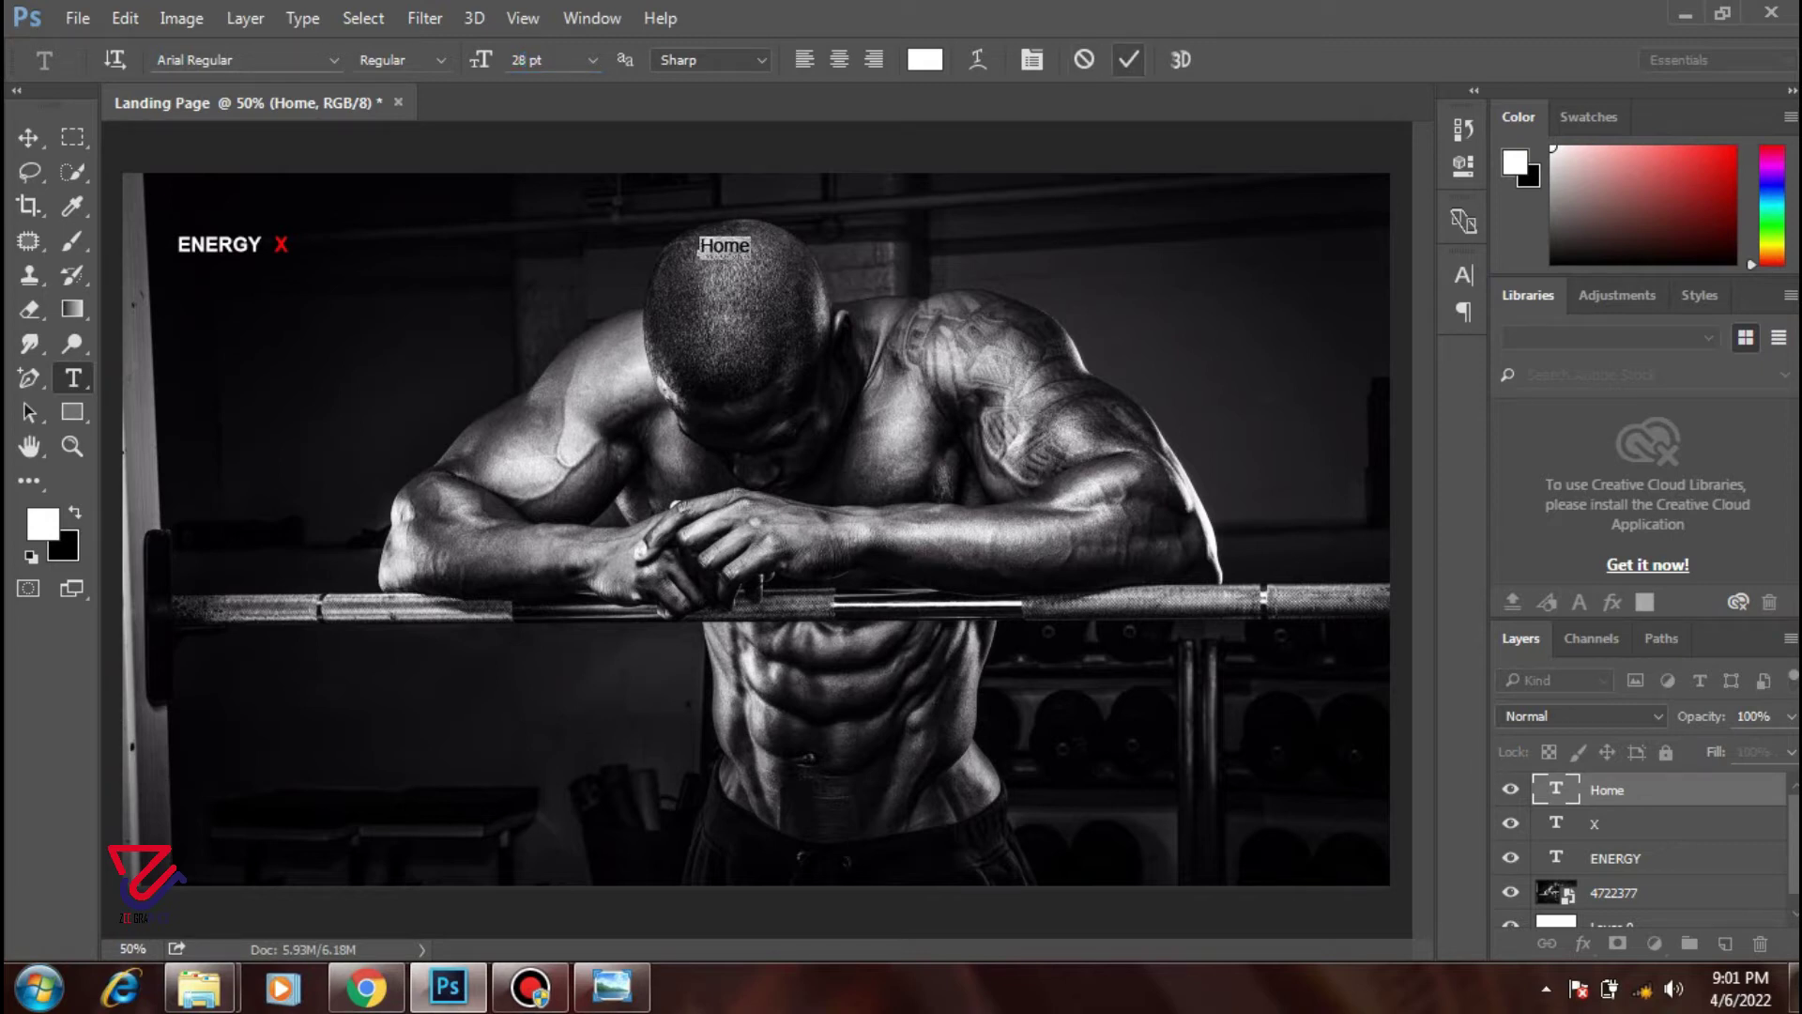
{"action": "left_click", "coordinate": [1129, 59]}
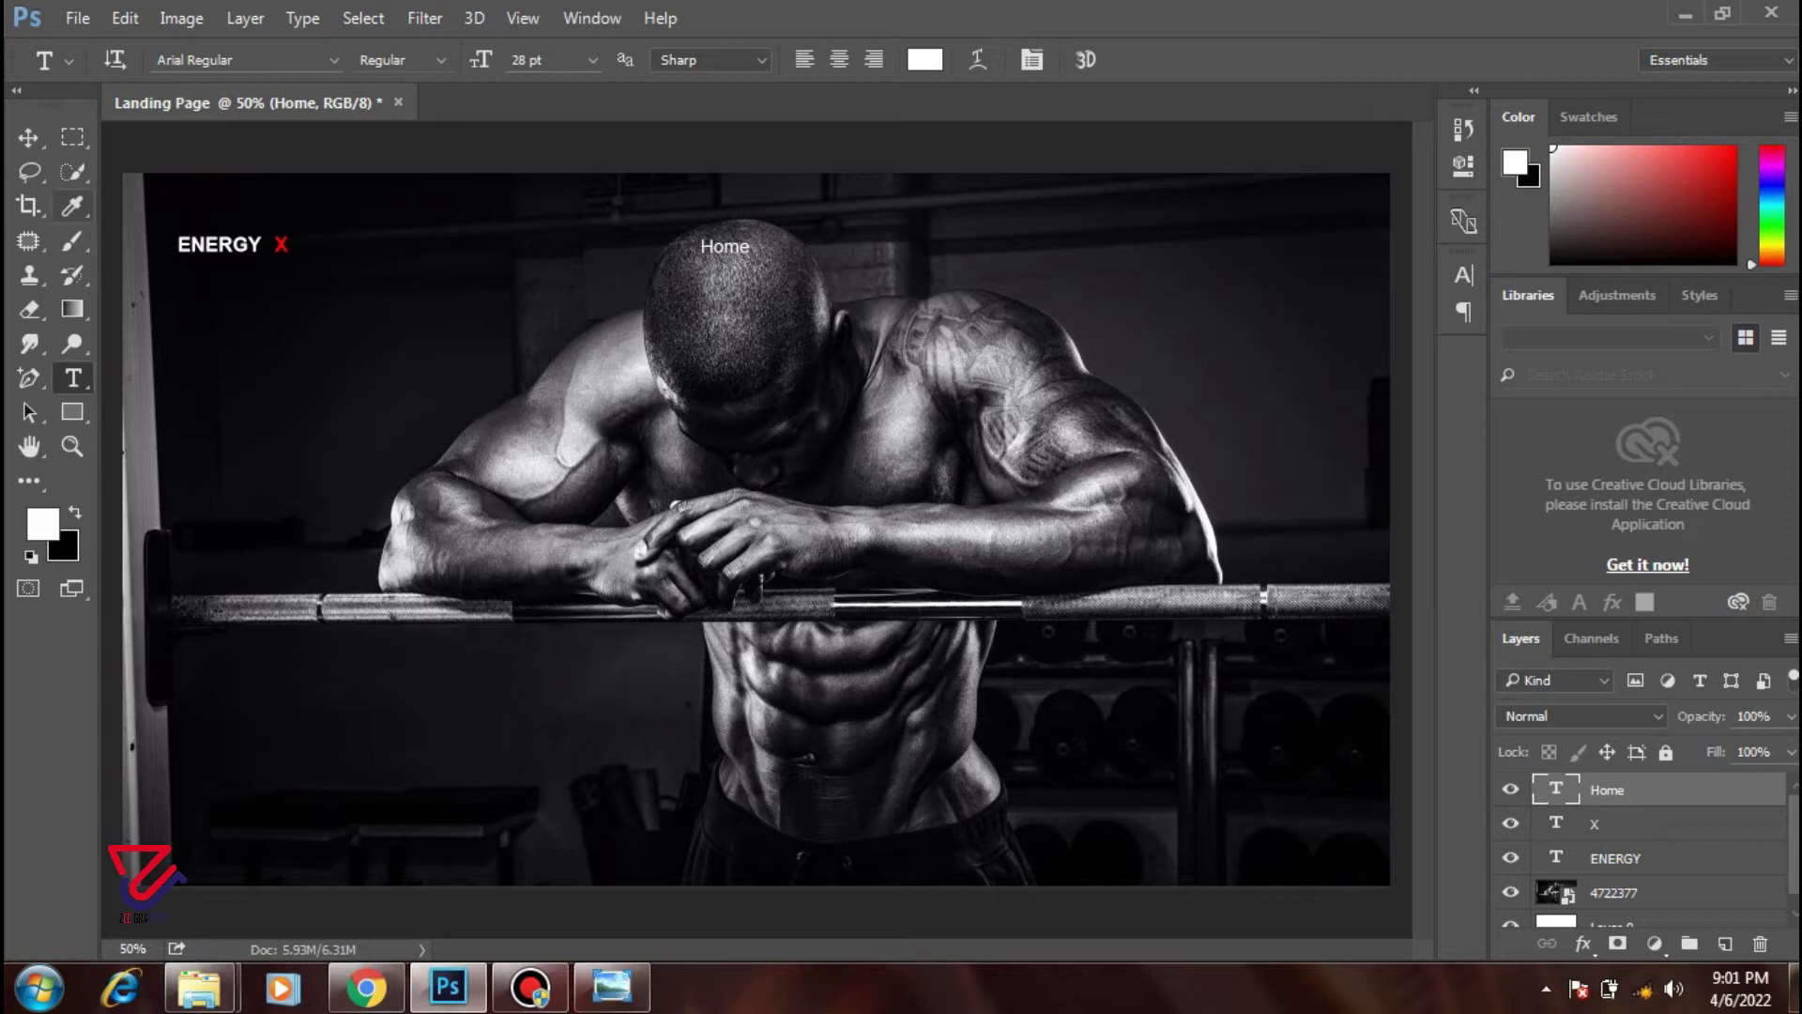
{"action": "left_click", "coordinate": [28, 137]}
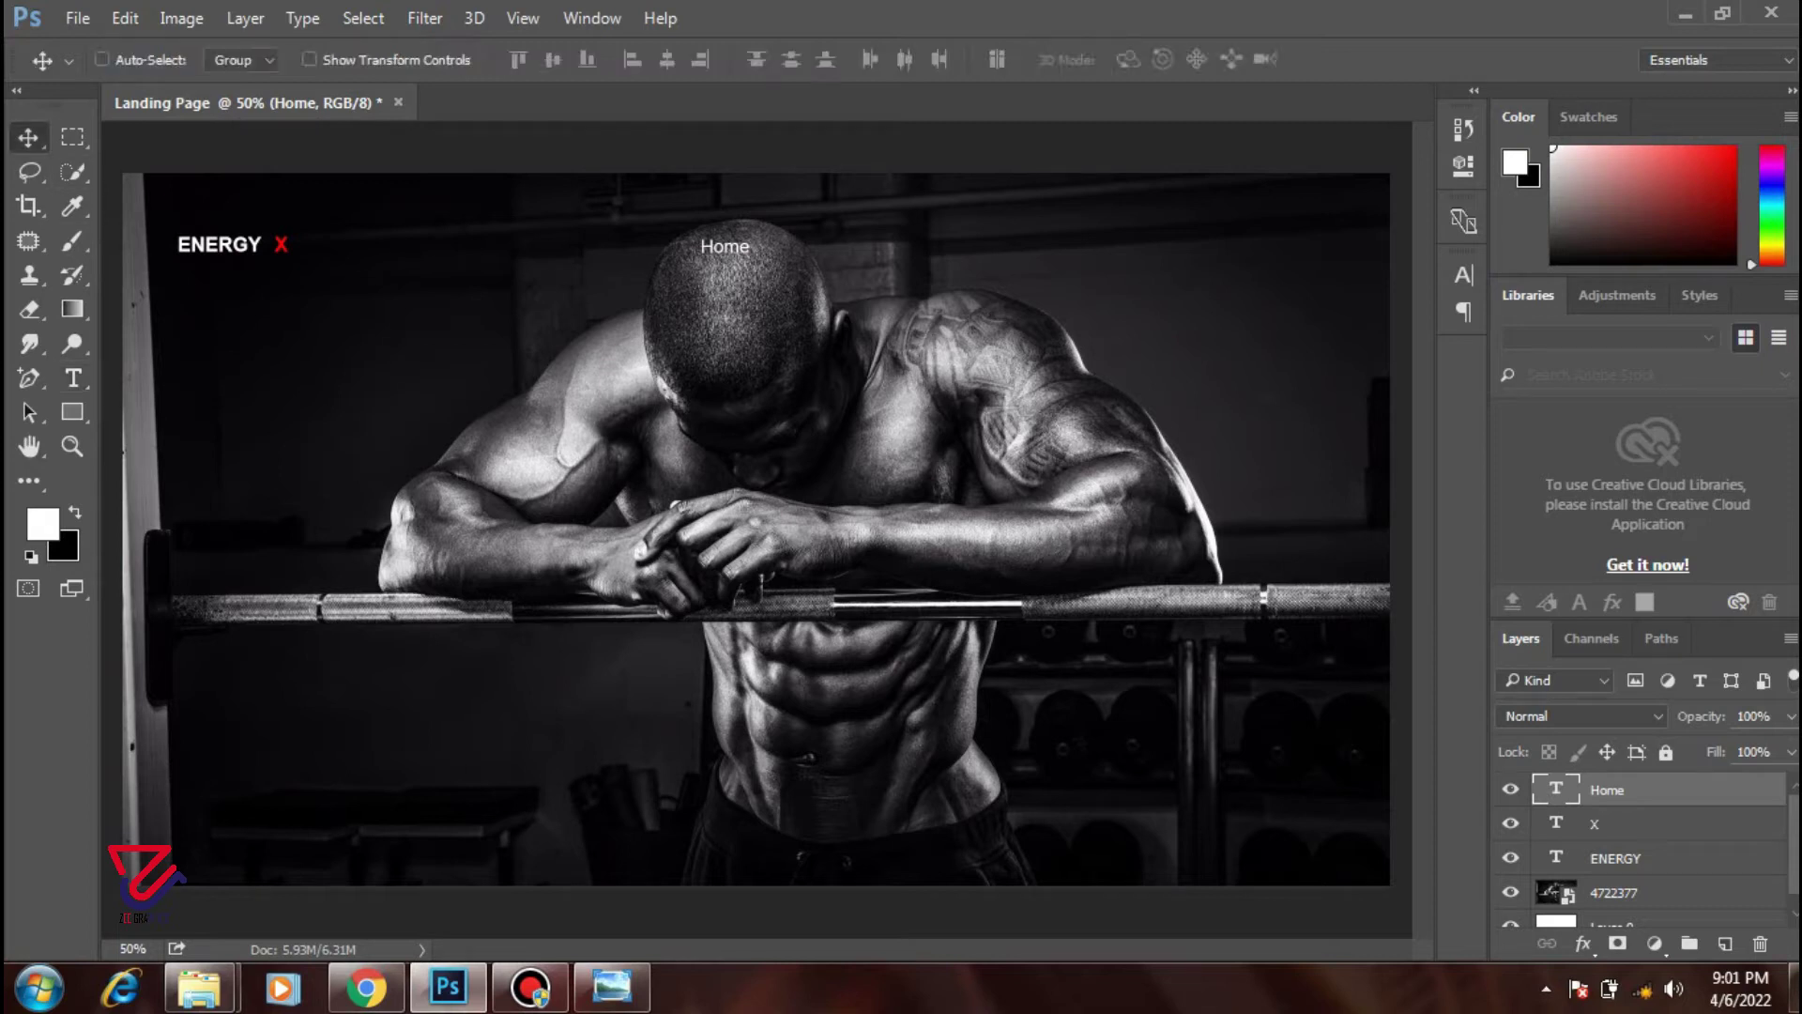
- Duplicate Home, place the copy to its right, and retype it as Services
{"action": "left_click_drag", "start_coordinate": [725, 246], "coordinate": [716, 244]}
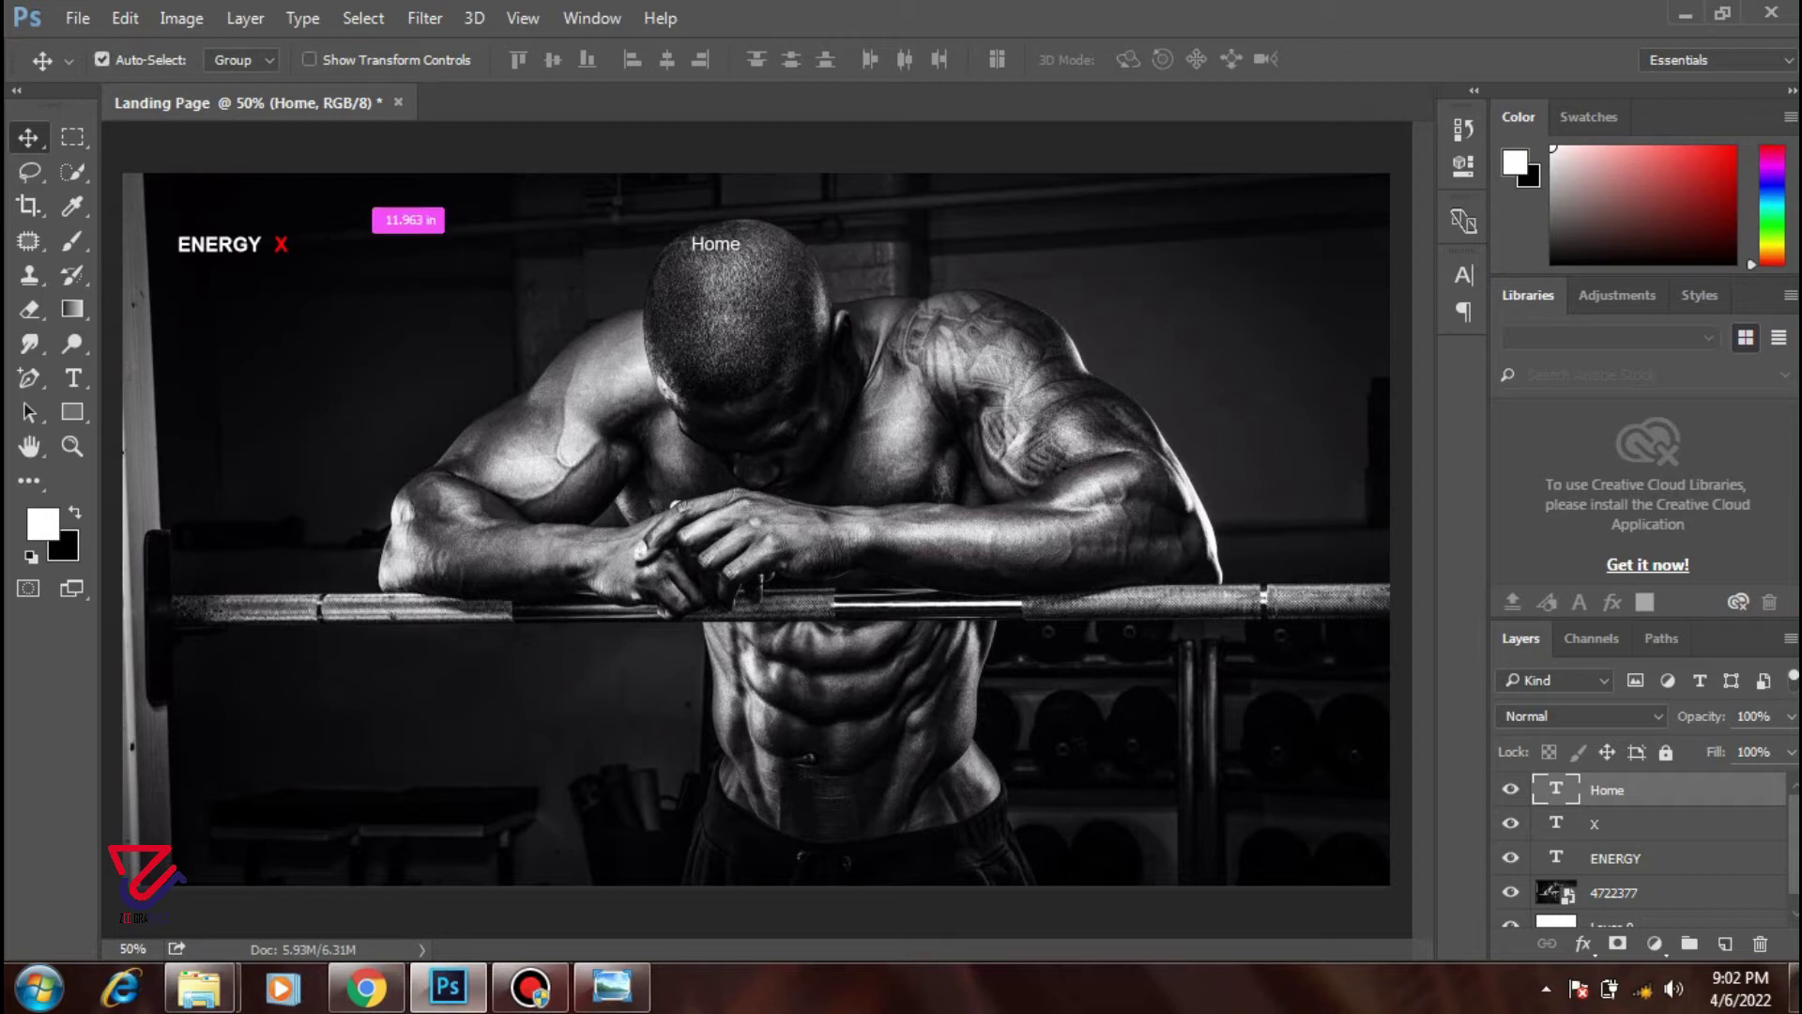
{"action": "left_click_drag", "start_coordinate": [715, 243], "coordinate": [715, 243]}
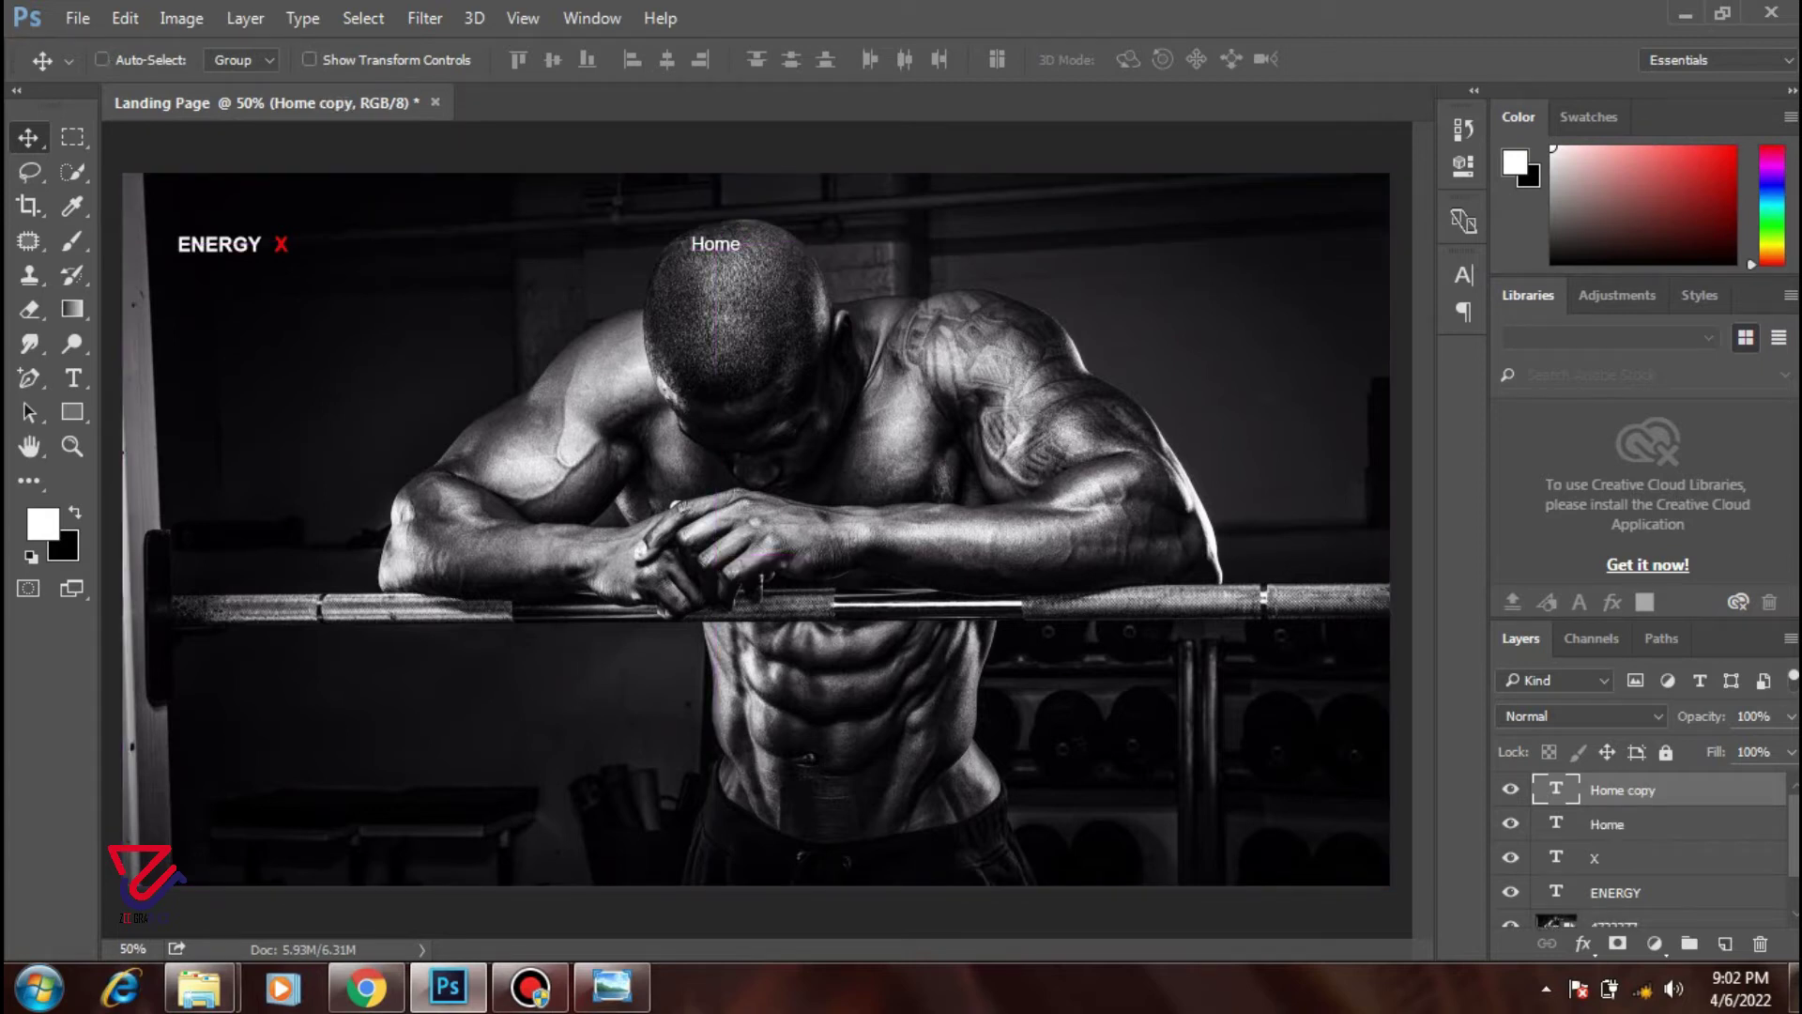
{"action": "left_click_drag", "start_coordinate": [715, 244], "coordinate": [784, 242]}
{"action": "key", "text": "t"}
{"action": "key", "text": "Return"}
{"action": "key", "text": "Right"}
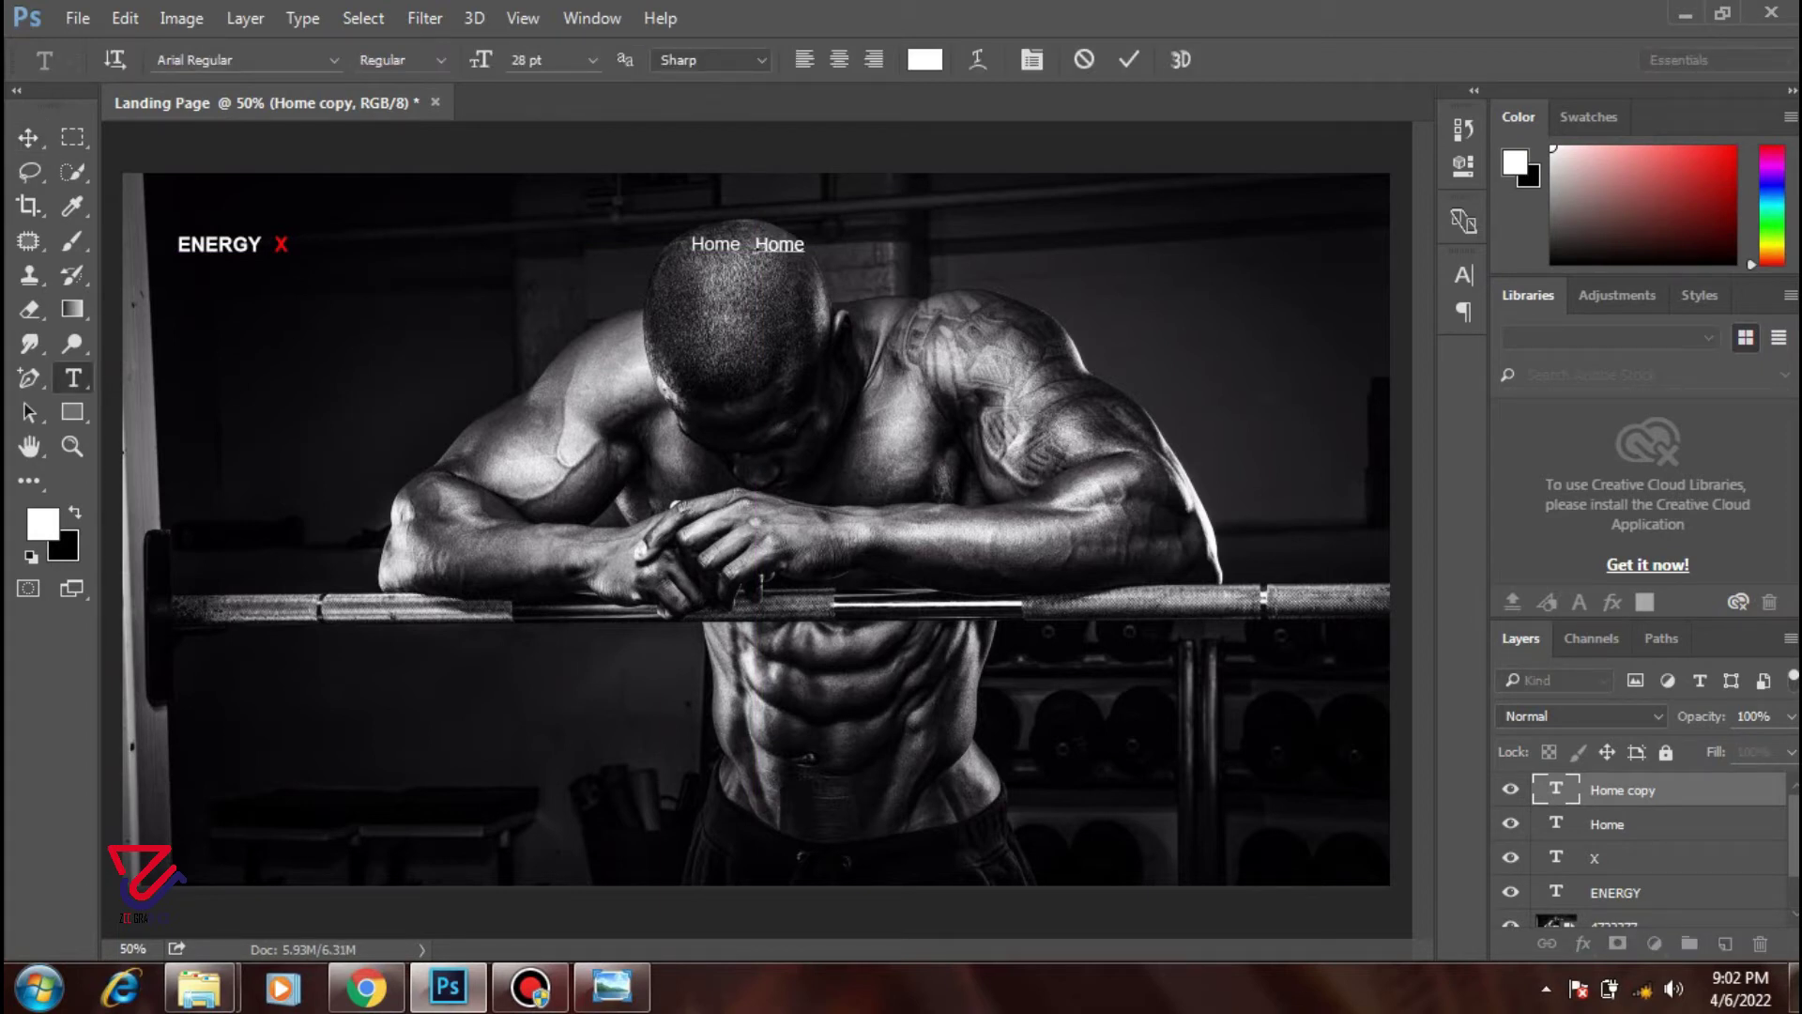
{"action": "key", "text": "BackSpace"}
{"action": "key", "text": "BackSpace"}
{"action": "key", "text": "BackSpace"}
{"action": "key", "text": "BackSpace"}
{"action": "type", "text": "Services"}
{"action": "left_click", "coordinate": [1129, 60]}
{"action": "key", "text": "v"}
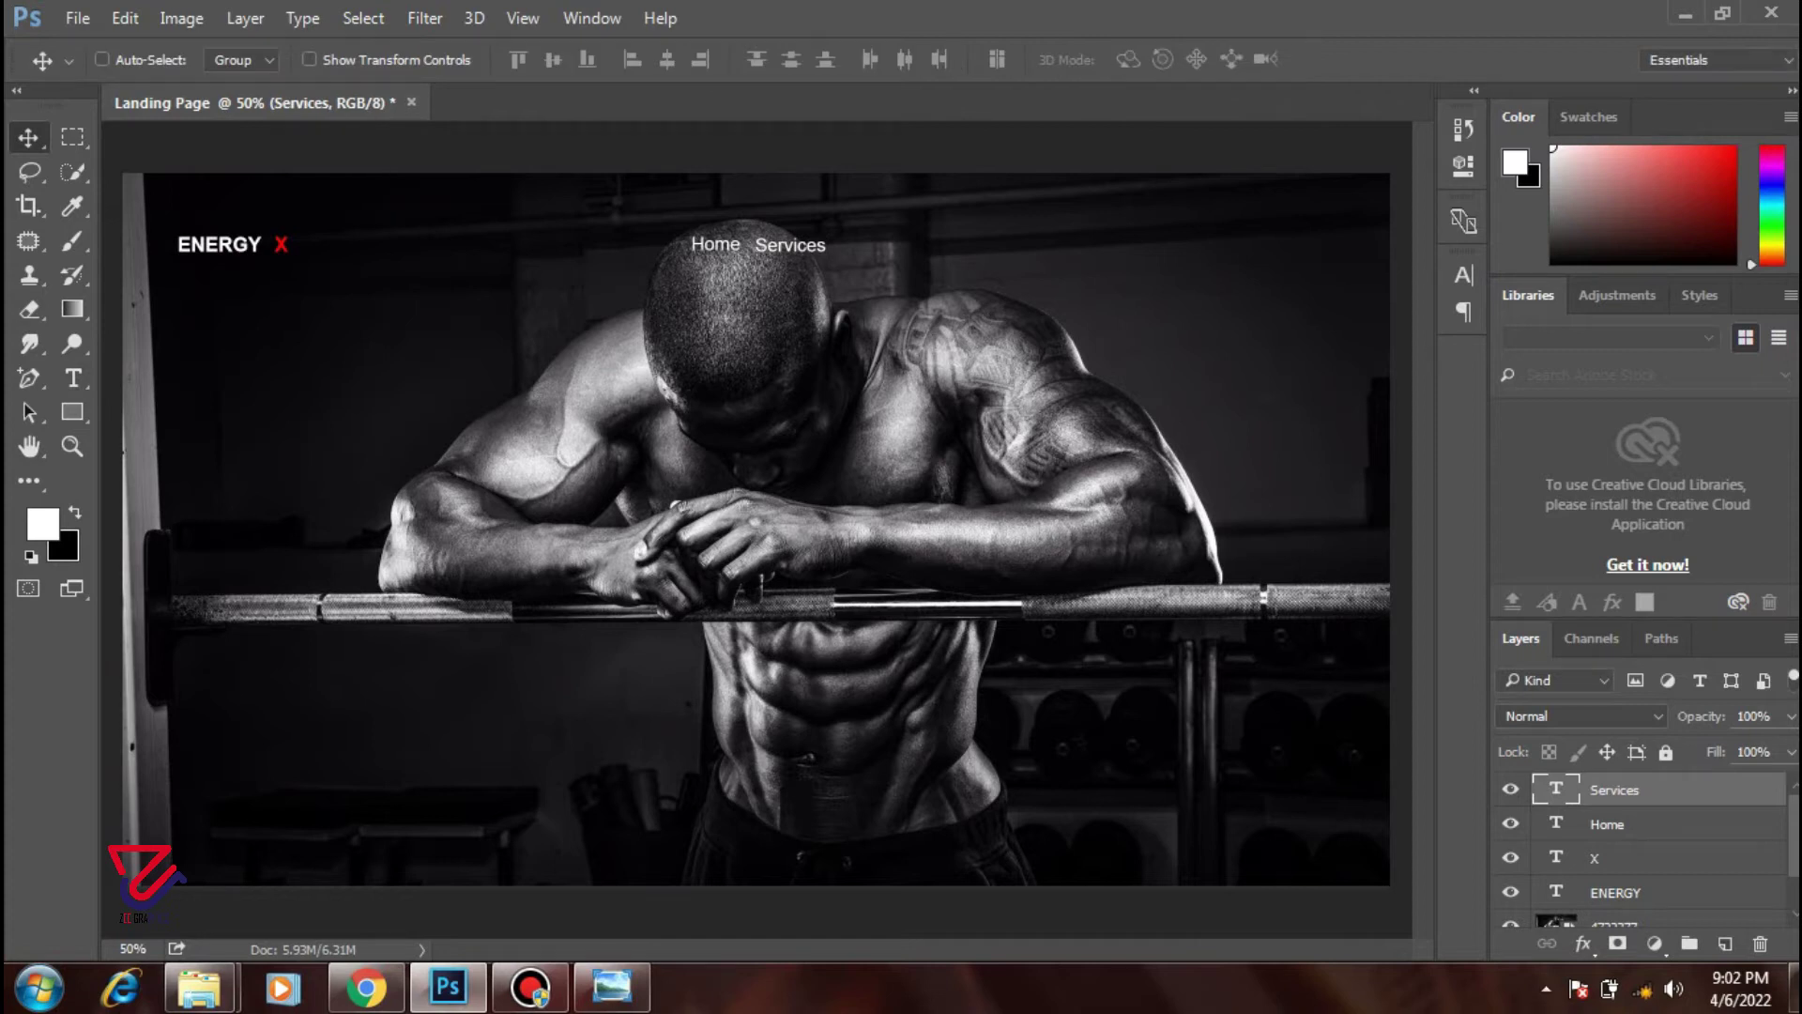
- Duplicate Services and space the copy evenly to its right
{"action": "key", "text": "ctrl+j"}
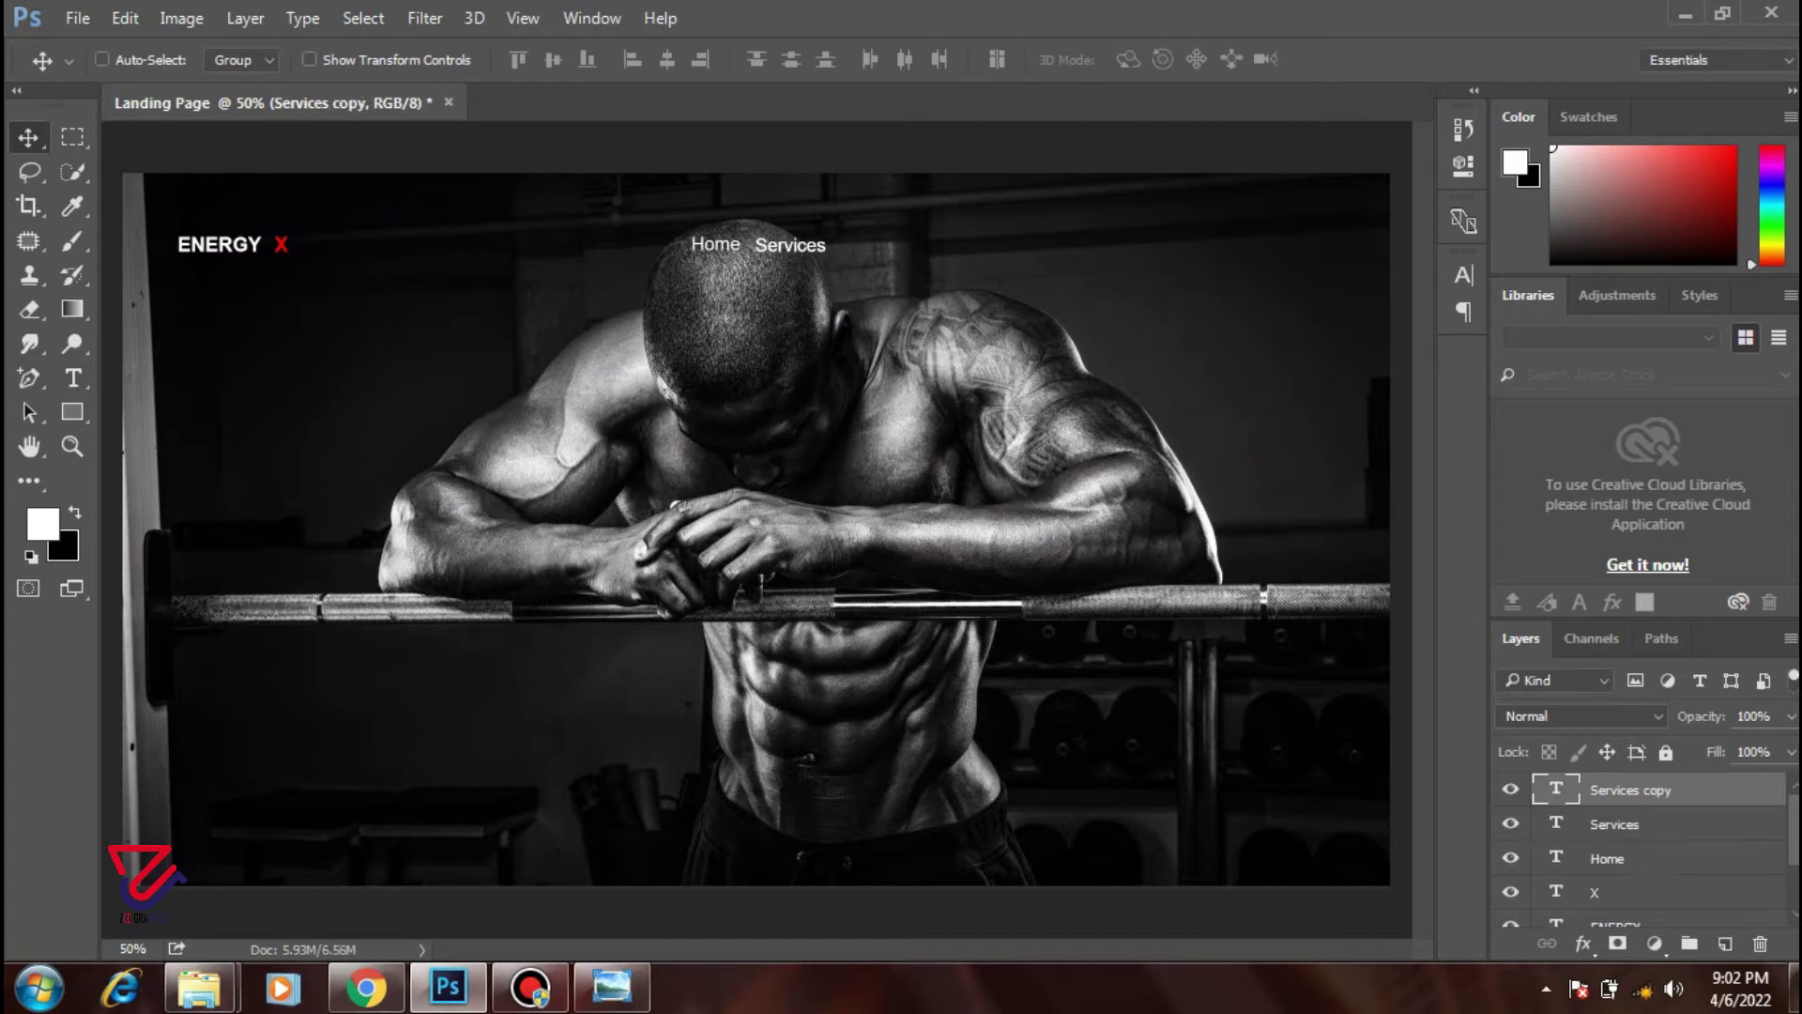
{"action": "left_click_drag", "start_coordinate": [791, 245], "coordinate": [882, 244]}
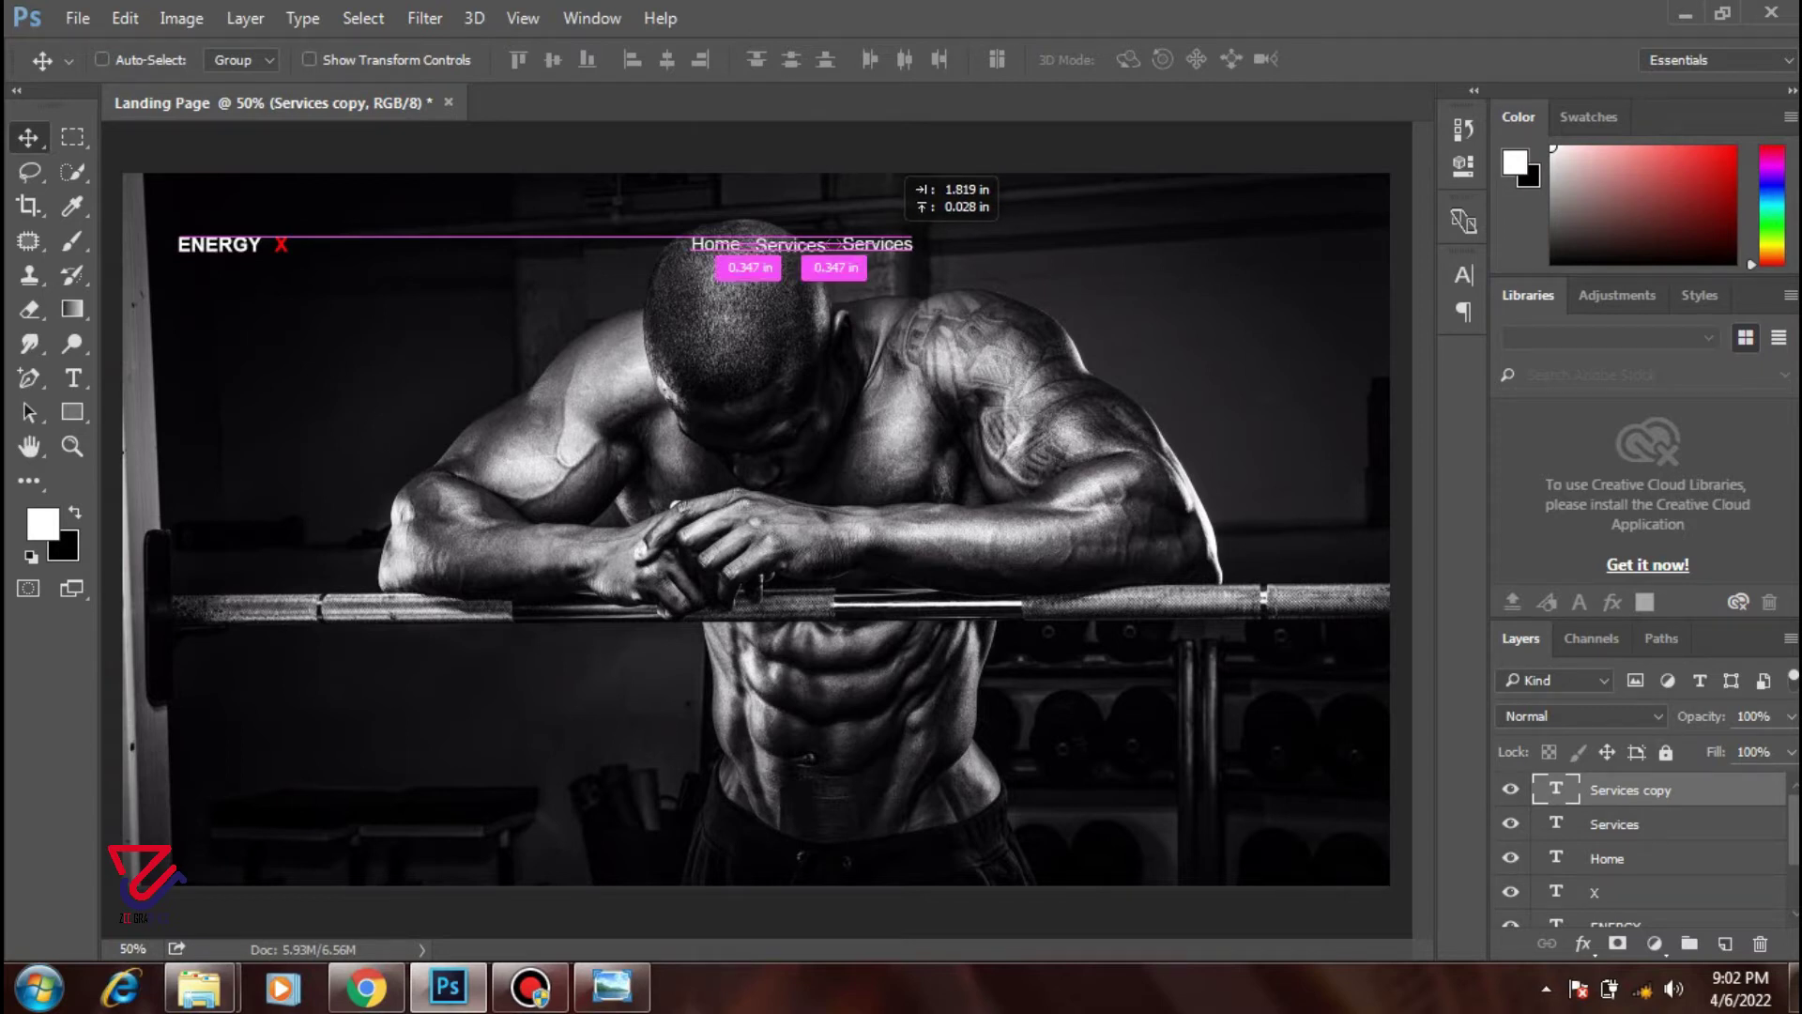
{"action": "left_click_drag", "start_coordinate": [883, 244], "coordinate": [883, 244]}
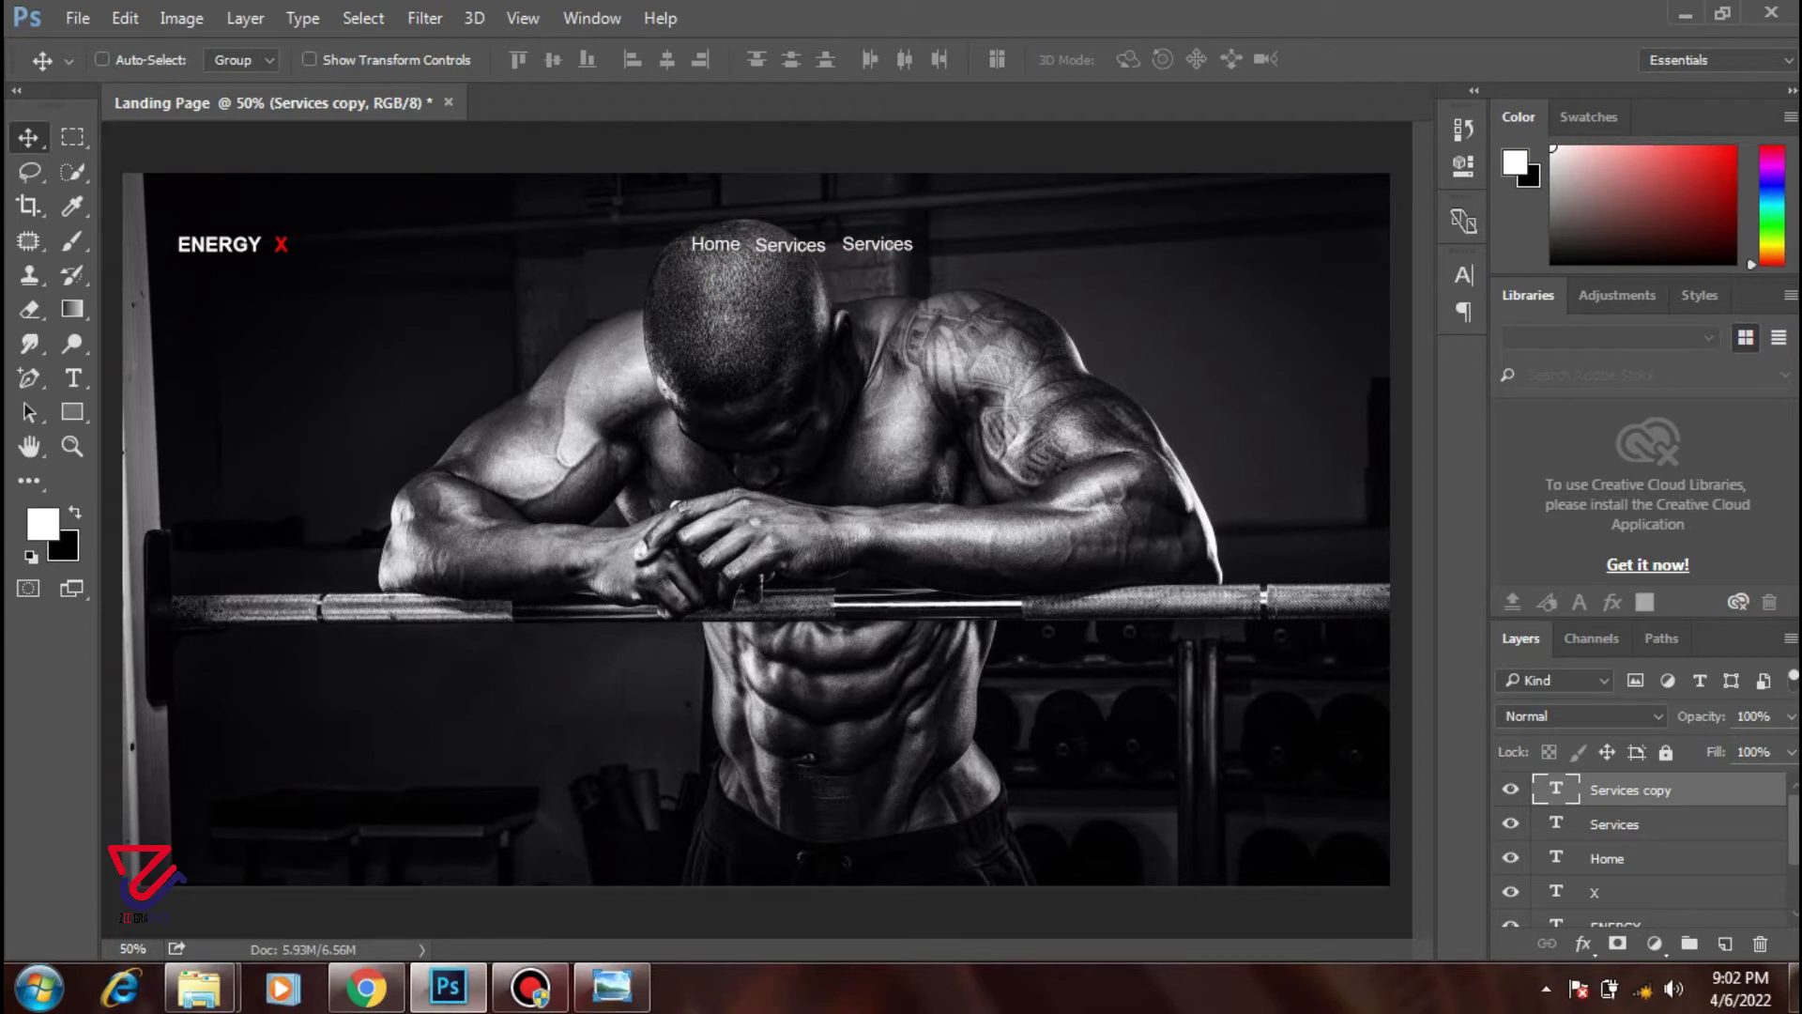
{"action": "left_click_drag", "start_coordinate": [878, 244], "coordinate": [887, 244]}
- Nudge the third Services label into line and retype it as Class
{"action": "scroll", "coordinate": [859, 245], "scroll_direction": "up", "scroll_amount": 3}
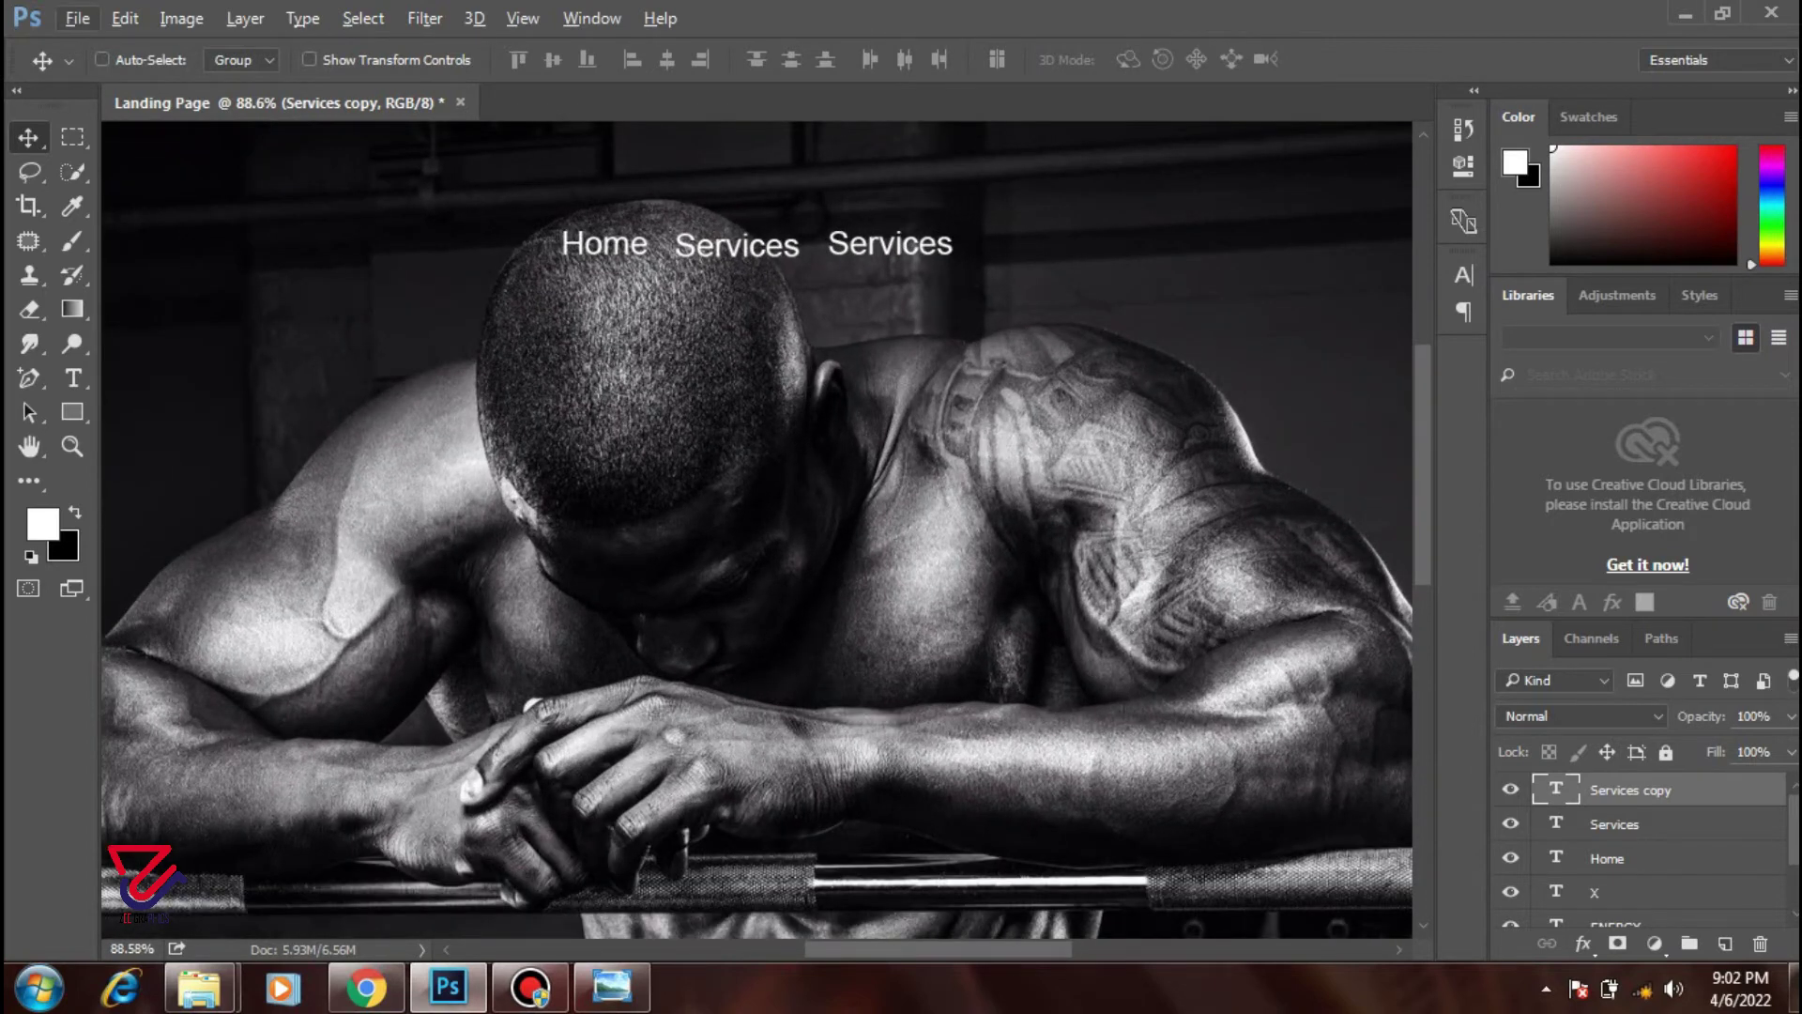
{"action": "key", "text": "Down"}
{"action": "key", "text": "Down"}
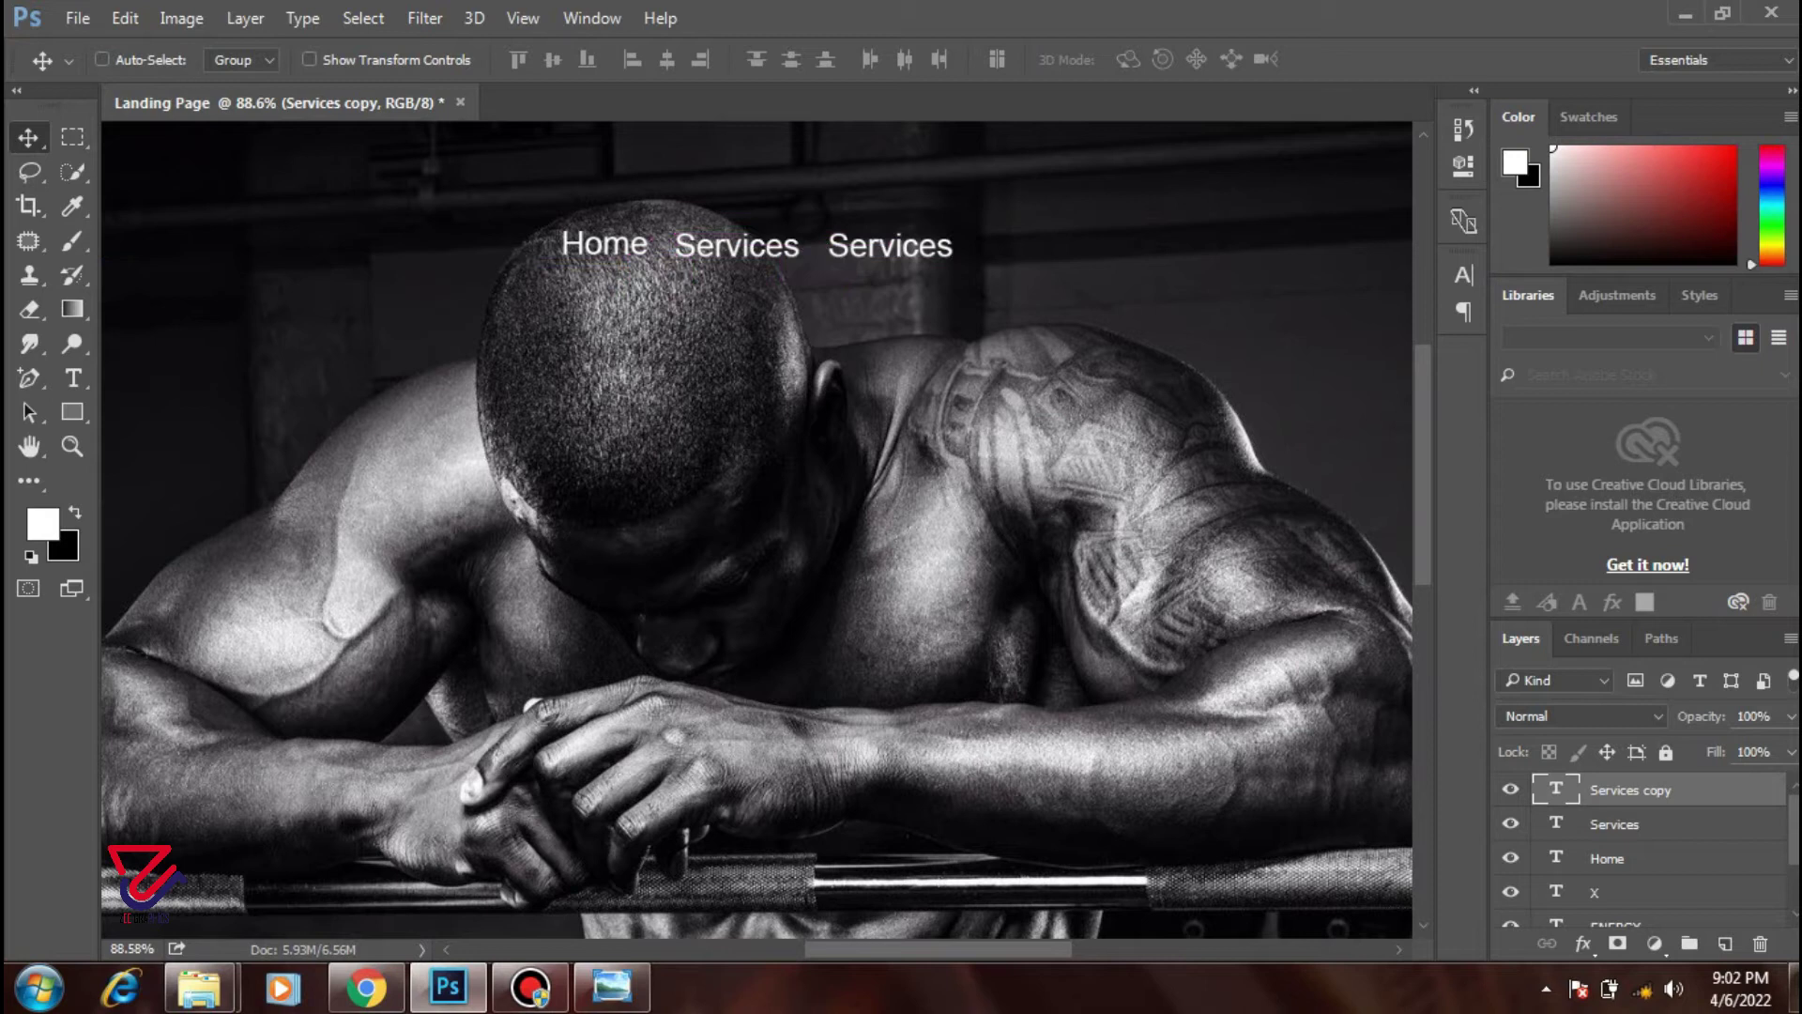
{"action": "double_click", "coordinate": [825, 247]}
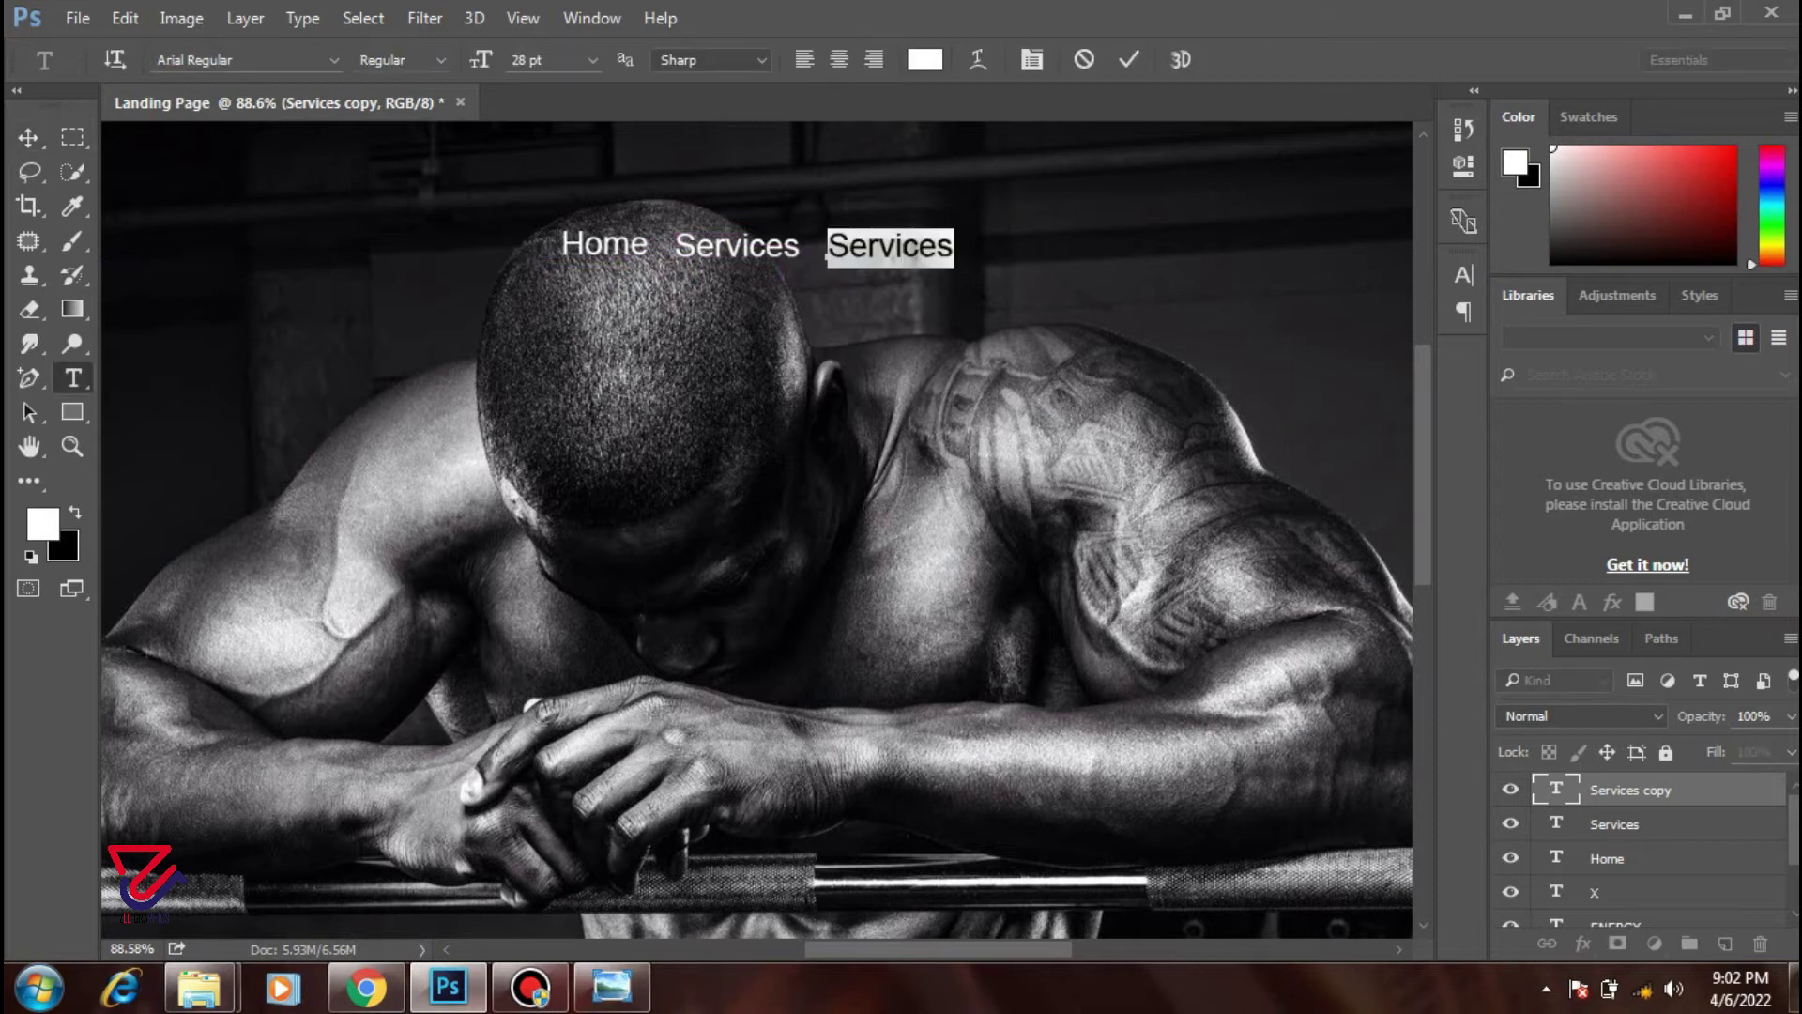
{"action": "key", "text": "Right"}
{"action": "key", "text": "Left"}
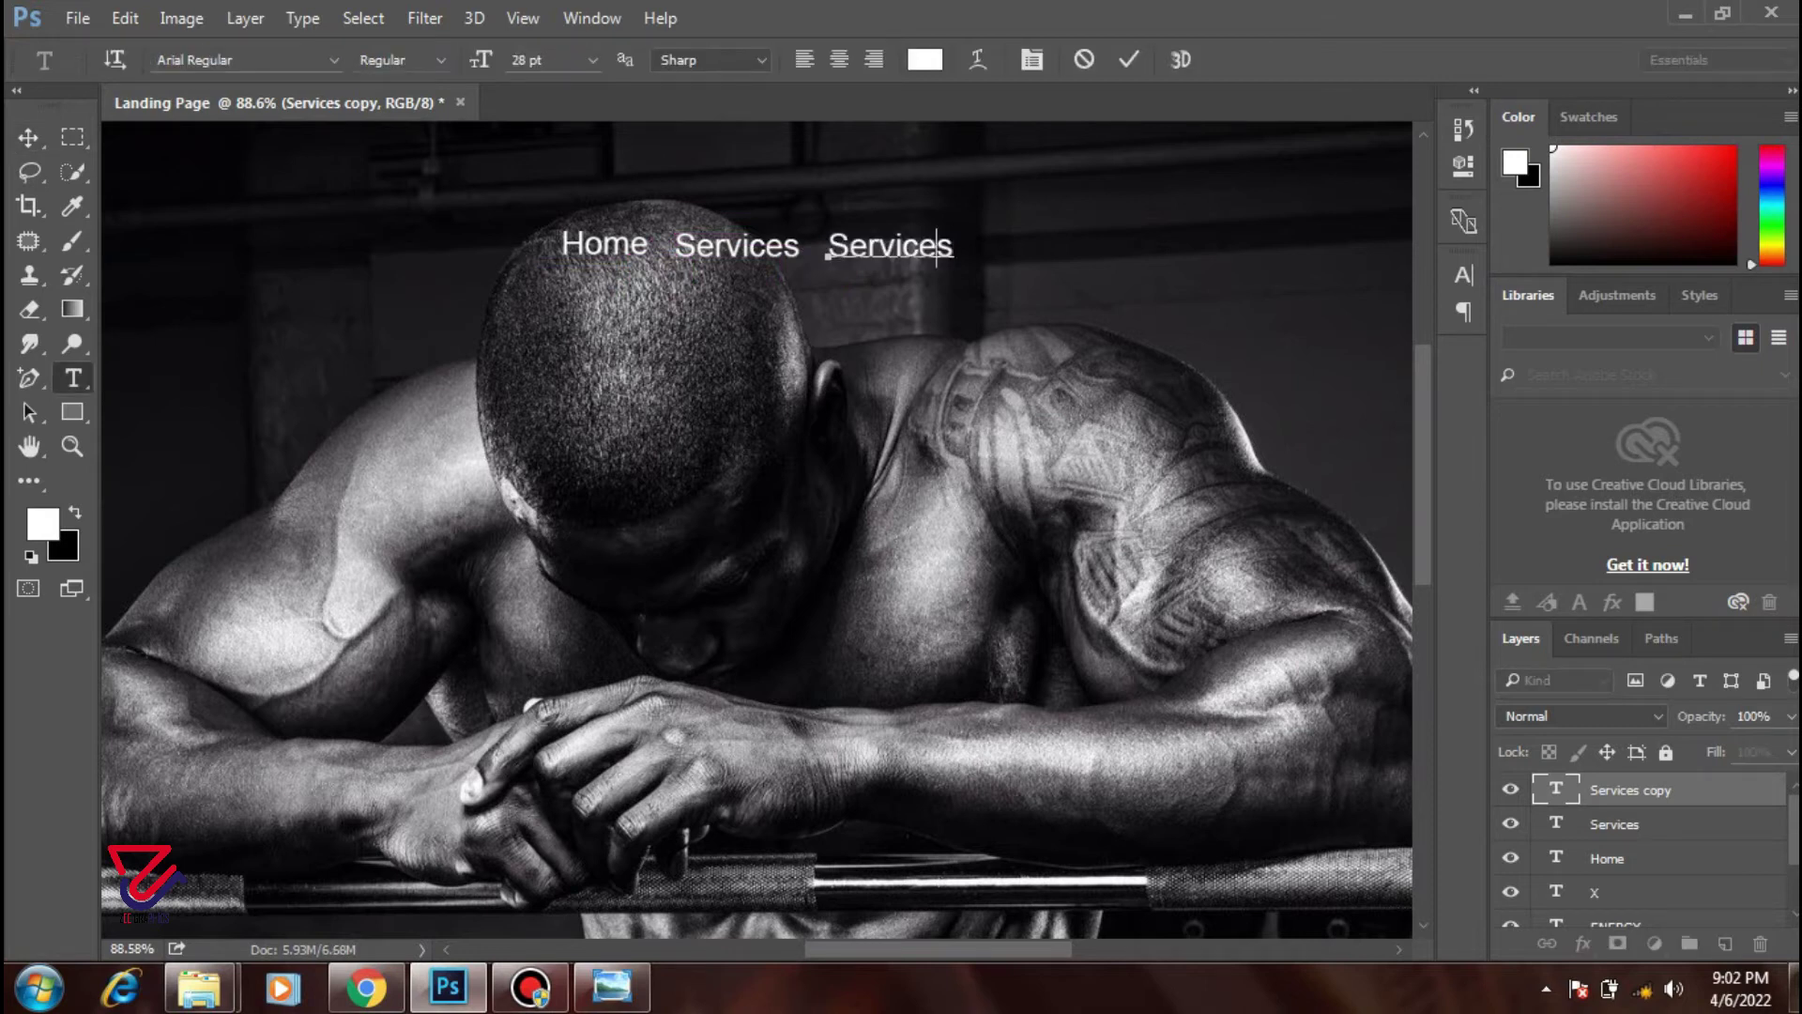
{"action": "key", "text": "Left"}
{"action": "key", "text": "Left"}
{"action": "key", "text": "Left"}
{"action": "key", "text": "BackSpace"}
{"action": "key", "text": "BackSpace"}
{"action": "key", "text": "BackSpace"}
{"action": "key", "text": "BackSpace"}
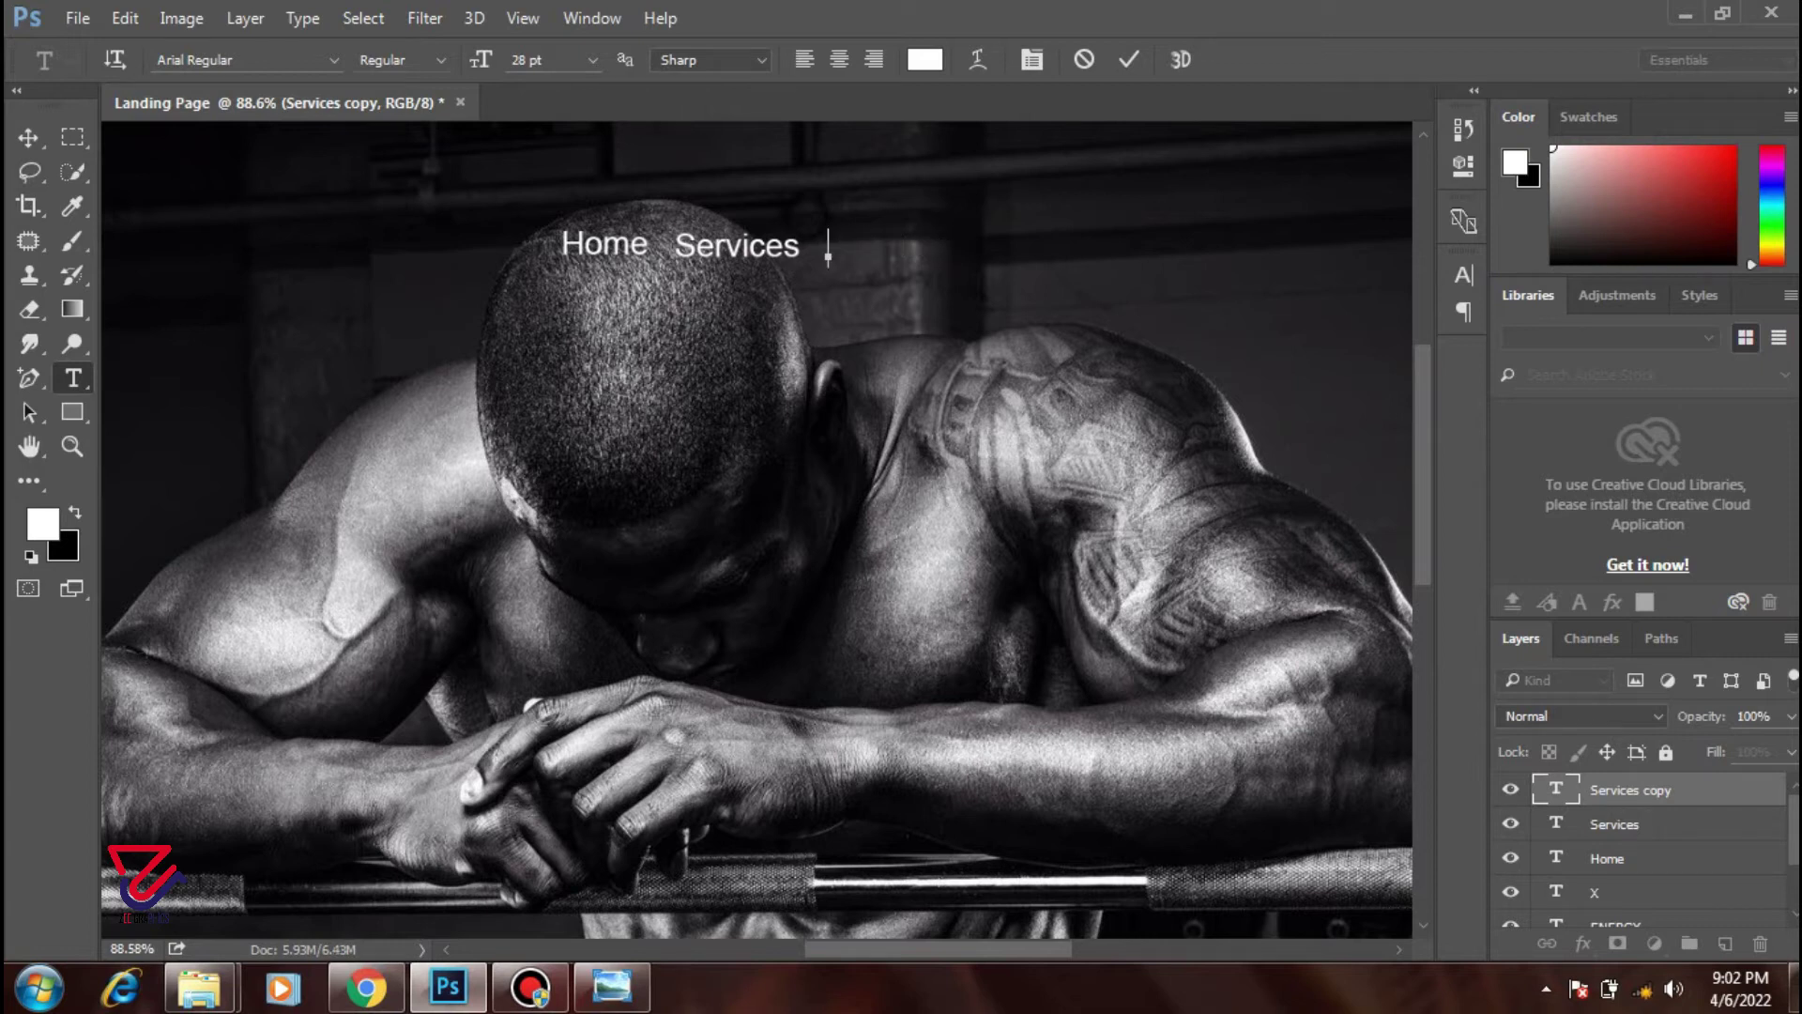
{"action": "type", "text": "c"}
{"action": "key", "text": "BackSpace"}
{"action": "type", "text": "C"}
{"action": "type", "text": "lass"}
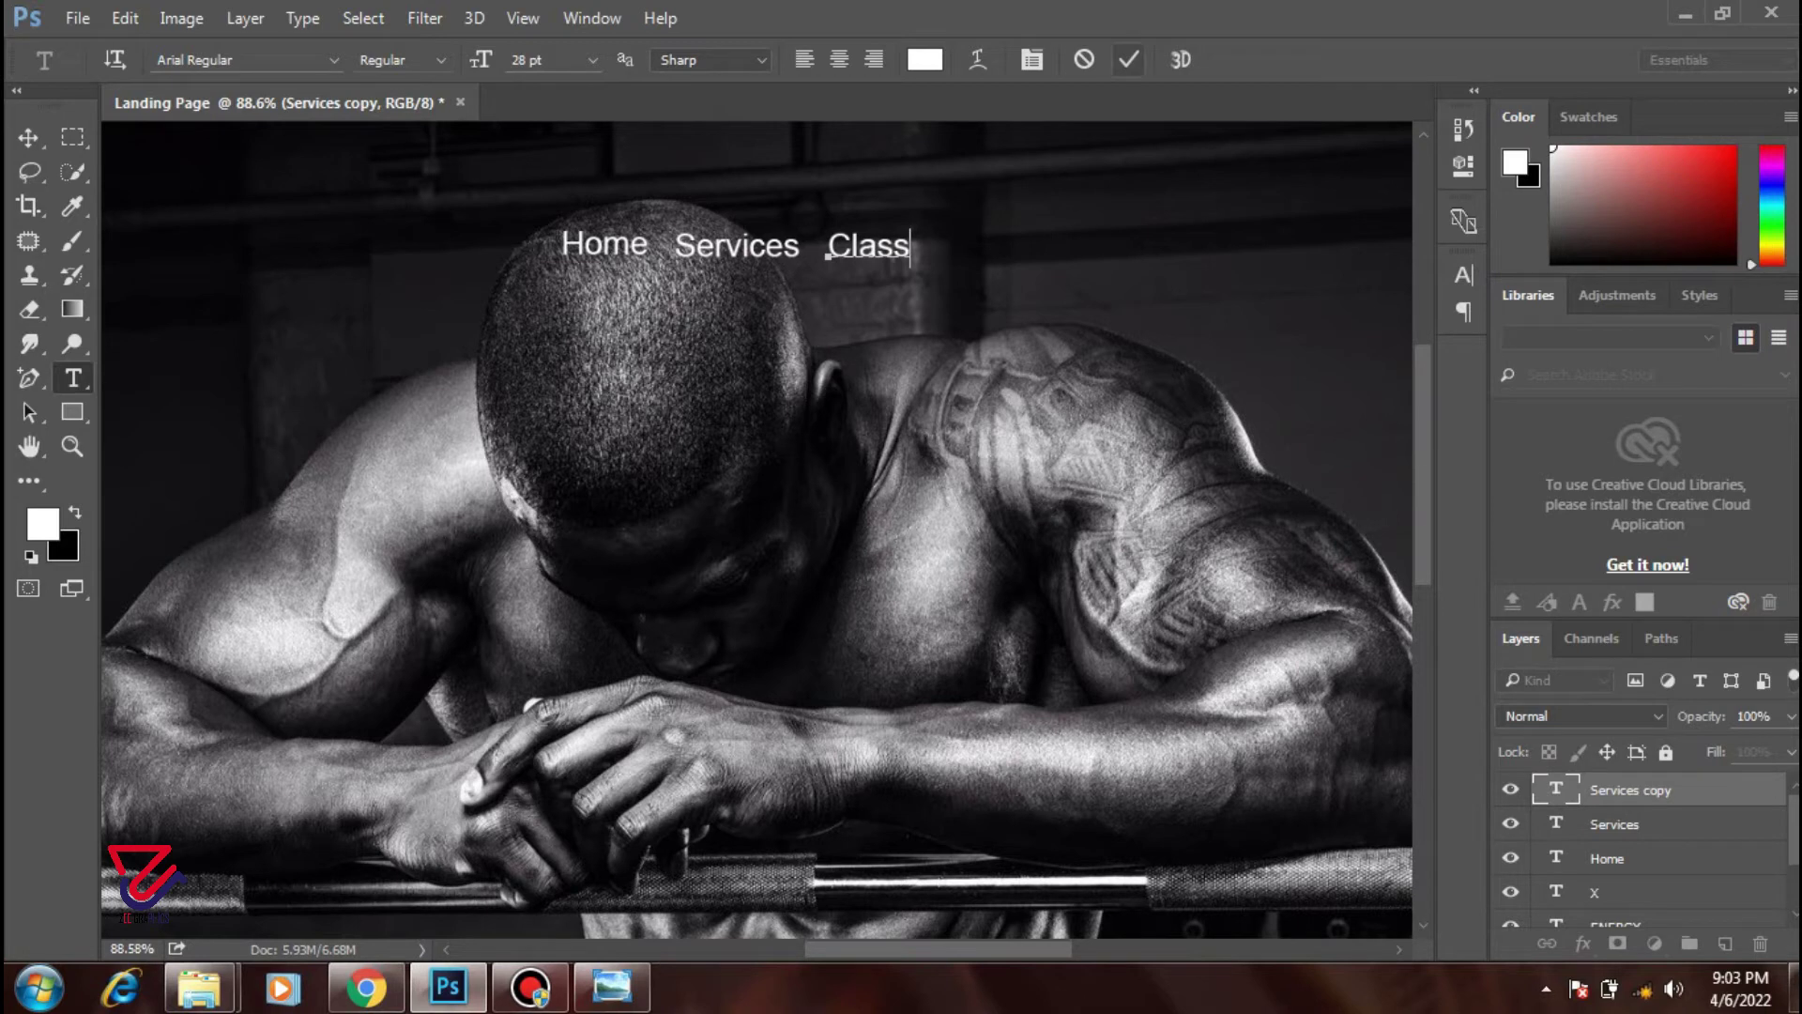
{"action": "left_click", "coordinate": [1129, 59]}
{"action": "key", "text": "v"}
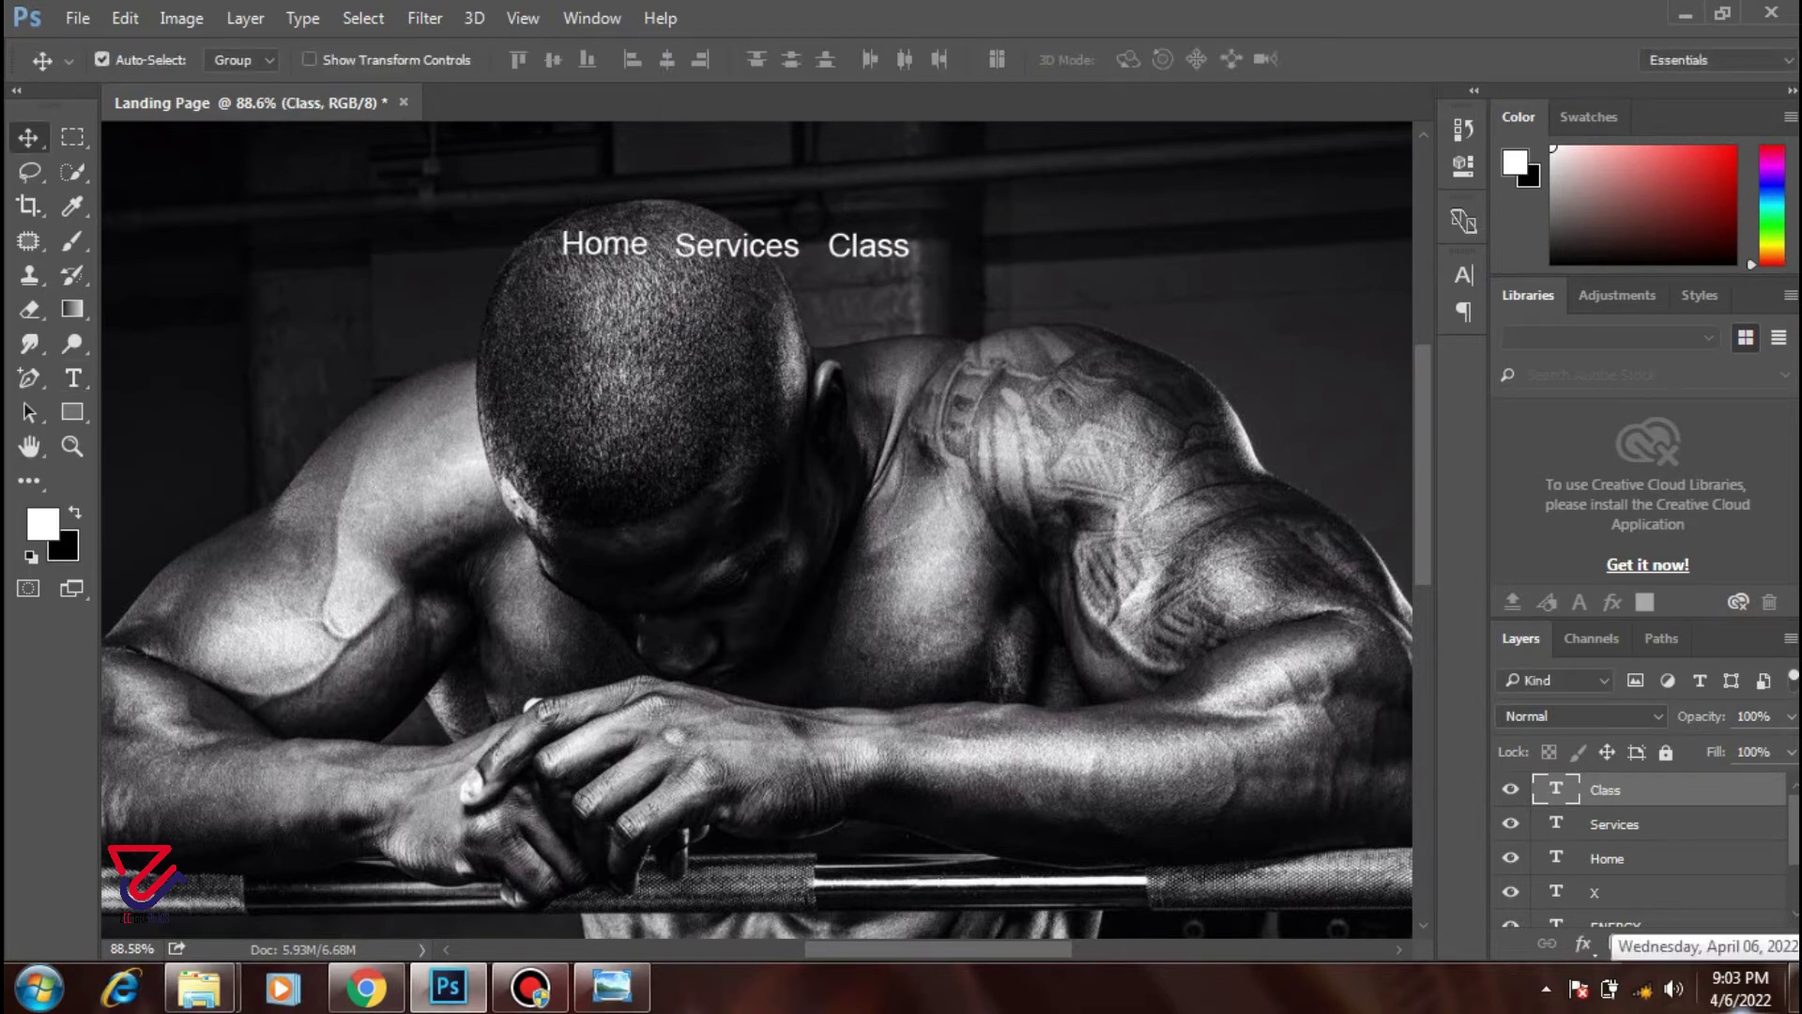
- Duplicate the Class layer, move the copy right, and retype it as About Us
{"action": "key", "text": "ctrl+j"}
{"action": "left_click_drag", "start_coordinate": [868, 246], "coordinate": [981, 246]}
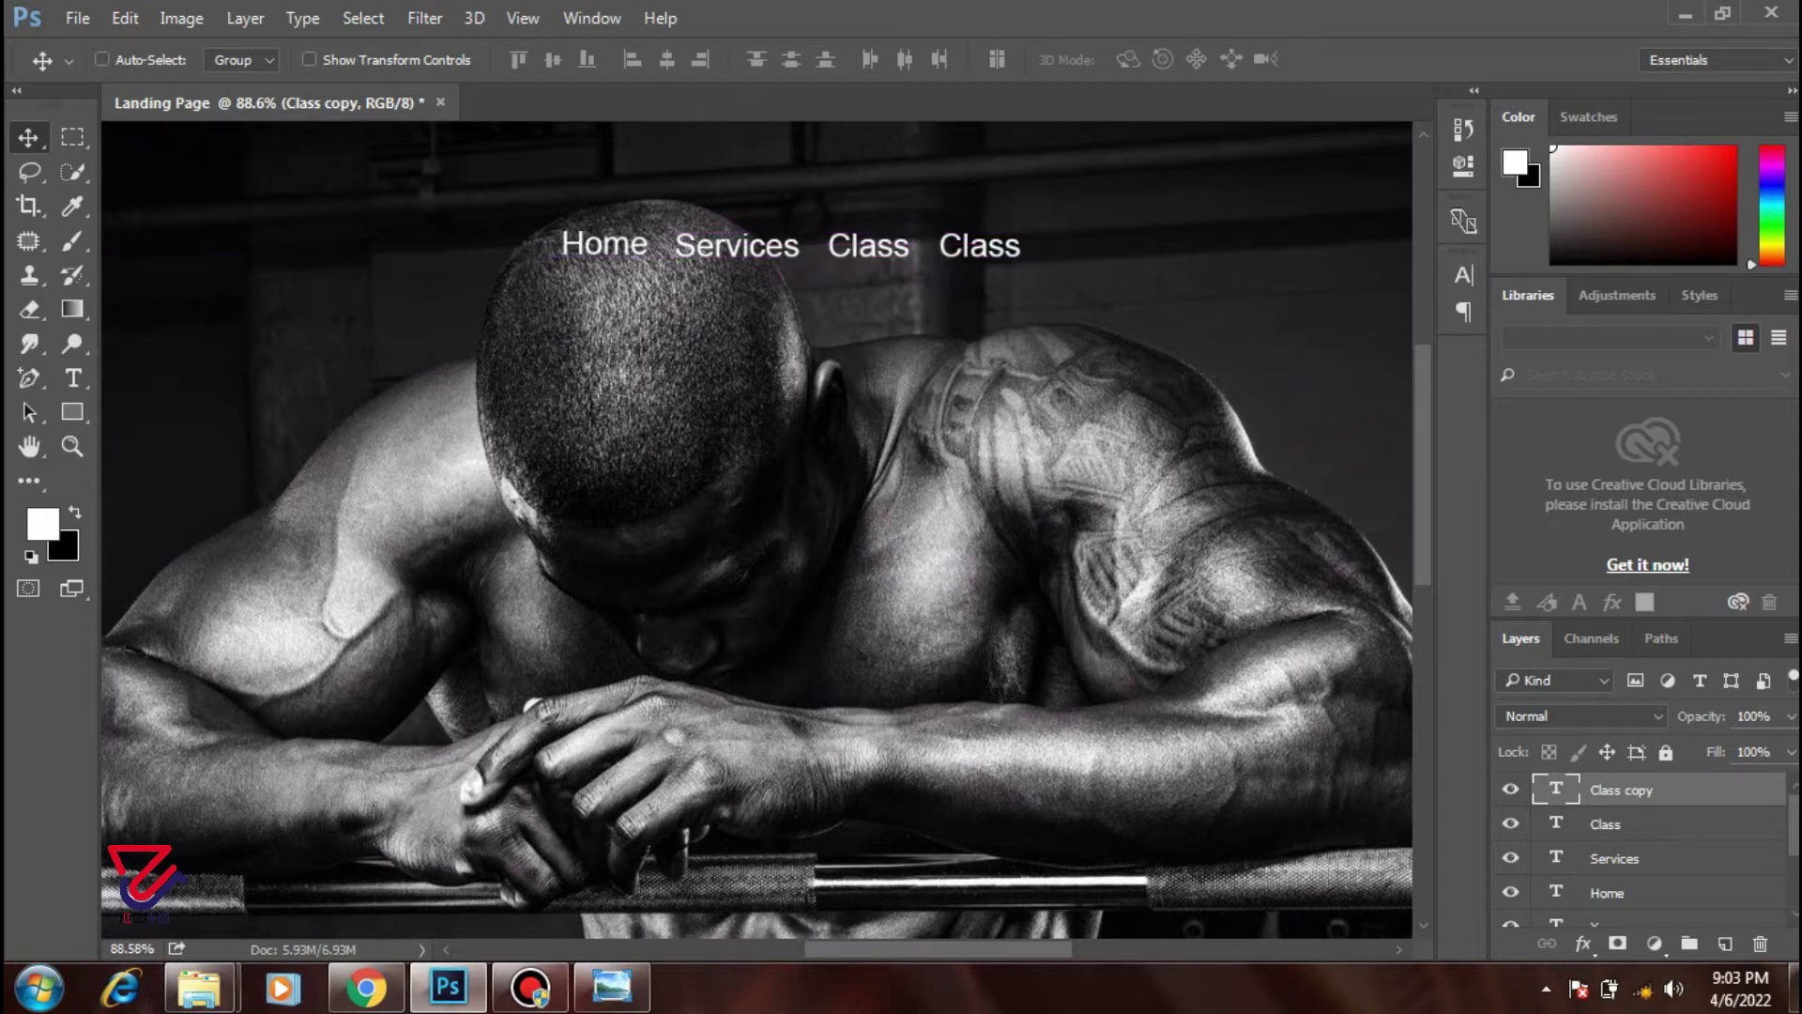
{"action": "double_click", "coordinate": [981, 246]}
{"action": "left_click", "coordinate": [1004, 246]}
{"action": "key", "text": "BackSpace"}
{"action": "key", "text": "BackSpace"}
{"action": "key", "text": "BackSpace"}
{"action": "key", "text": "BackSpace"}
{"action": "key", "text": "BackSpace"}
{"action": "type", "text": "."}
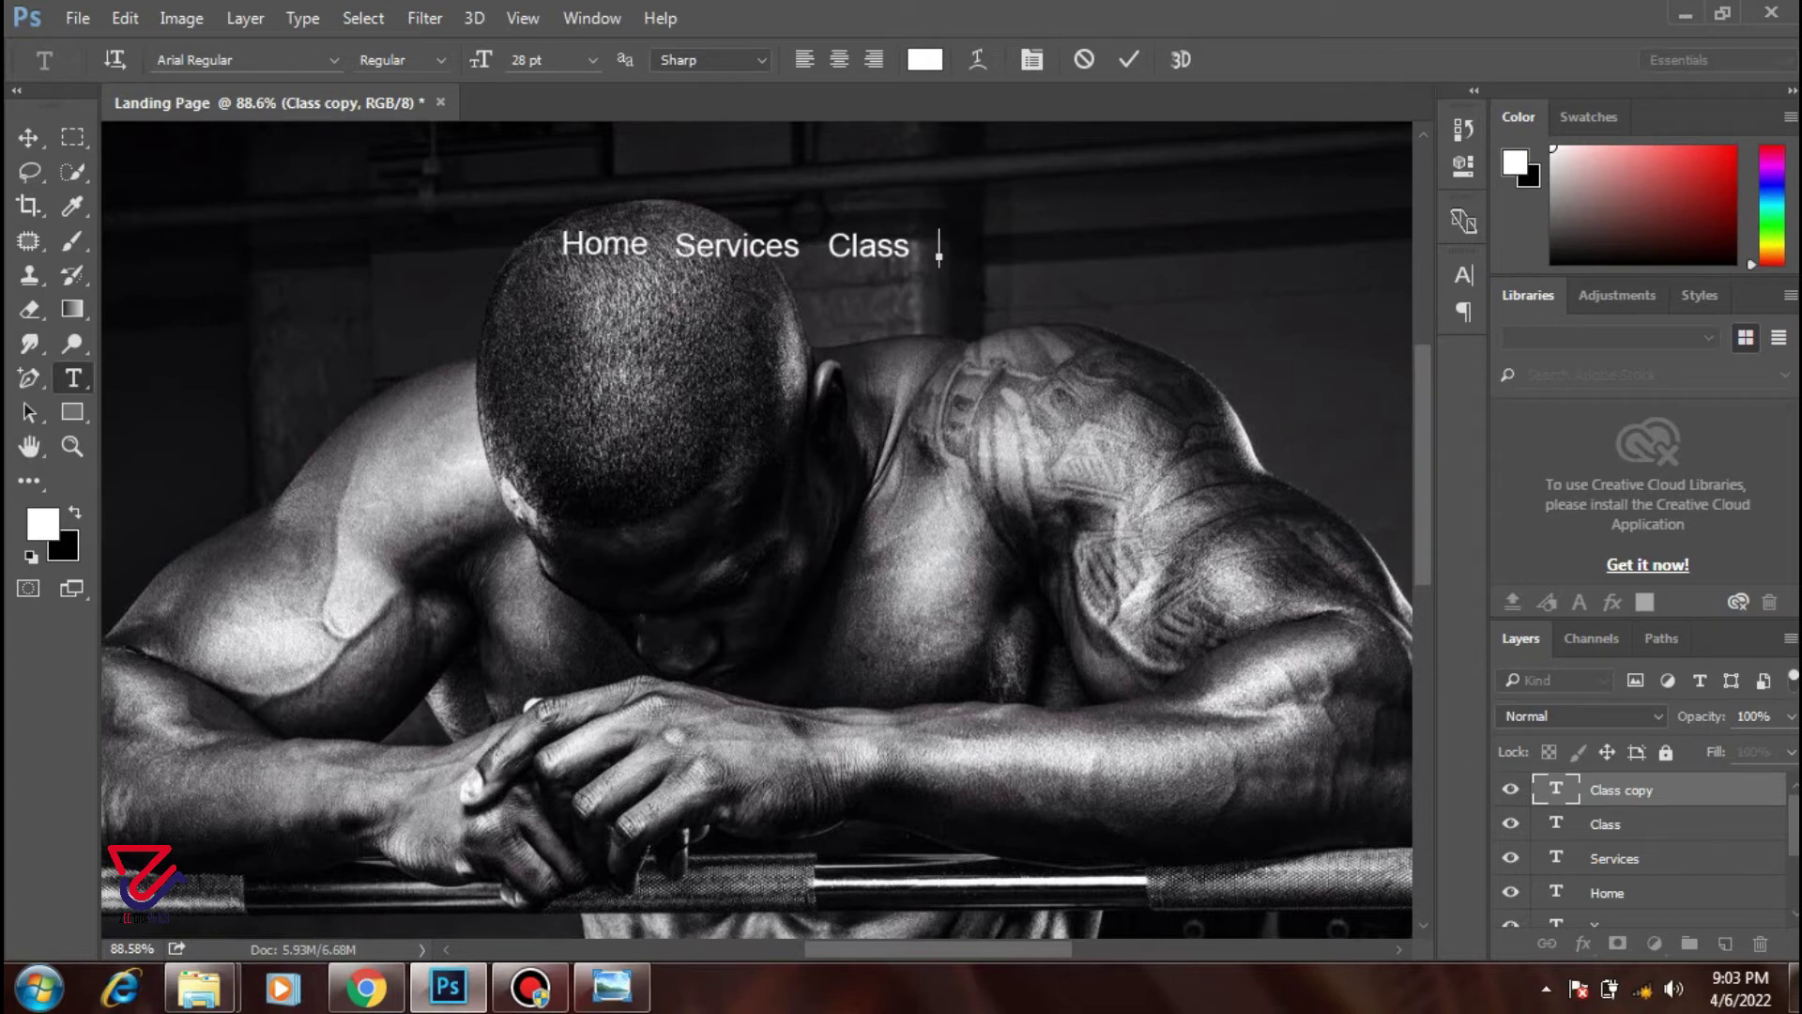
{"action": "type", "text": "About "}
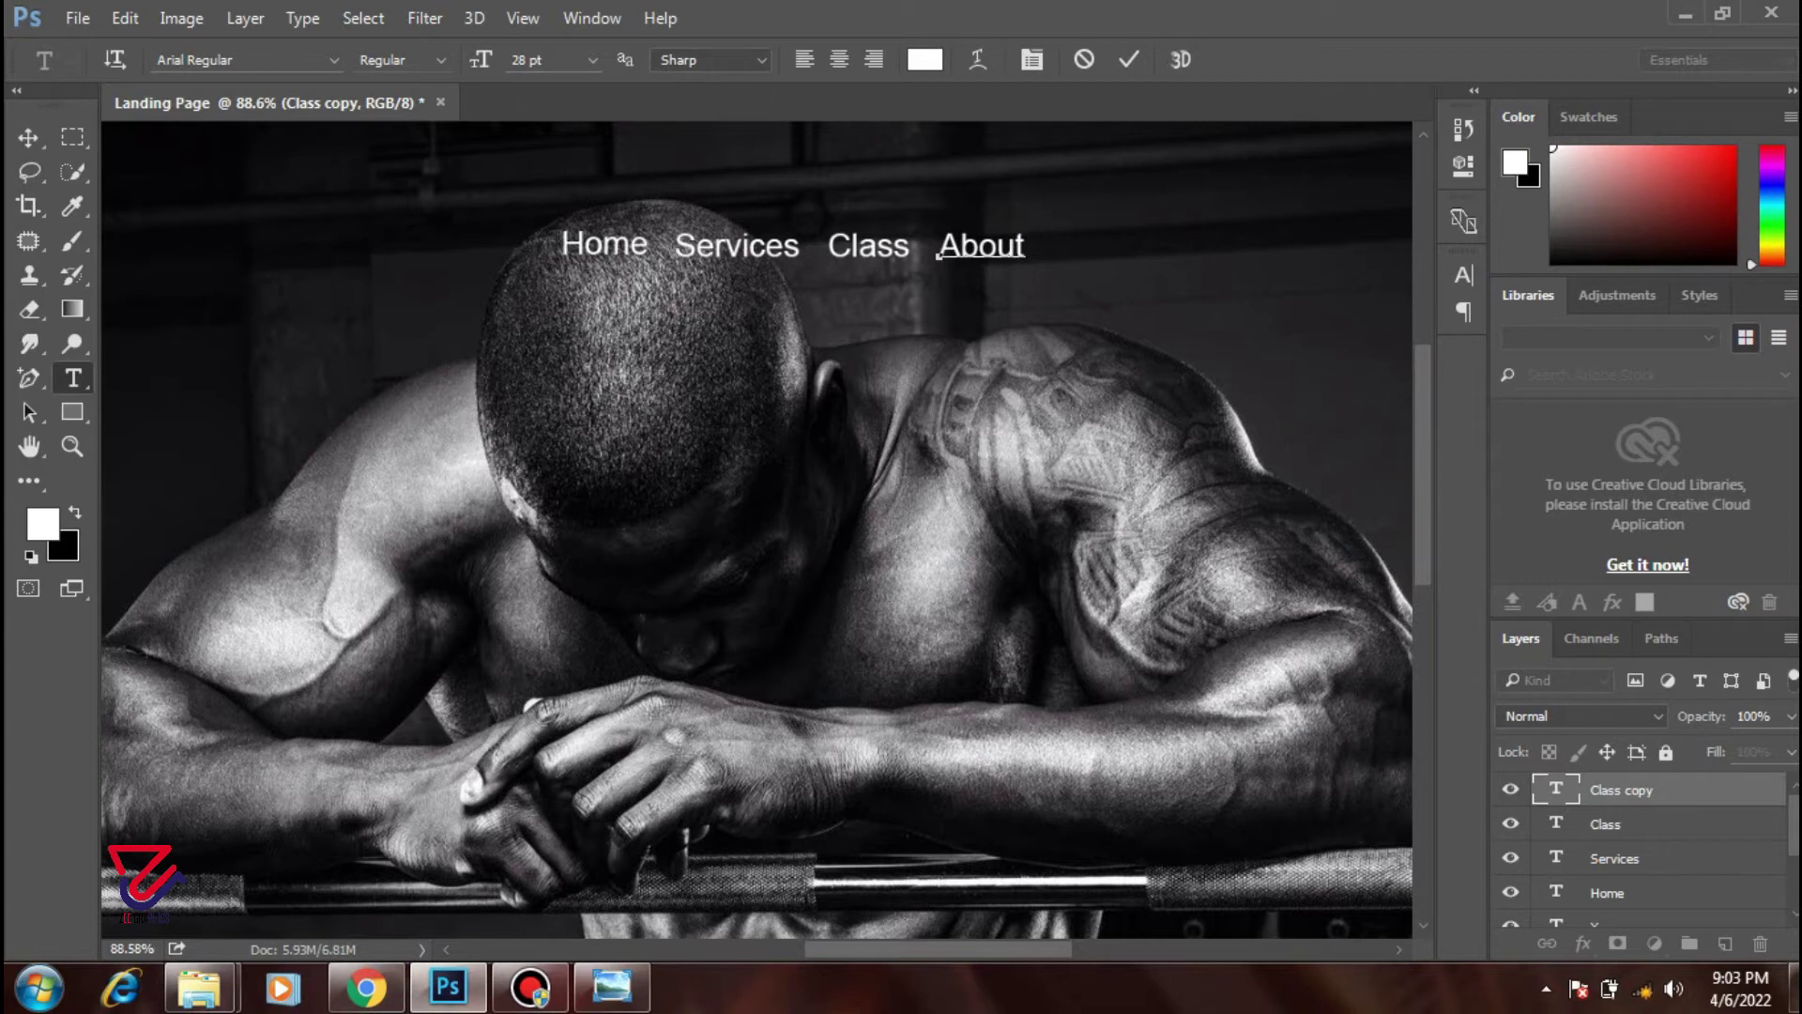
{"action": "type", "text": "Us"}
{"action": "left_click", "coordinate": [1129, 59]}
{"action": "key", "text": "v"}
- Turn on layer auto-select, then add a Pricing label to the right of About Us
{"action": "left_click", "coordinate": [102, 59]}
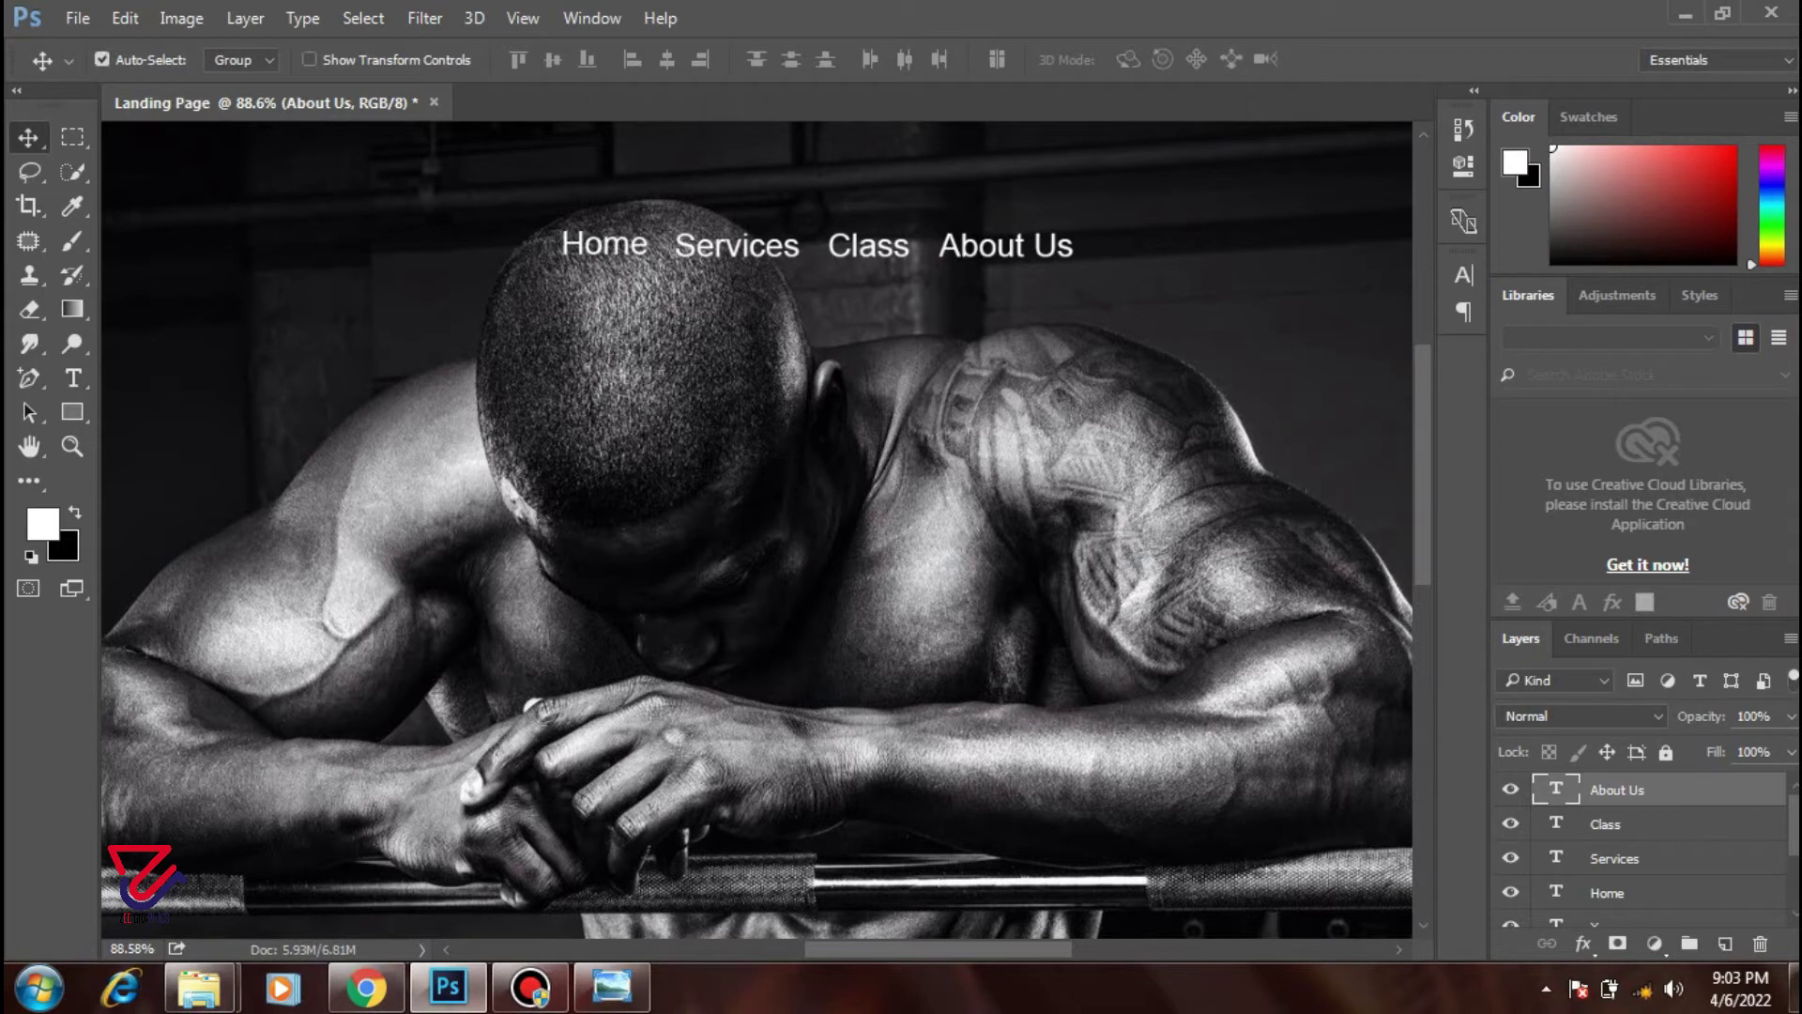
{"action": "key", "text": "ctrl+j"}
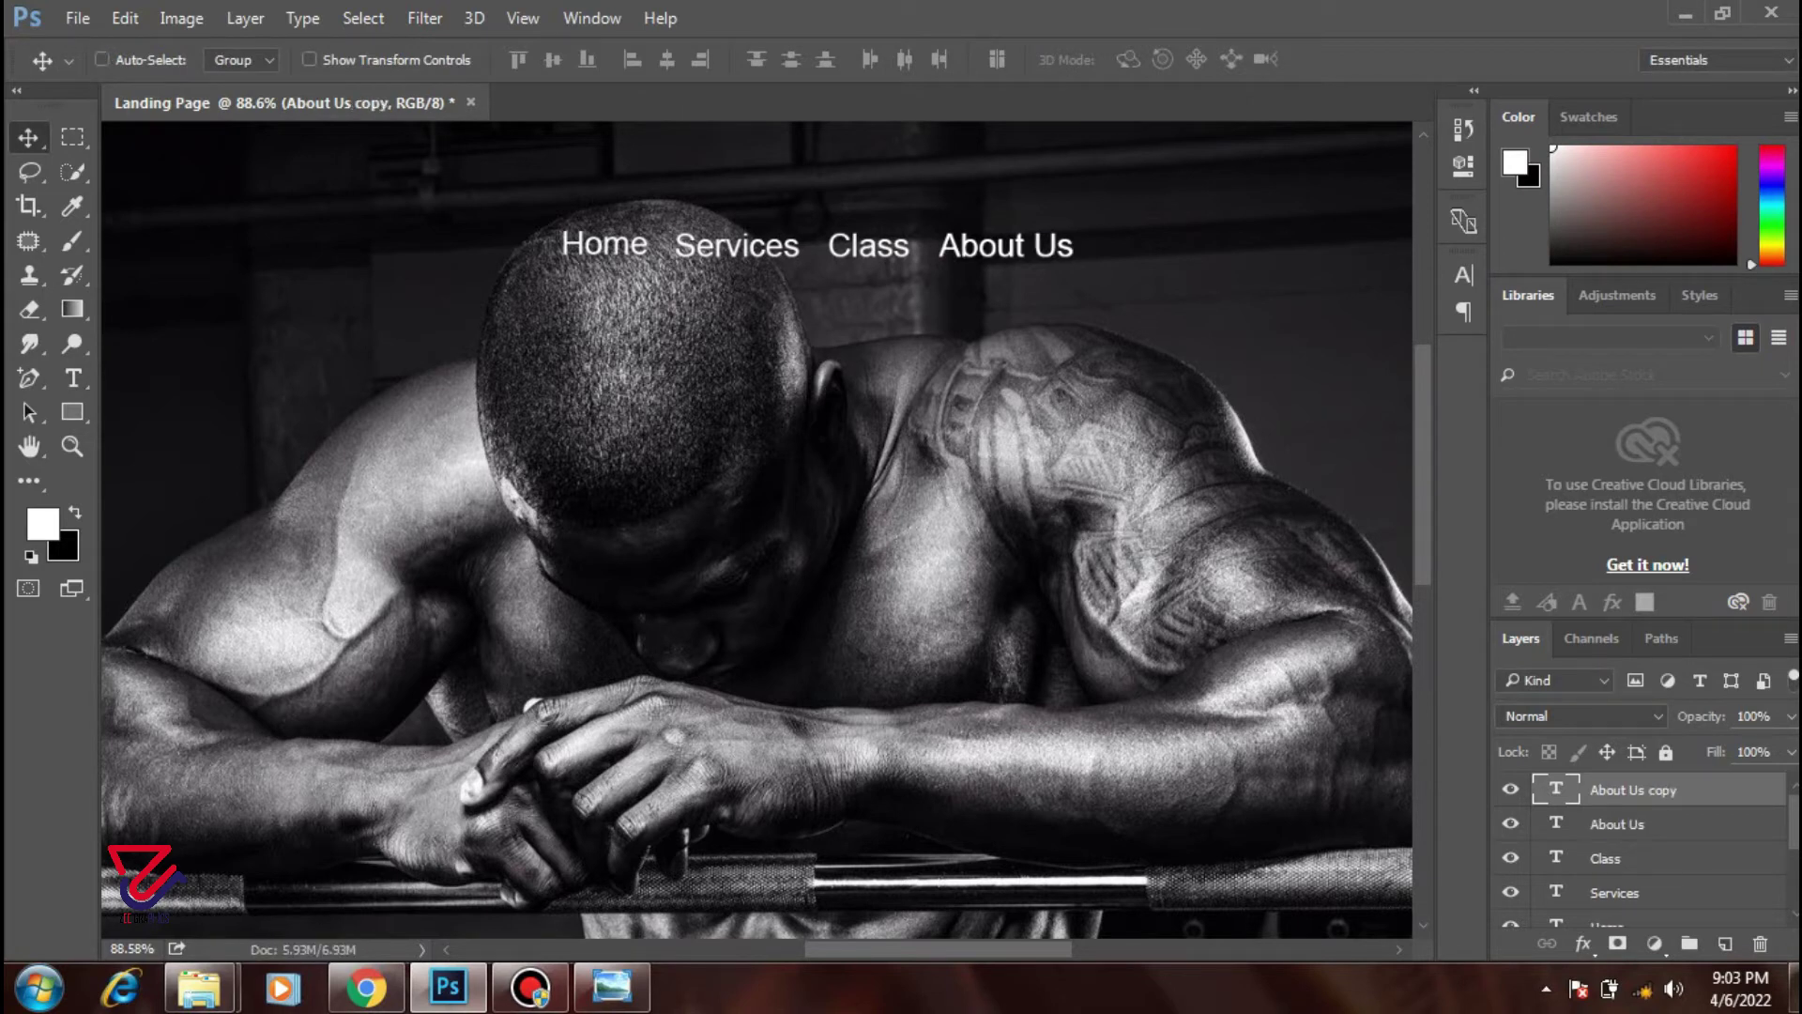
{"action": "left_click_drag", "start_coordinate": [1005, 246], "coordinate": [1169, 246]}
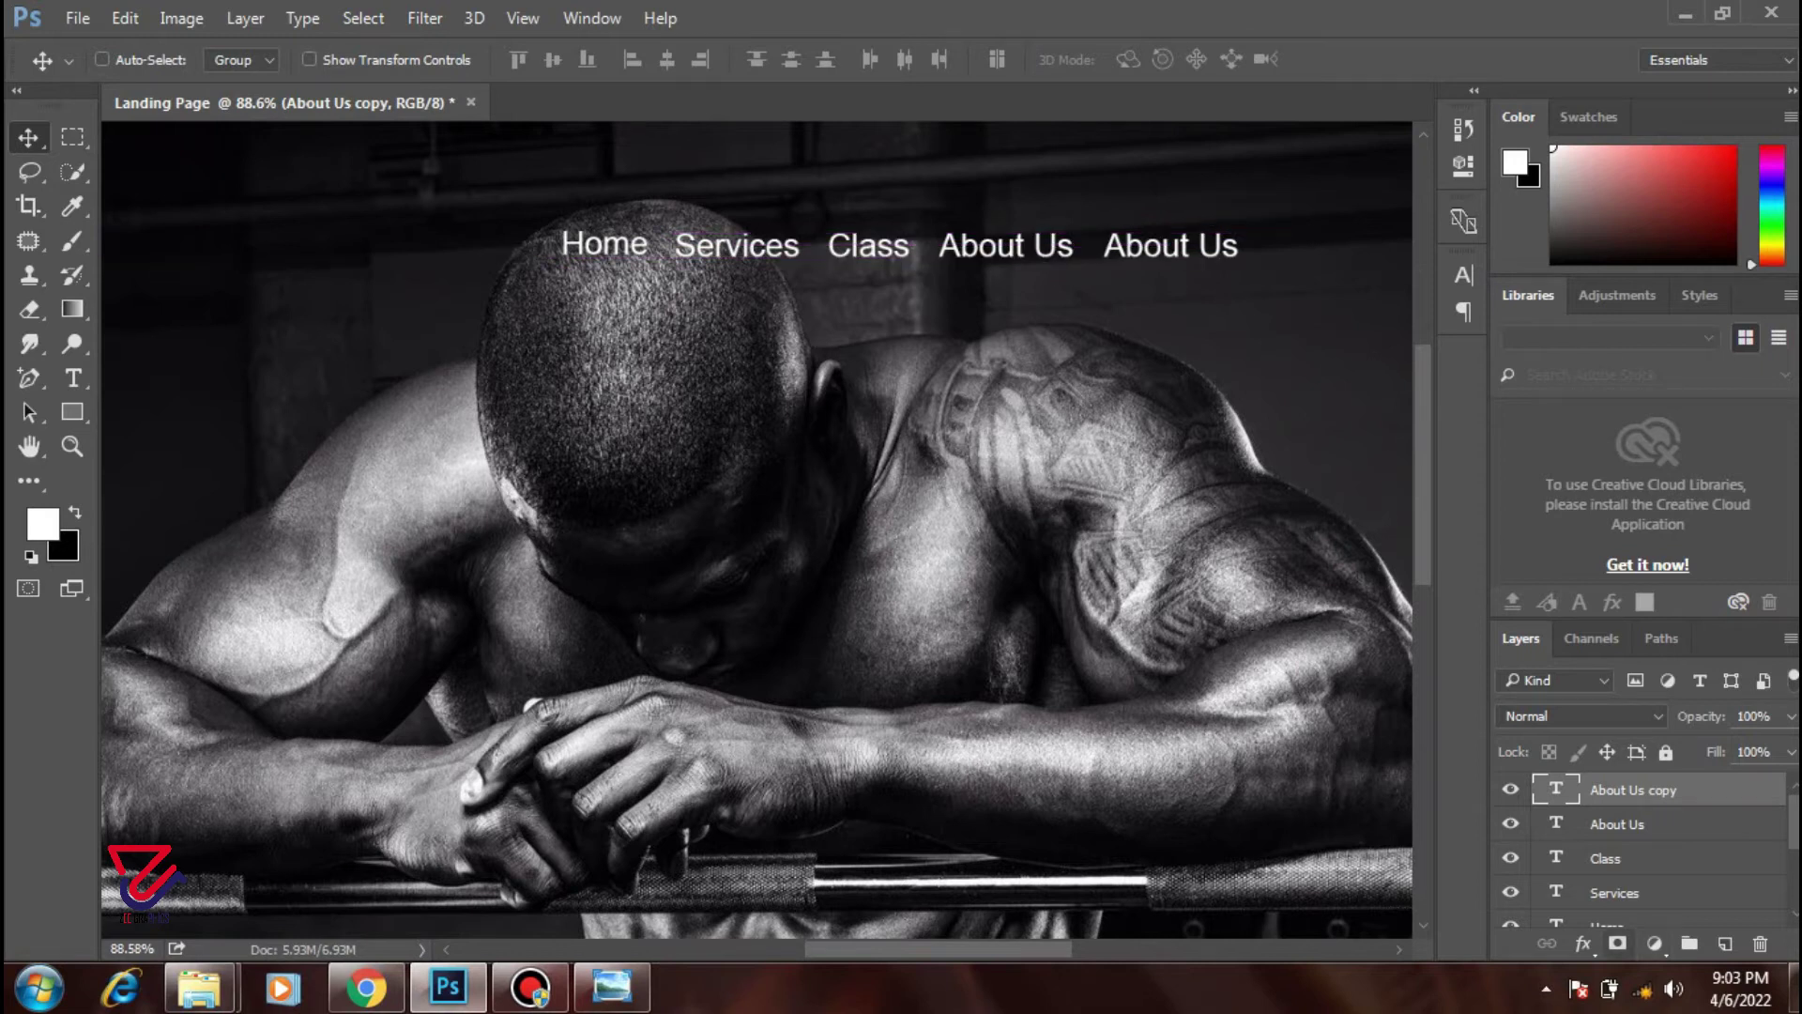
{"action": "scroll", "coordinate": [757, 539], "scroll_direction": "right", "scroll_amount": 1}
{"action": "scroll", "coordinate": [757, 540], "scroll_direction": "right", "scroll_amount": 1}
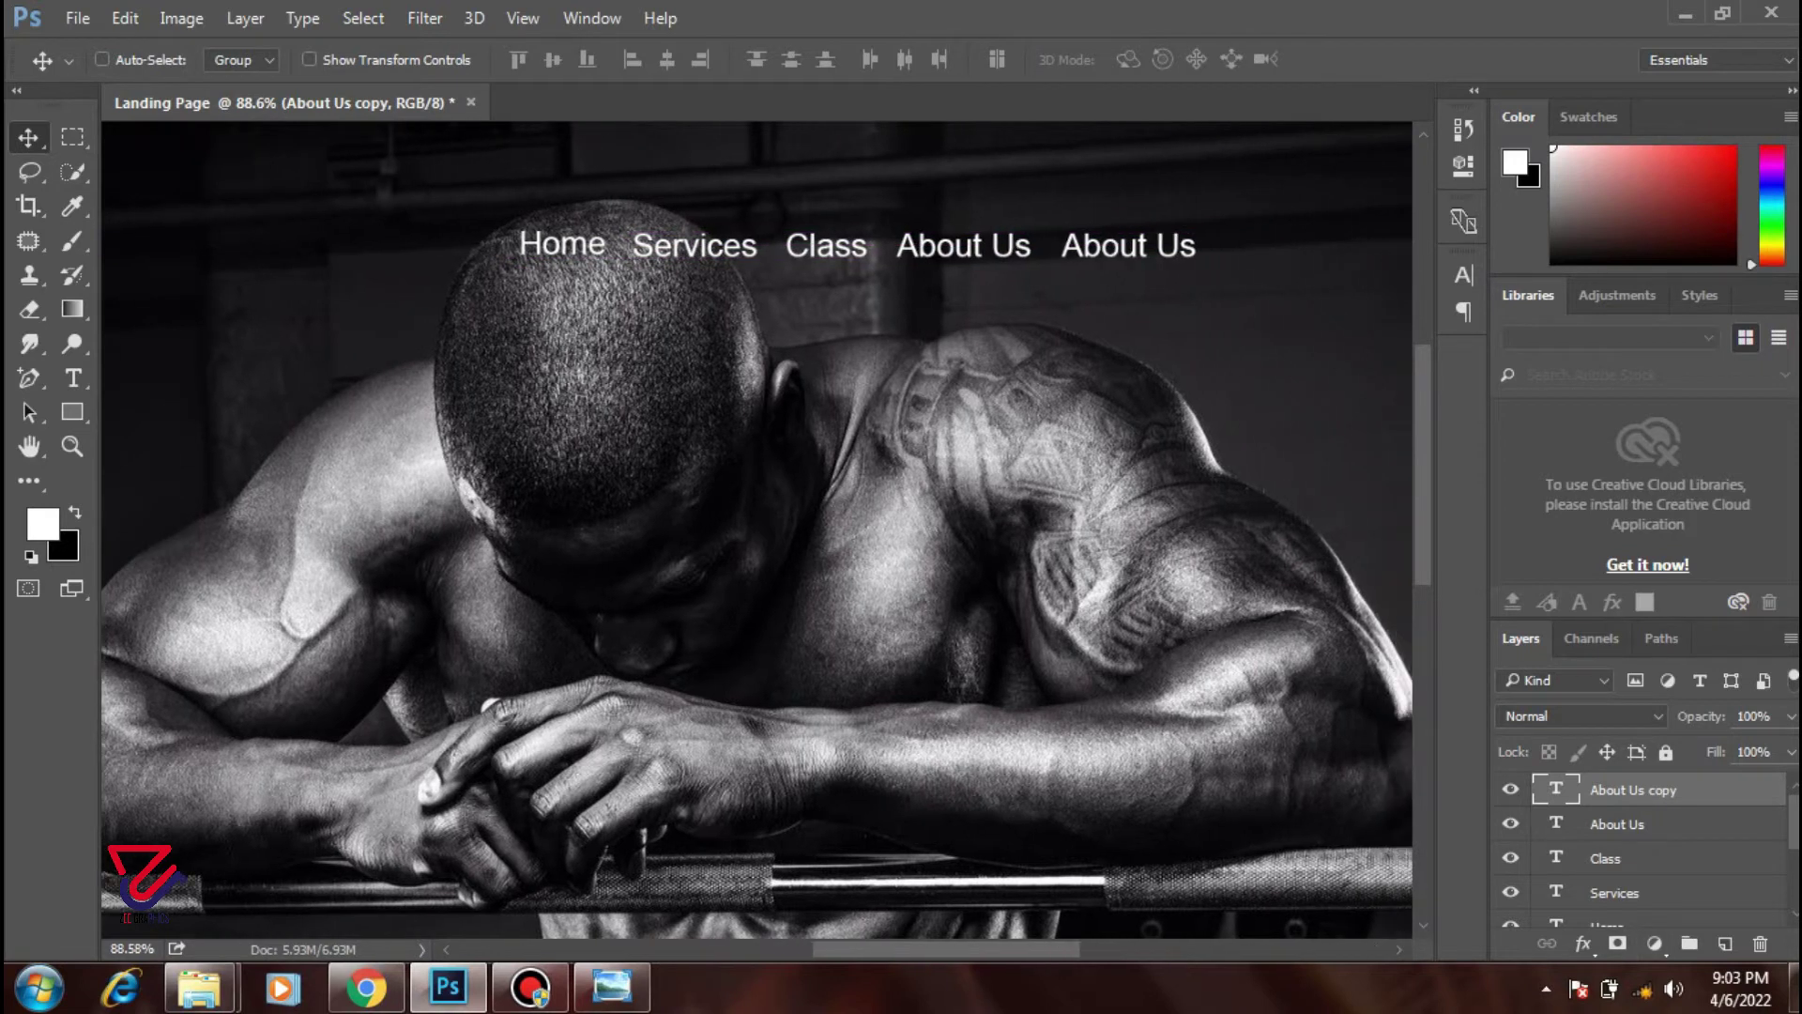
{"action": "scroll", "coordinate": [758, 540], "scroll_direction": "right", "scroll_amount": 1}
{"action": "scroll", "coordinate": [758, 539], "scroll_direction": "right", "scroll_amount": 1}
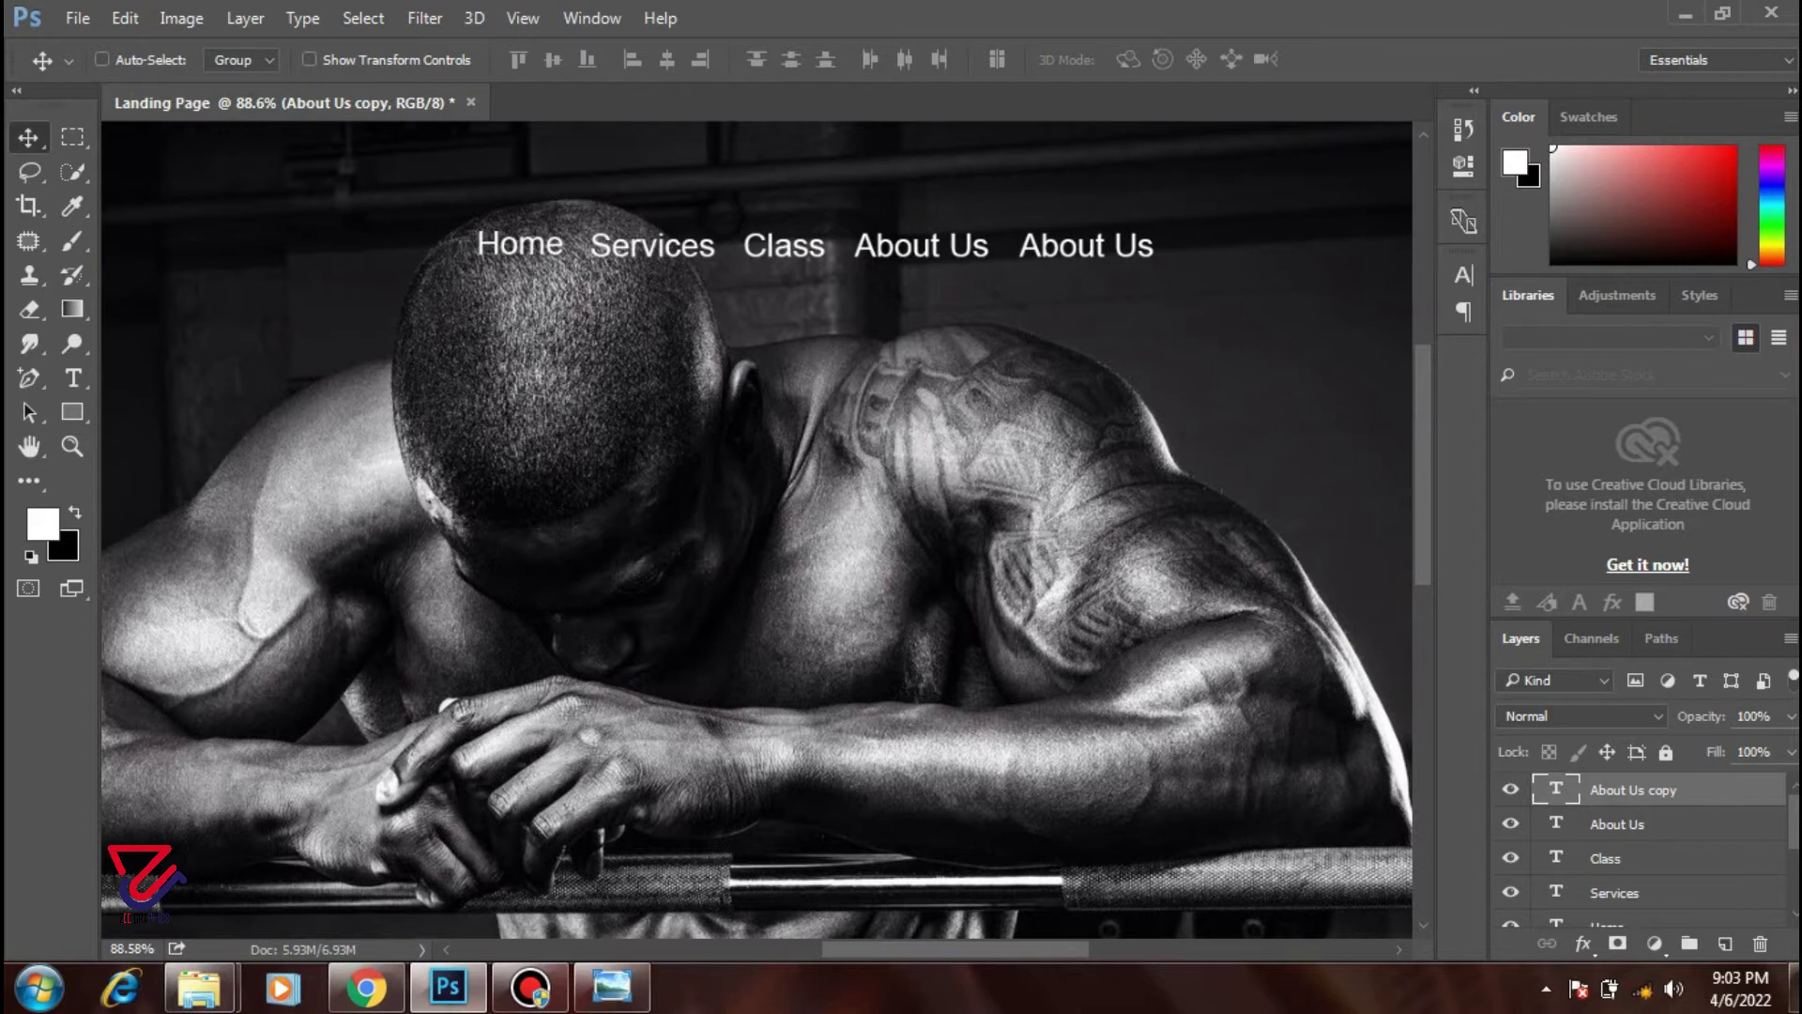
{"action": "key", "text": "t"}
{"action": "key", "text": "Return"}
{"action": "key", "text": "Right"}
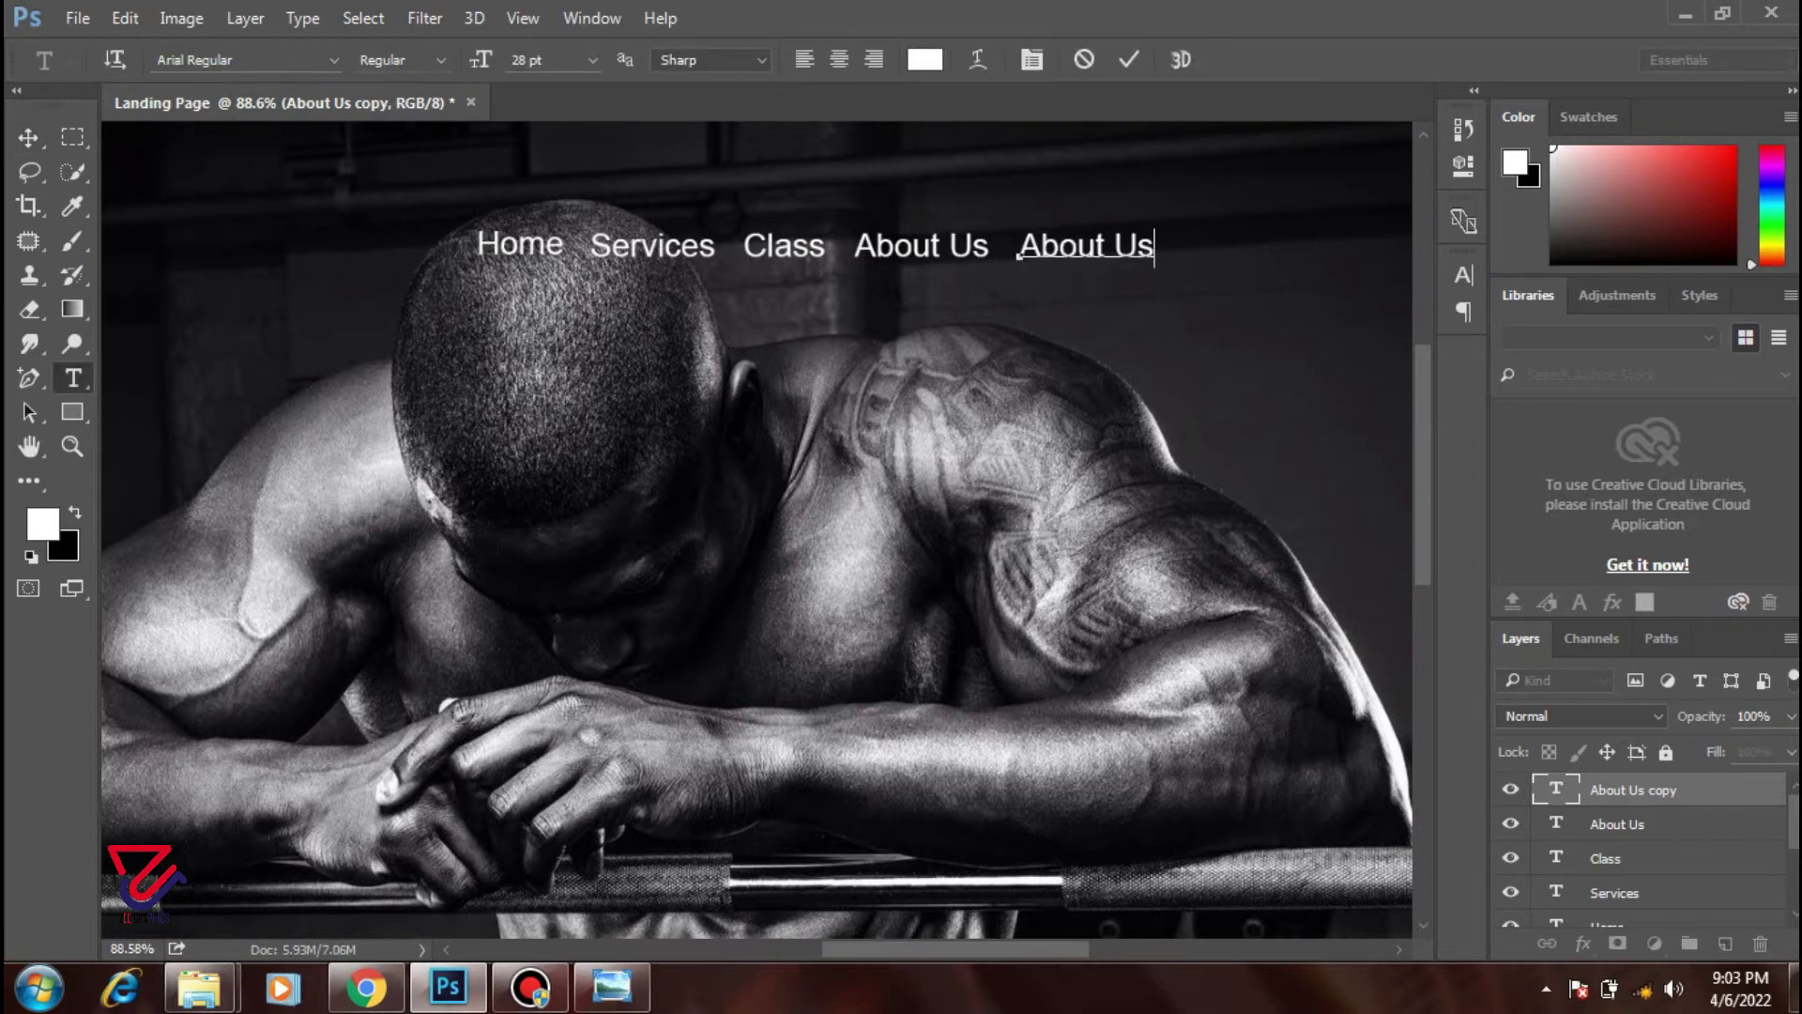
{"action": "key", "text": "BackSpace"}
{"action": "key", "text": "BackSpace"}
{"action": "key", "text": "BackSpace"}
{"action": "key", "text": "BackSpace"}
{"action": "key", "text": "BackSpace"}
{"action": "key", "text": "BackSpace"}
{"action": "key", "text": "BackSpace"}
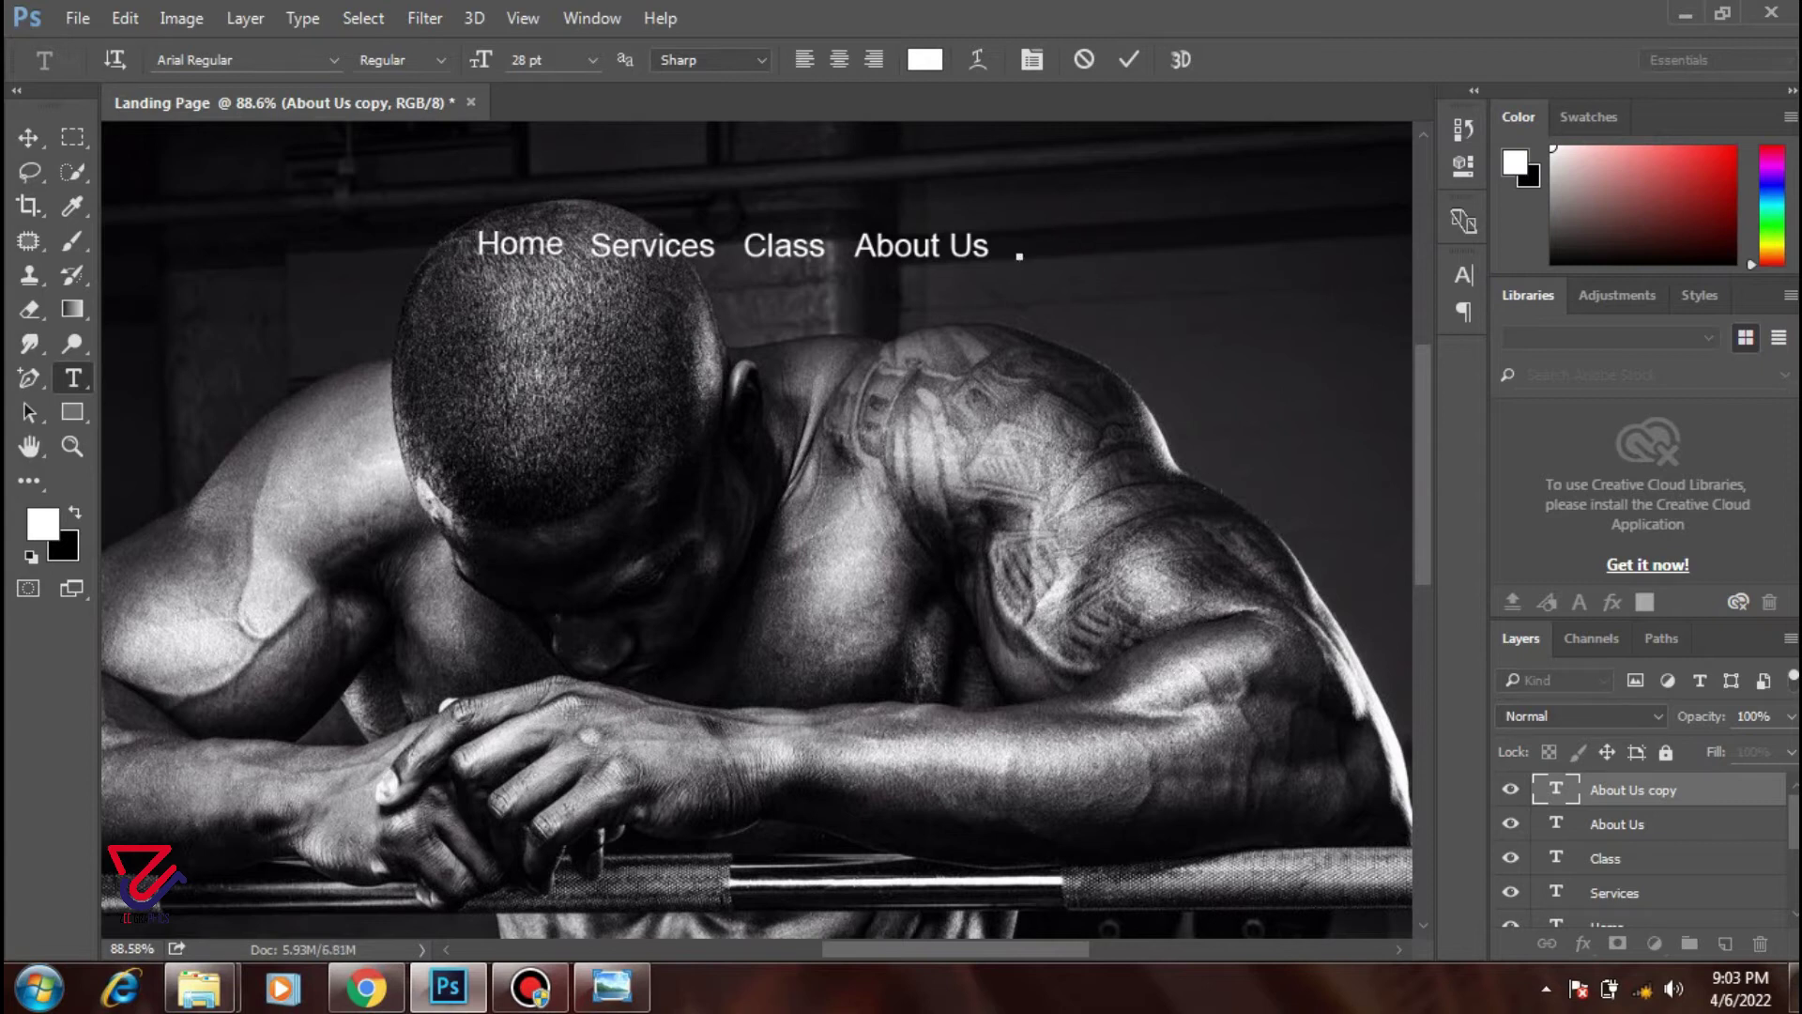
{"action": "type", "text": "Pricing"}
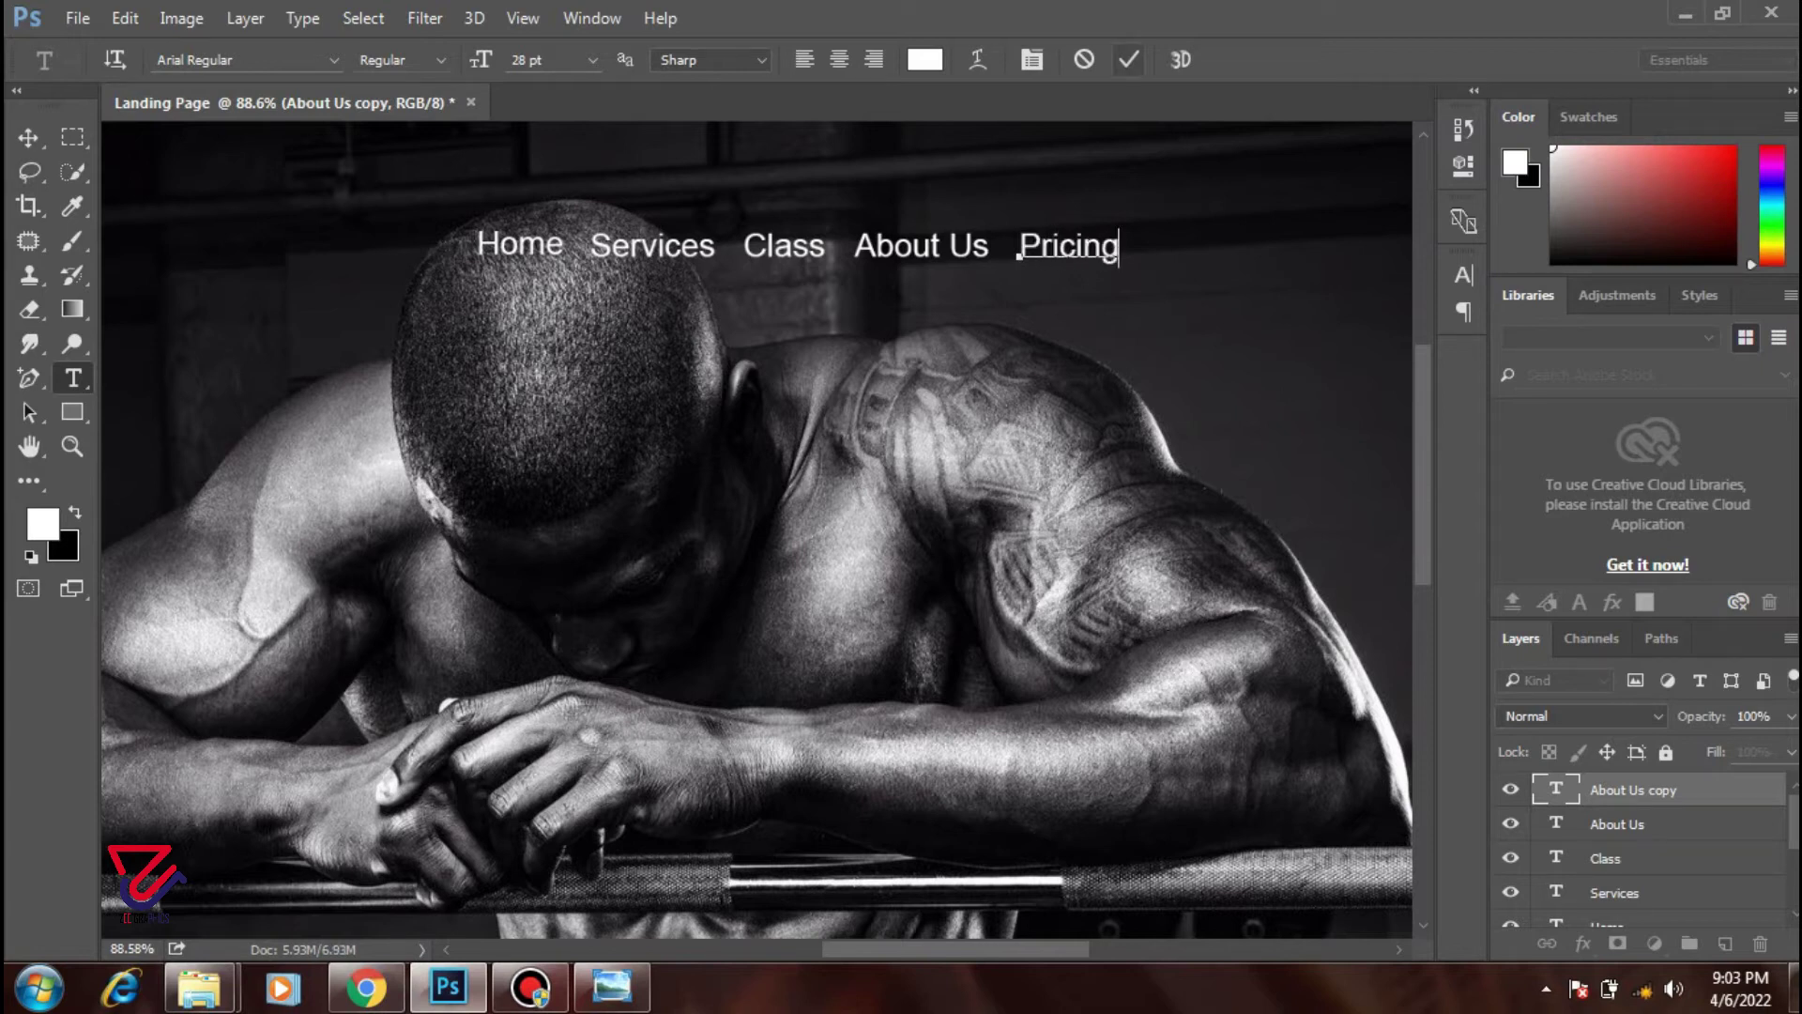
{"action": "key", "text": "ctrl+Return"}
{"action": "key", "text": "v"}
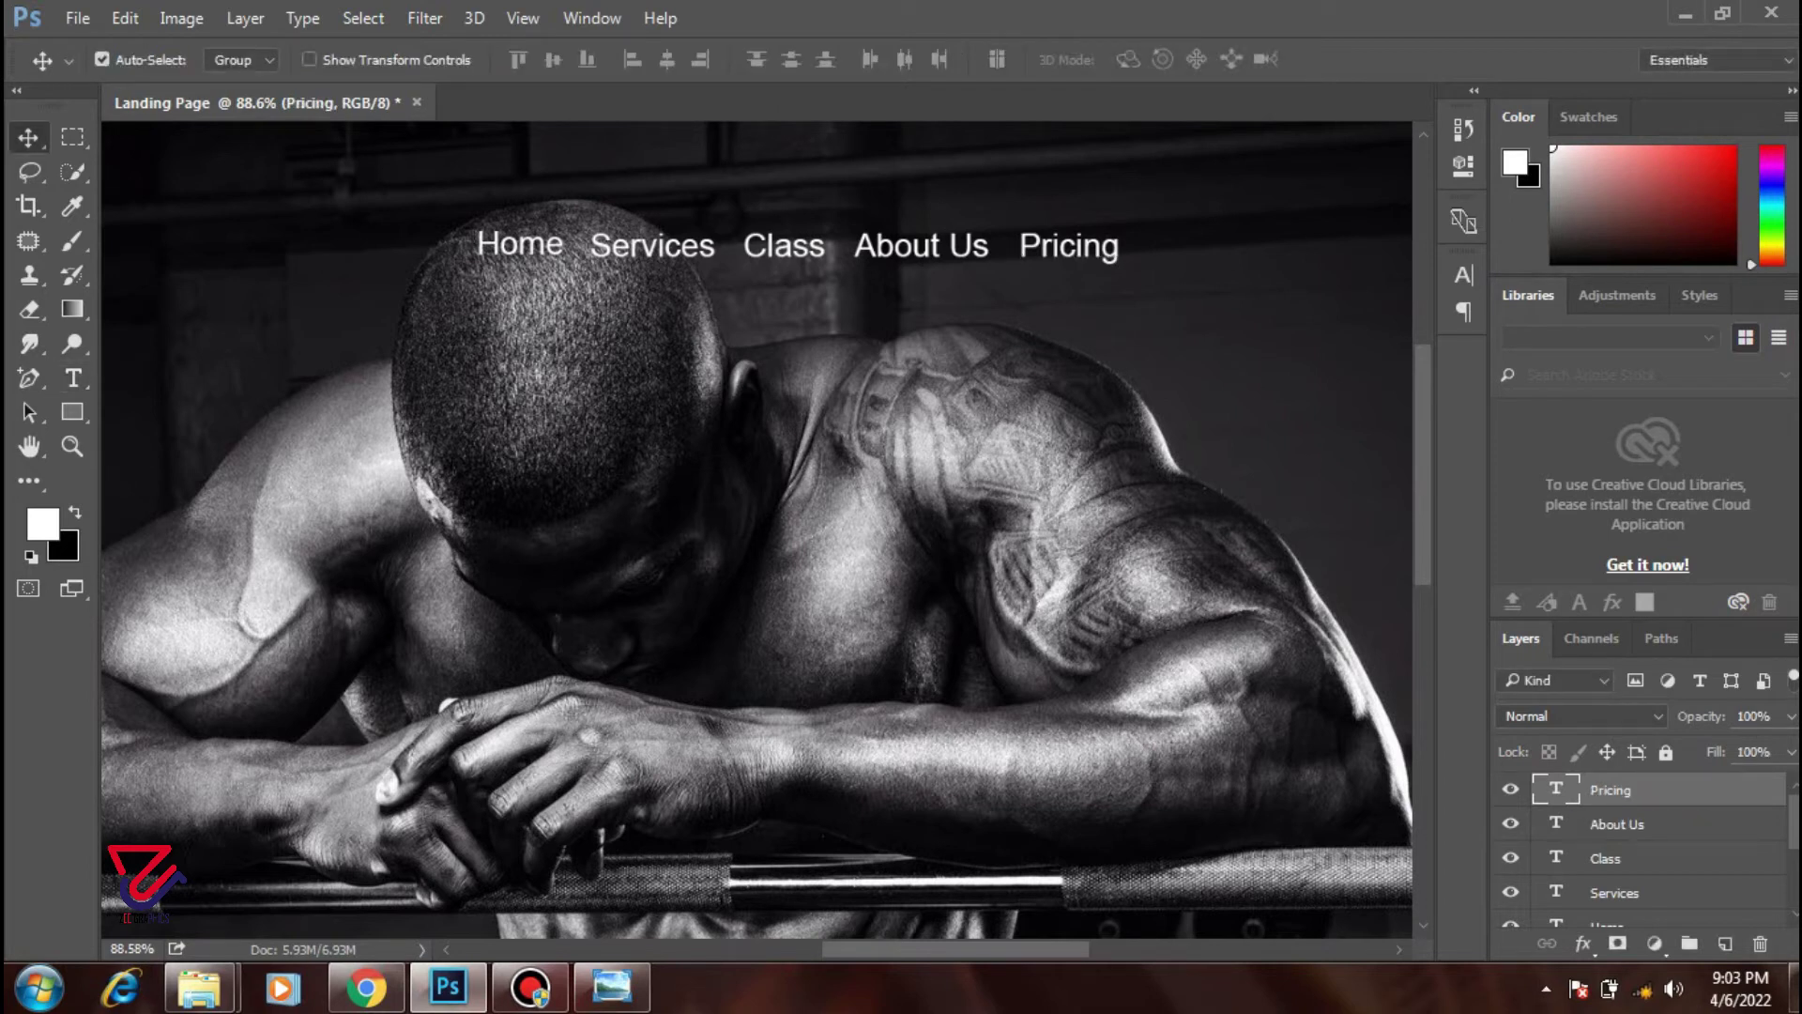
- Duplicate Pricing, move the copy right, retype it as Contact Us, and fit the page in view
{"action": "key", "text": "ctrl+j"}
{"action": "left_click_drag", "start_coordinate": [1070, 246], "coordinate": [1204, 246]}
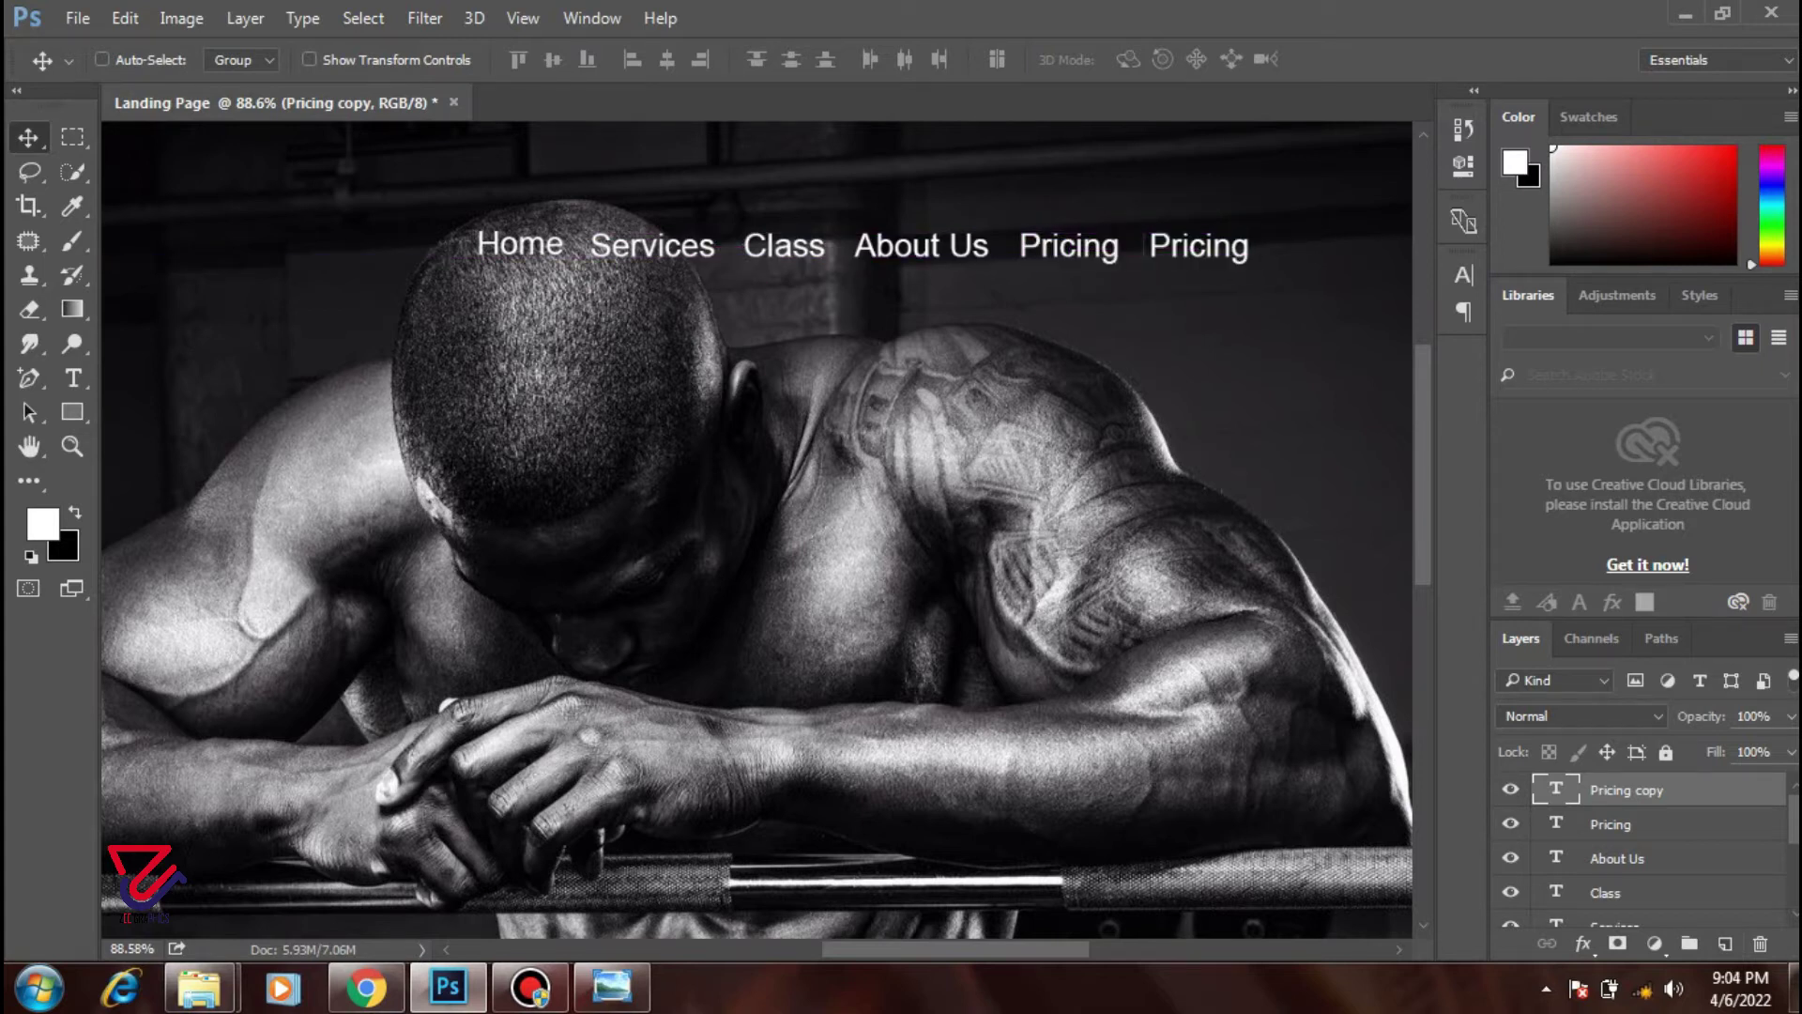
{"action": "double_click", "coordinate": [1211, 246]}
{"action": "left_click", "coordinate": [1233, 249]}
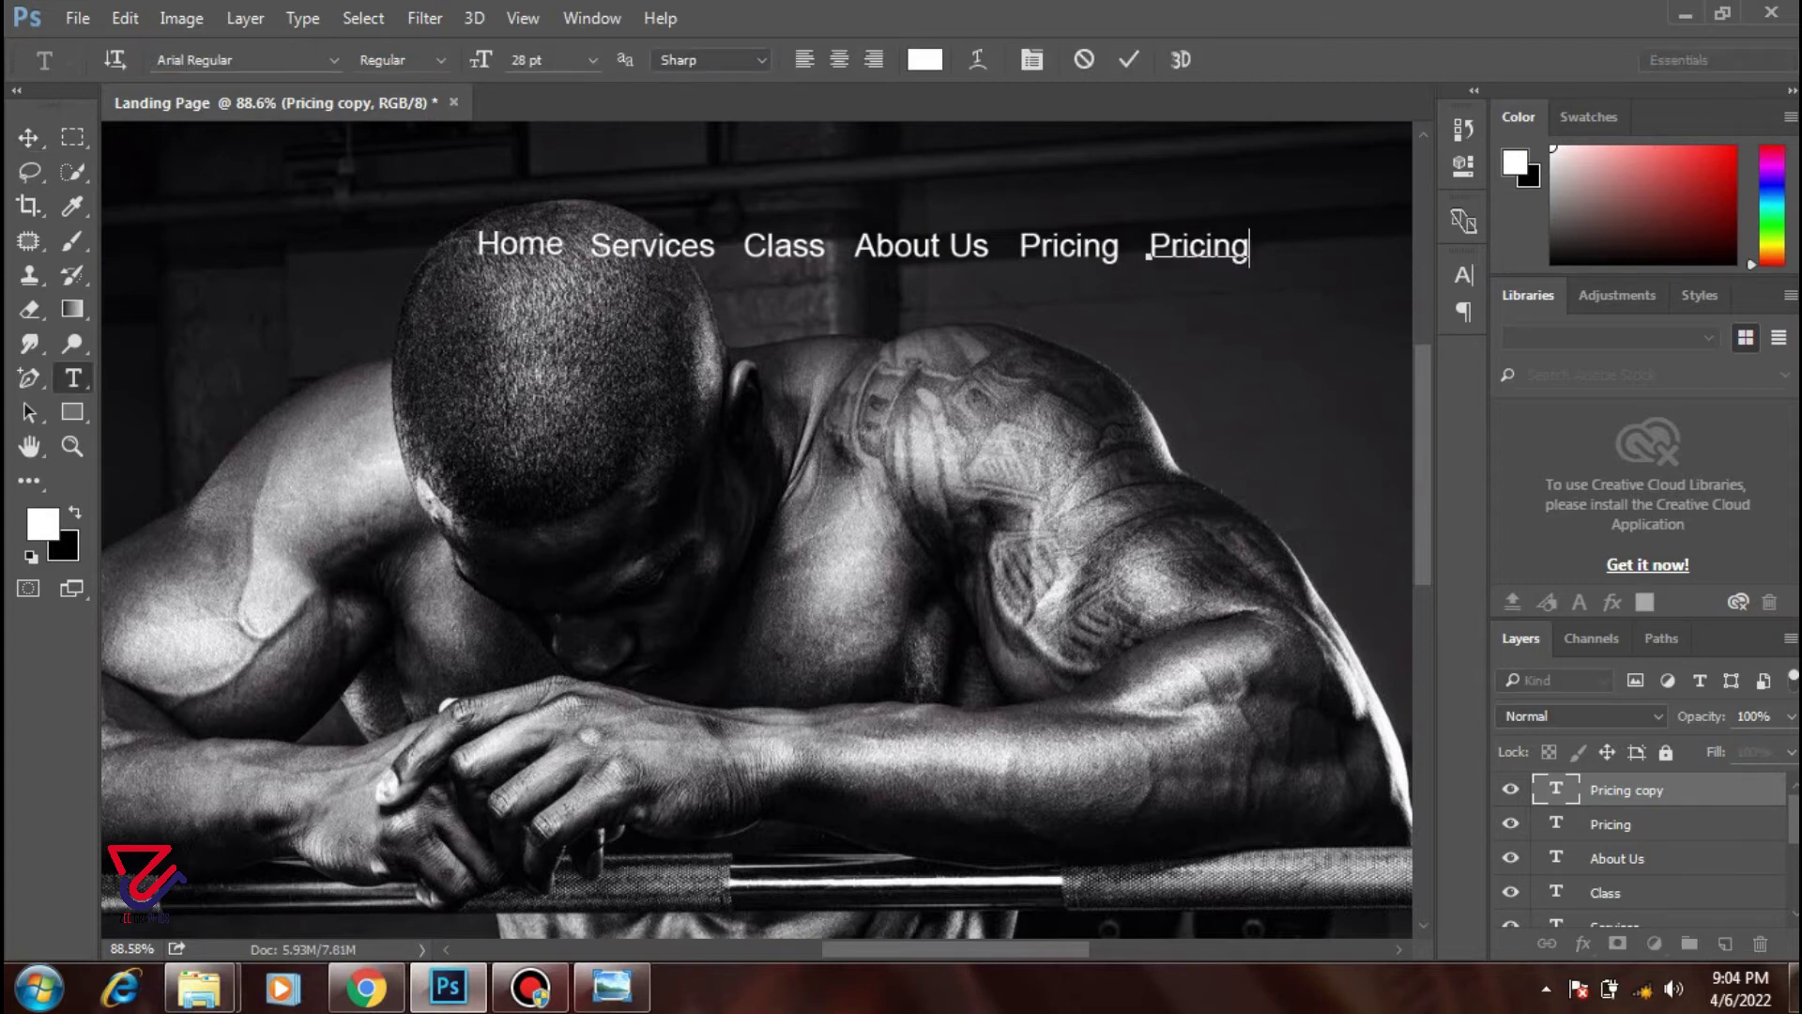
{"action": "key", "text": "Left"}
{"action": "key", "text": "Left"}
{"action": "key", "text": "Left"}
{"action": "key", "text": "Left"}
{"action": "key", "text": "Left"}
{"action": "key", "text": "Delete"}
{"action": "key", "text": "Delete"}
{"action": "key", "text": "Delete"}
{"action": "key", "text": "Delete"}
{"action": "key", "text": "Delete"}
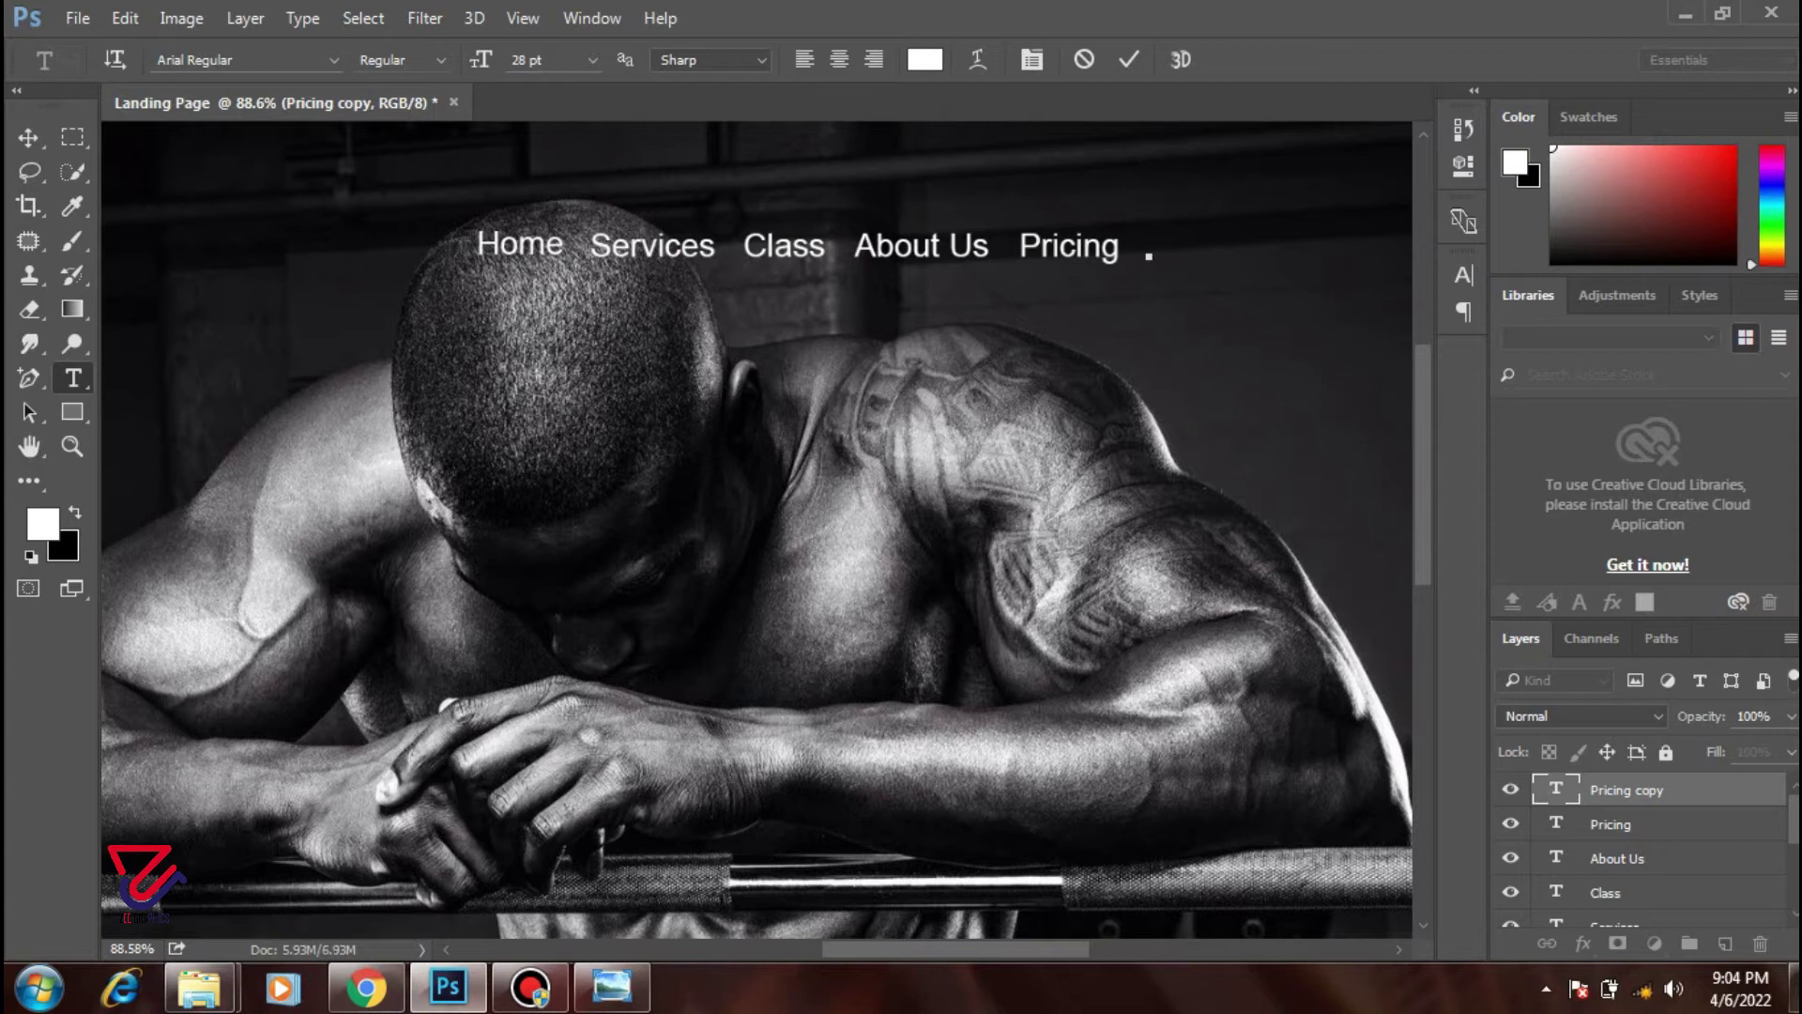
{"action": "type", "text": "Con"}
{"action": "type", "text": "tact"}
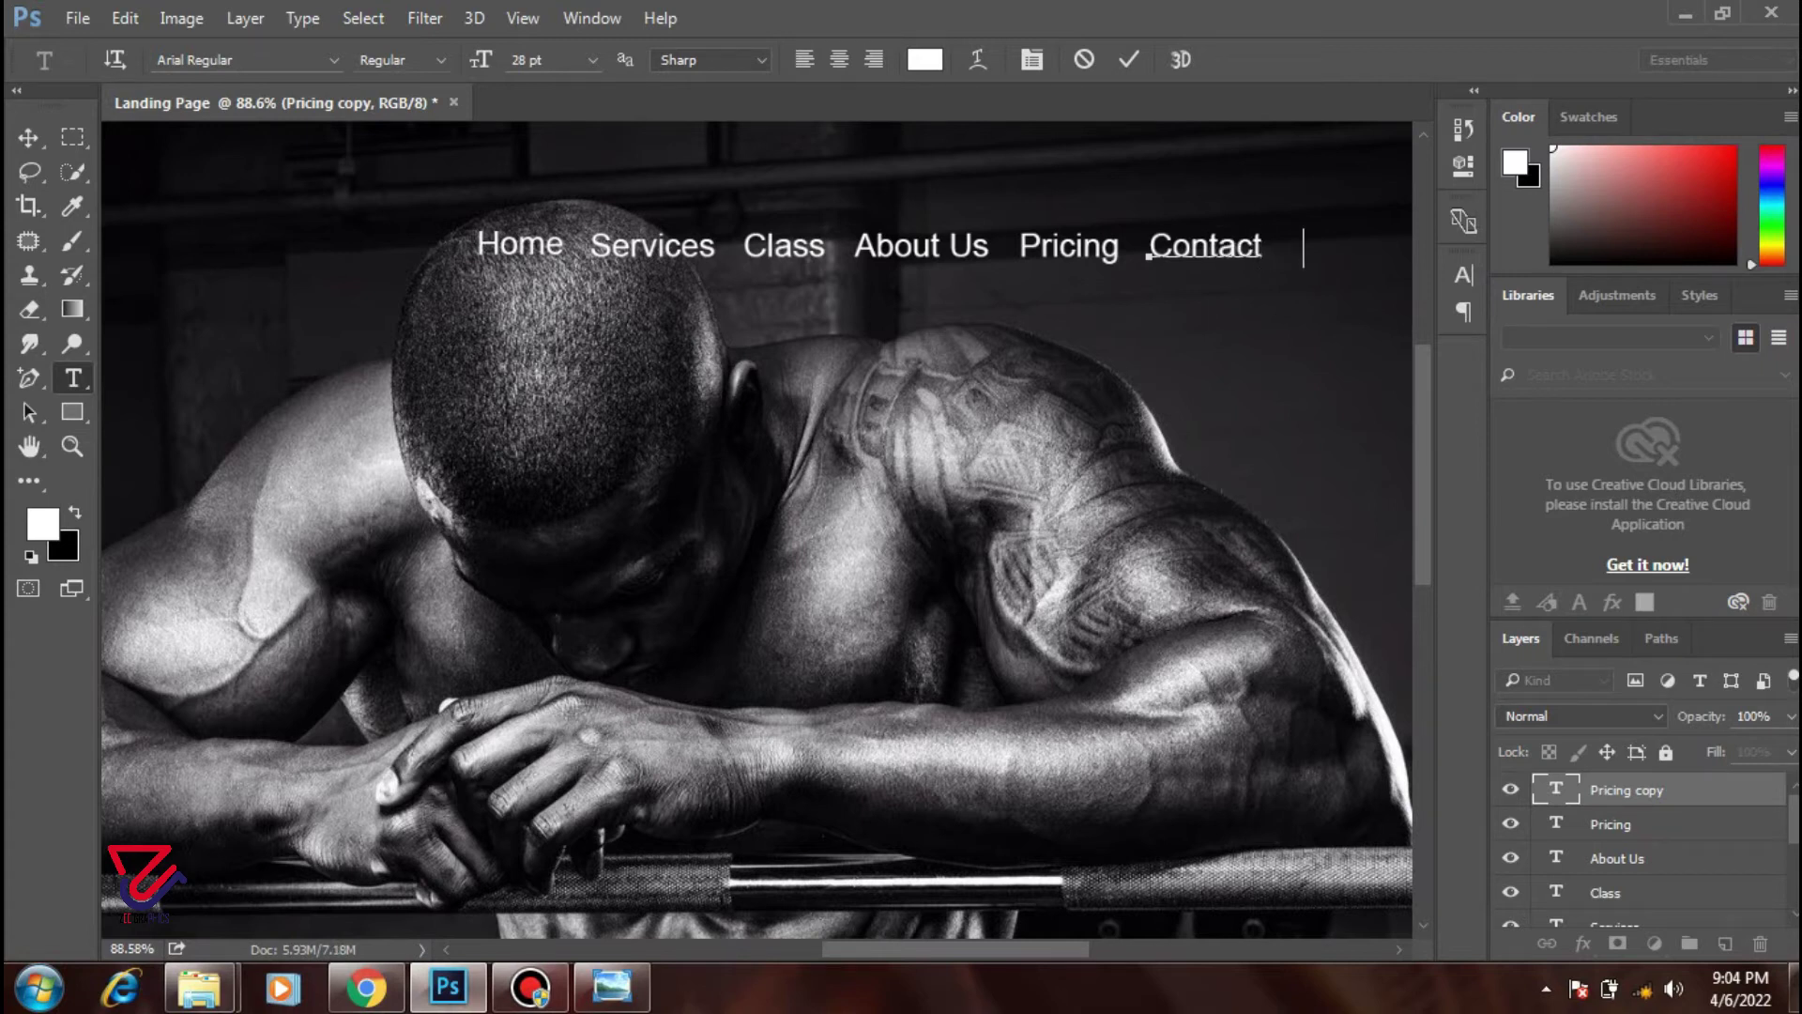
{"action": "key", "text": "shift+Left"}
{"action": "key", "text": "shift+Left"}
{"action": "key", "text": "shift+Left"}
{"action": "key", "text": "BackSpace"}
{"action": "type", "text": "Us"}
{"action": "key", "text": "ctrl+Return"}
{"action": "key", "text": "v"}
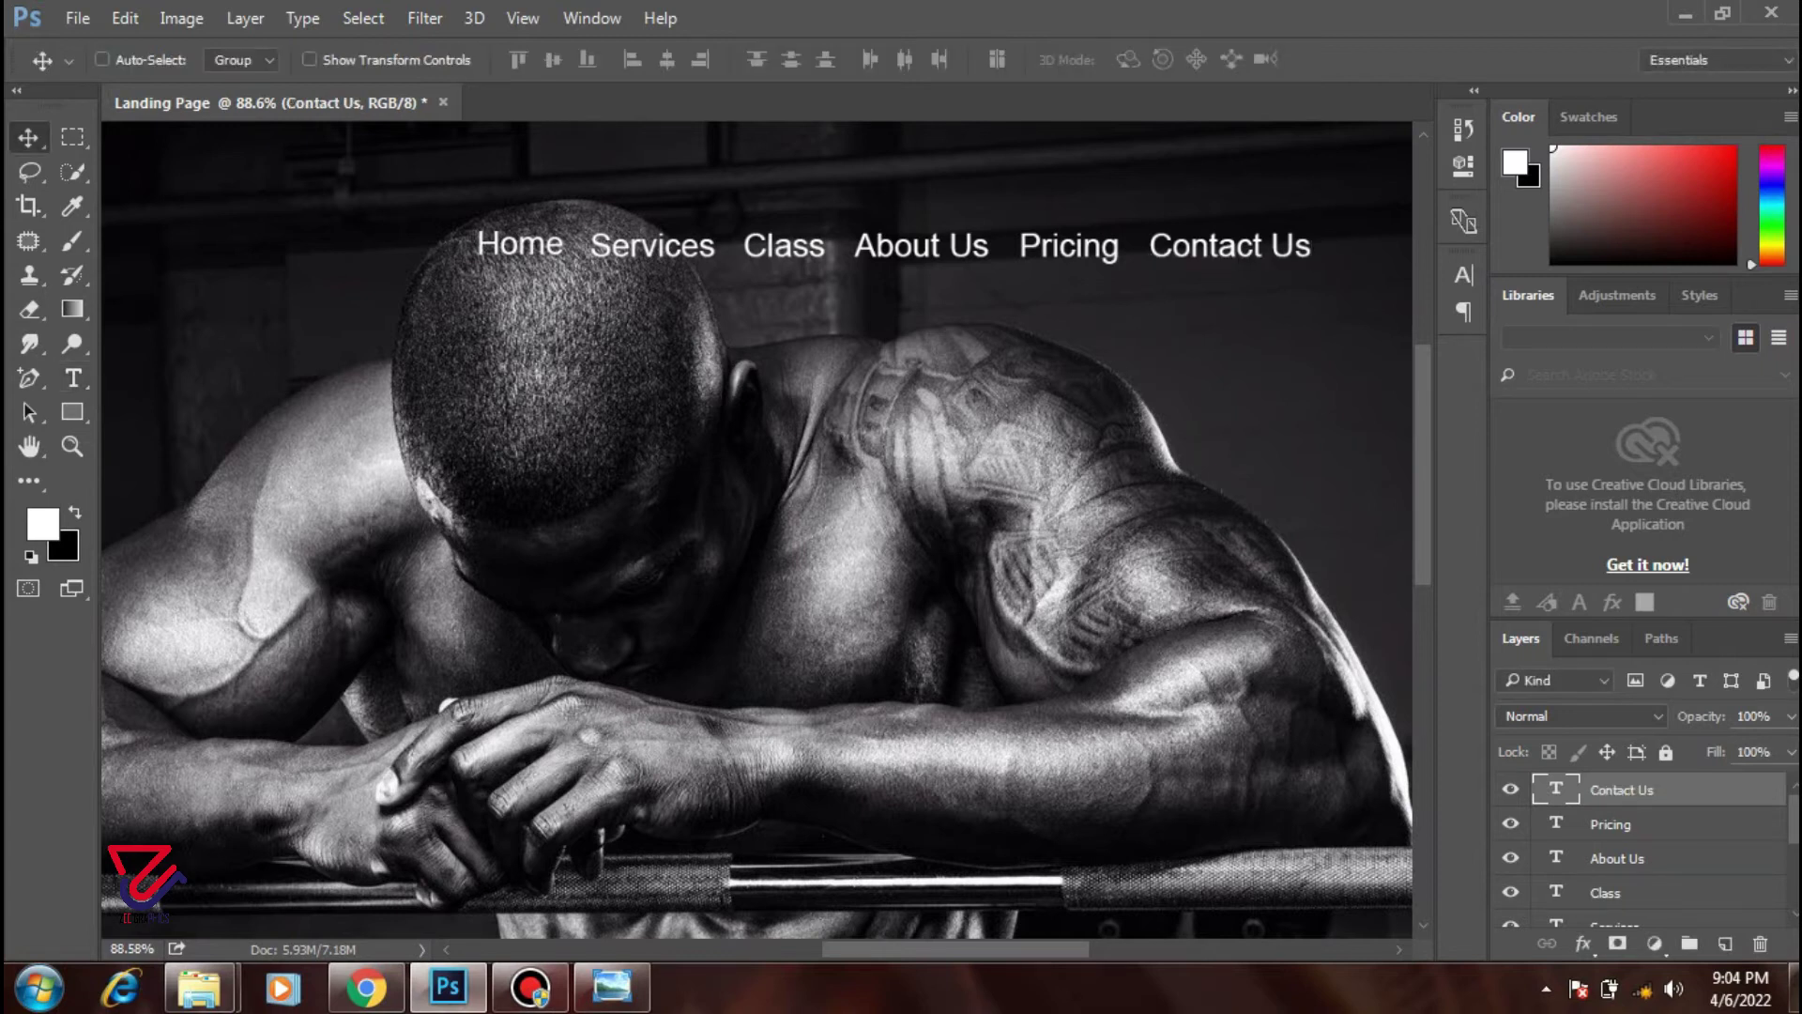
{"action": "key", "text": "ctrl+0"}
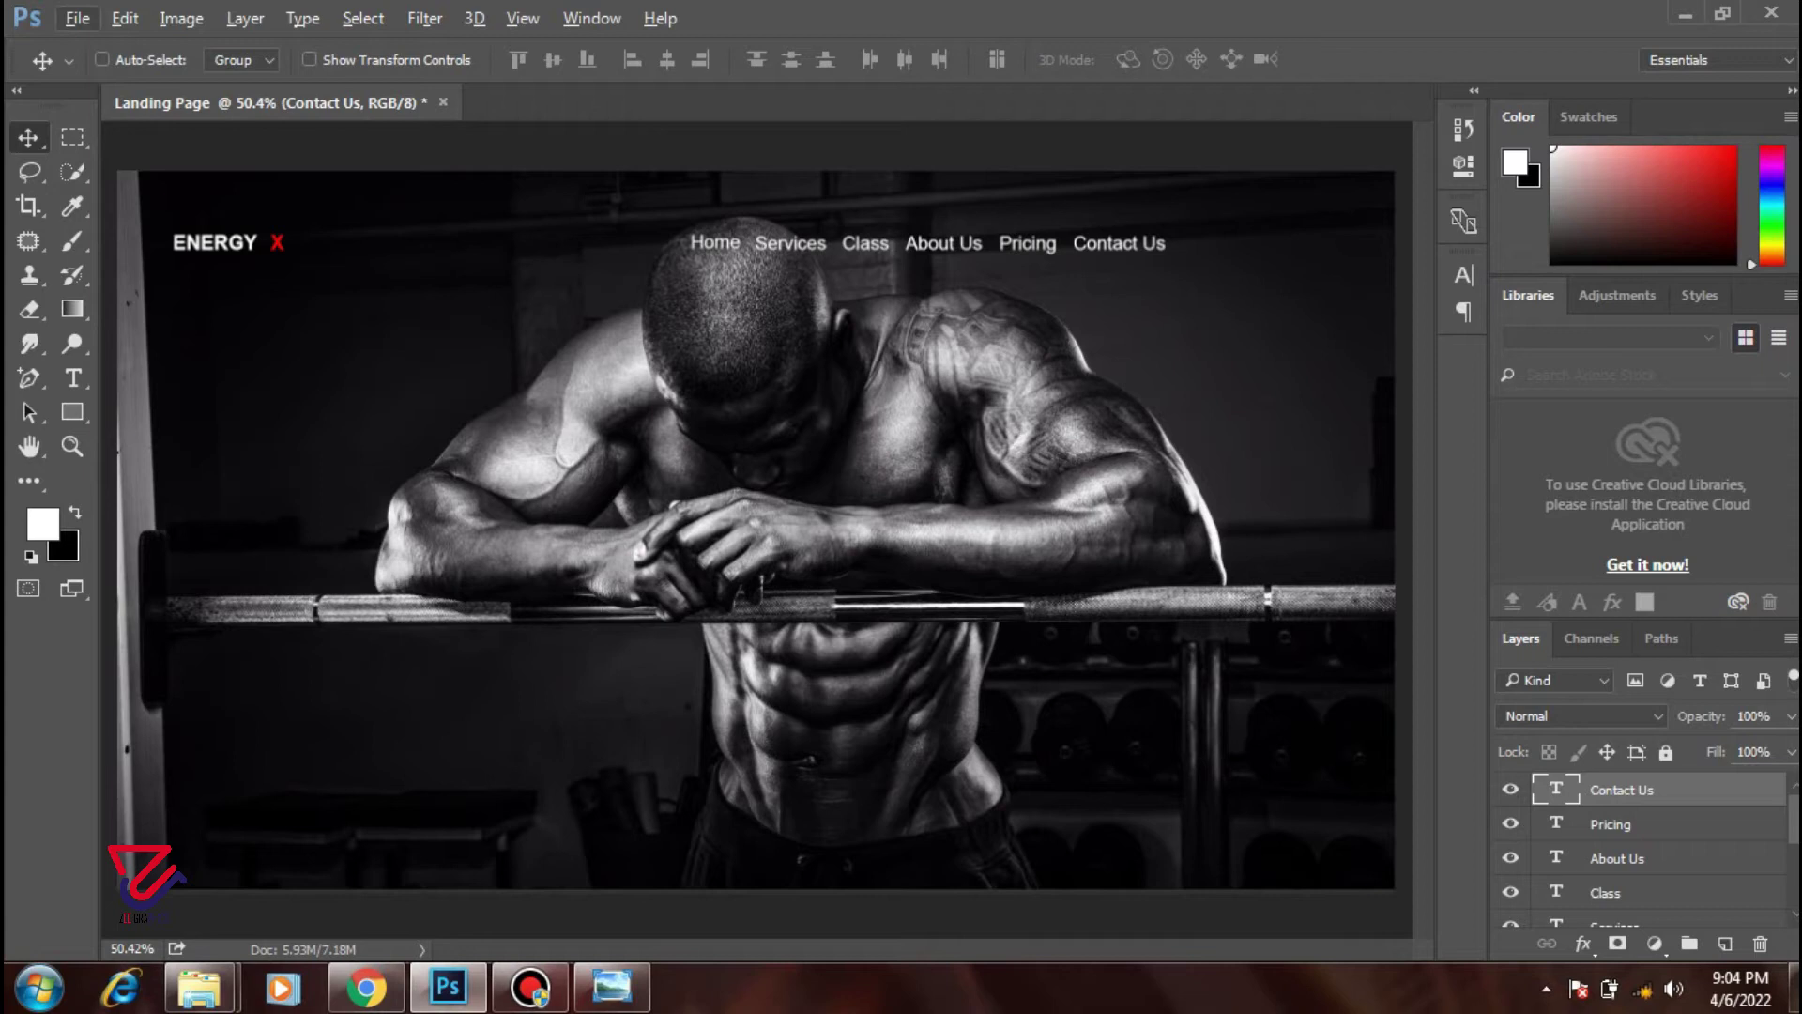
- Select the Home through Contact Us nav text layers together in the Layers panel
{"action": "scroll", "coordinate": [1643, 845], "scroll_direction": "down", "scroll_amount": 1}
{"action": "scroll", "coordinate": [1643, 845], "scroll_direction": "down", "scroll_amount": 1}
{"action": "scroll", "coordinate": [1643, 845], "scroll_direction": "down", "scroll_amount": 1}
{"action": "left_click", "coordinate": [1607, 858]}
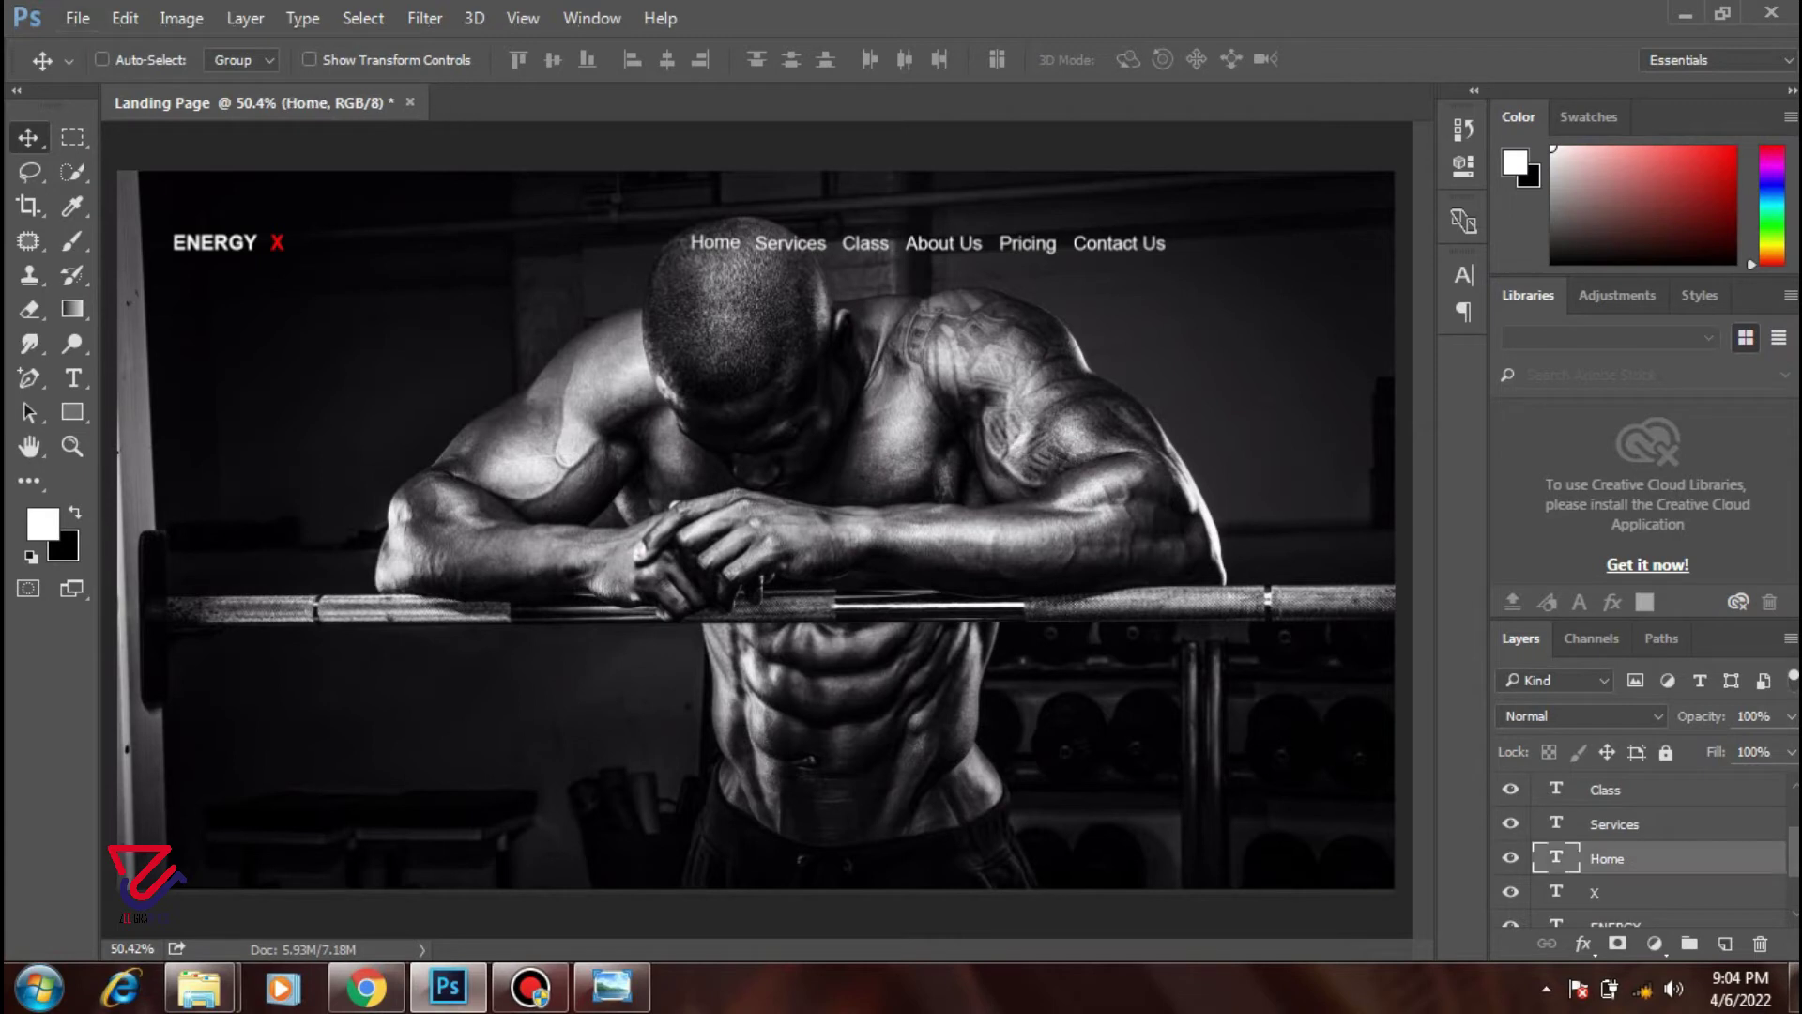
{"action": "scroll", "coordinate": [1643, 845], "scroll_direction": "up", "scroll_amount": 1}
{"action": "scroll", "coordinate": [1643, 845], "scroll_direction": "up", "scroll_amount": 2}
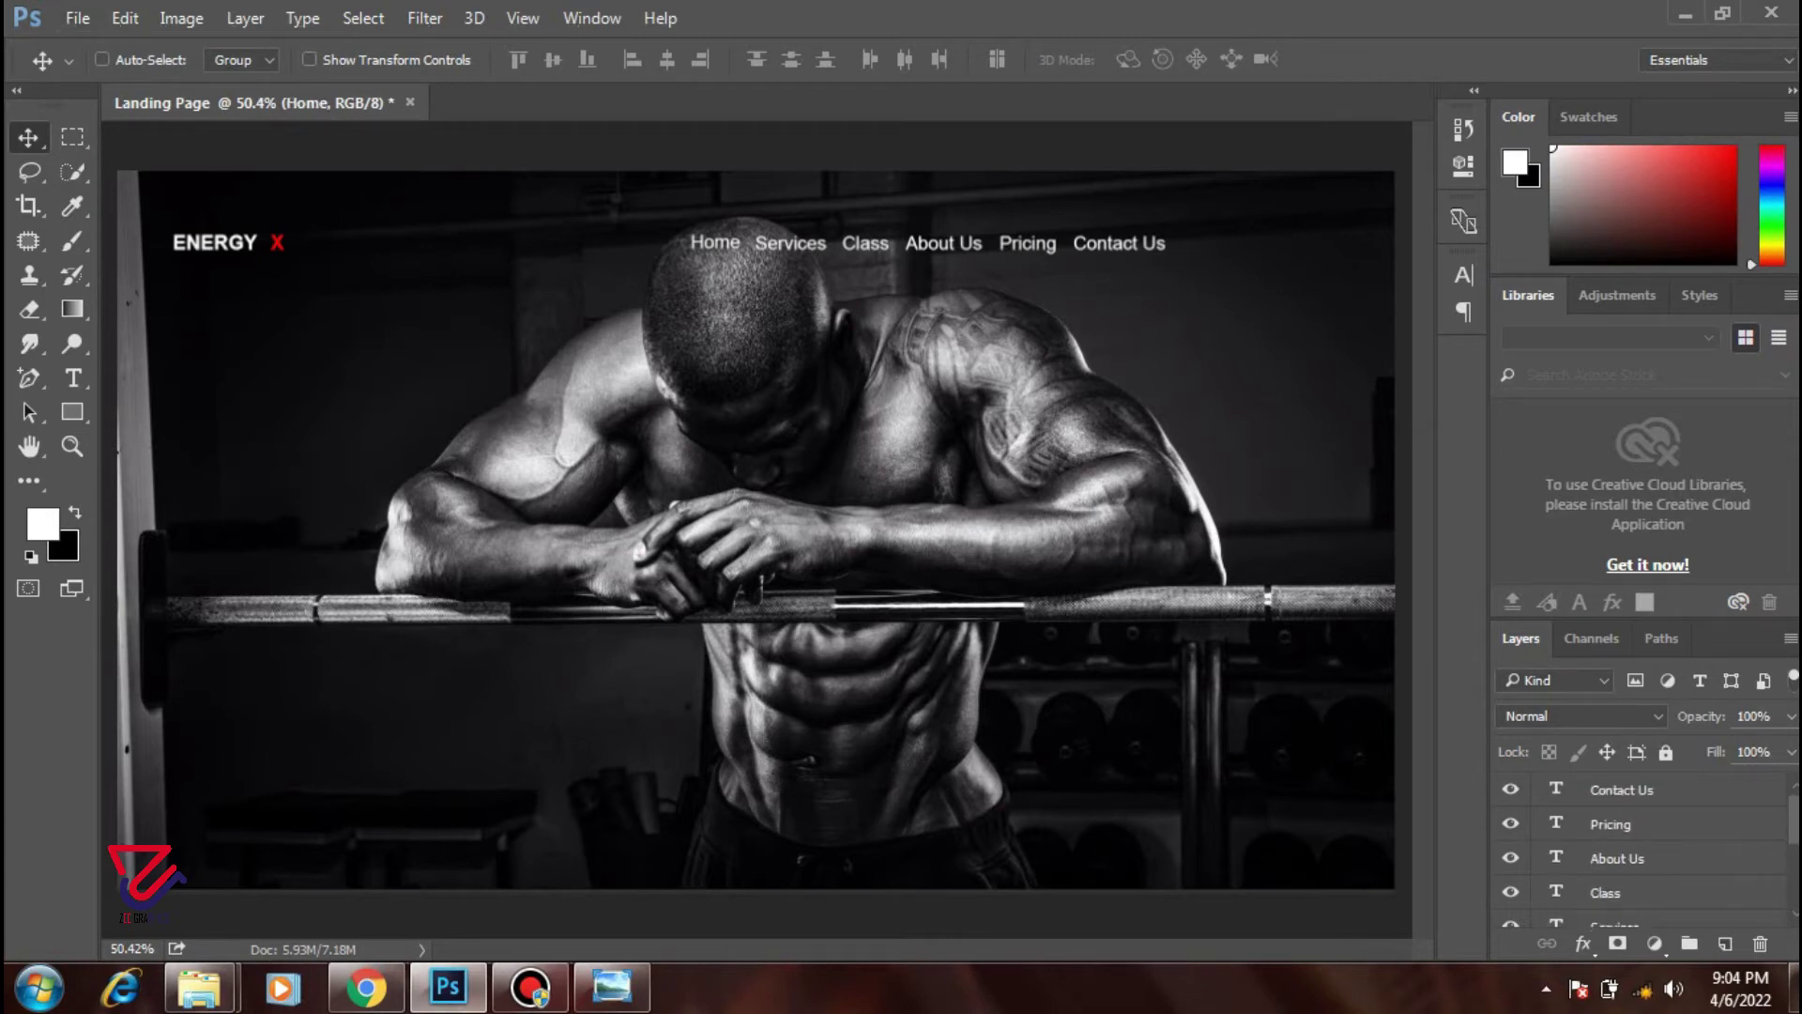
{"action": "left_click", "coordinate": [1621, 789], "text": "shift"}
- Drag the nav block along the smart guide until it sits level with the ENERGY X logo
{"action": "left_click_drag", "start_coordinate": [948, 225], "coordinate": [1126, 221]}
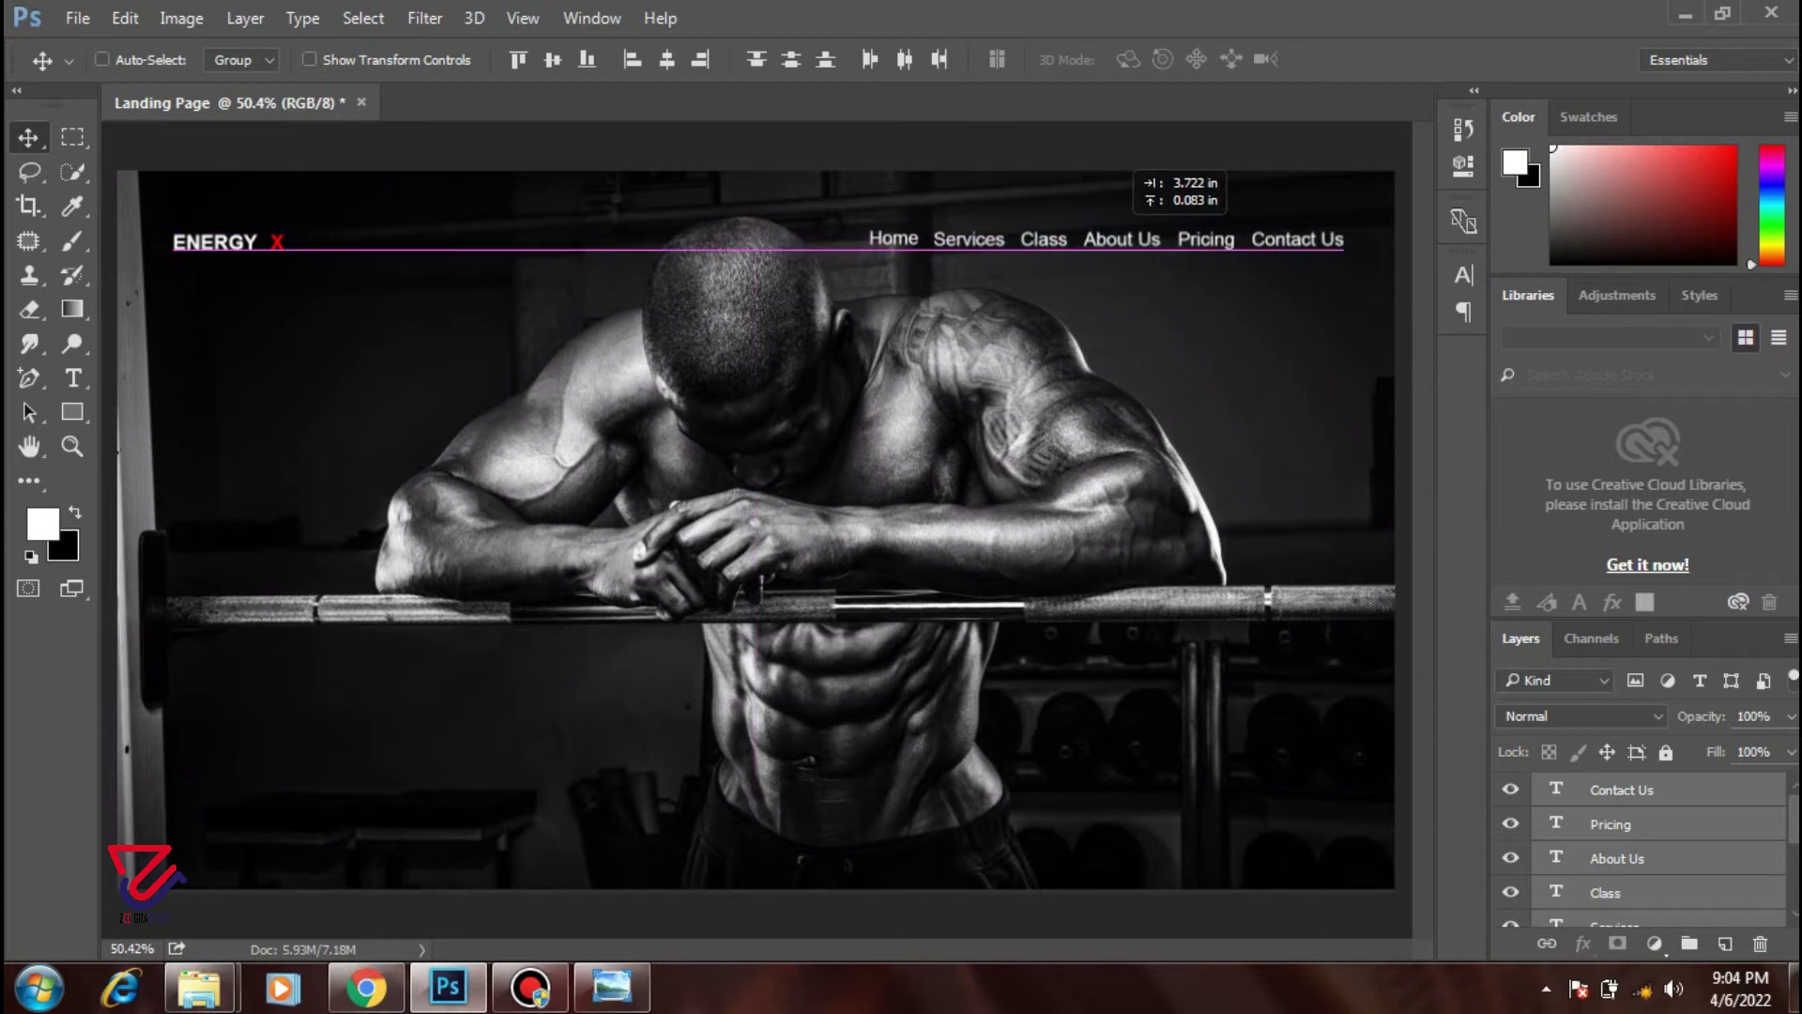
{"action": "mouse_move", "coordinate": [1127, 220]}
{"action": "left_mouse_down"}
{"action": "mouse_move", "coordinate": [1164, 225]}
{"action": "mouse_move", "coordinate": [1138, 226]}
{"action": "left_mouse_up"}
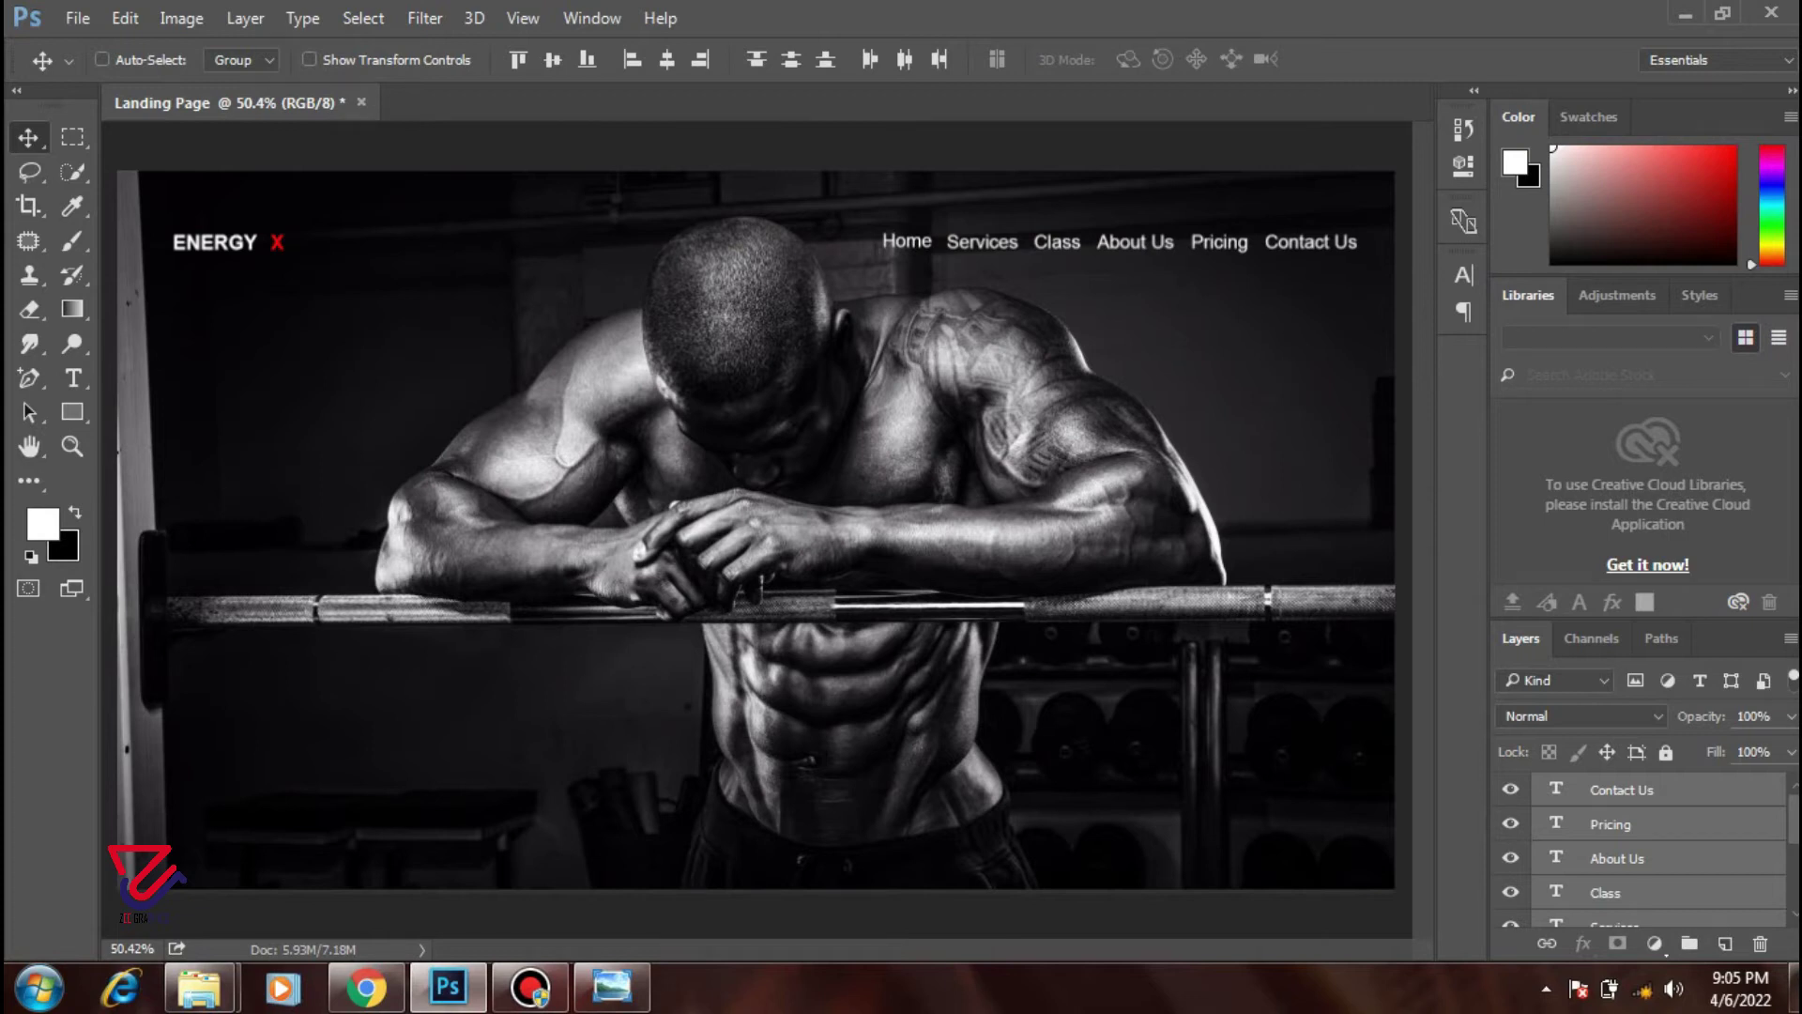
{"action": "scroll", "coordinate": [765, 530], "scroll_direction": "down", "scroll_amount": 1}
{"action": "left_click_drag", "start_coordinate": [1132, 267], "coordinate": [1112, 268]}
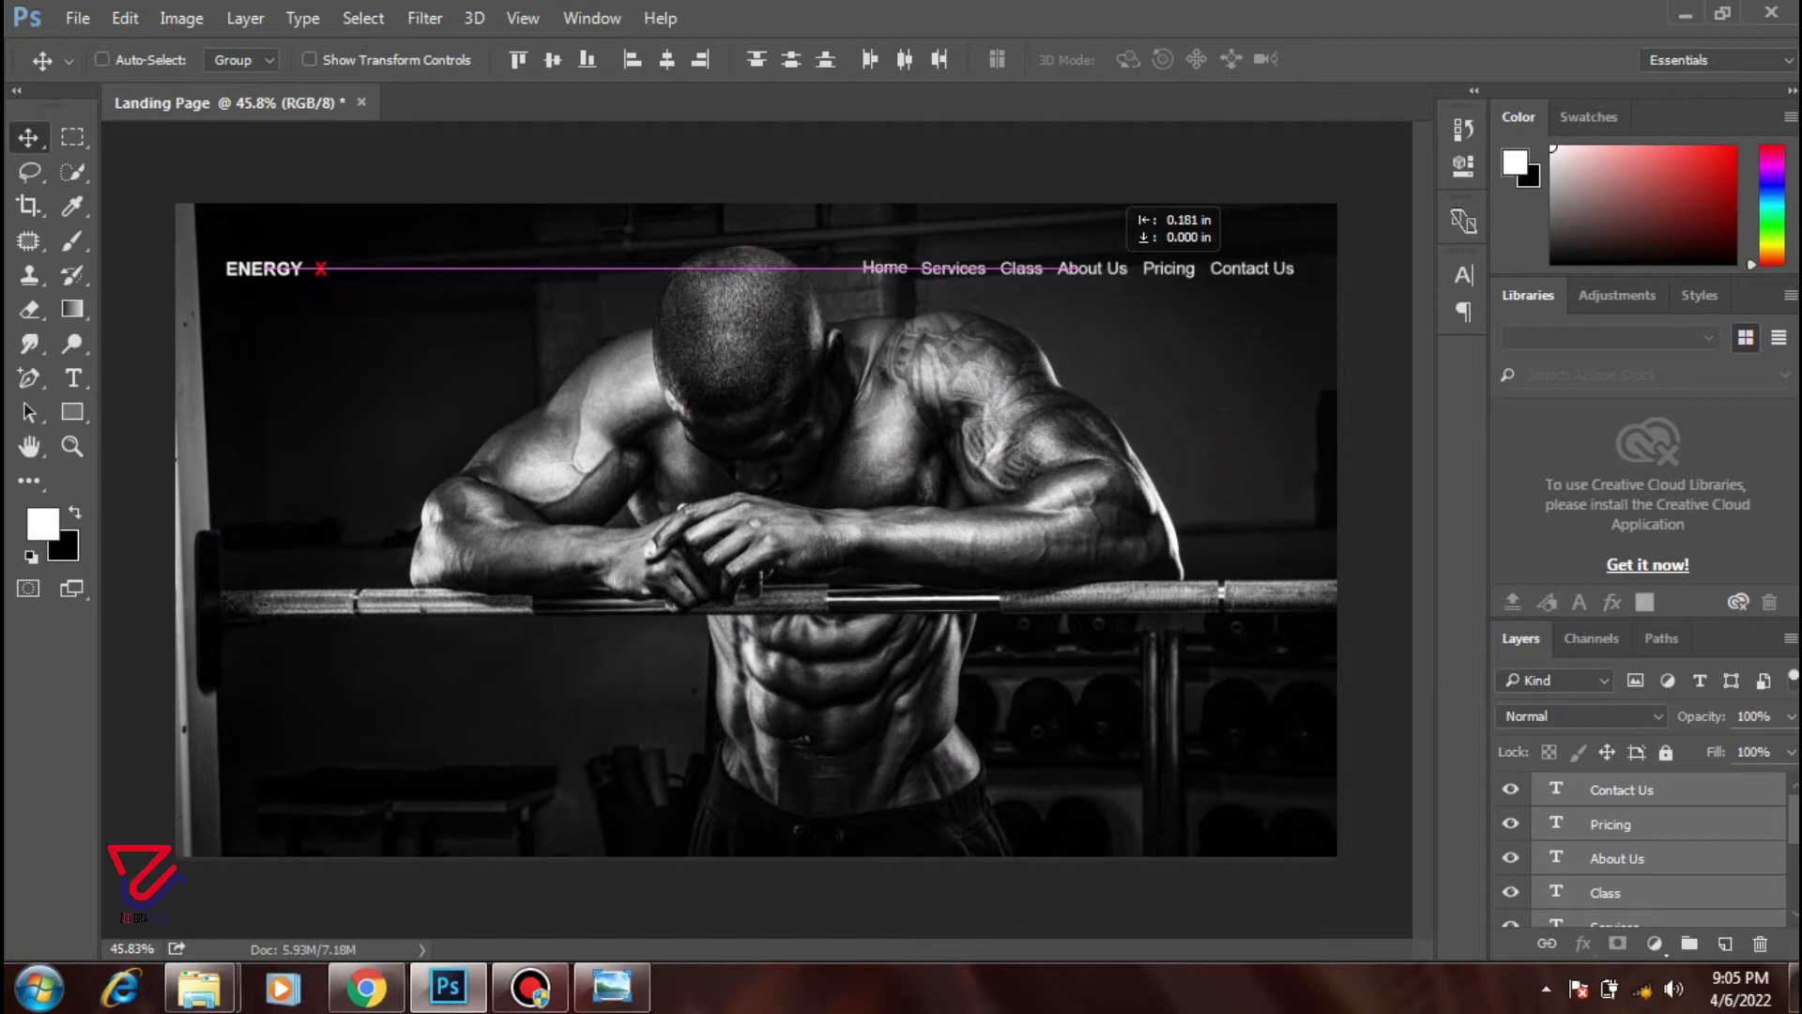
{"action": "left_click_drag", "start_coordinate": [1113, 268], "coordinate": [1099, 269]}
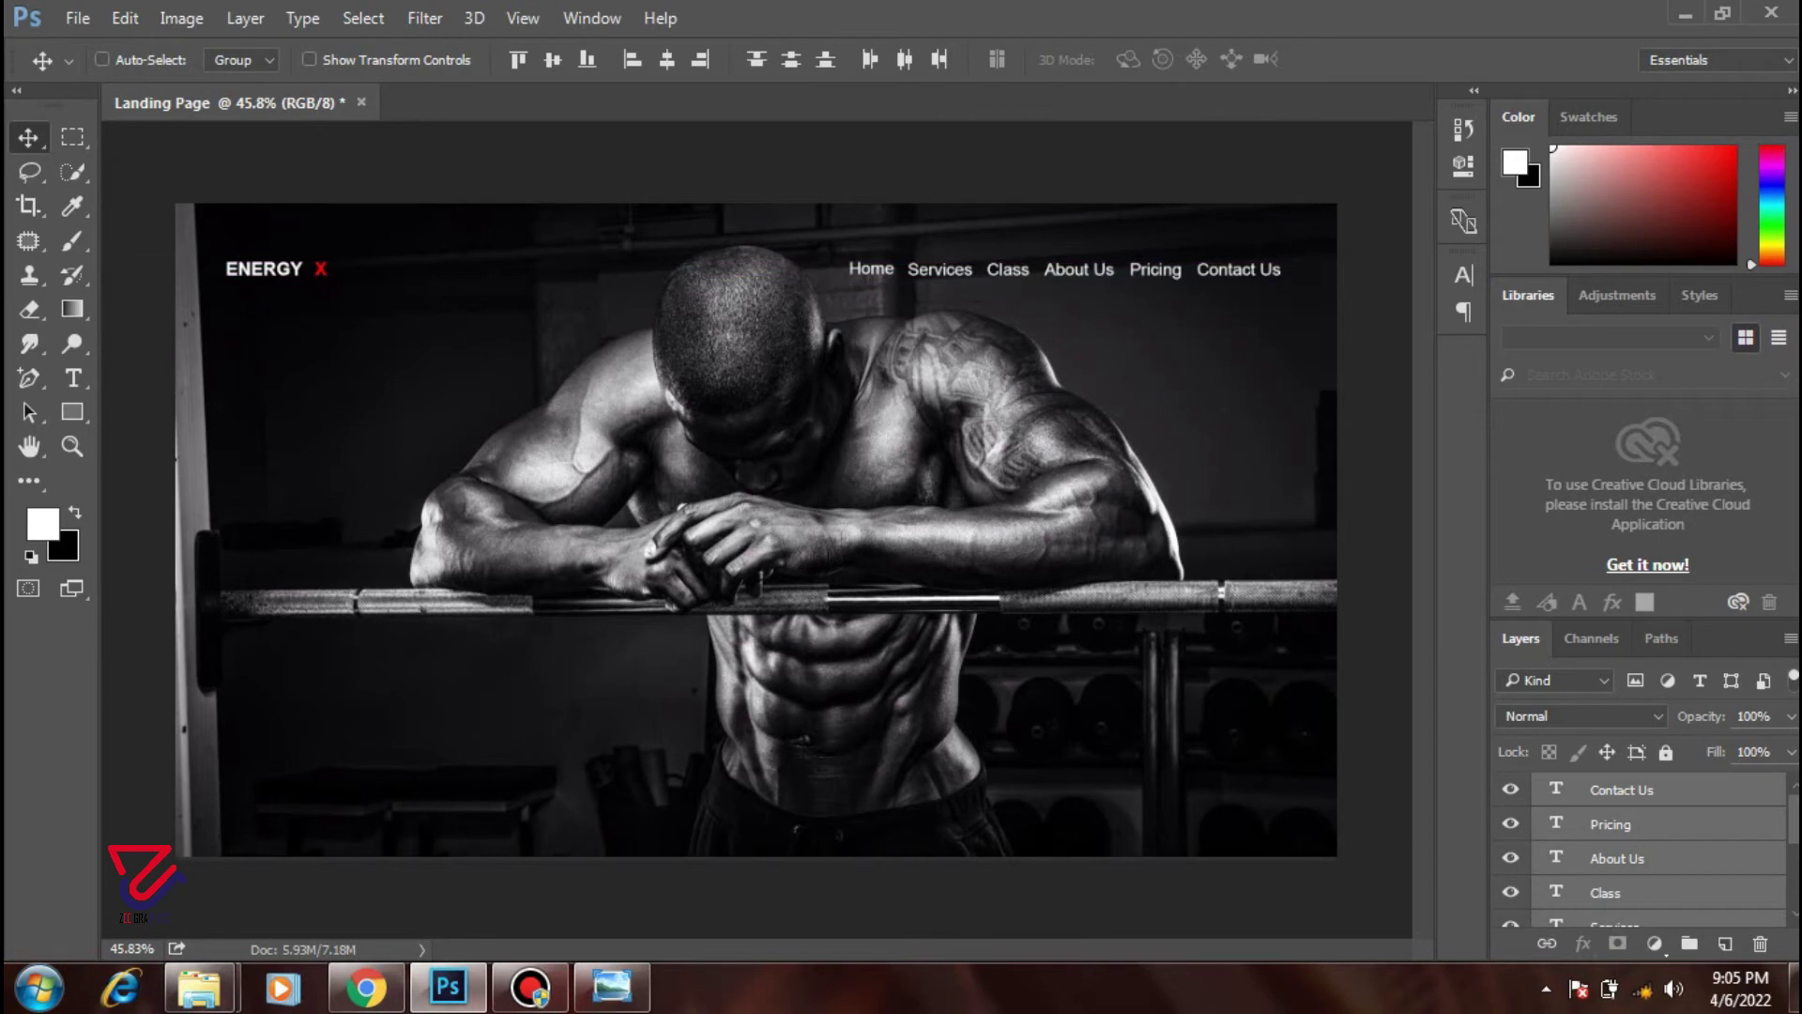
{"action": "left_click", "coordinate": [1623, 789]}
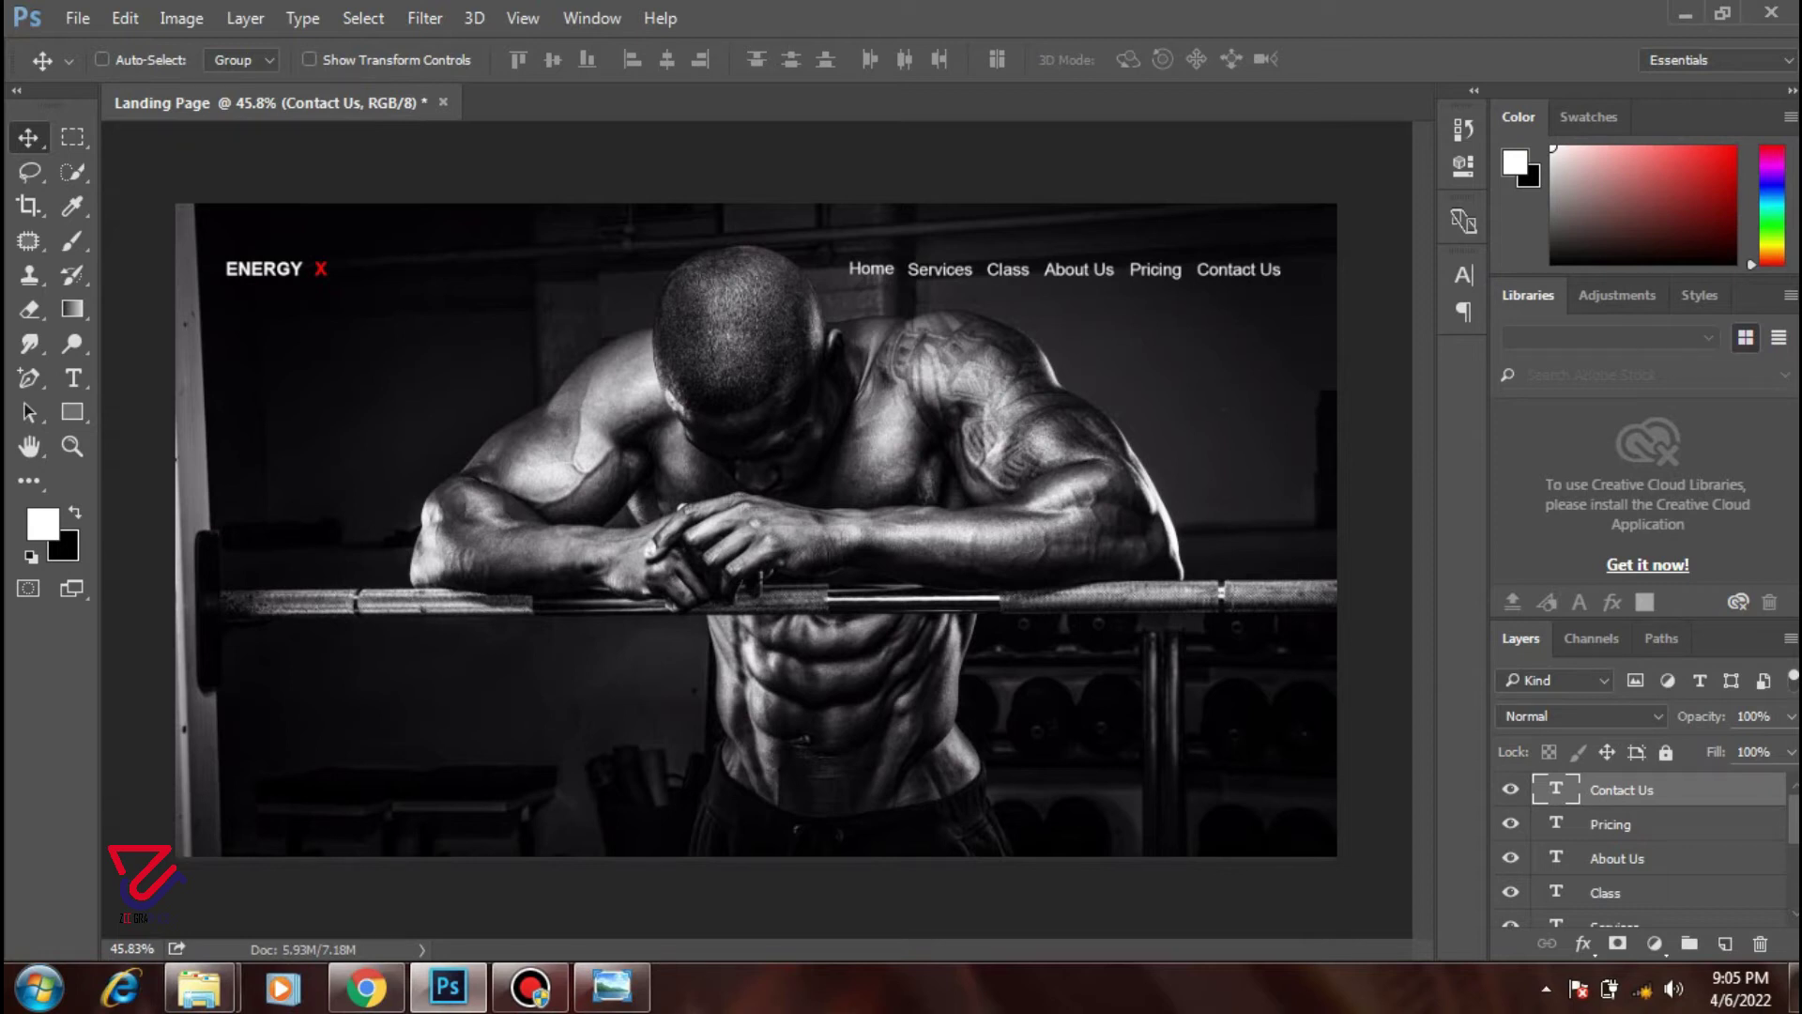
- On a new layer, type the two-line headline 'BE STRONG' / 'BE HARD' at left
{"action": "left_click", "coordinate": [1725, 944]}
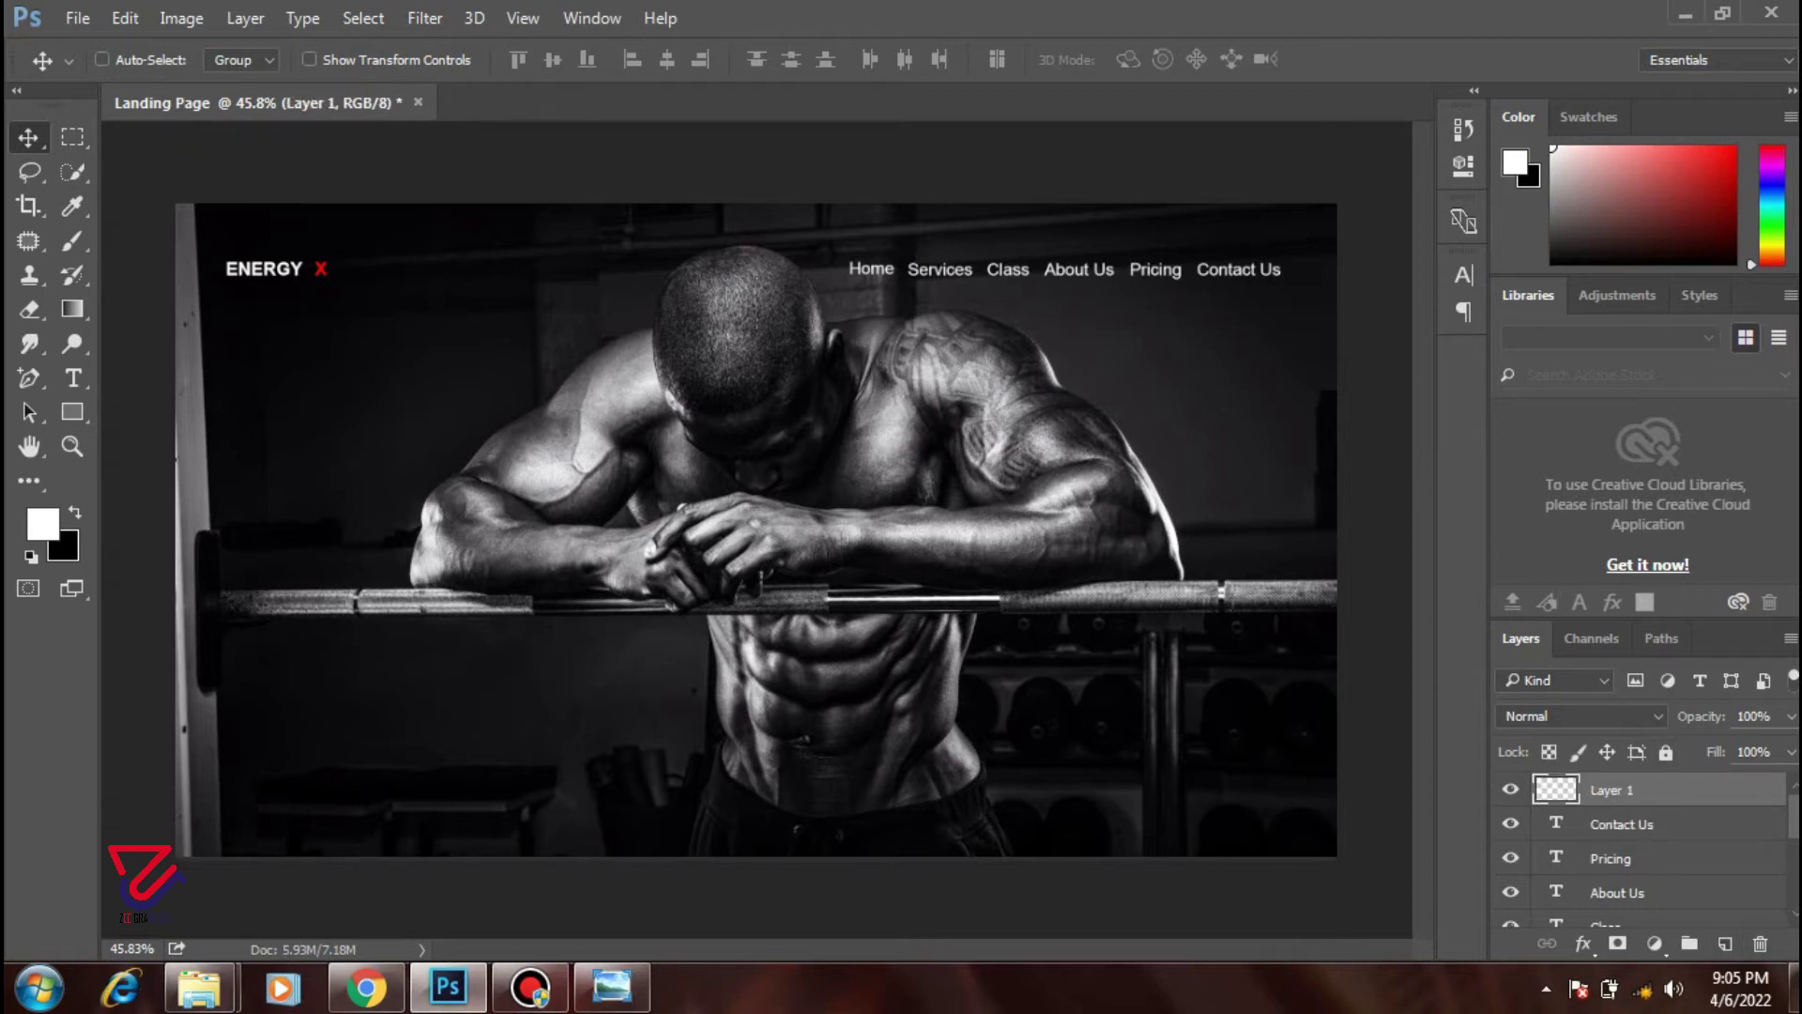
{"action": "left_click", "coordinate": [72, 377]}
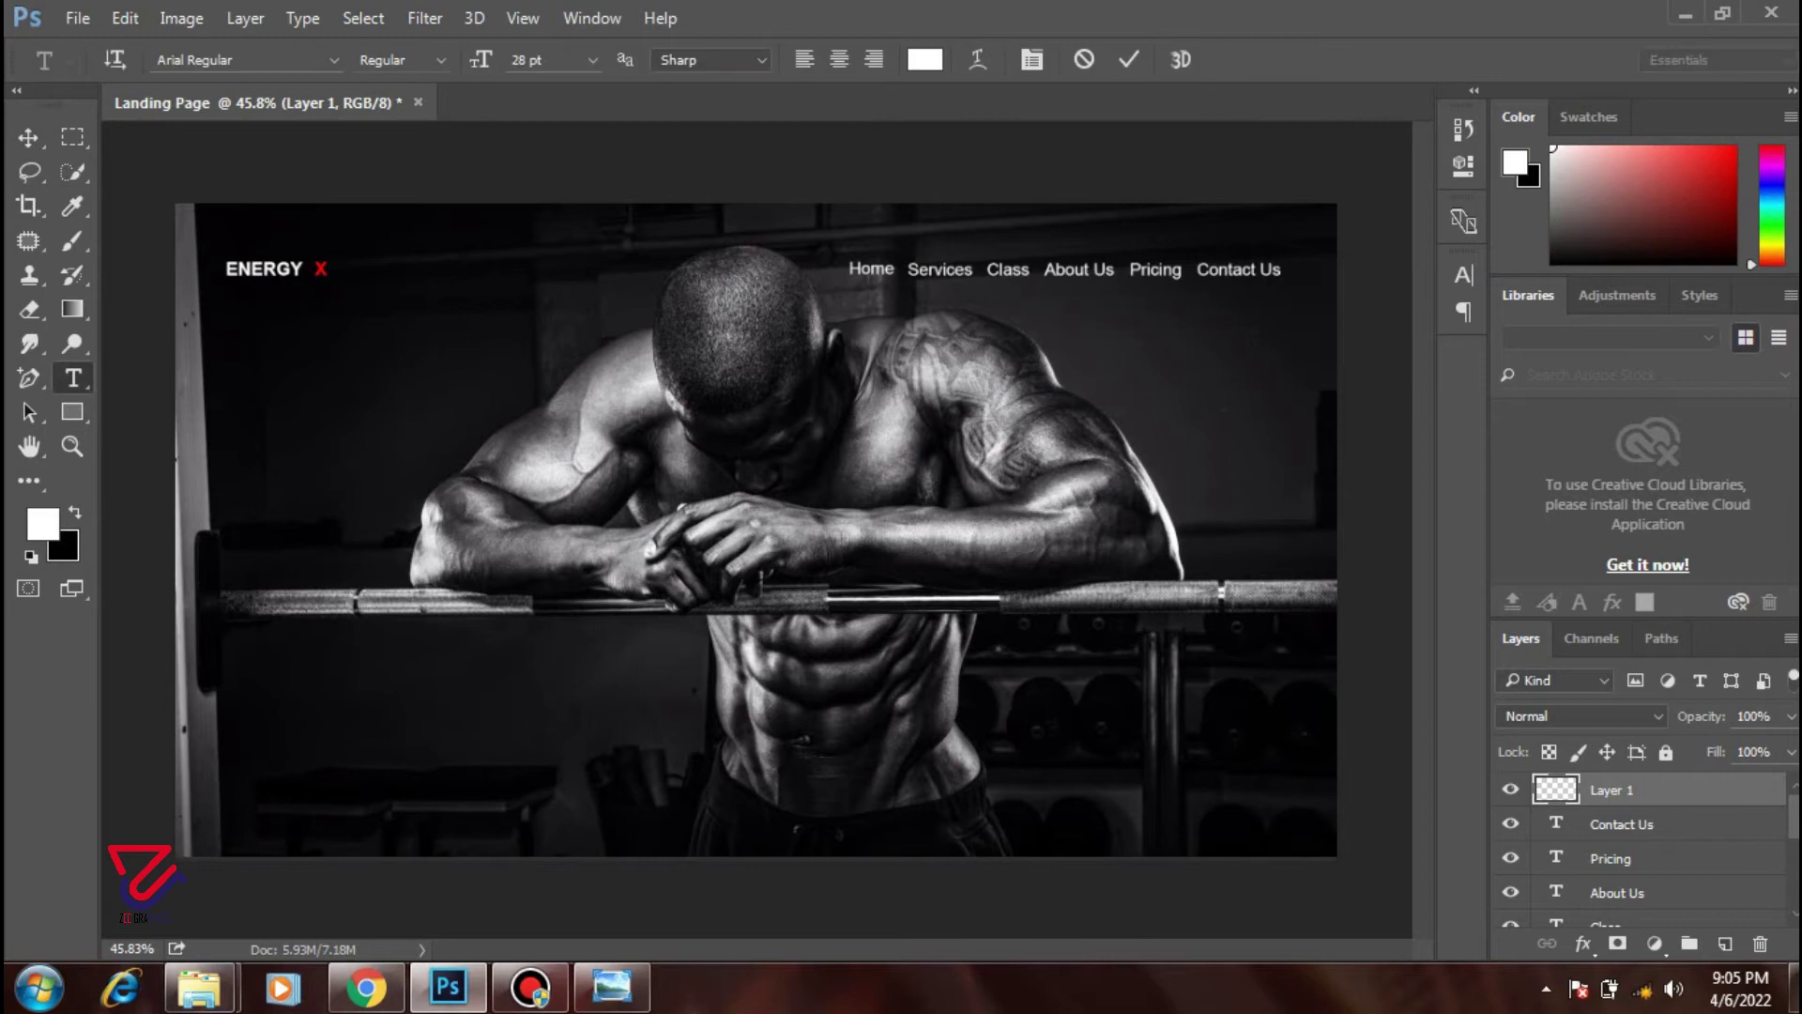
{"action": "left_click", "coordinate": [360, 372]}
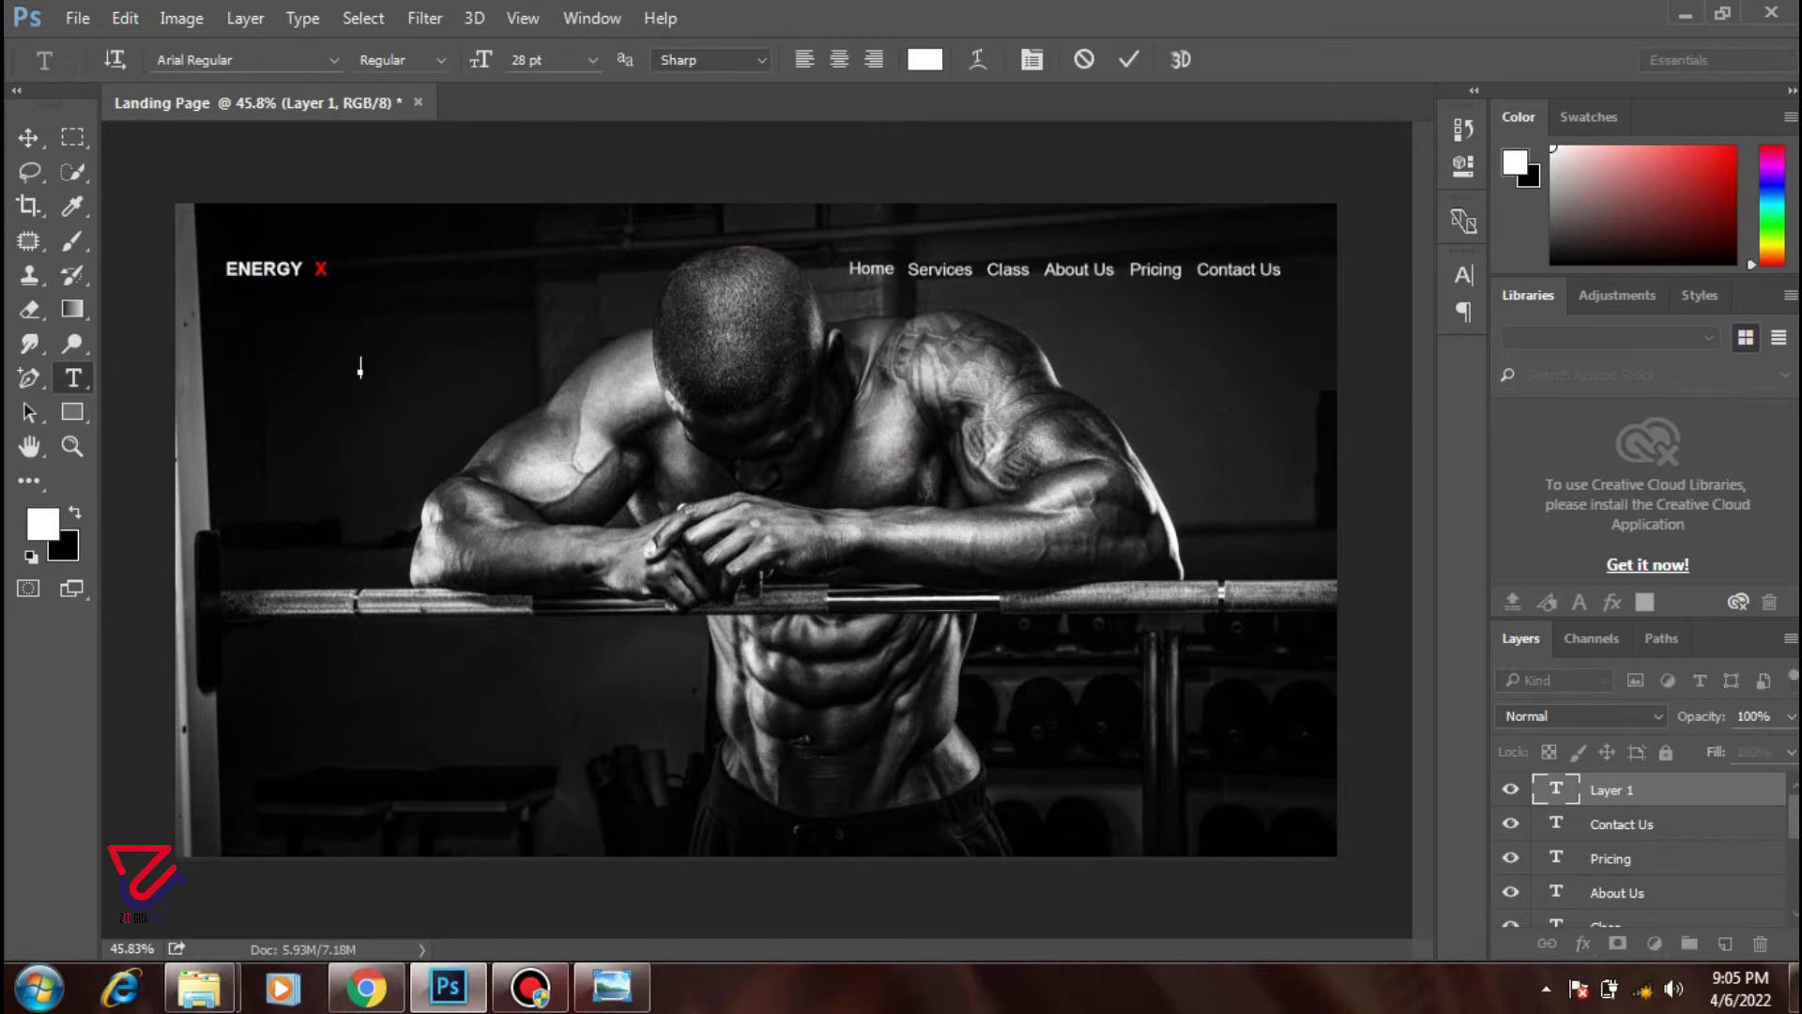
{"action": "type", "text": "BE STRONG"}
{"action": "key", "text": "Return"}
{"action": "type", "text": "BE"}
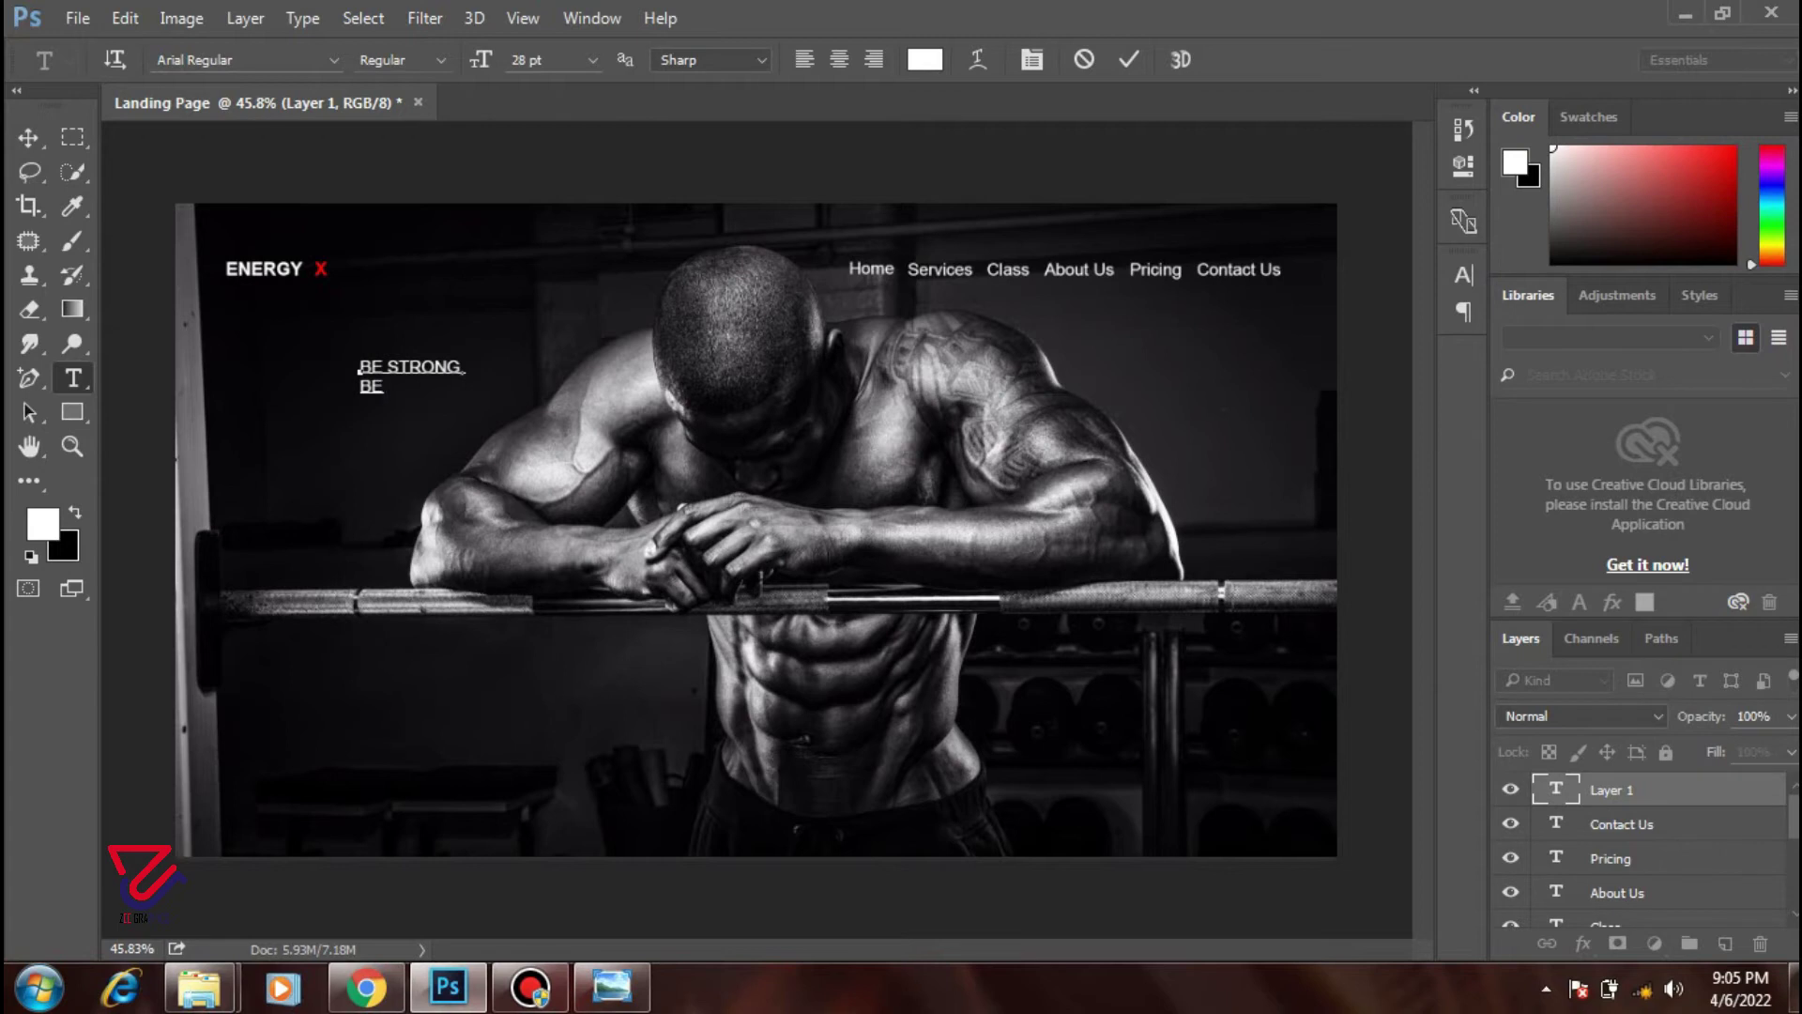
{"action": "type", "text": " HARD"}
- Set the whole headline to 100 pt
{"action": "left_click", "coordinate": [592, 59]}
{"action": "key", "text": "Escape"}
{"action": "type", "text": "1"}
{"action": "type", "text": "00"}
{"action": "key", "text": "Return"}
{"action": "left_click", "coordinate": [1128, 59]}
{"action": "key", "text": "Return"}
{"action": "key", "text": "ctrl+a"}
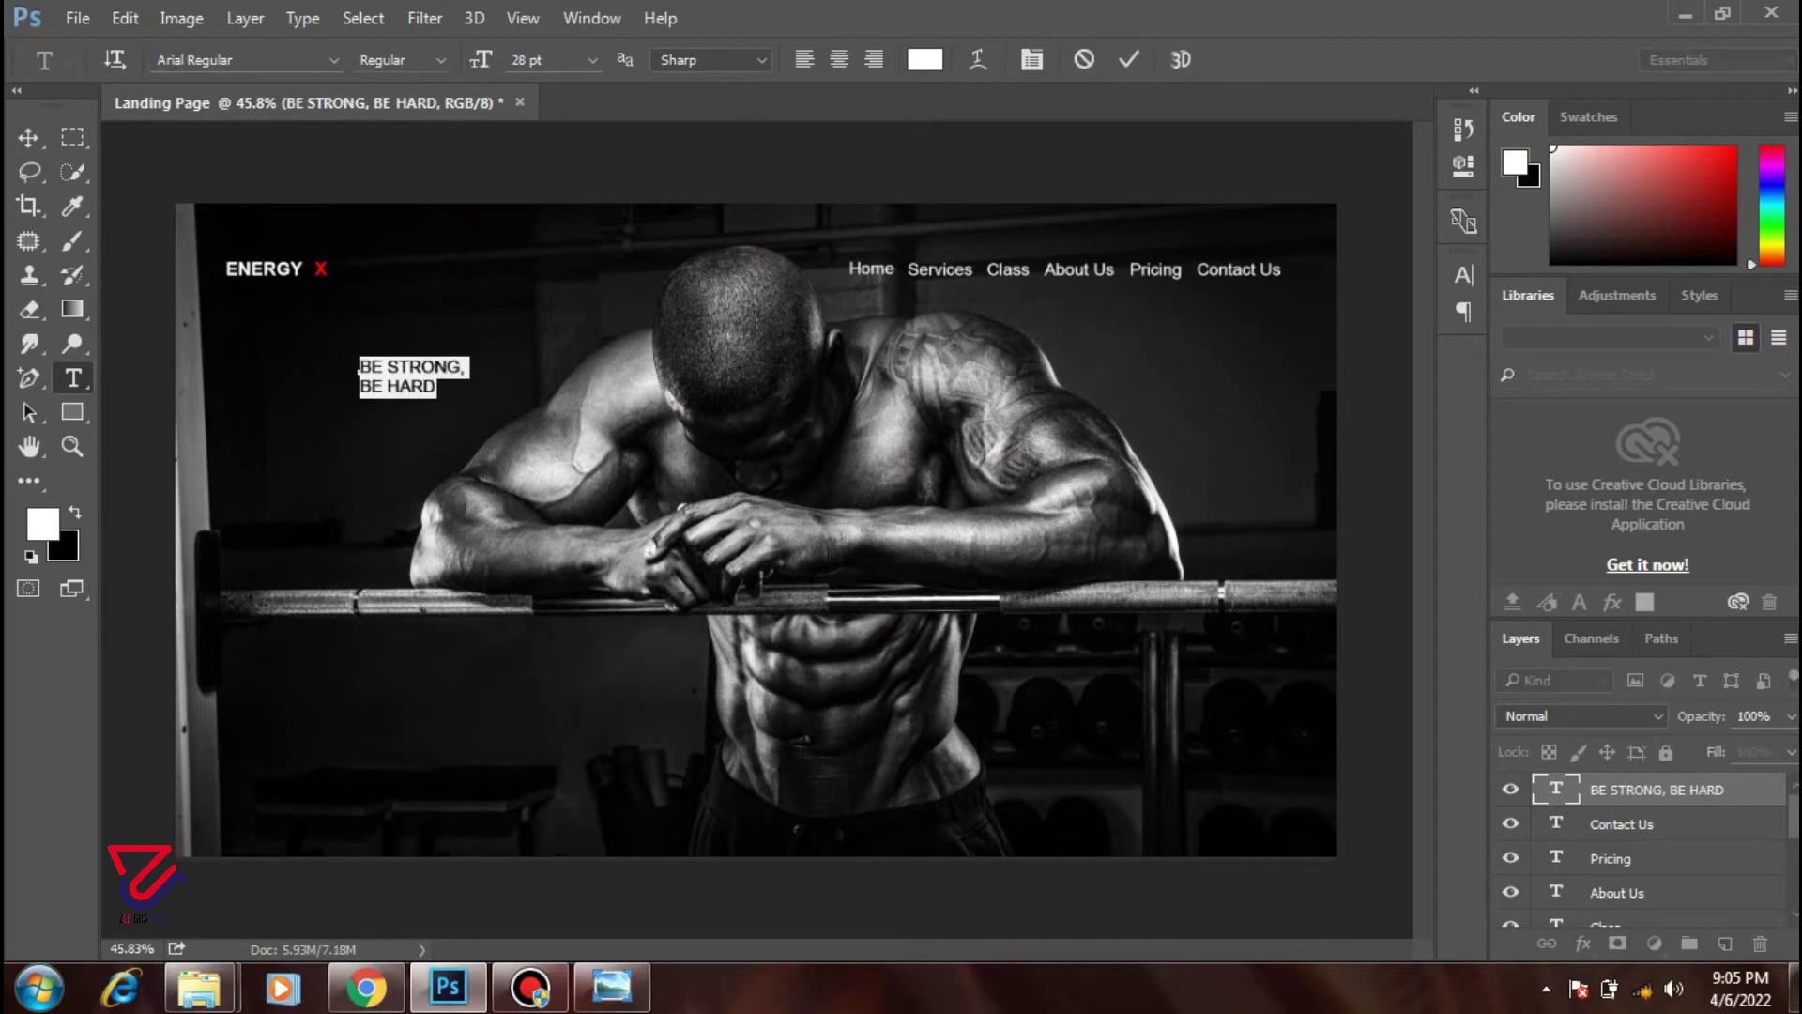
{"action": "type", "text": "100"}
{"action": "key", "text": "Return"}
{"action": "key", "text": "Return"}
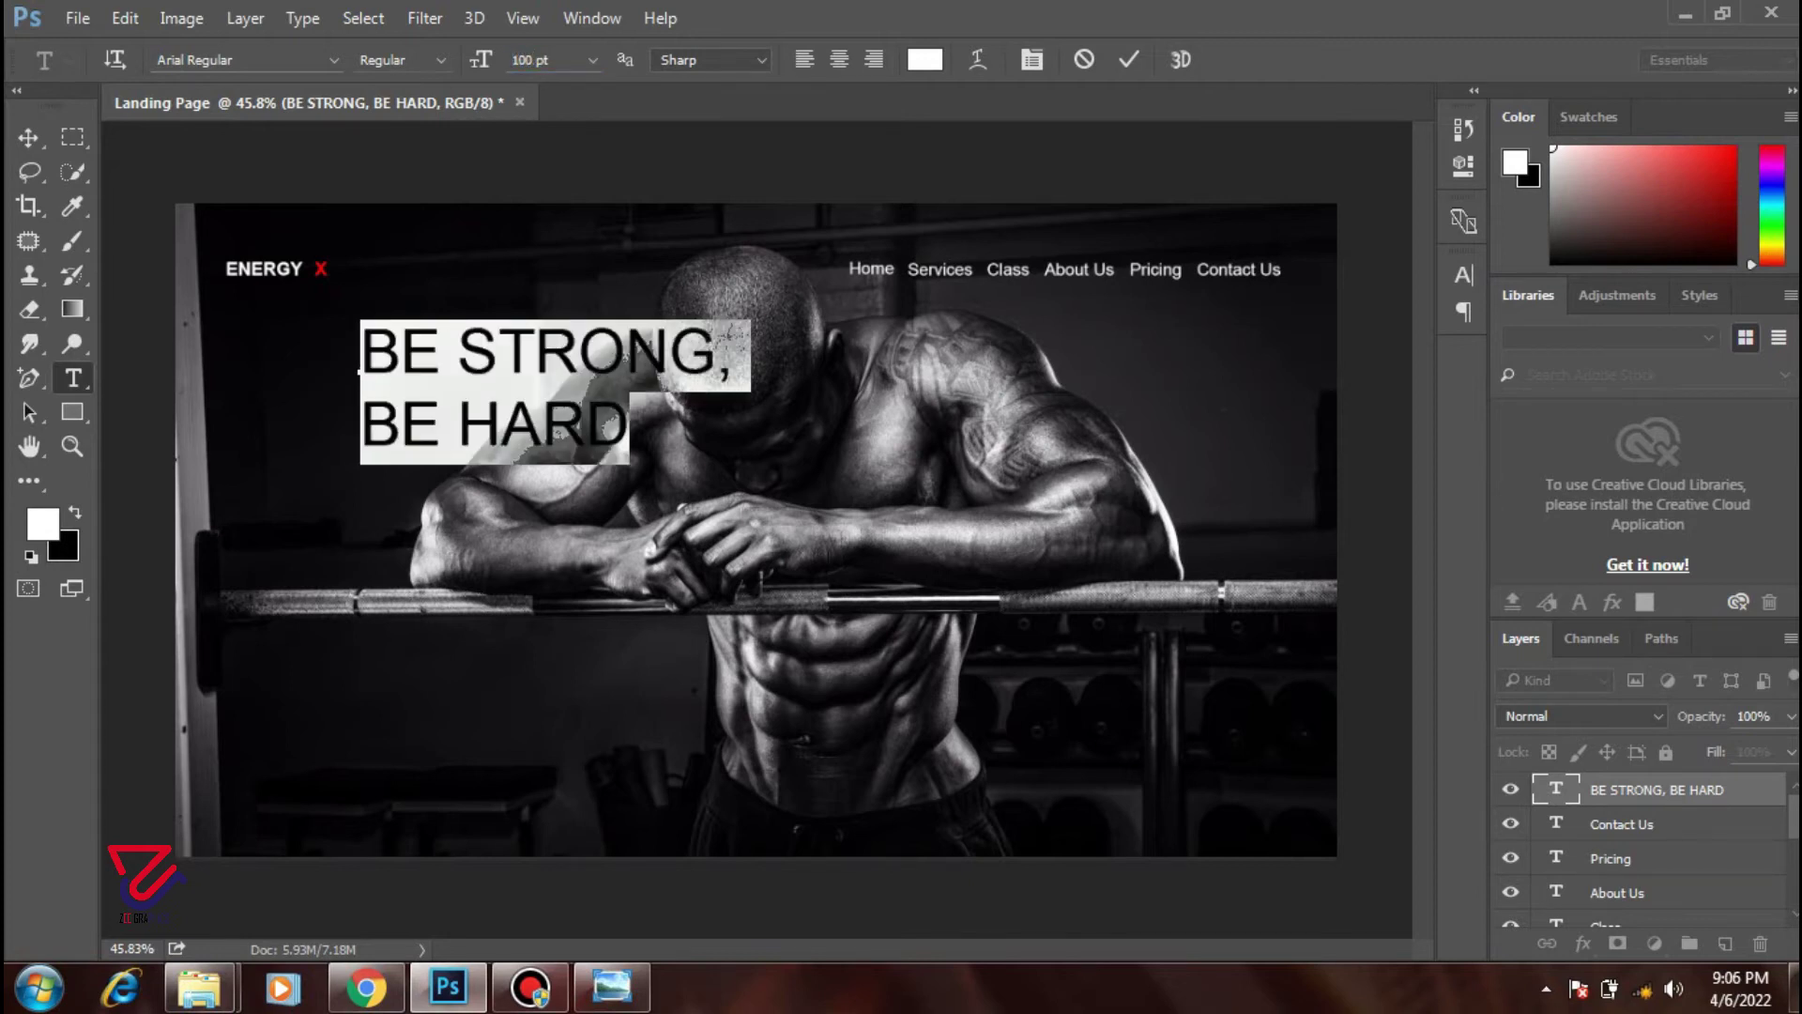
- Make the headline Arial Bold and position it just below the logo
{"action": "left_click", "coordinate": [333, 60]}
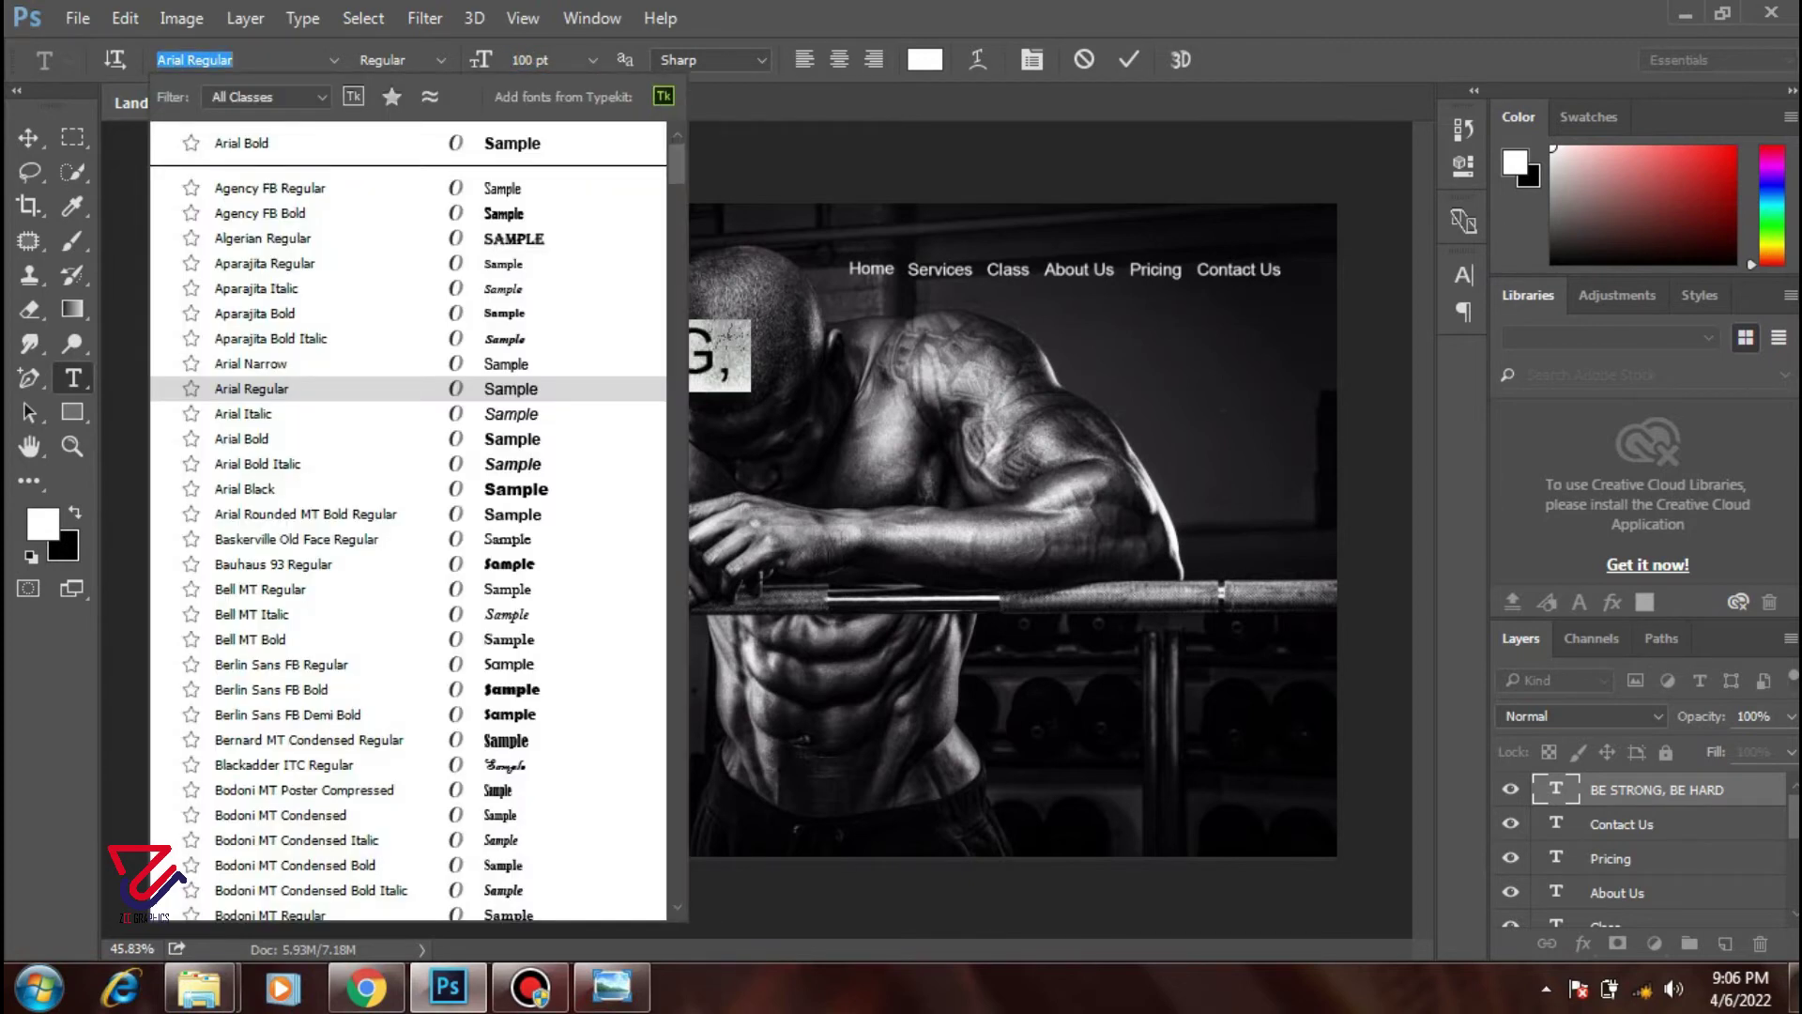
{"action": "left_click", "coordinate": [252, 388]}
{"action": "left_click", "coordinate": [441, 59]}
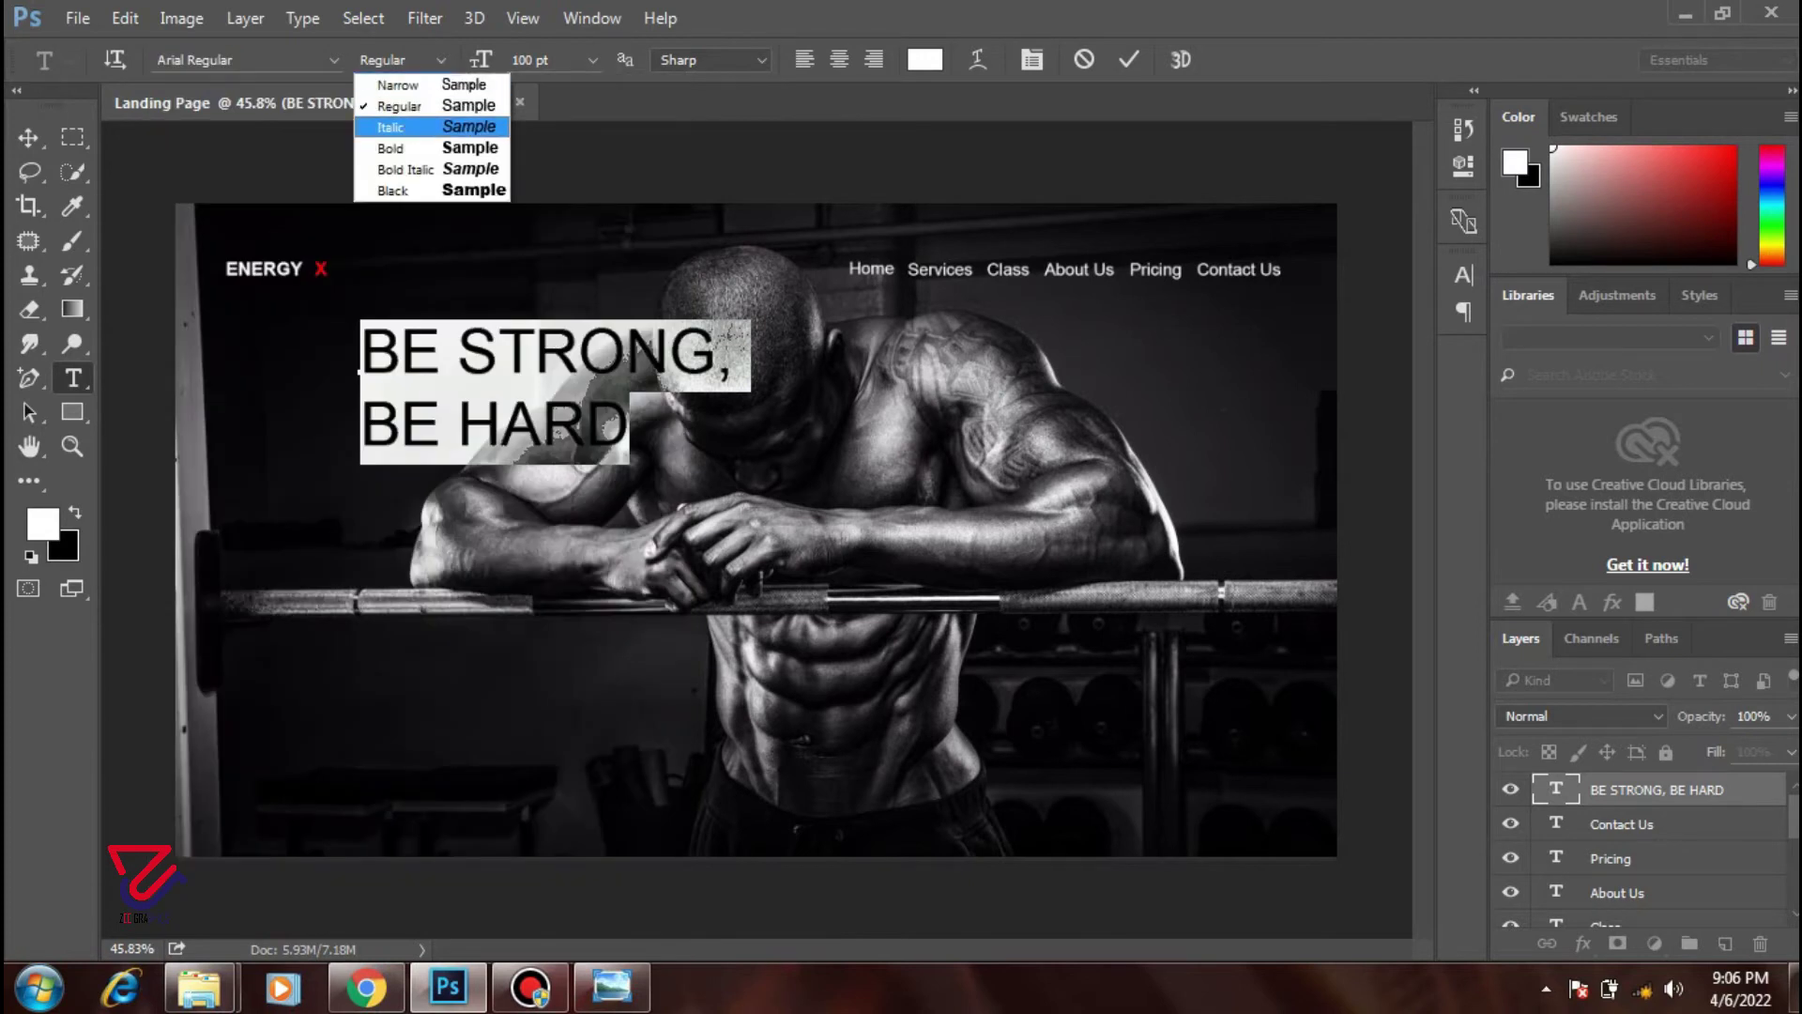
{"action": "left_click", "coordinate": [387, 141]}
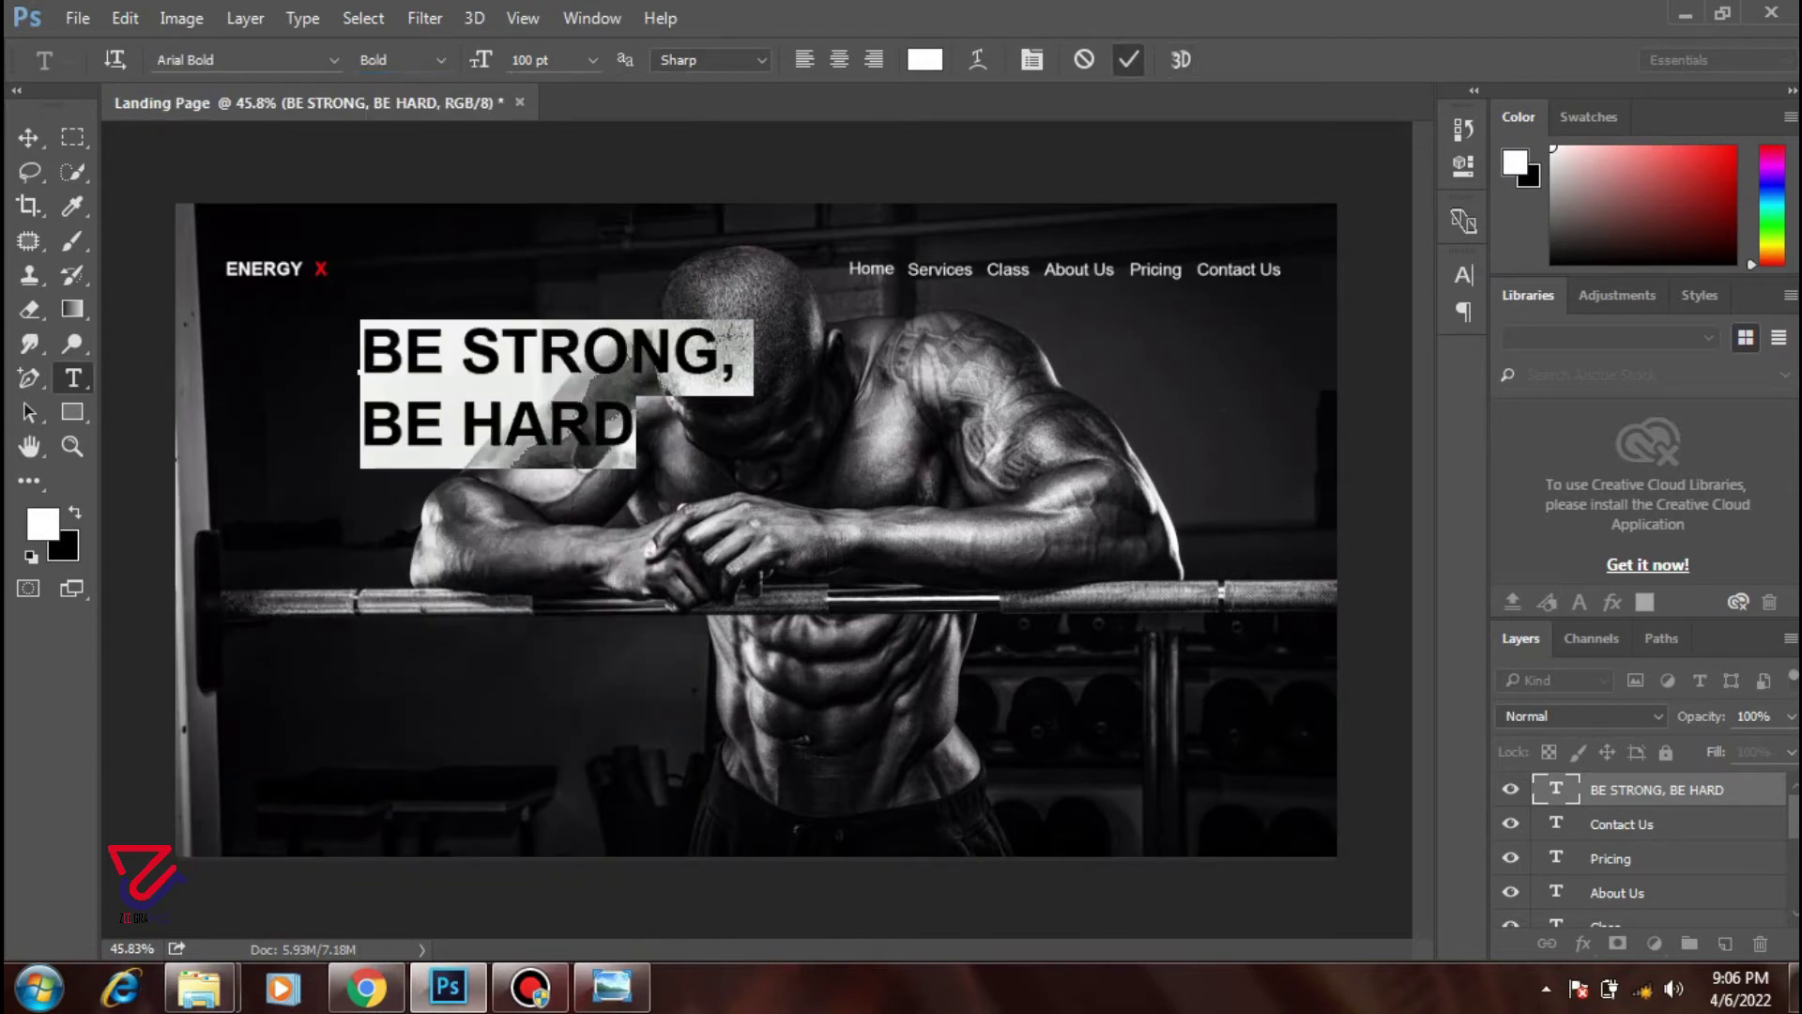
{"action": "left_click", "coordinate": [1129, 59]}
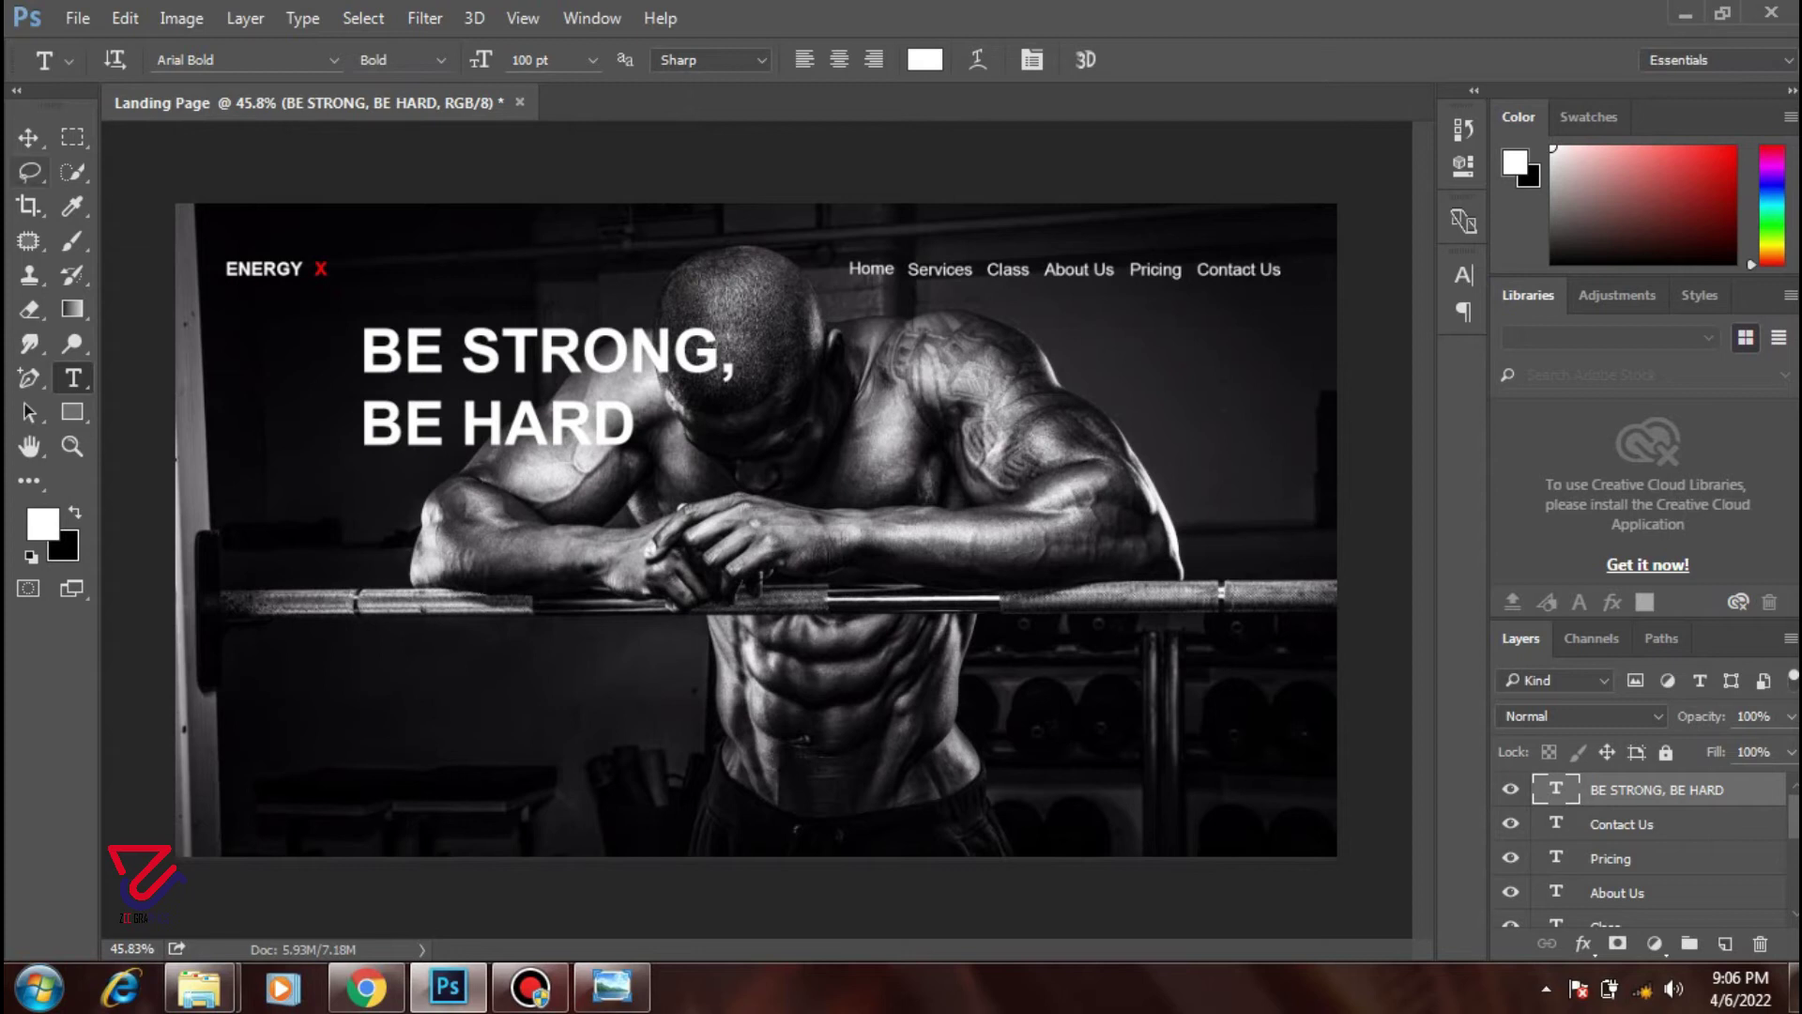
{"action": "key", "text": "v"}
{"action": "mouse_move", "coordinate": [606, 293]}
{"action": "left_mouse_down"}
{"action": "mouse_move", "coordinate": [563, 321]}
{"action": "mouse_move", "coordinate": [559, 285]}
{"action": "left_mouse_up"}
{"action": "left_click_drag", "start_coordinate": [561, 312], "coordinate": [567, 313]}
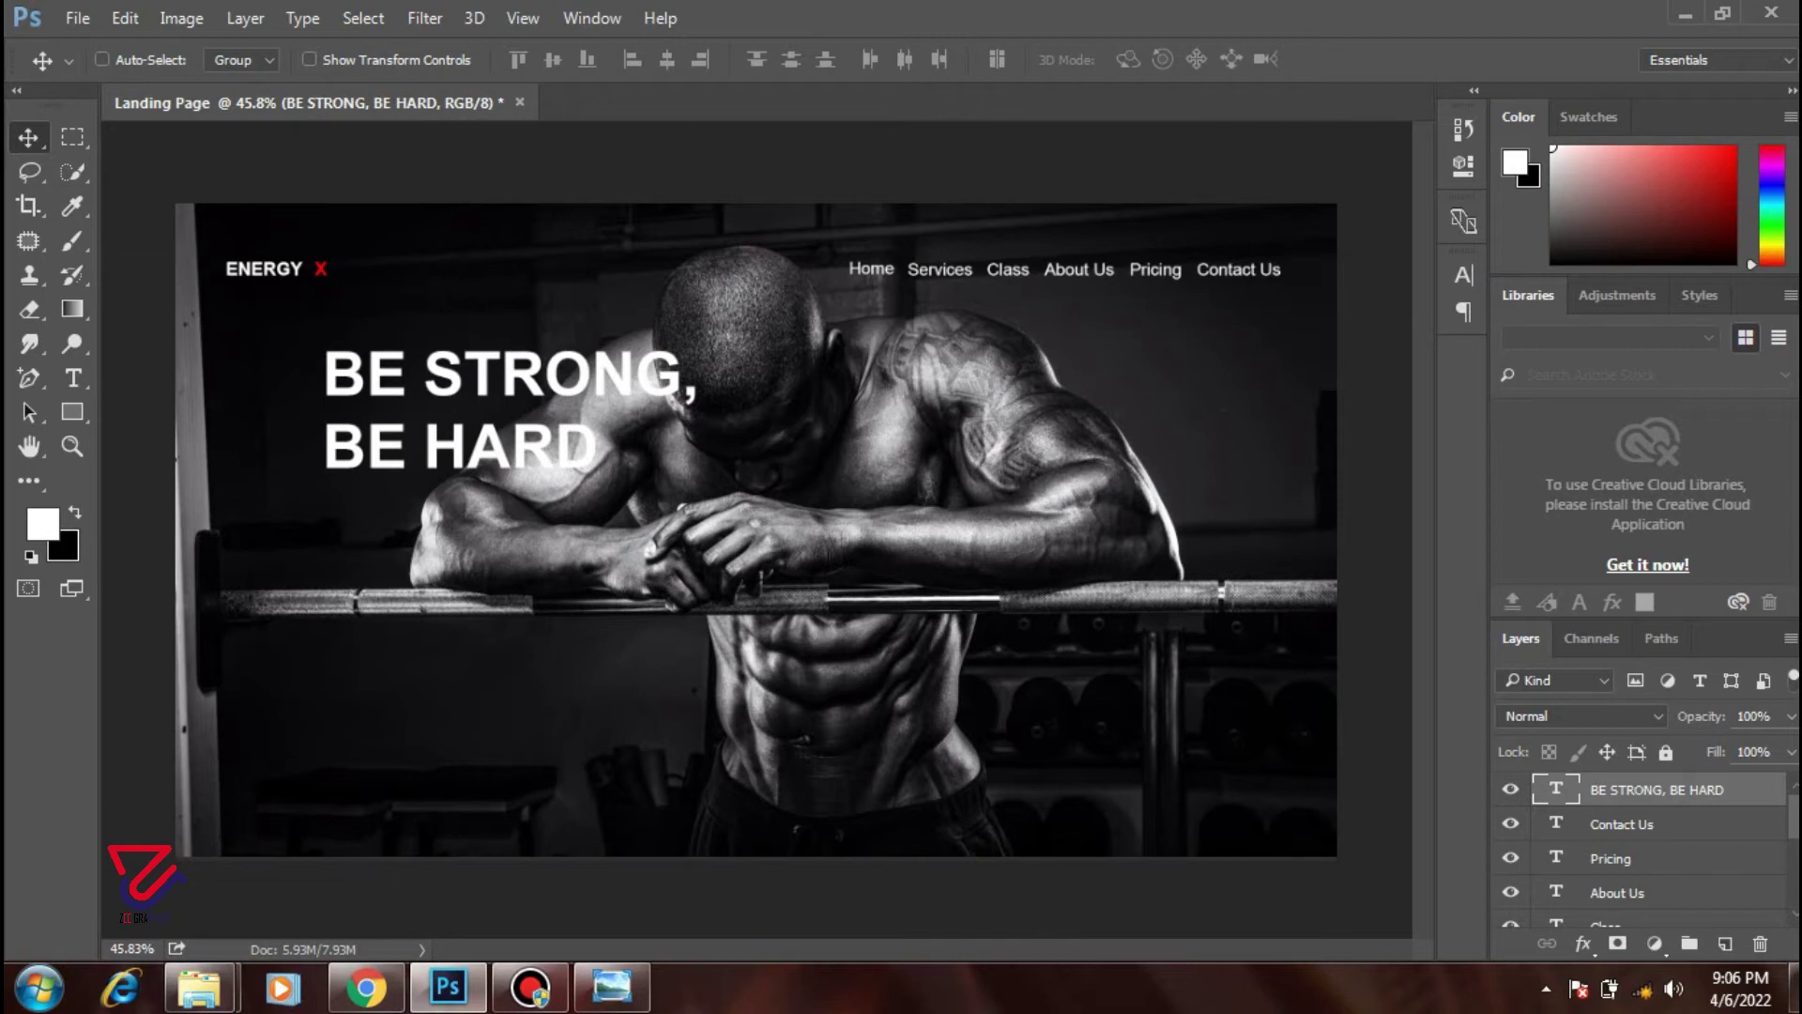
- On a new layer, drag out a paragraph text box beneath the BE HARD line
{"action": "left_click", "coordinate": [1725, 944]}
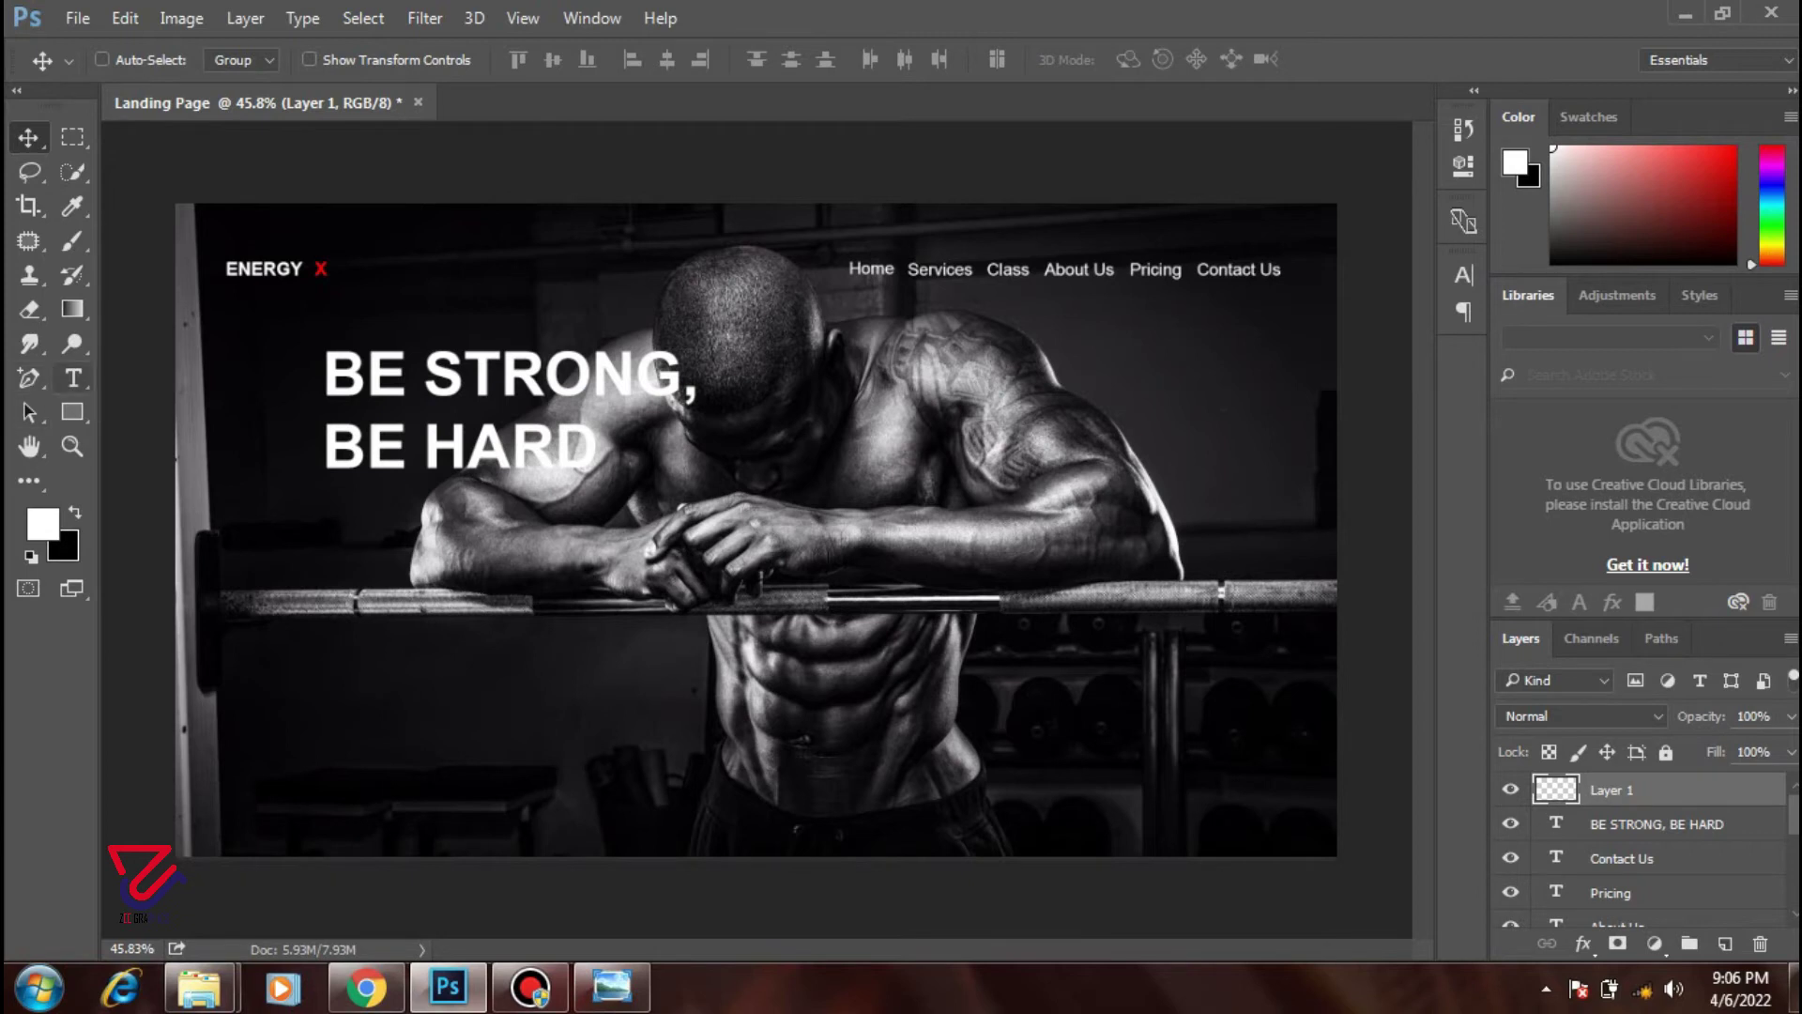
{"action": "left_click", "coordinate": [72, 378]}
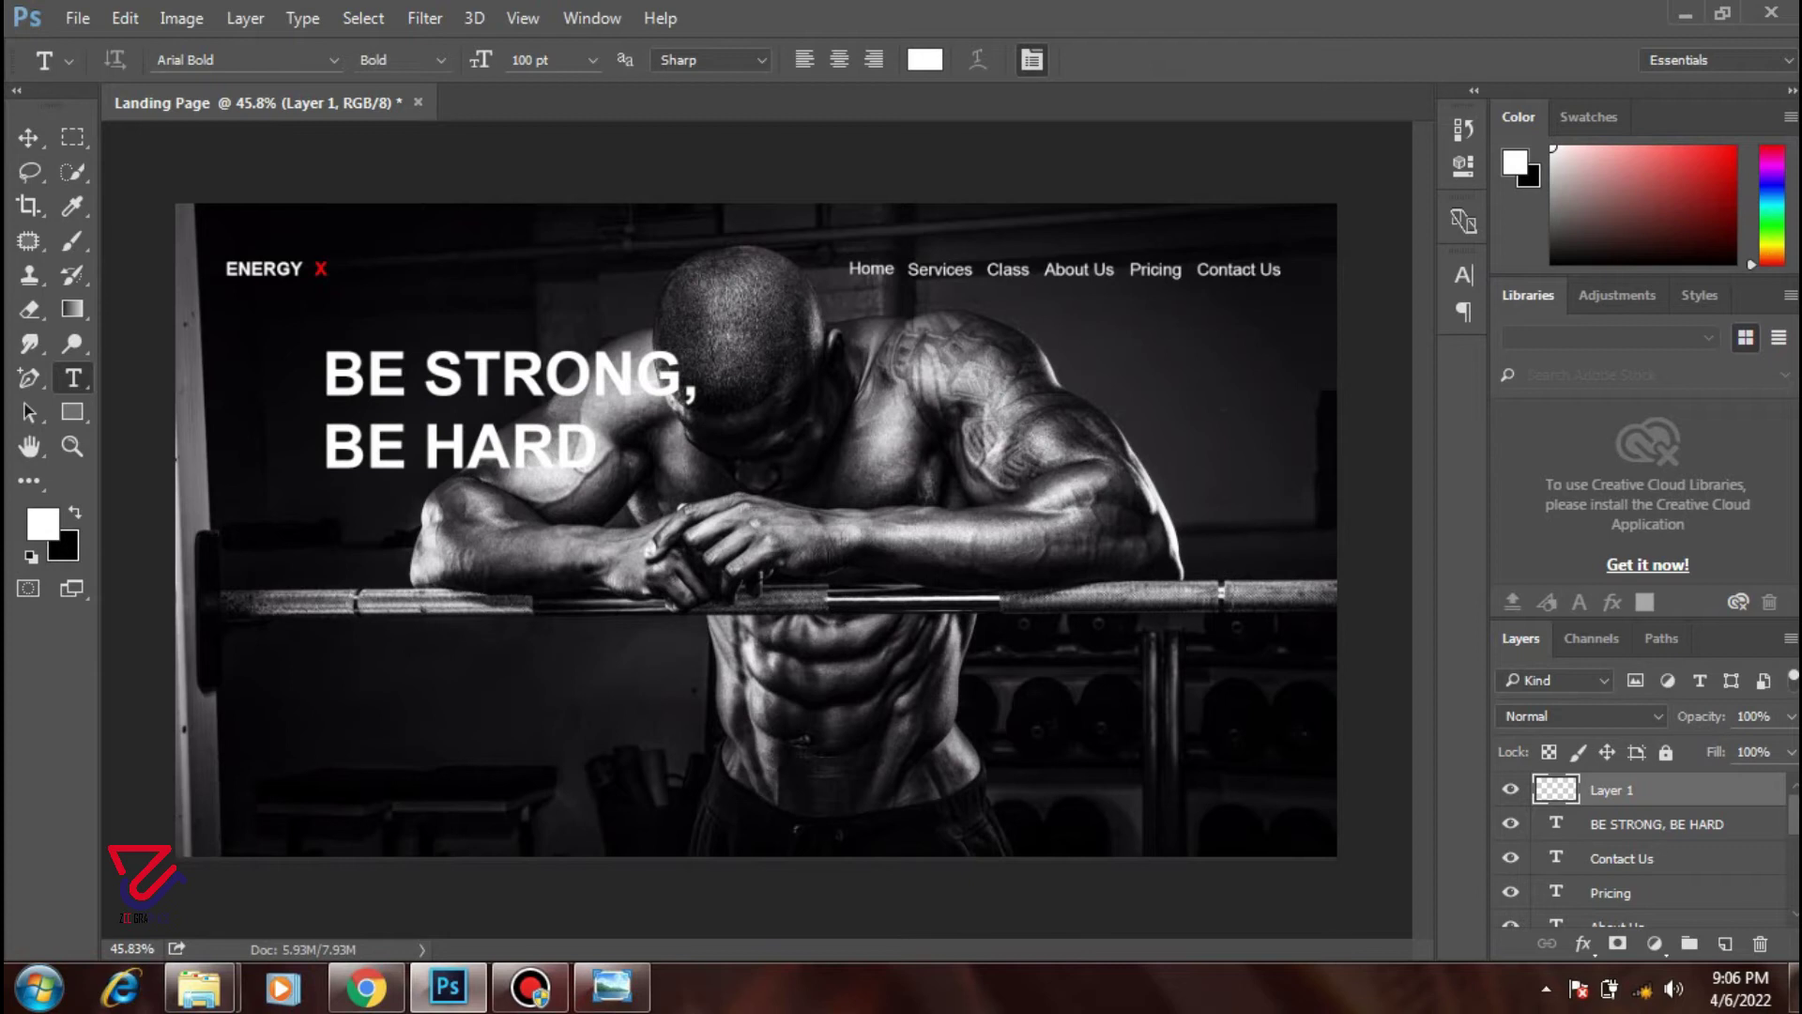
{"action": "left_click", "coordinate": [1032, 59]}
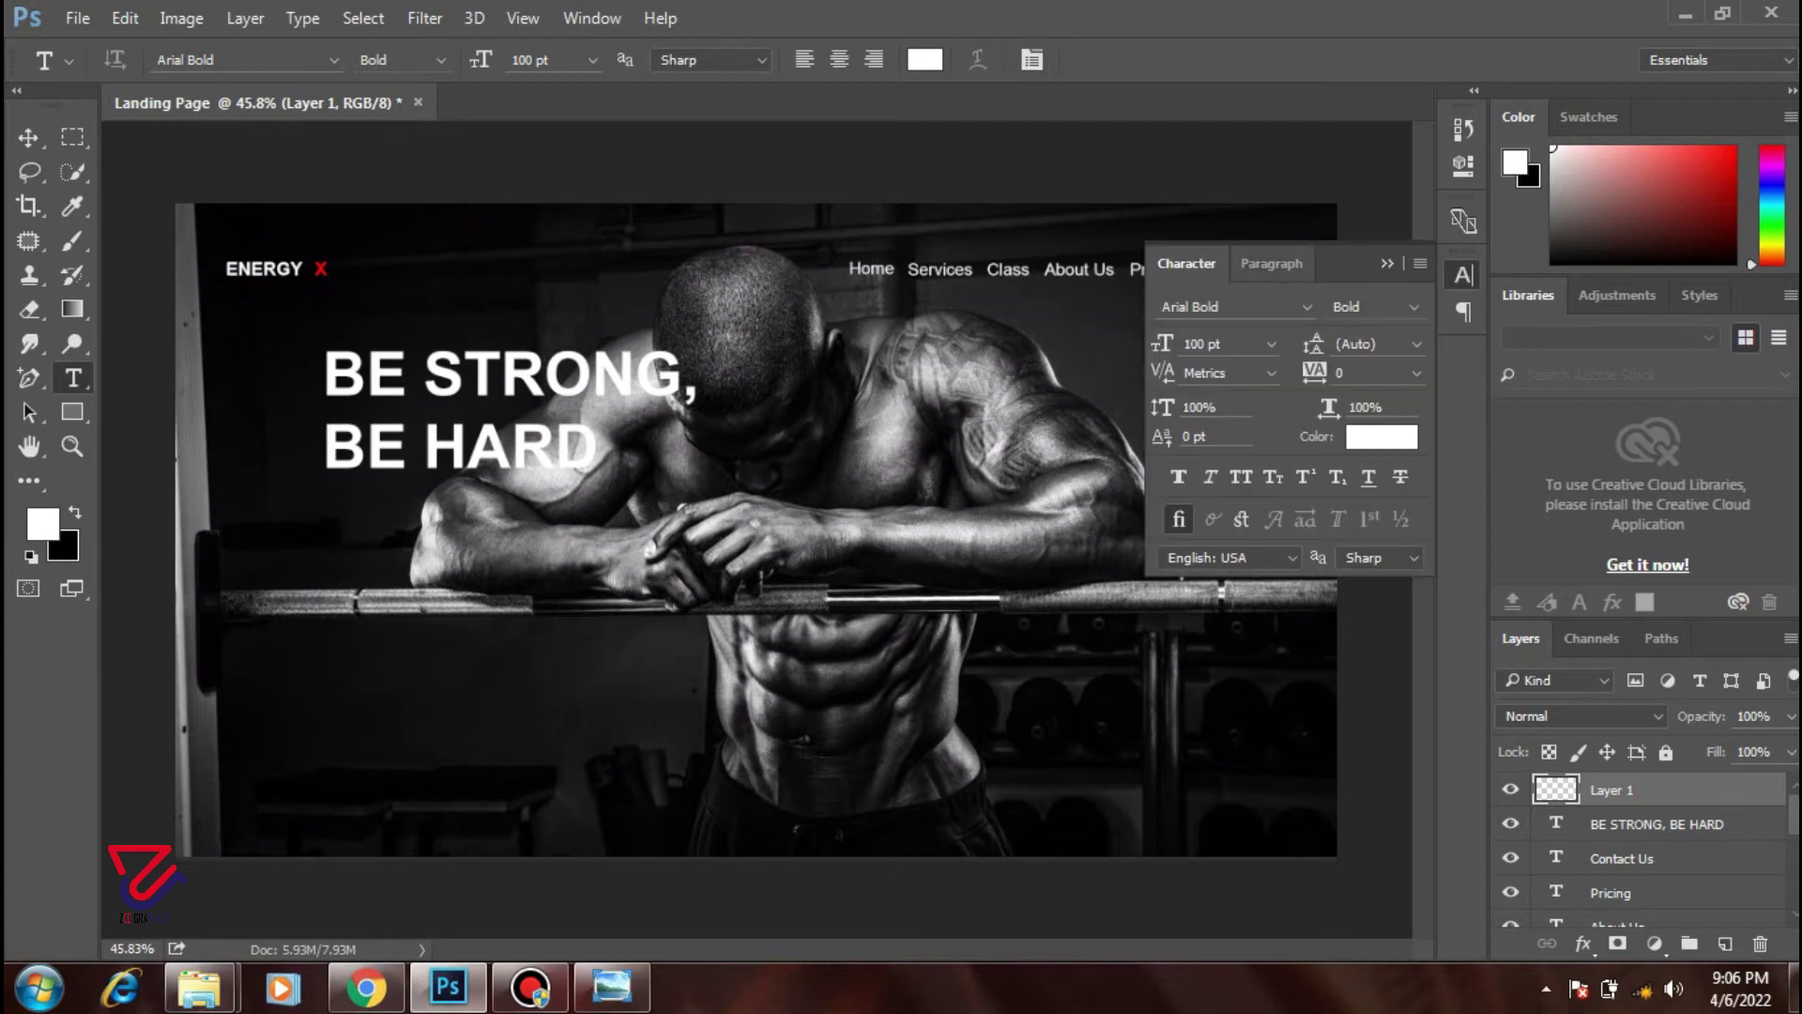
{"action": "left_click", "coordinate": [1272, 264]}
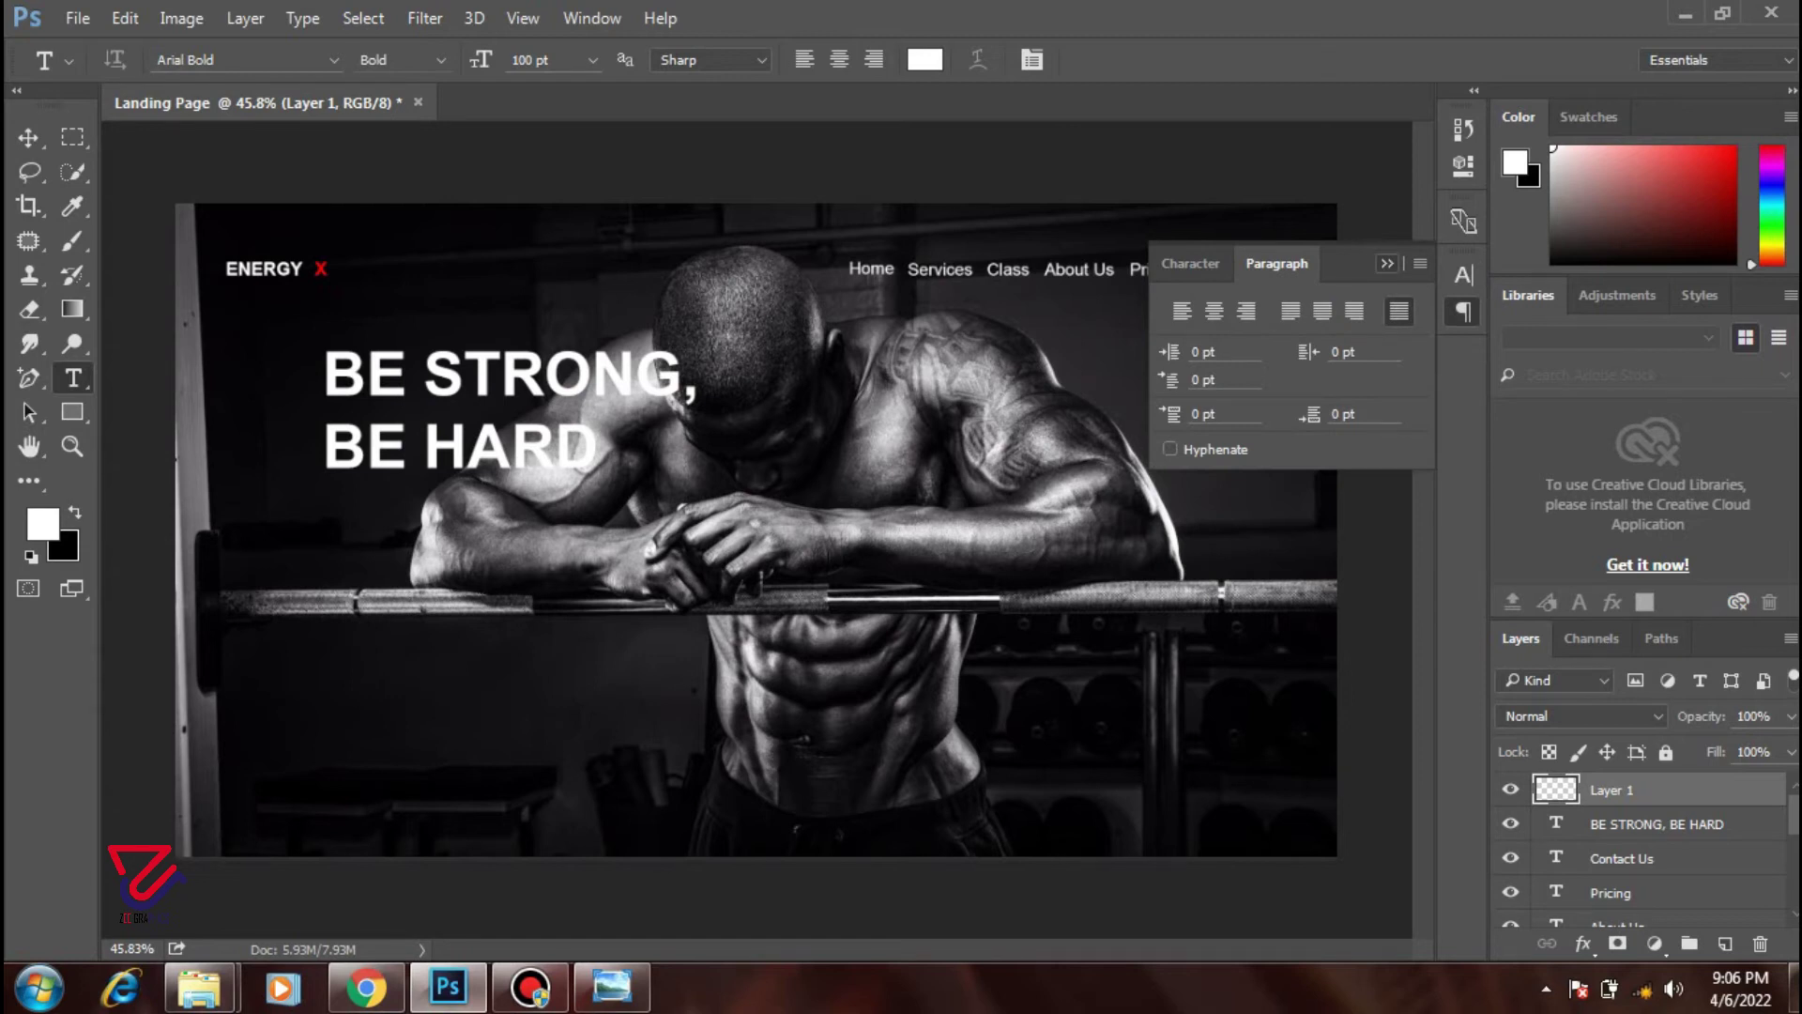
{"action": "left_click", "coordinate": [1387, 264]}
{"action": "left_click_drag", "start_coordinate": [323, 447], "coordinate": [468, 450]}
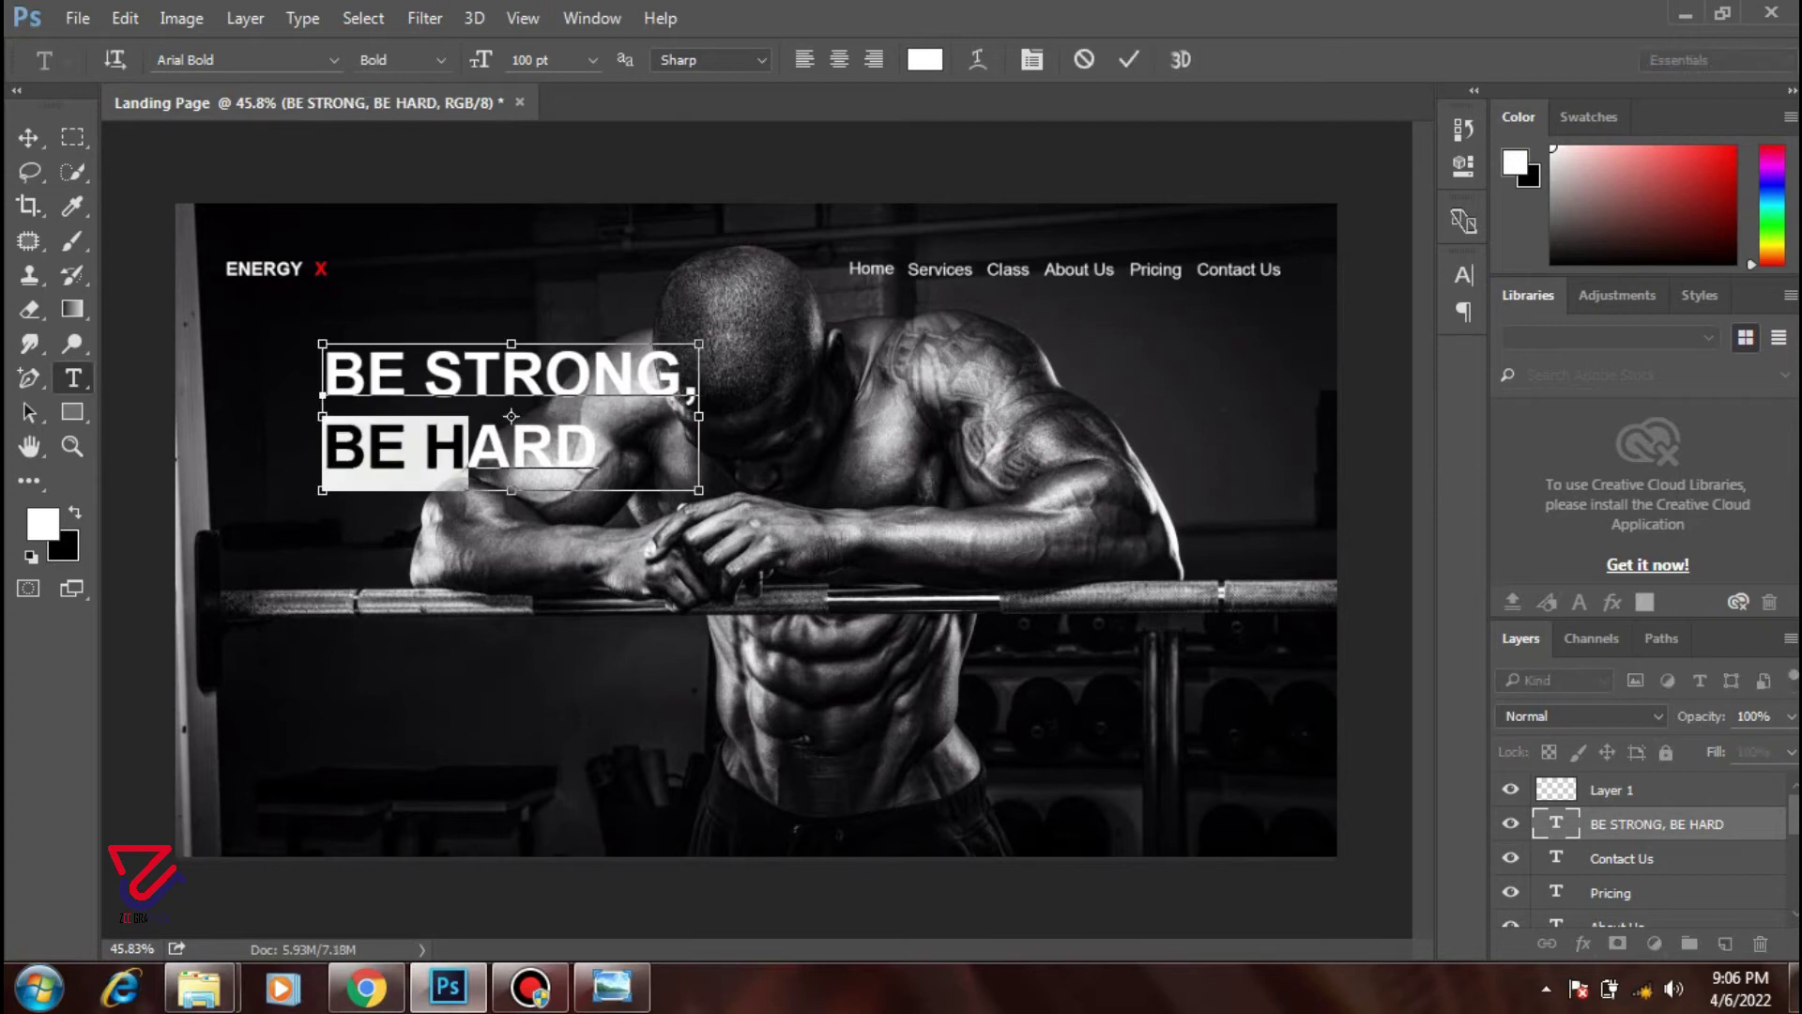
{"action": "key", "text": "ctrl+Return"}
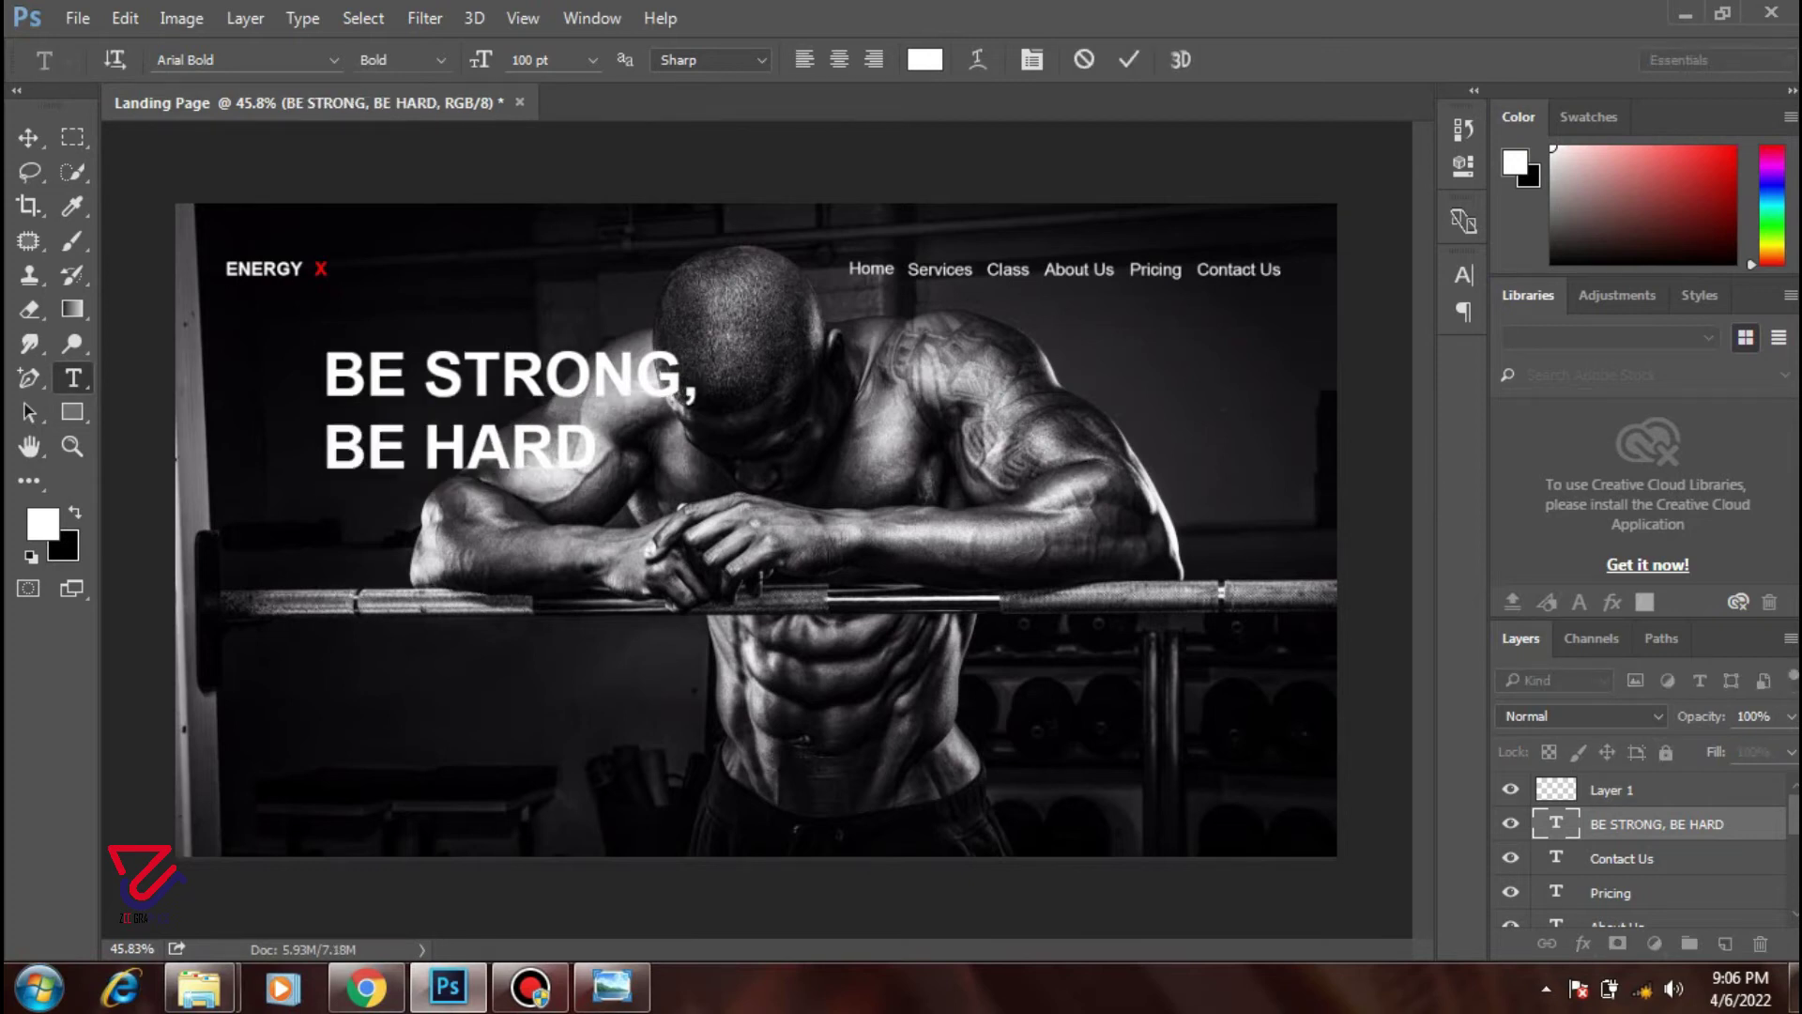
{"action": "key", "text": "alt+bracketright"}
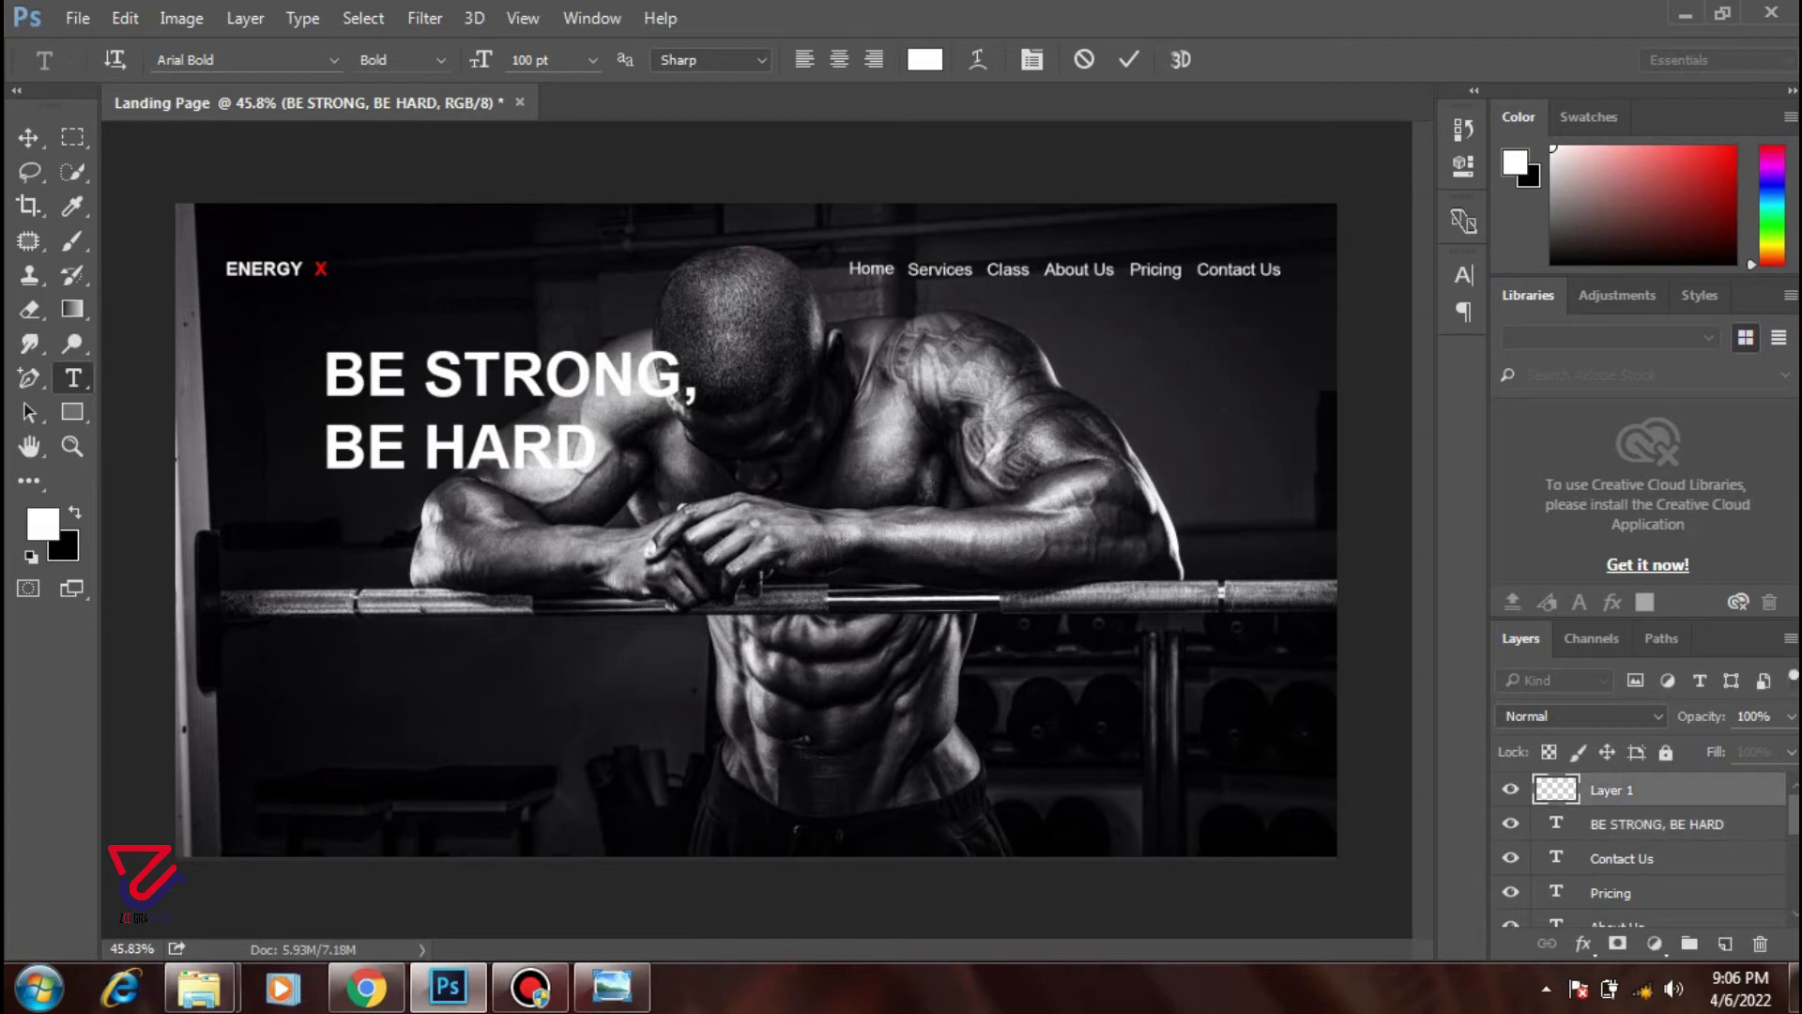
{"action": "left_click_drag", "start_coordinate": [328, 496], "coordinate": [684, 653]}
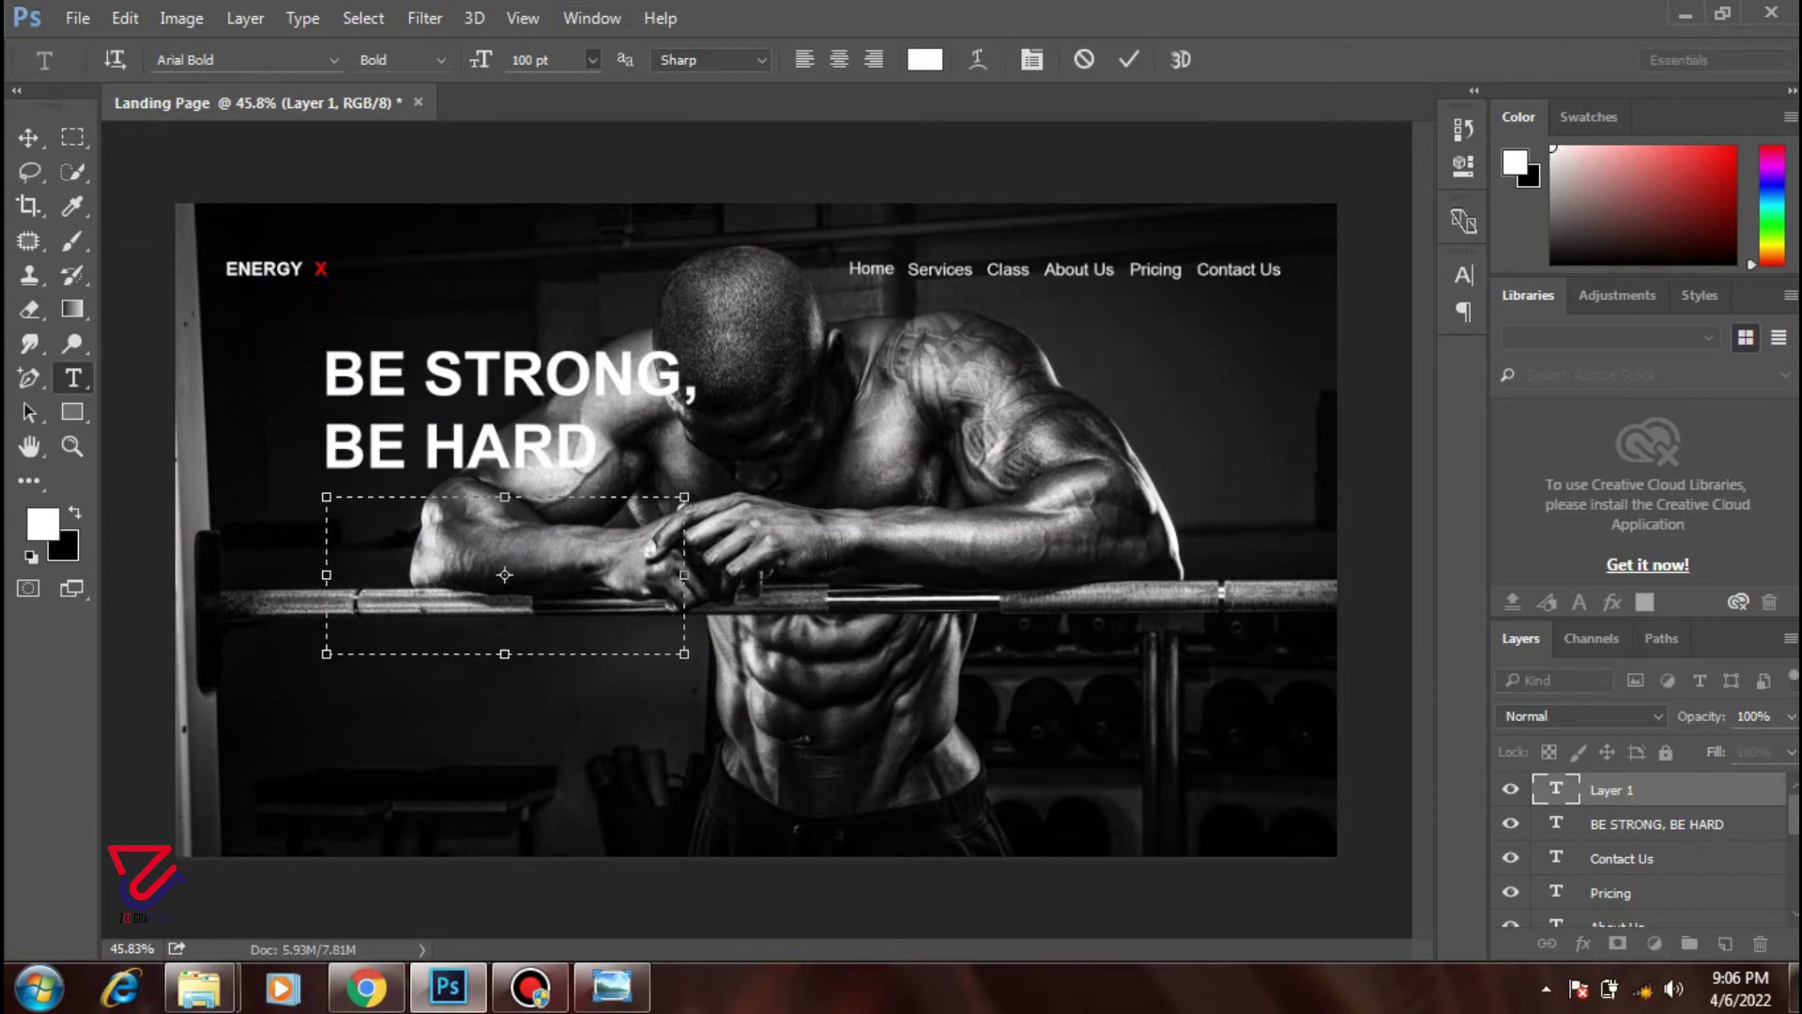
- Fill the box with 14 pt Lorem Ipsum placeholder text and trim its last lines
{"action": "left_click", "coordinate": [593, 59]}
{"action": "left_click", "coordinate": [570, 303]}
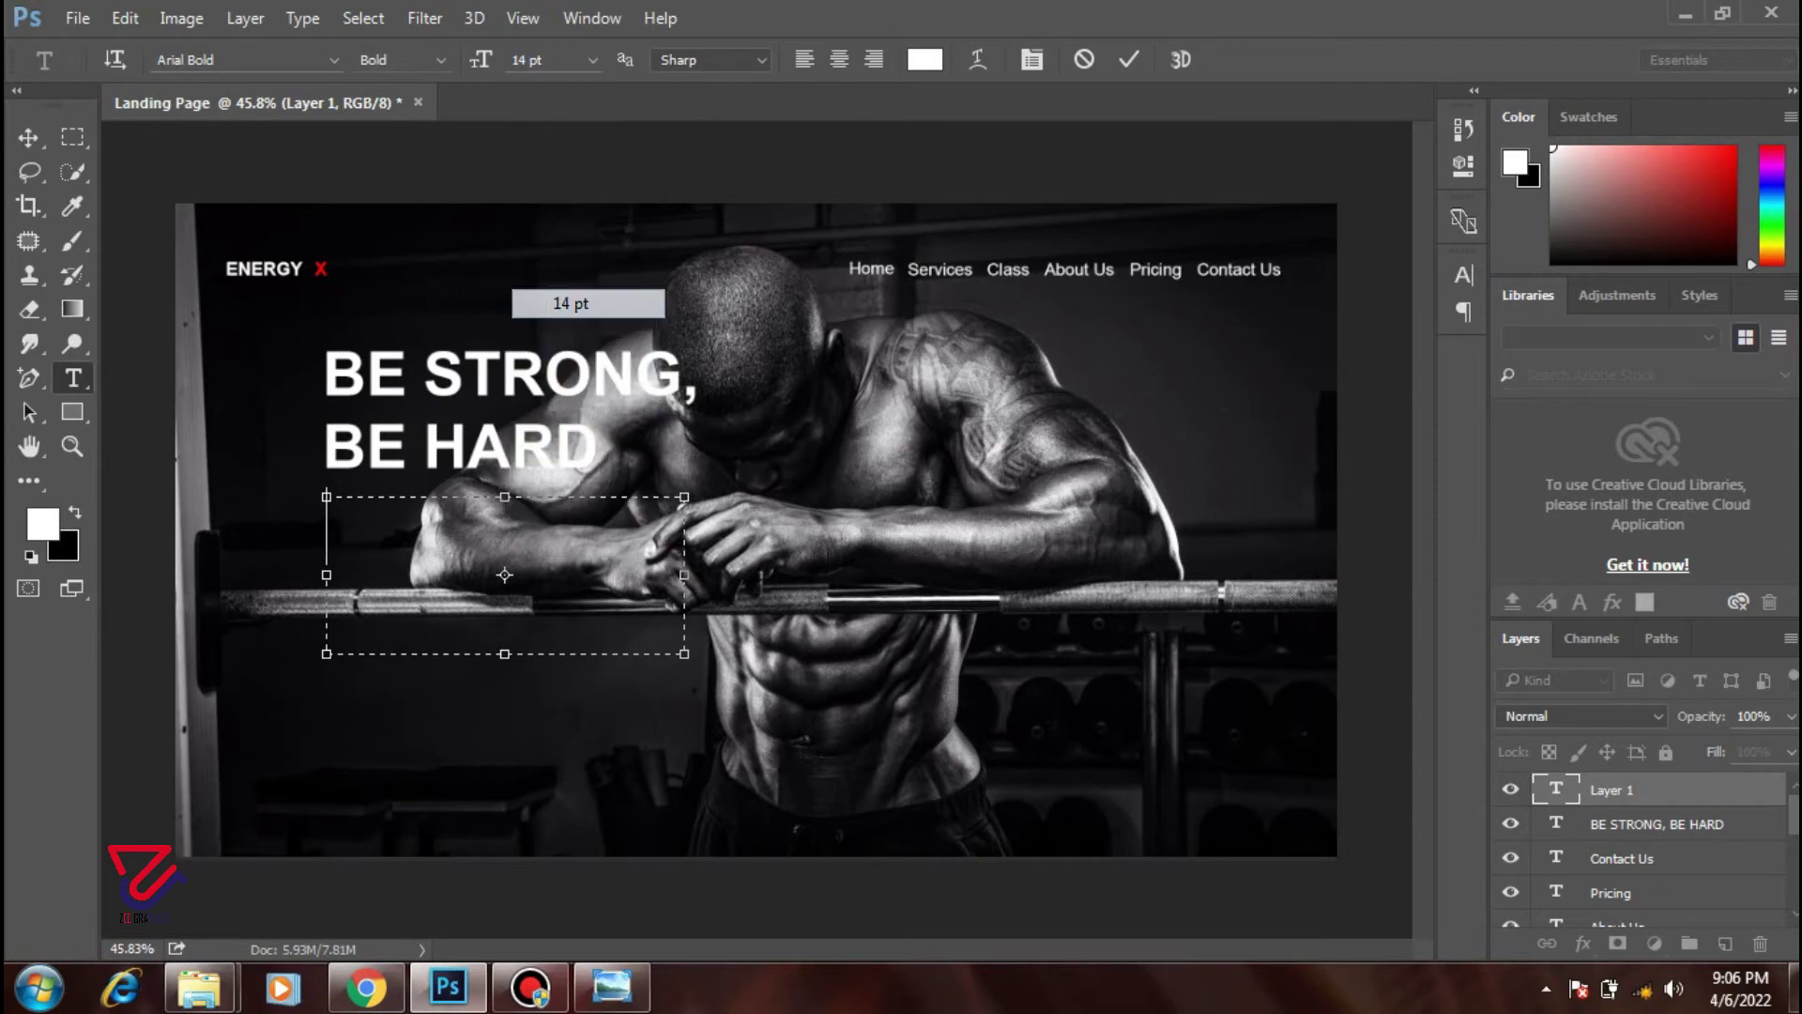
{"action": "left_click", "coordinate": [593, 59]}
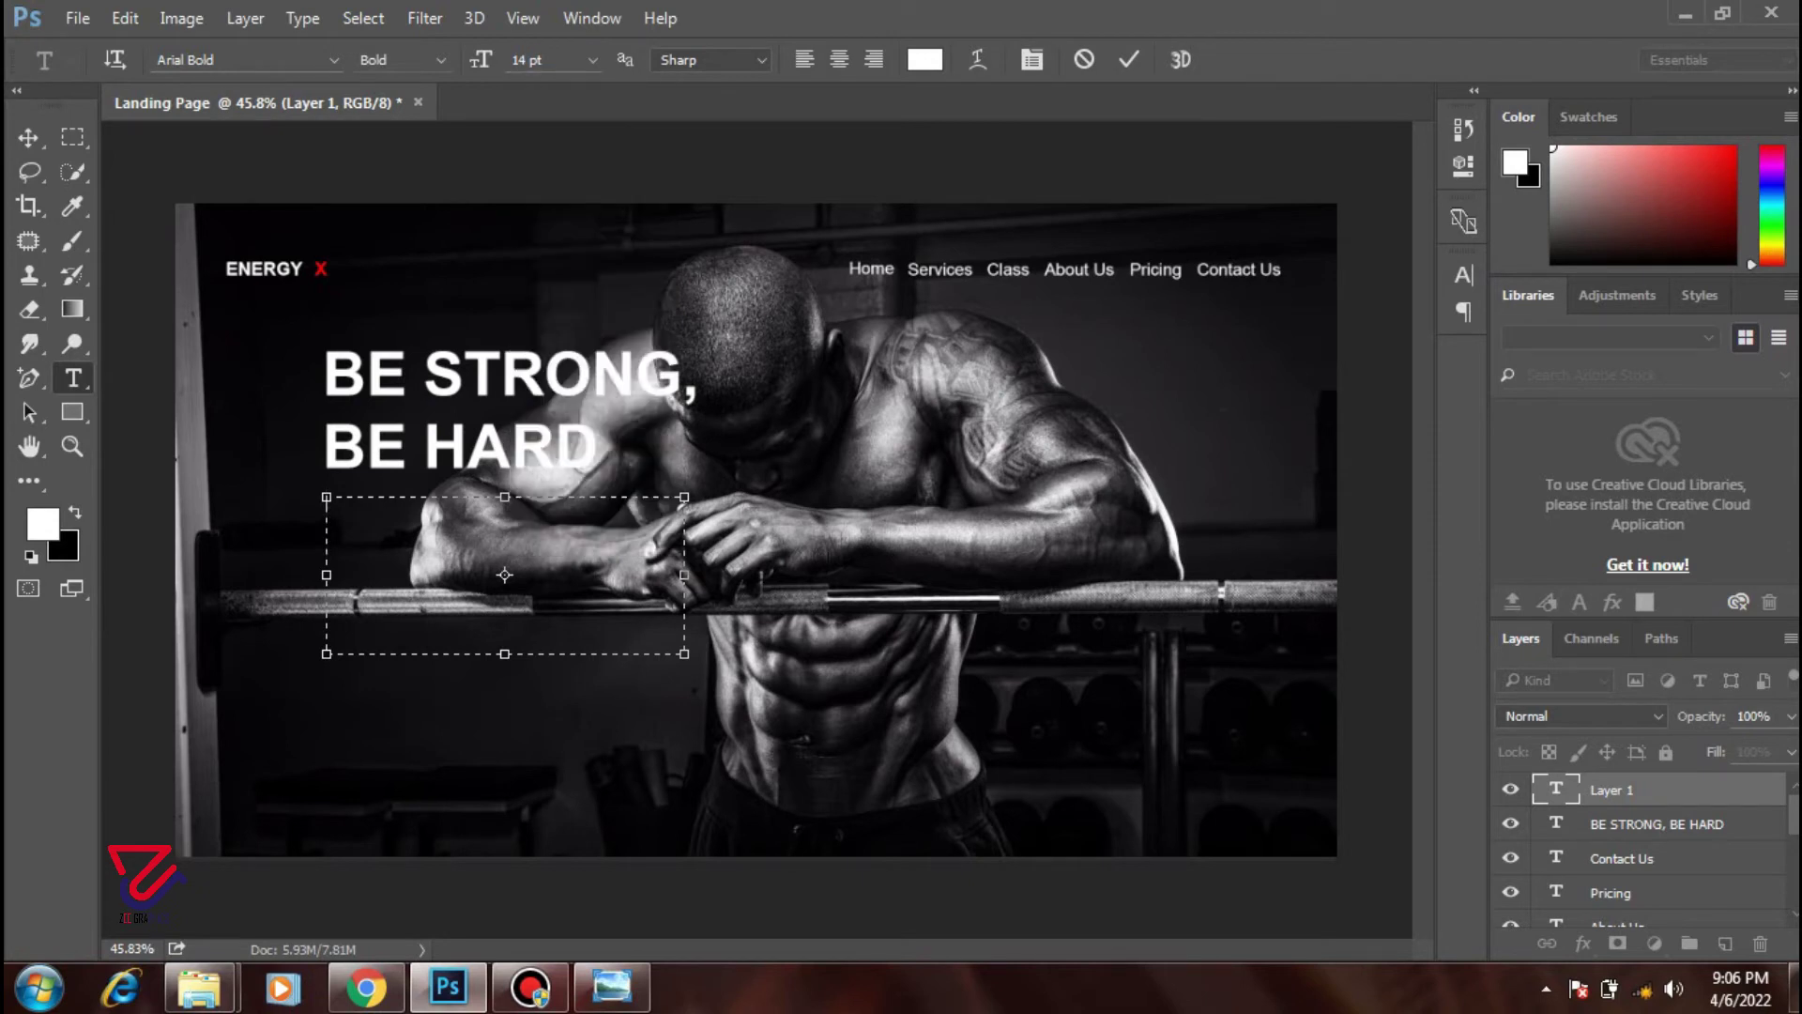
{"action": "left_click", "coordinate": [302, 18]}
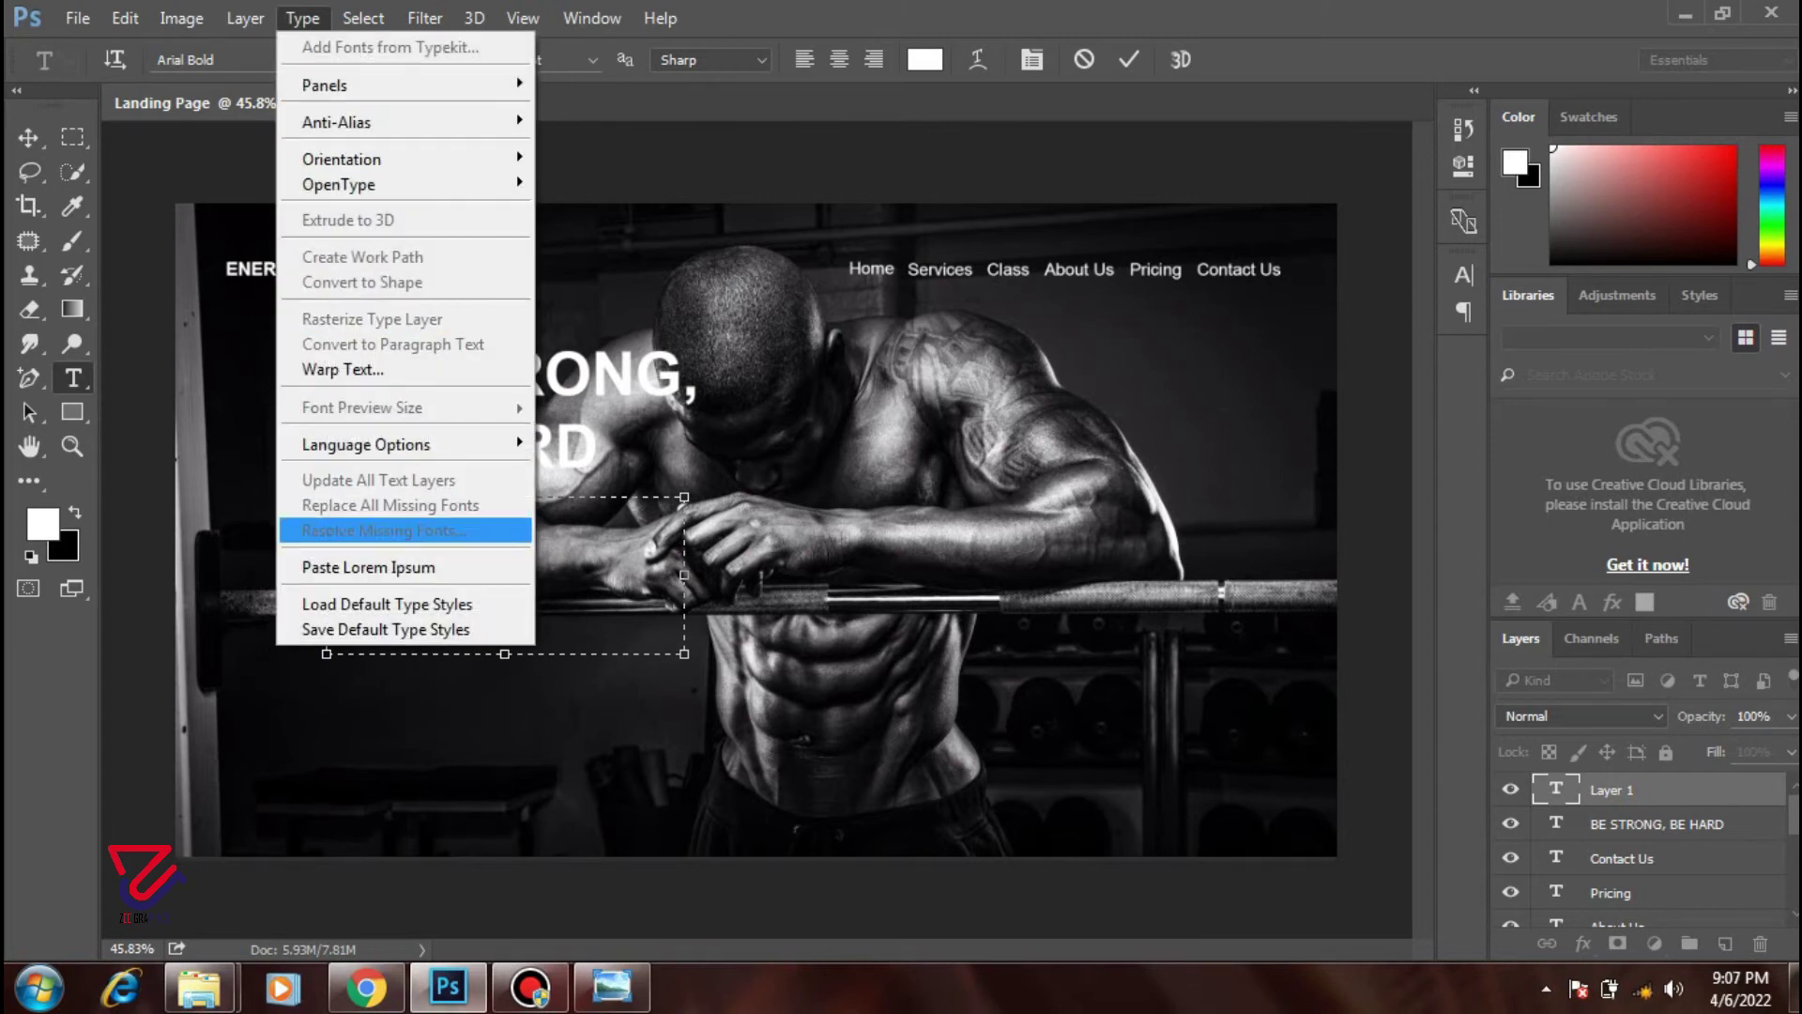
{"action": "left_click", "coordinate": [505, 567]}
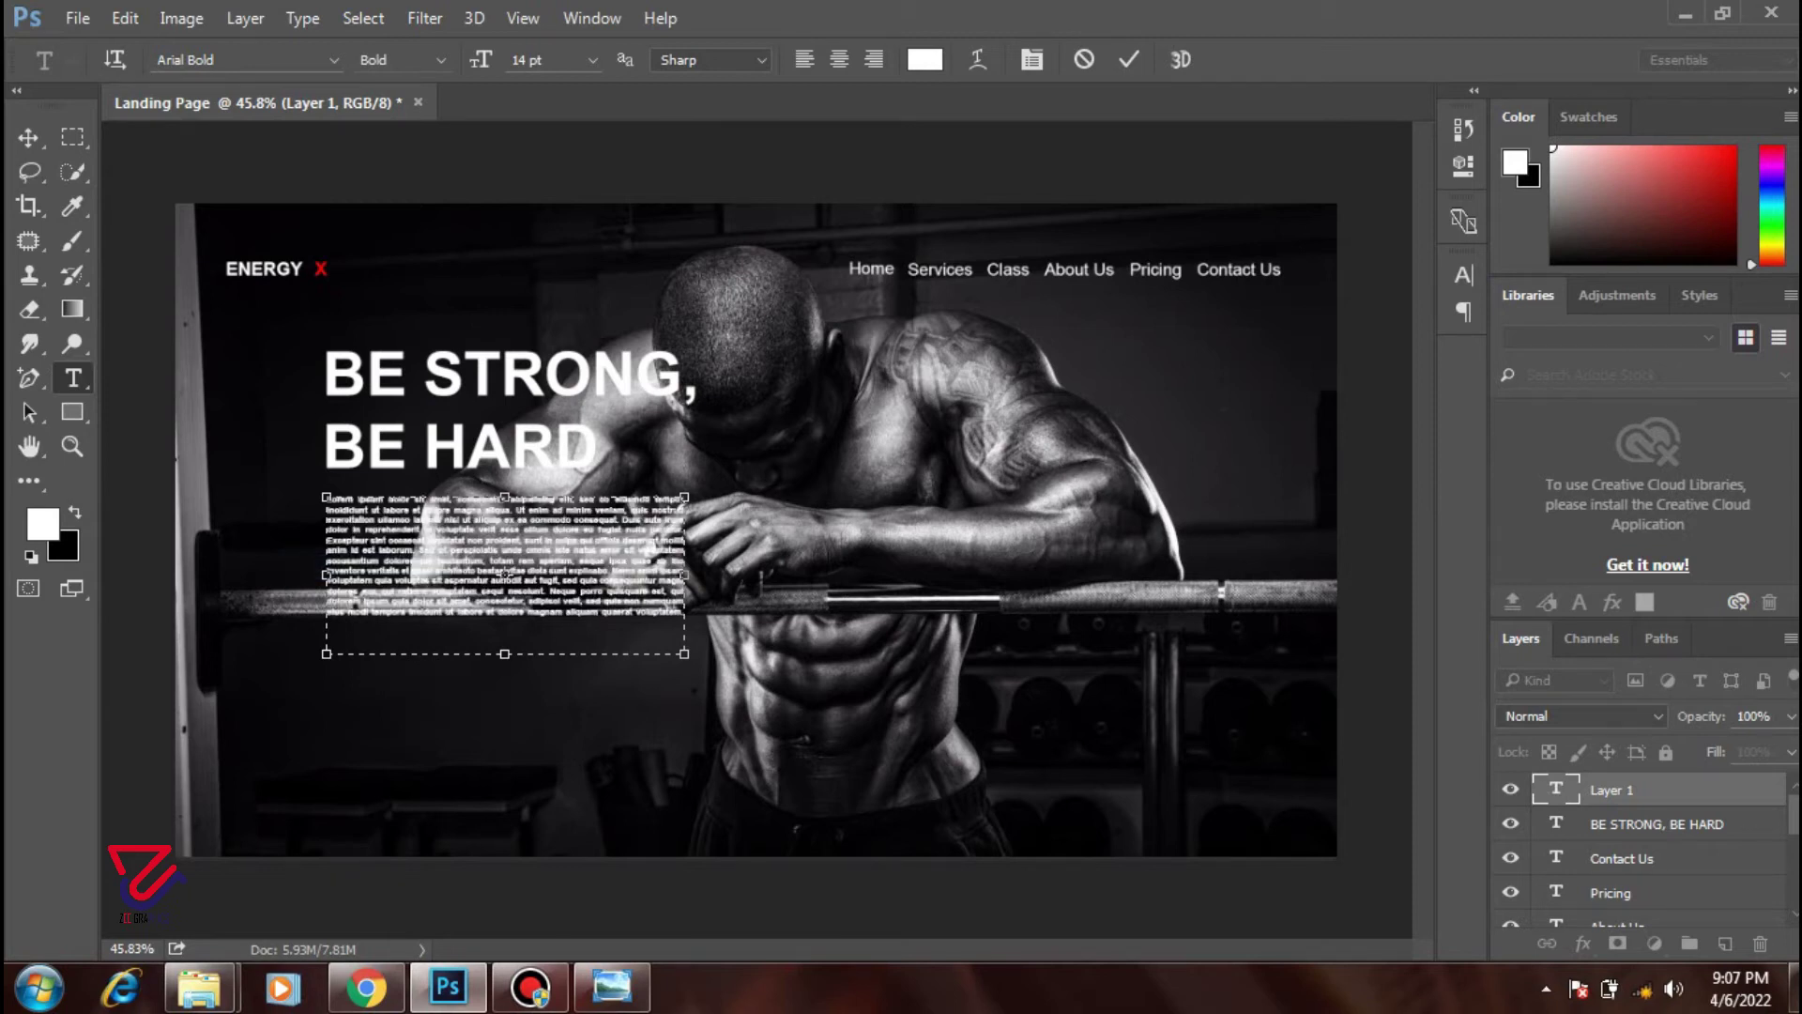
{"action": "mouse_move", "coordinate": [684, 614]}
{"action": "left_mouse_down"}
{"action": "mouse_move", "coordinate": [608, 580]}
{"action": "mouse_move", "coordinate": [343, 580]}
{"action": "left_mouse_up"}
{"action": "left_click", "coordinate": [343, 580]}
{"action": "key", "text": "ctrl+shift+End"}
{"action": "key", "text": "BackSpace"}
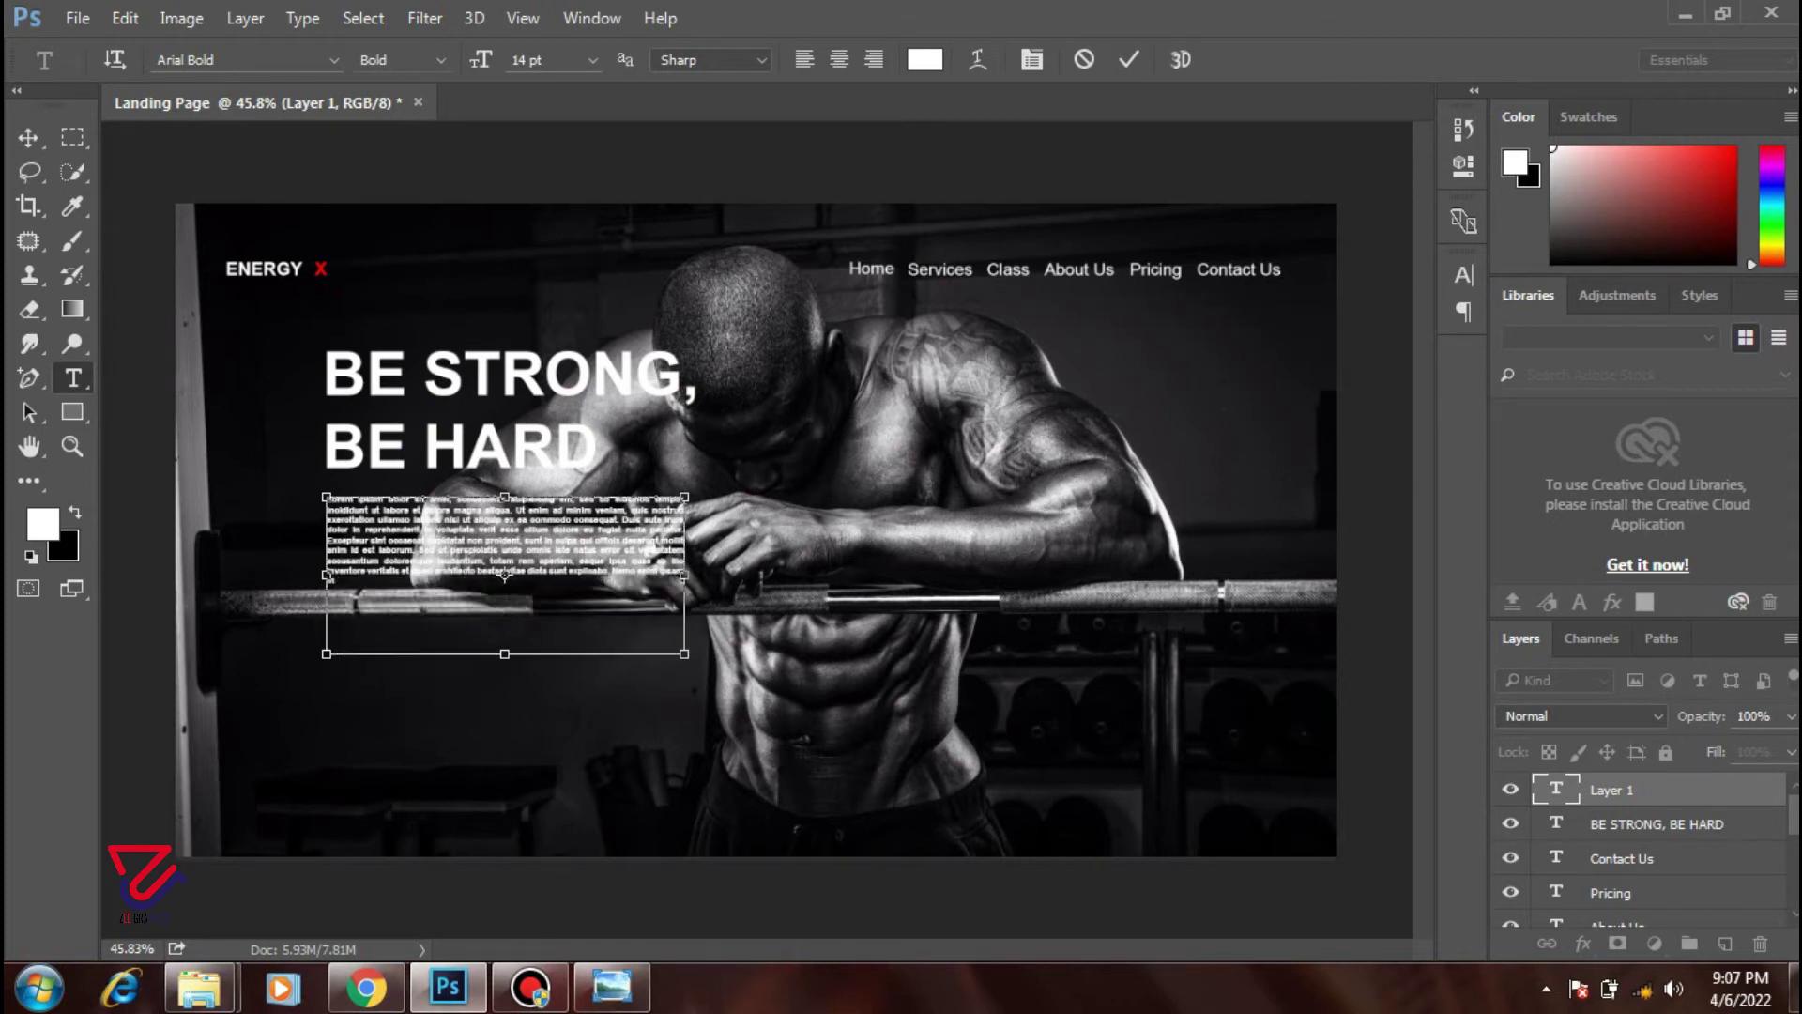
- Enlarge the paragraph text to 18 pt and delete the overflowing end
{"action": "key", "text": "ctrl+a"}
{"action": "left_click", "coordinate": [592, 59]}
{"action": "left_click", "coordinate": [570, 362]}
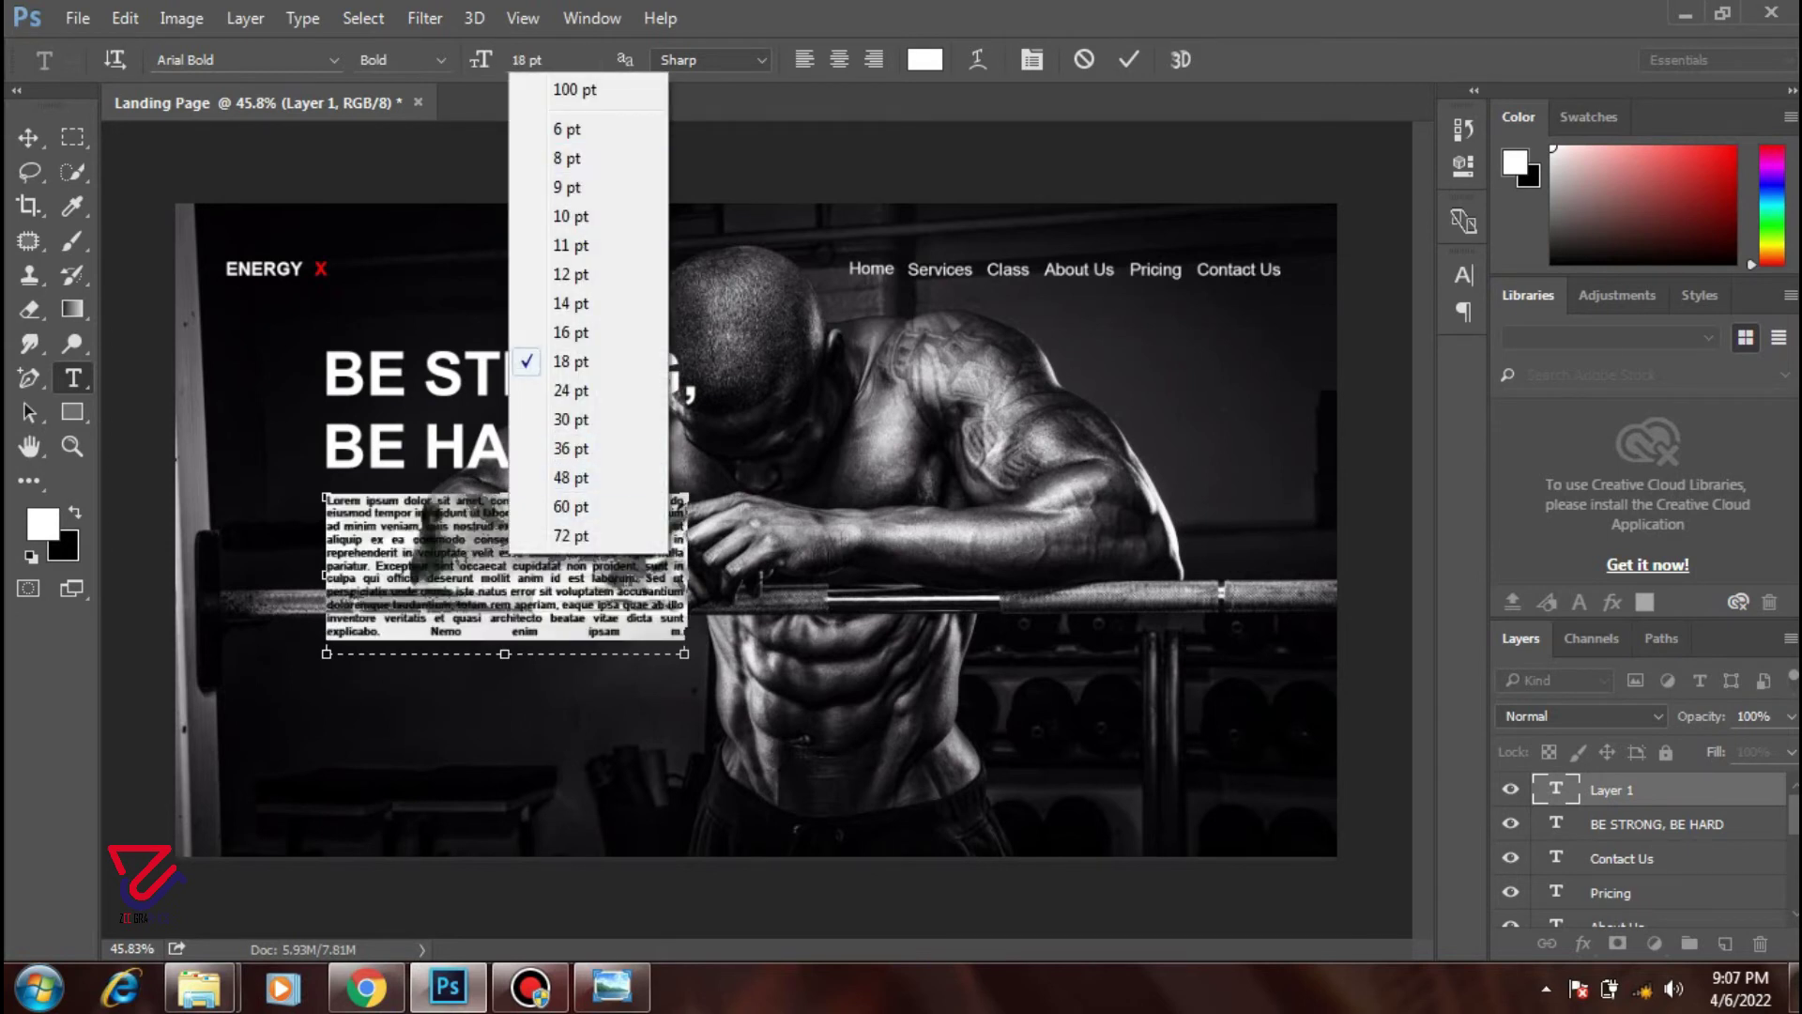
{"action": "left_click", "coordinate": [505, 575]}
{"action": "key", "text": "shift+Left"}
{"action": "key", "text": "shift+Left"}
{"action": "key", "text": "shift+Left"}
{"action": "key", "text": "shift+Up"}
{"action": "key", "text": "shift+Left"}
{"action": "key", "text": "shift+Left"}
{"action": "key", "text": "shift+Left"}
{"action": "key", "text": "shift+Left"}
{"action": "key", "text": "shift+Left"}
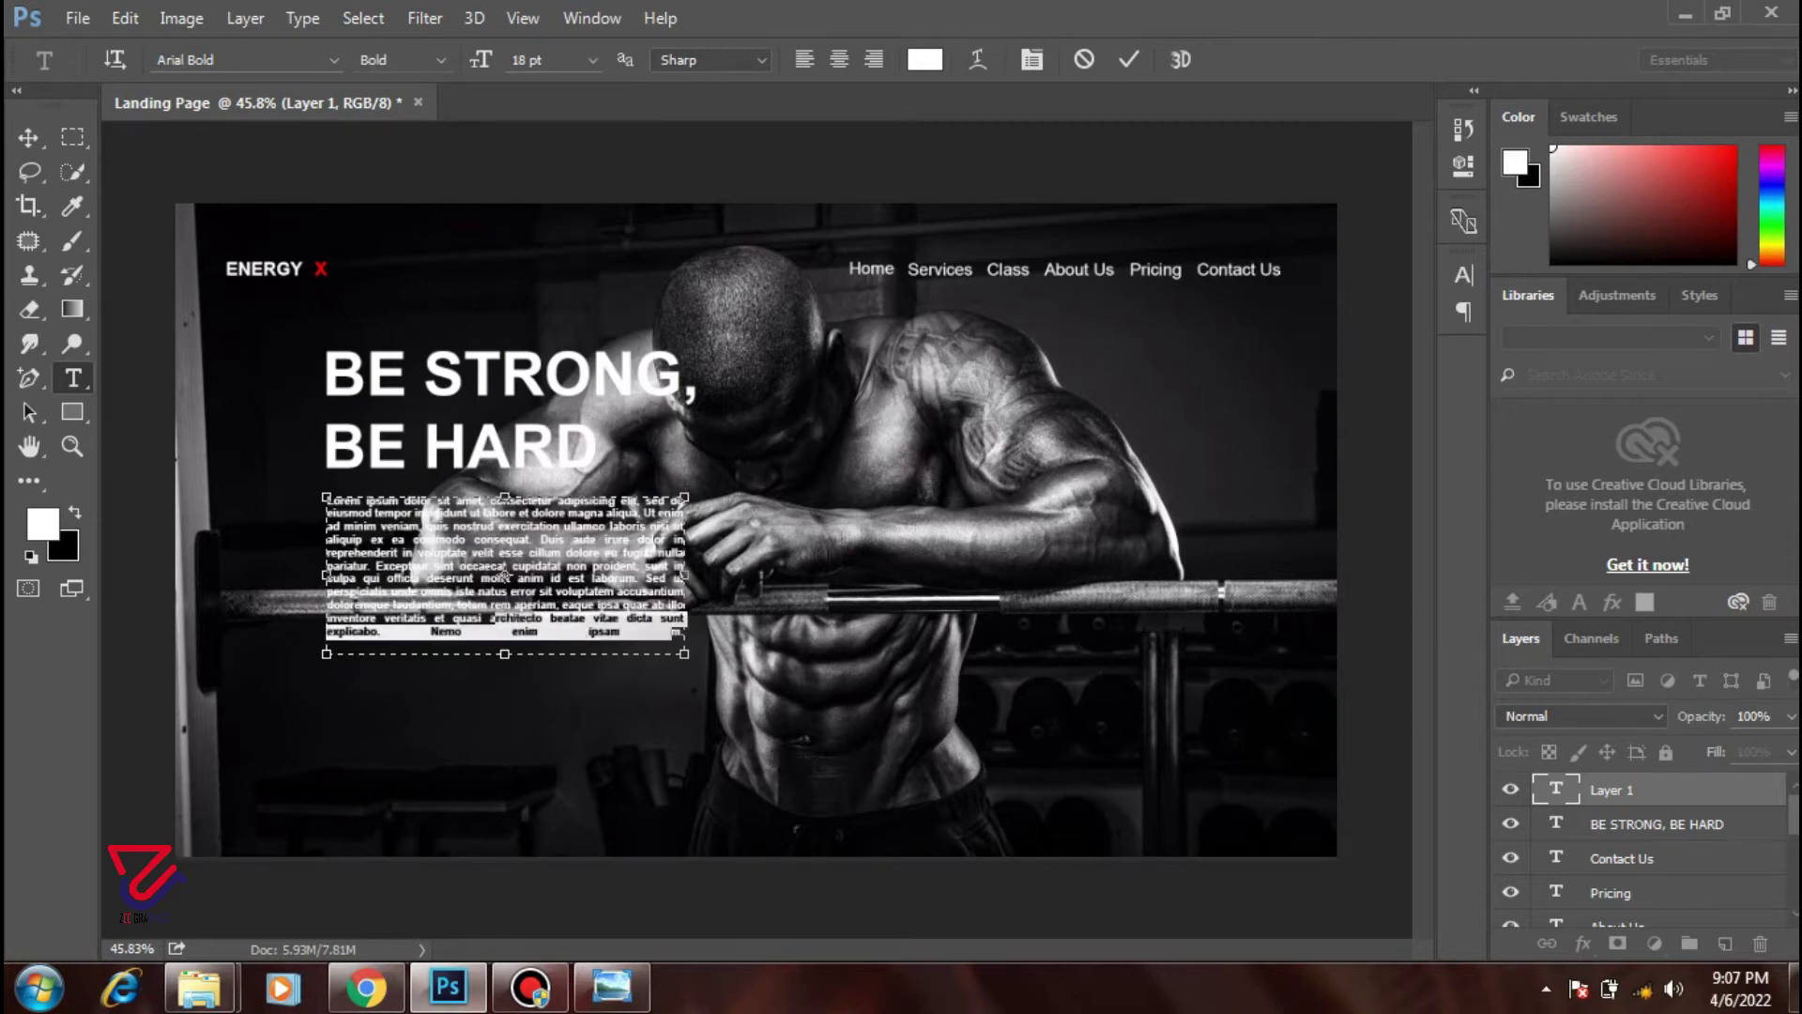
{"action": "key", "text": "BackSpace"}
{"action": "key", "text": "BackSpace"}
{"action": "key", "text": "BackSpace"}
{"action": "key", "text": "BackSpace"}
{"action": "key", "text": "BackSpace"}
{"action": "key", "text": "BackSpace"}
{"action": "key", "text": "BackSpace"}
{"action": "key", "text": "BackSpace"}
{"action": "key", "text": "BackSpace"}
{"action": "key", "text": "BackSpace"}
{"action": "key", "text": "BackSpace"}
{"action": "key", "text": "BackSpace"}
{"action": "key", "text": "BackSpace"}
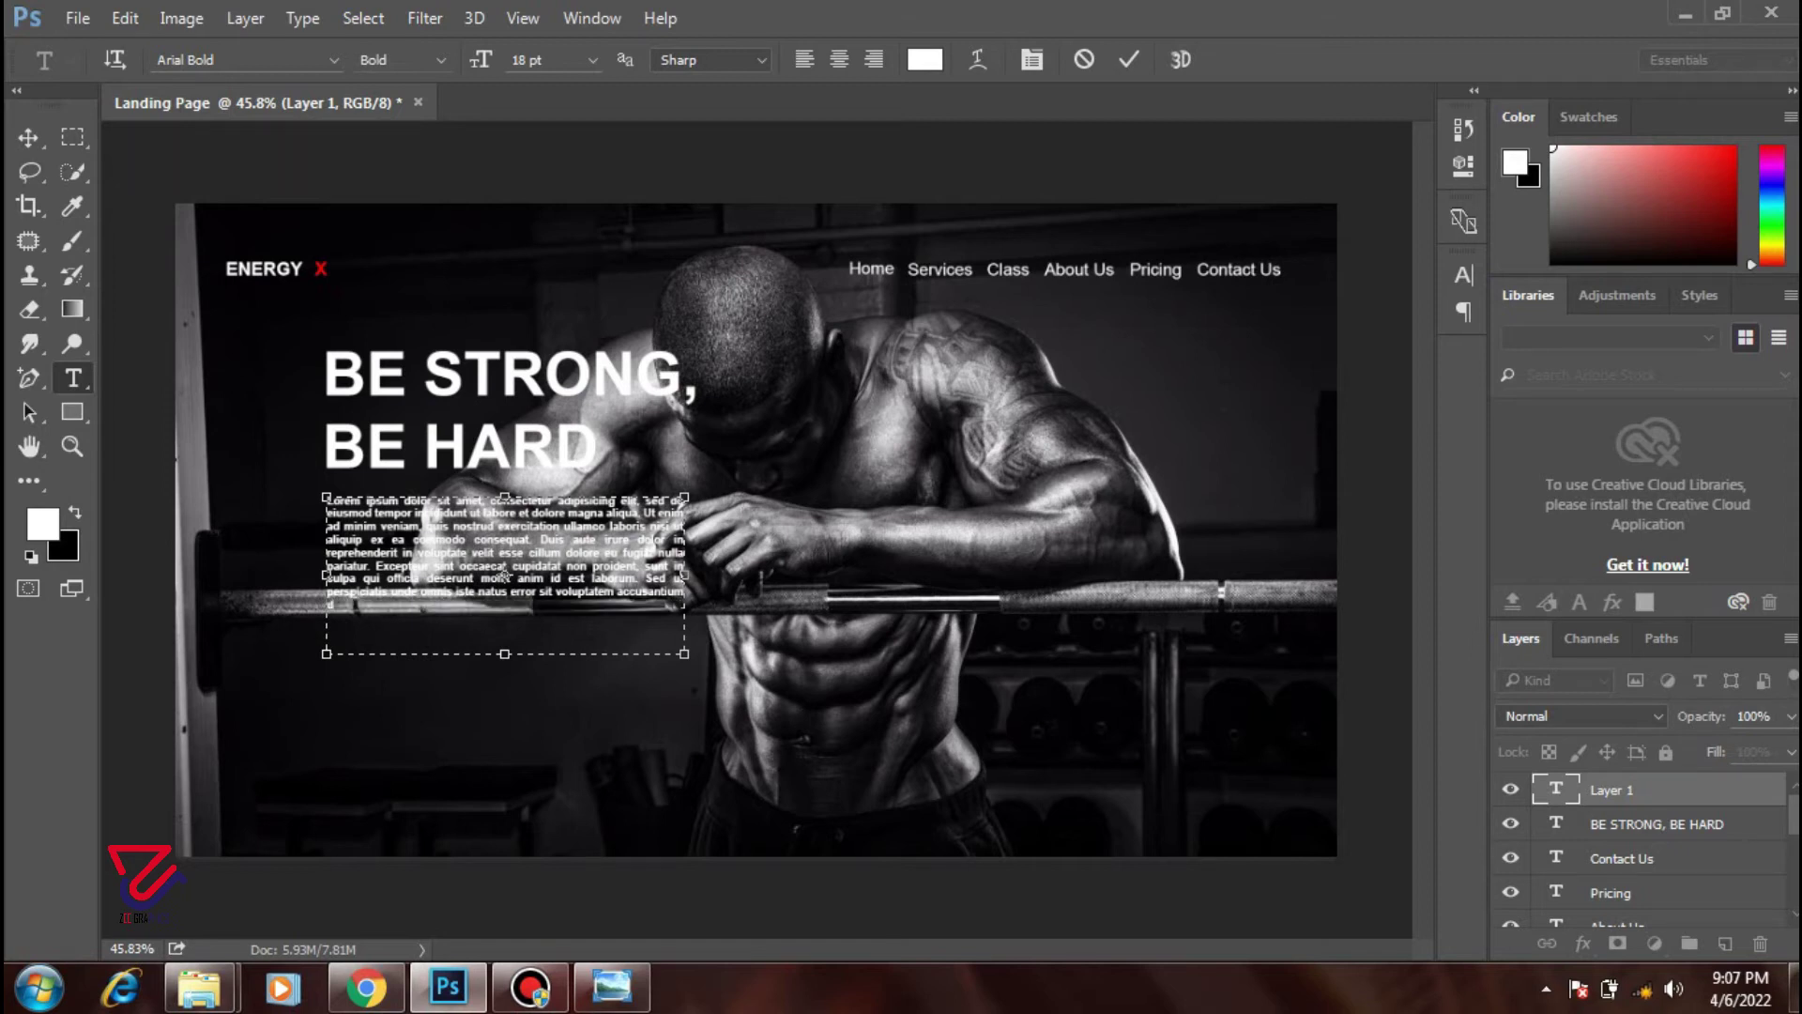
- Remove the extra sentence after 'laborum.' and commit the paragraph
{"action": "scroll", "coordinate": [505, 576], "scroll_direction": "up", "scroll_amount": 2}
{"action": "scroll", "coordinate": [507, 591], "scroll_direction": "up", "scroll_amount": 2}
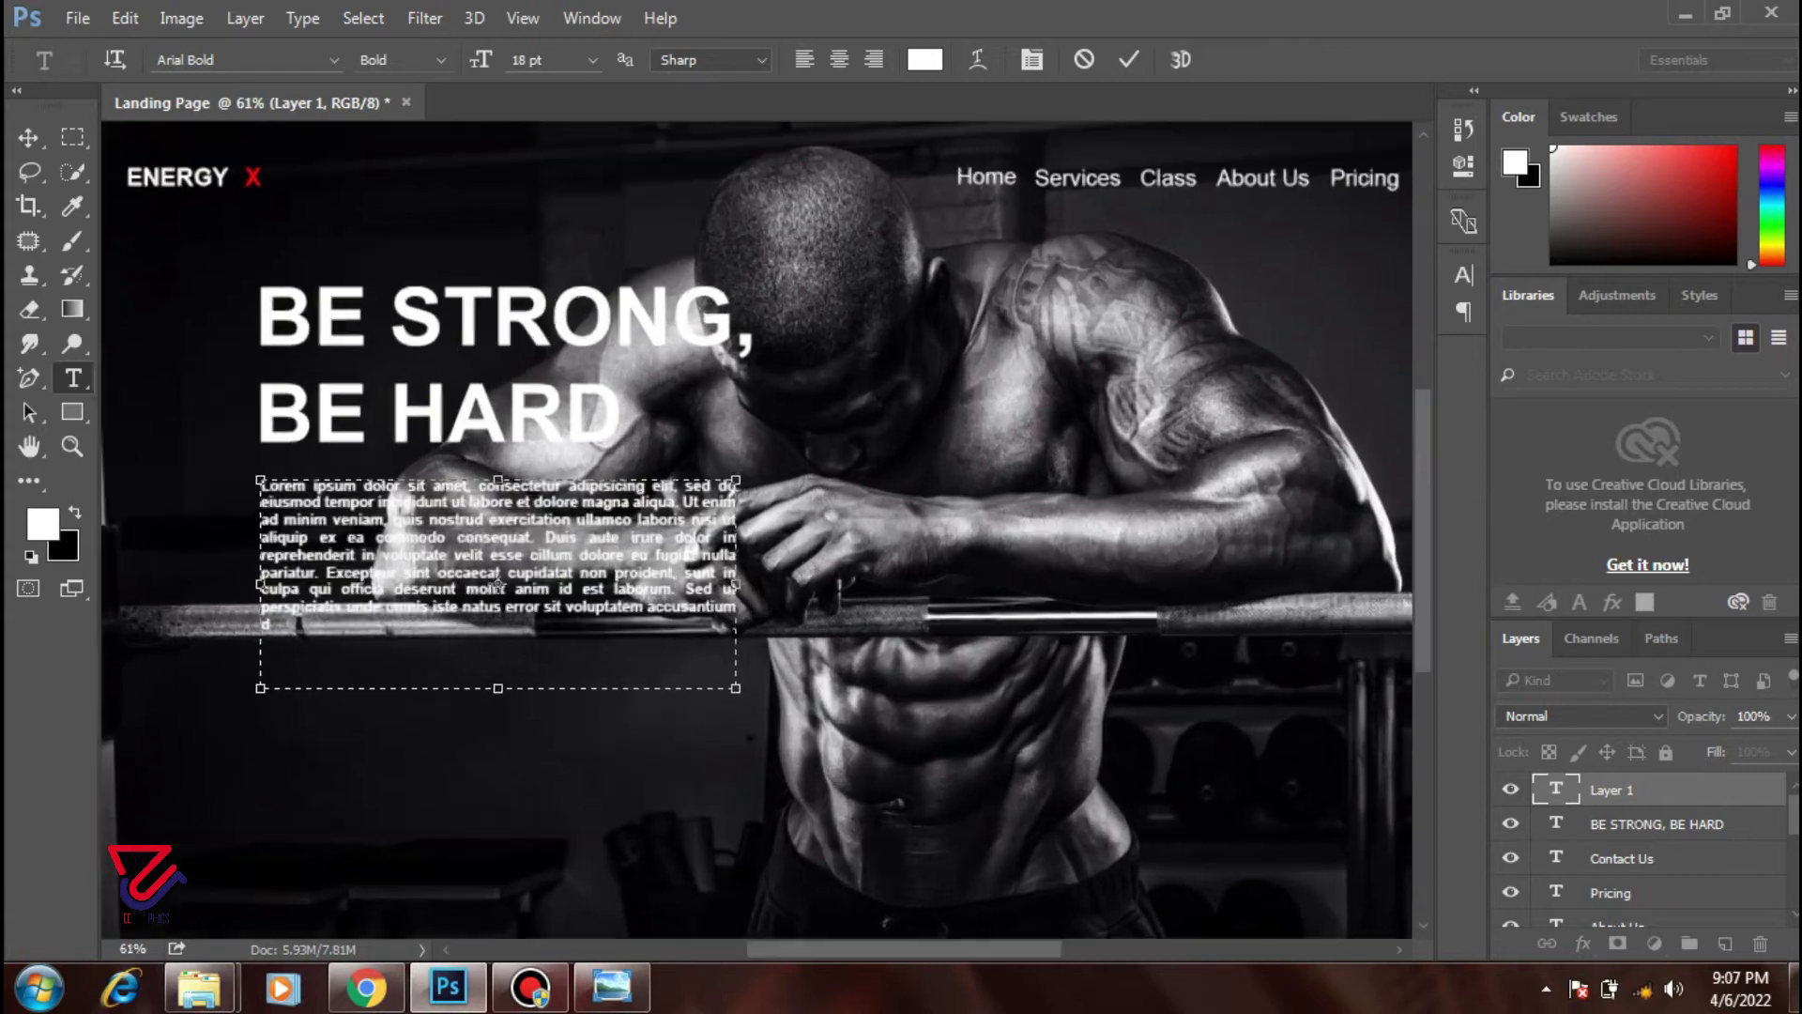
{"action": "scroll", "coordinate": [512, 610], "scroll_direction": "up", "scroll_amount": 2}
{"action": "scroll", "coordinate": [519, 642], "scroll_direction": "up", "scroll_amount": 2}
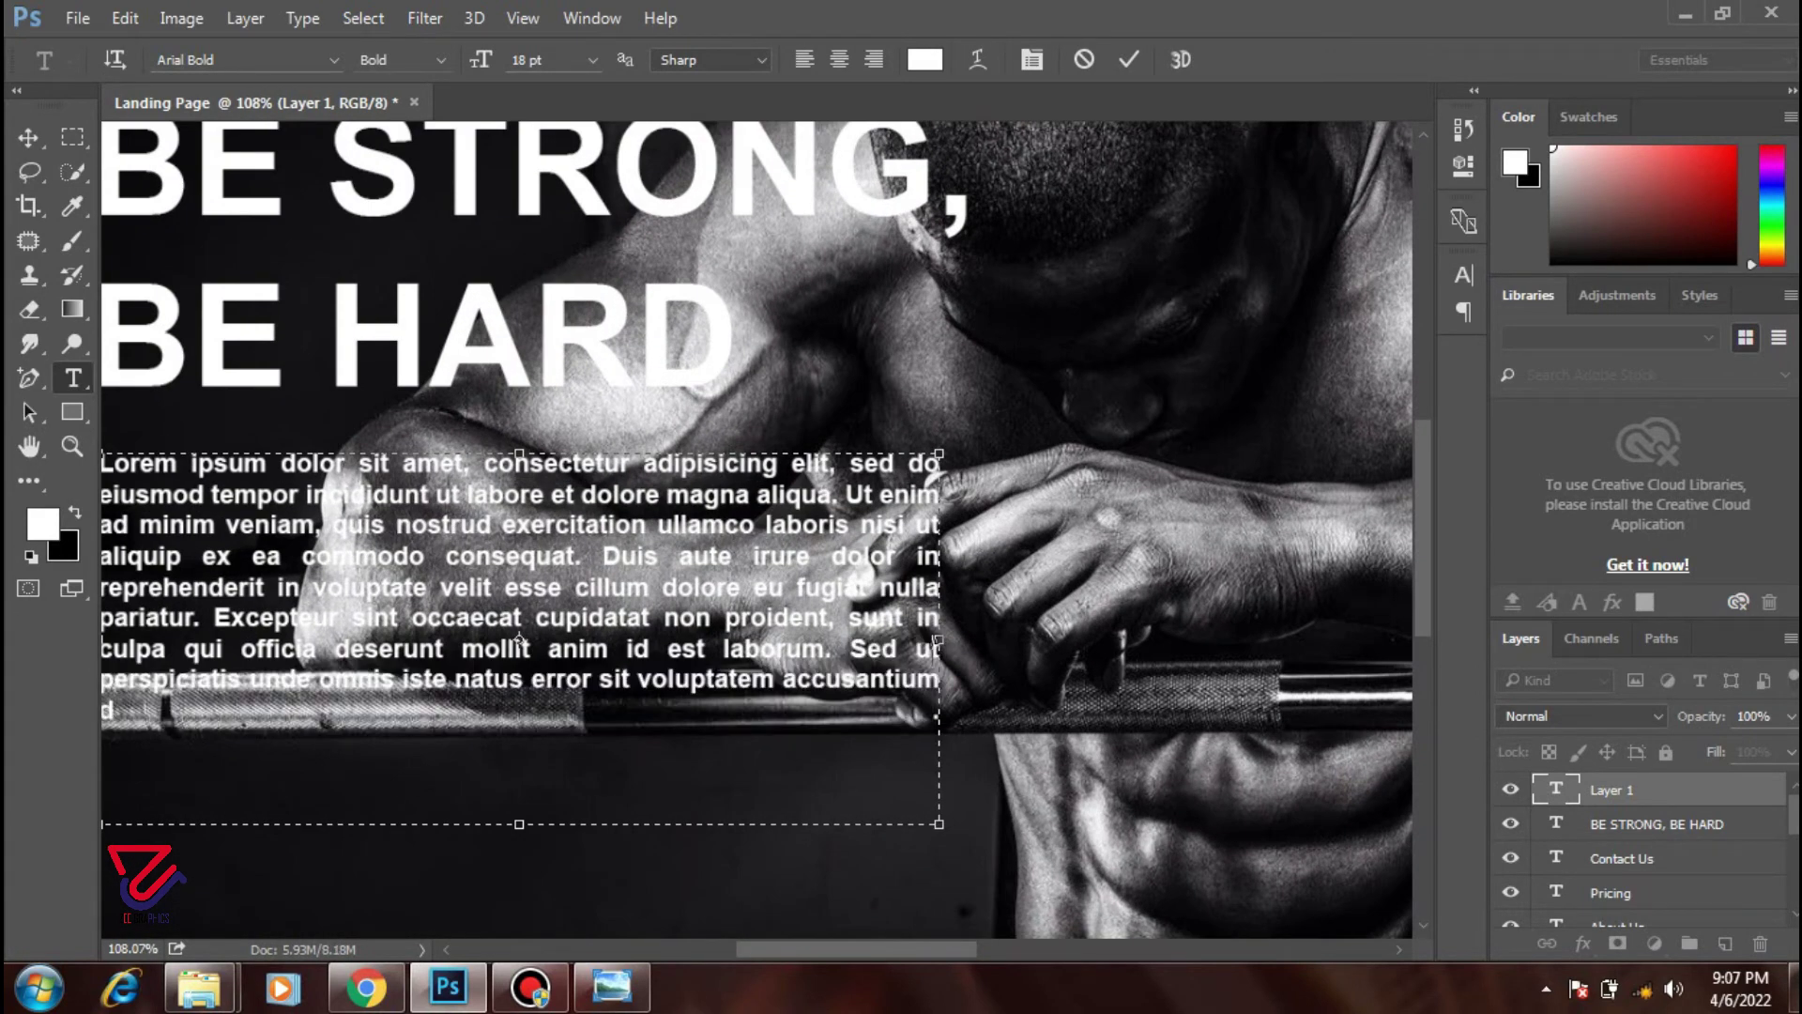
{"action": "key", "text": "Delete"}
{"action": "scroll", "coordinate": [521, 648], "scroll_direction": "down", "scroll_amount": 2}
{"action": "scroll", "coordinate": [528, 657], "scroll_direction": "down", "scroll_amount": 2}
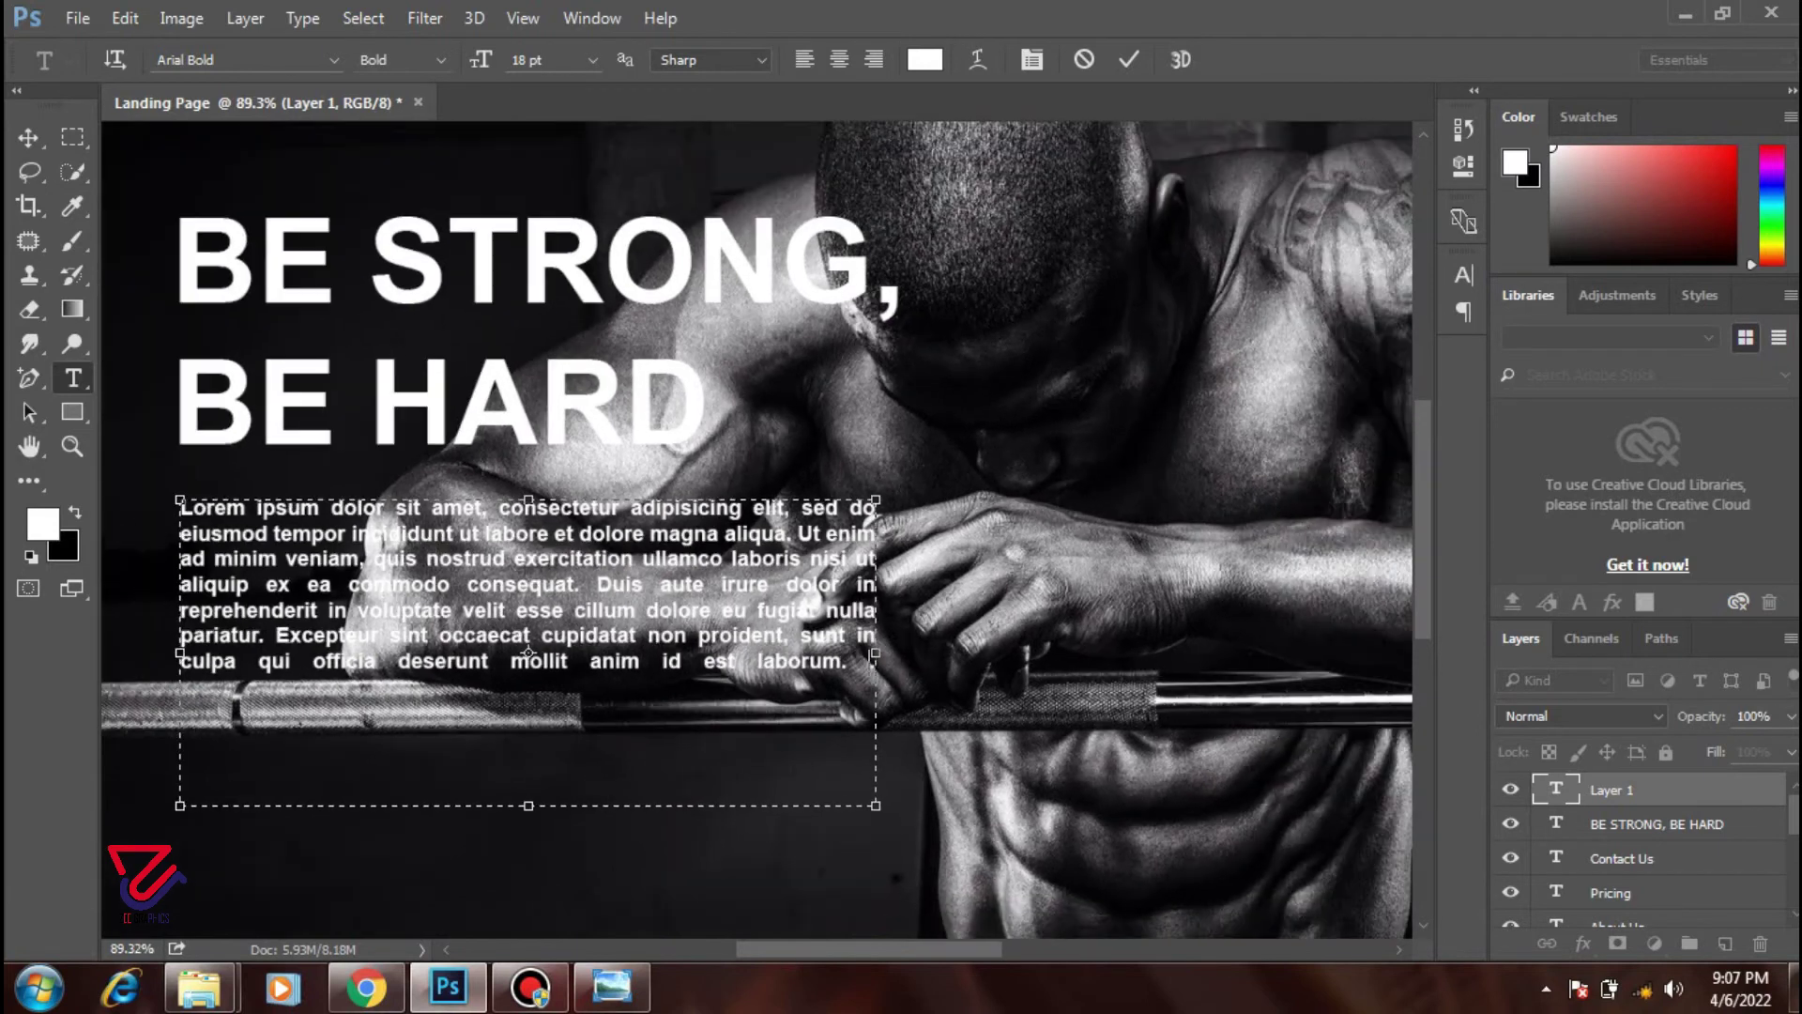
{"action": "scroll", "coordinate": [535, 667], "scroll_direction": "down", "scroll_amount": 1}
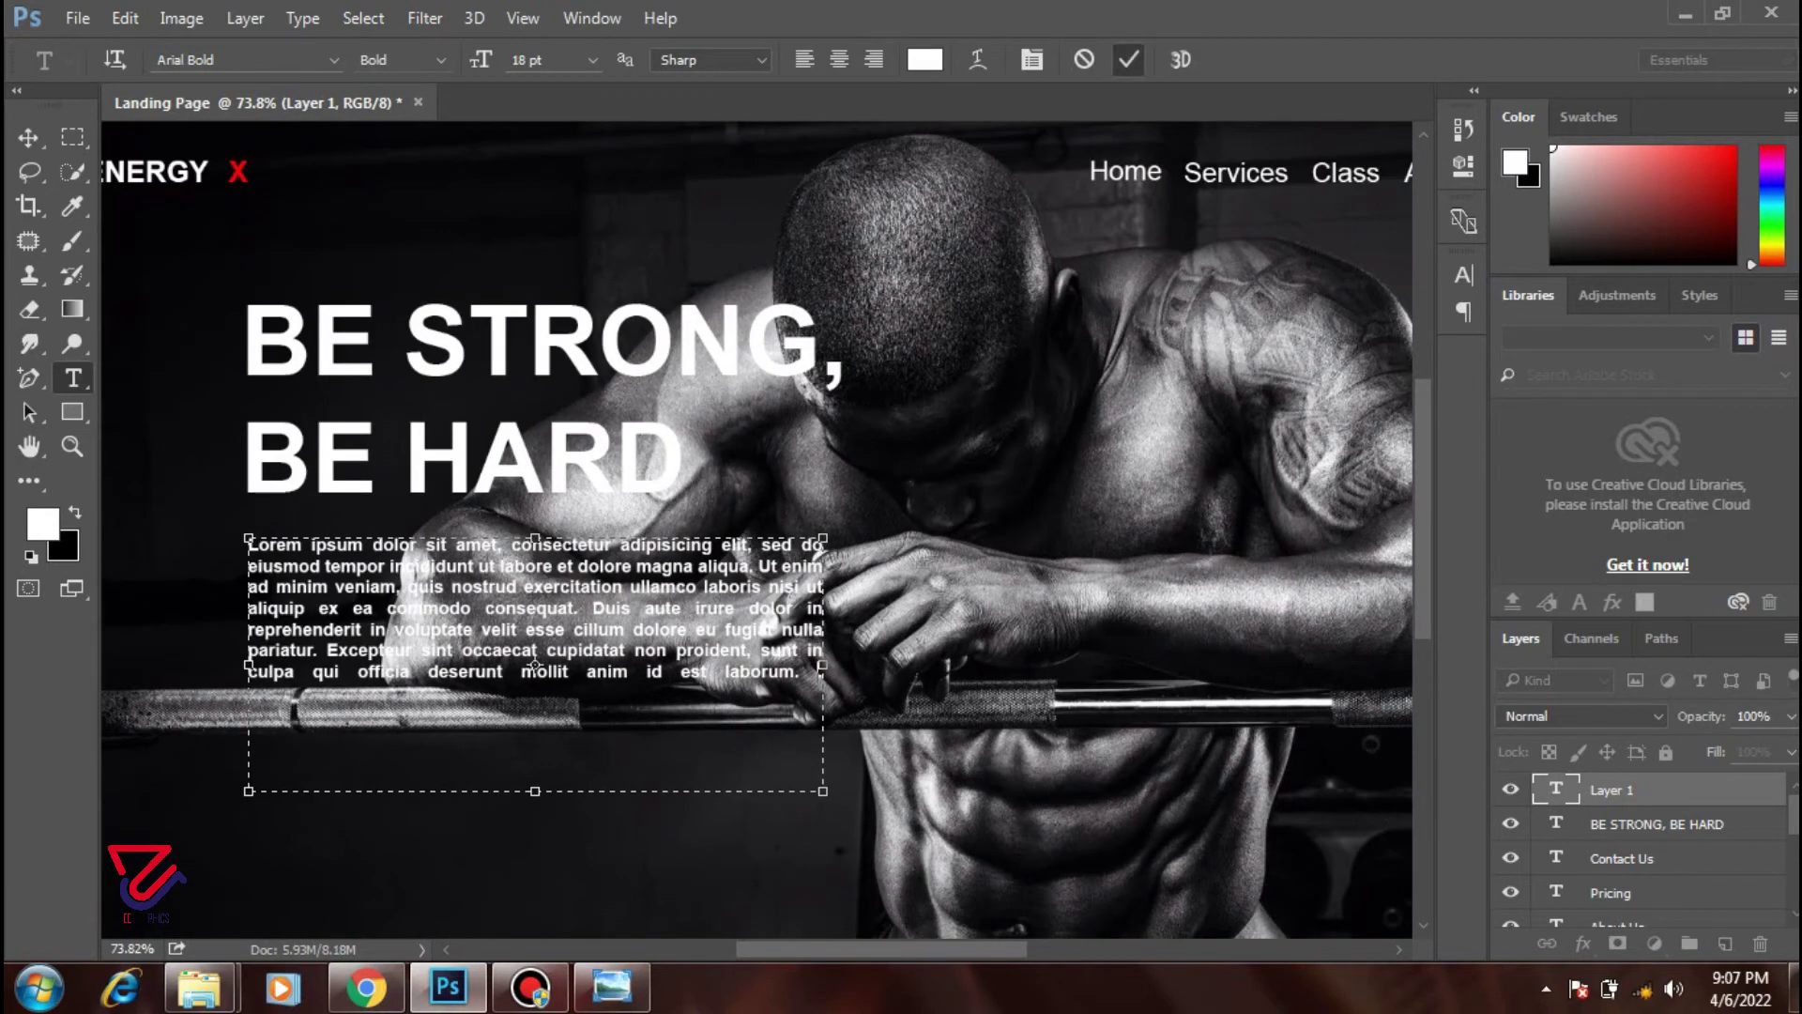
{"action": "left_click", "coordinate": [1129, 59]}
{"action": "scroll", "coordinate": [717, 788], "scroll_direction": "down", "scroll_amount": 1}
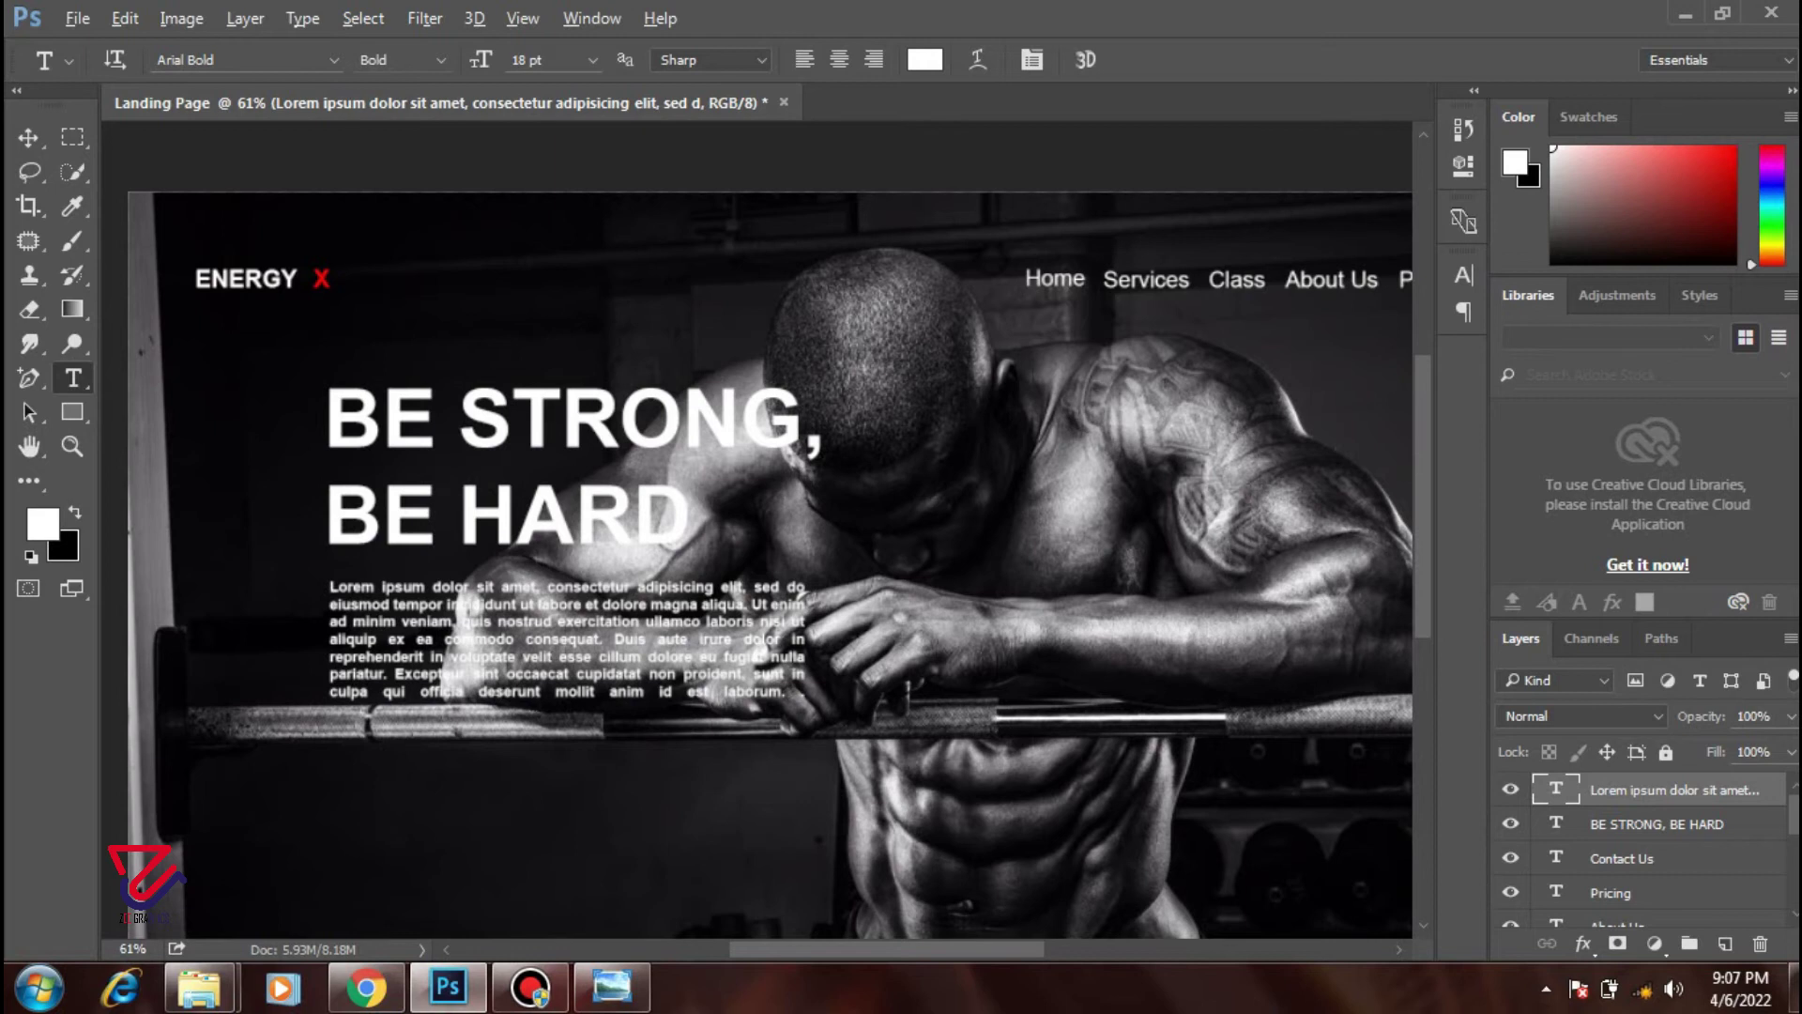
{"action": "scroll", "coordinate": [766, 527], "scroll_direction": "down", "scroll_amount": 1}
{"action": "scroll", "coordinate": [766, 527], "scroll_direction": "up", "scroll_amount": 1}
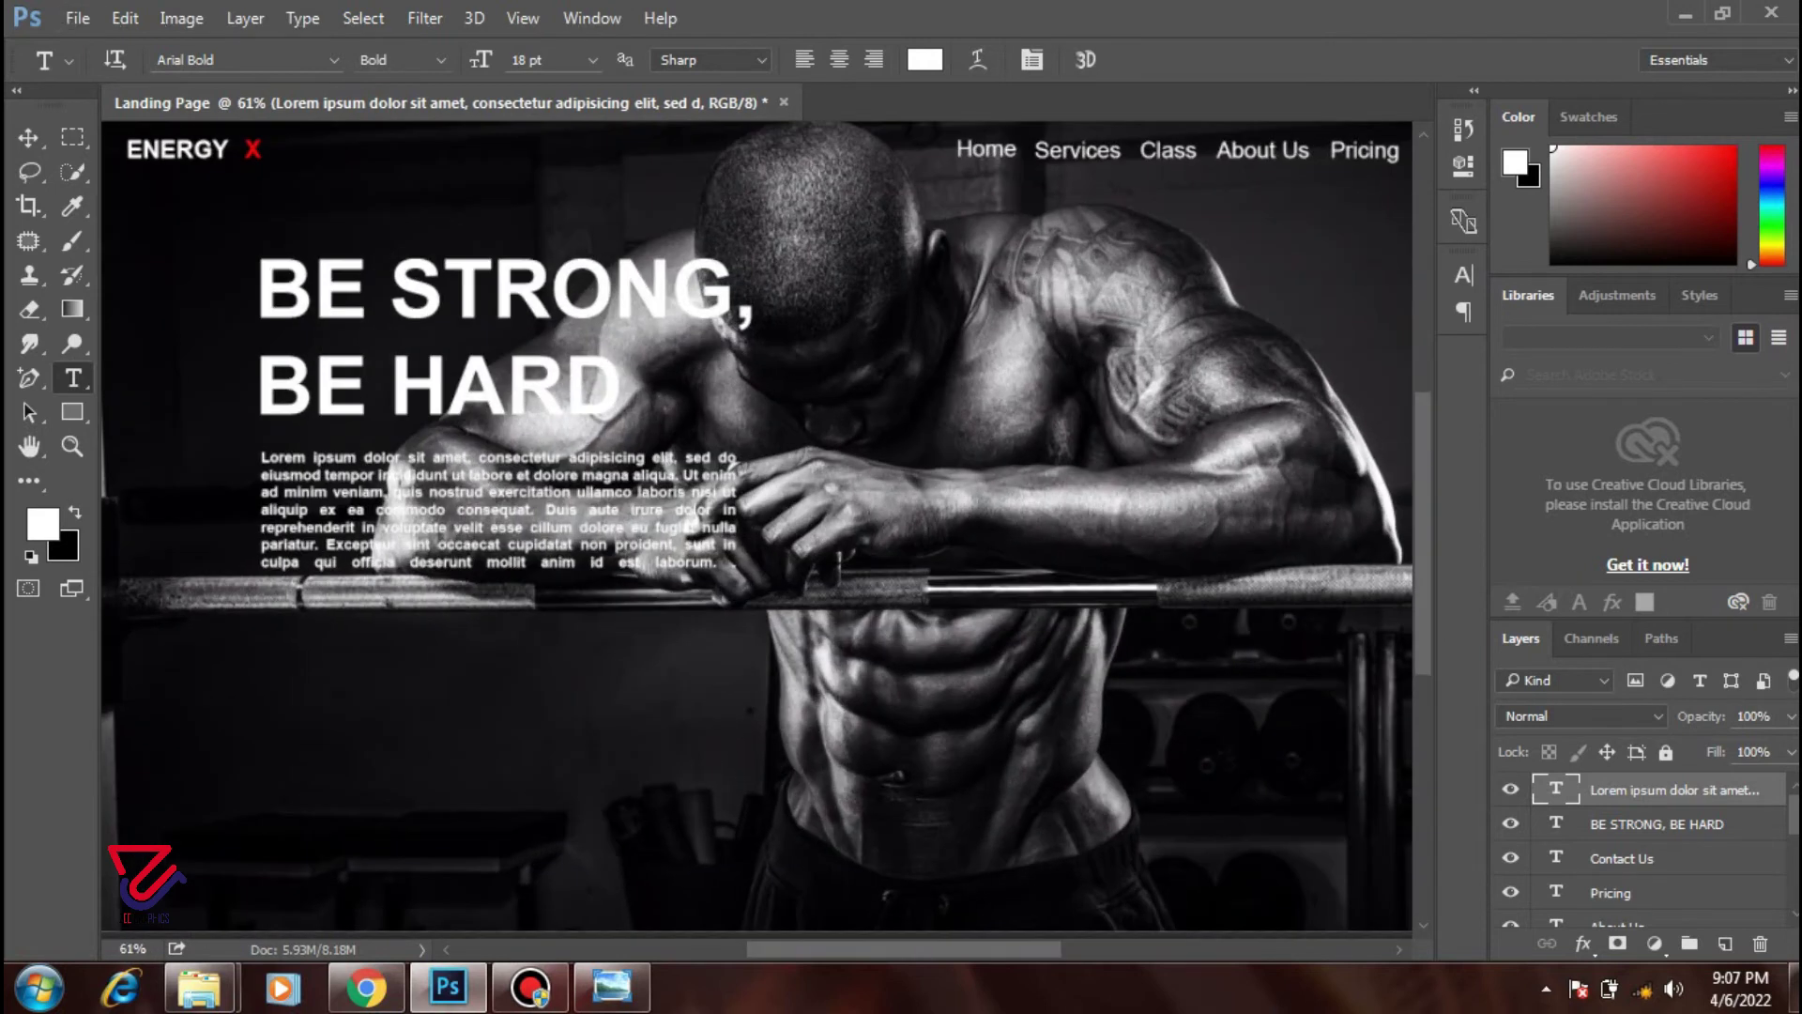
{"action": "scroll", "coordinate": [466, 533], "scroll_direction": "up", "scroll_amount": 1}
{"action": "left_click", "coordinate": [467, 533]}
{"action": "key", "text": "ctrl+a"}
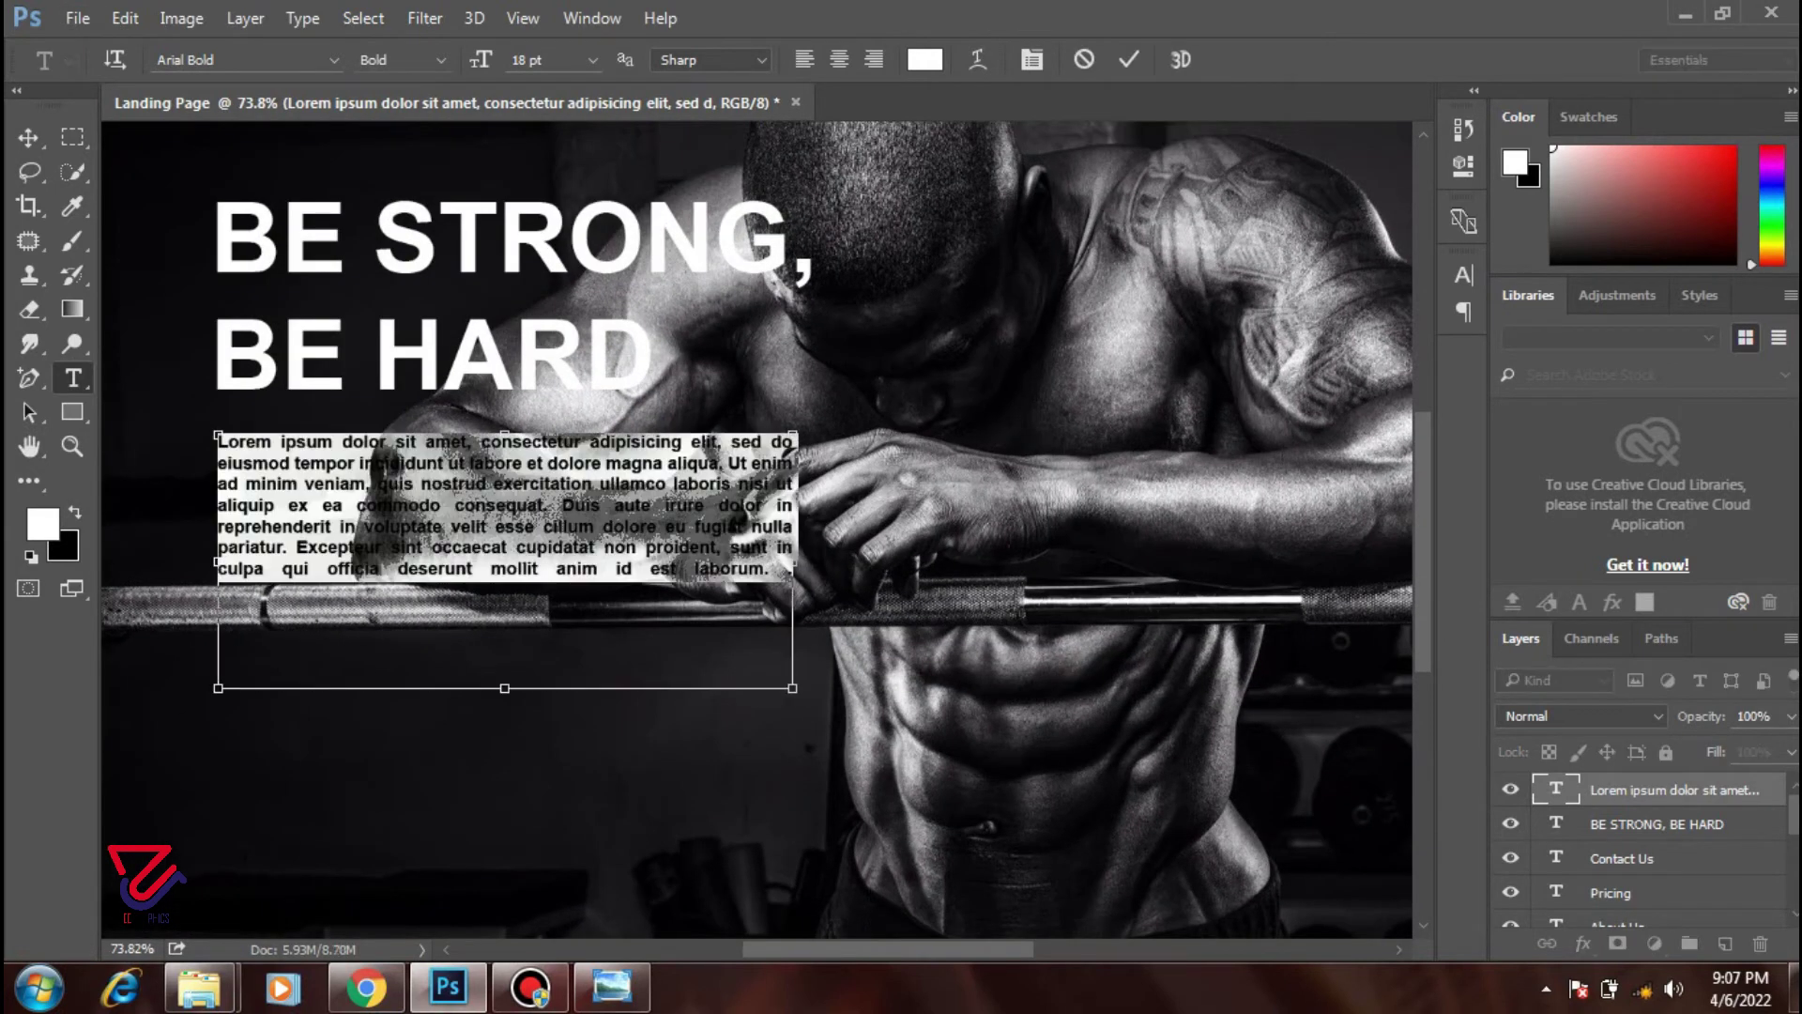
{"action": "left_click", "coordinate": [593, 59]}
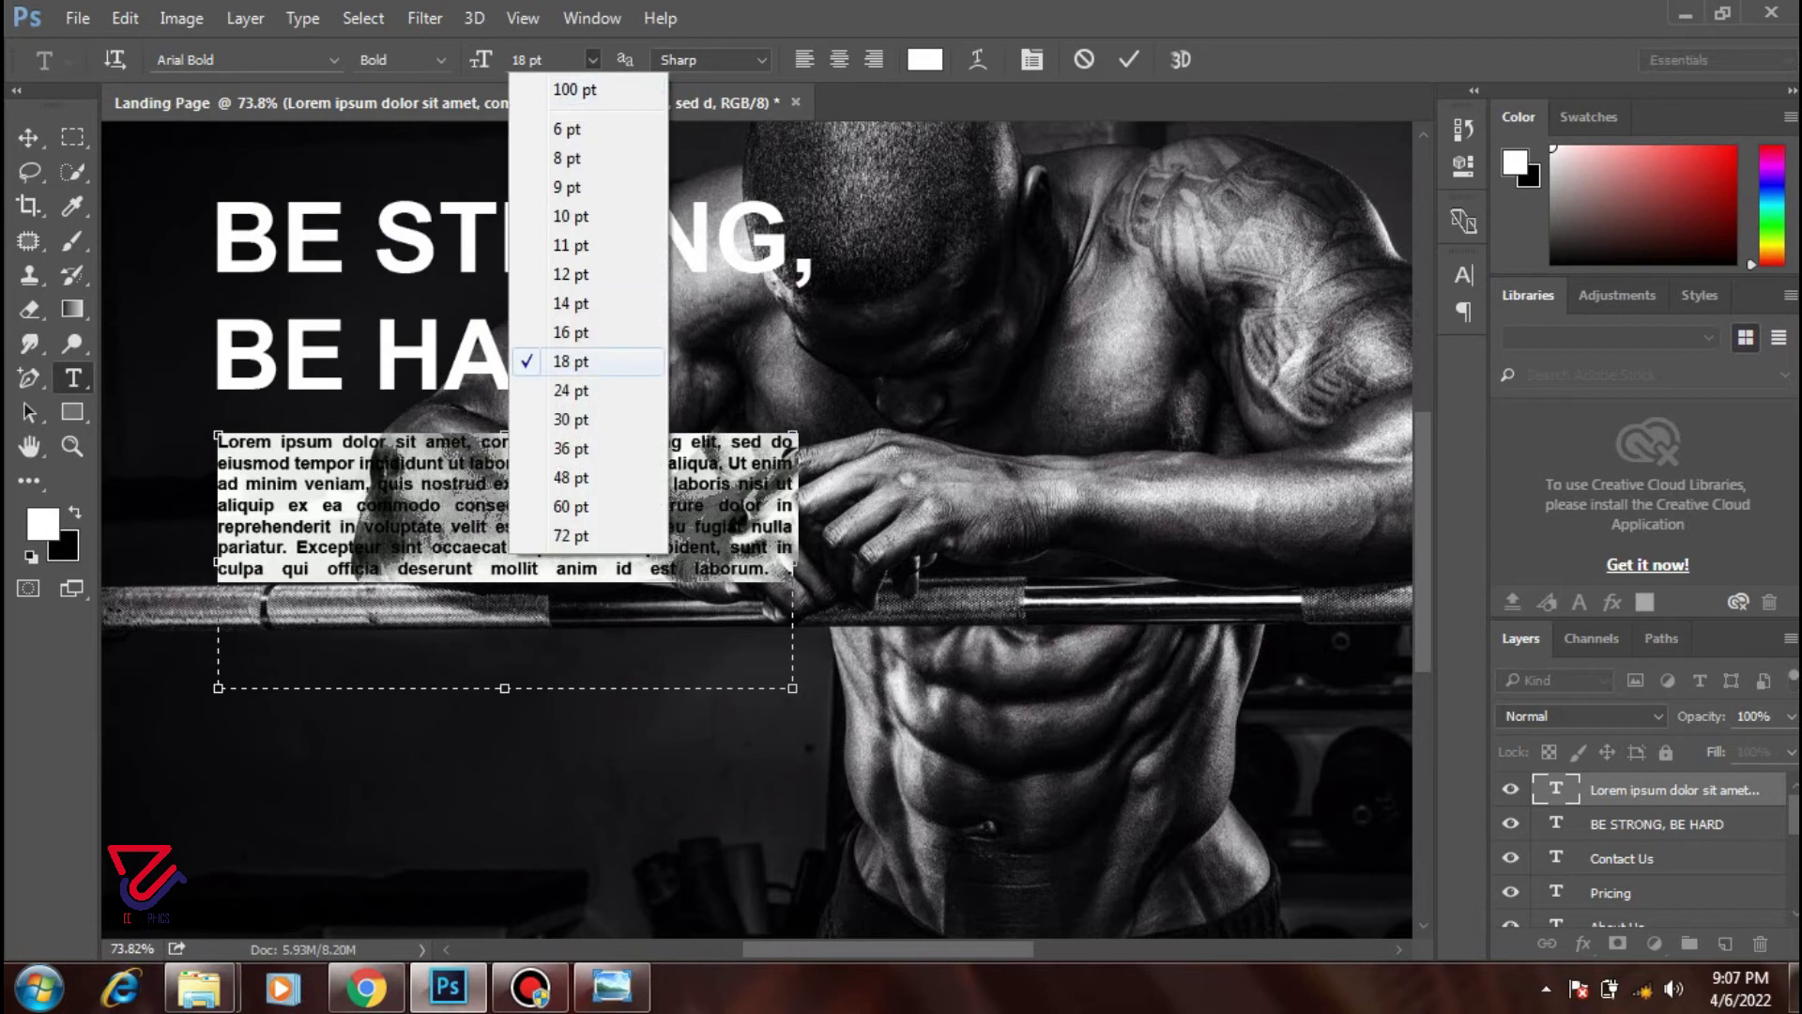
{"action": "key", "text": "Escape"}
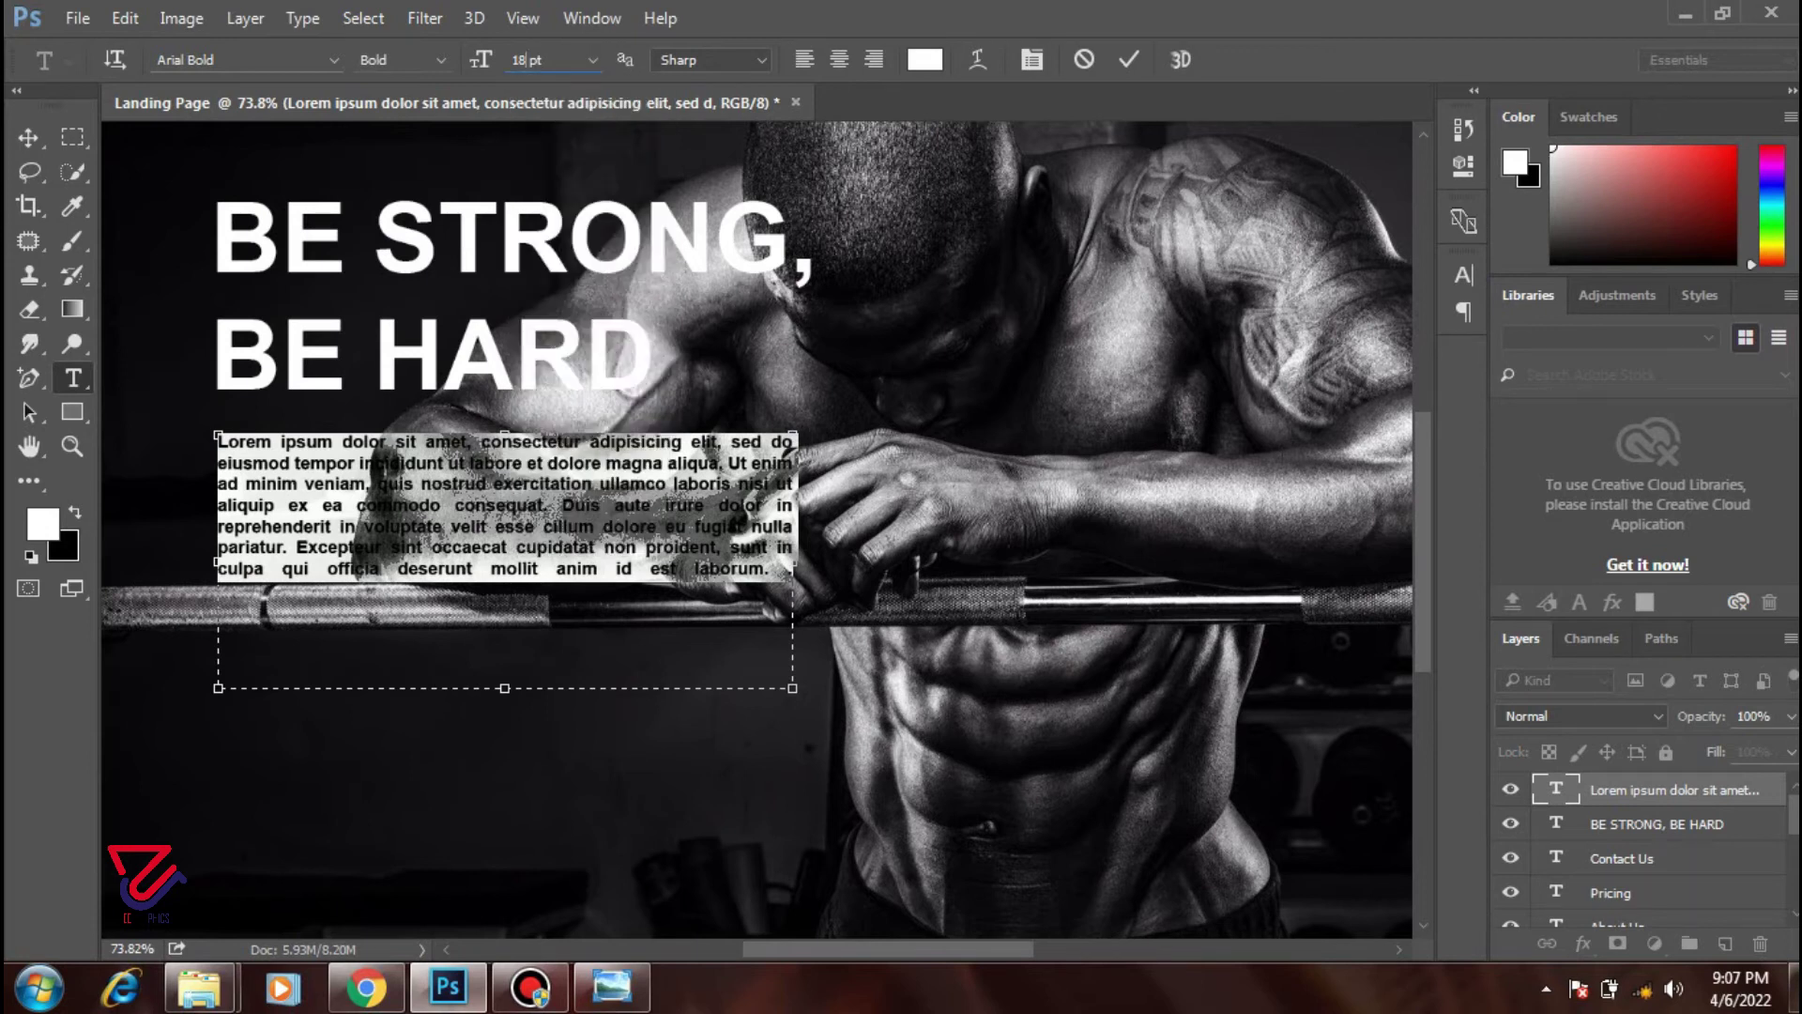
{"action": "type", "text": "20"}
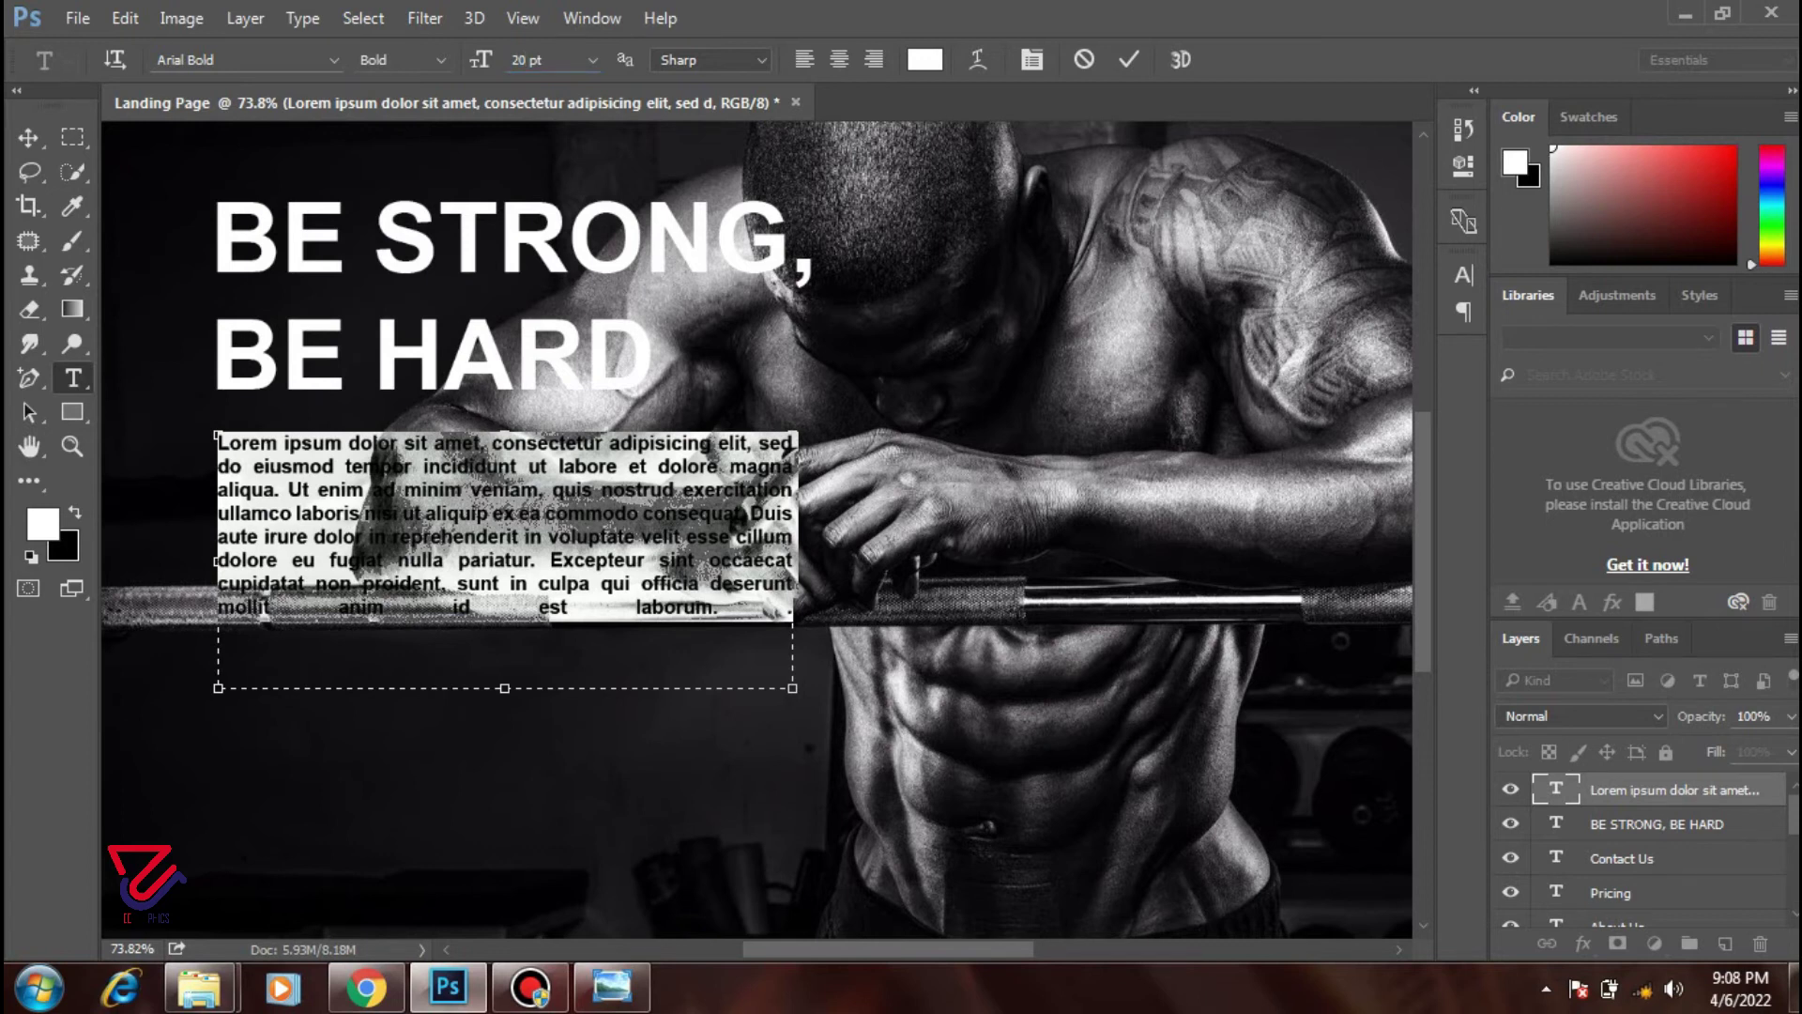
{"action": "left_click", "coordinate": [635, 607]}
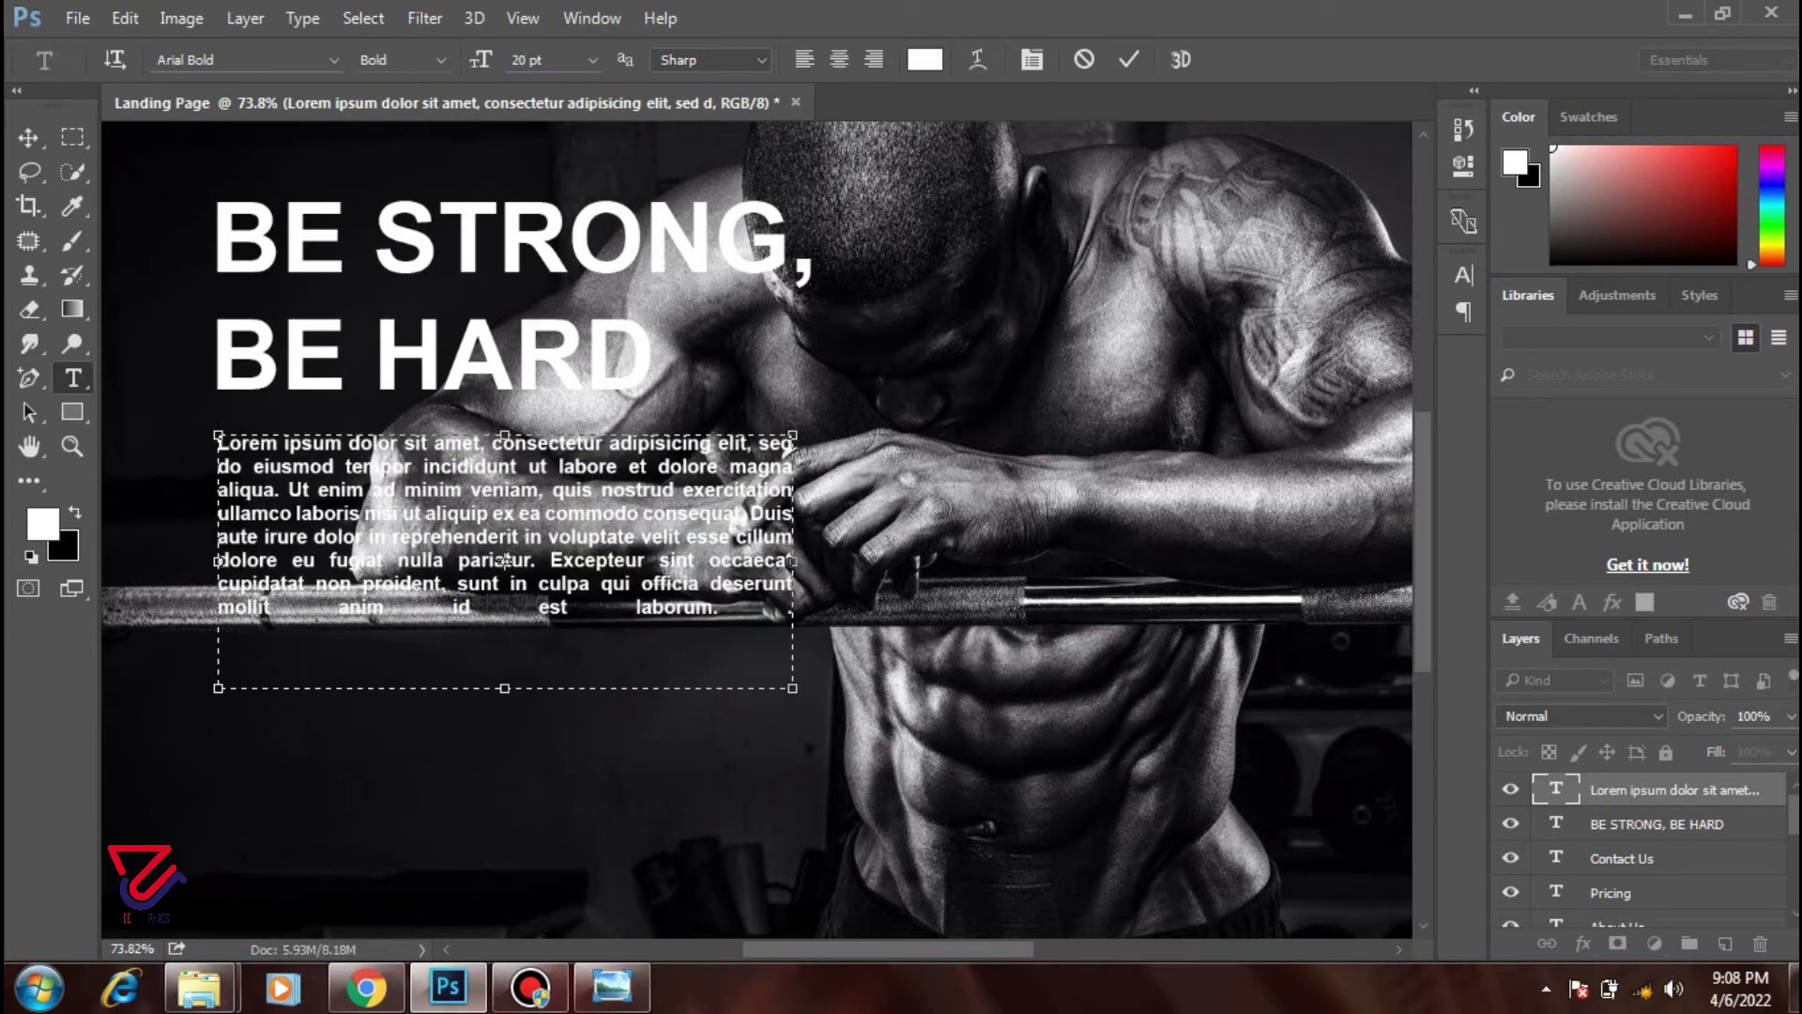
{"action": "key", "text": "ctrl+shift+Left"}
{"action": "key", "text": "ctrl+shift+Left"}
{"action": "key", "text": "ctrl+shift+Left"}
{"action": "key", "text": "ctrl+shift+Left"}
{"action": "key", "text": "ctrl+shift+Left"}
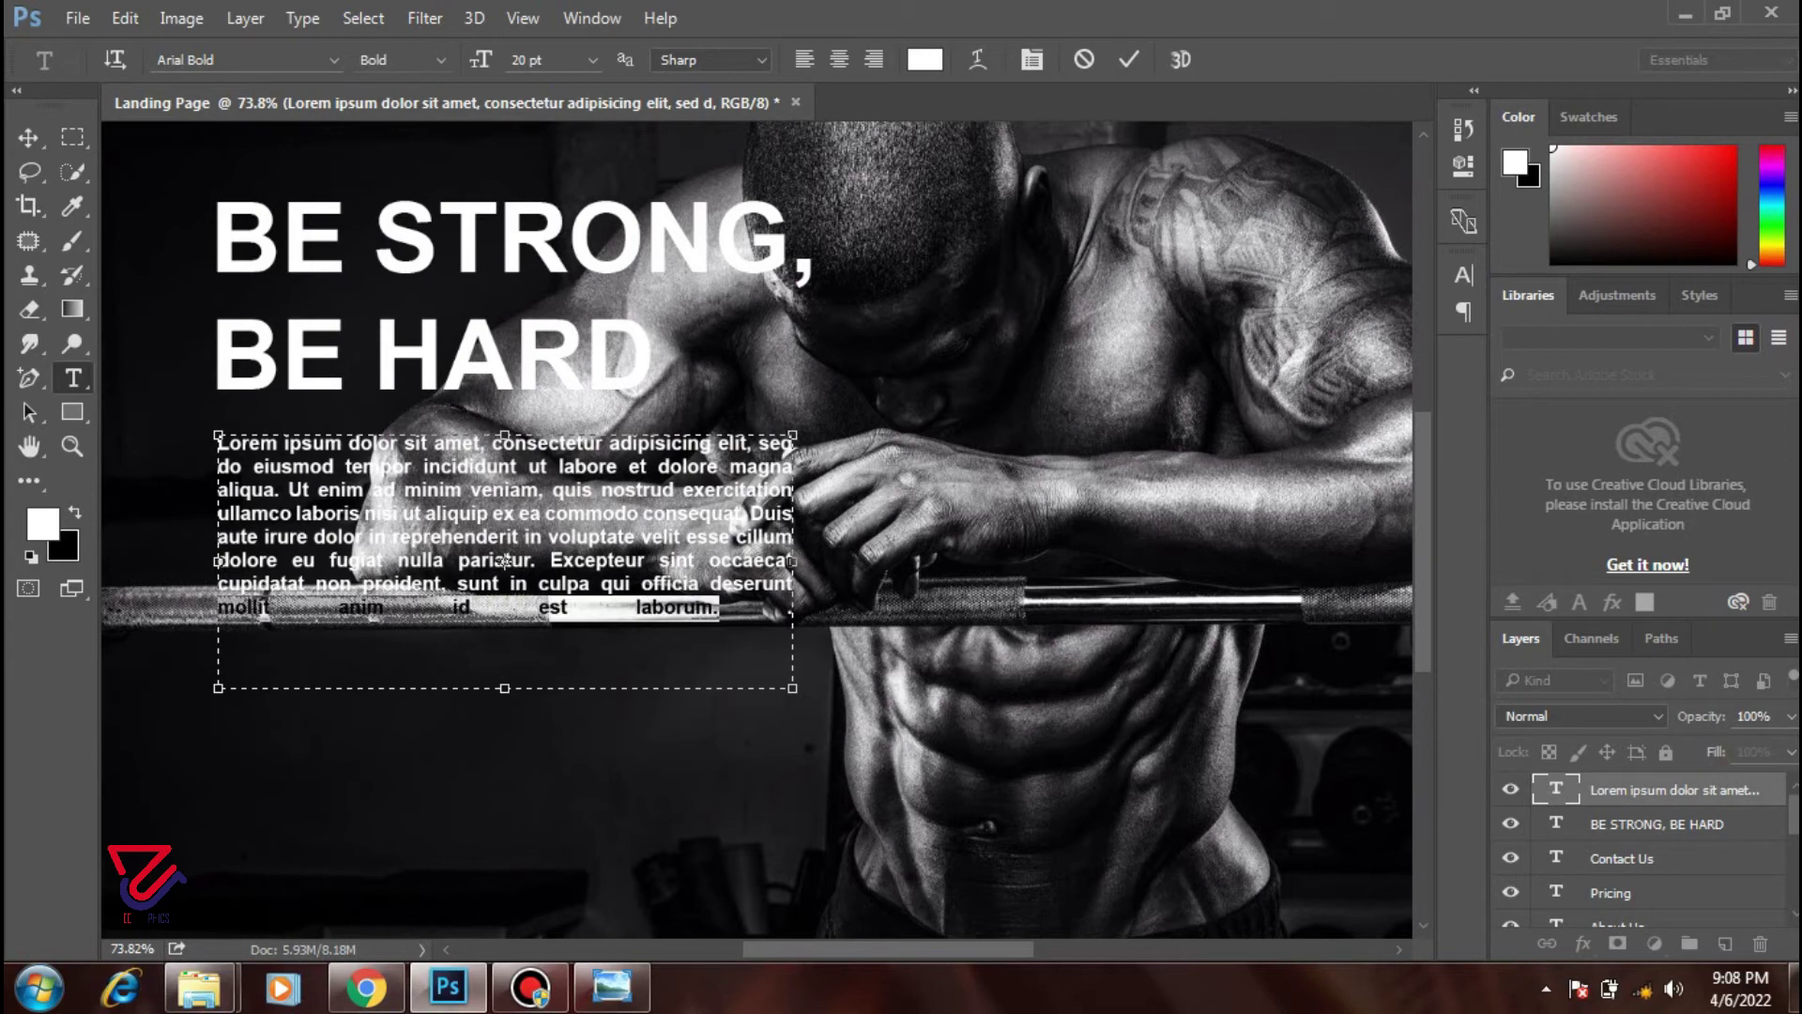
{"action": "key", "text": "ctrl+shift+l"}
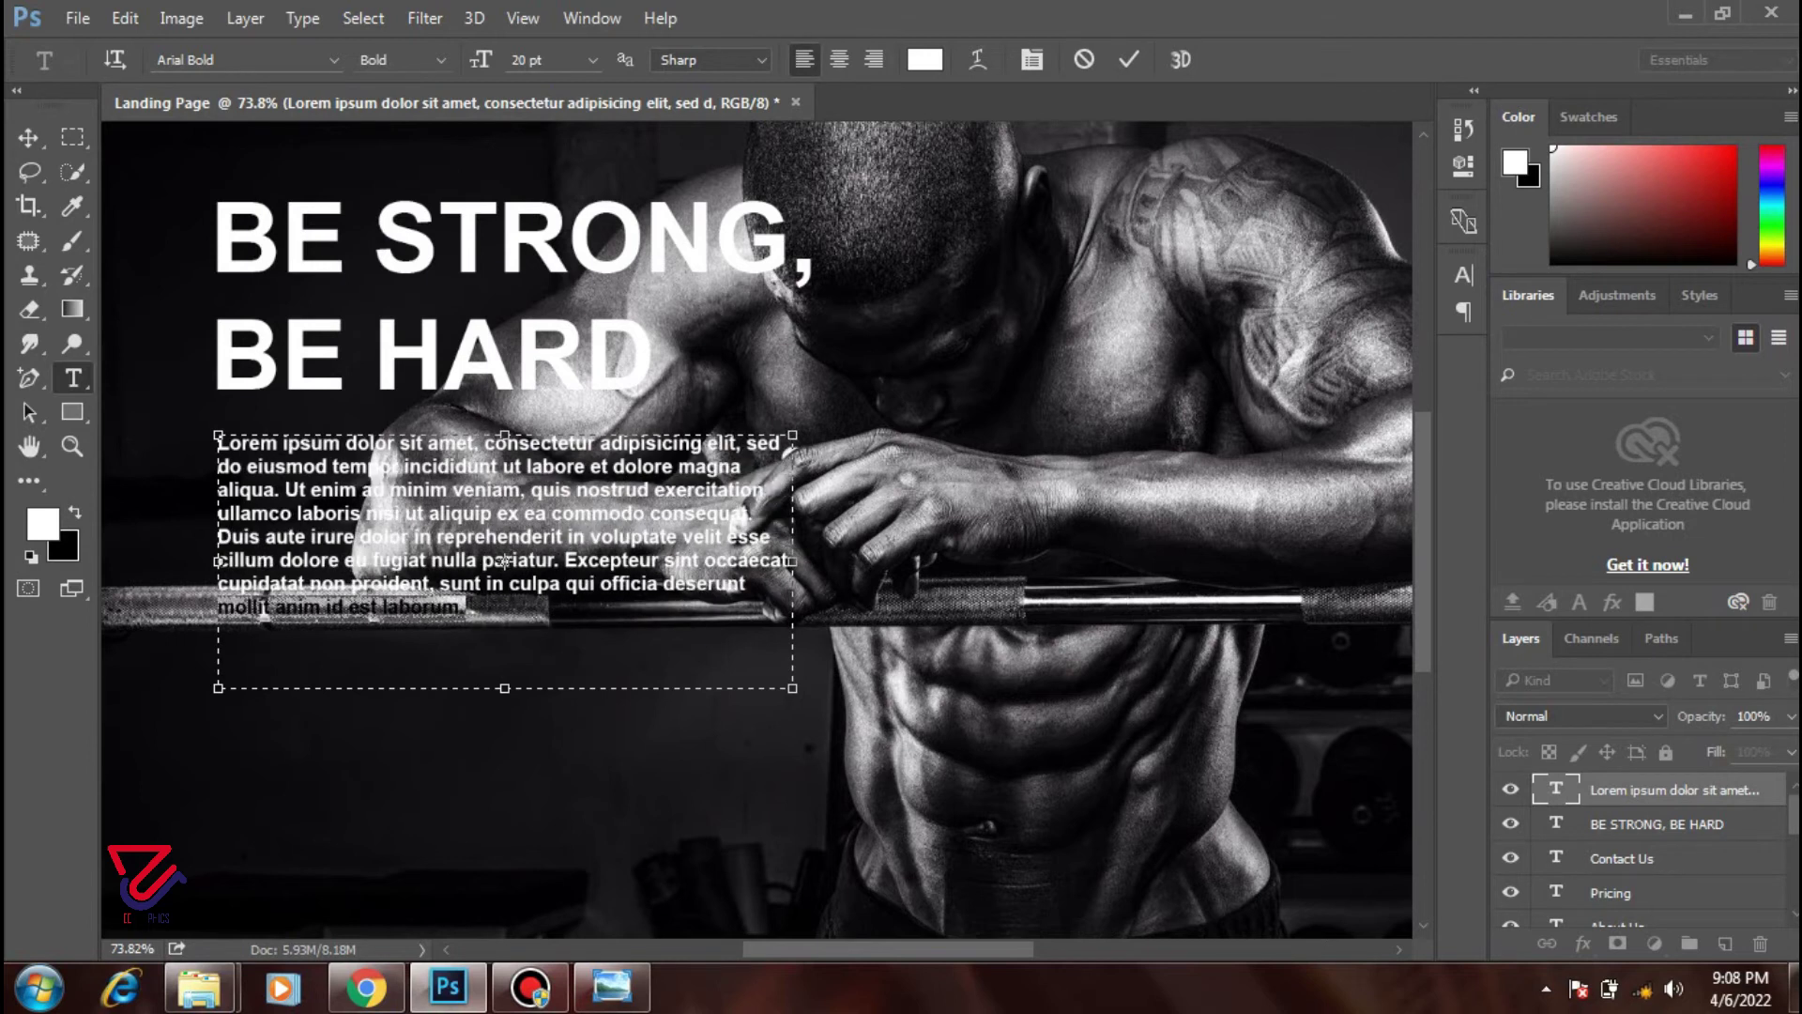
{"action": "key", "text": "ctrl+a"}
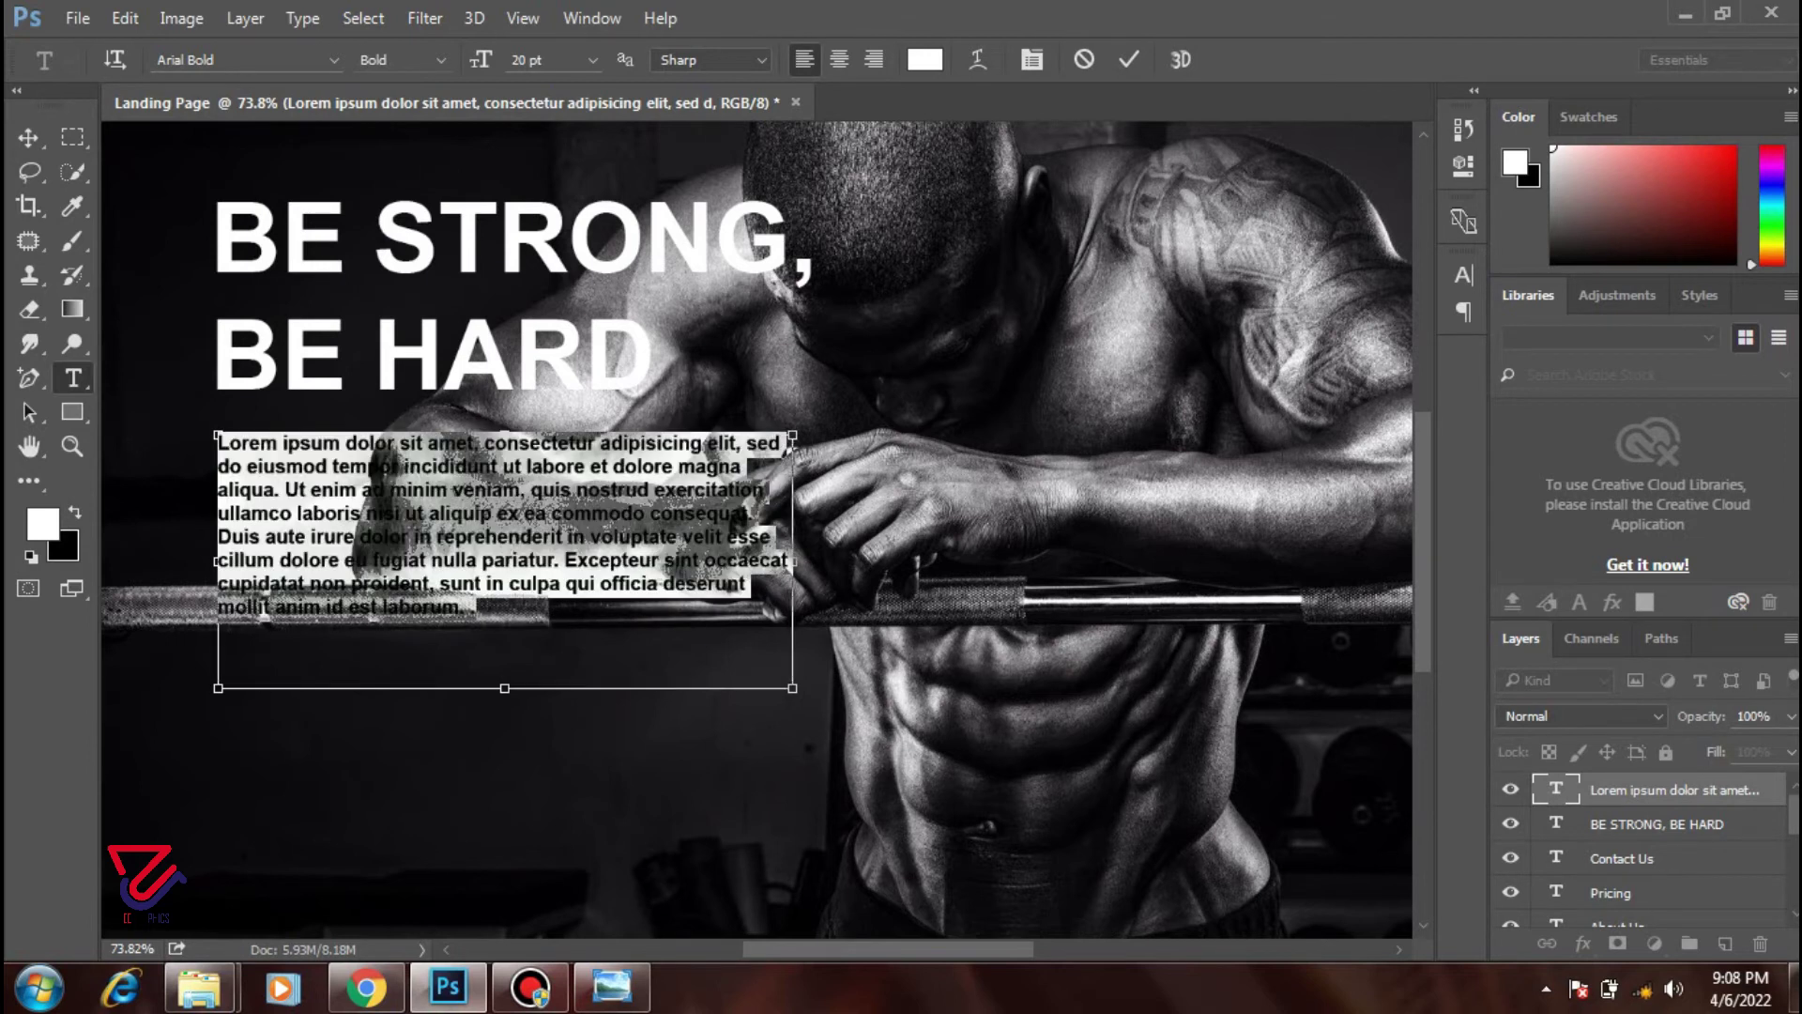
{"action": "left_click", "coordinate": [840, 59]}
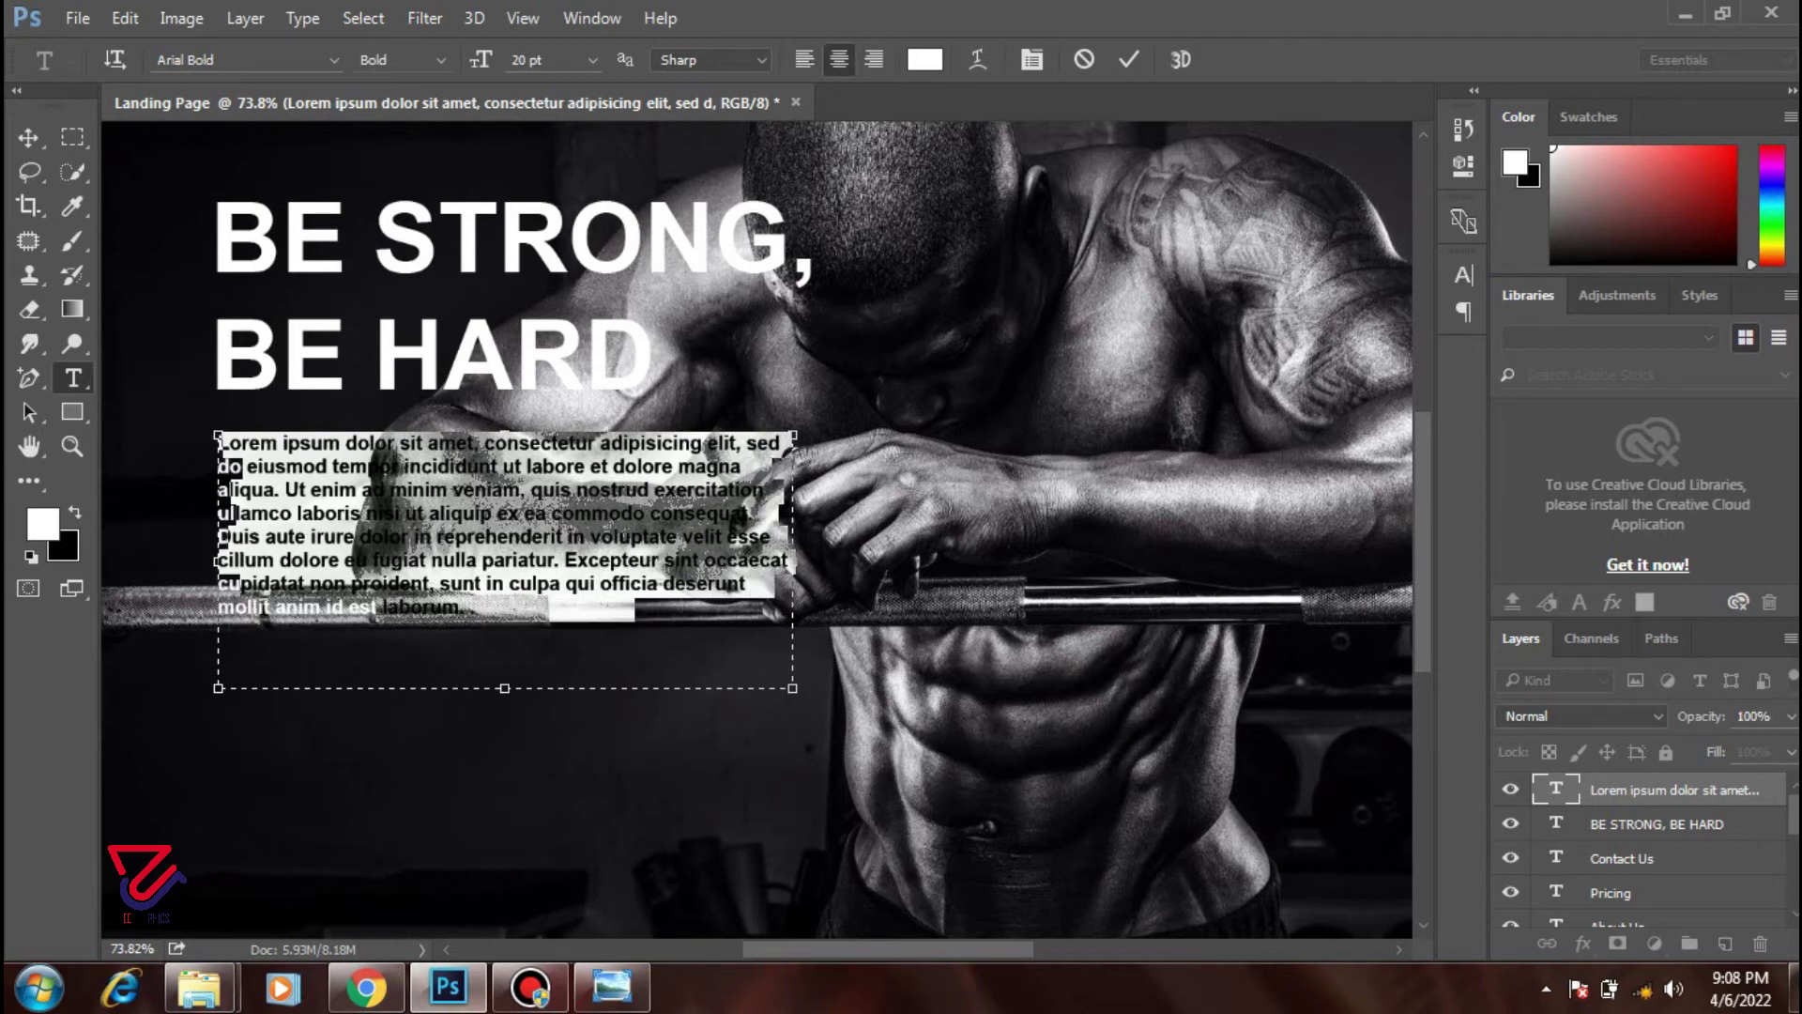
{"action": "left_click", "coordinate": [873, 59]}
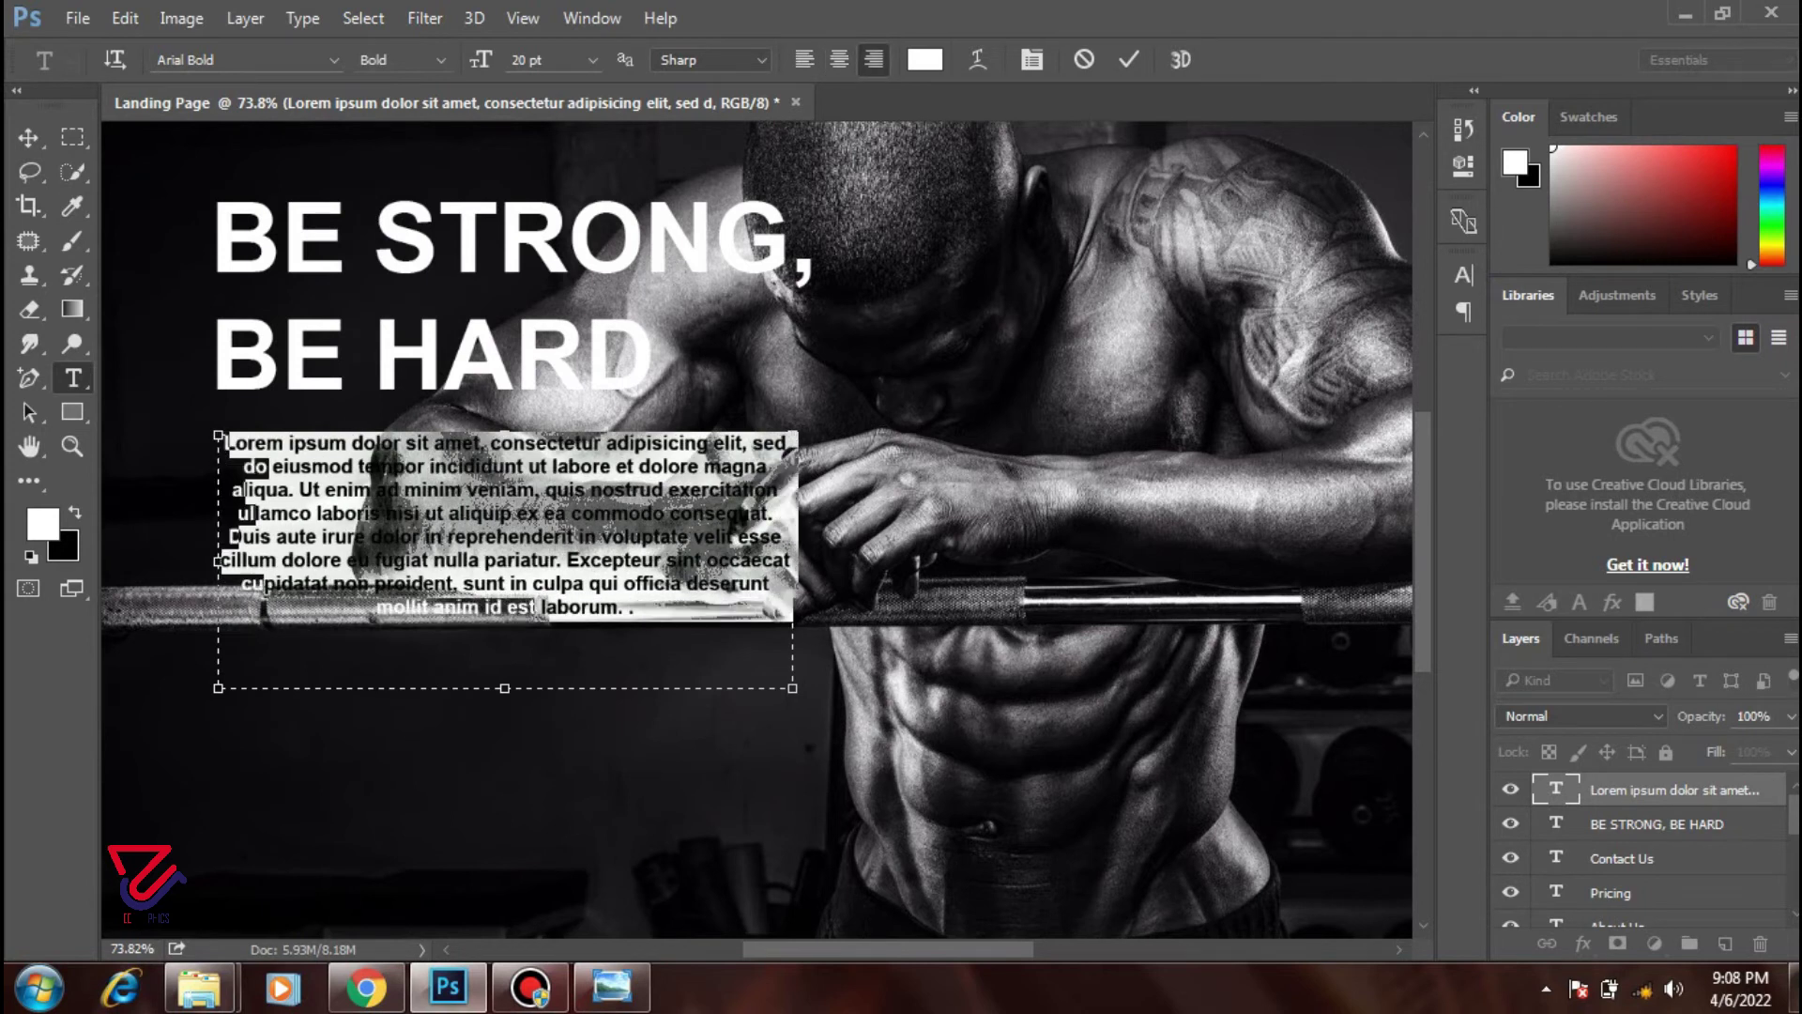
{"action": "left_click", "coordinate": [803, 59]}
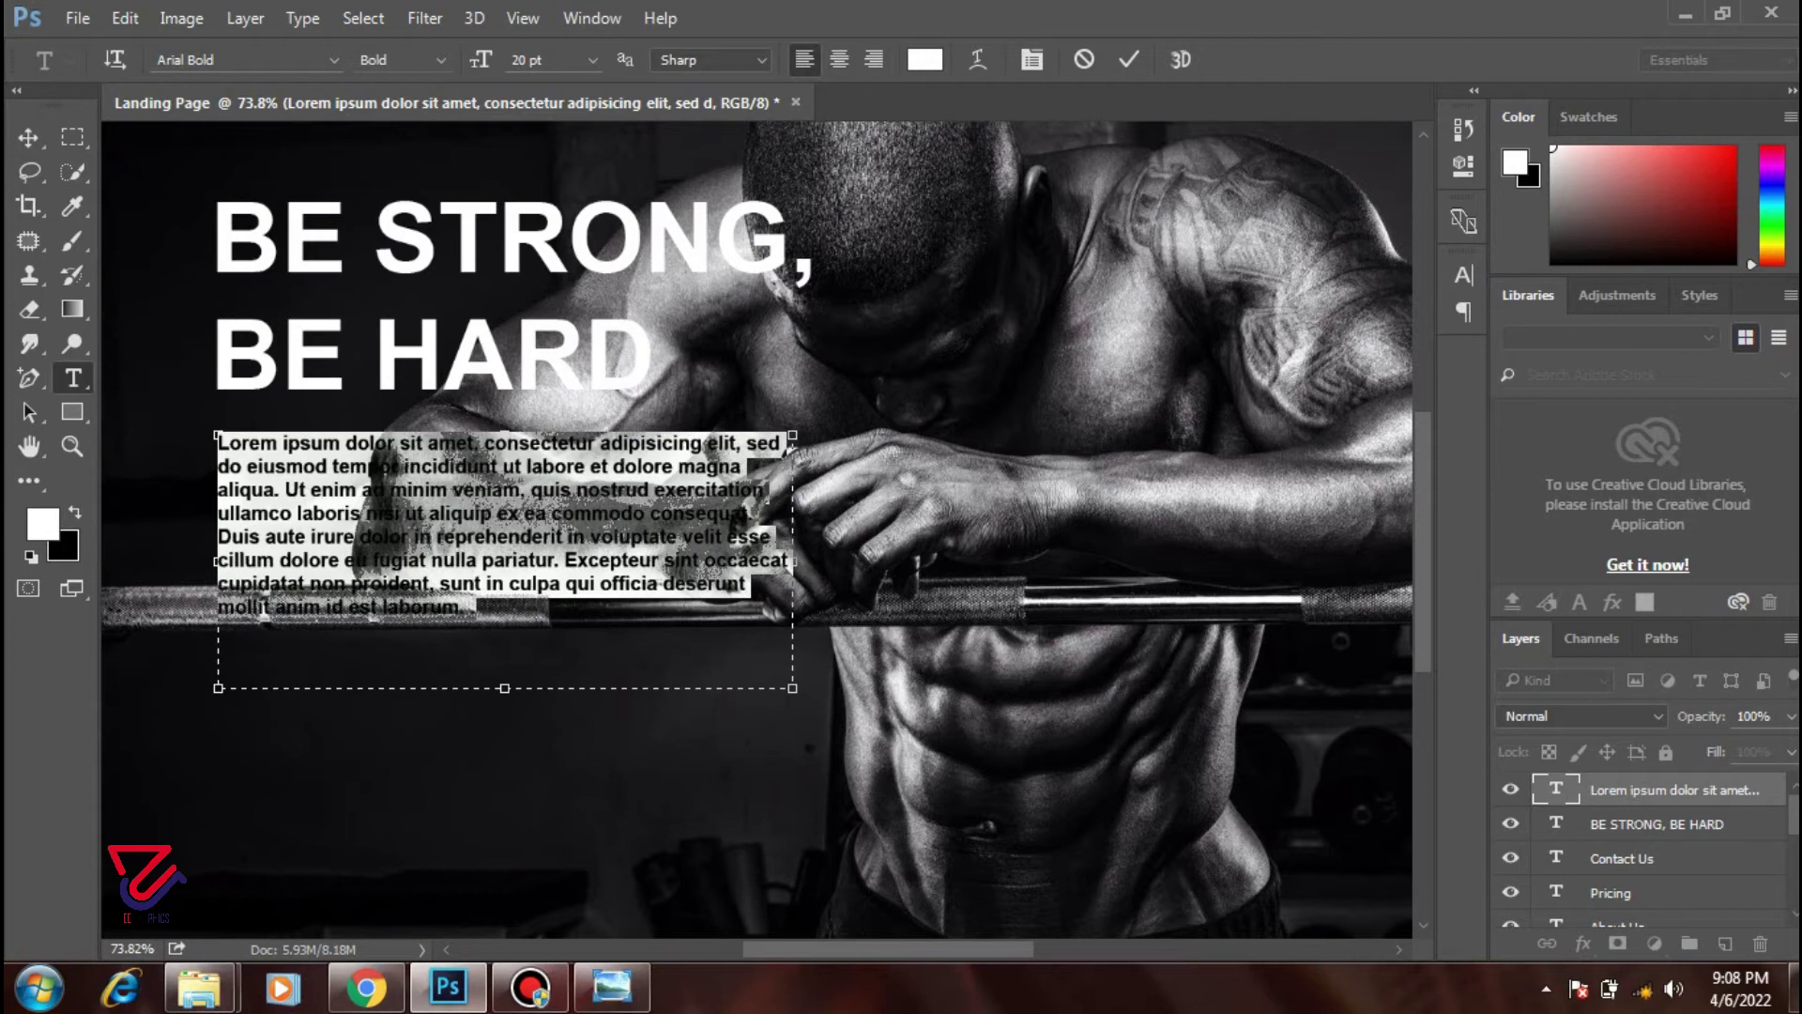
{"action": "key", "text": "ctrl+shift+r"}
{"action": "key", "text": "ctrl+shift+l"}
{"action": "key", "text": "ctrl+shift+r"}
{"action": "key", "text": "ctrl+shift+l"}
{"action": "left_click", "coordinate": [1464, 129]}
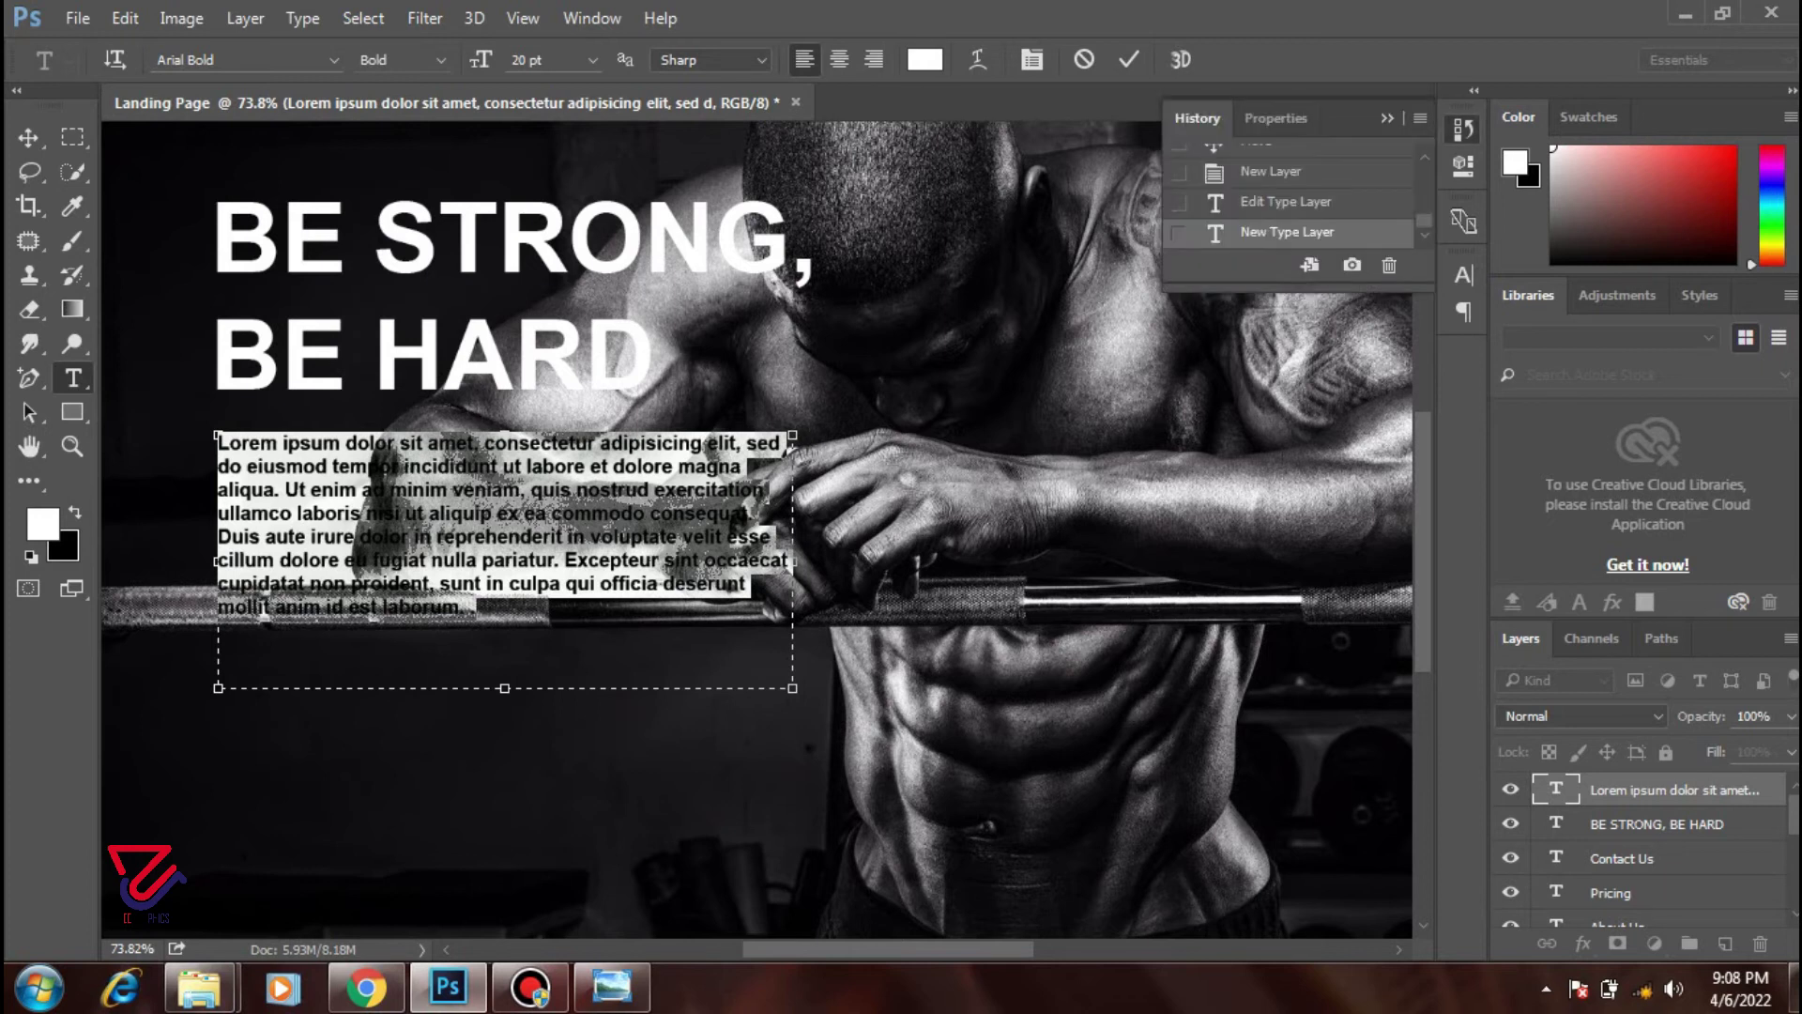
{"action": "key", "text": "ctrl+alt+z"}
{"action": "key", "text": "ctrl+alt+z"}
{"action": "key", "text": "ctrl+shift+z"}
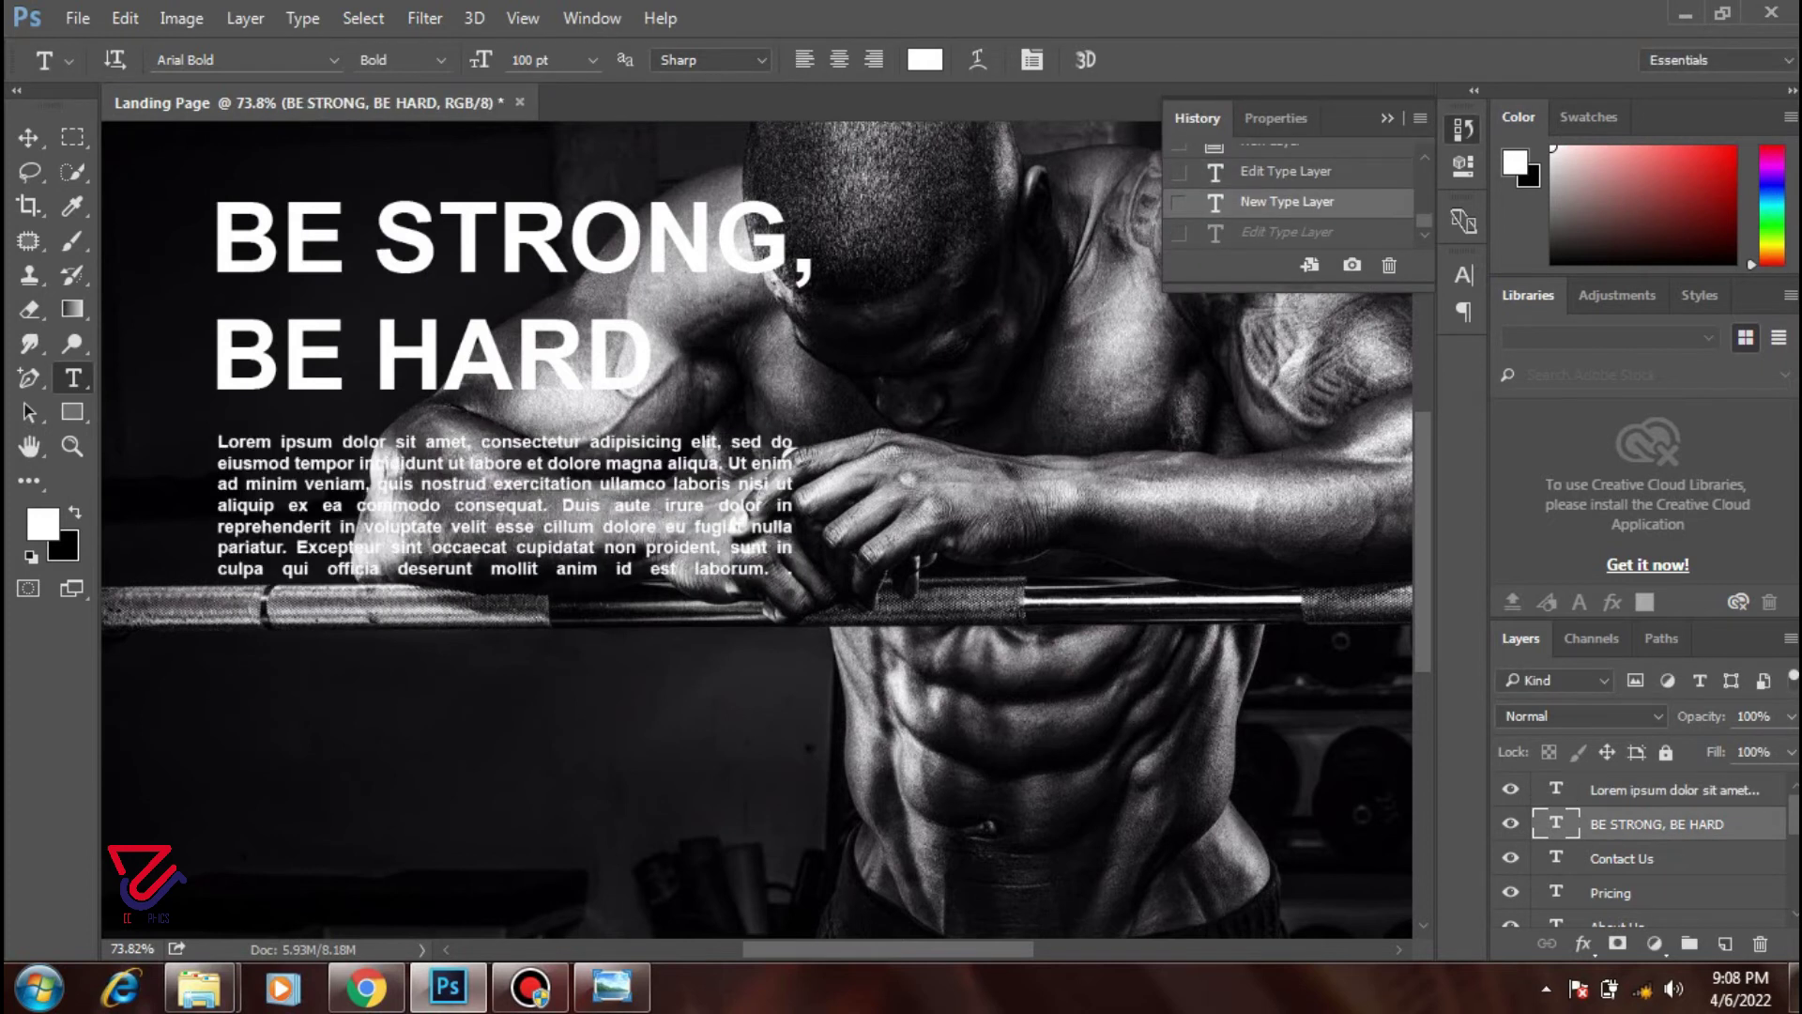
{"action": "left_click", "coordinate": [1386, 117]}
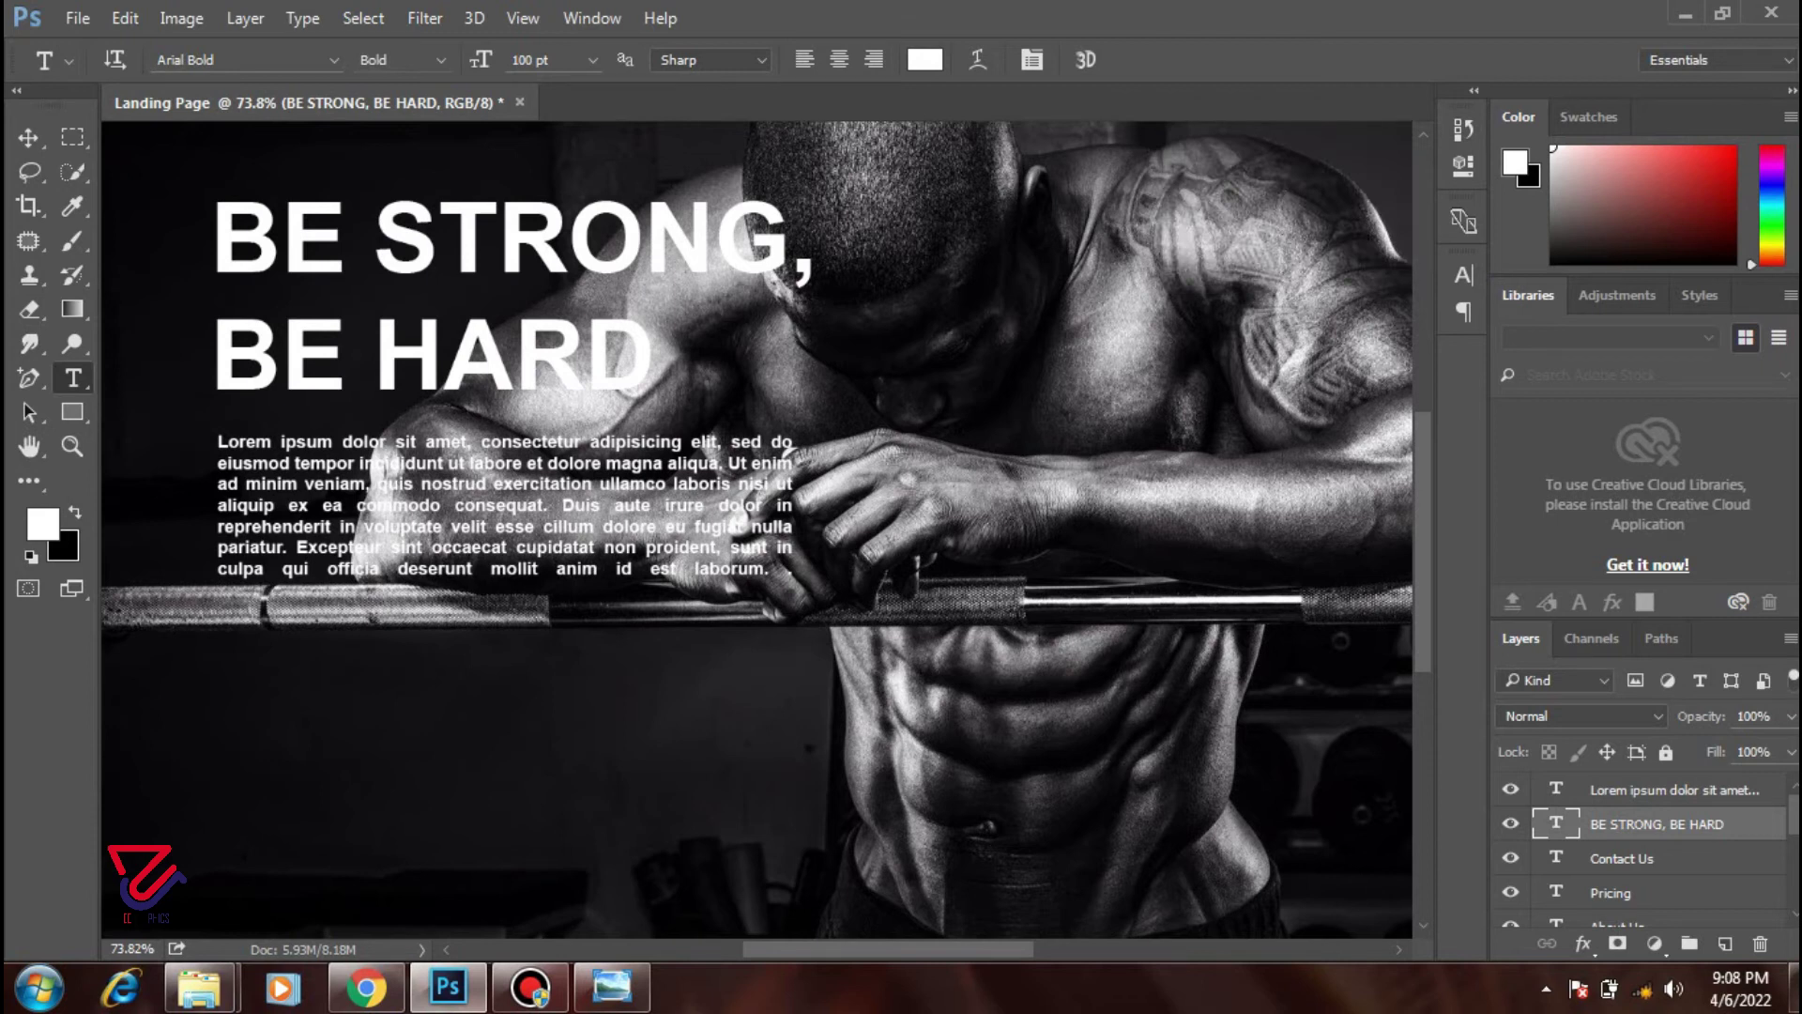
- Add a new empty layer above the paragraph layer
{"action": "scroll", "coordinate": [757, 531], "scroll_direction": "down", "scroll_amount": 2}
{"action": "scroll", "coordinate": [756, 531], "scroll_direction": "down", "scroll_amount": 1}
{"action": "scroll", "coordinate": [757, 530], "scroll_direction": "down", "scroll_amount": 1}
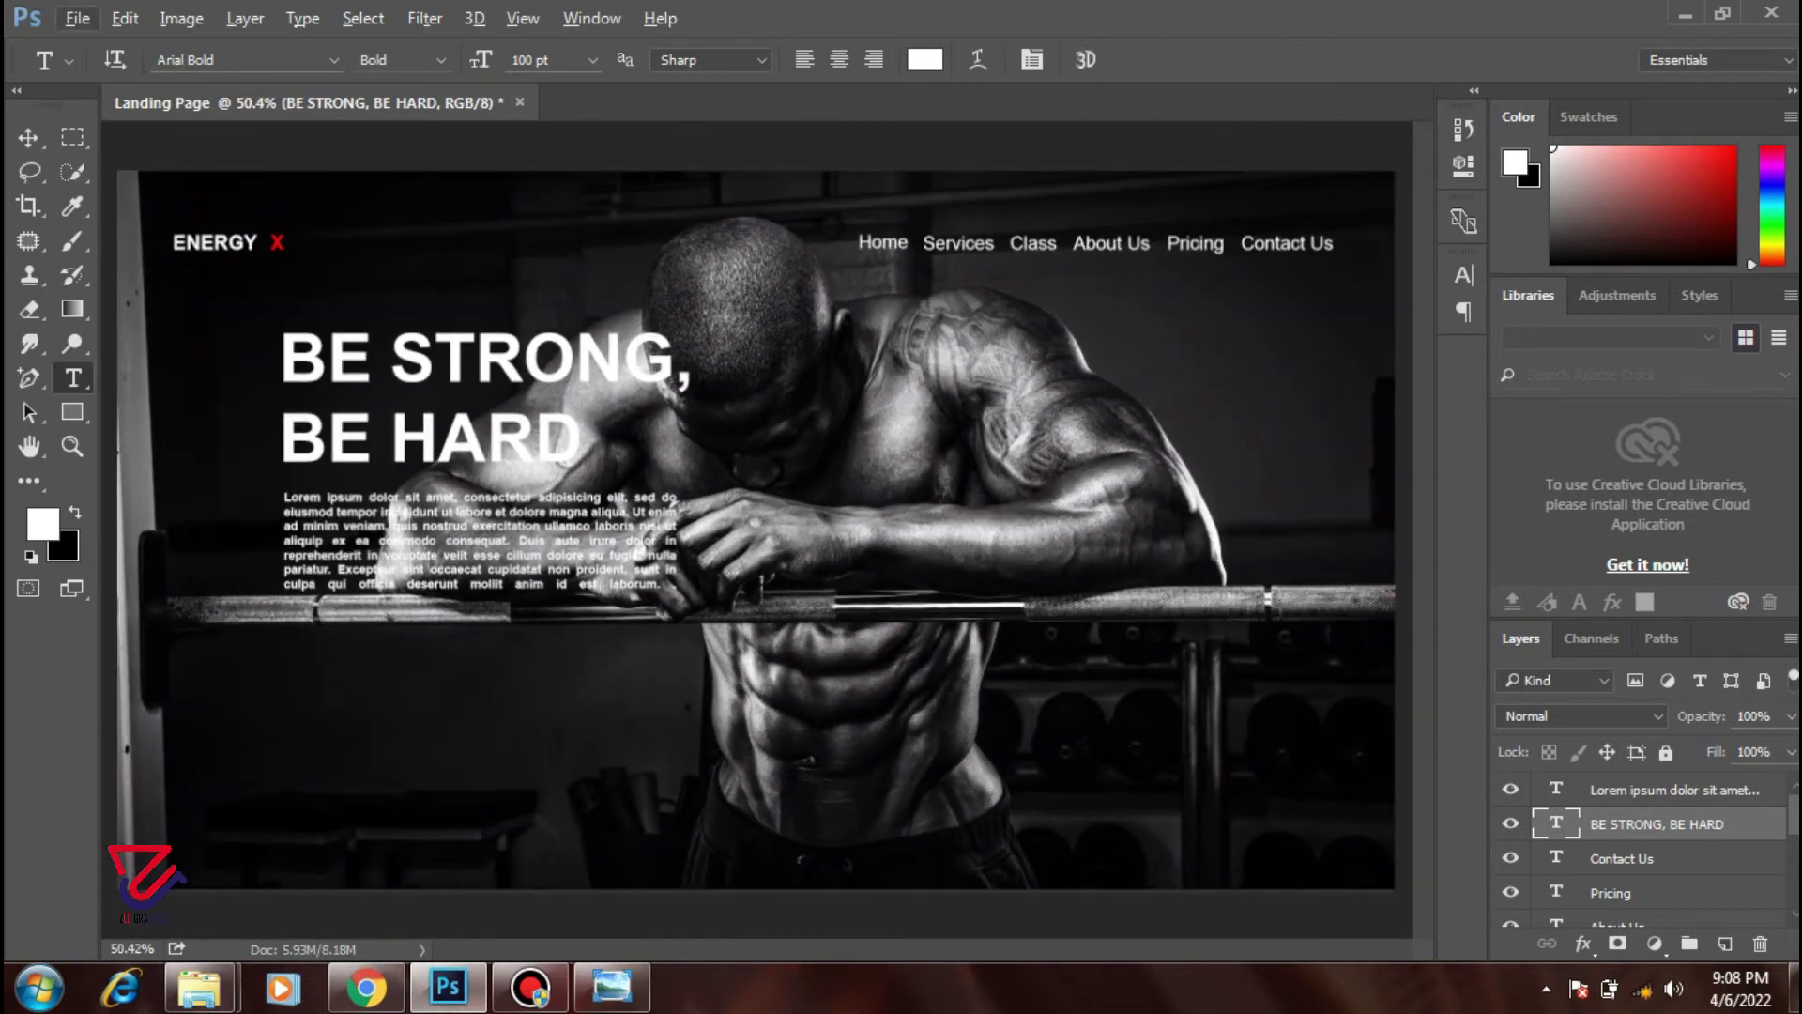
{"action": "left_click", "coordinate": [1671, 790]}
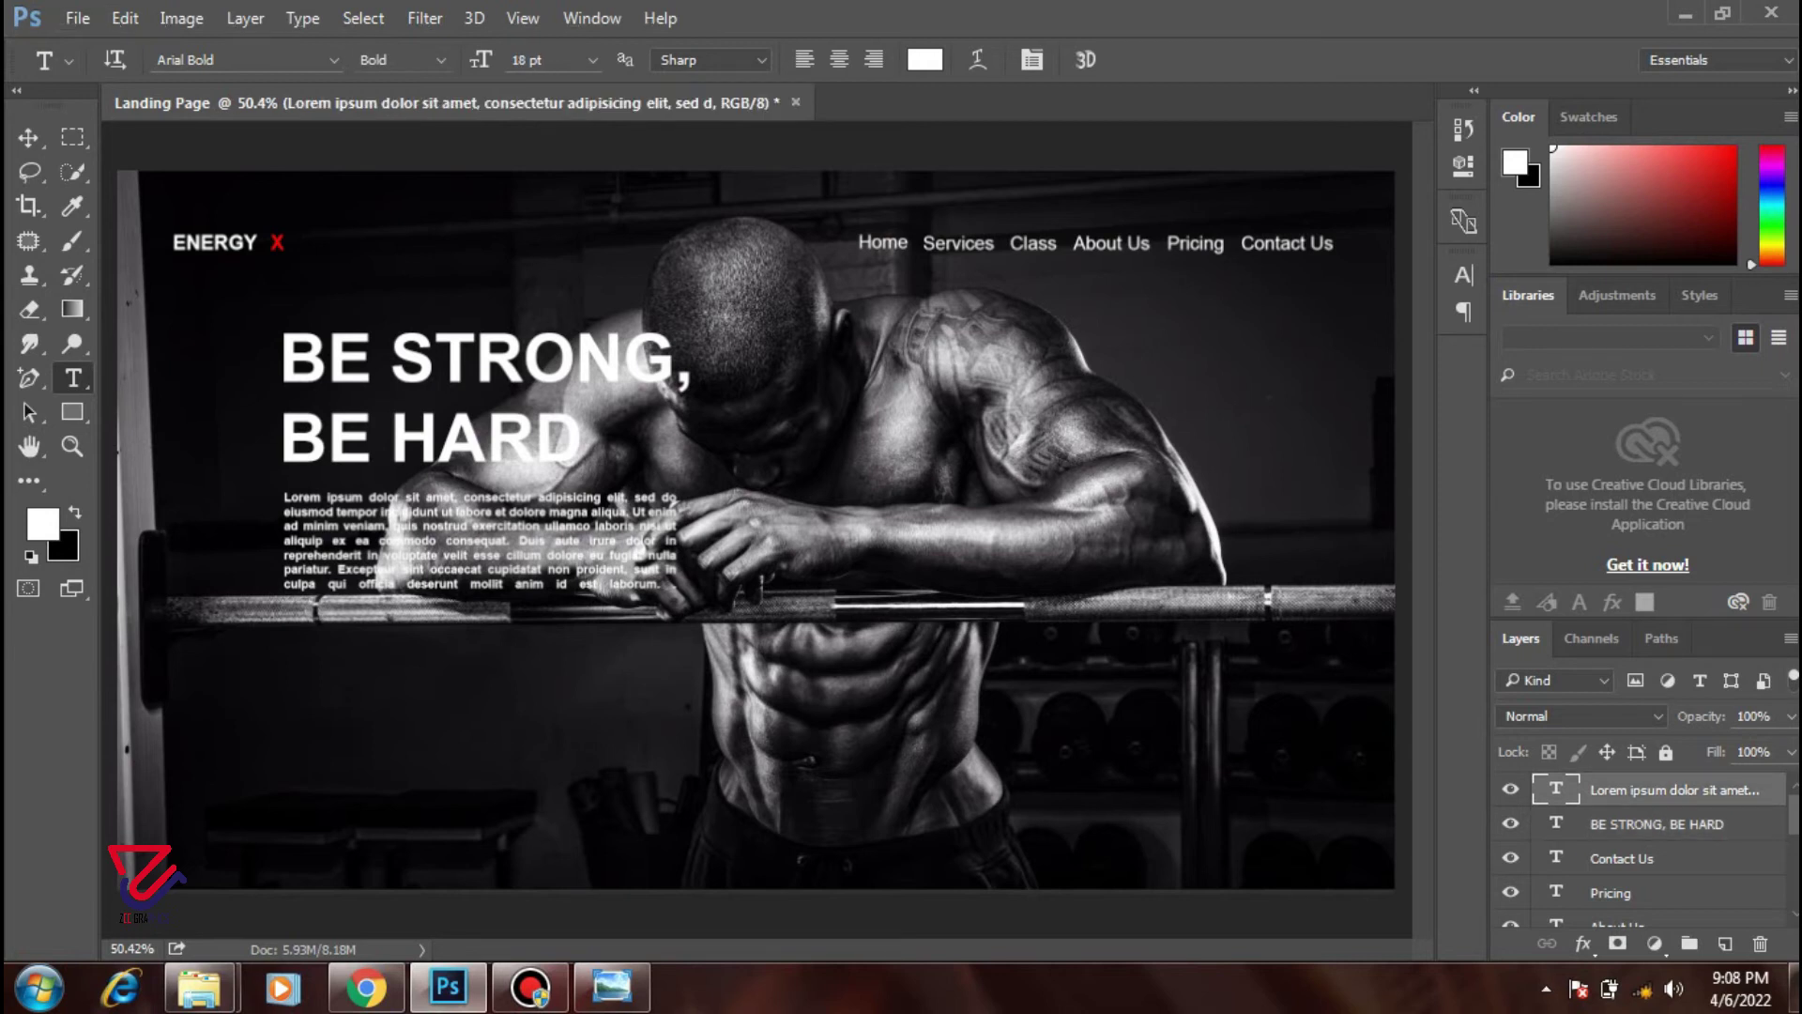
{"action": "key", "text": "ctrl+shift+alt+n"}
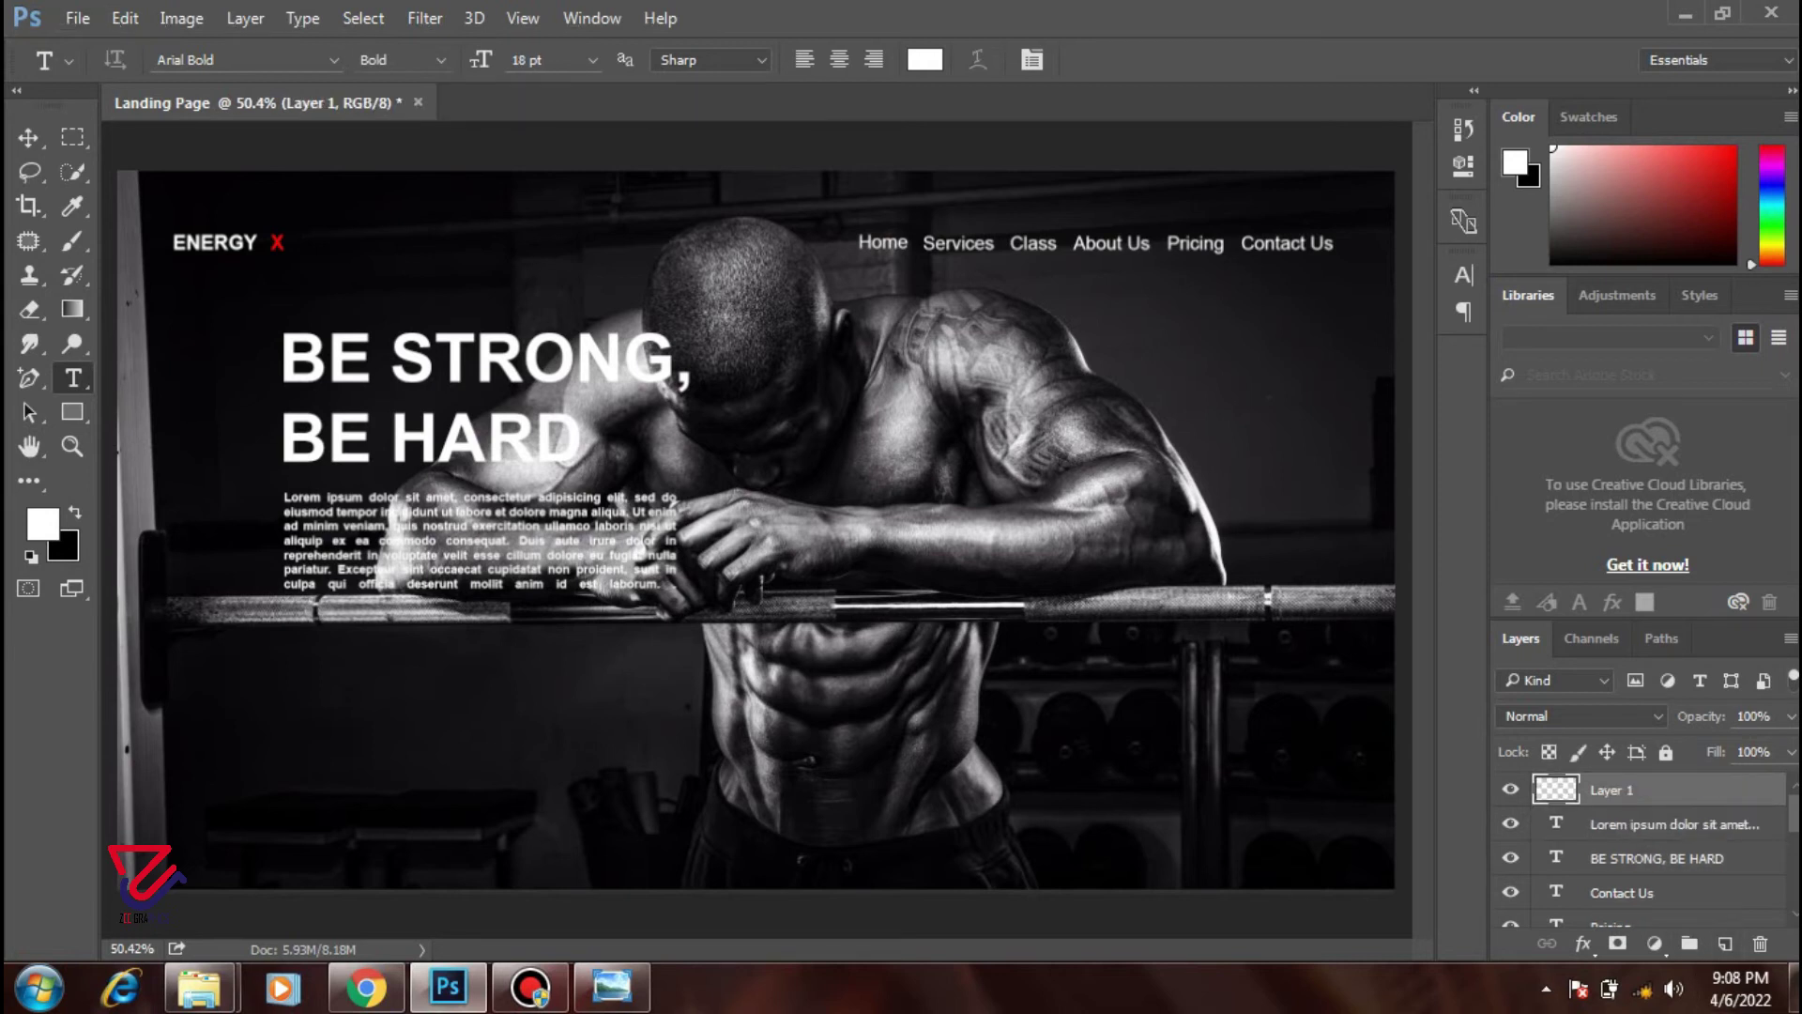
- Draw a plain rectangle below the paragraph, then undo it
{"action": "scroll", "coordinate": [766, 524], "scroll_direction": "up", "scroll_amount": 1}
{"action": "scroll", "coordinate": [766, 524], "scroll_direction": "up", "scroll_amount": 1}
{"action": "scroll", "coordinate": [766, 524], "scroll_direction": "down", "scroll_amount": 1}
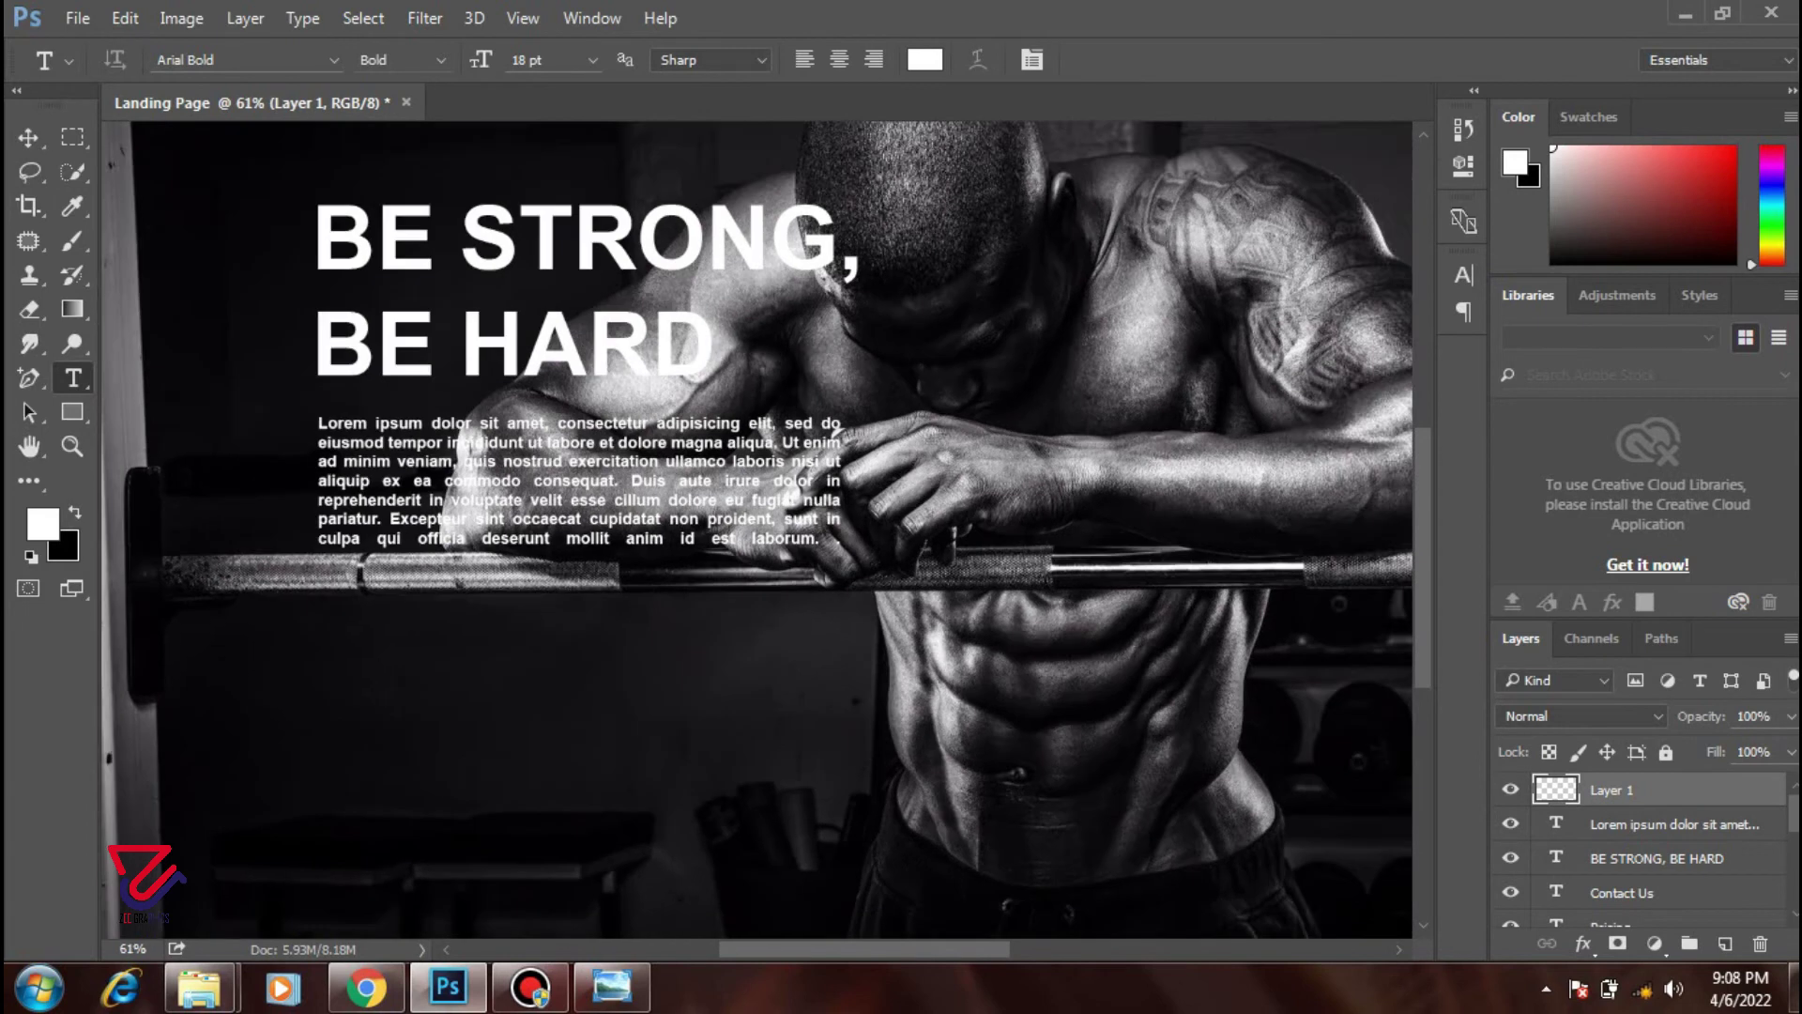
{"action": "scroll", "coordinate": [766, 524], "scroll_direction": "down", "scroll_amount": 1}
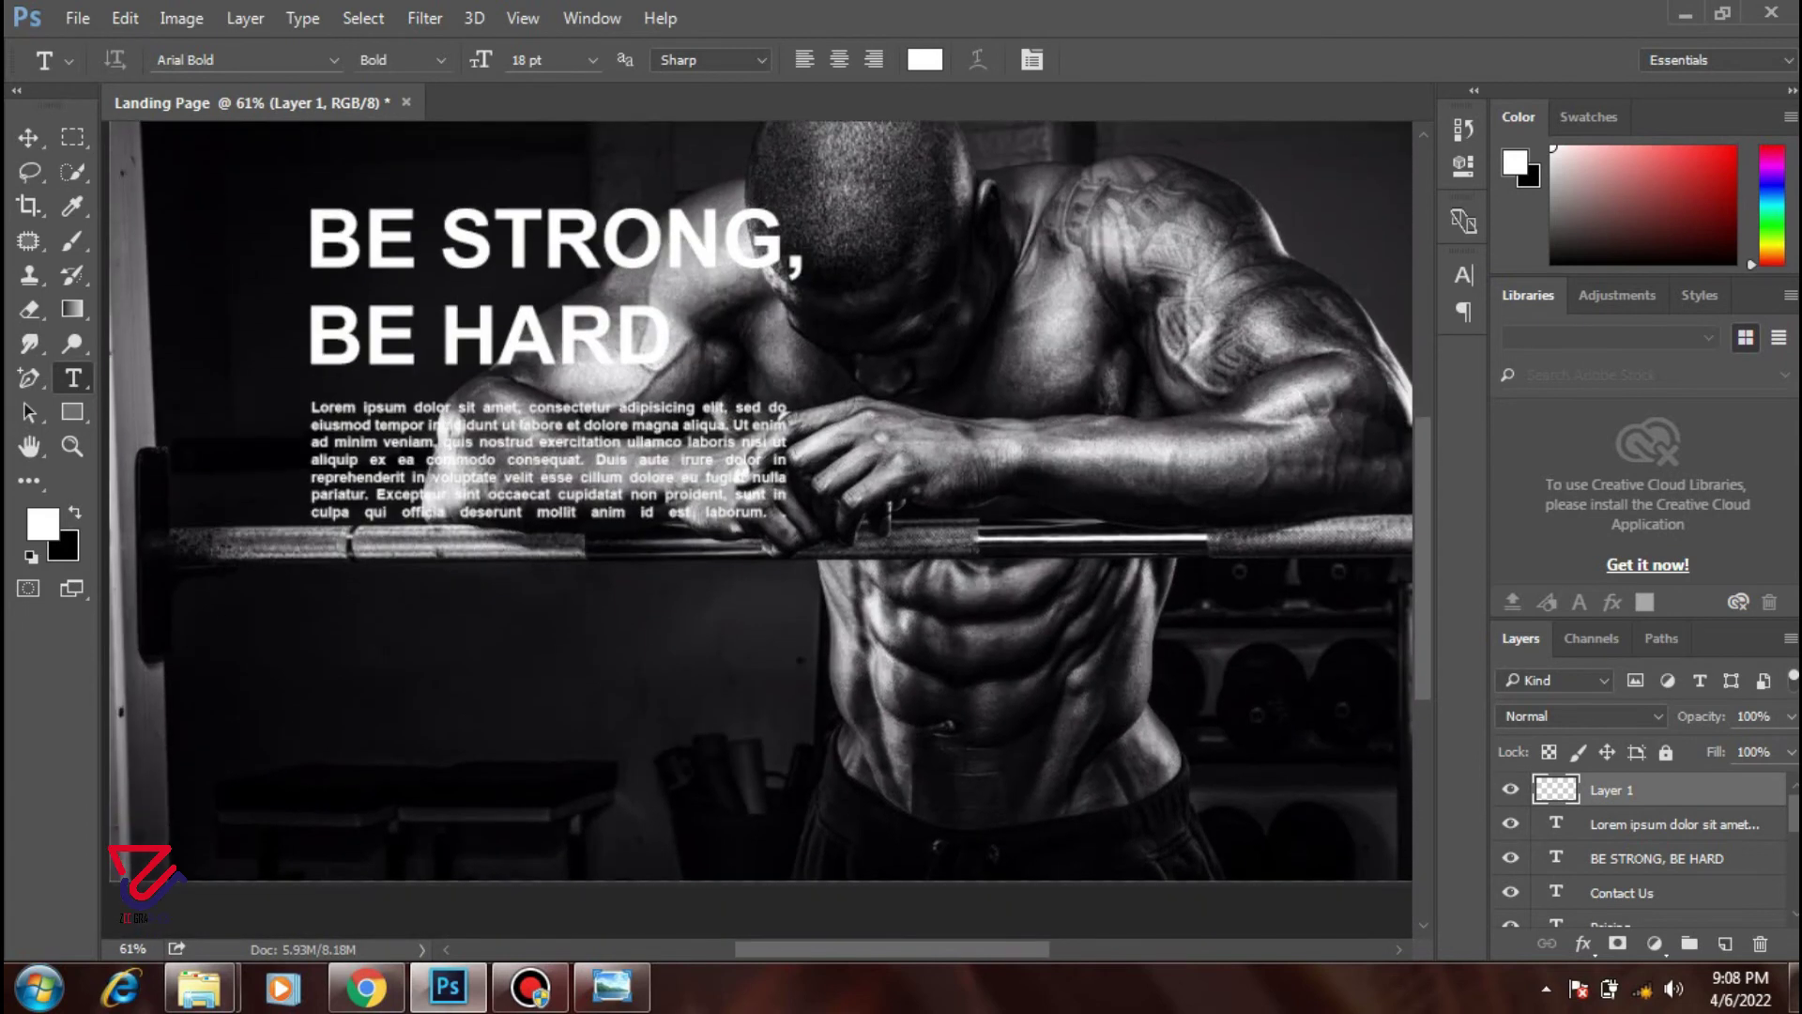
{"action": "key", "text": "u"}
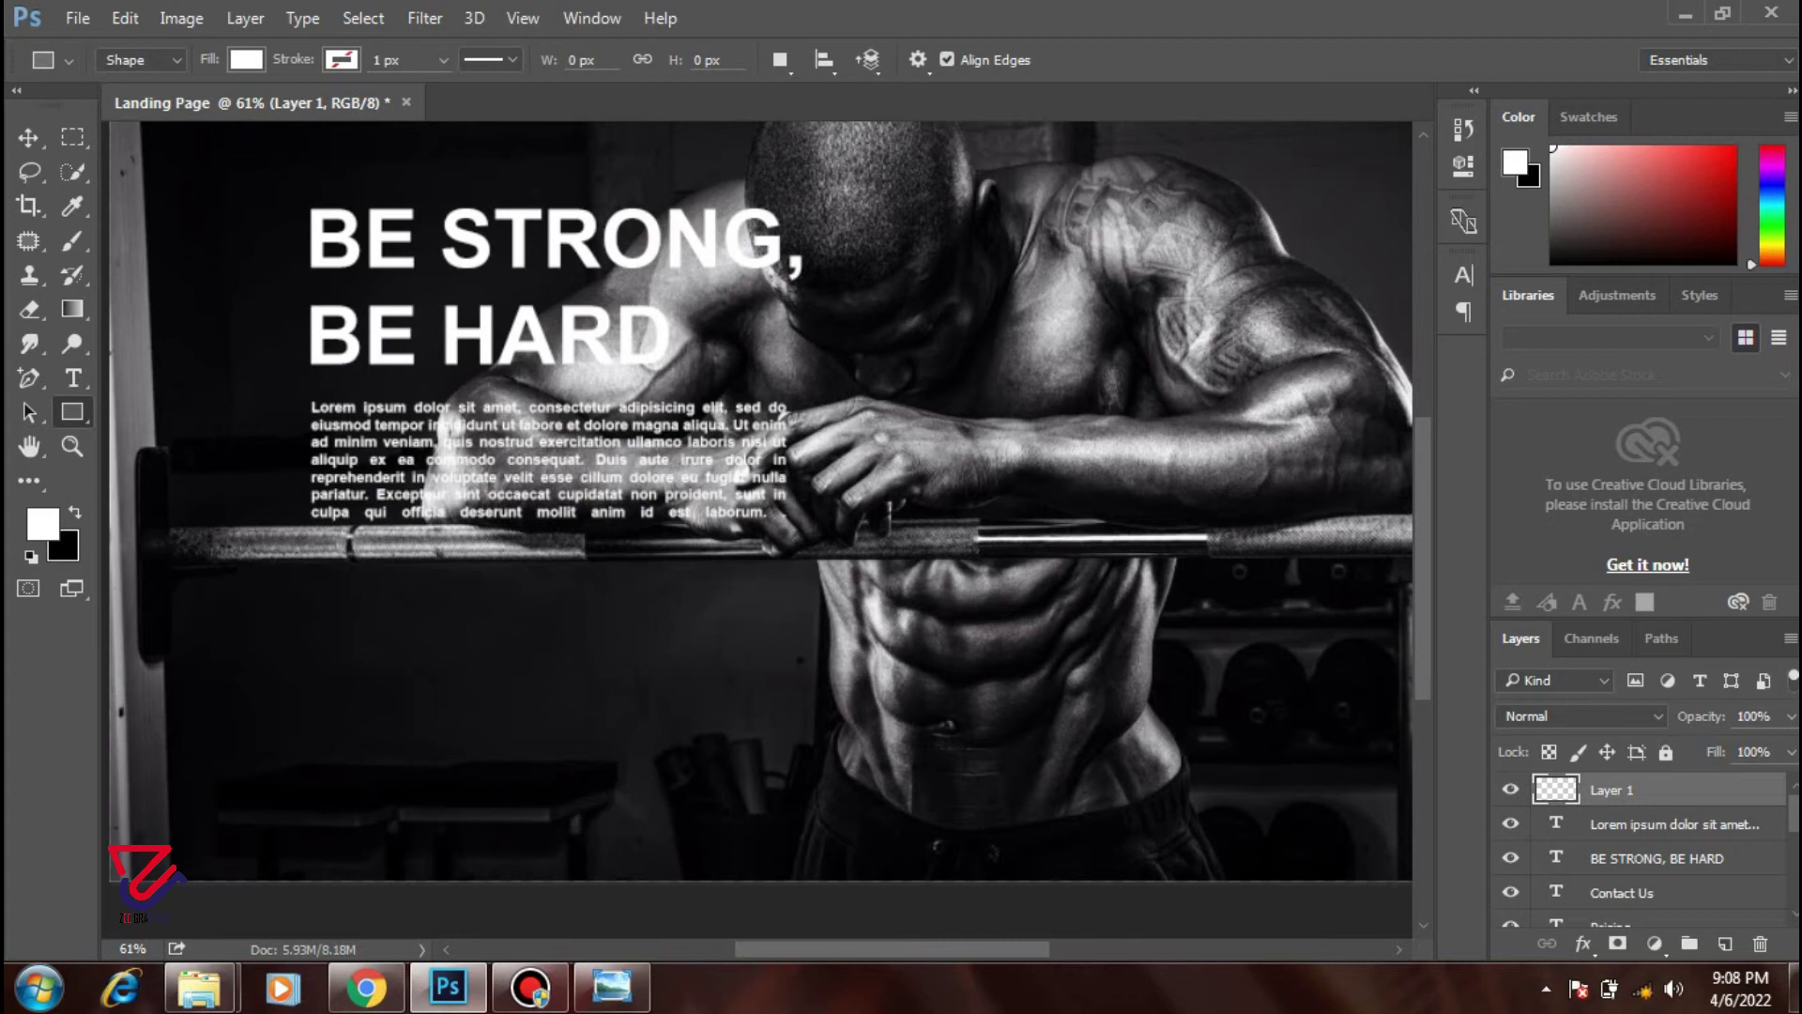
{"action": "left_click_drag", "start_coordinate": [323, 626], "coordinate": [523, 704]}
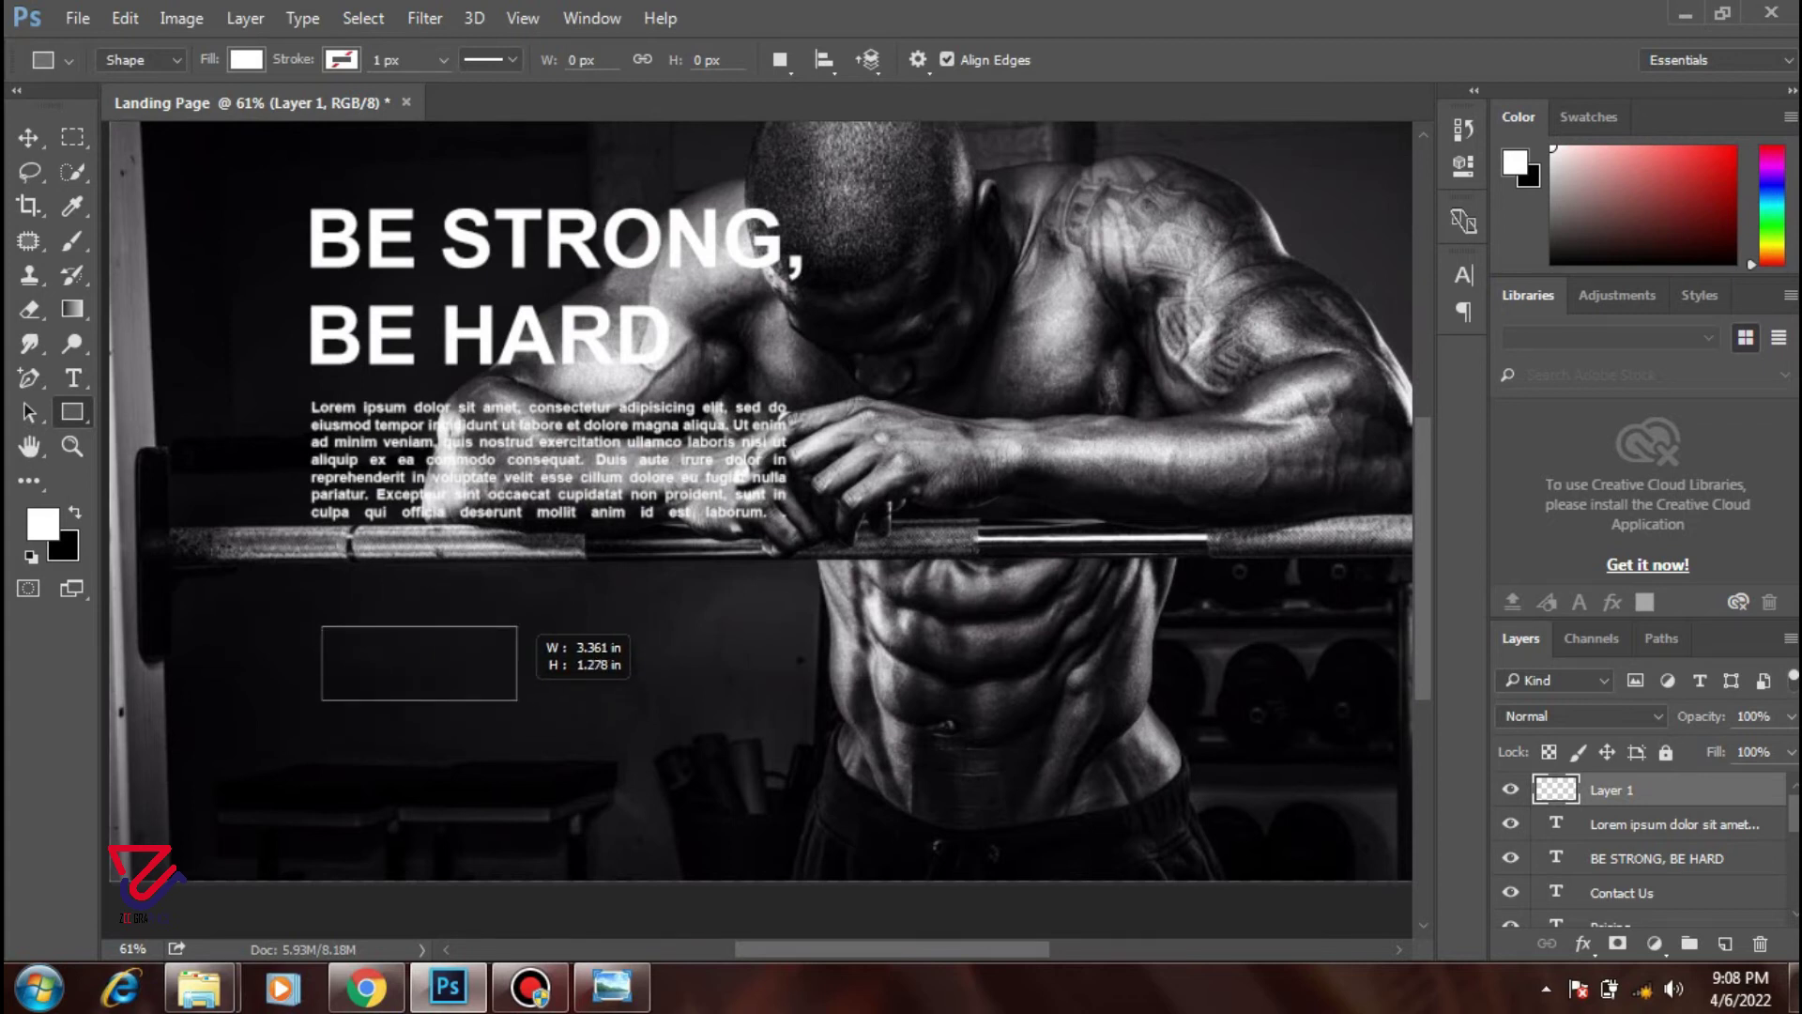
{"action": "left_click_drag", "start_coordinate": [523, 704], "coordinate": [518, 700]}
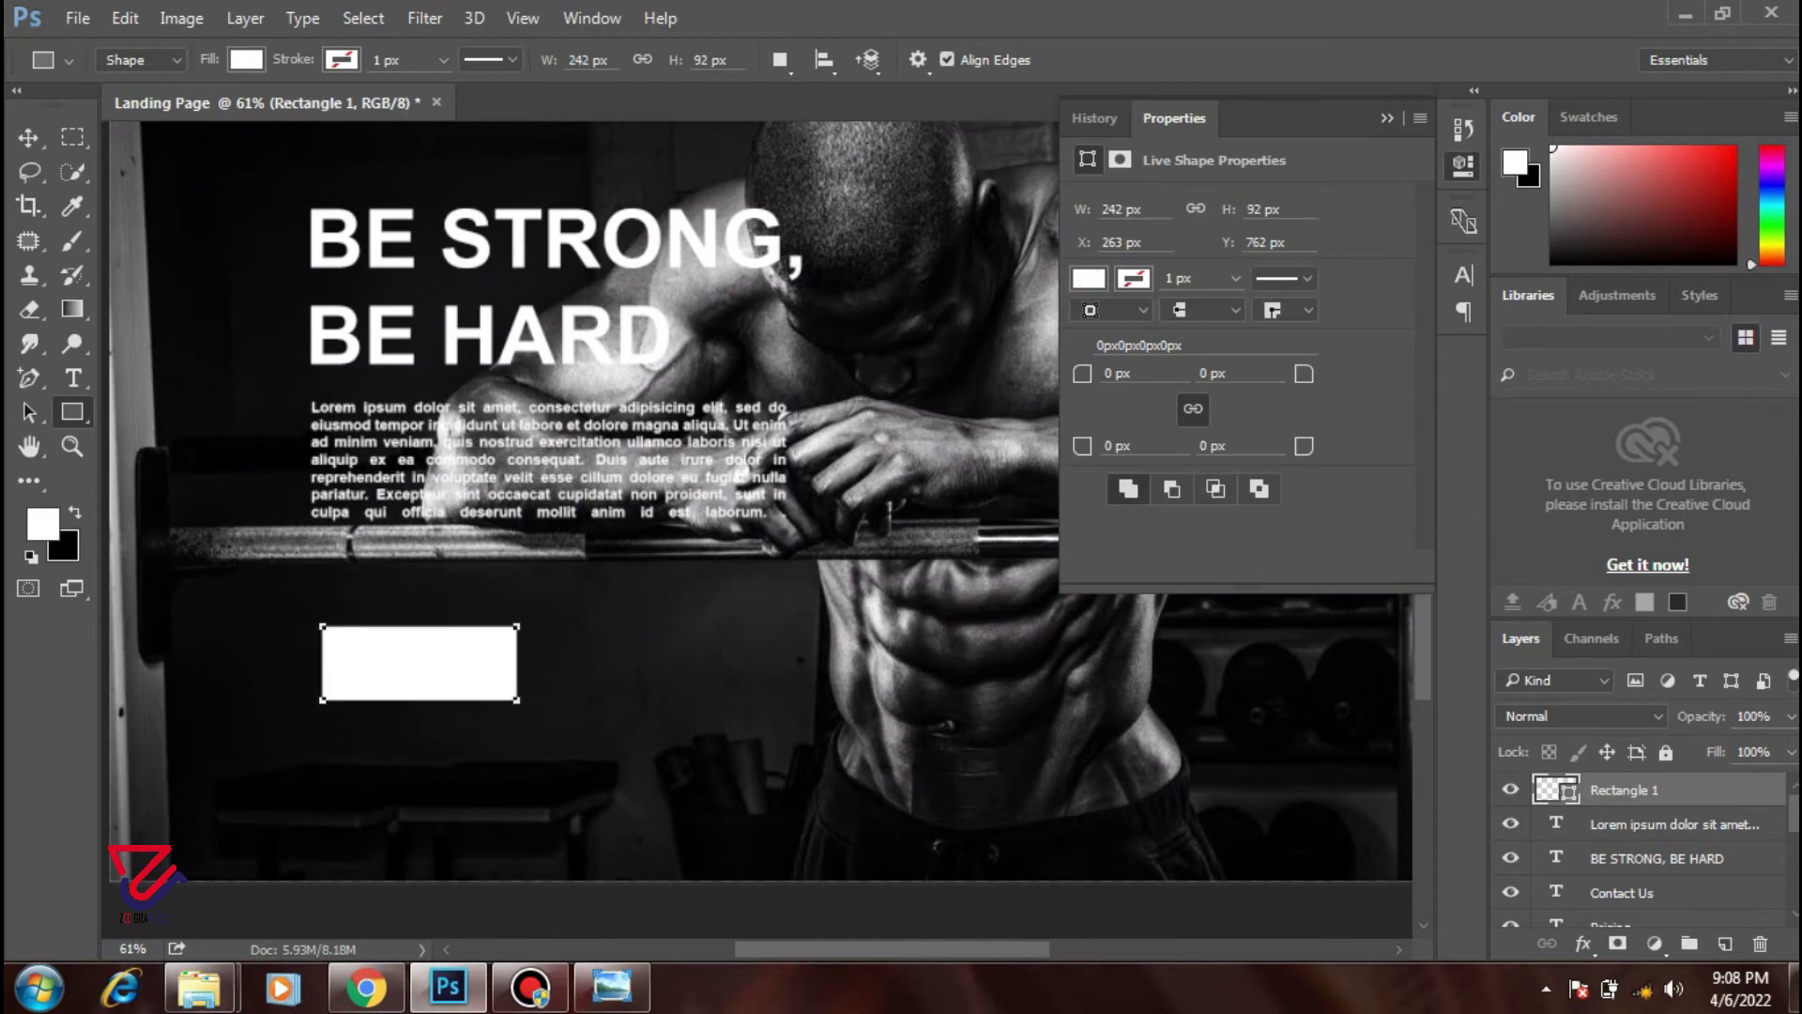
{"action": "key", "text": "ctrl+z"}
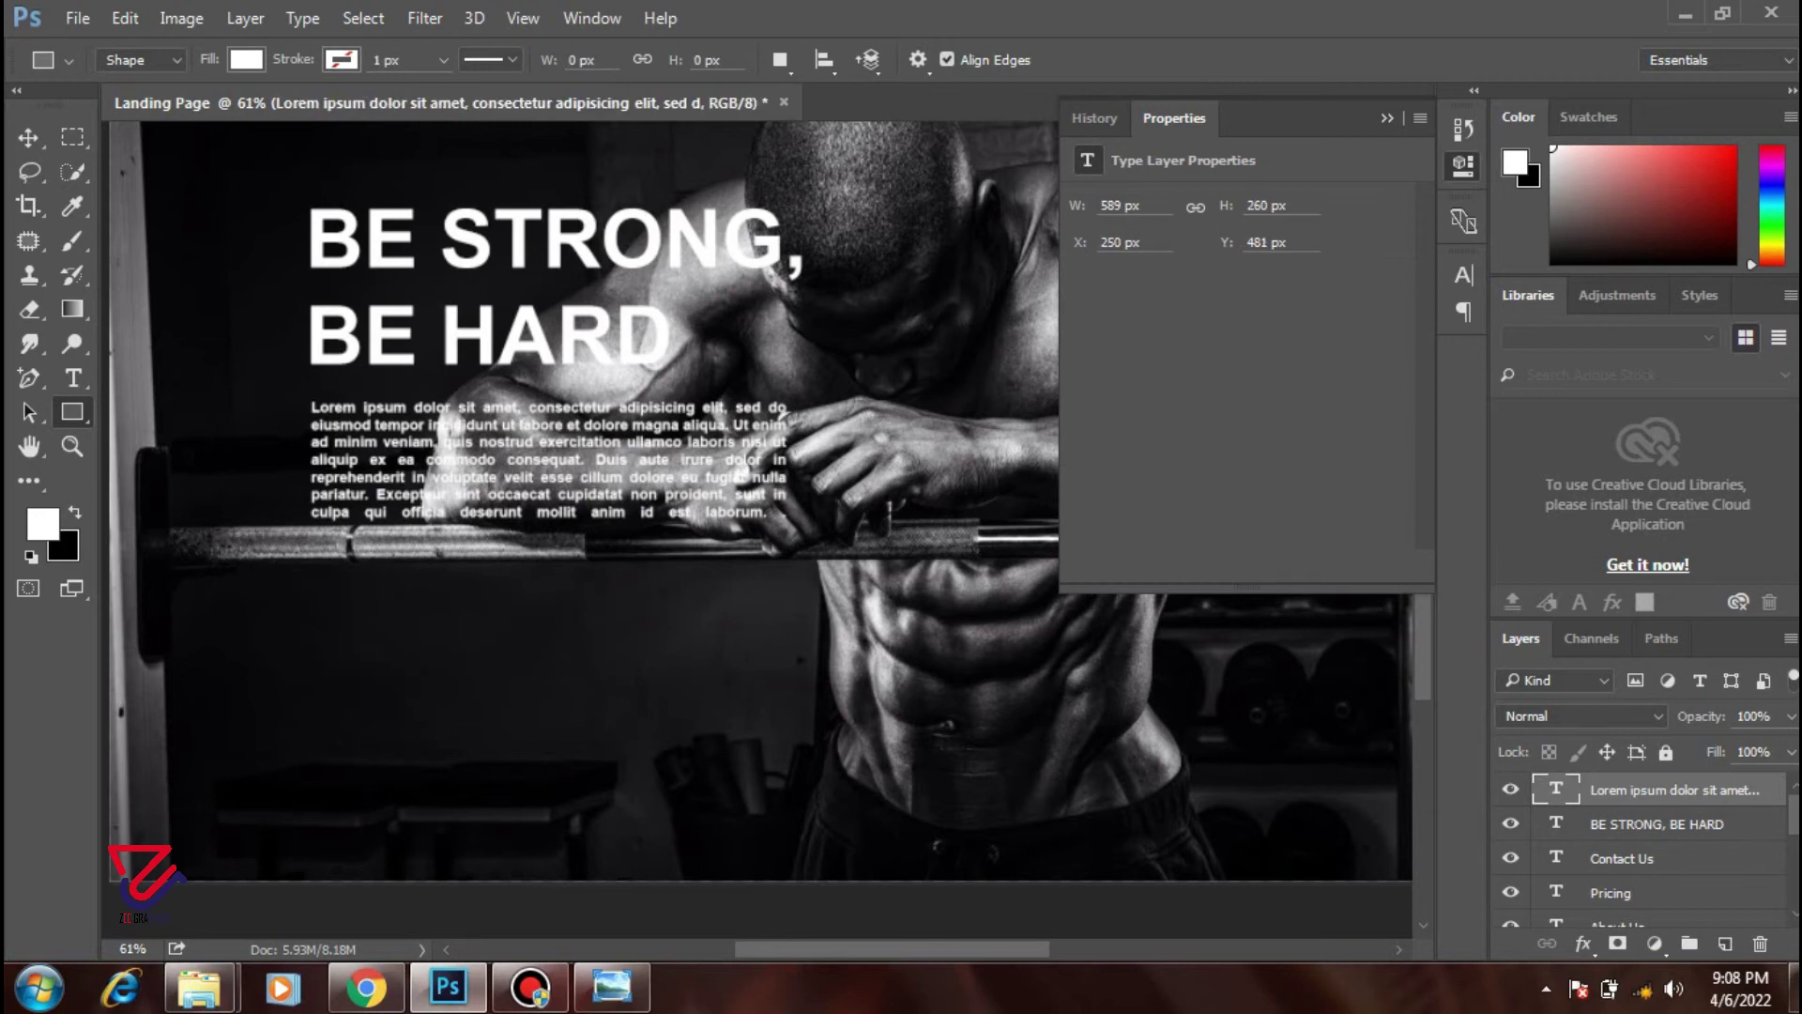
- Draw a red-filled 261 × 101 px rounded rectangle below the paragraph, with a new empty layer above it
{"action": "right_click", "coordinate": [73, 411]}
{"action": "left_click", "coordinate": [160, 443]}
{"action": "left_click_drag", "start_coordinate": [321, 601], "coordinate": [532, 682]}
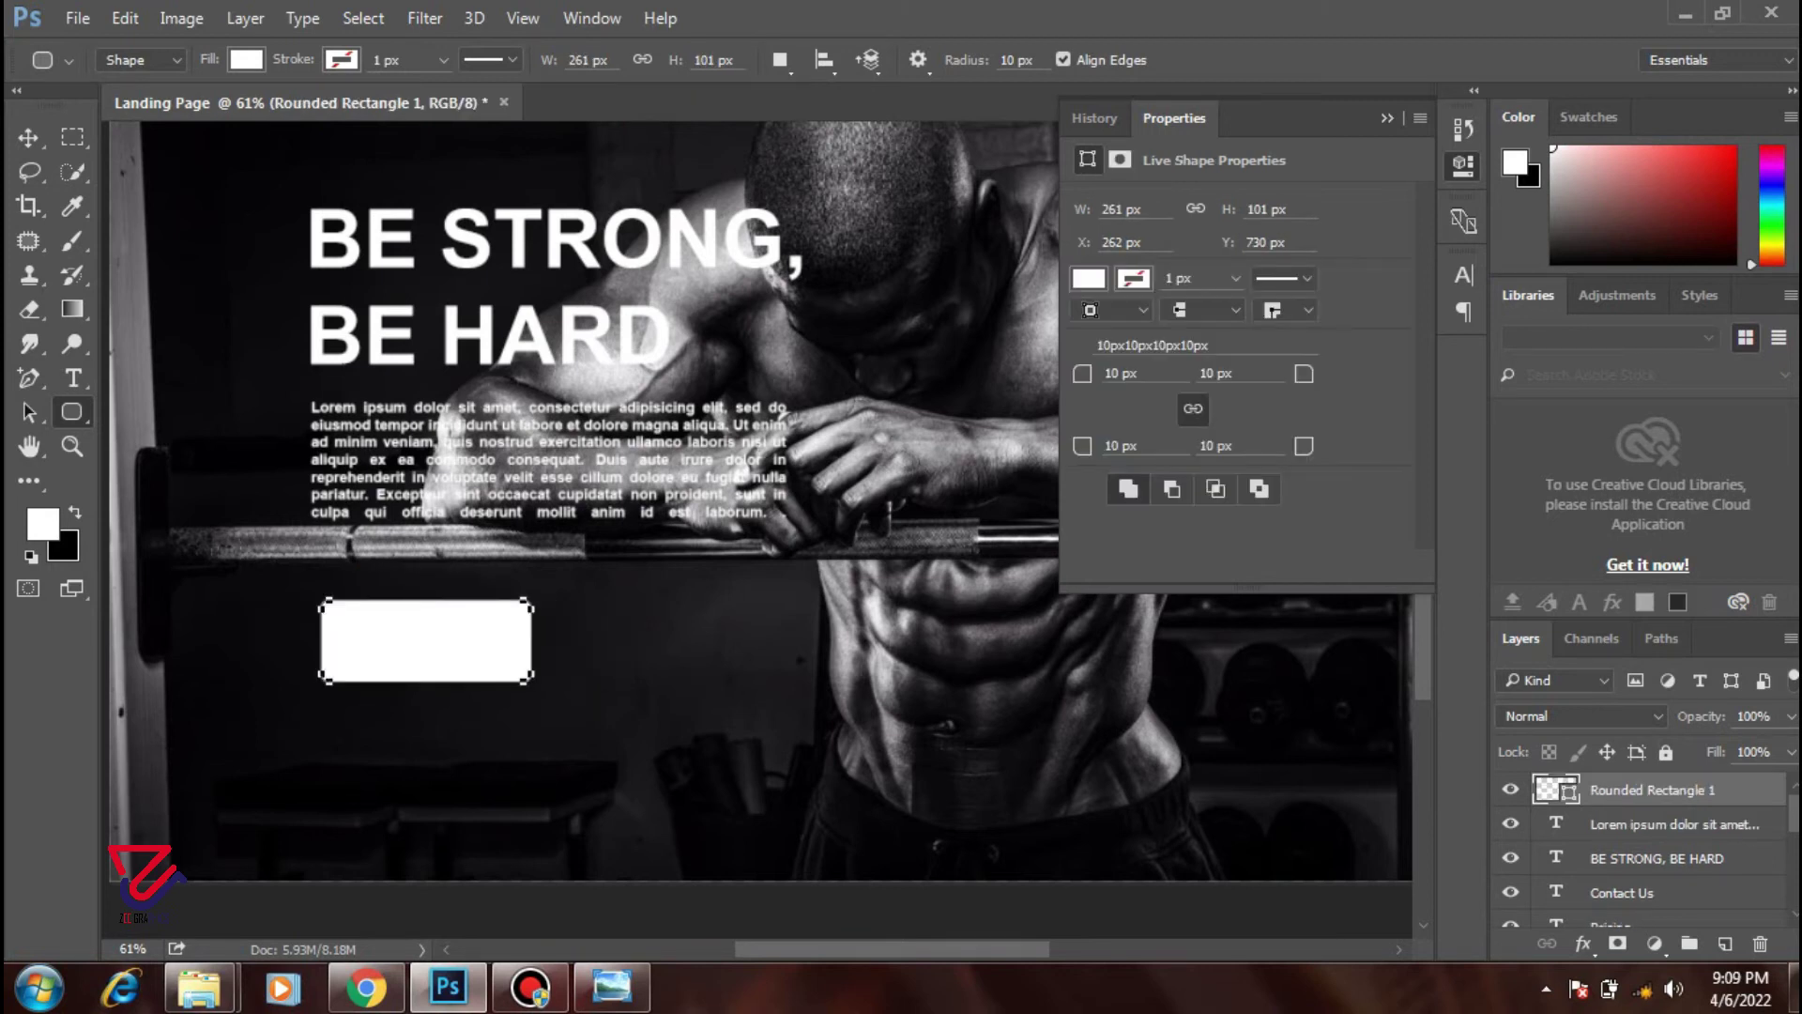
{"action": "left_click", "coordinate": [246, 59]}
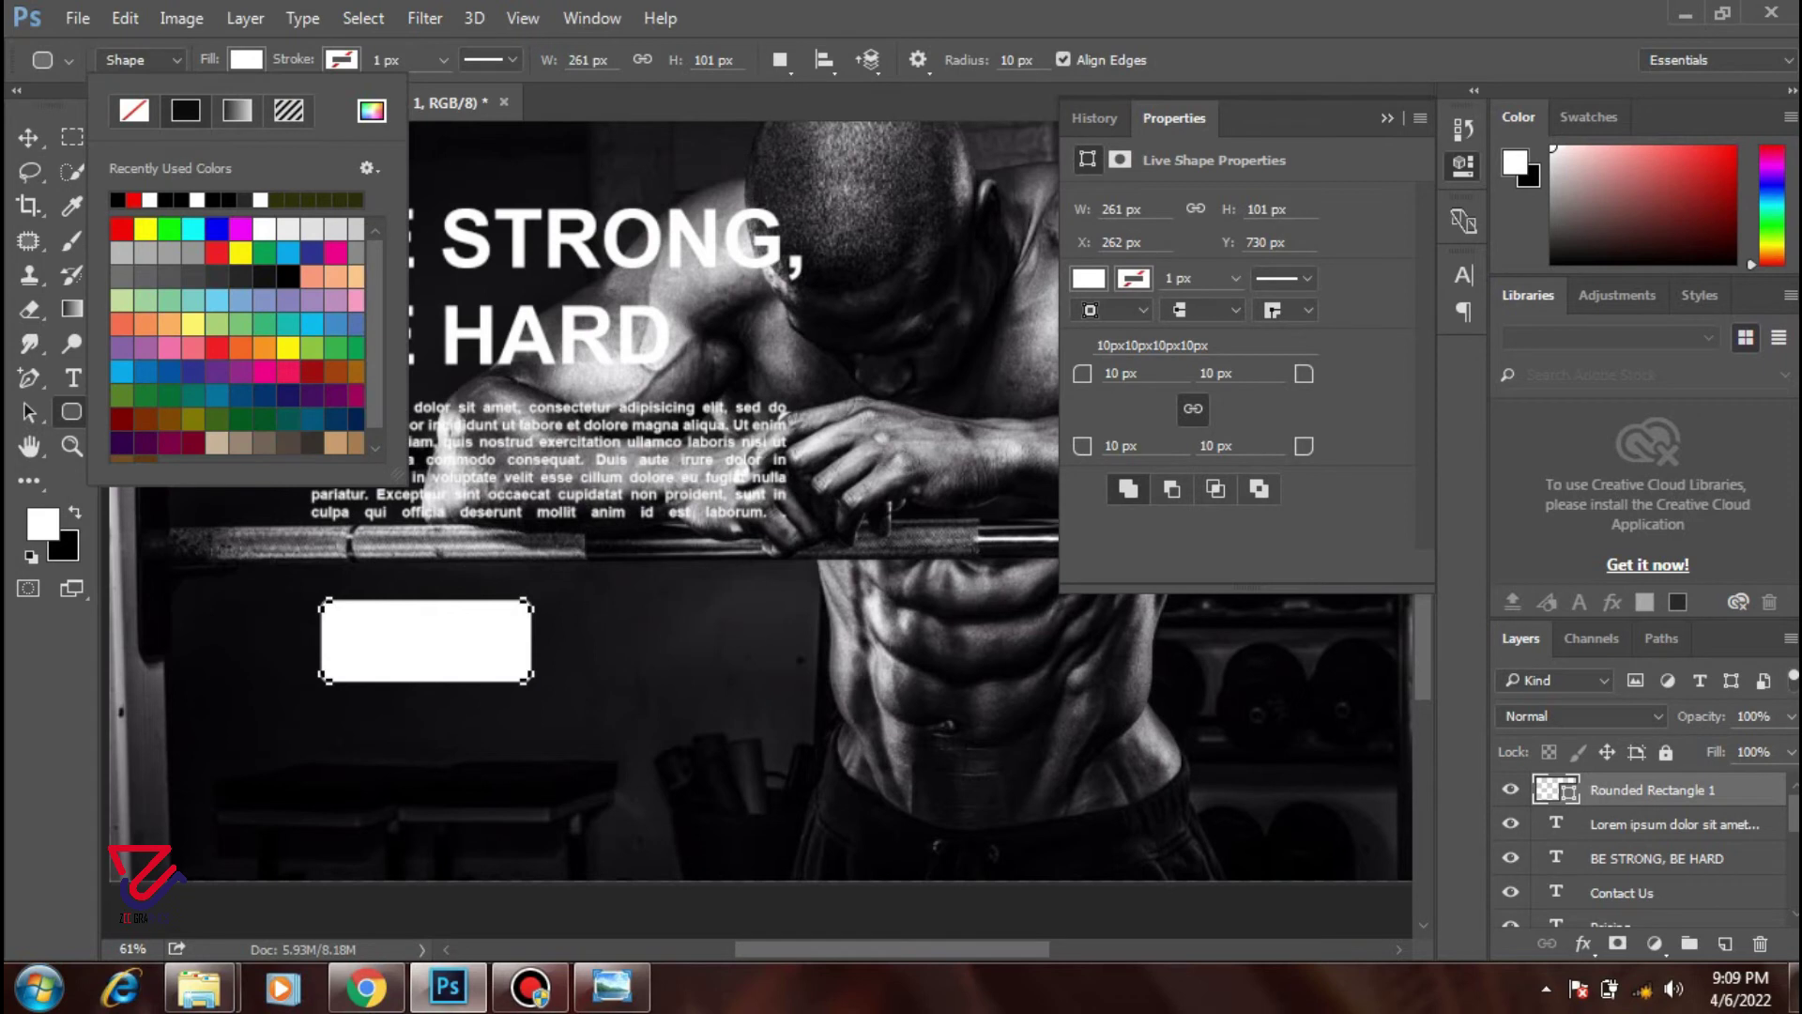
{"action": "left_click", "coordinate": [121, 228]}
{"action": "key", "text": "Return"}
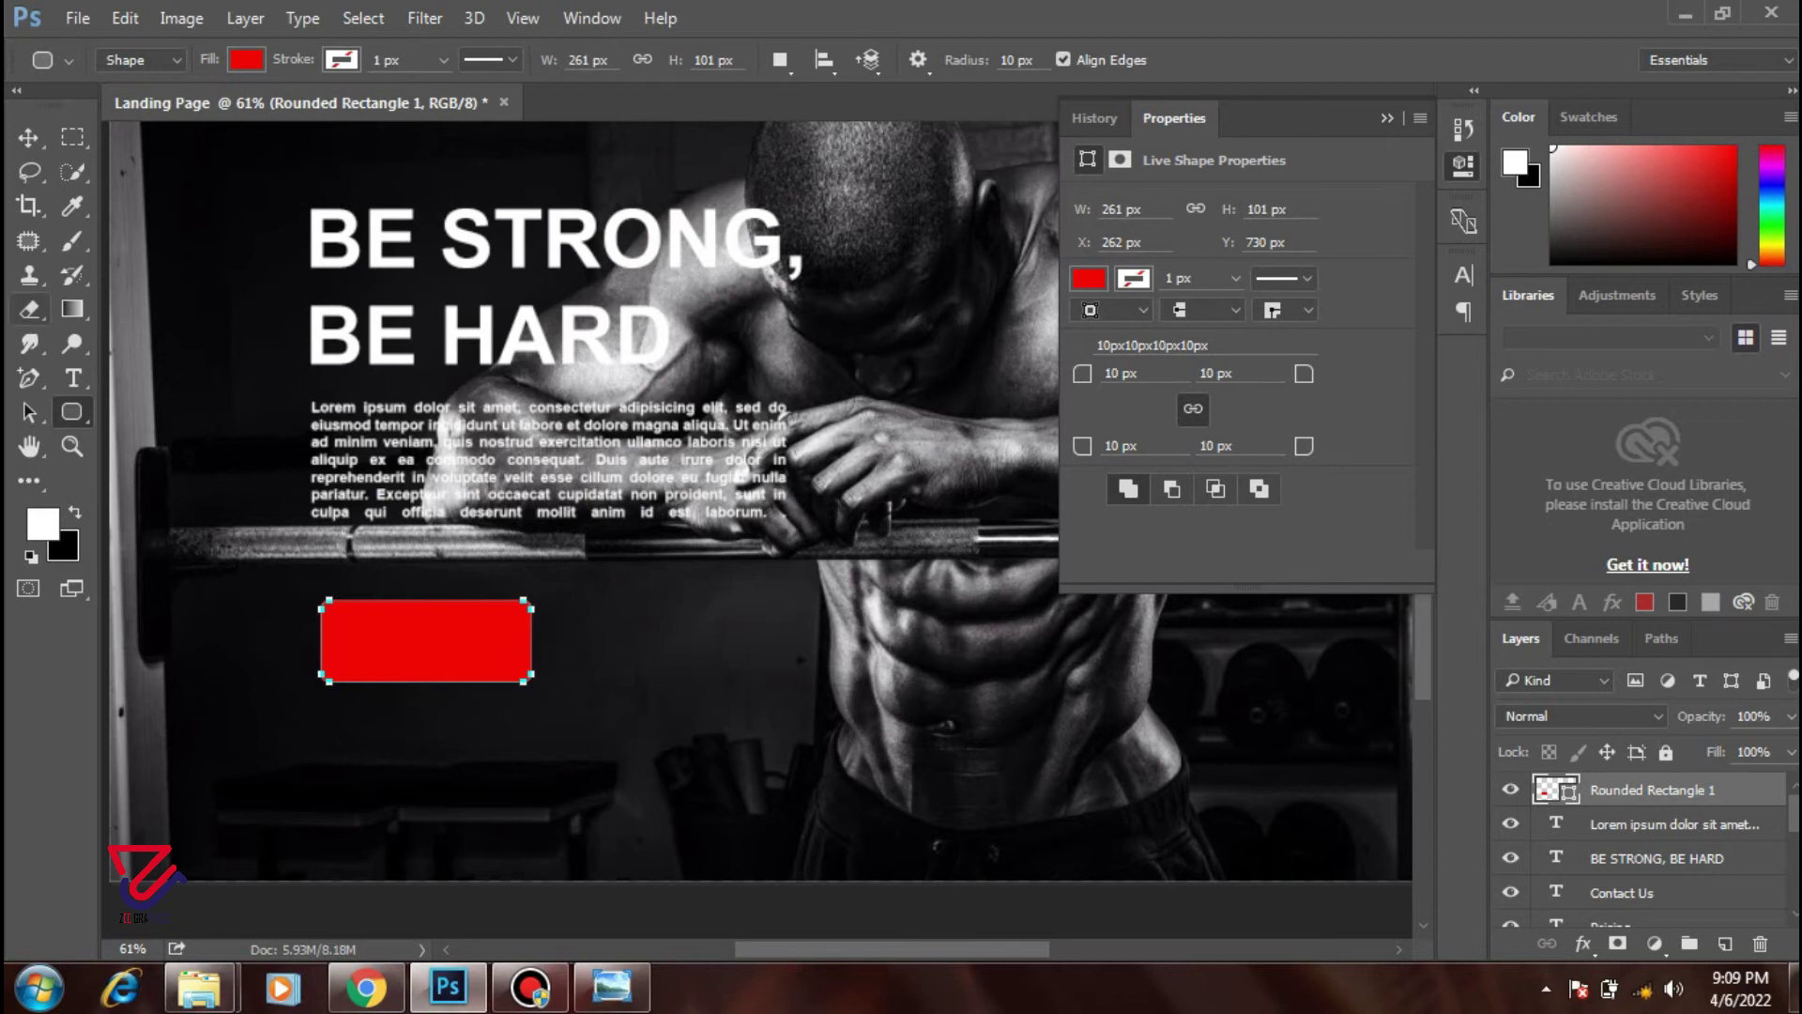
{"action": "key", "text": "ctrl+shift+alt+n"}
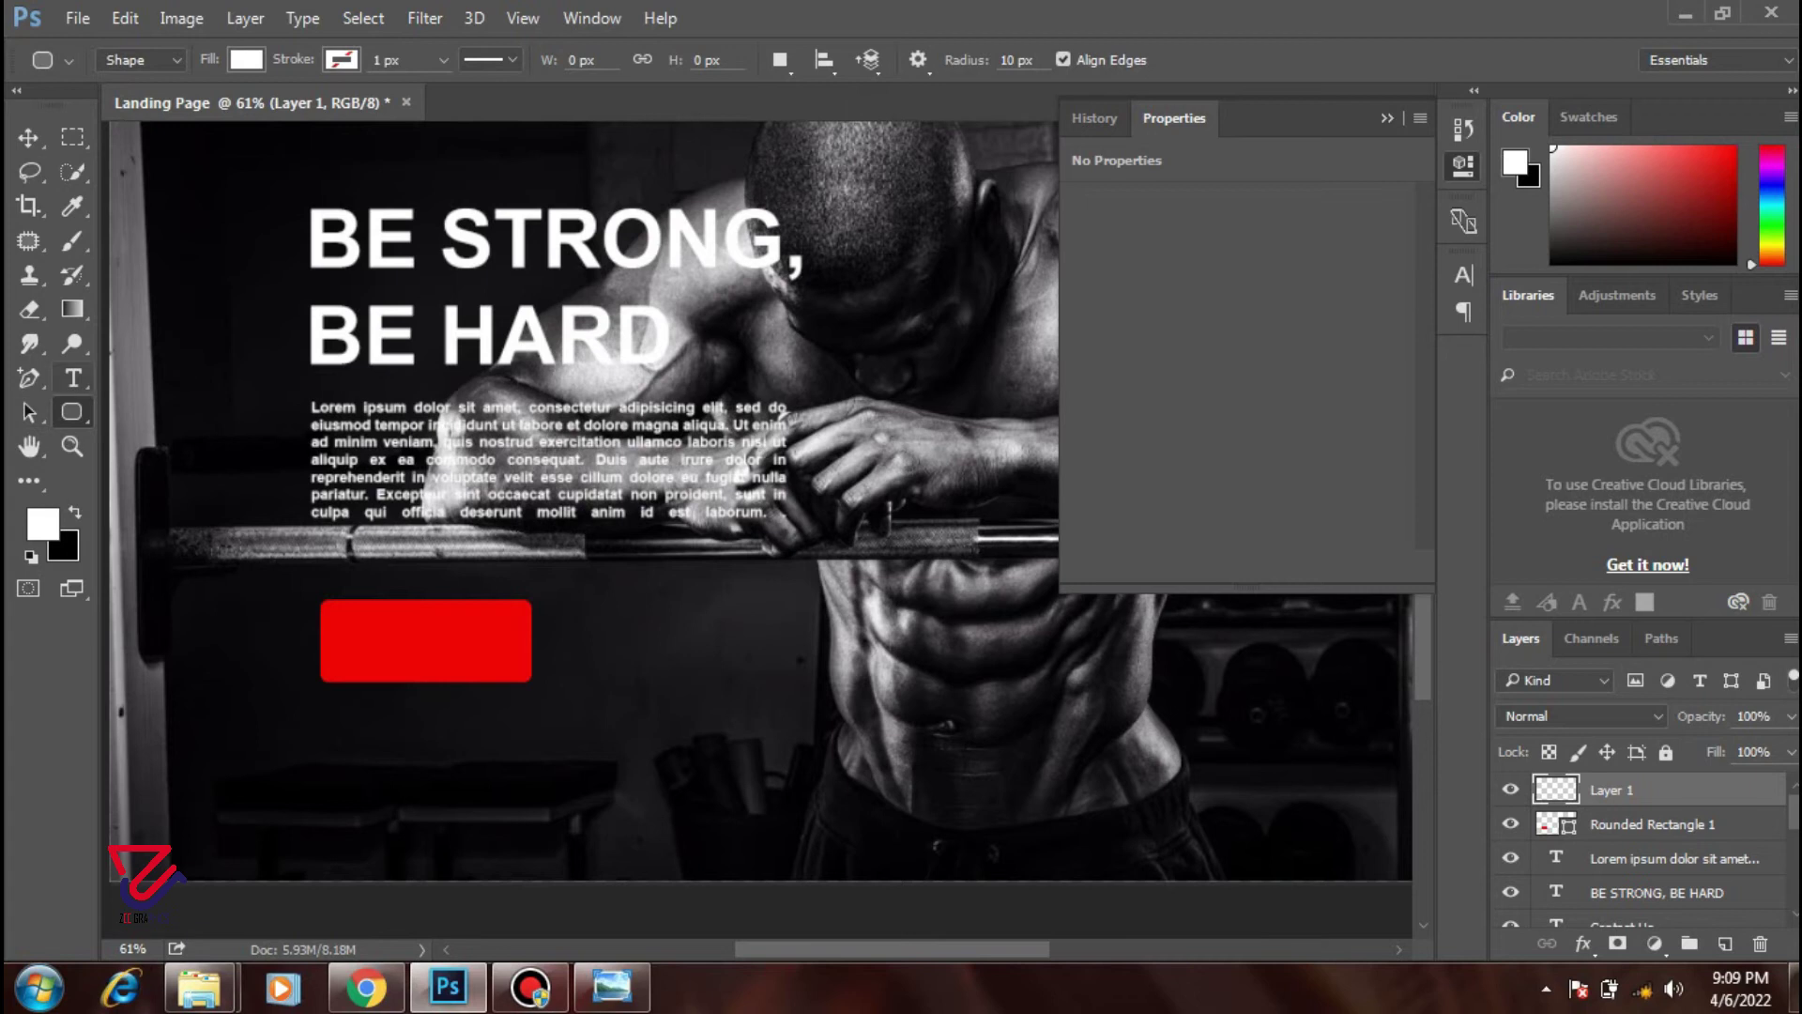
- Type 'JOIN US' inside the red button and move it toward the button's centre
{"action": "left_click", "coordinate": [73, 377]}
{"action": "left_click", "coordinate": [470, 657]}
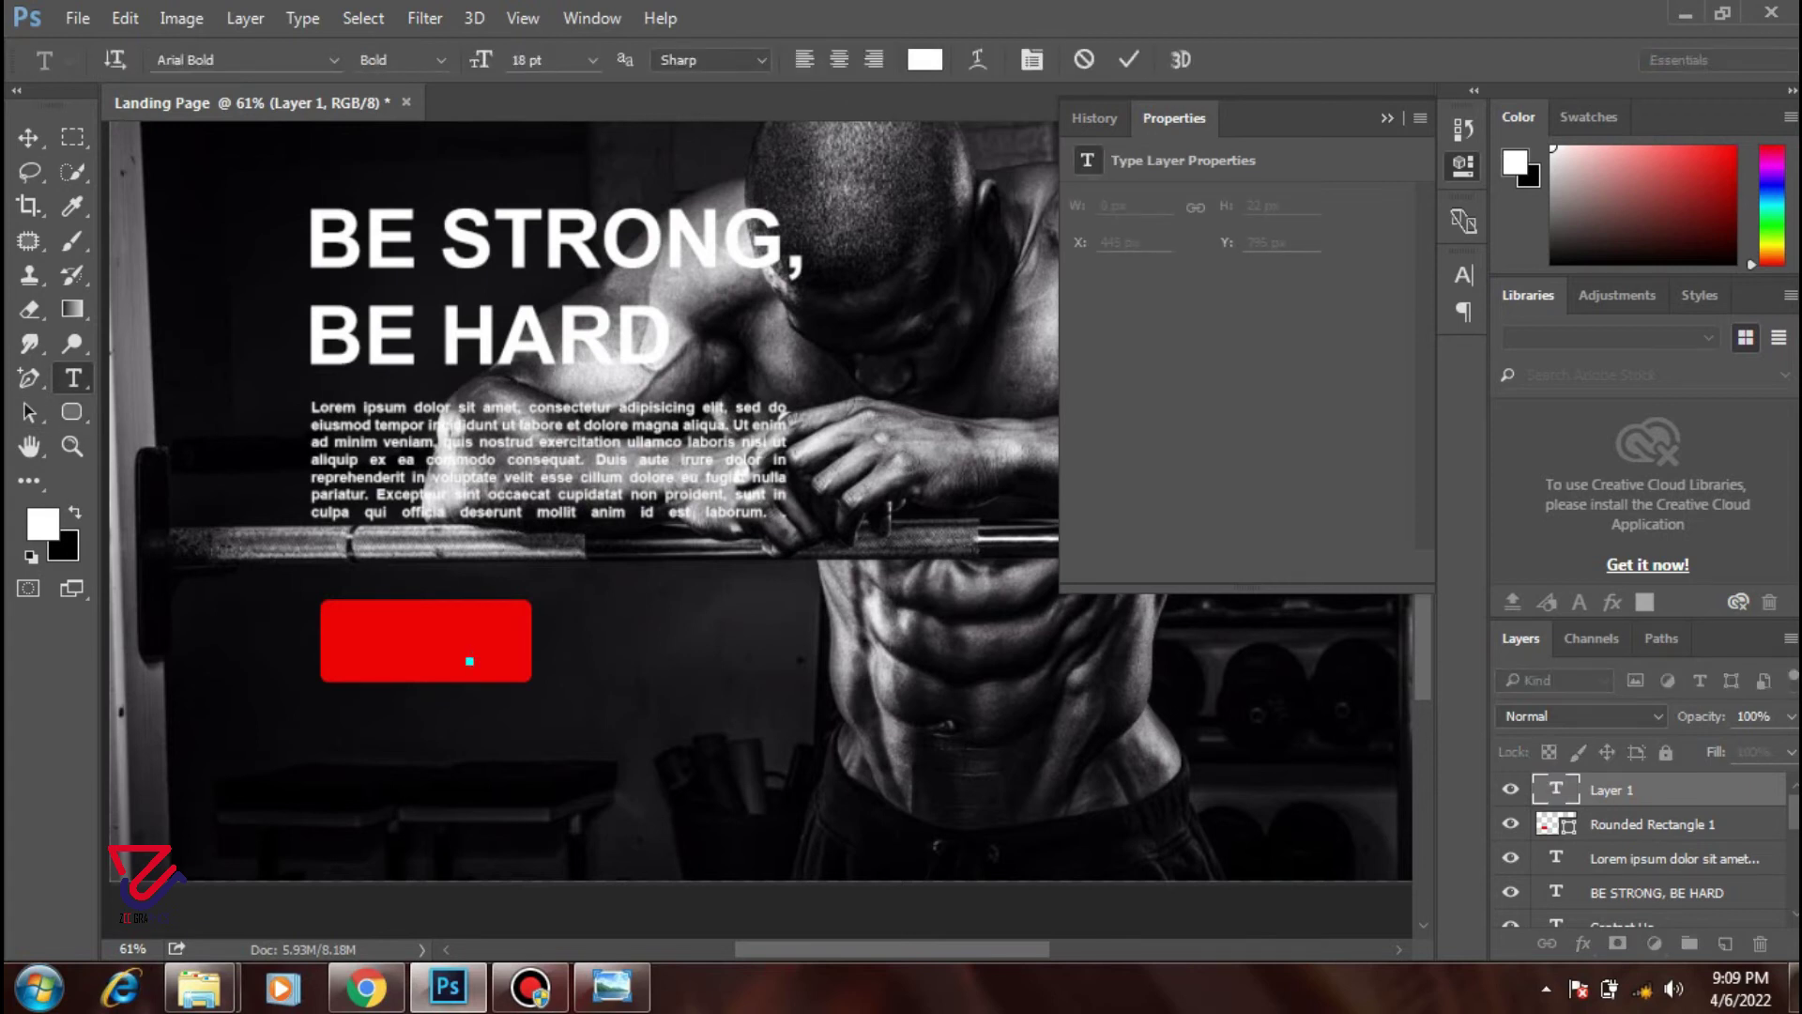
{"action": "type", "text": "JOIN"}
{"action": "type", "text": " US"}
{"action": "left_click", "coordinate": [29, 138]}
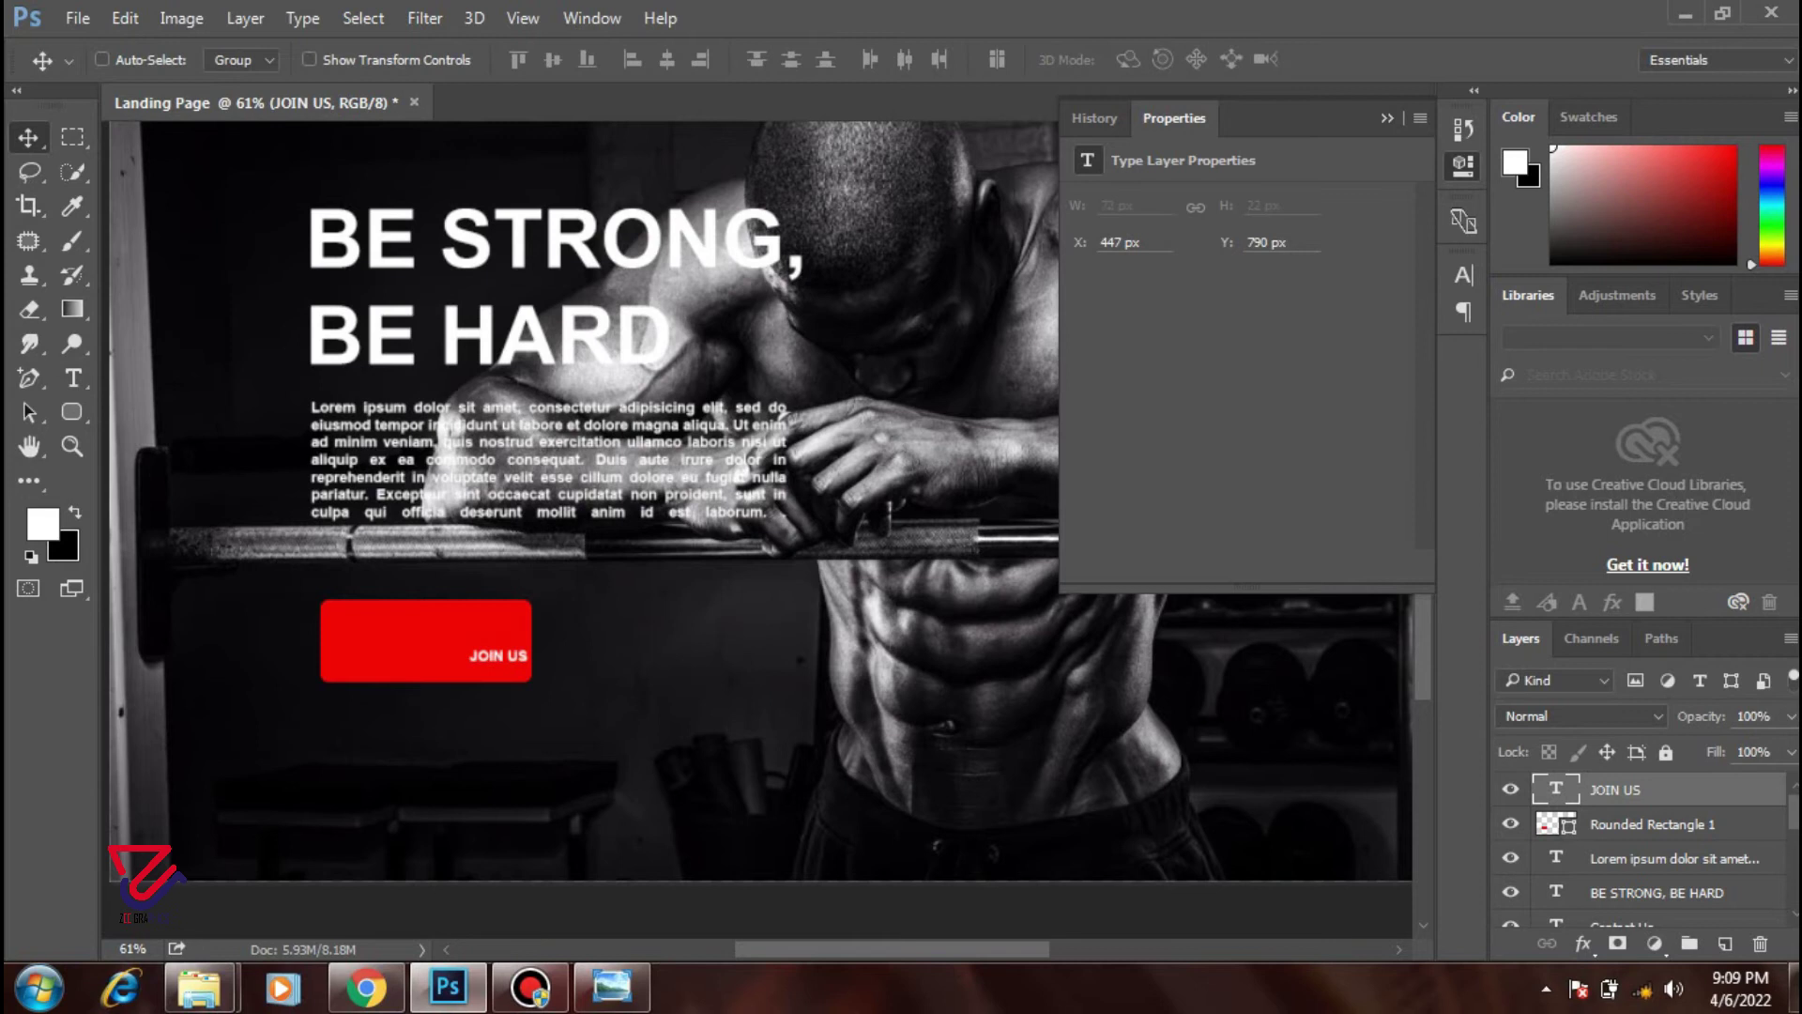
{"action": "left_click_drag", "start_coordinate": [498, 652], "coordinate": [425, 641]}
- Set the JOIN US text to 24 pt and nudge it slightly left
{"action": "double_click", "coordinate": [425, 640]}
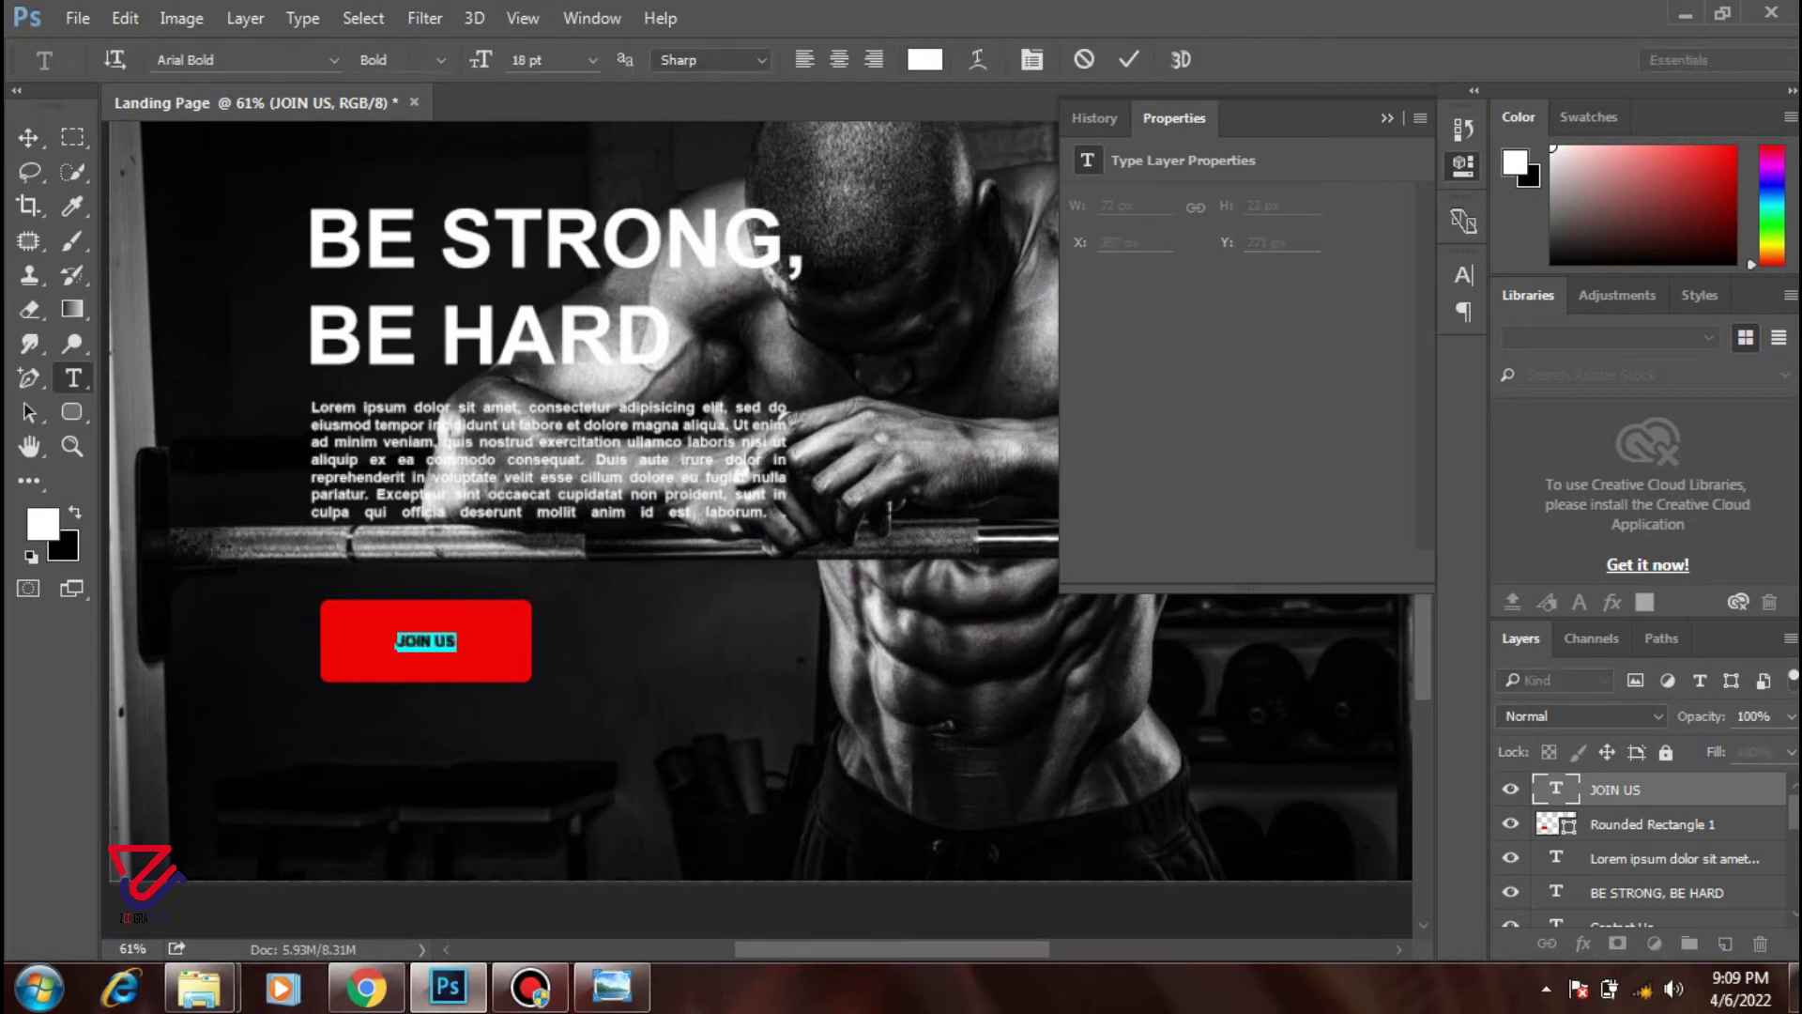
{"action": "left_click", "coordinate": [1388, 119]}
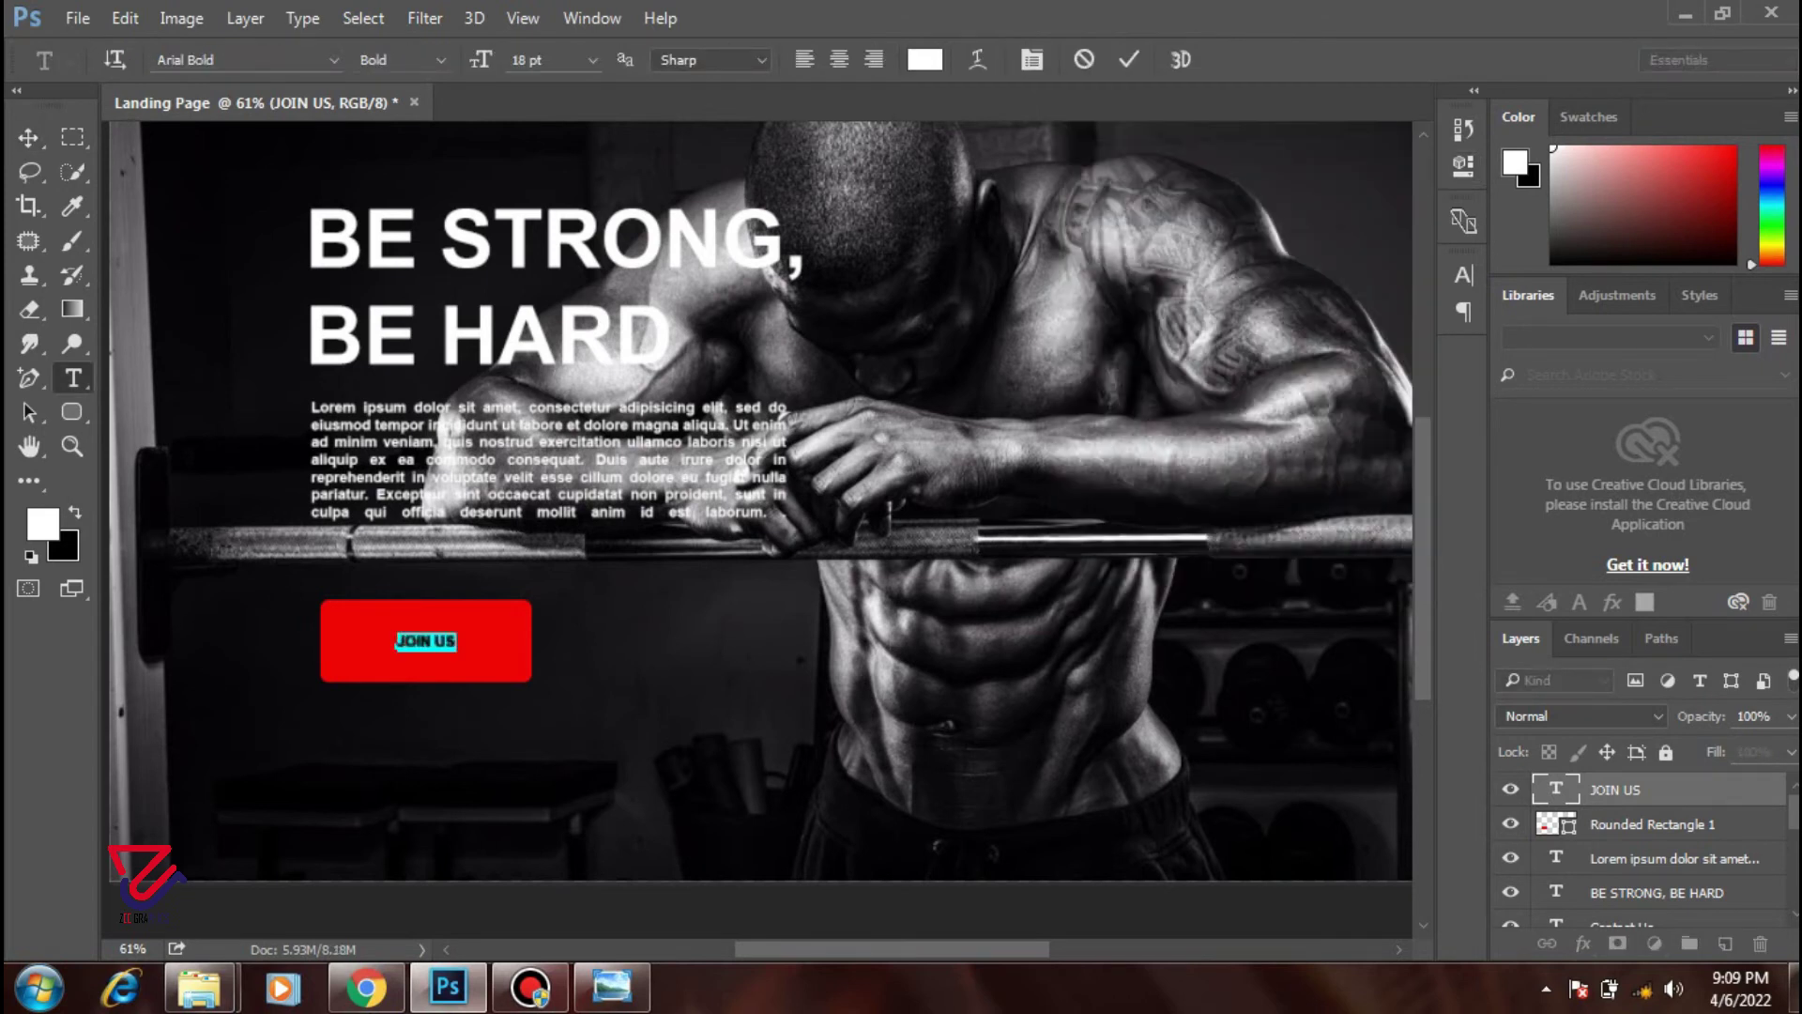
{"action": "left_click", "coordinate": [592, 59]}
{"action": "left_click", "coordinate": [564, 389]}
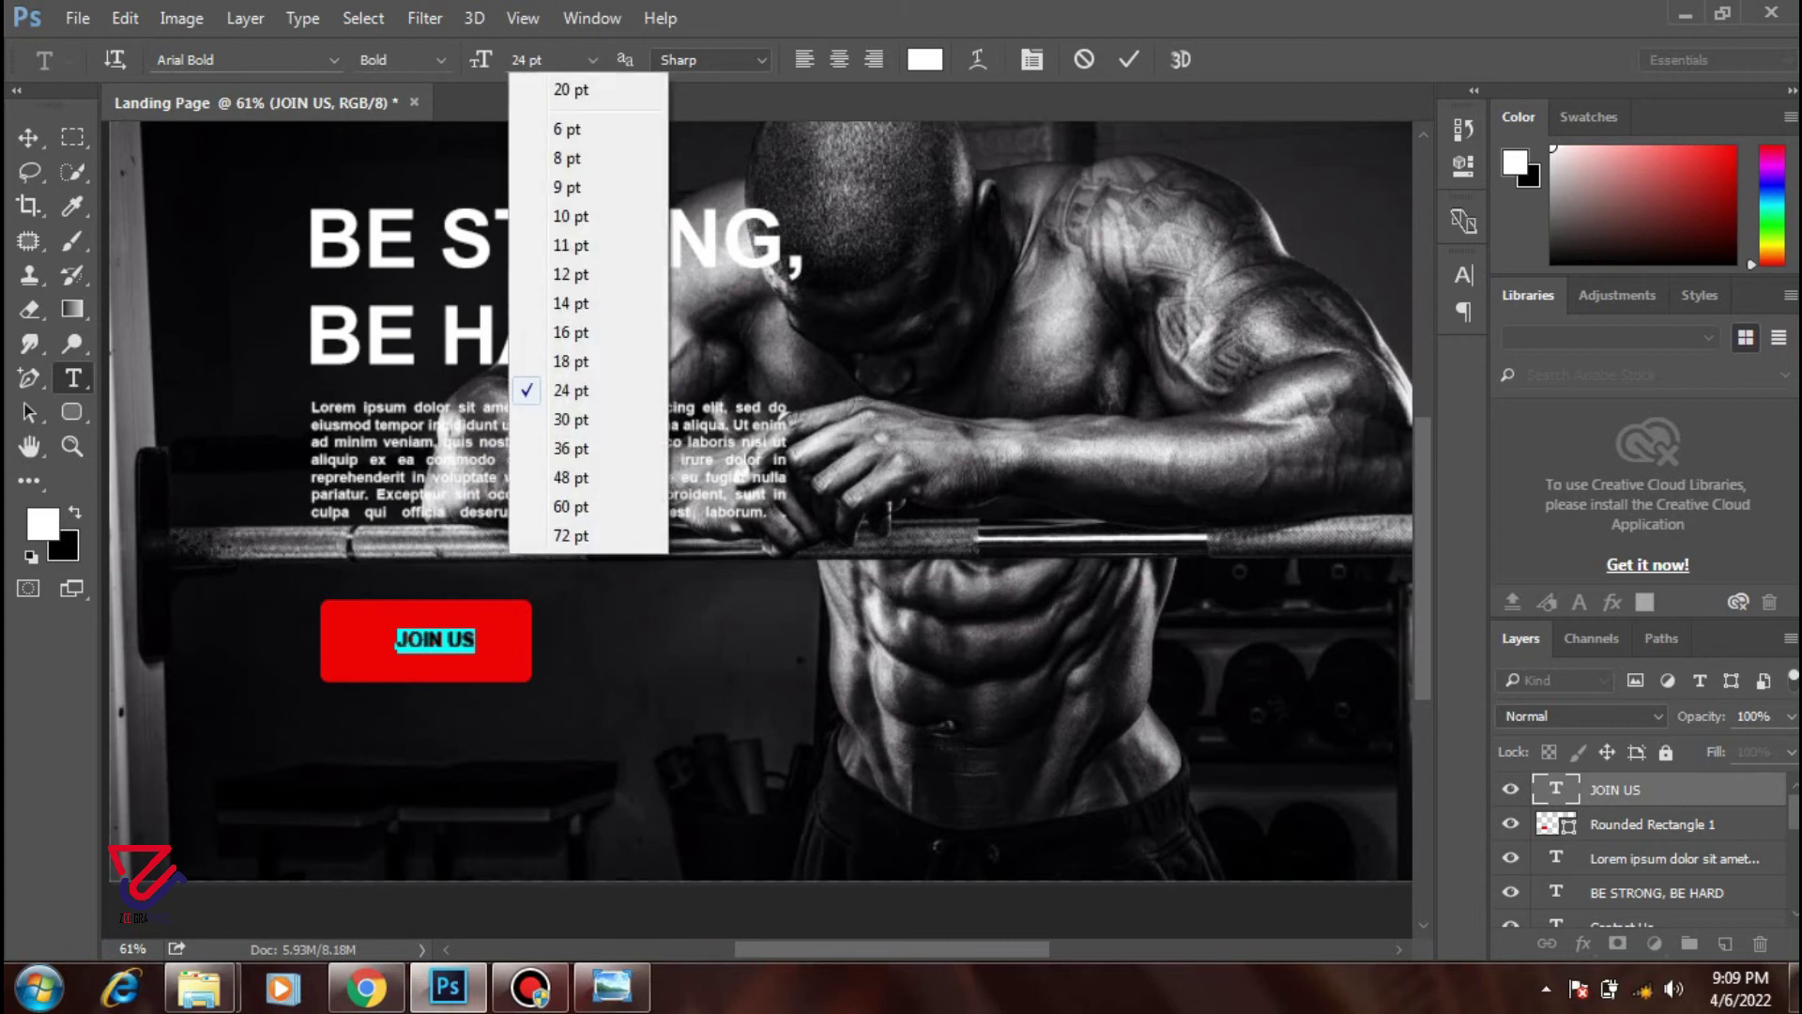
{"action": "key", "text": "Escape"}
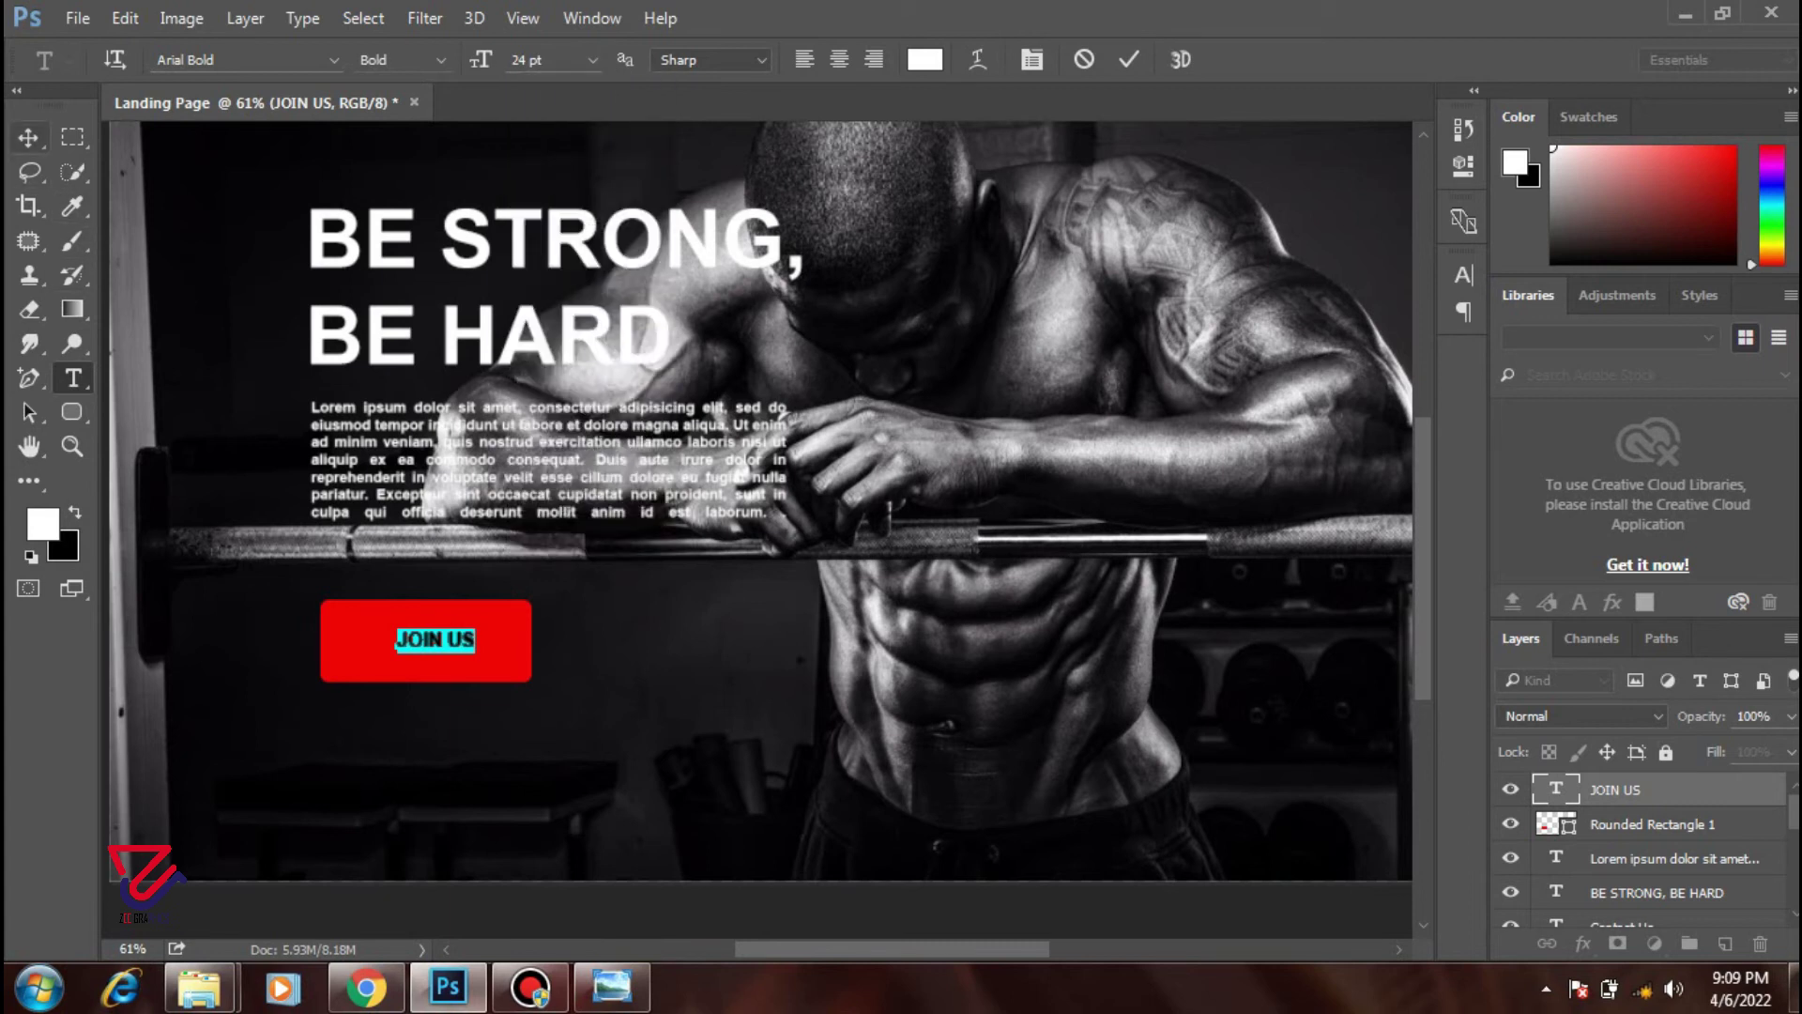
{"action": "left_click", "coordinate": [28, 137]}
{"action": "left_click_drag", "start_coordinate": [446, 639], "coordinate": [436, 641]}
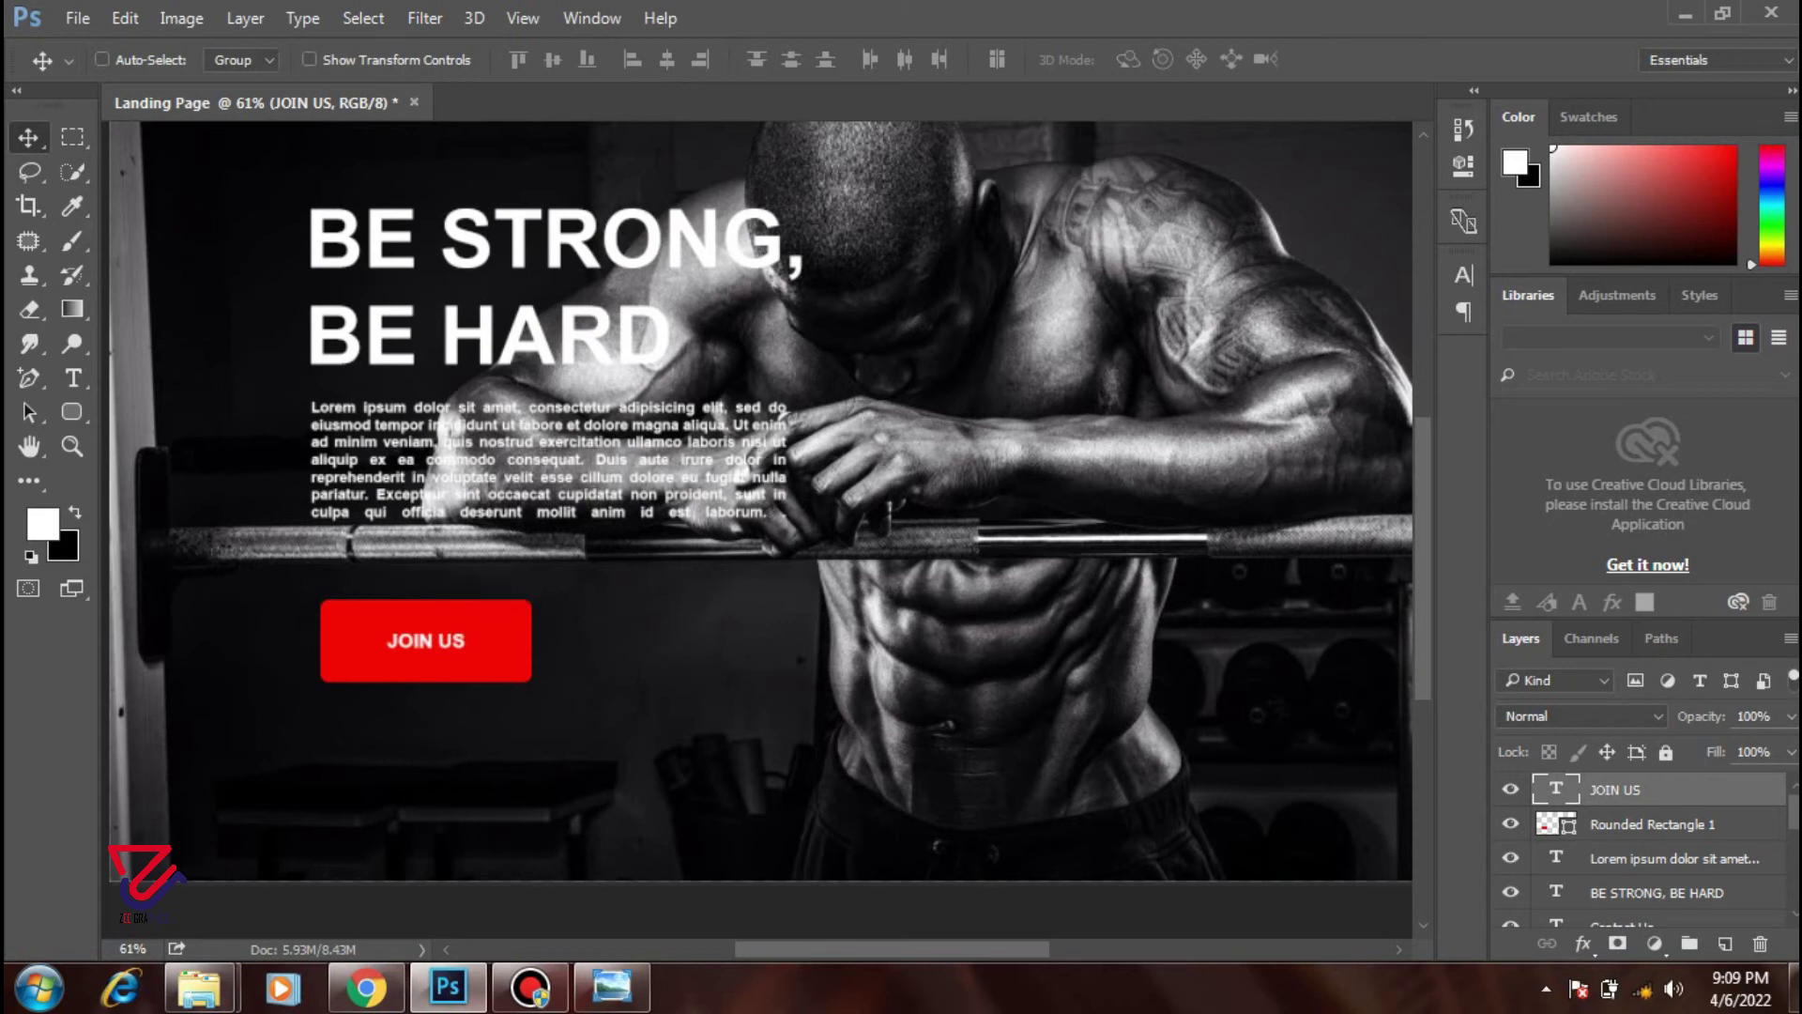
- Enlarge JOIN US to 30 pt, recentre it in the button, and fit the page on screen
{"action": "scroll", "coordinate": [546, 784], "scroll_direction": "down", "scroll_amount": 1}
{"action": "scroll", "coordinate": [584, 666], "scroll_direction": "down", "scroll_amount": 1}
{"action": "scroll", "coordinate": [584, 666], "scroll_direction": "up", "scroll_amount": 1}
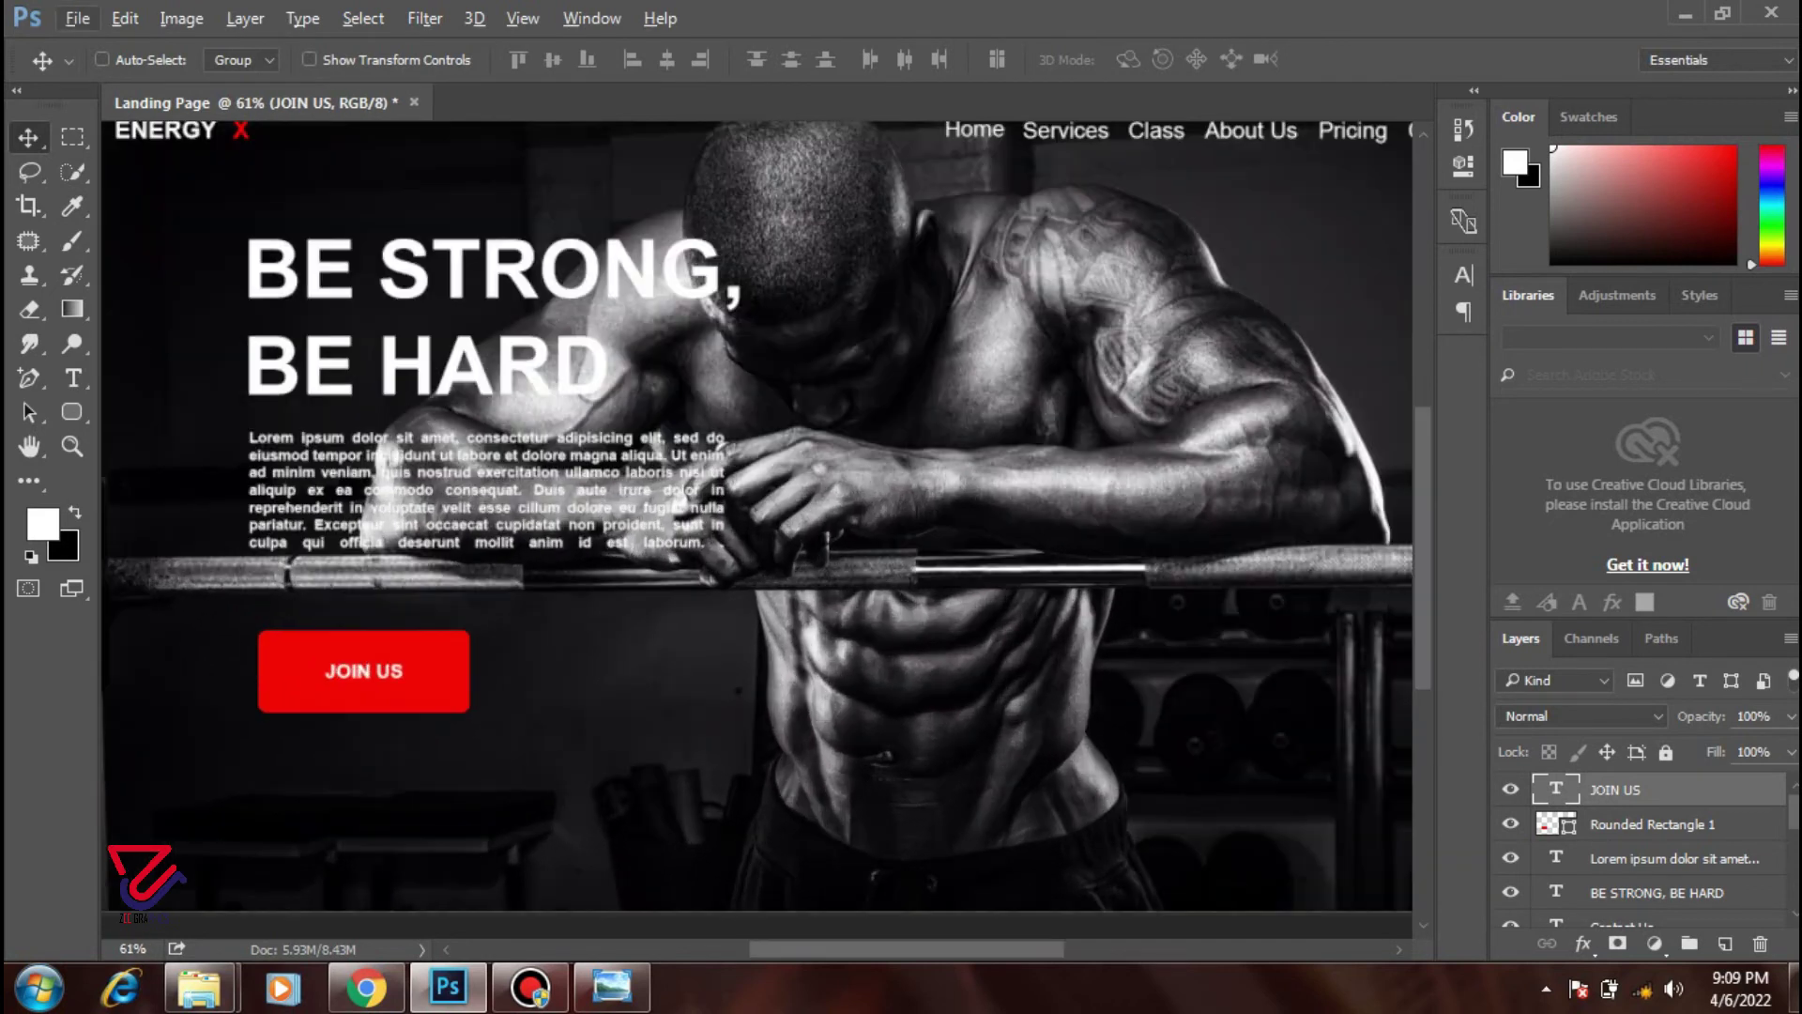
{"action": "scroll", "coordinate": [584, 666], "scroll_direction": "up", "scroll_amount": 1}
{"action": "scroll", "coordinate": [584, 665], "scroll_direction": "up", "scroll_amount": 1}
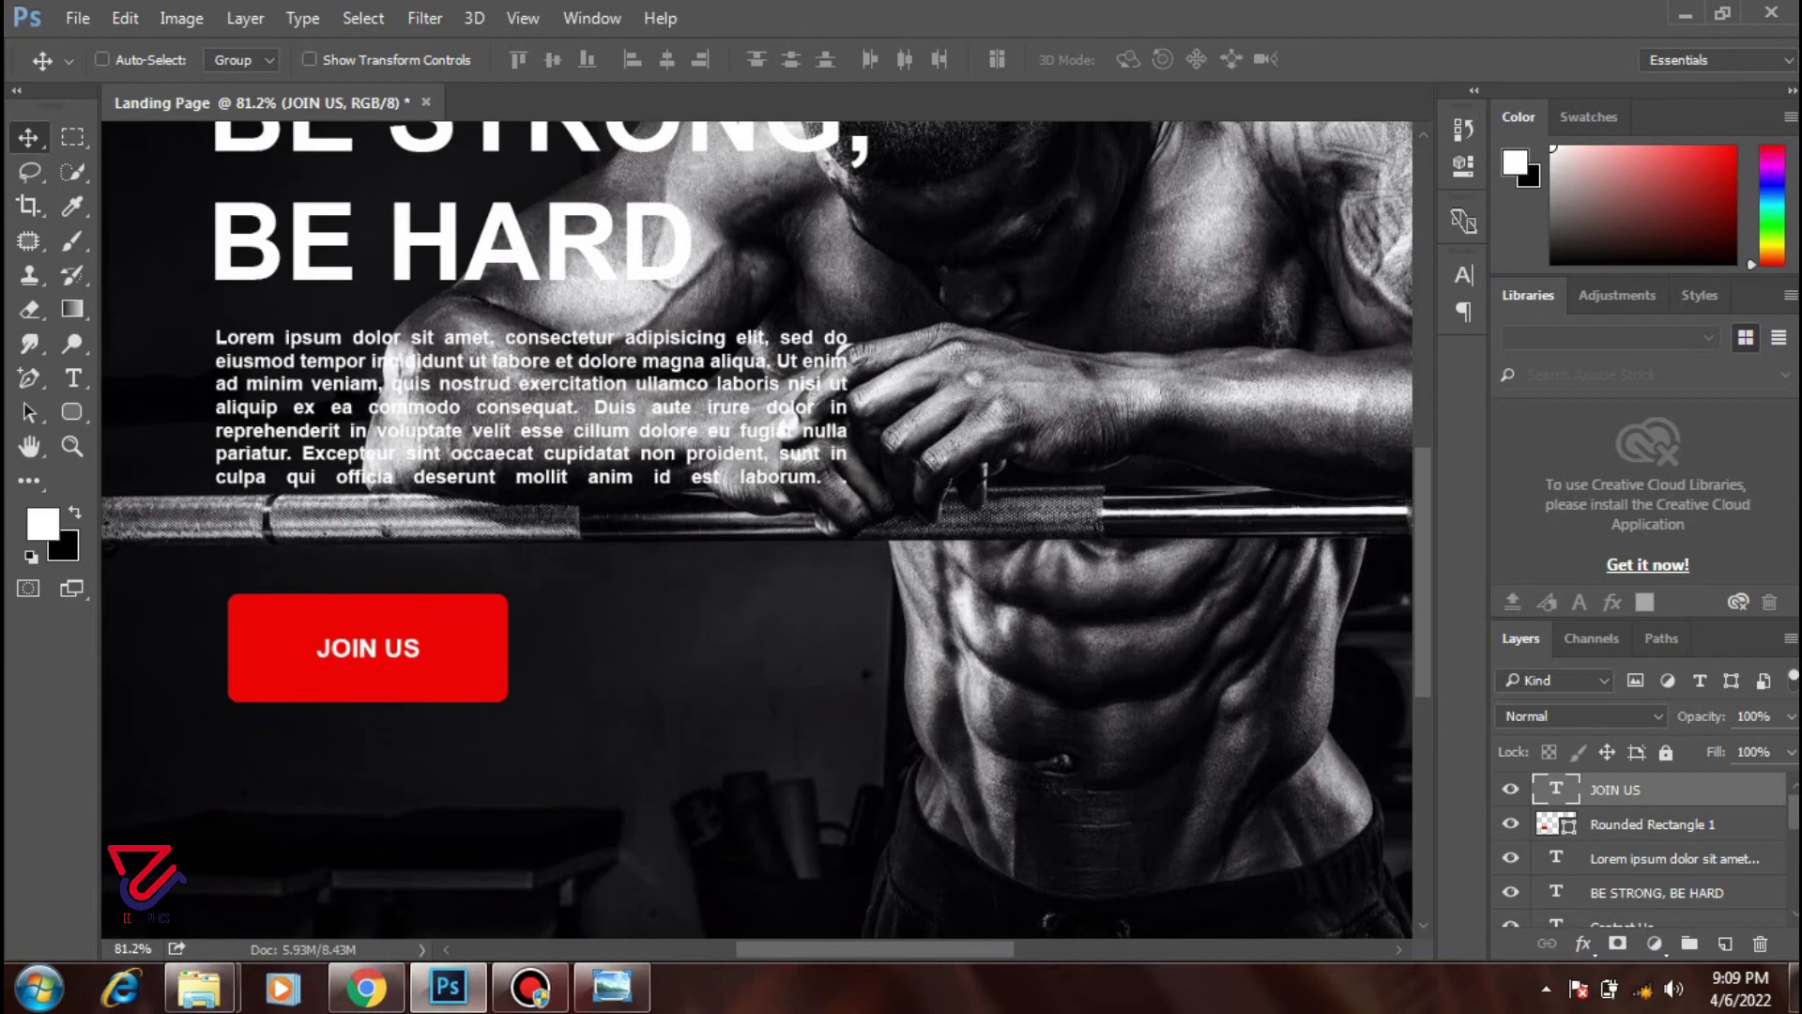
{"action": "double_click", "coordinate": [316, 655]}
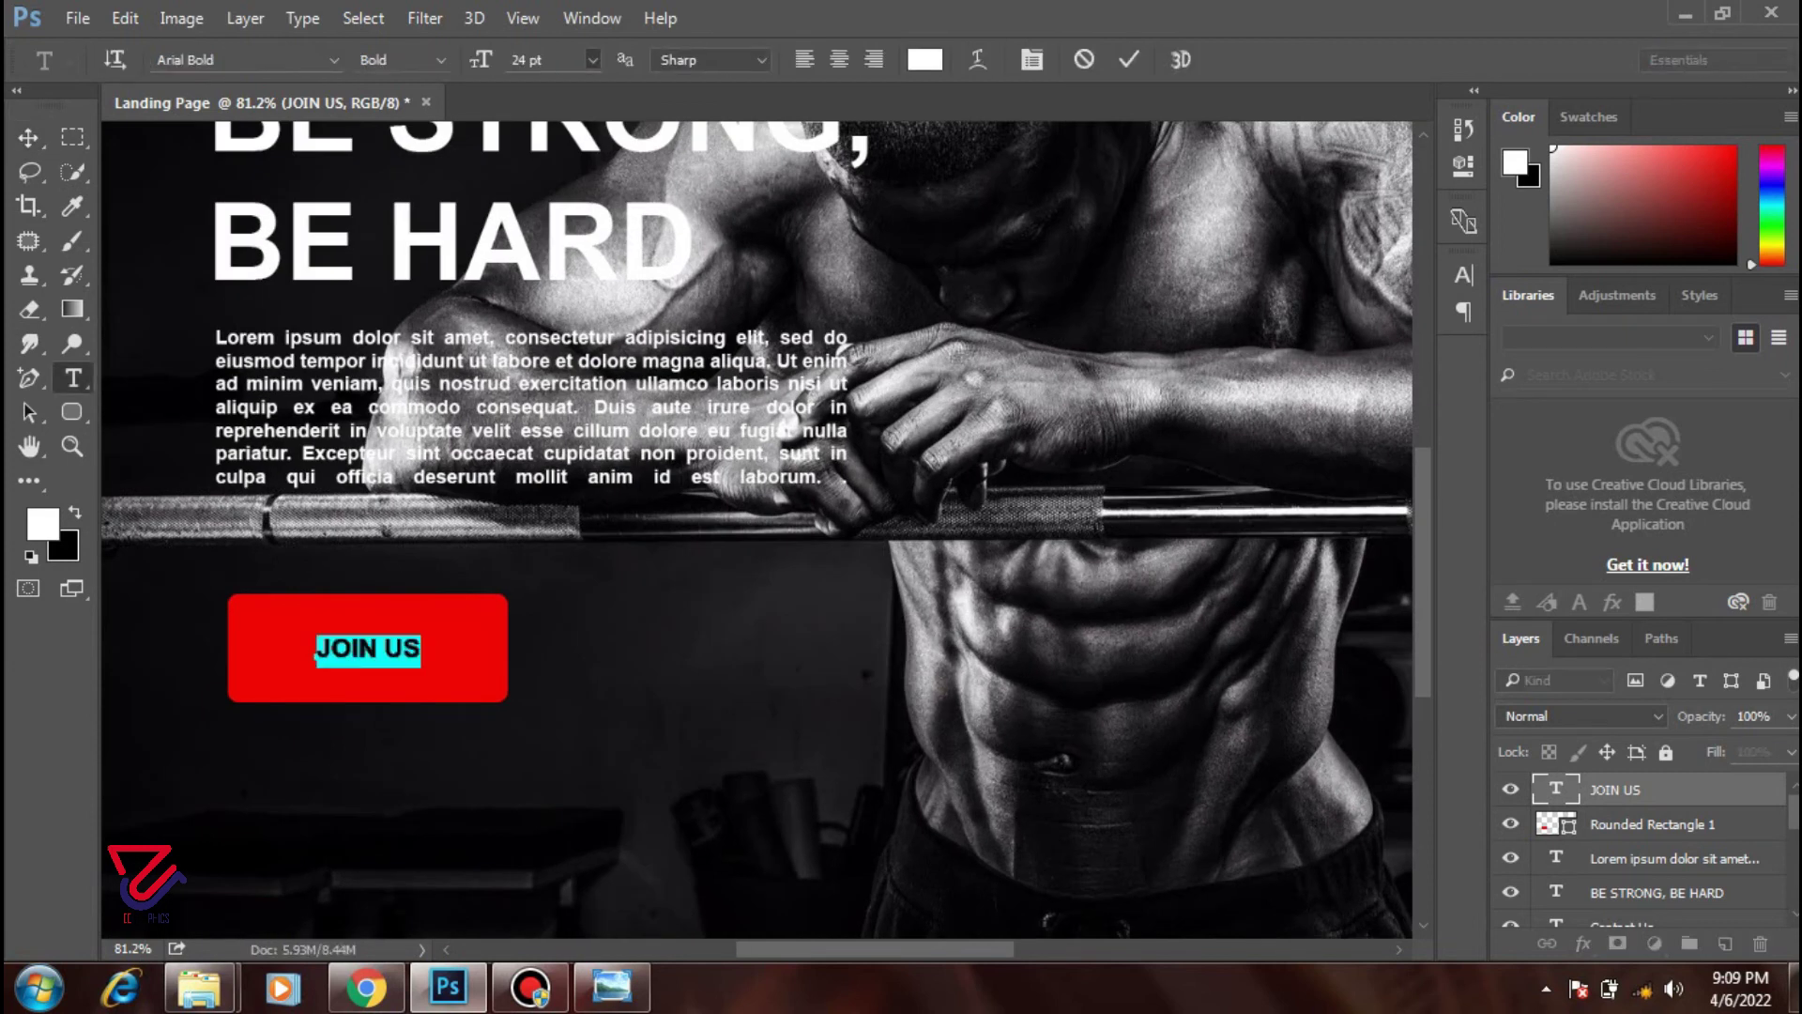
{"action": "left_click", "coordinate": [592, 59]}
{"action": "left_click", "coordinate": [545, 420]}
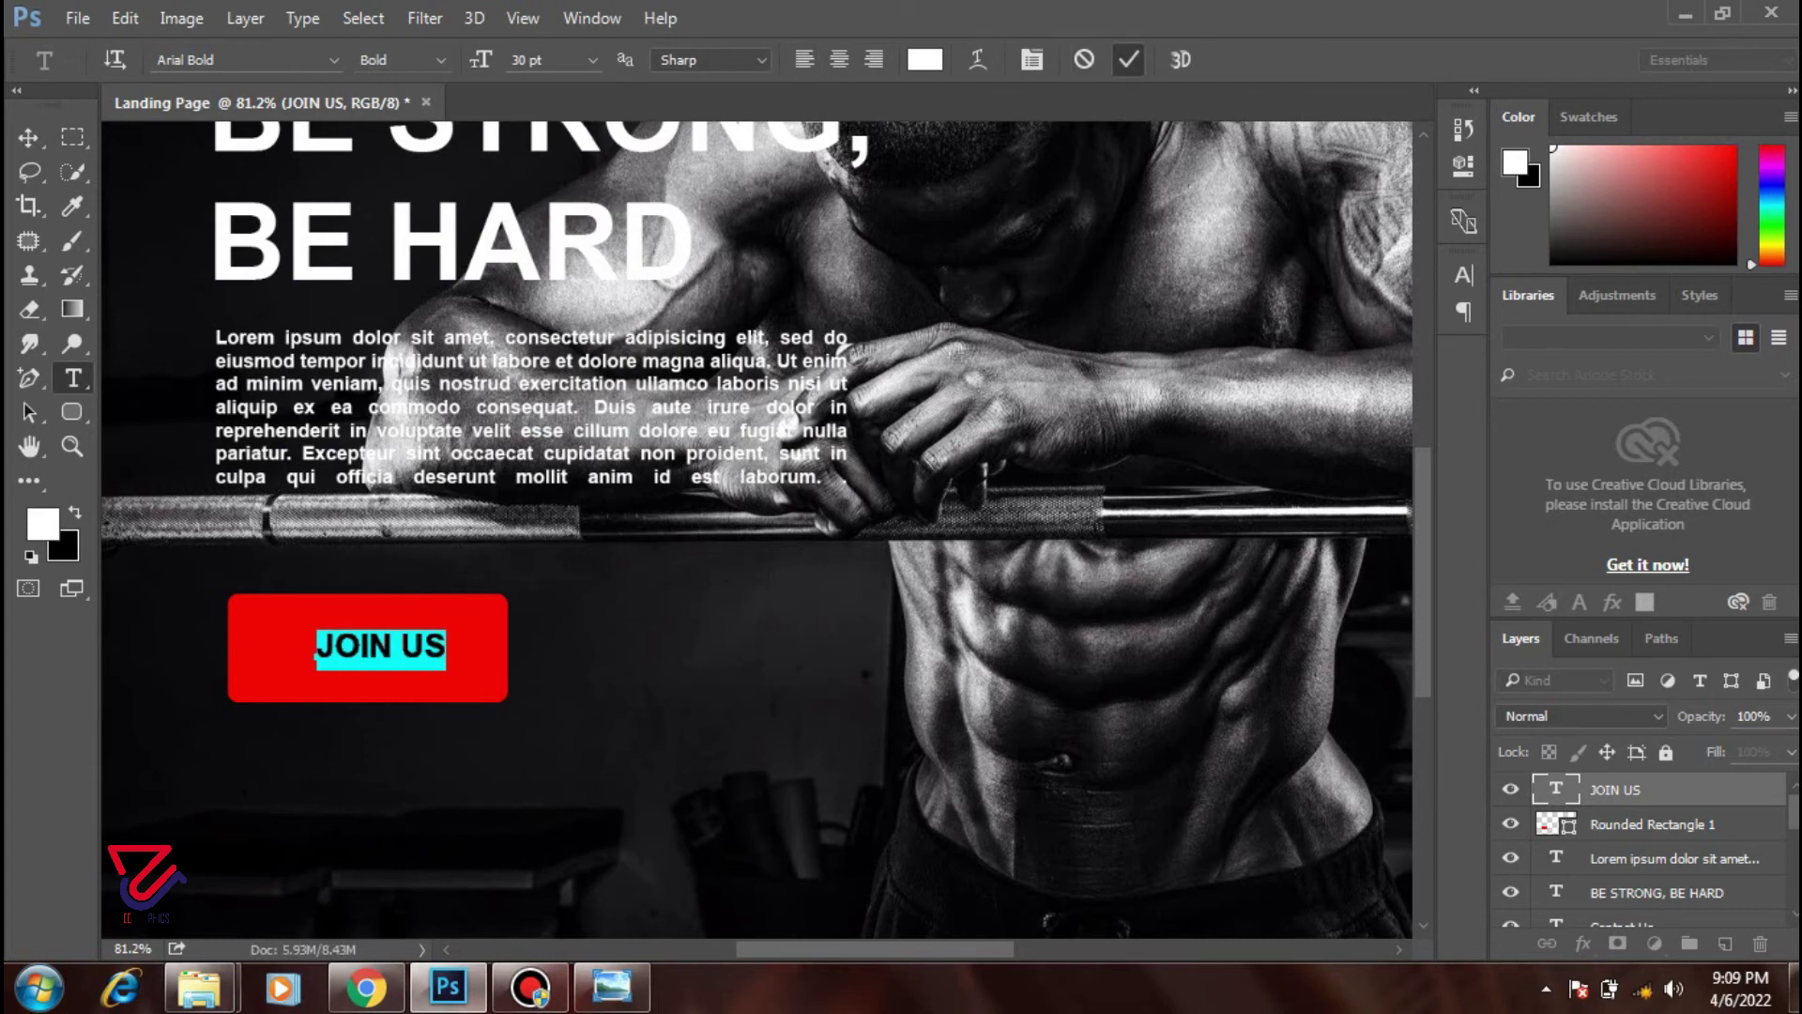
{"action": "left_click", "coordinate": [1129, 59]}
{"action": "key", "text": "v"}
{"action": "left_click_drag", "start_coordinate": [404, 580], "coordinate": [391, 580]}
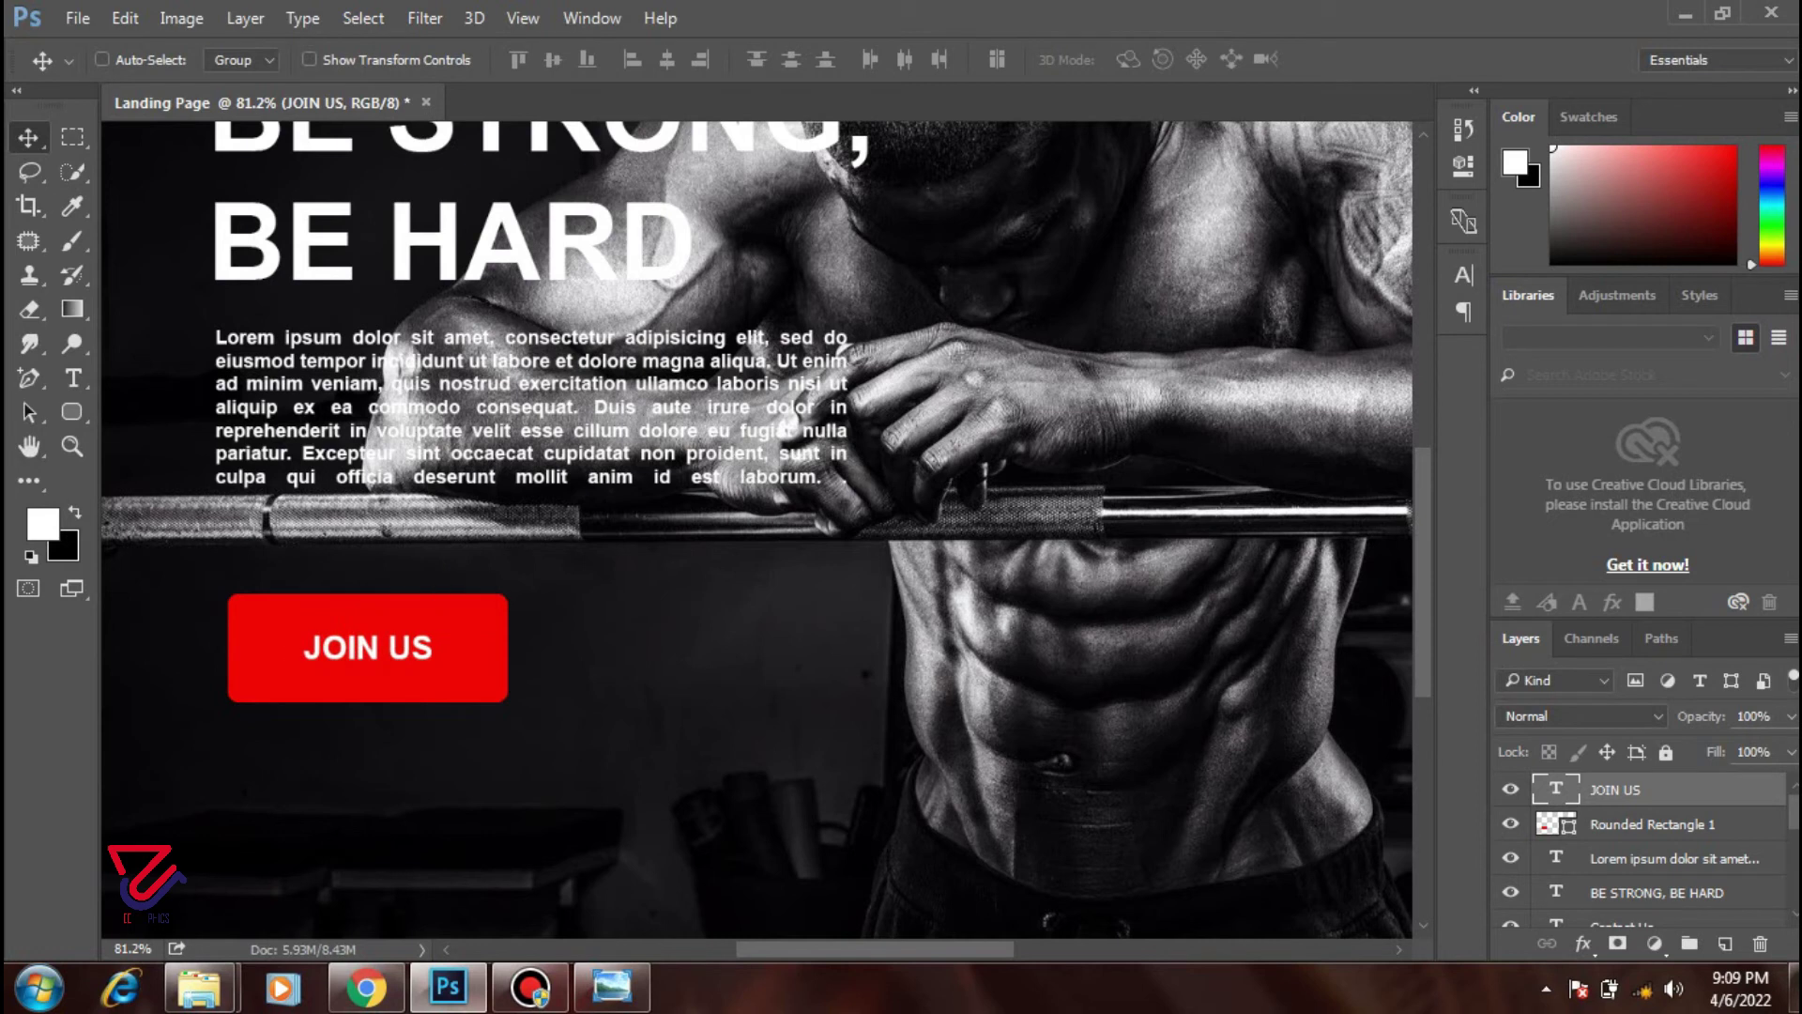
{"action": "key", "text": "ctrl+0"}
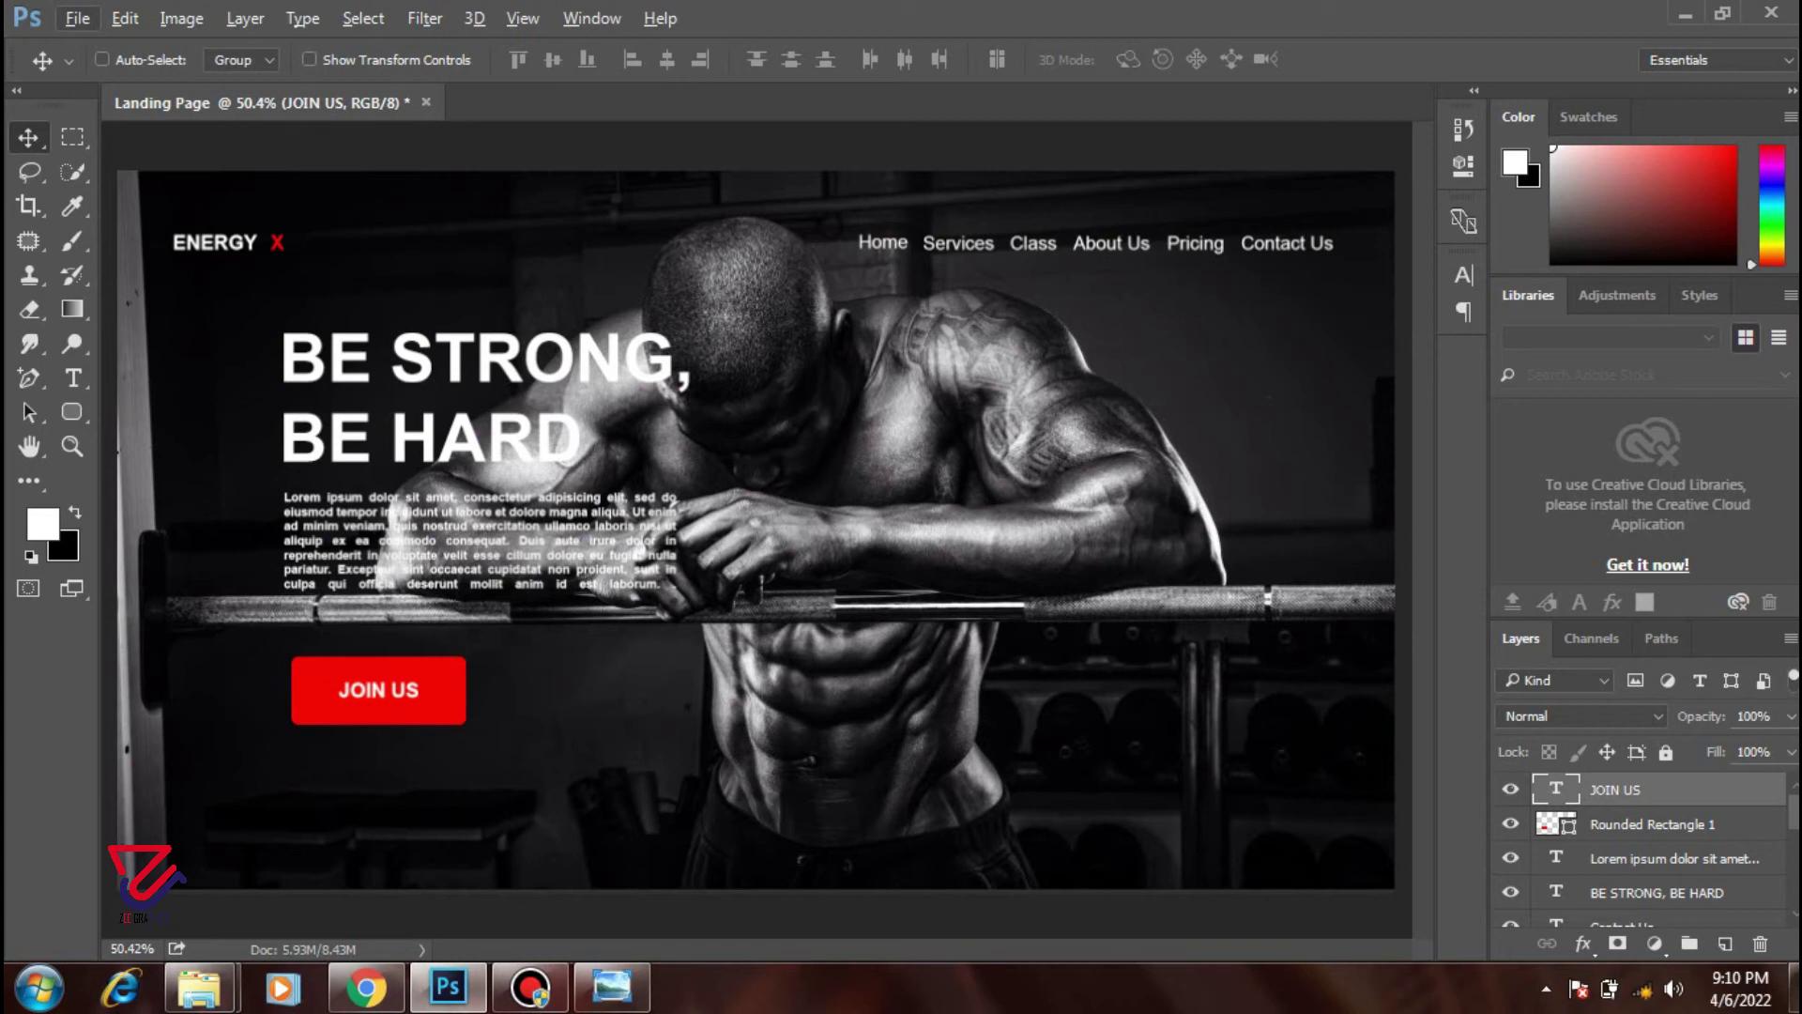
{"action": "left_click", "coordinate": [1725, 943]}
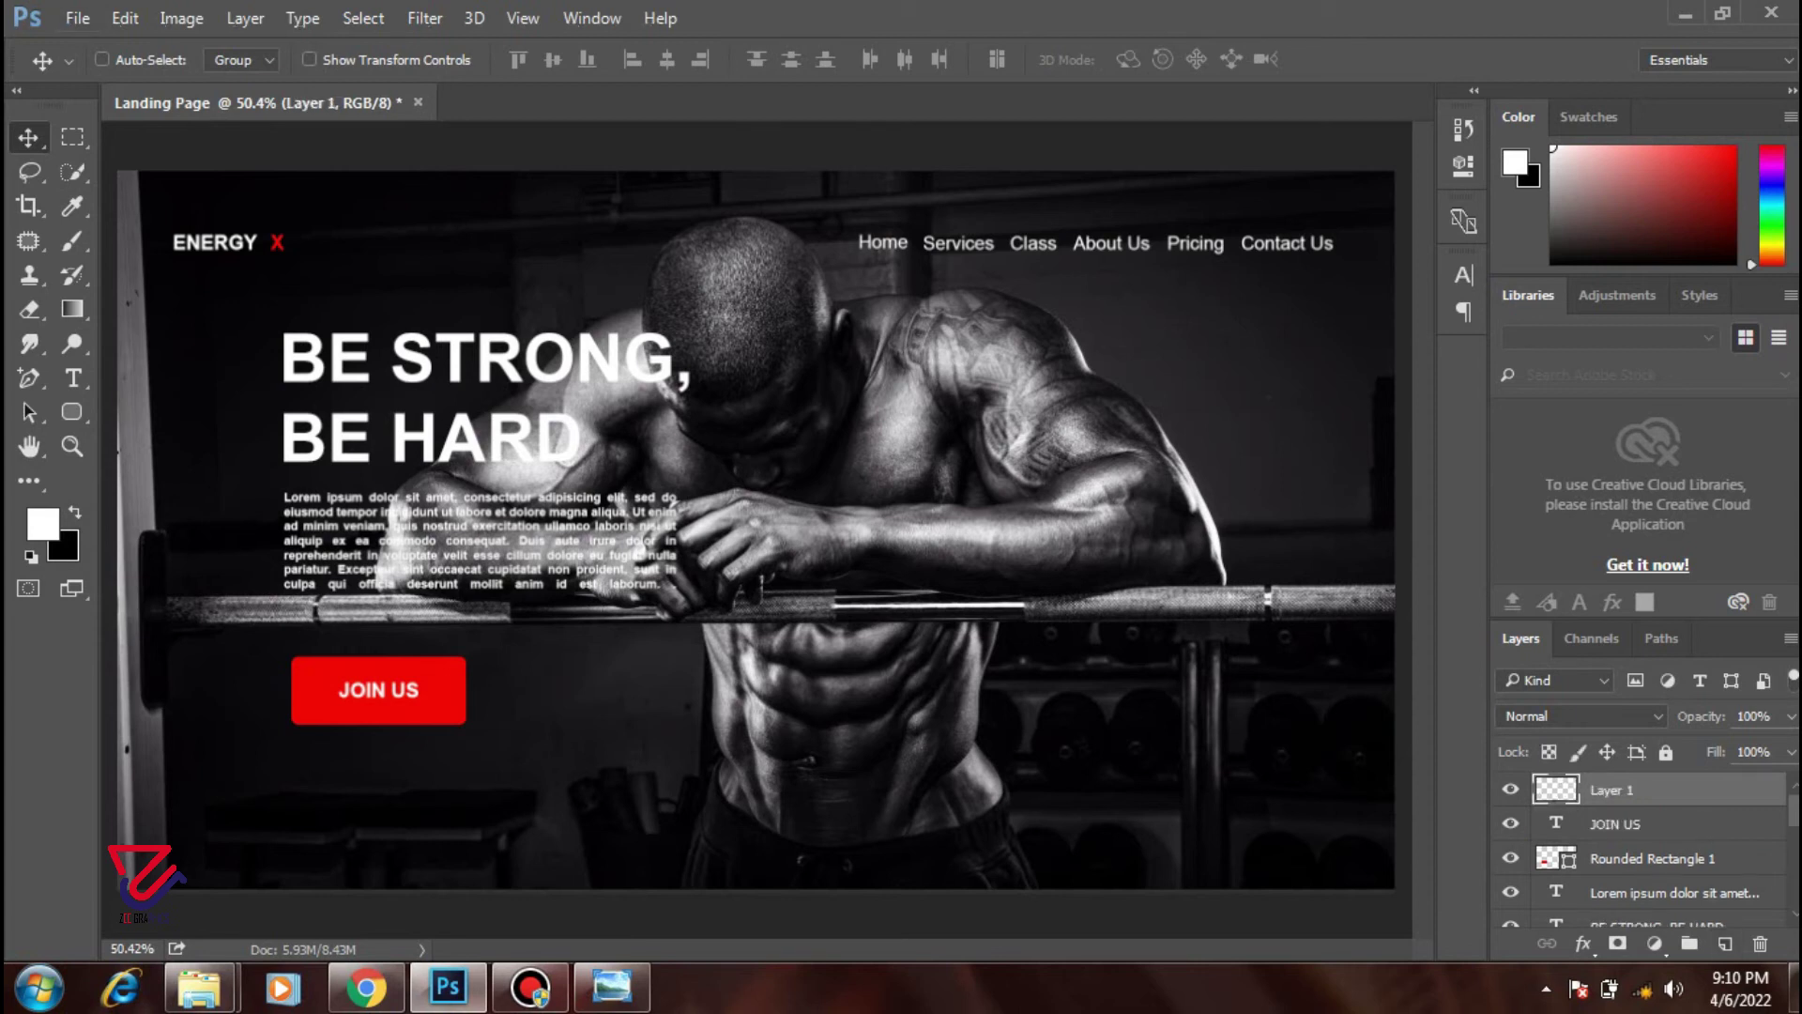
{"action": "left_click", "coordinate": [1686, 13]}
{"action": "left_click_drag", "start_coordinate": [668, 661], "coordinate": [1065, 765]}
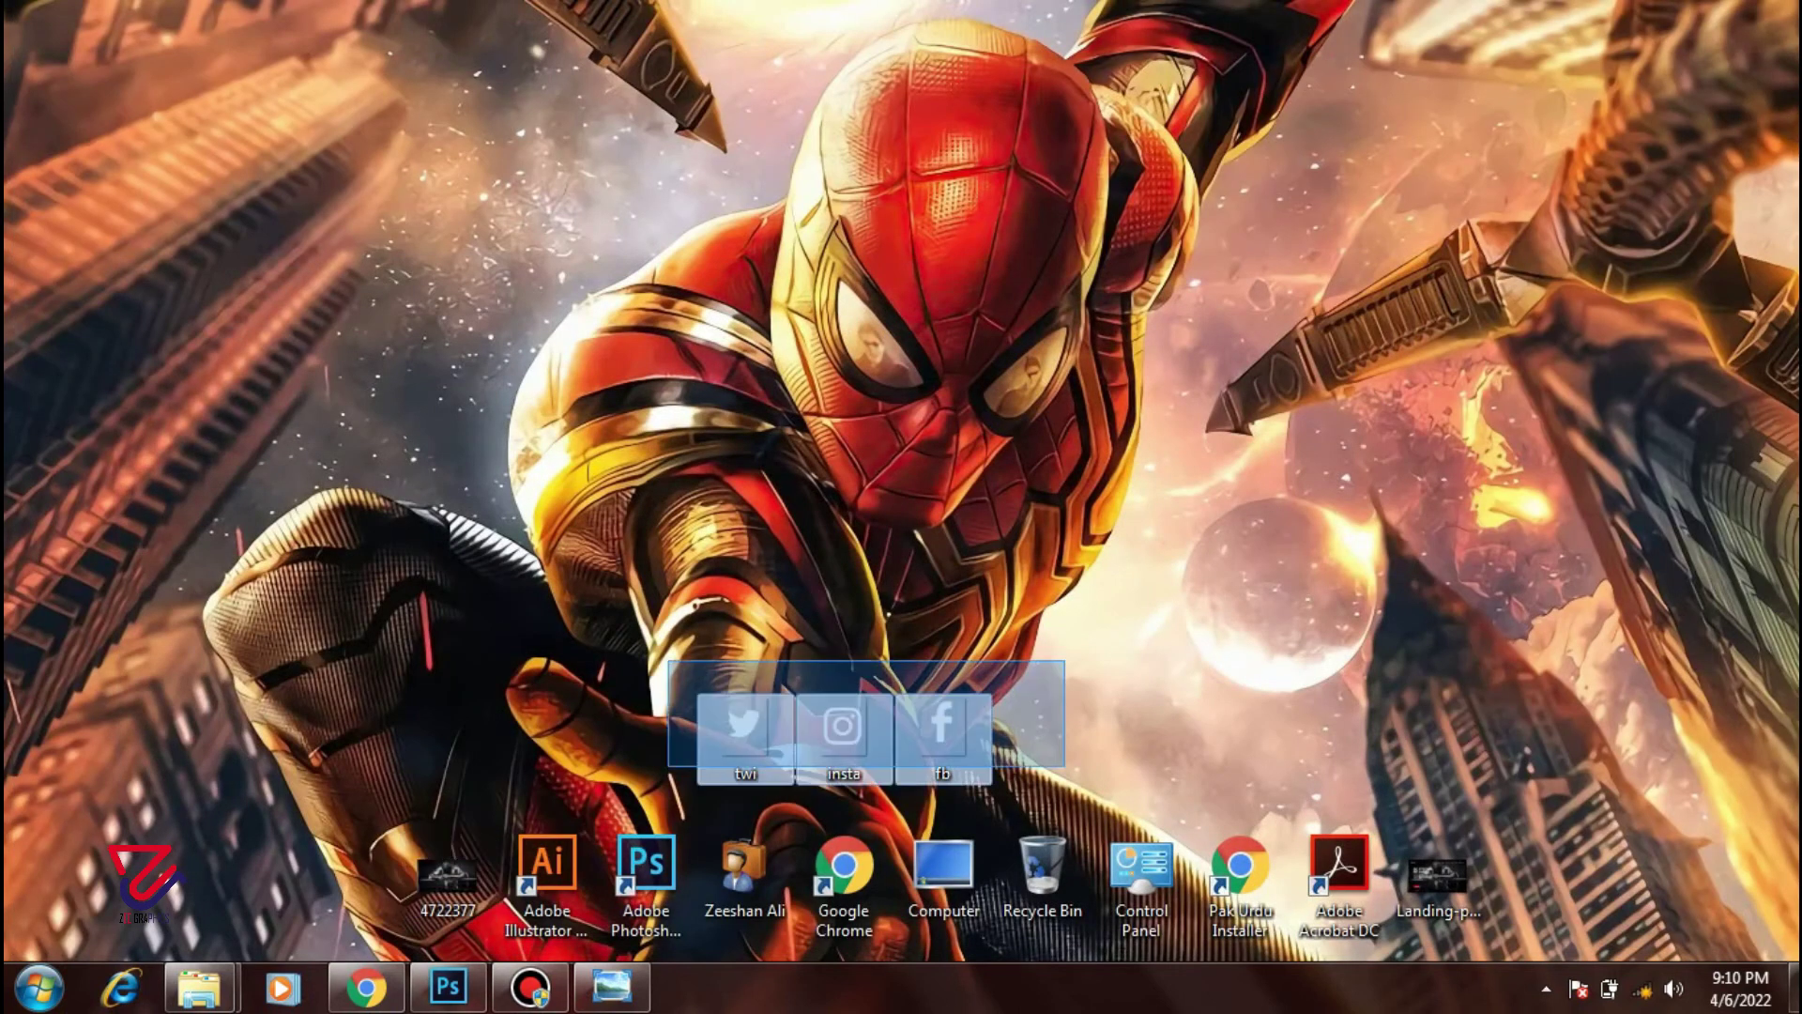
{"action": "left_click", "coordinate": [1014, 798]}
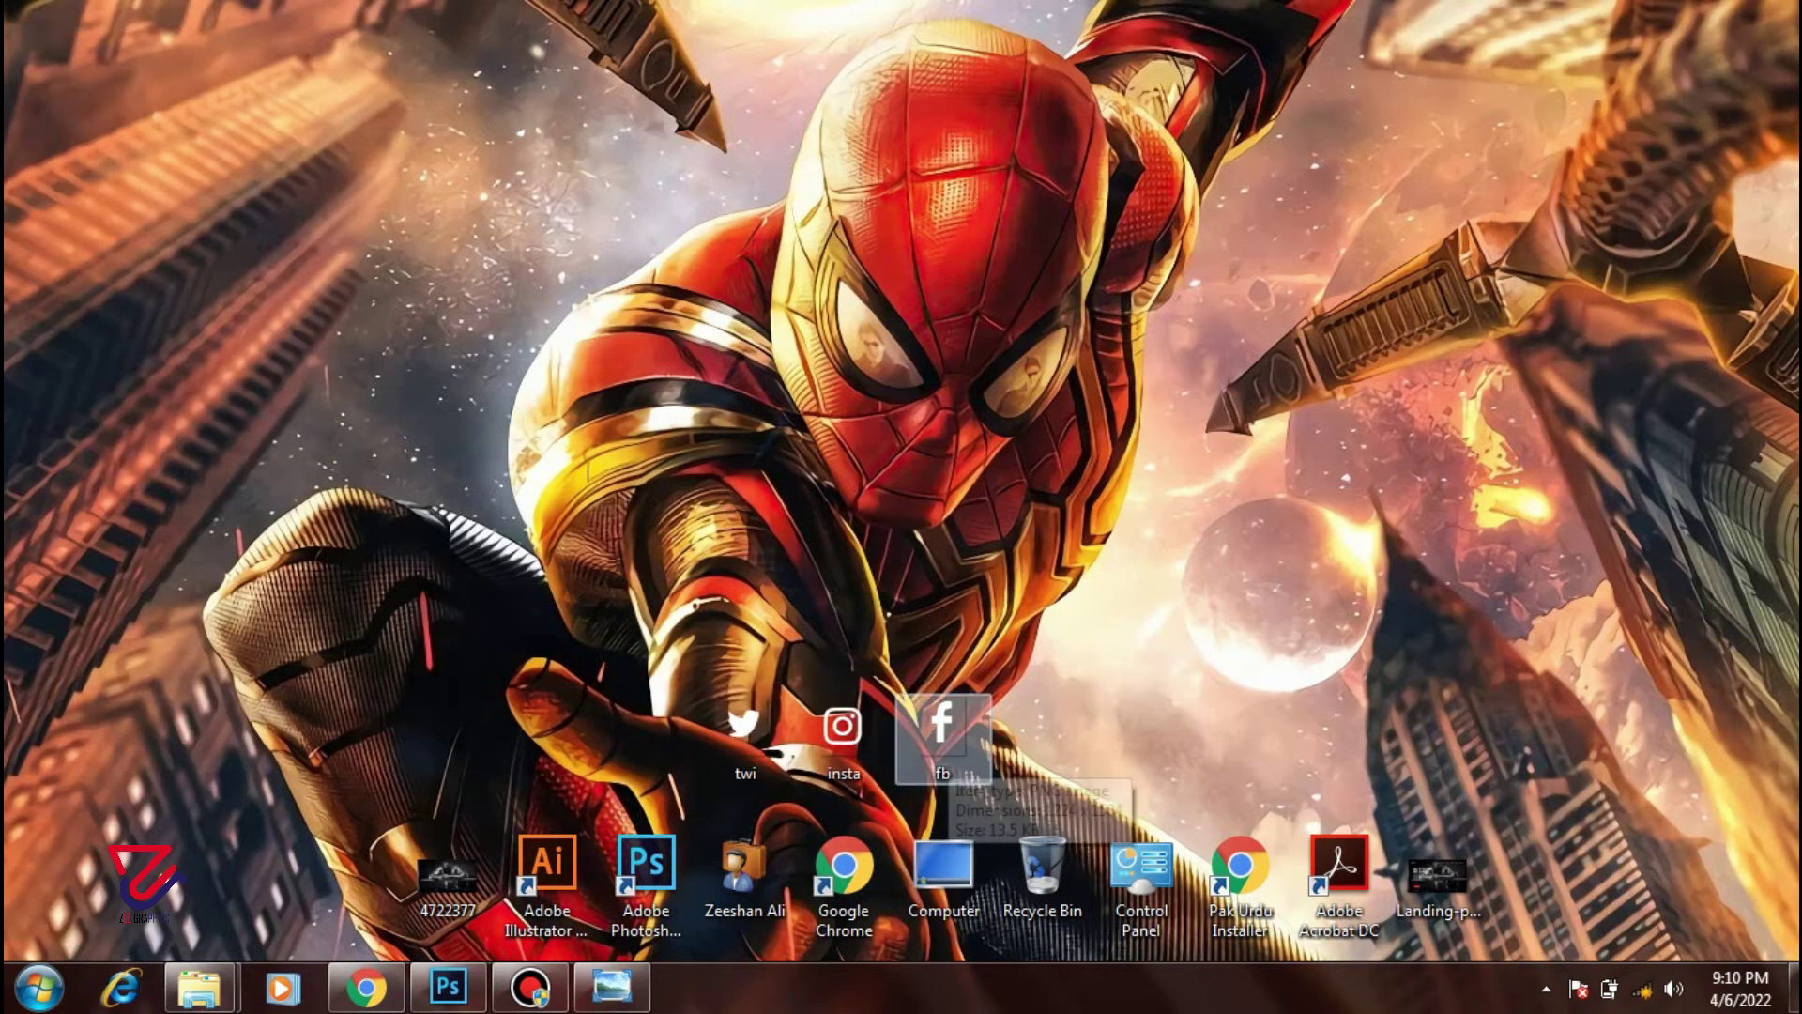
{"action": "mouse_move", "coordinate": [943, 741]}
{"action": "left_mouse_down"}
{"action": "mouse_move", "coordinate": [548, 624]}
{"action": "mouse_move", "coordinate": [451, 978]}
{"action": "mouse_move", "coordinate": [757, 530]}
{"action": "left_mouse_up"}
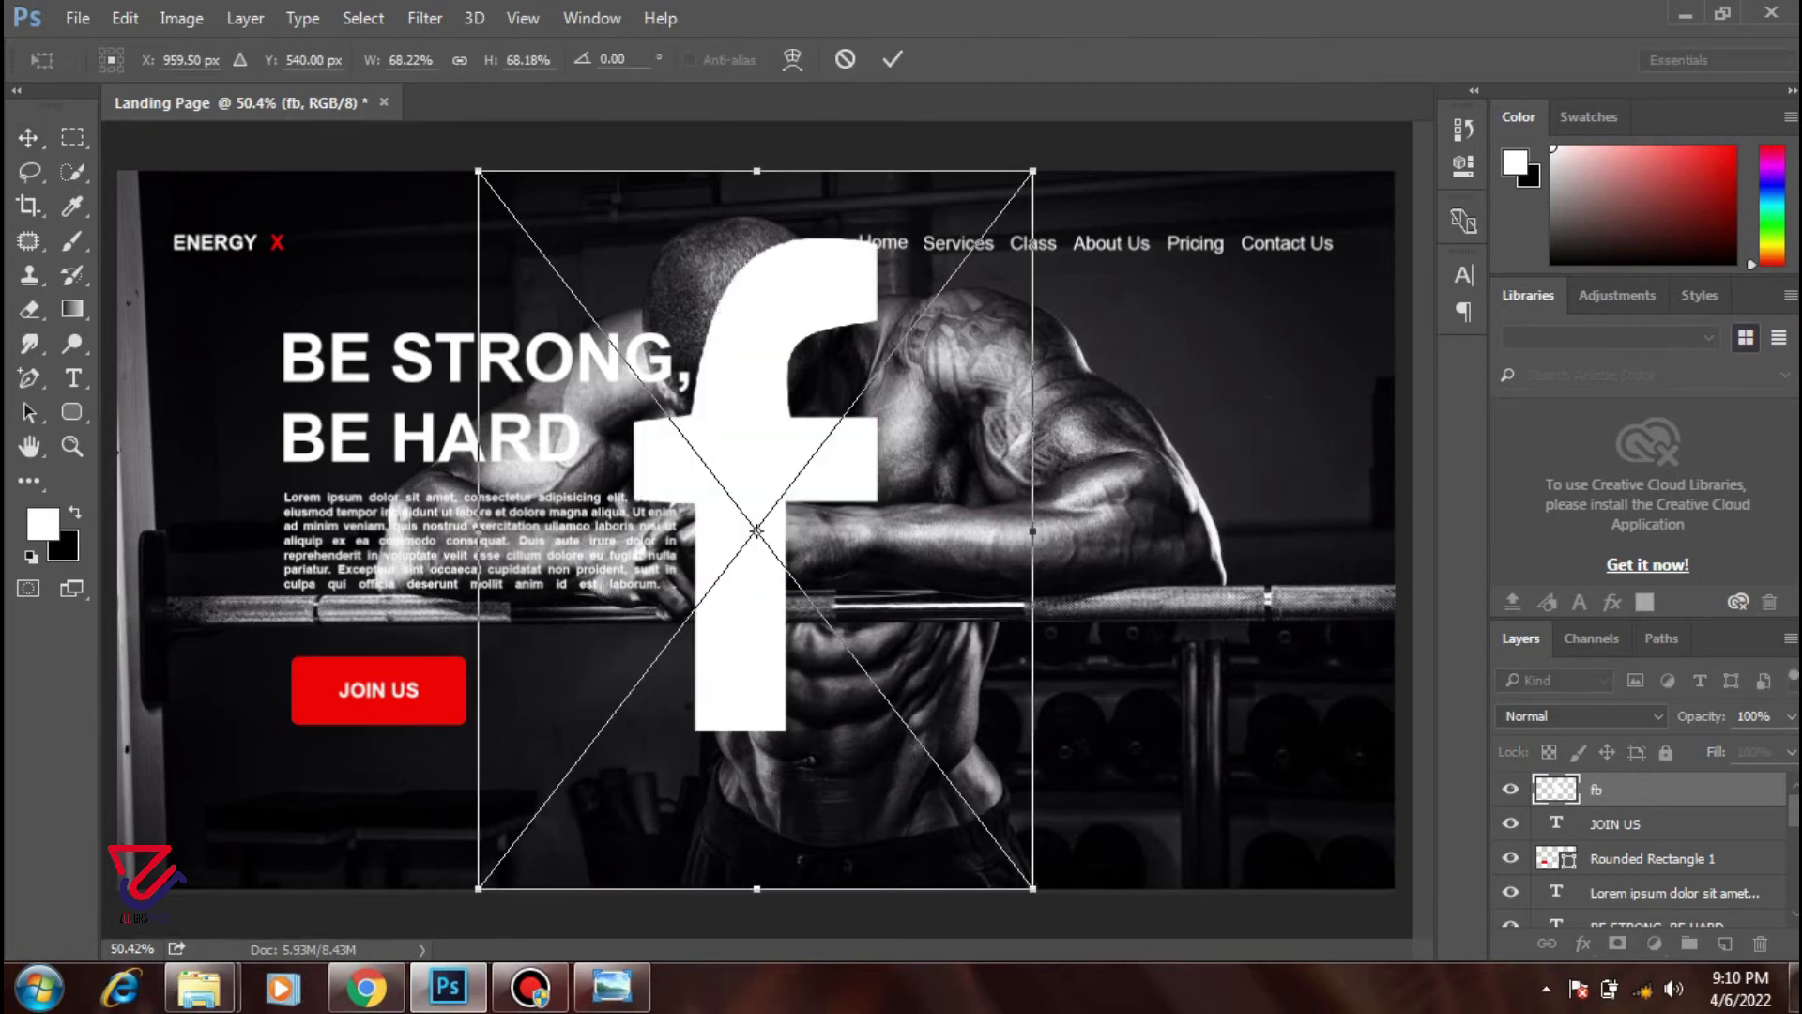
{"action": "mouse_move", "coordinate": [1032, 172]}
{"action": "left_mouse_down"}
{"action": "mouse_move", "coordinate": [796, 479]}
{"action": "mouse_move", "coordinate": [883, 571]}
{"action": "left_mouse_up"}
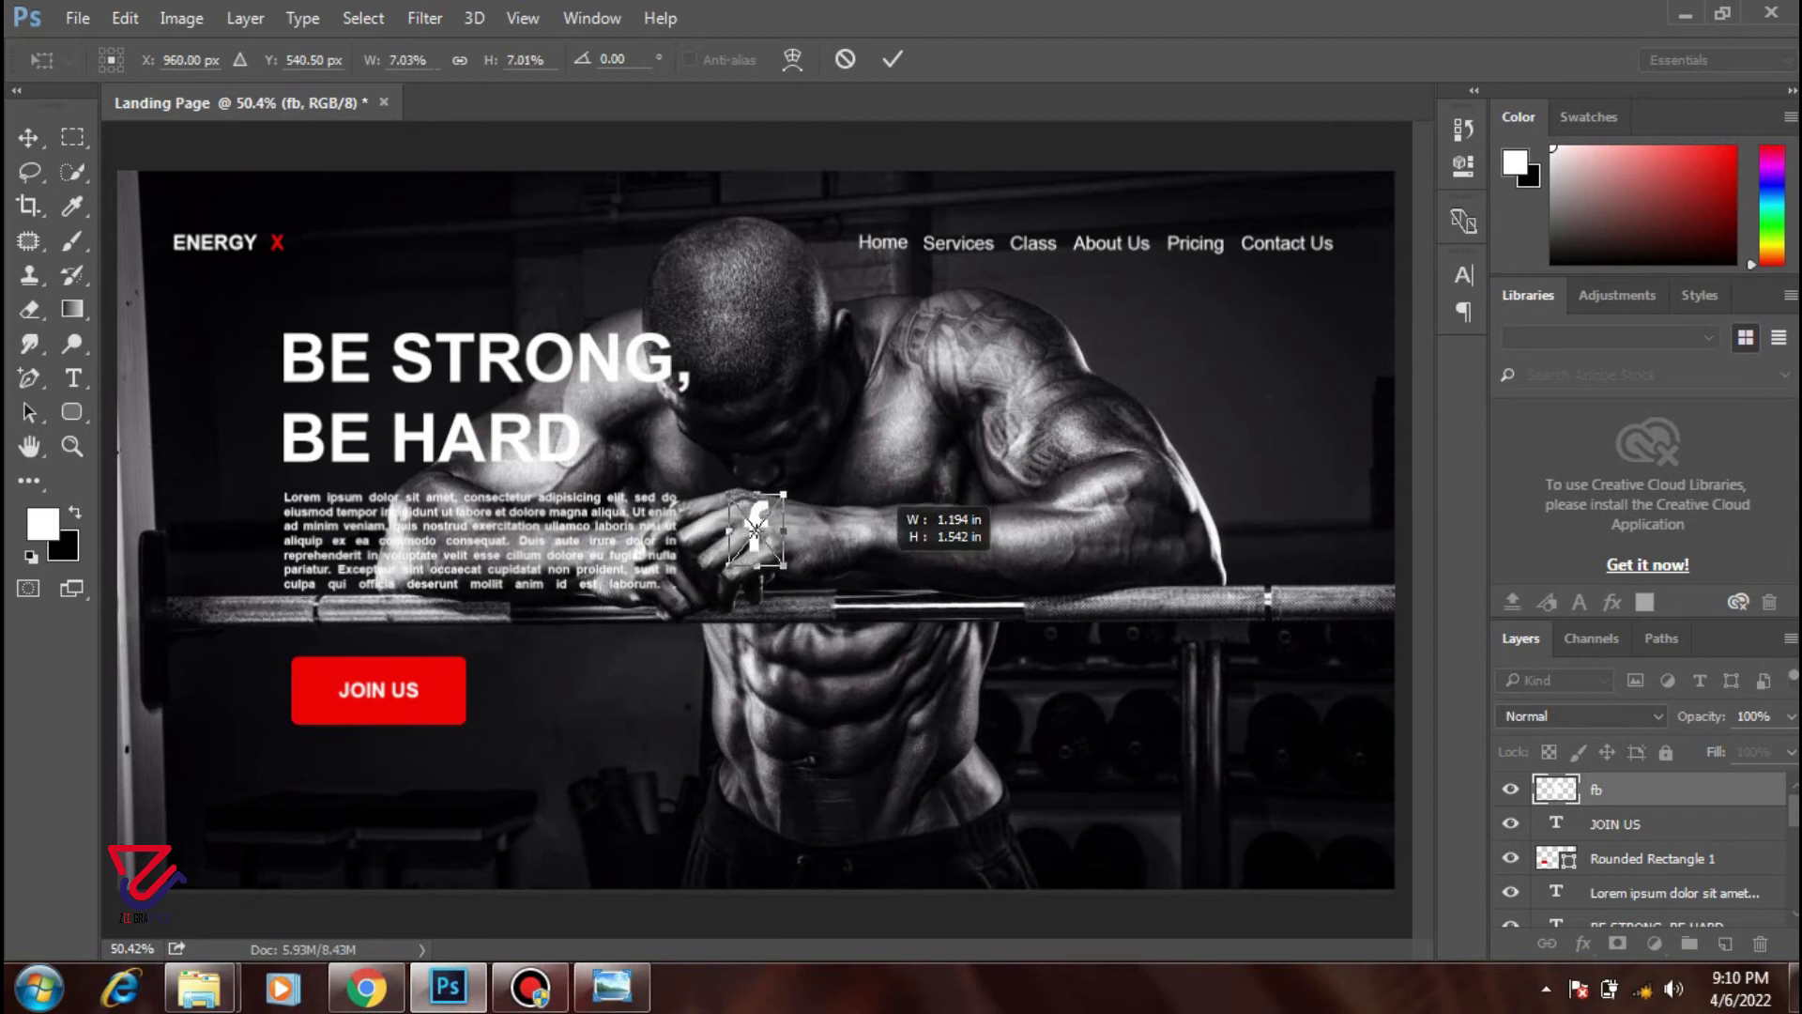
{"action": "scroll", "coordinate": [621, 659], "scroll_direction": "up", "scroll_amount": 2}
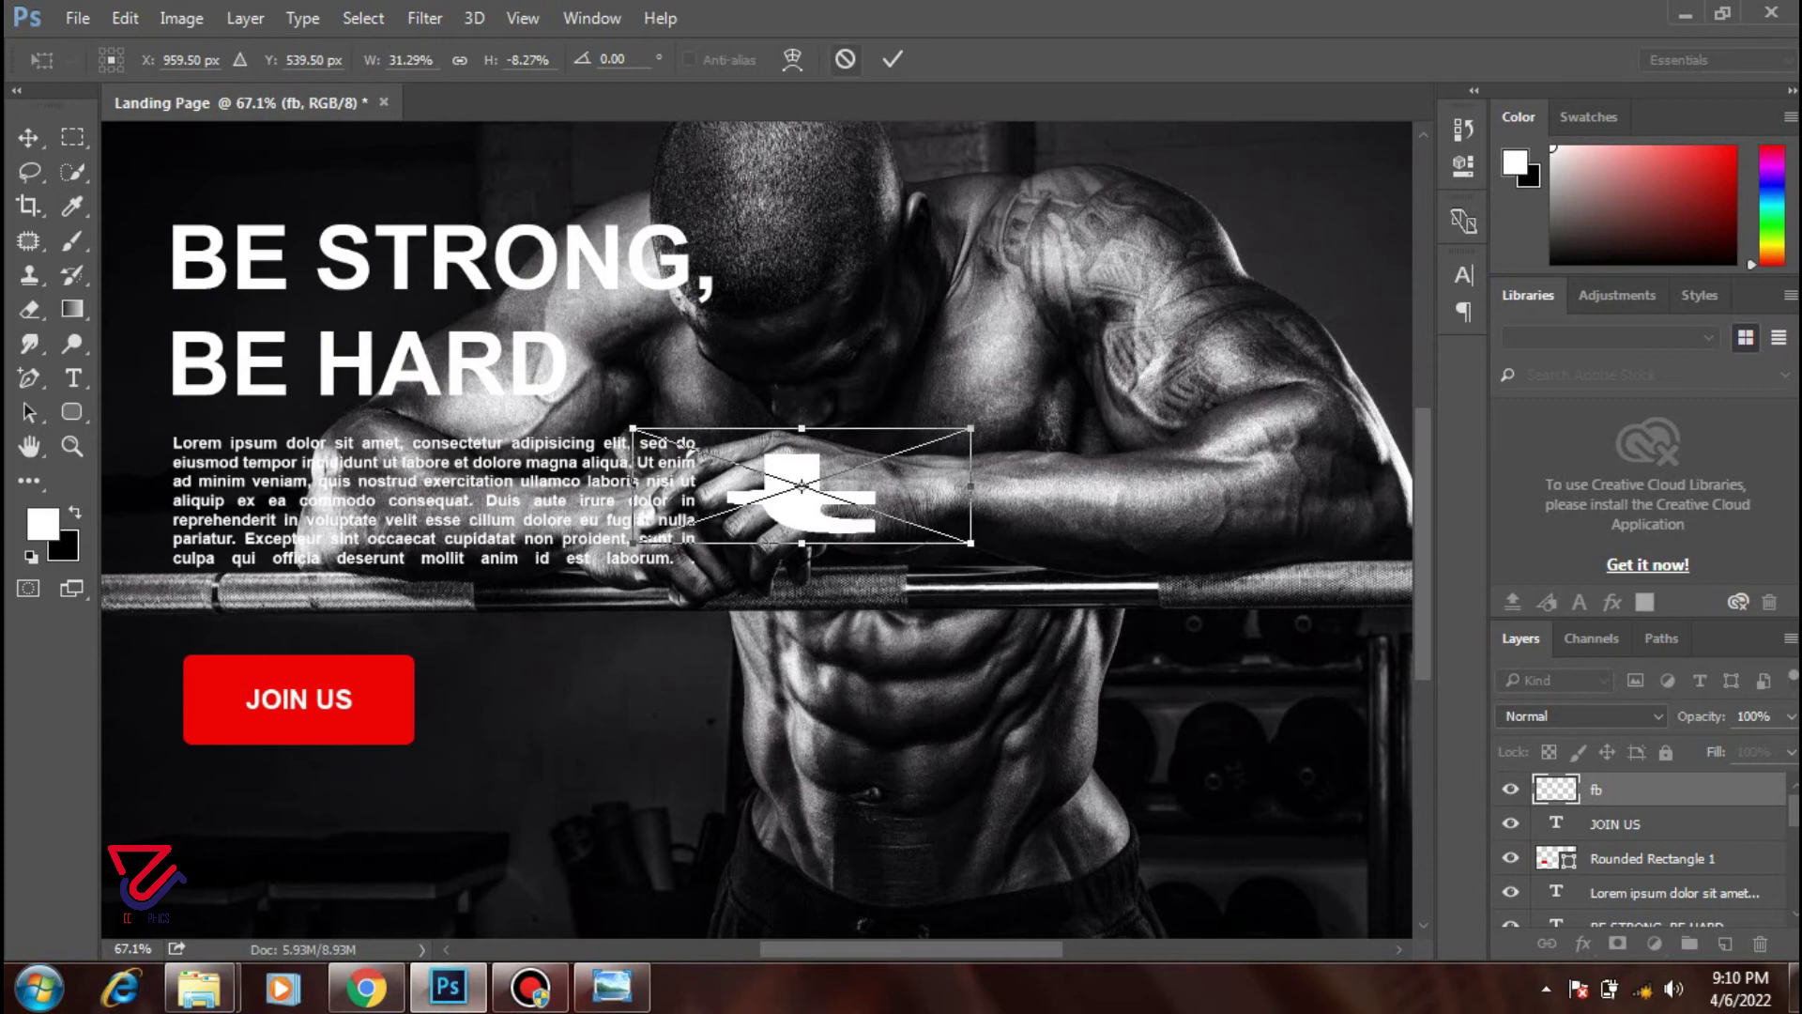
{"action": "left_click", "coordinate": [845, 58]}
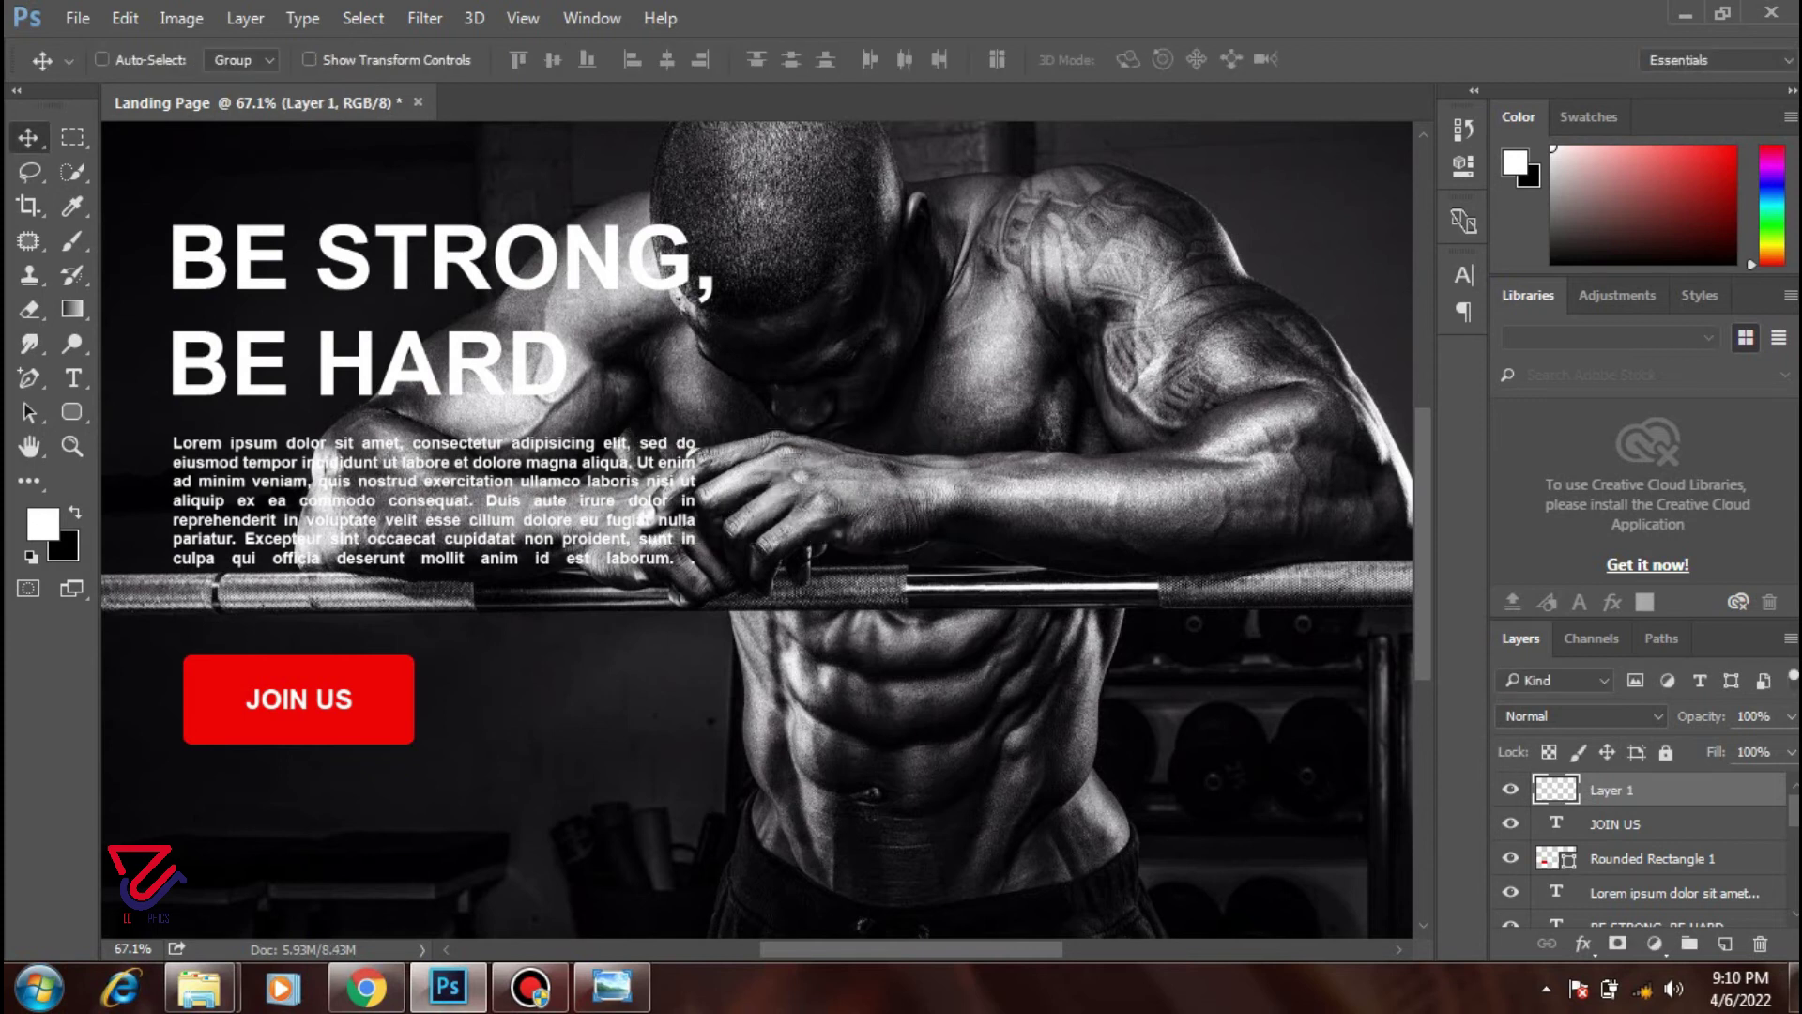
{"action": "key", "text": "ctrl+0"}
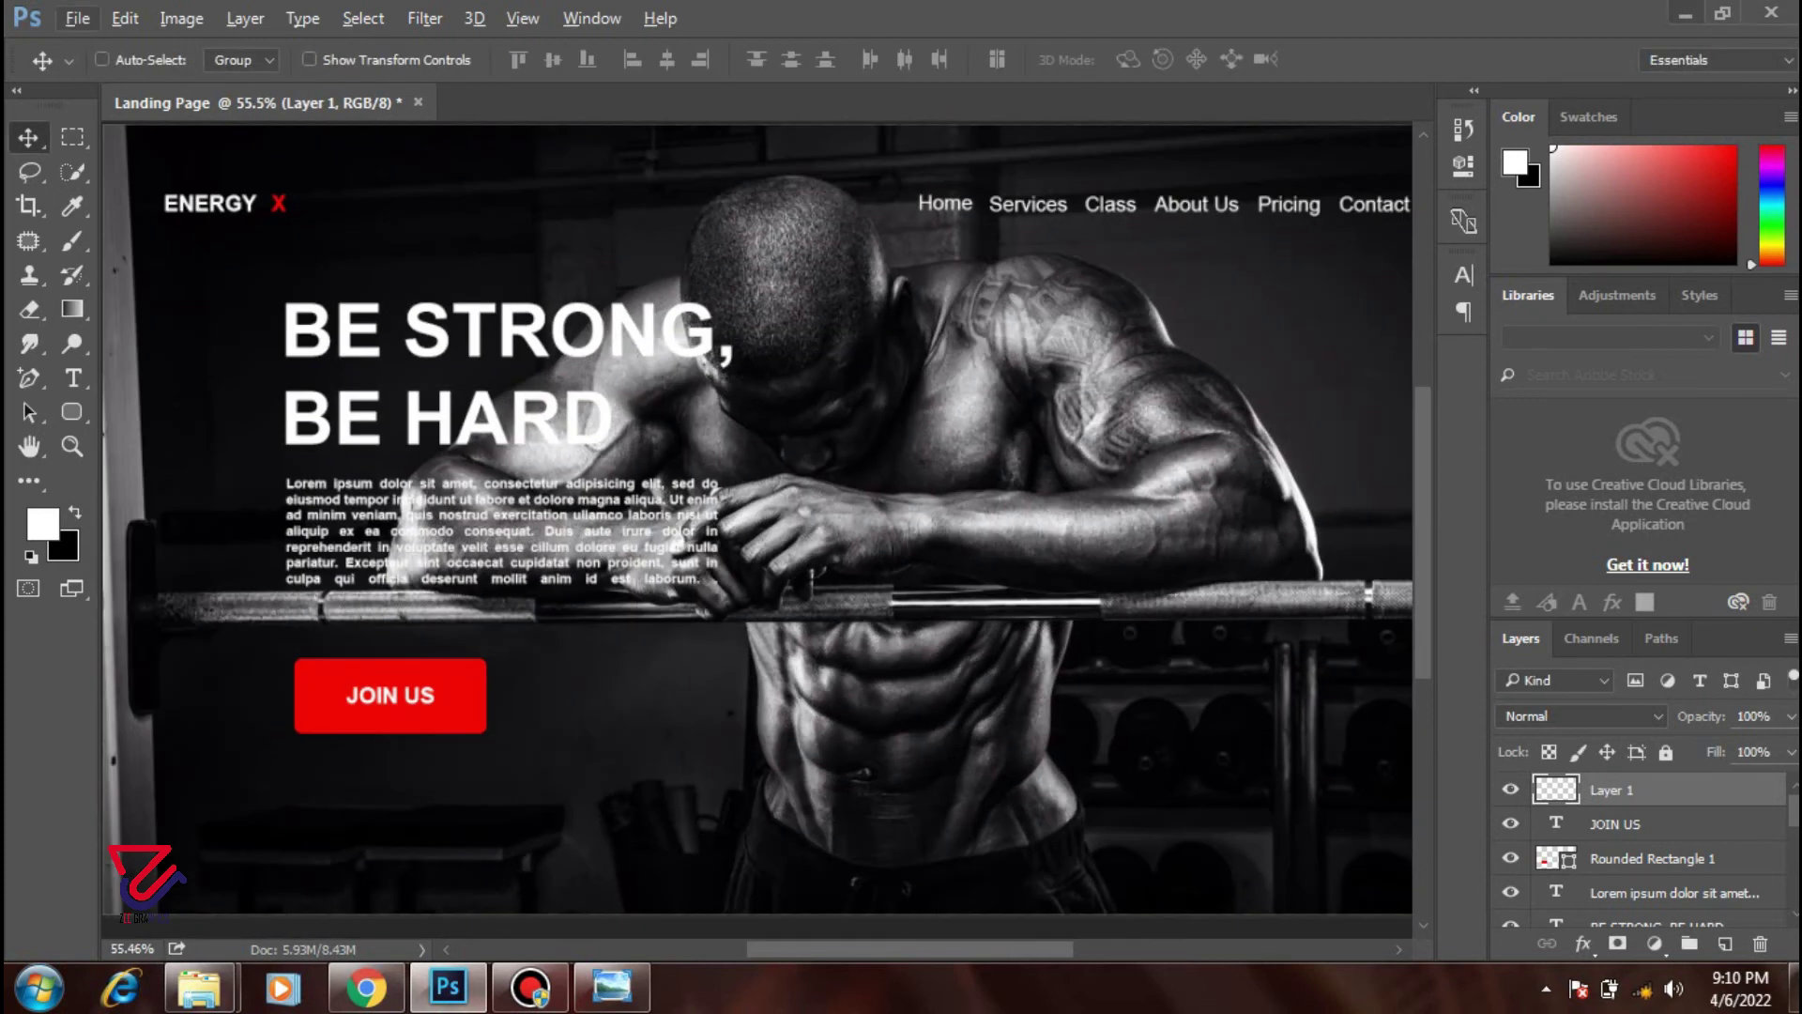
- Drag the fb image from the desktop into the page and shrink it near the JOIN US button
{"action": "left_click", "coordinate": [1686, 14]}
{"action": "mouse_move", "coordinate": [943, 742]}
{"action": "left_mouse_down"}
{"action": "mouse_move", "coordinate": [462, 993]}
{"action": "mouse_move", "coordinate": [758, 530]}
{"action": "left_mouse_up"}
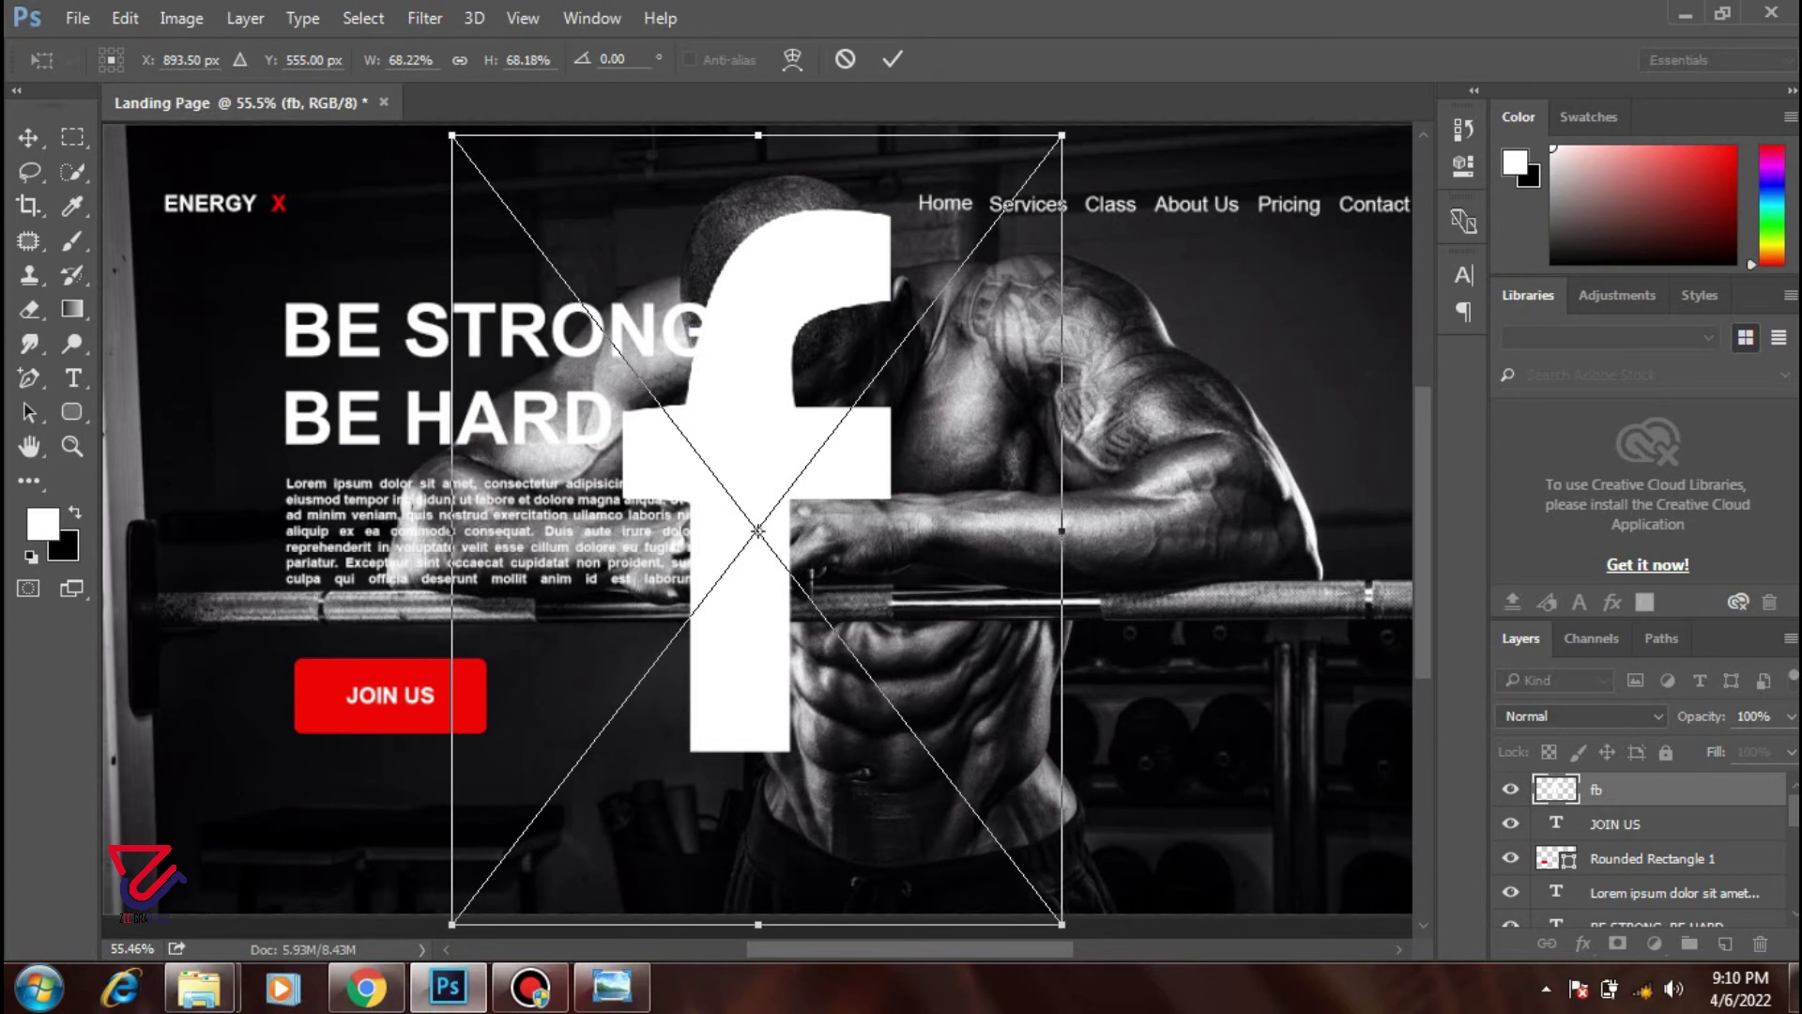
{"action": "left_click_drag", "start_coordinate": [1062, 135], "coordinate": [978, 282]}
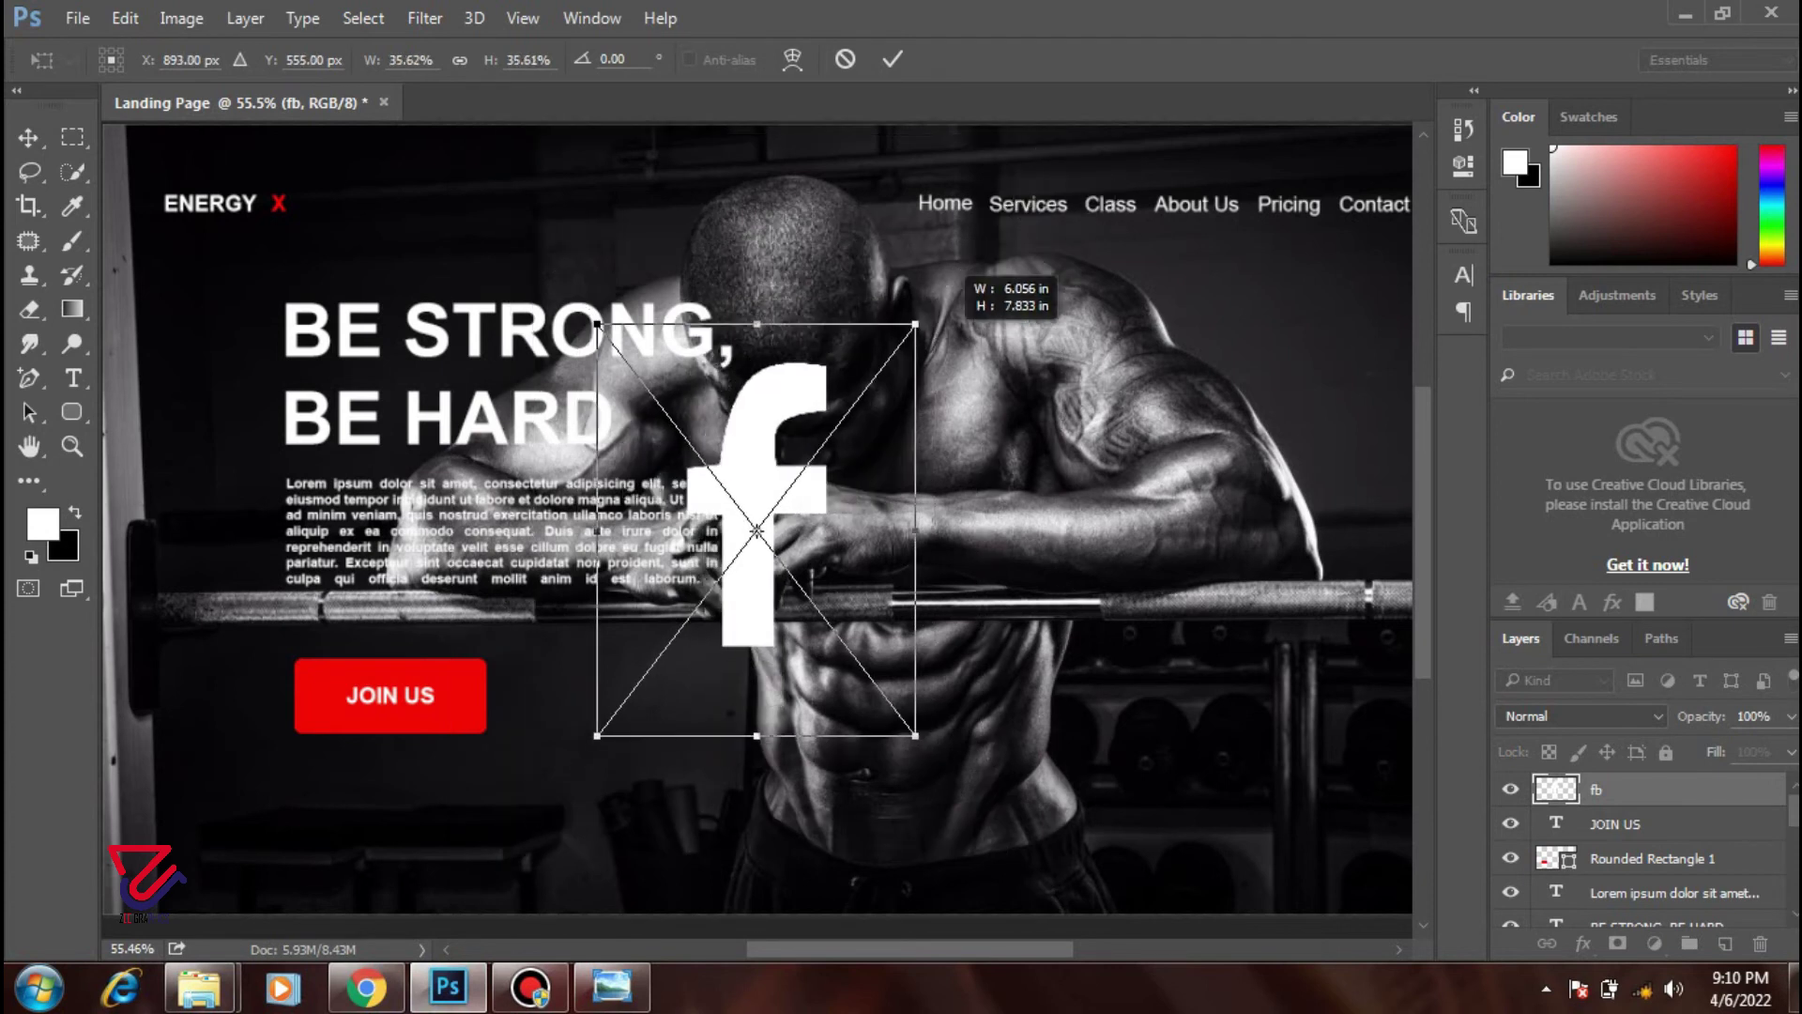
{"action": "mouse_move", "coordinate": [820, 485]}
{"action": "left_mouse_down"}
{"action": "mouse_move", "coordinate": [732, 625]}
{"action": "mouse_move", "coordinate": [644, 645]}
{"action": "mouse_move", "coordinate": [615, 726]}
{"action": "left_mouse_up"}
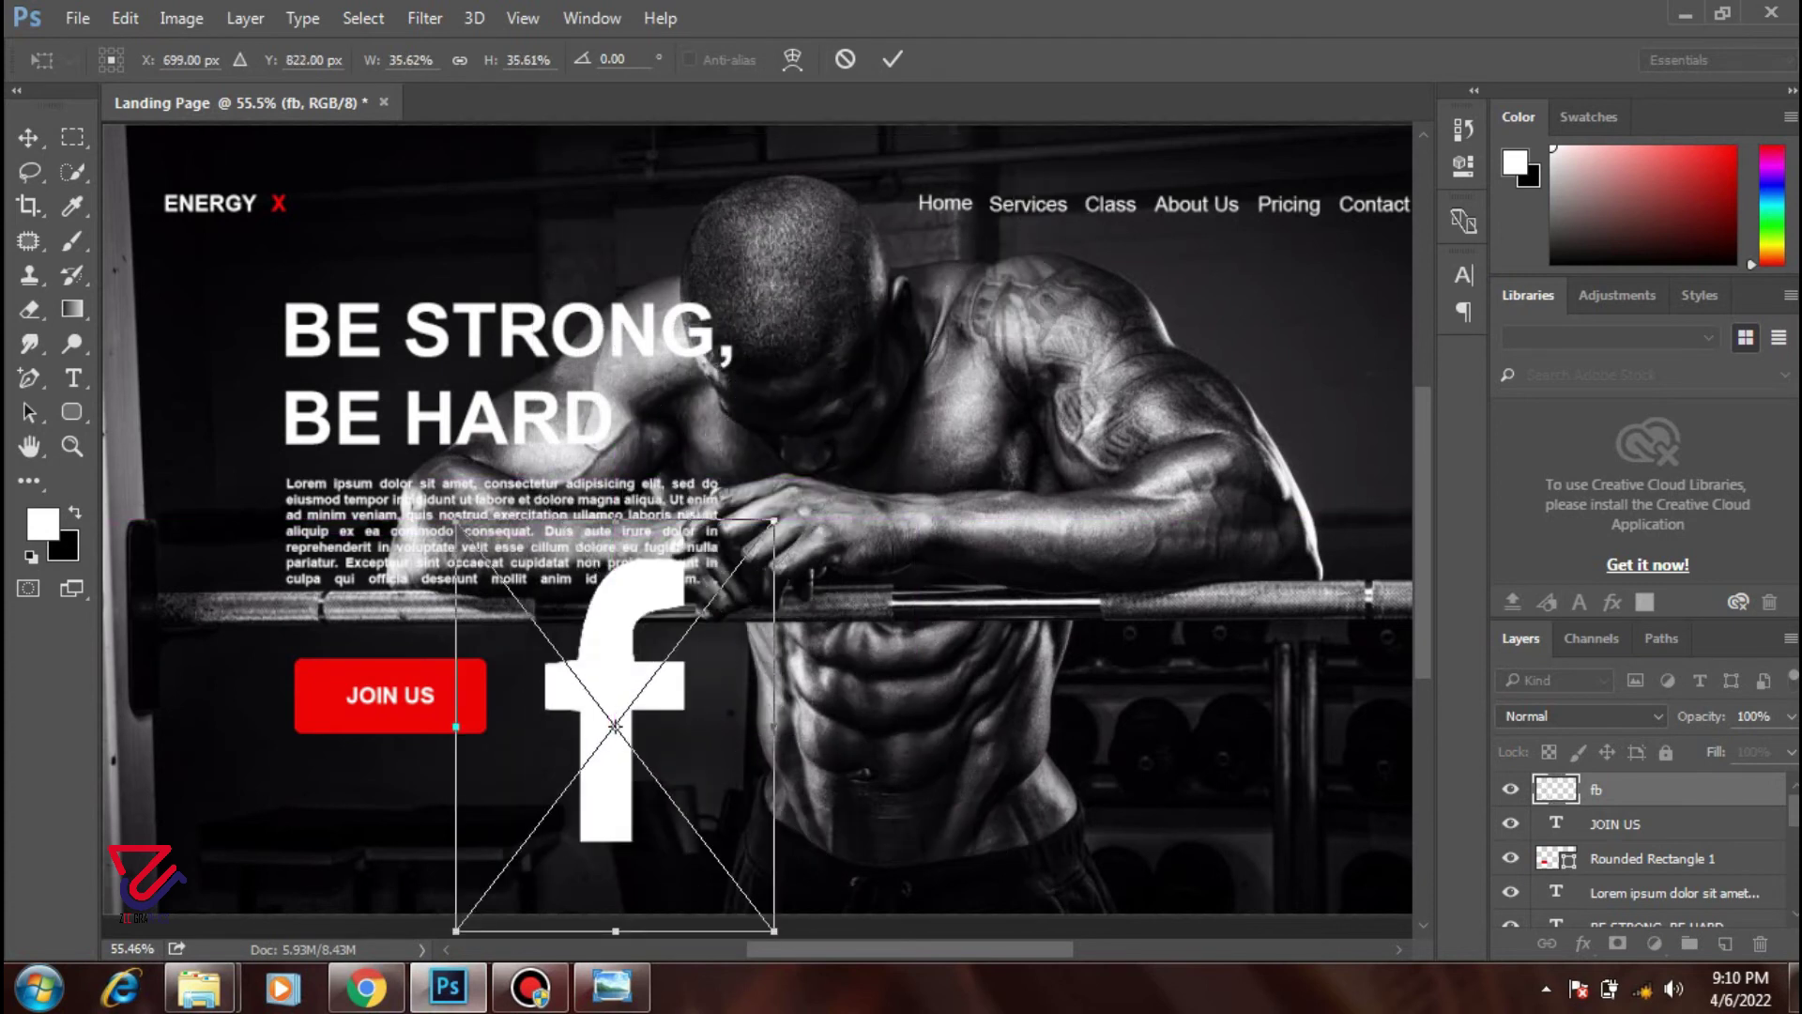
{"action": "left_click_drag", "start_coordinate": [774, 931], "coordinate": [689, 805]}
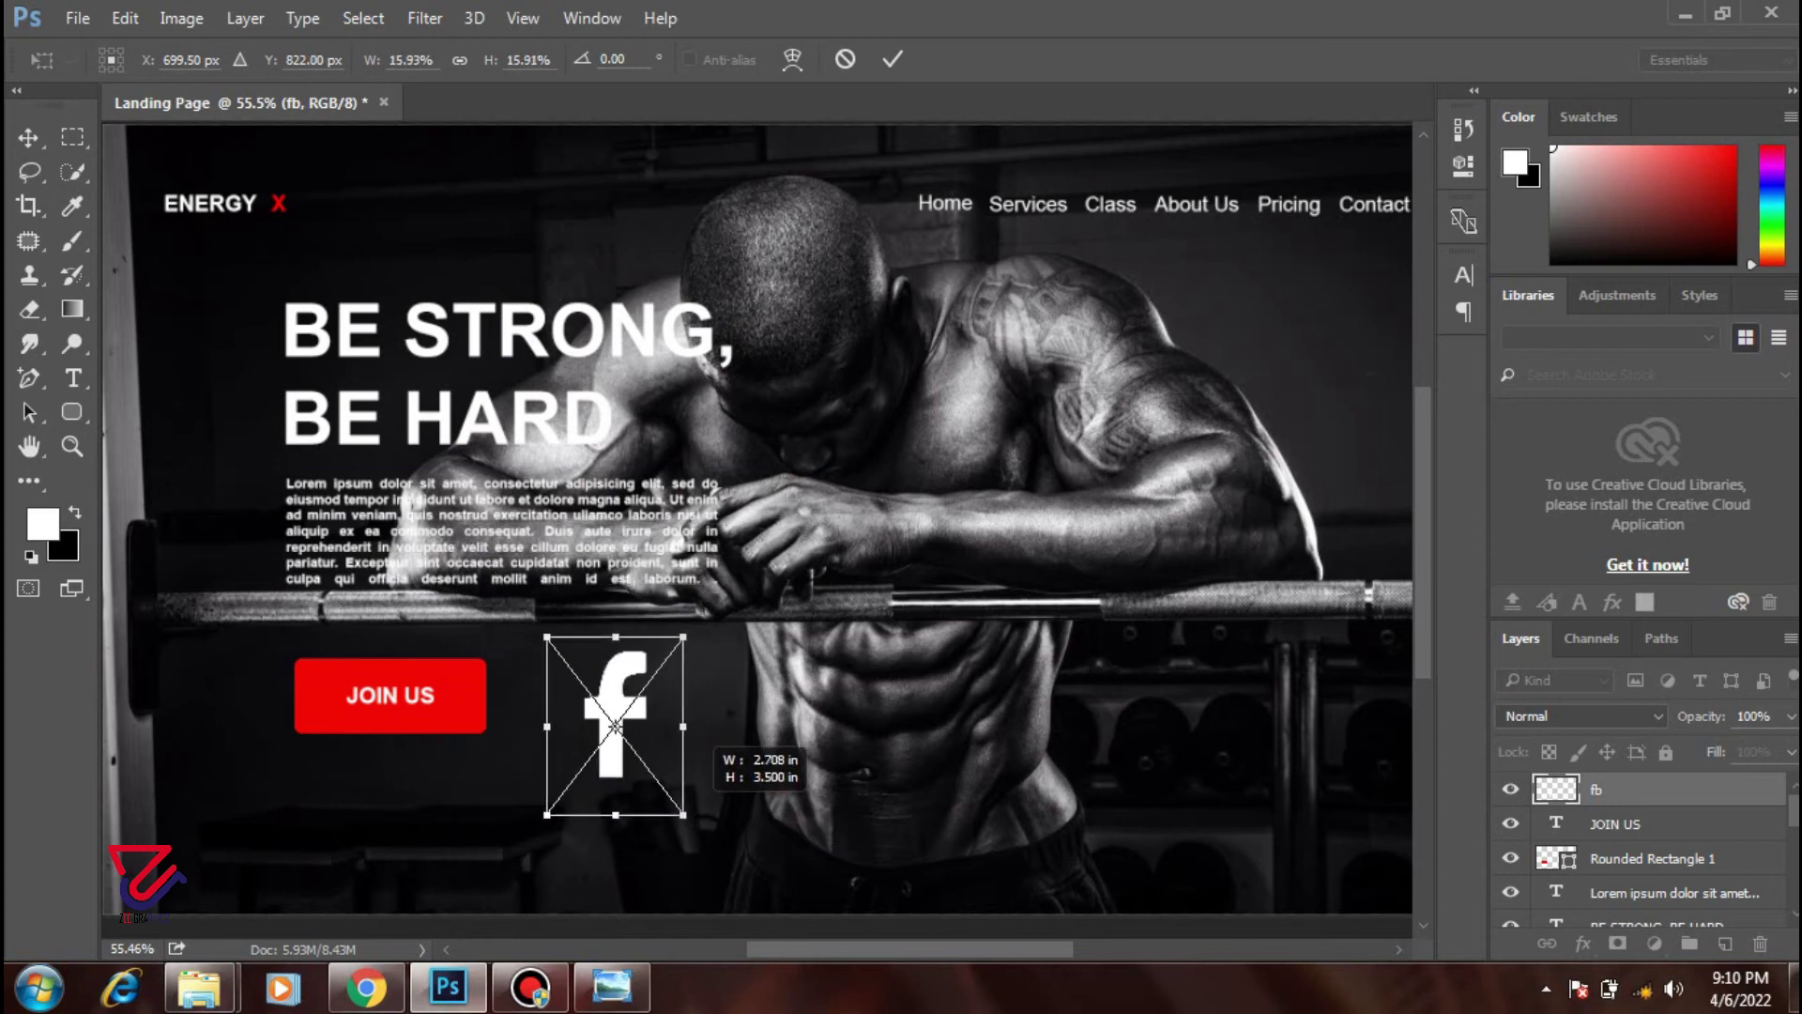
{"action": "mouse_move", "coordinate": [572, 676]}
{"action": "left_mouse_down"}
{"action": "mouse_move", "coordinate": [549, 873]}
{"action": "mouse_move", "coordinate": [410, 911]}
{"action": "mouse_move", "coordinate": [412, 779]}
{"action": "left_mouse_up"}
- Scale the fb icon to roughly 15–18% and place it below the button's left edge
{"action": "left_click_drag", "start_coordinate": [527, 913], "coordinate": [478, 850]}
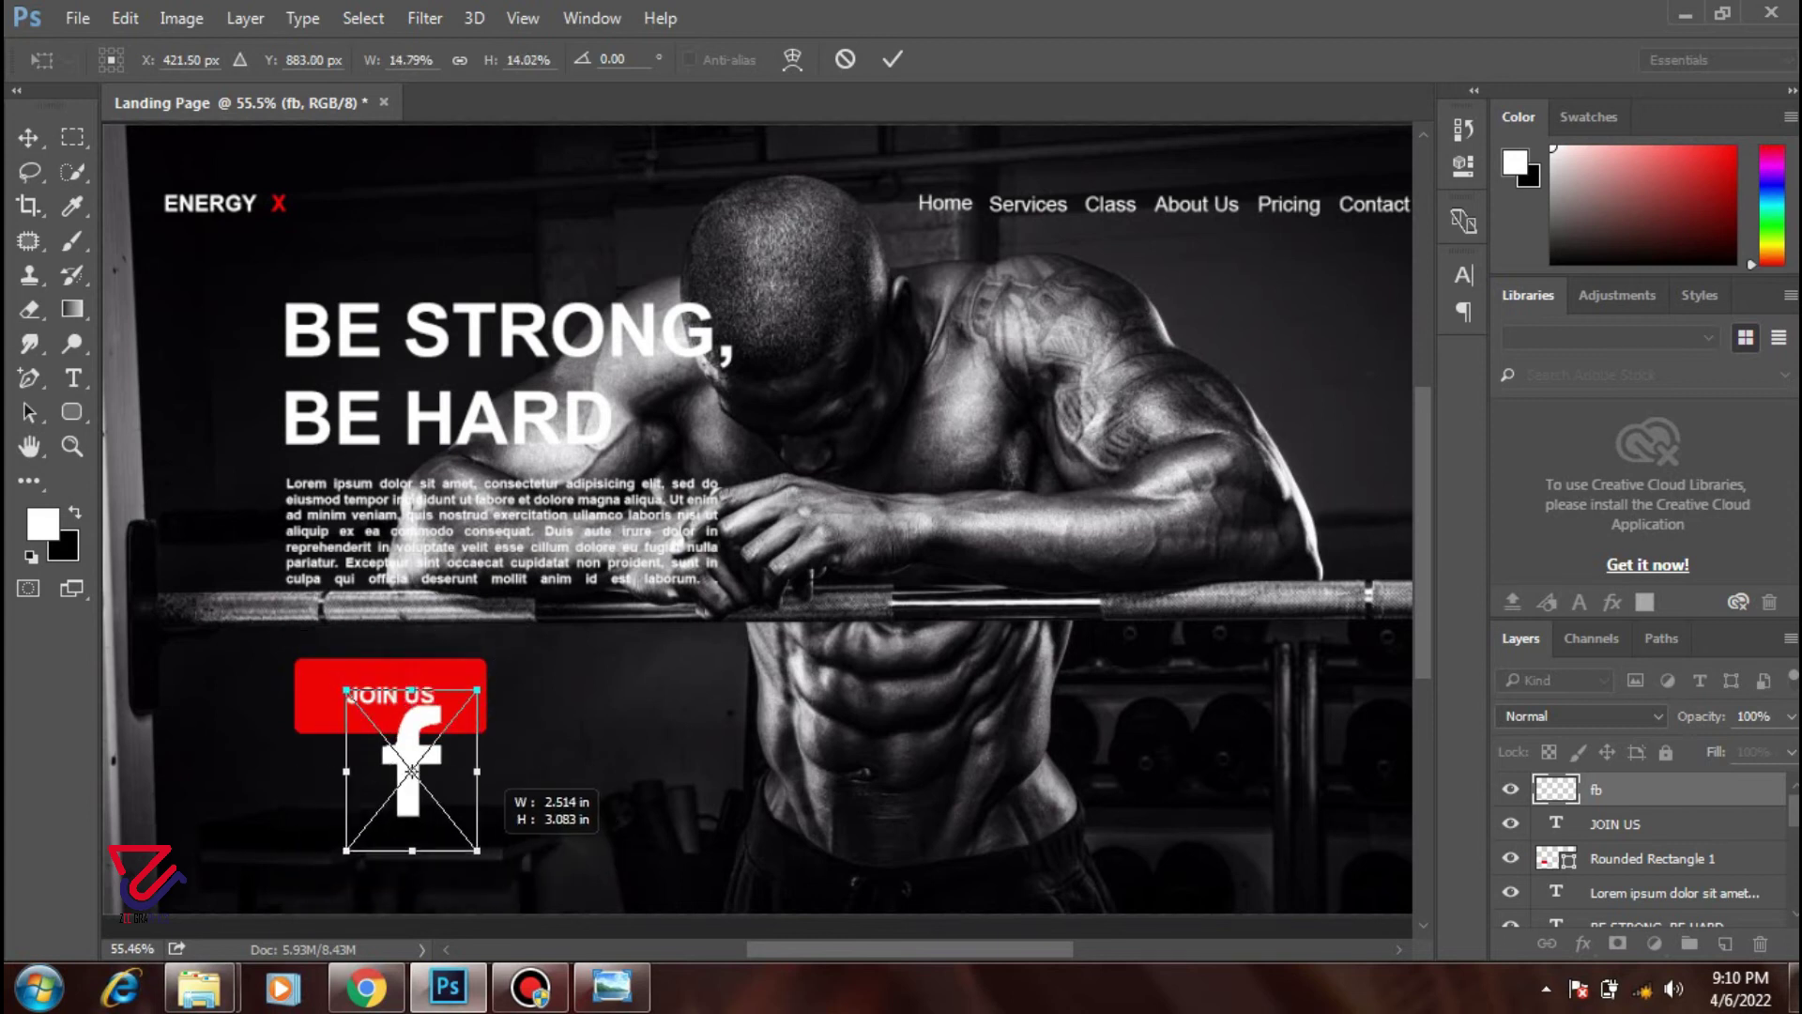
{"action": "left_click_drag", "start_coordinate": [478, 851], "coordinate": [452, 815]}
{"action": "left_click_drag", "start_coordinate": [370, 715], "coordinate": [295, 627]}
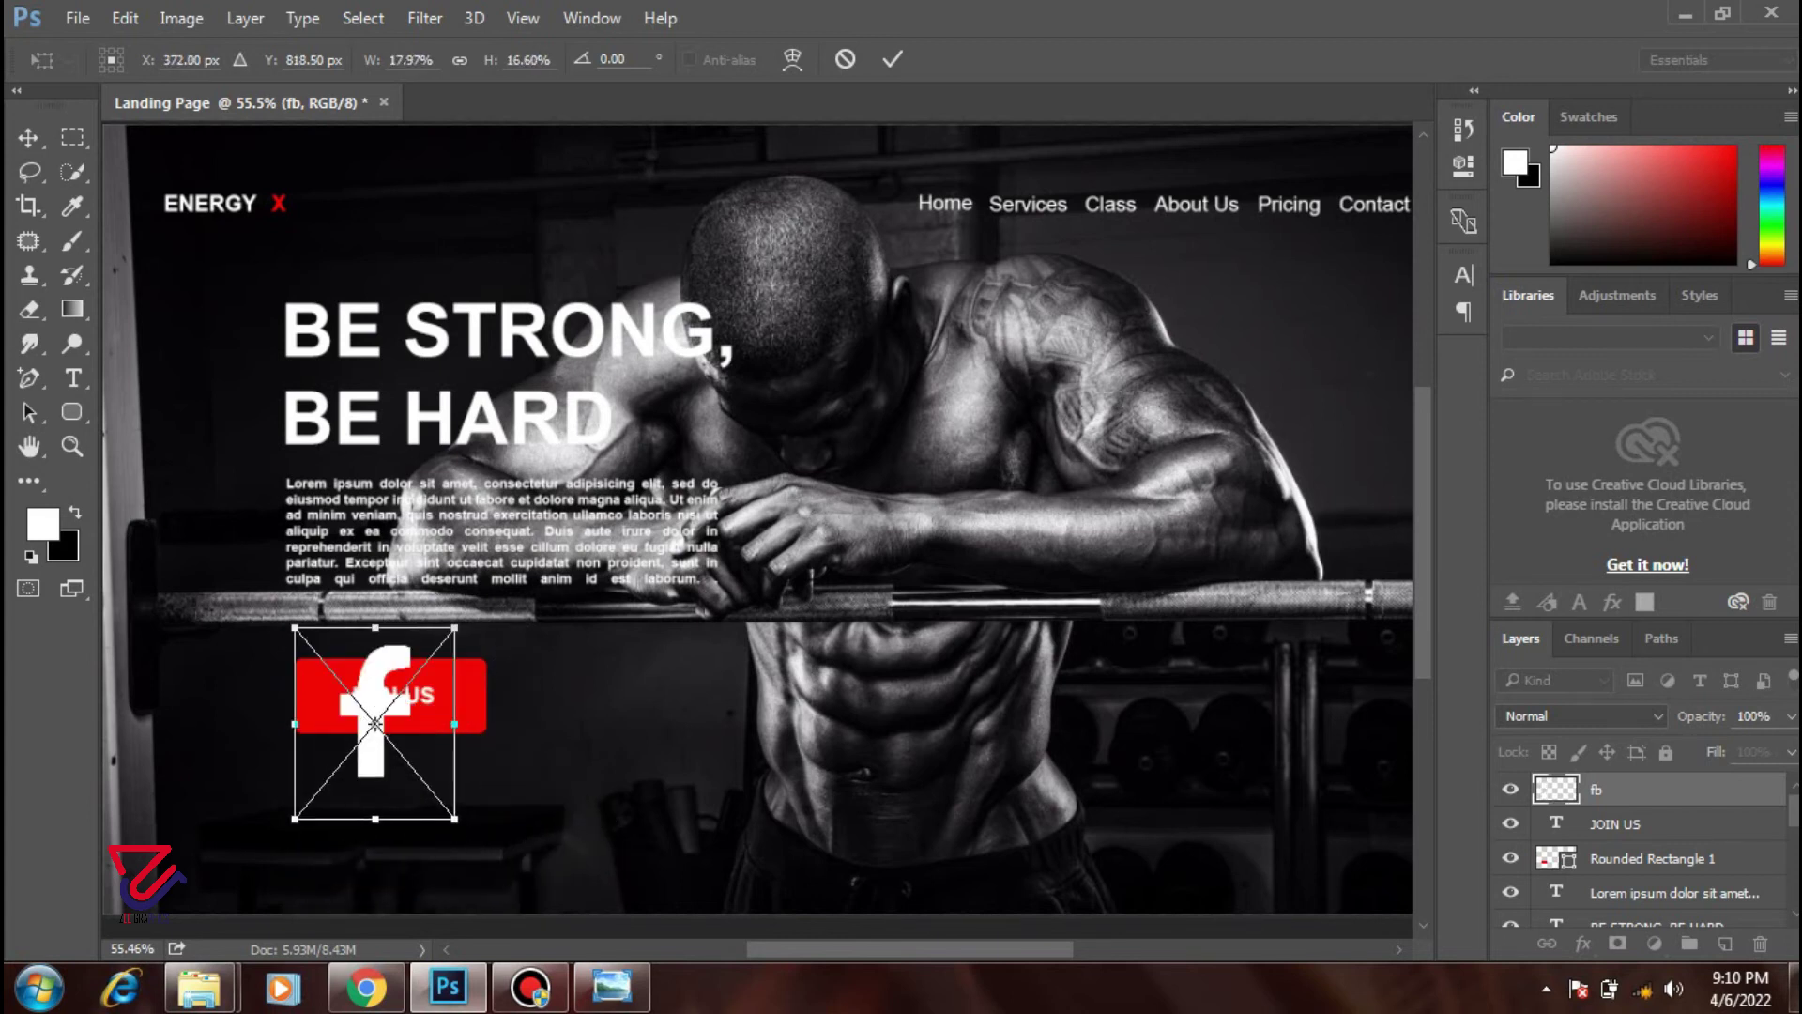
{"action": "left_click_drag", "start_coordinate": [441, 698], "coordinate": [433, 768]}
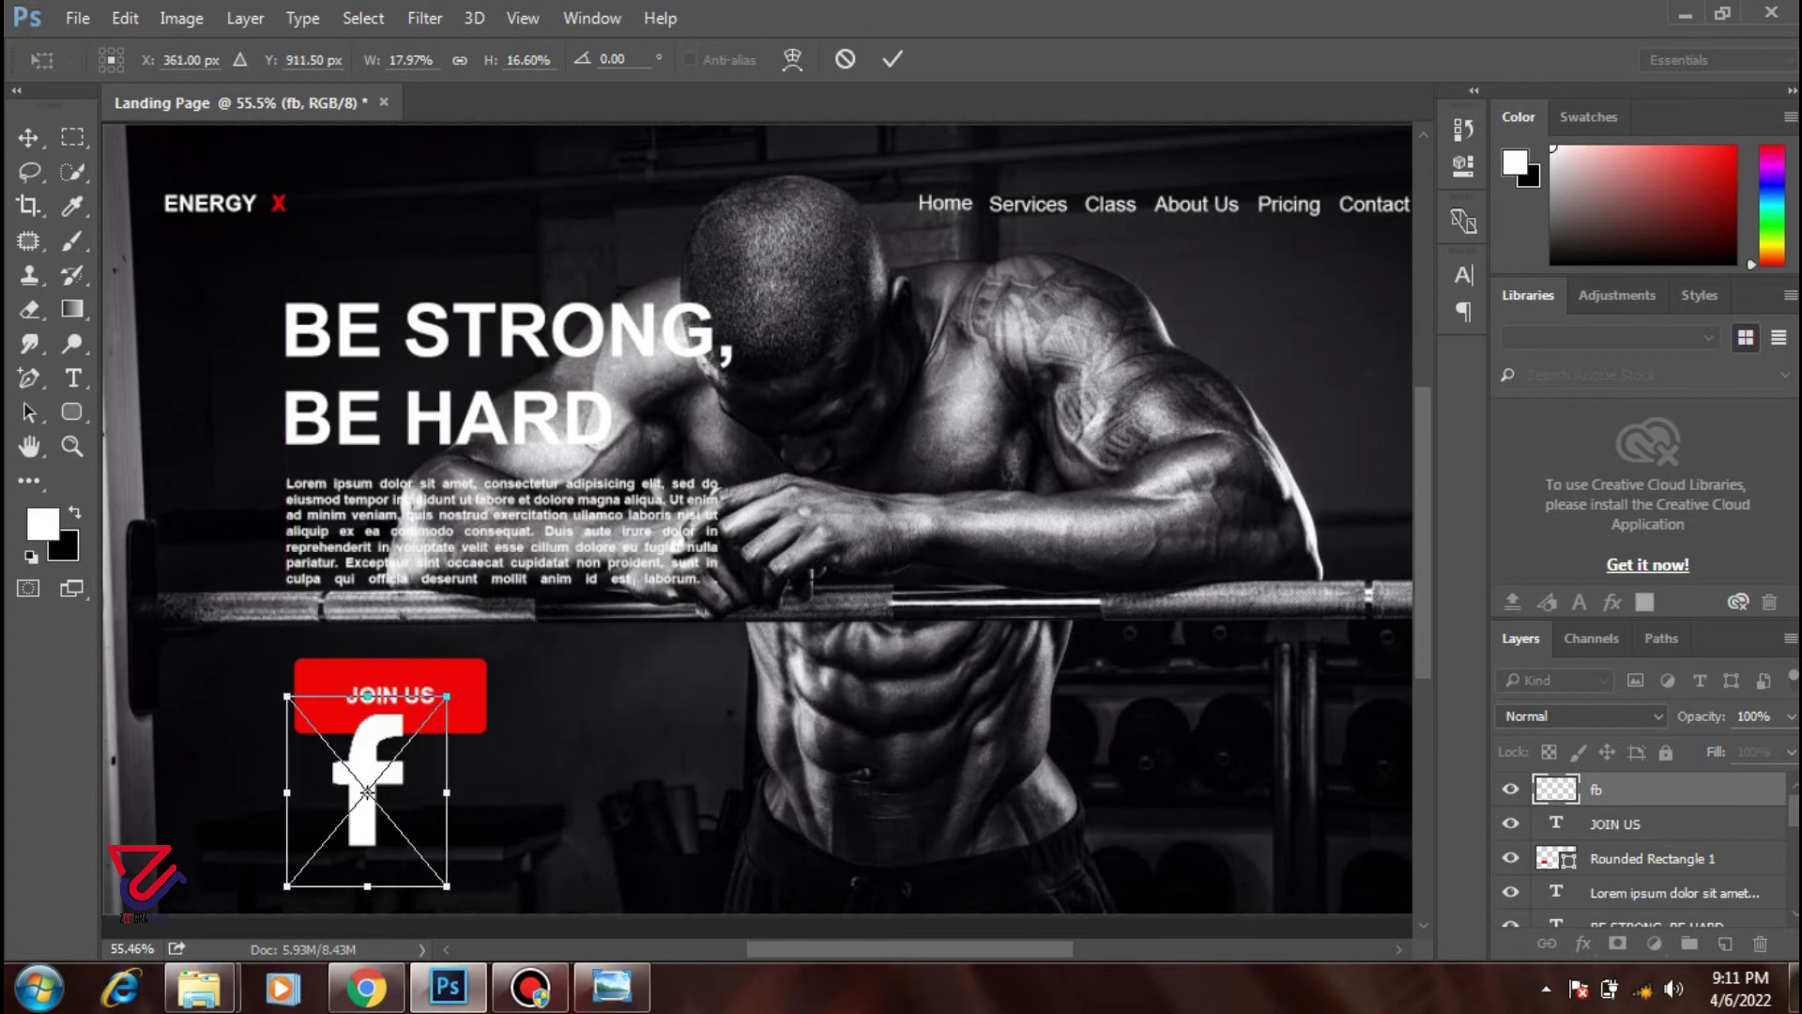
{"action": "left_click_drag", "start_coordinate": [447, 886], "coordinate": [408, 848]}
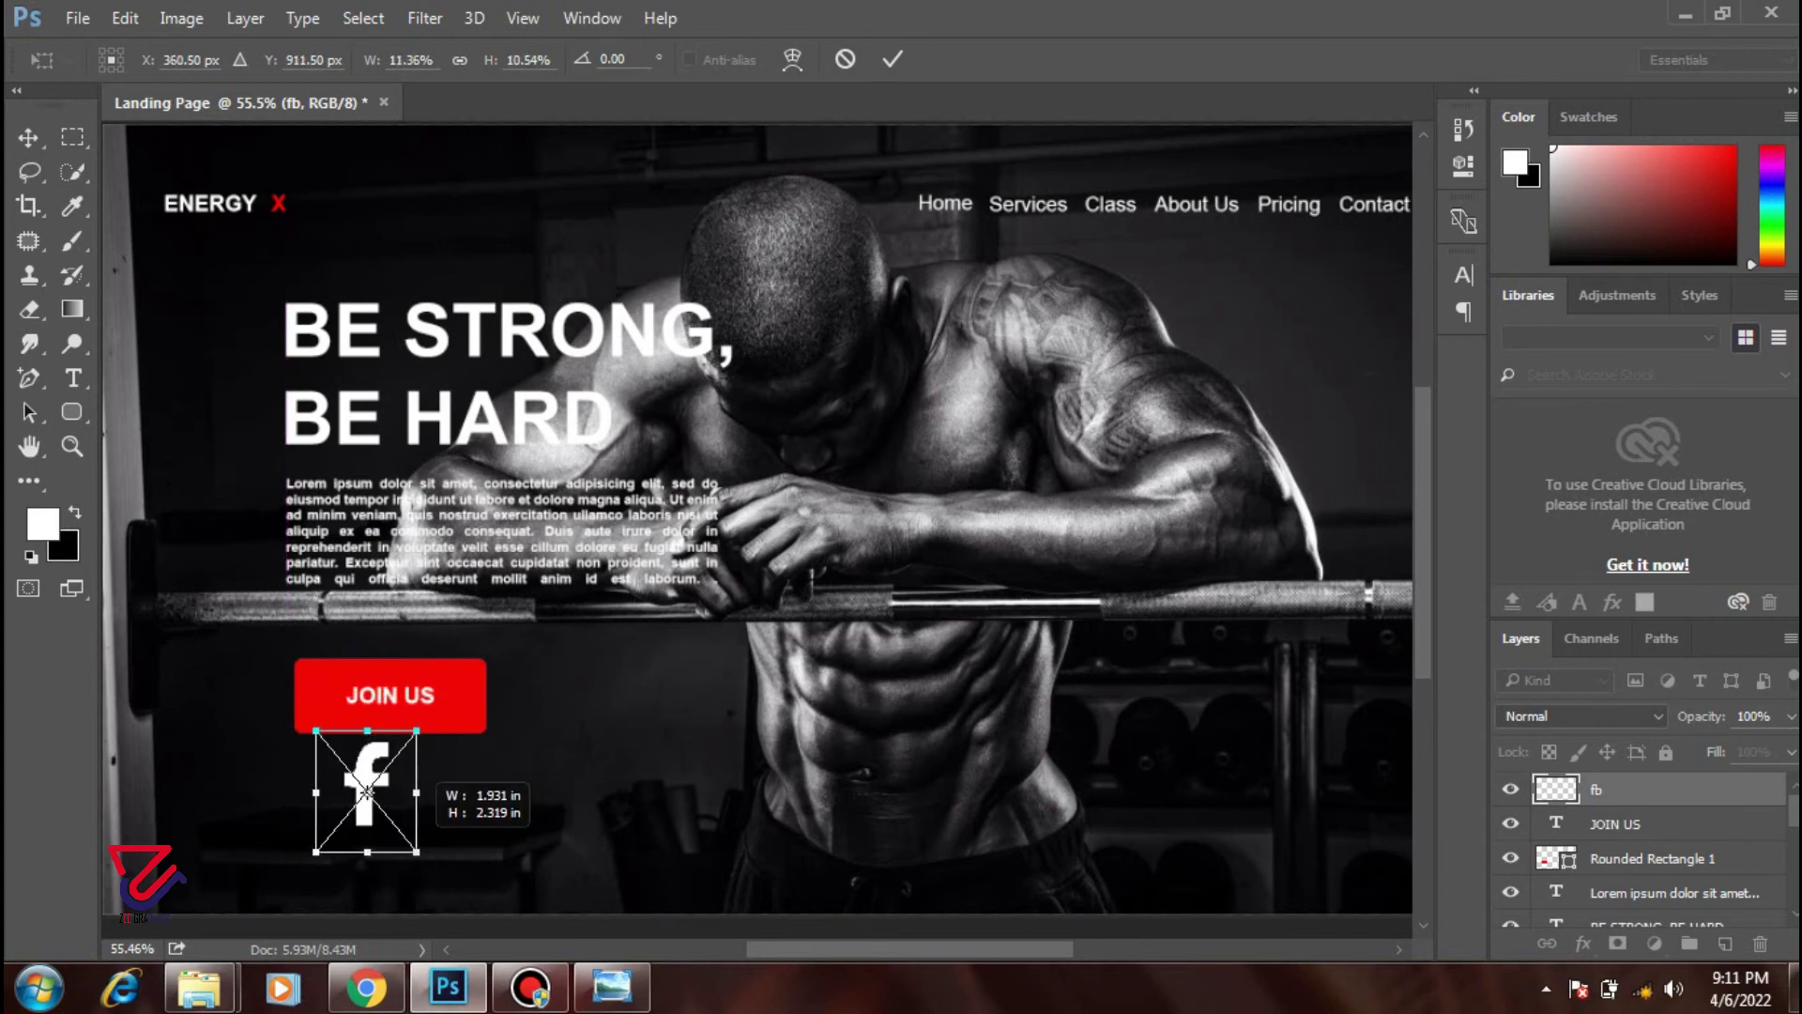
{"action": "left_click_drag", "start_coordinate": [362, 741], "coordinate": [362, 778]}
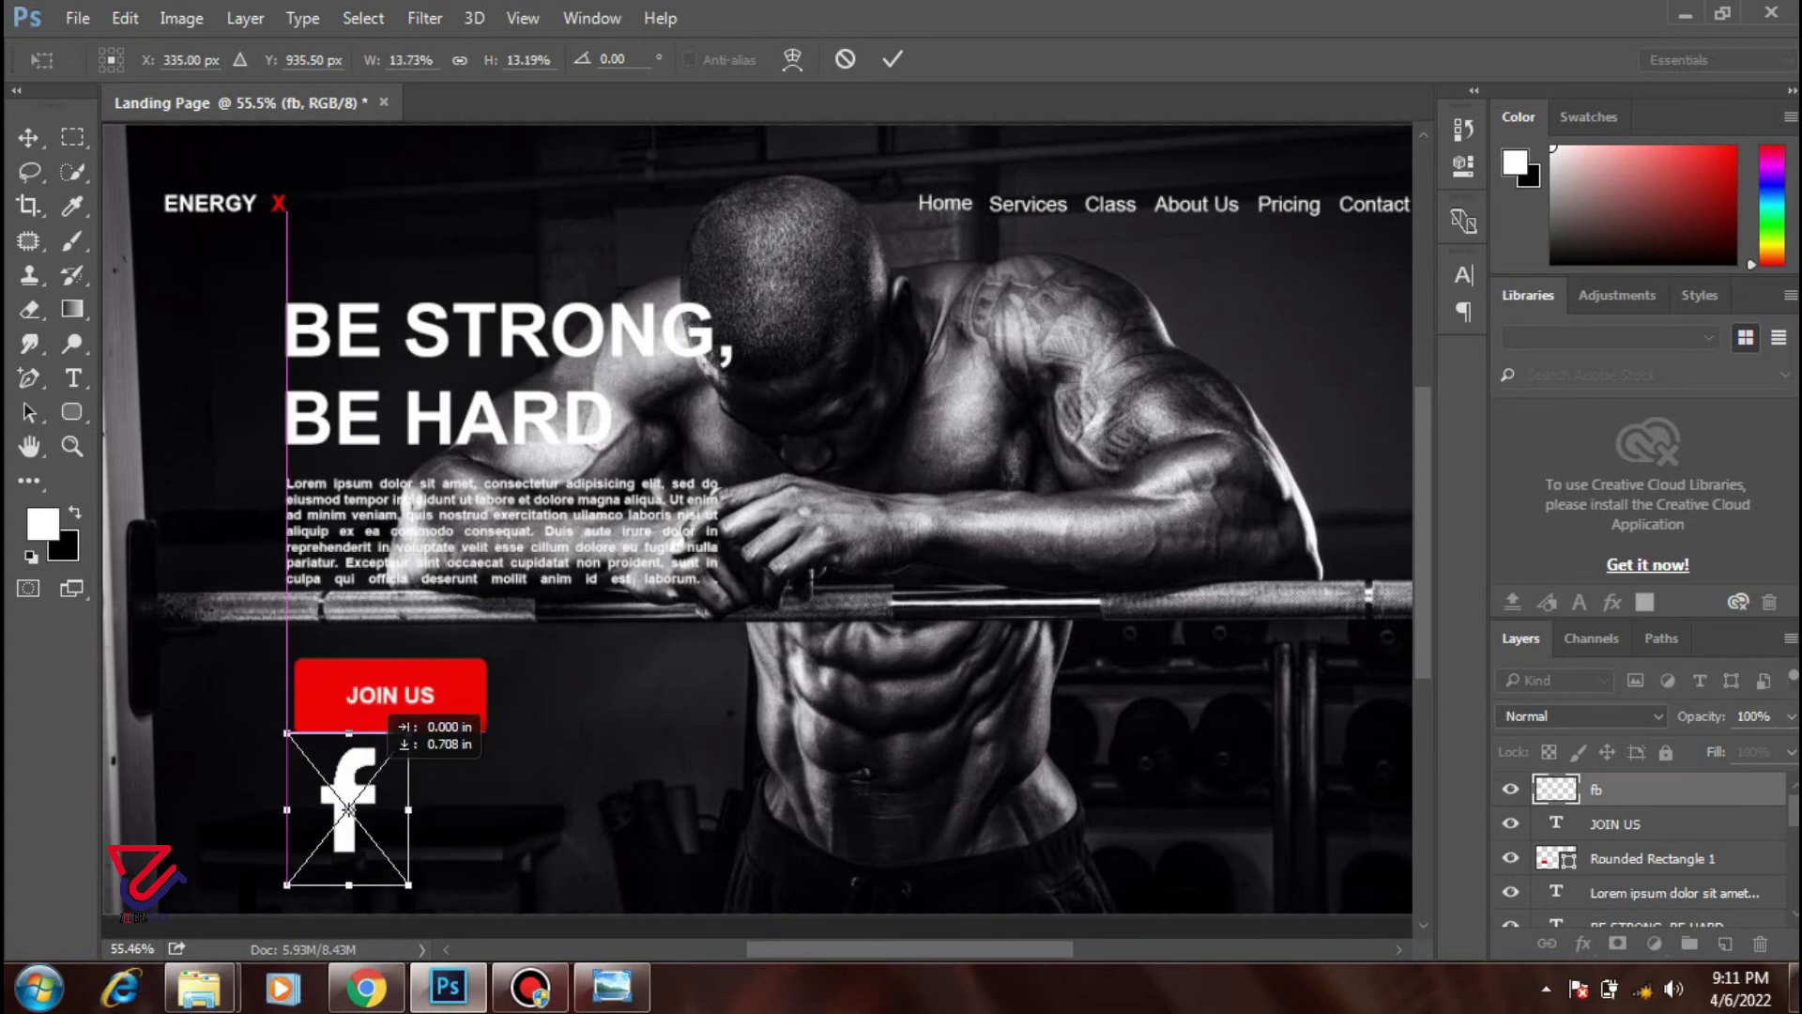
{"action": "scroll", "coordinate": [407, 874], "scroll_direction": "up", "scroll_amount": 2}
{"action": "scroll", "coordinate": [407, 874], "scroll_direction": "up", "scroll_amount": 3}
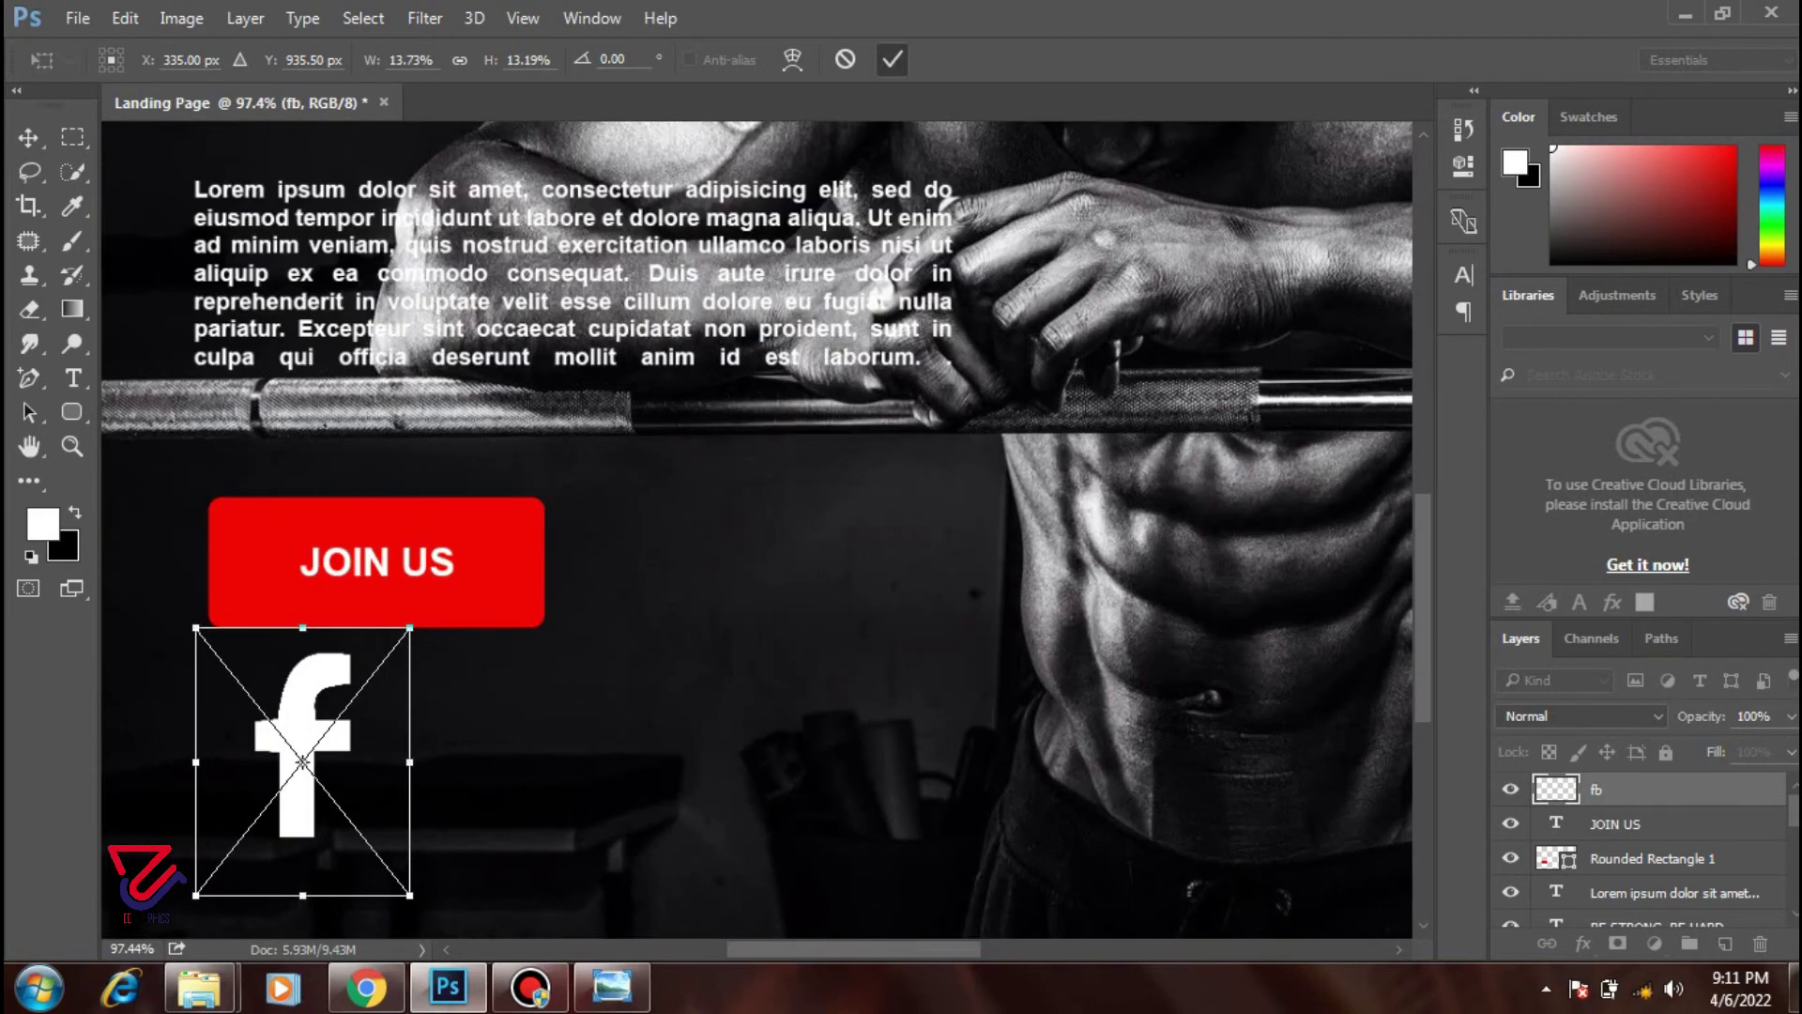
{"action": "left_click", "coordinate": [892, 59]}
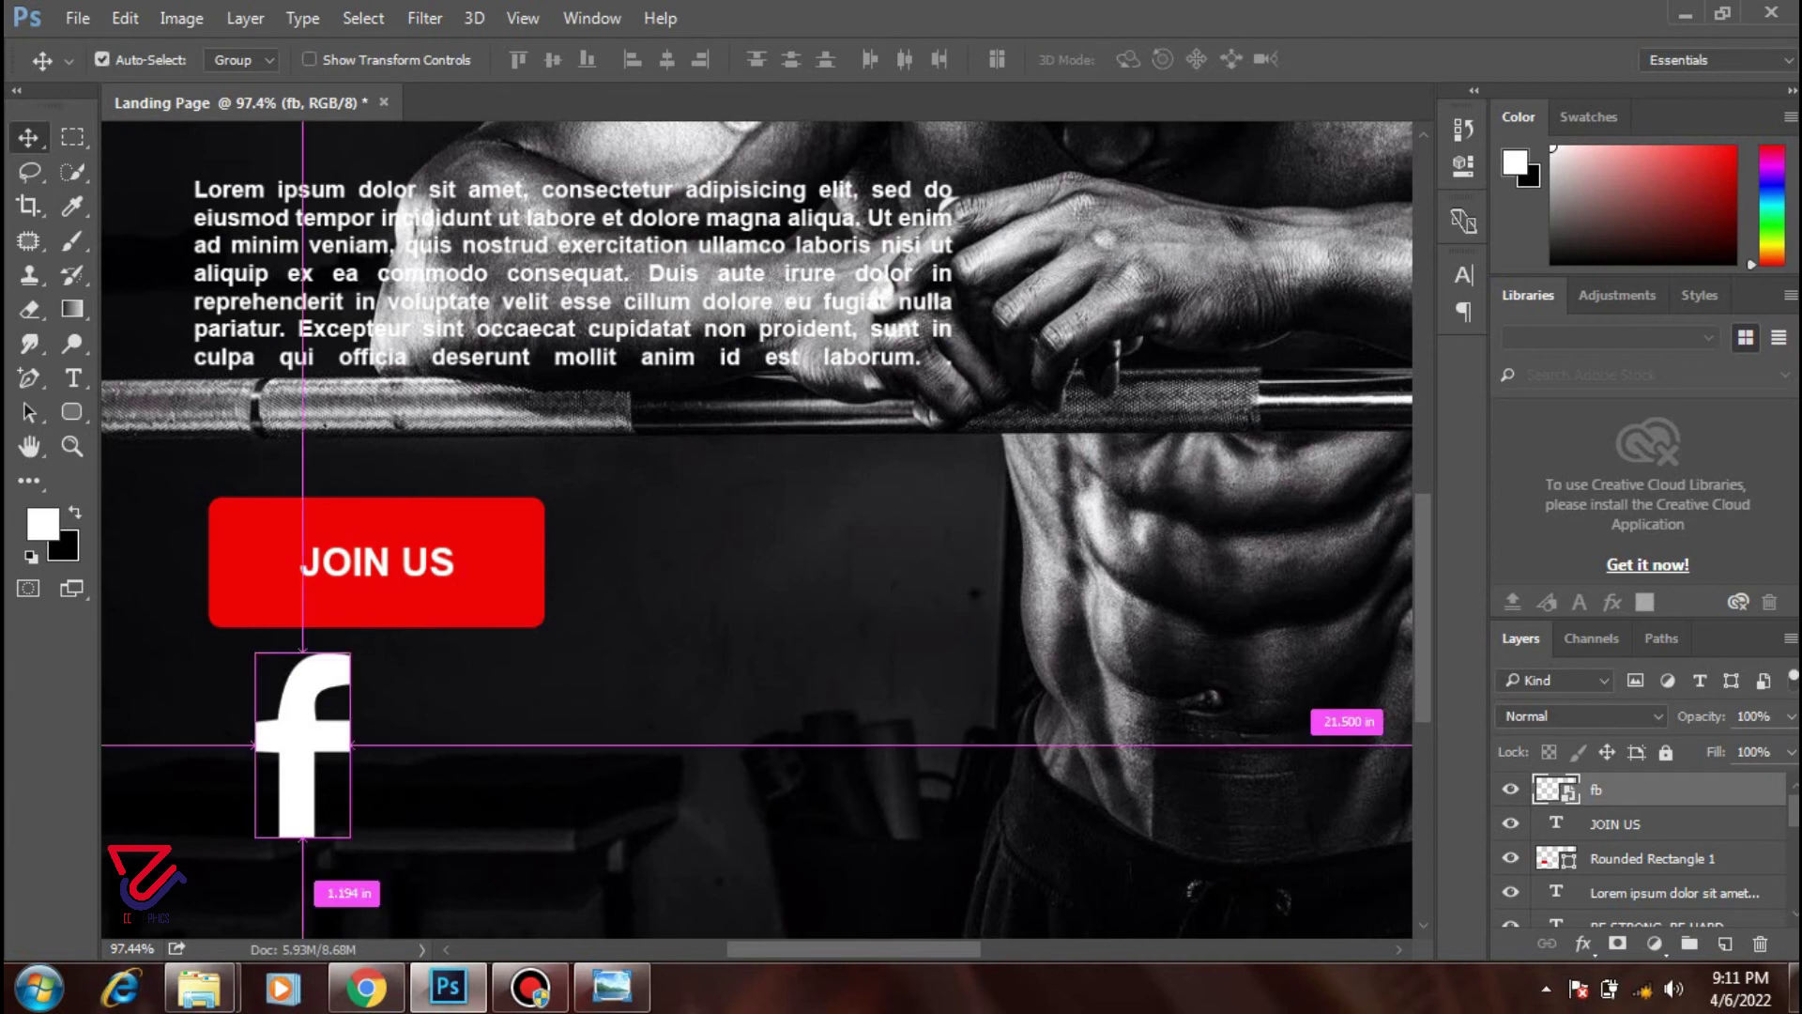
- Shrink the fb icon further with Free Transform and nudge it slightly left and up
{"action": "key", "text": "ctrl+t"}
{"action": "left_click_drag", "start_coordinate": [409, 894], "coordinate": [334, 801]}
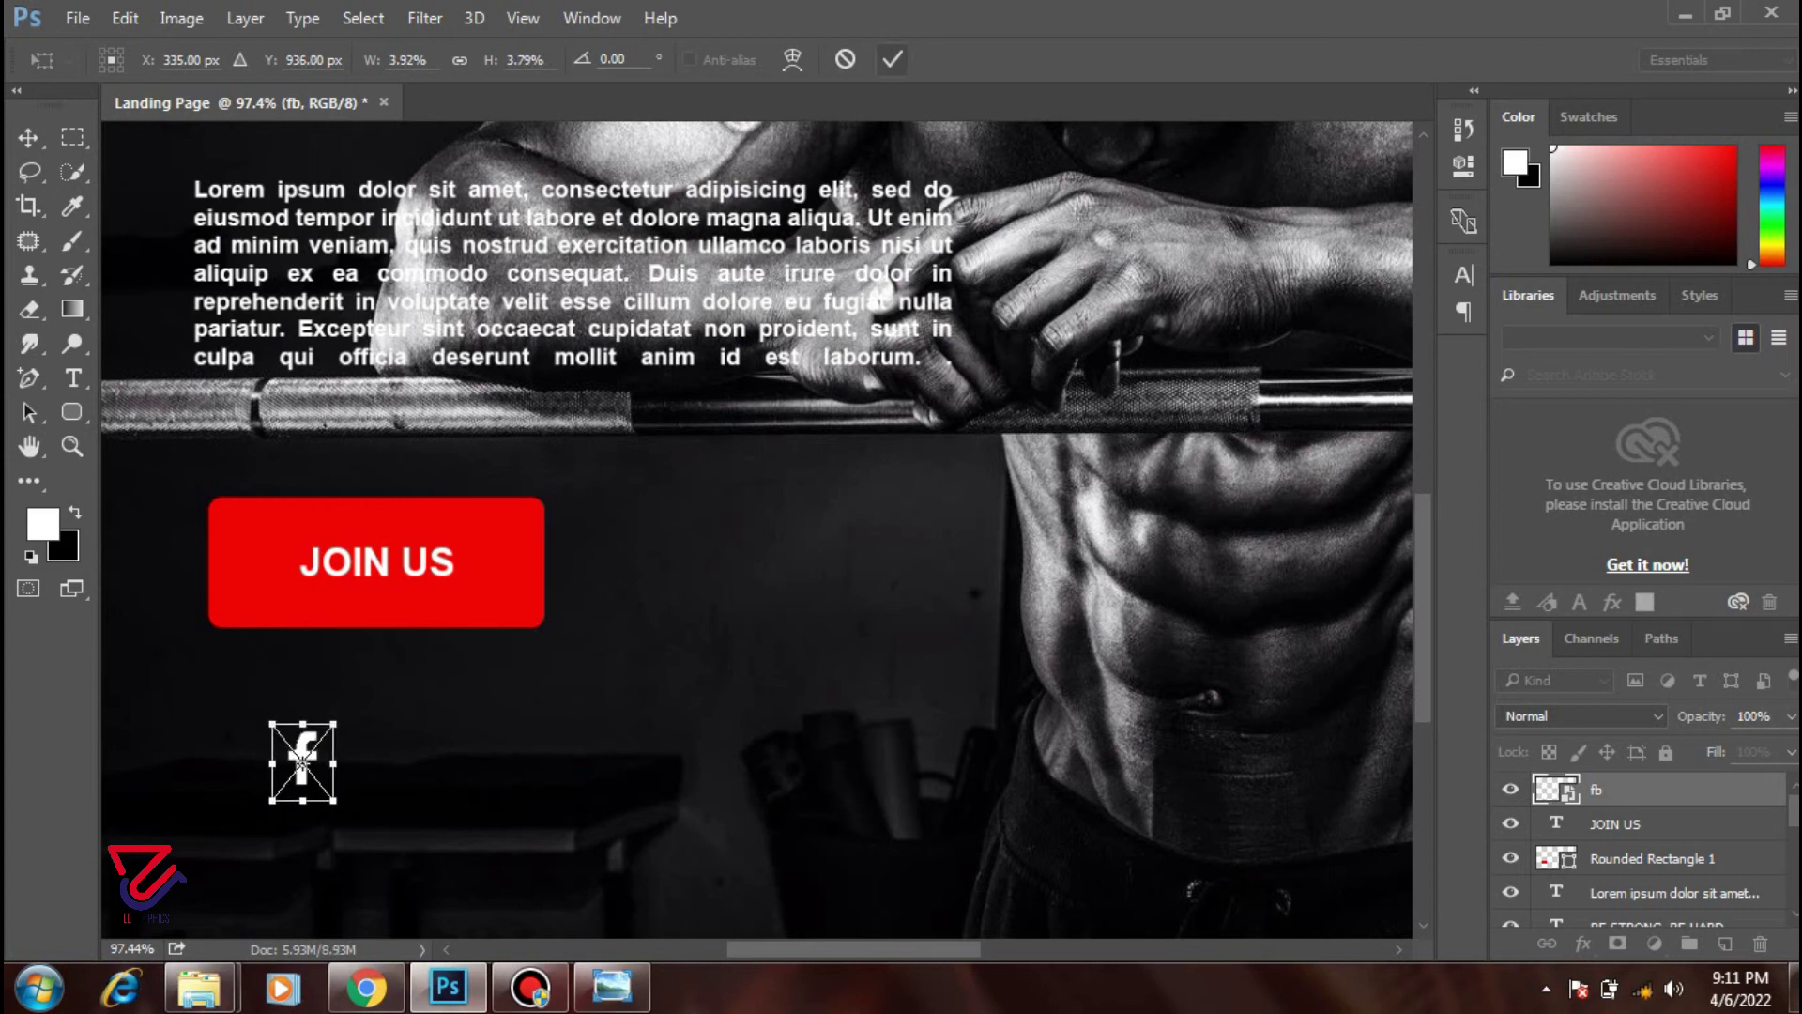
{"action": "left_click", "coordinate": [892, 58]}
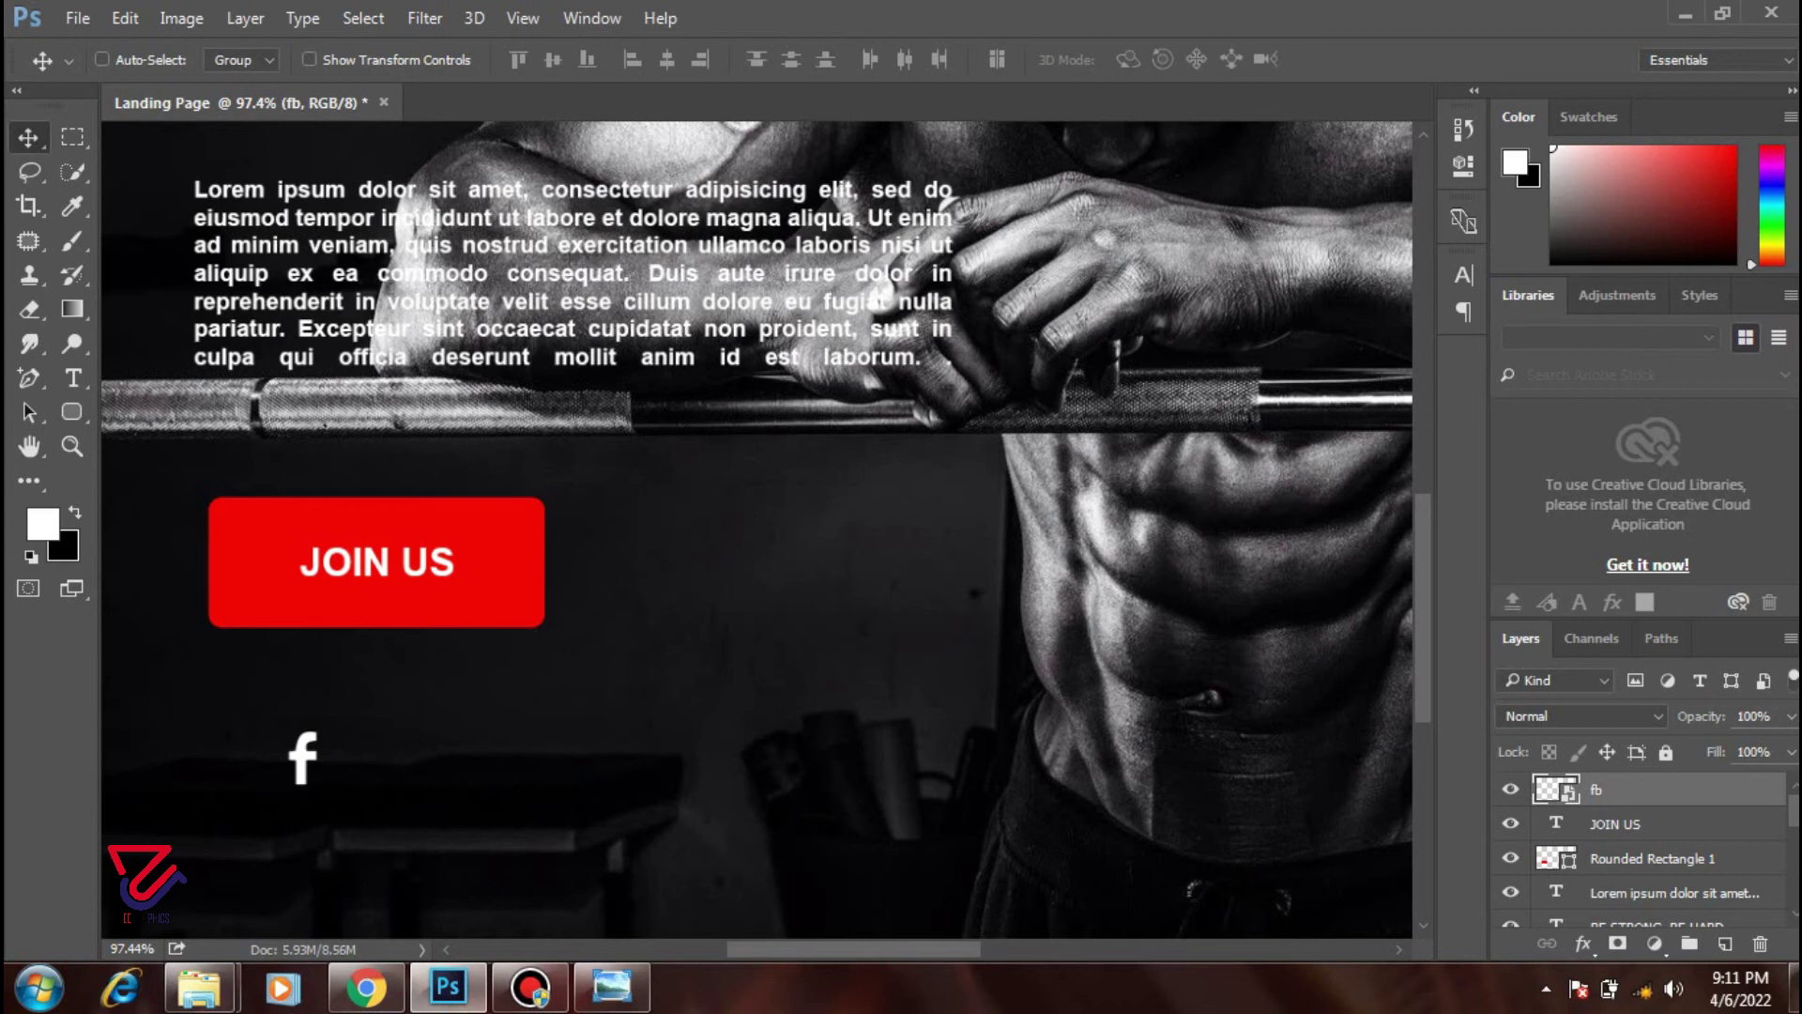
{"action": "left_click_drag", "start_coordinate": [302, 758], "coordinate": [288, 751]}
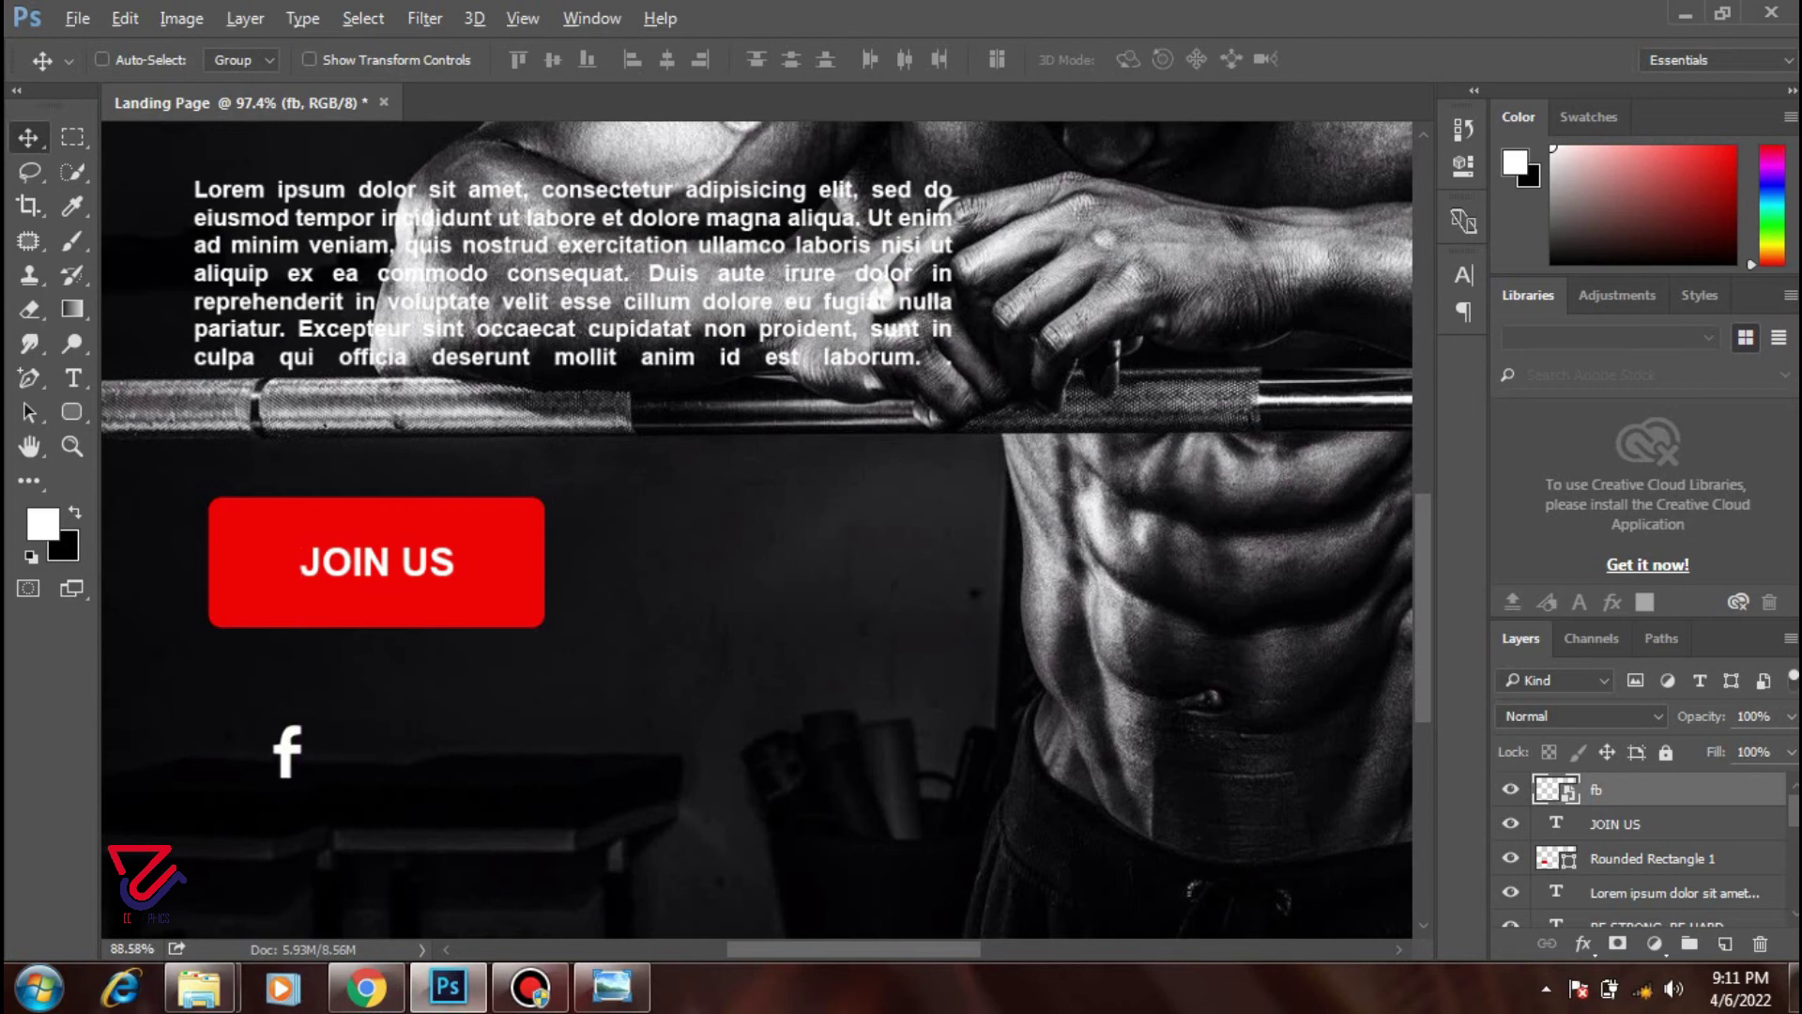
{"action": "scroll", "coordinate": [485, 810], "scroll_direction": "down", "scroll_amount": 1}
{"action": "scroll", "coordinate": [486, 810], "scroll_direction": "down", "scroll_amount": 1}
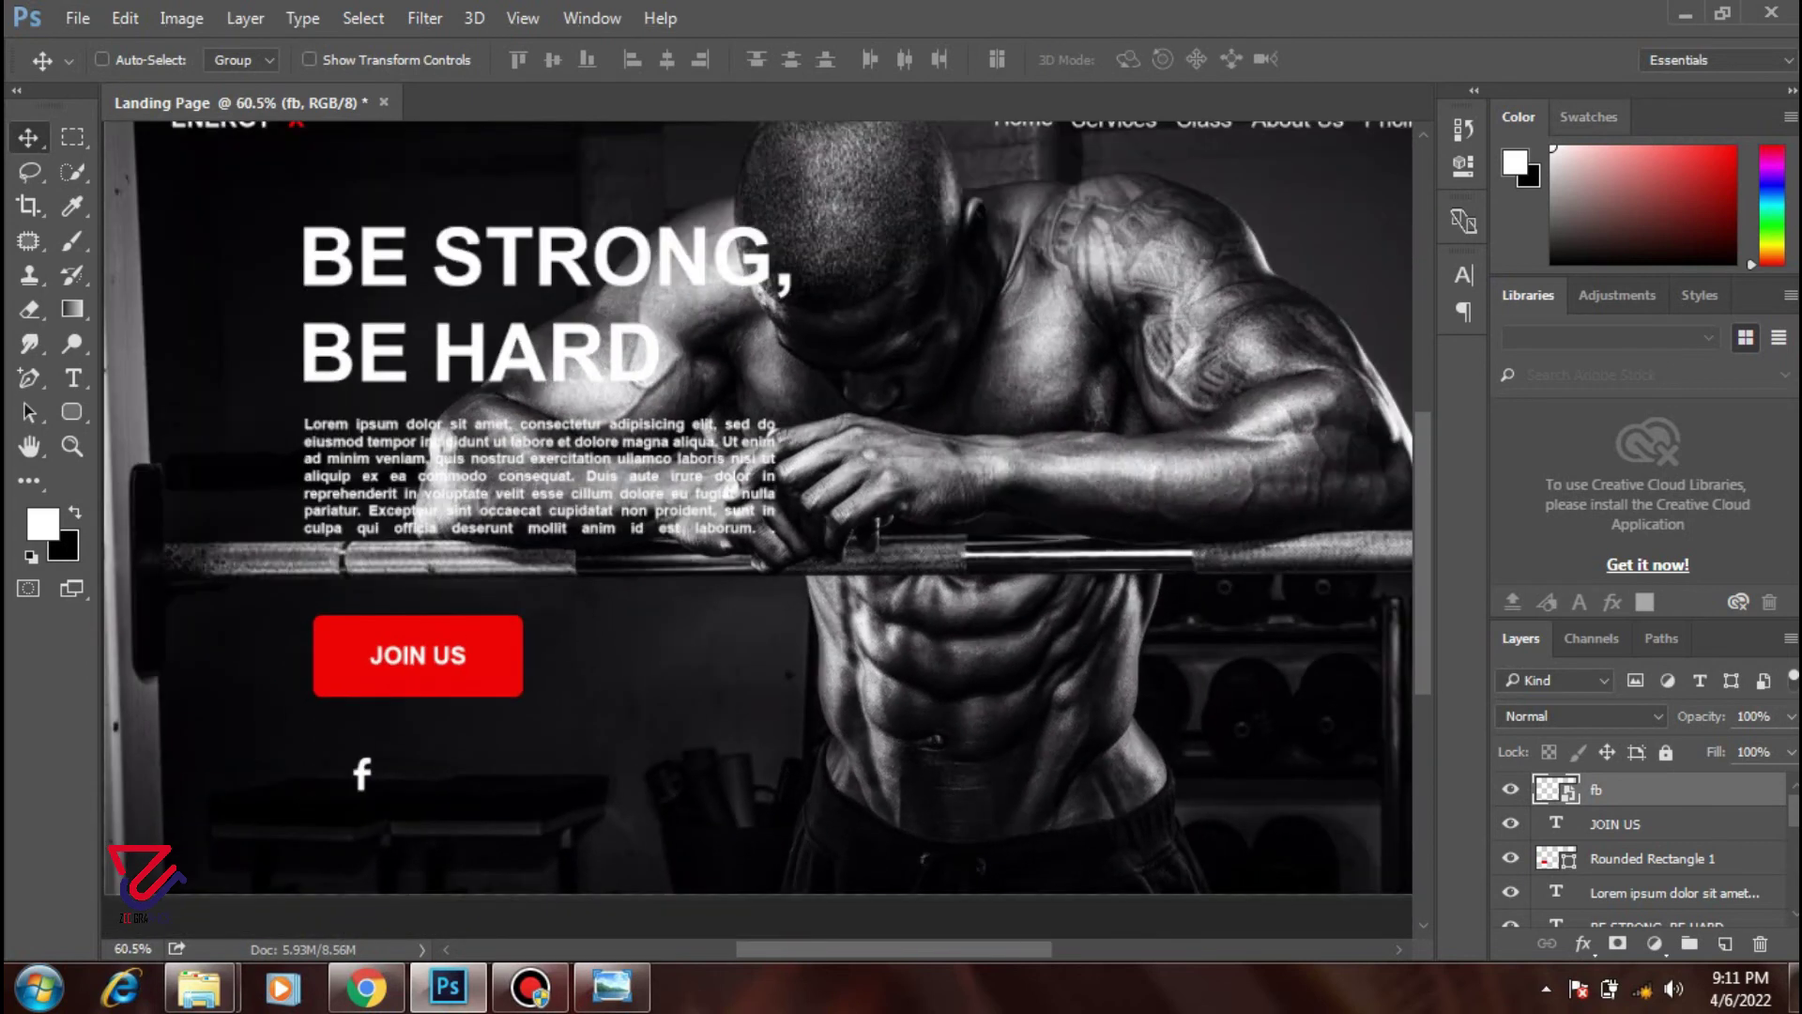
- Drag the insta image from the desktop into the page and shrink it to about 18%
{"action": "left_click", "coordinate": [1687, 13]}
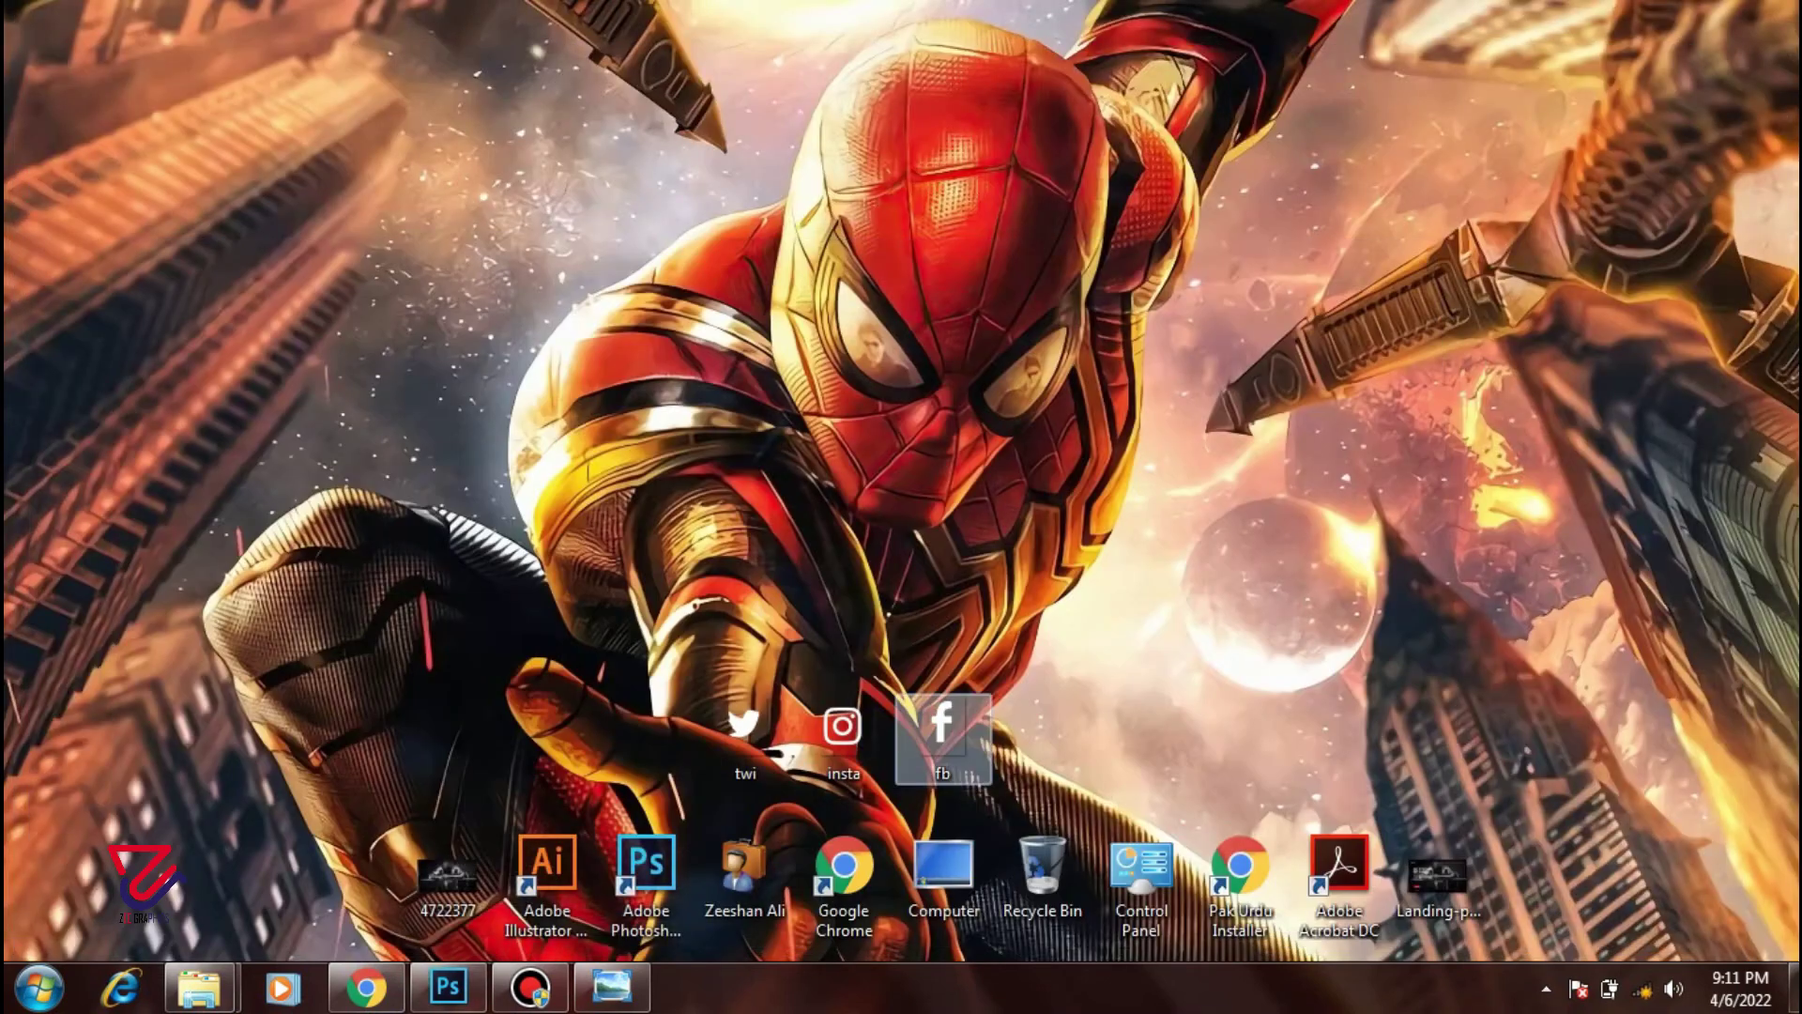
{"action": "left_click_drag", "start_coordinate": [842, 732], "coordinate": [436, 967]}
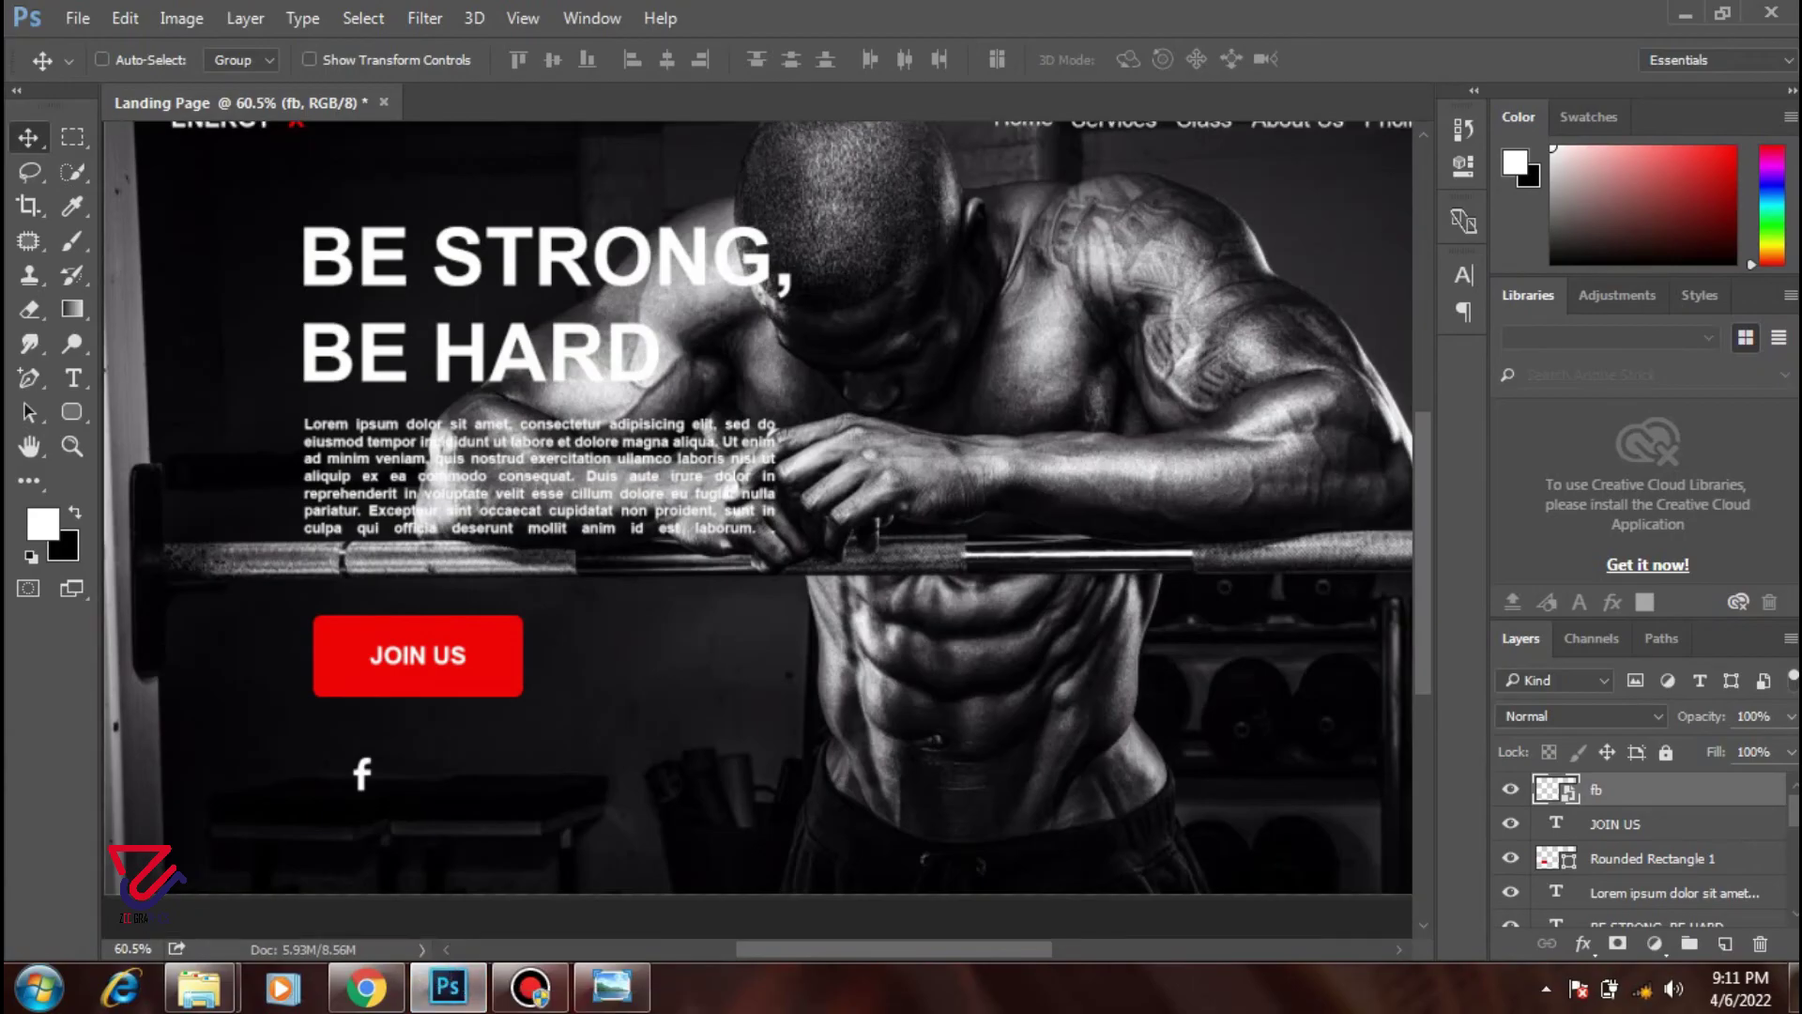
{"action": "left_click_drag", "start_coordinate": [436, 967], "coordinate": [757, 530]}
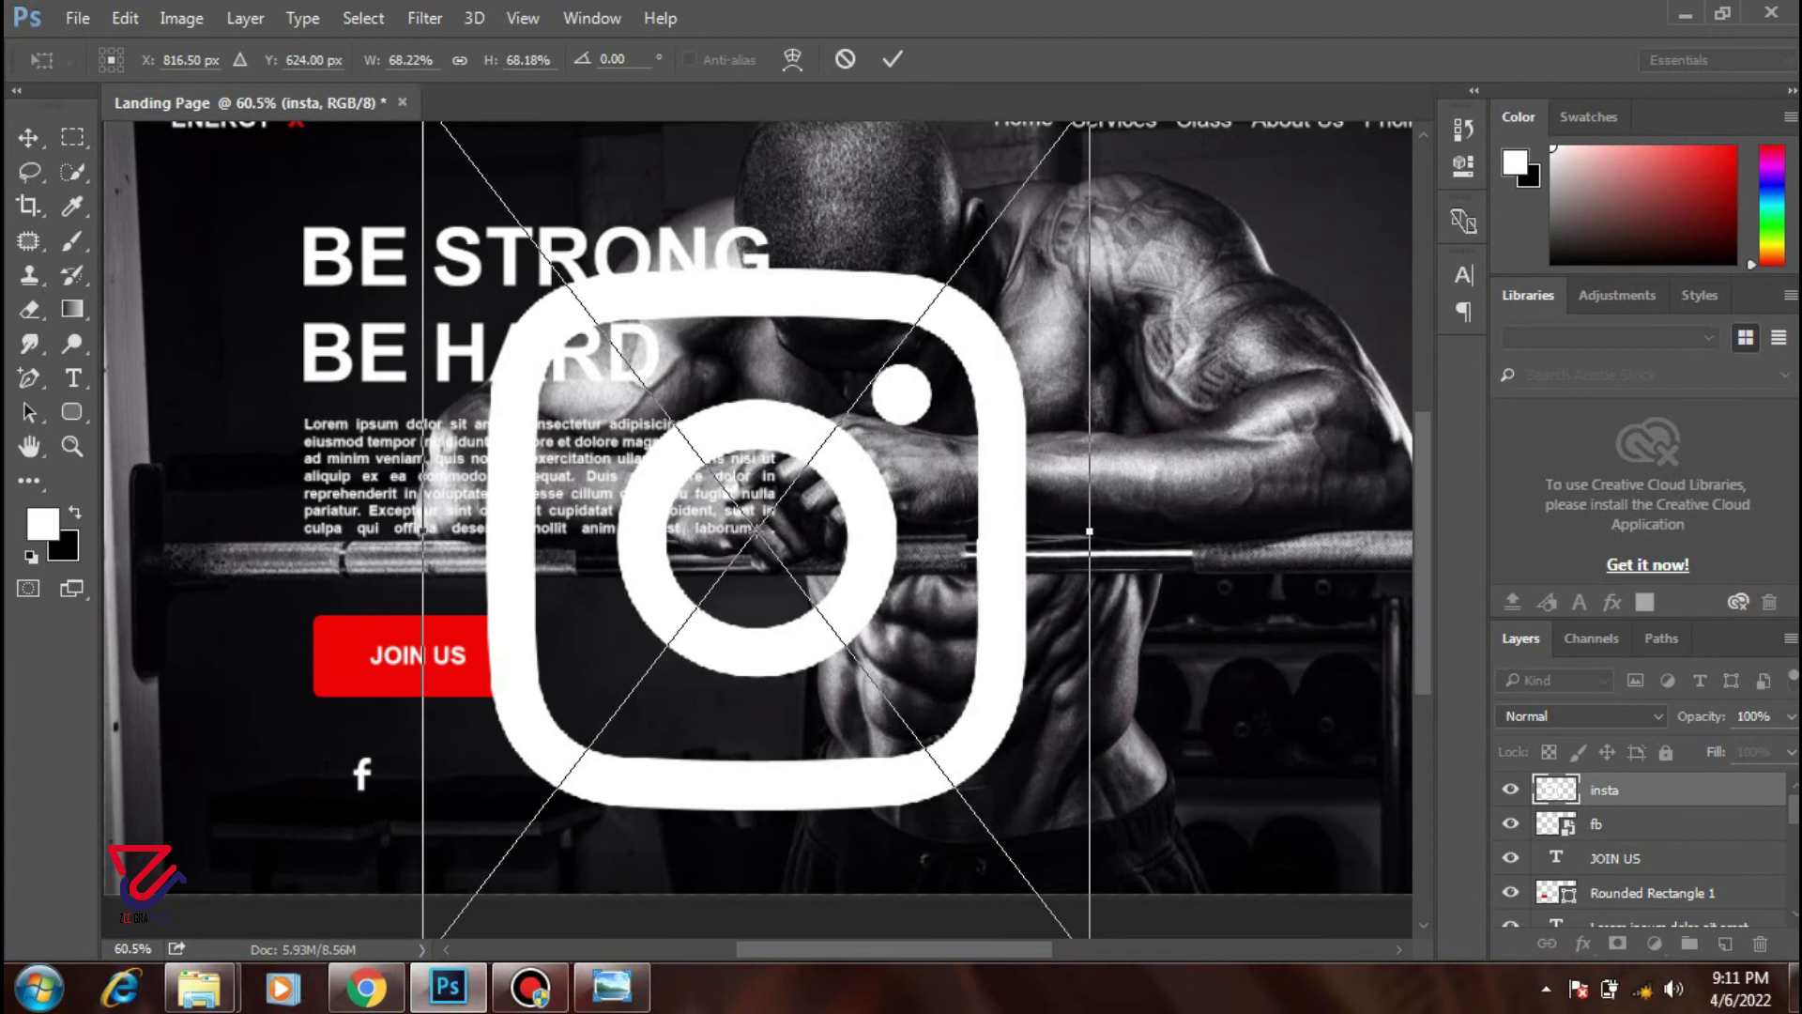
{"action": "key", "text": "ctrl+minus"}
{"action": "key", "text": "ctrl+minus"}
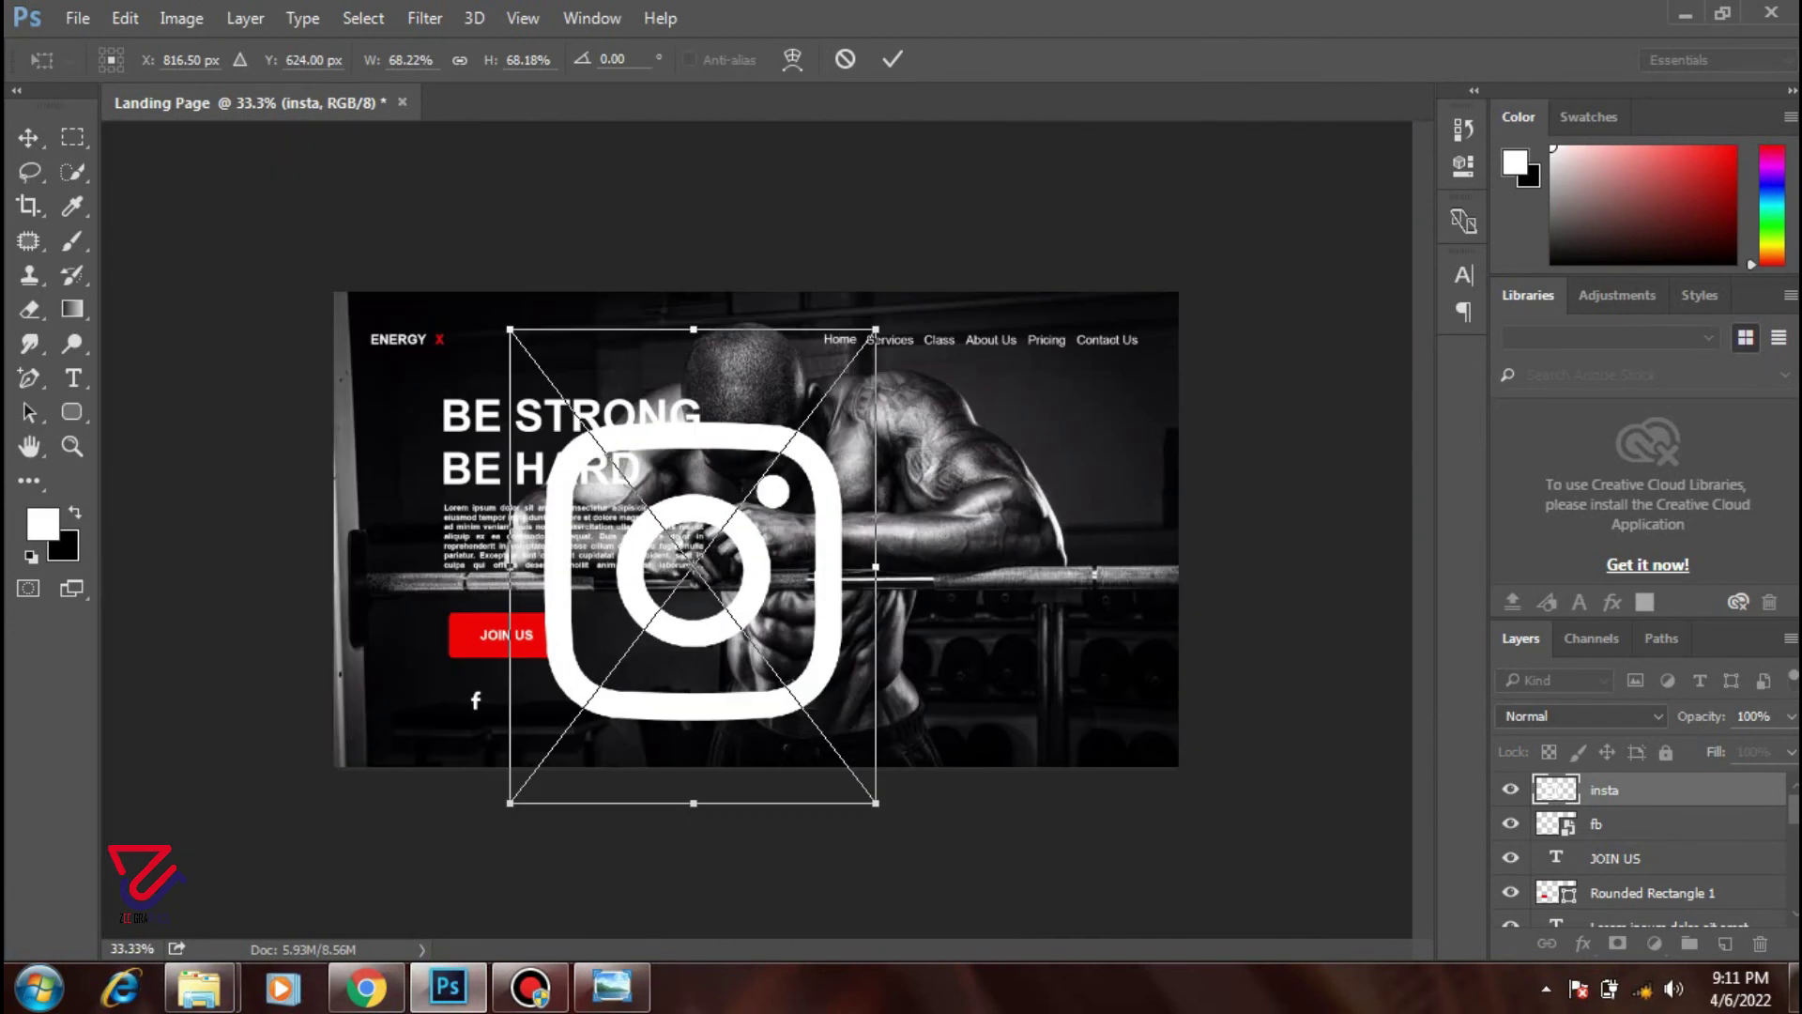
{"action": "left_click_drag", "start_coordinate": [876, 803], "coordinate": [742, 629]}
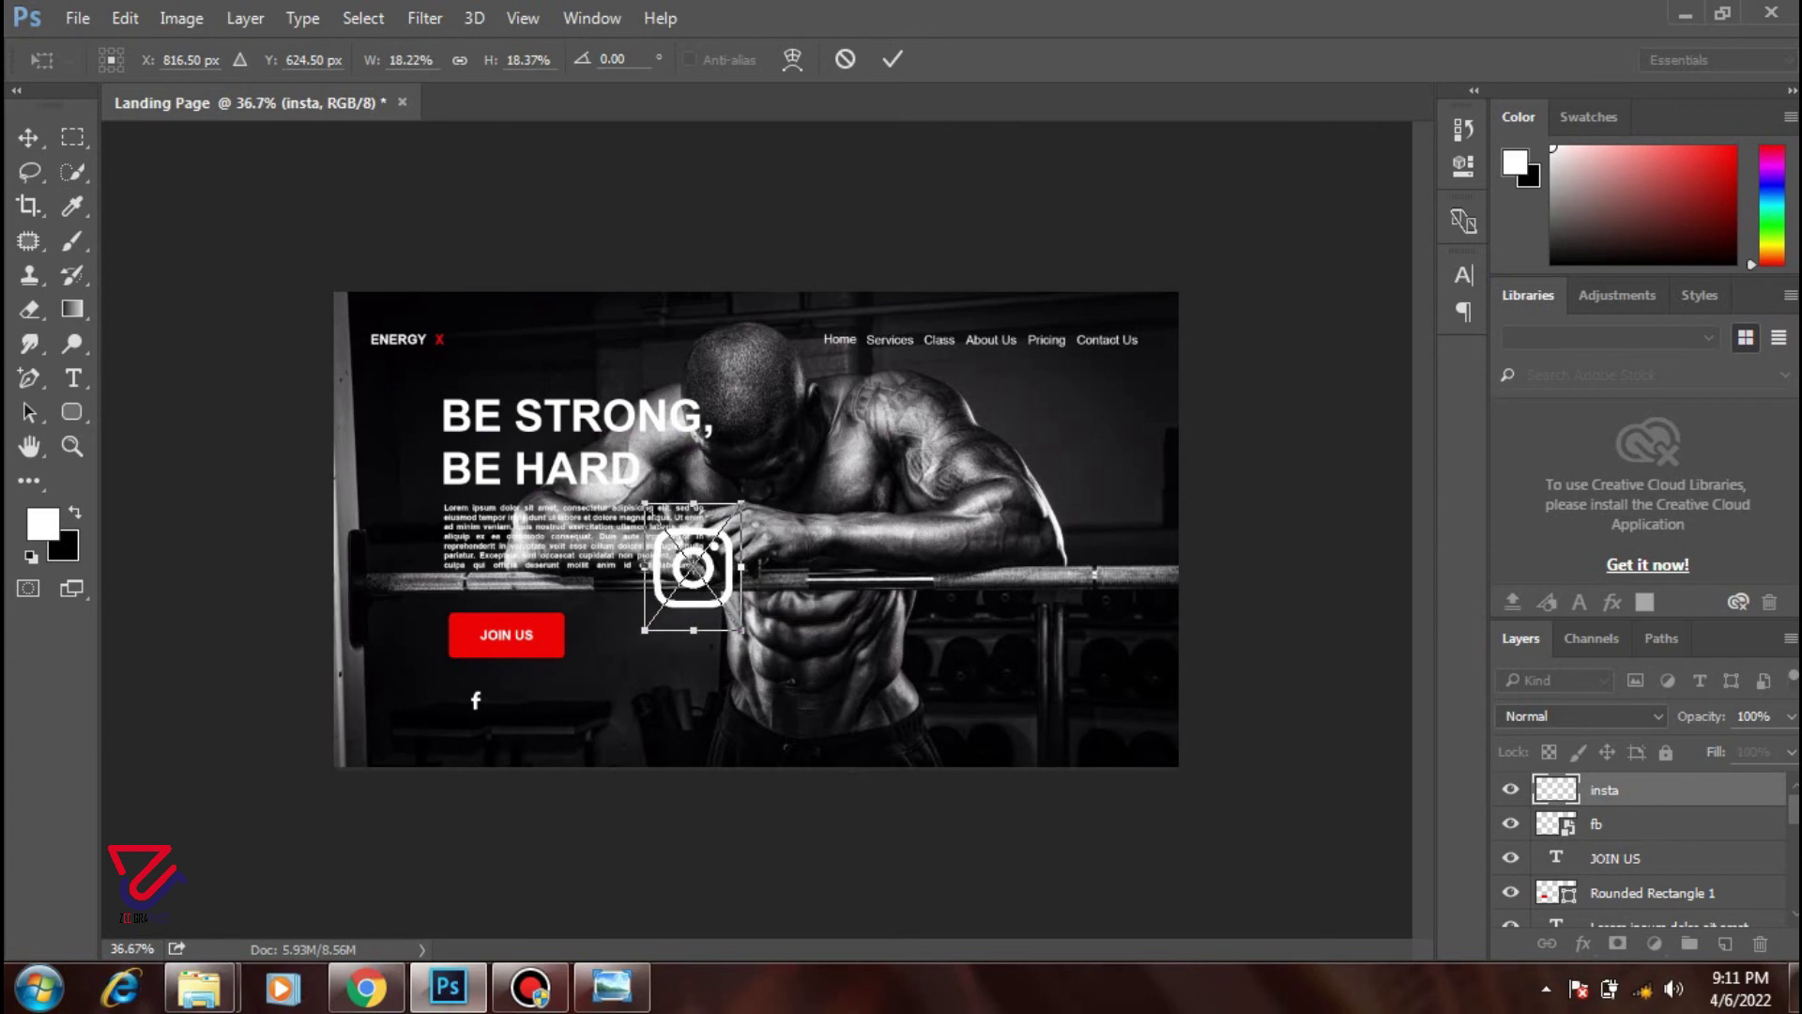
{"action": "scroll", "coordinate": [693, 568], "scroll_direction": "up", "scroll_amount": 5}
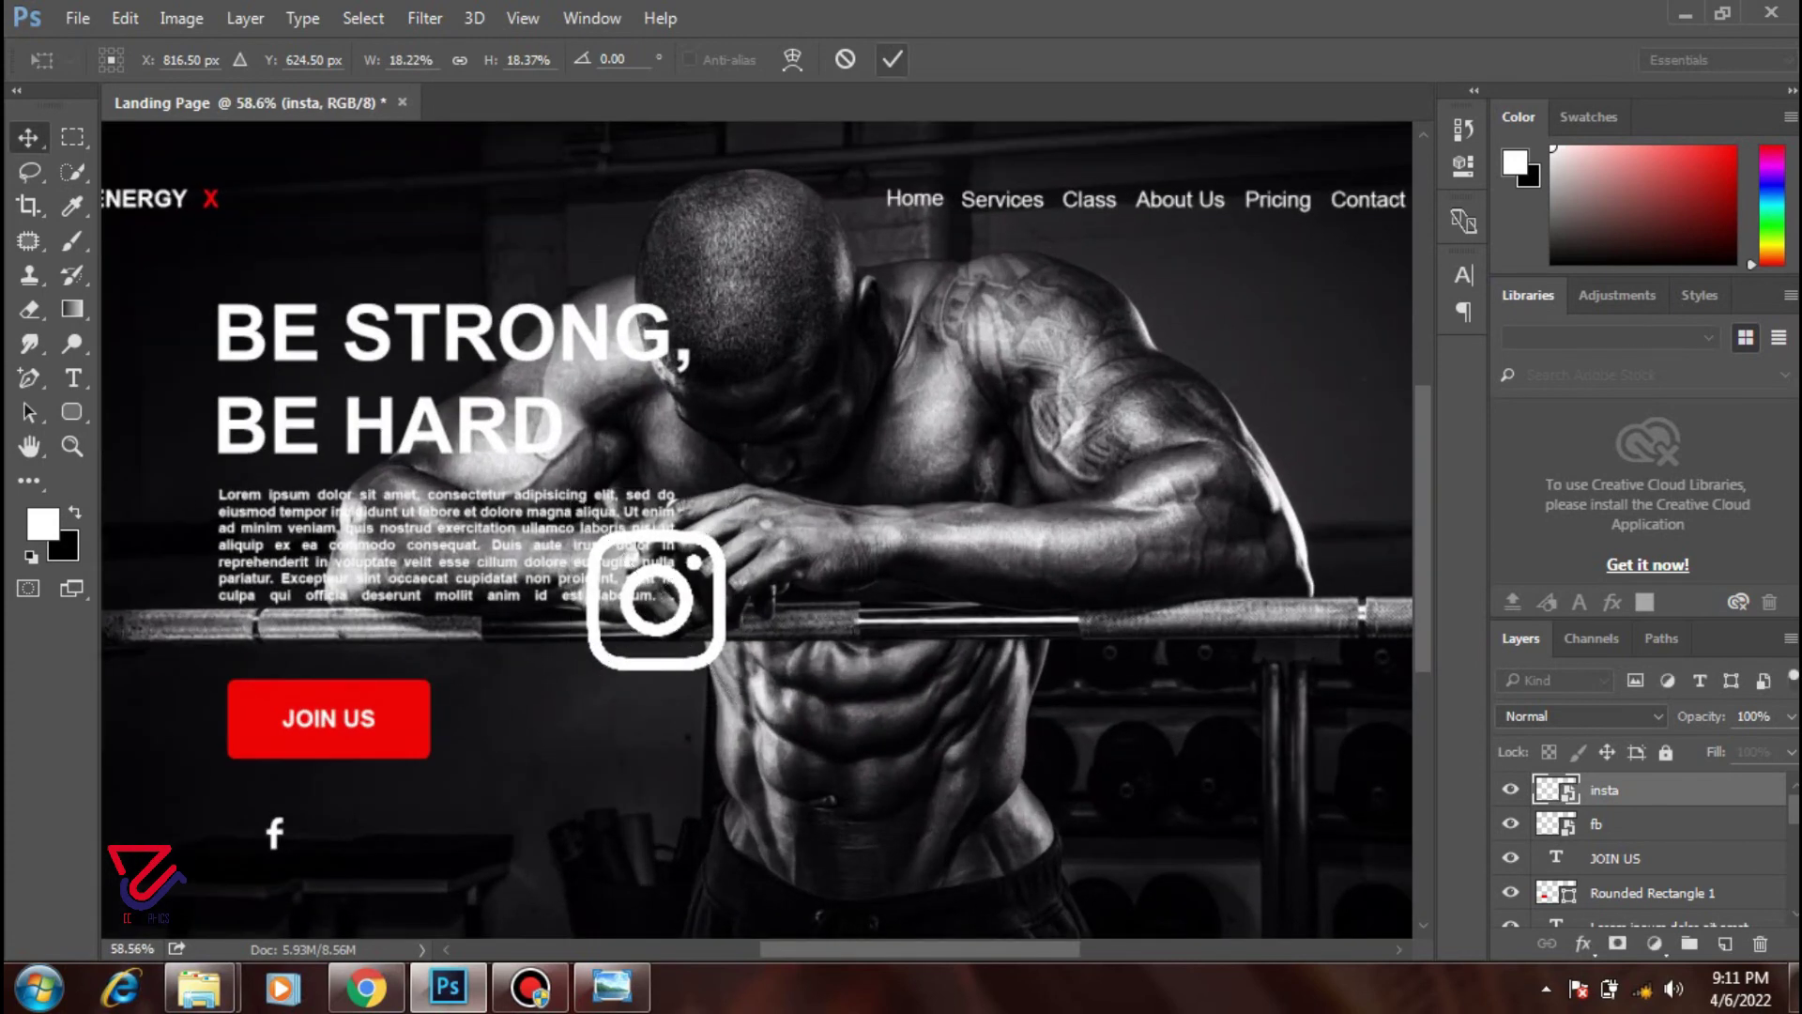
{"action": "left_click", "coordinate": [892, 59]}
- Move the Instagram icon beside the Facebook f and shrink it further to match
{"action": "left_click_drag", "start_coordinate": [657, 601], "coordinate": [375, 817]}
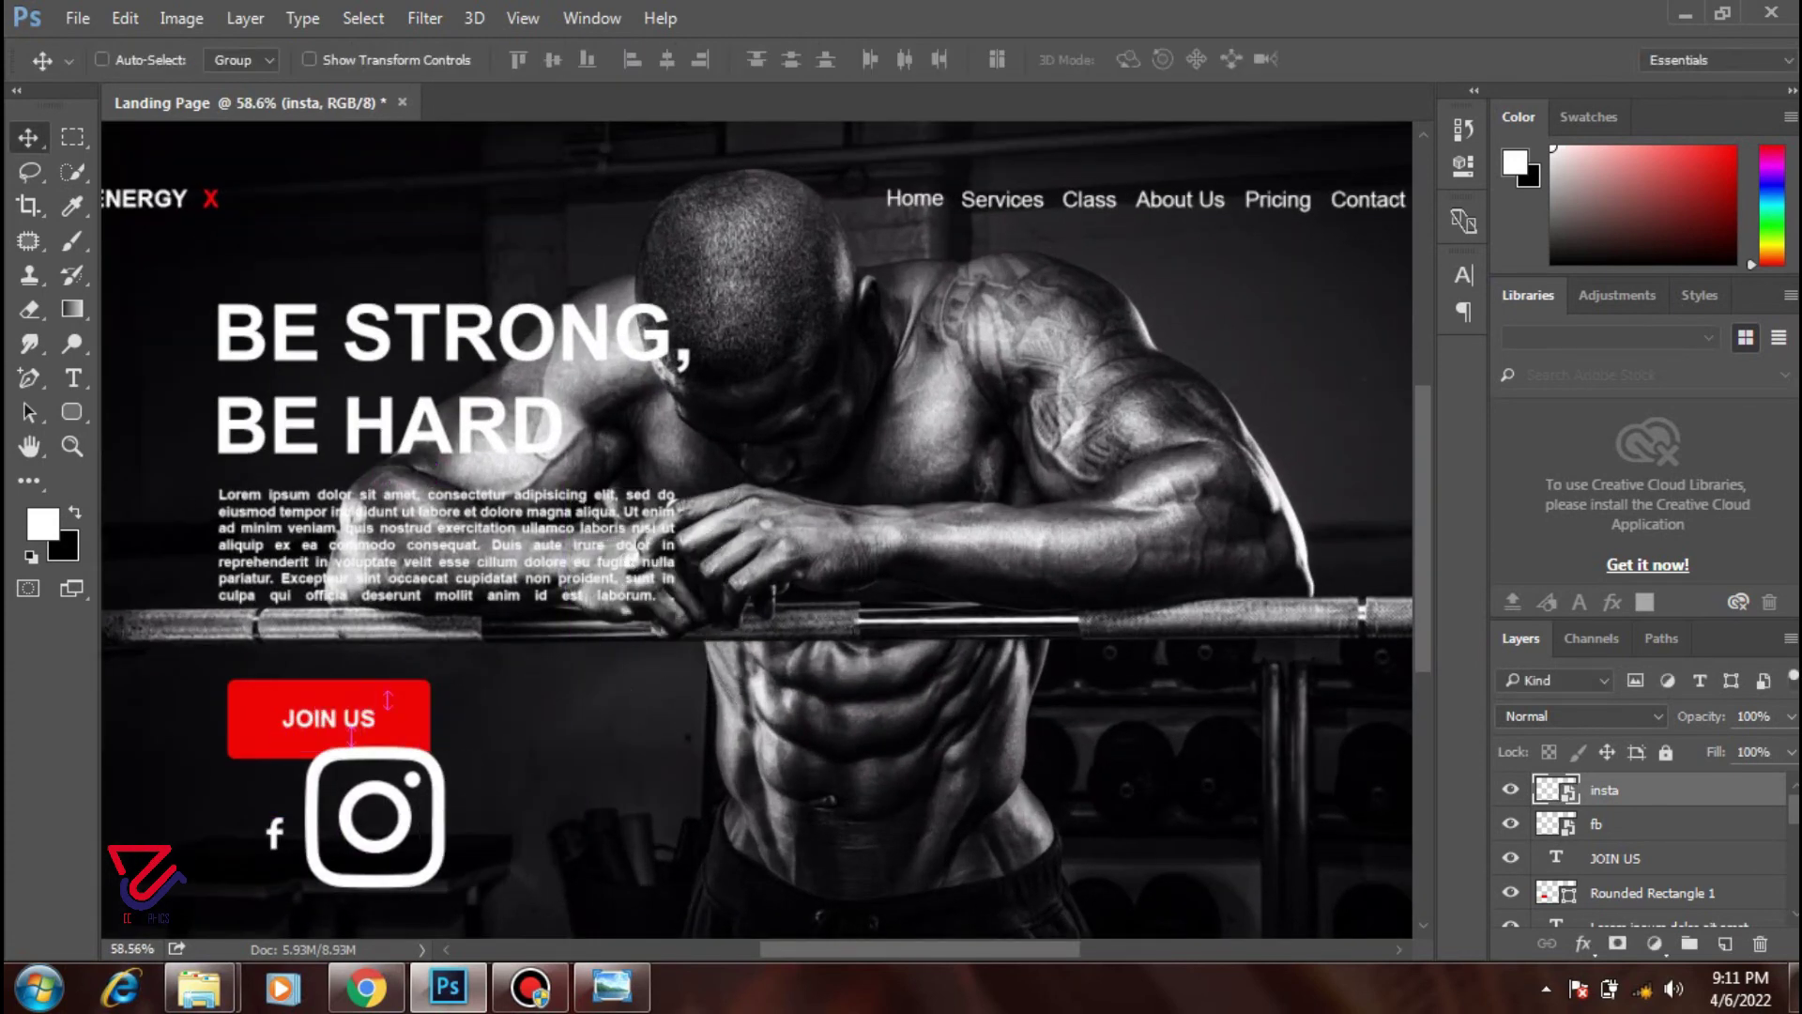
{"action": "key", "text": "ctrl+t"}
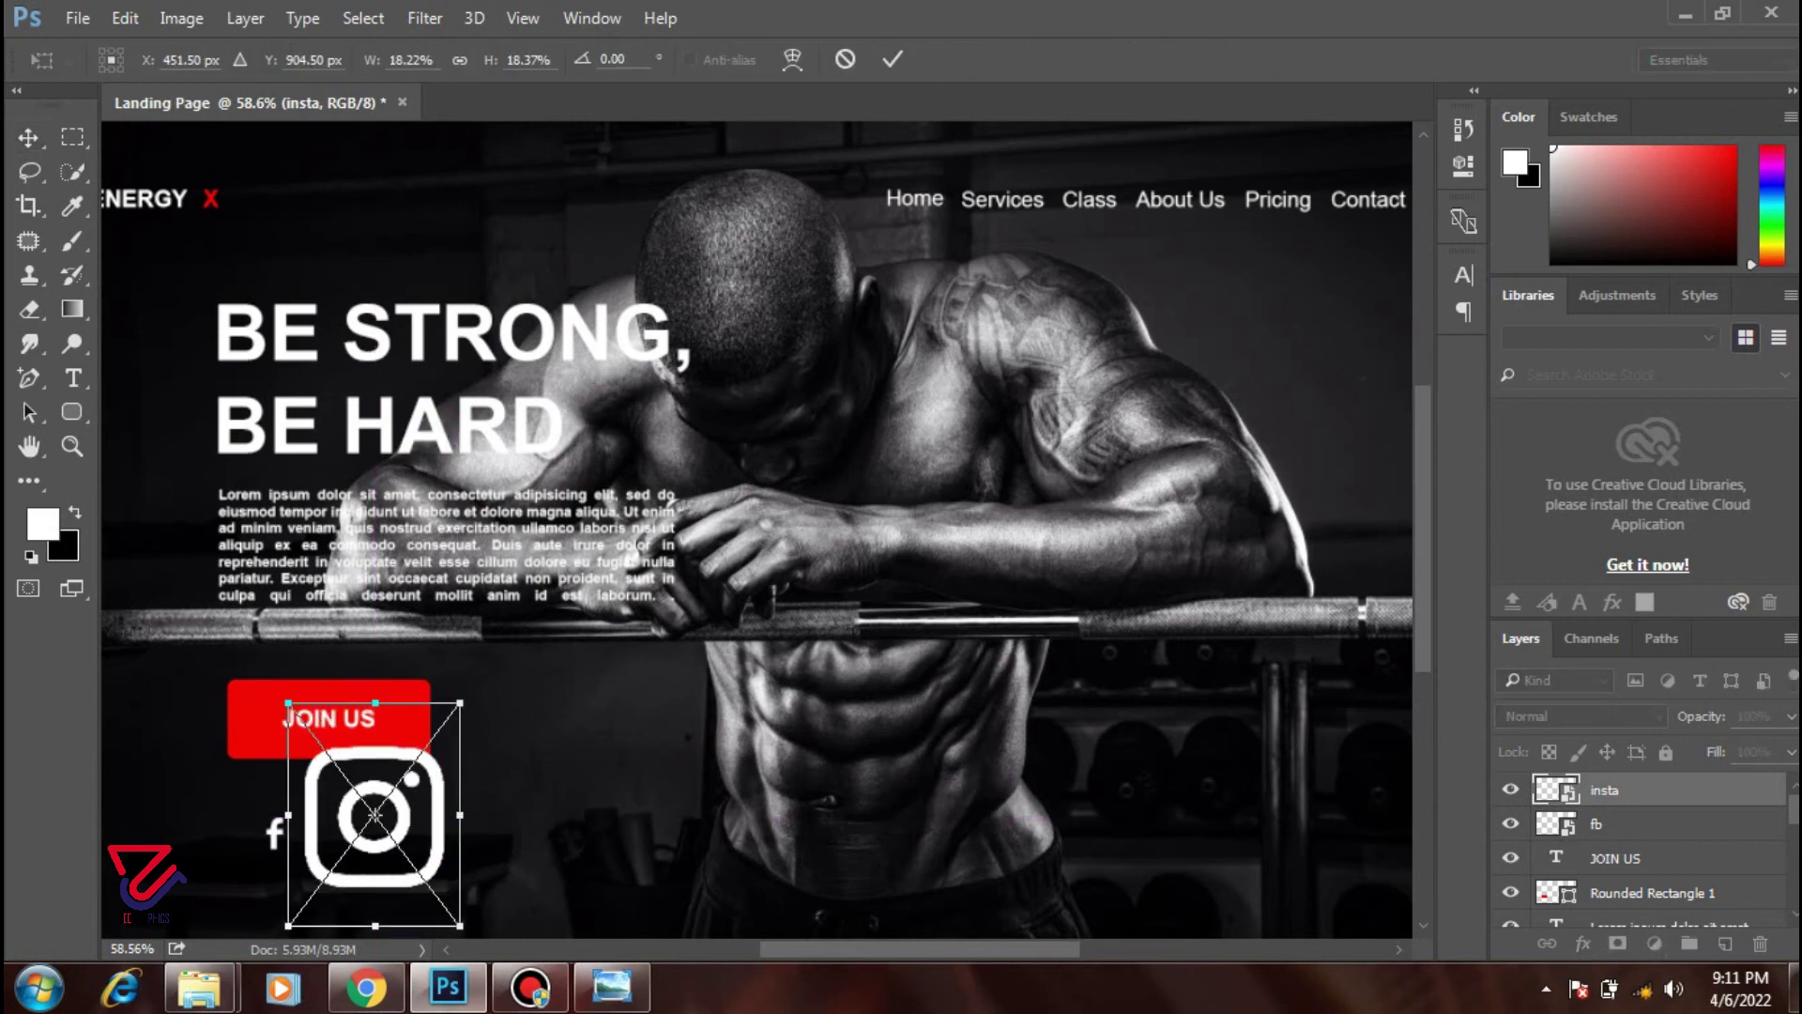
{"action": "left_click_drag", "start_coordinate": [460, 926], "coordinate": [403, 852]}
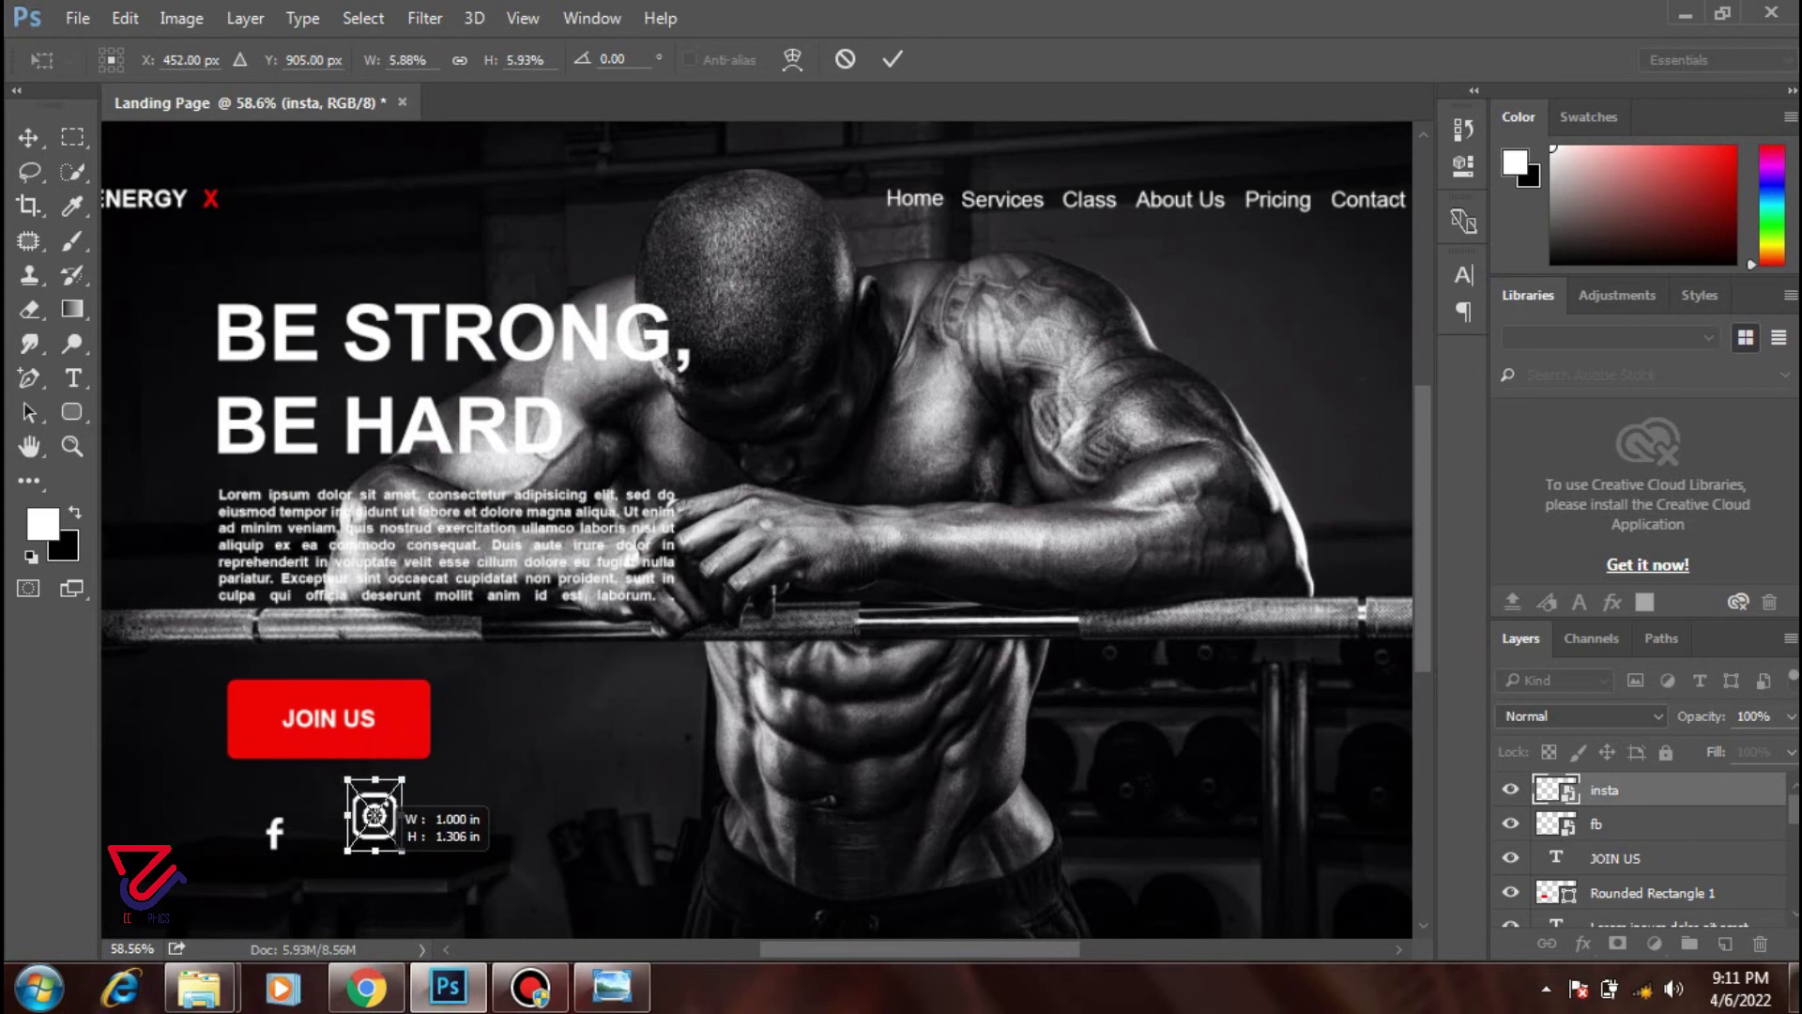
{"action": "scroll", "coordinate": [339, 869], "scroll_direction": "up", "scroll_amount": 5}
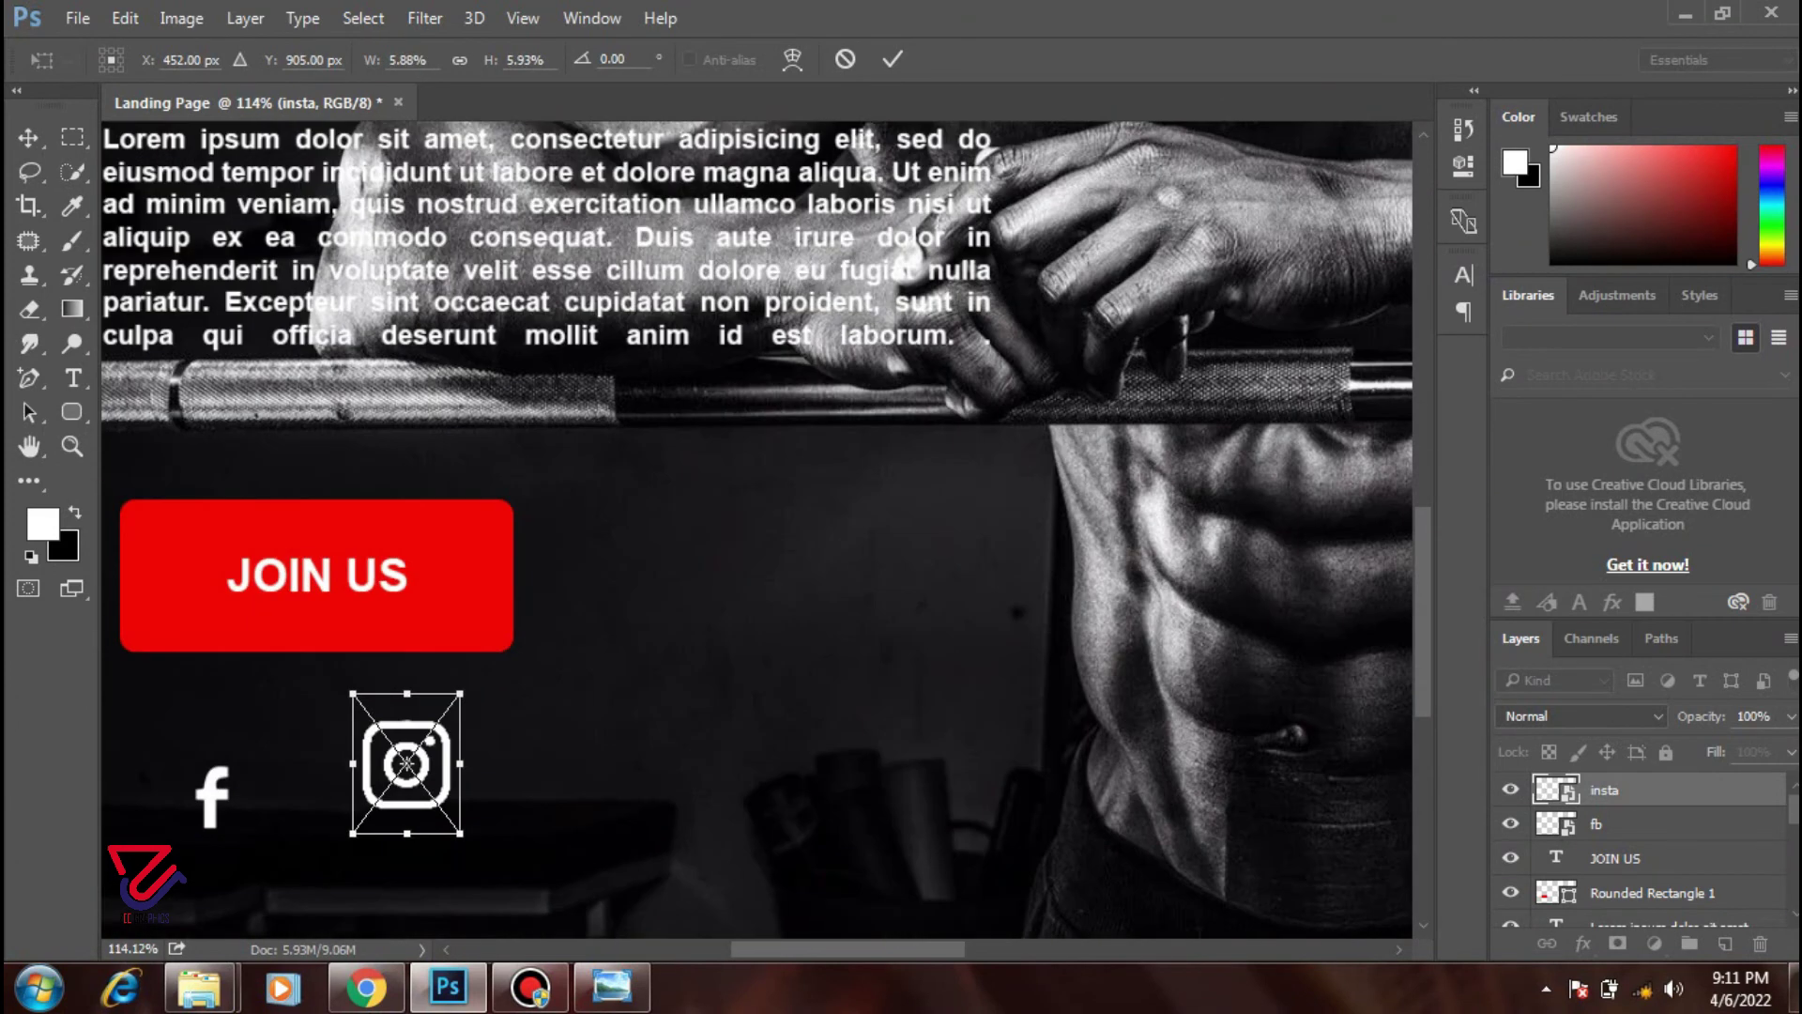
{"action": "scroll", "coordinate": [306, 708], "scroll_direction": "up", "scroll_amount": 1}
{"action": "scroll", "coordinate": [306, 708], "scroll_direction": "up", "scroll_amount": 2}
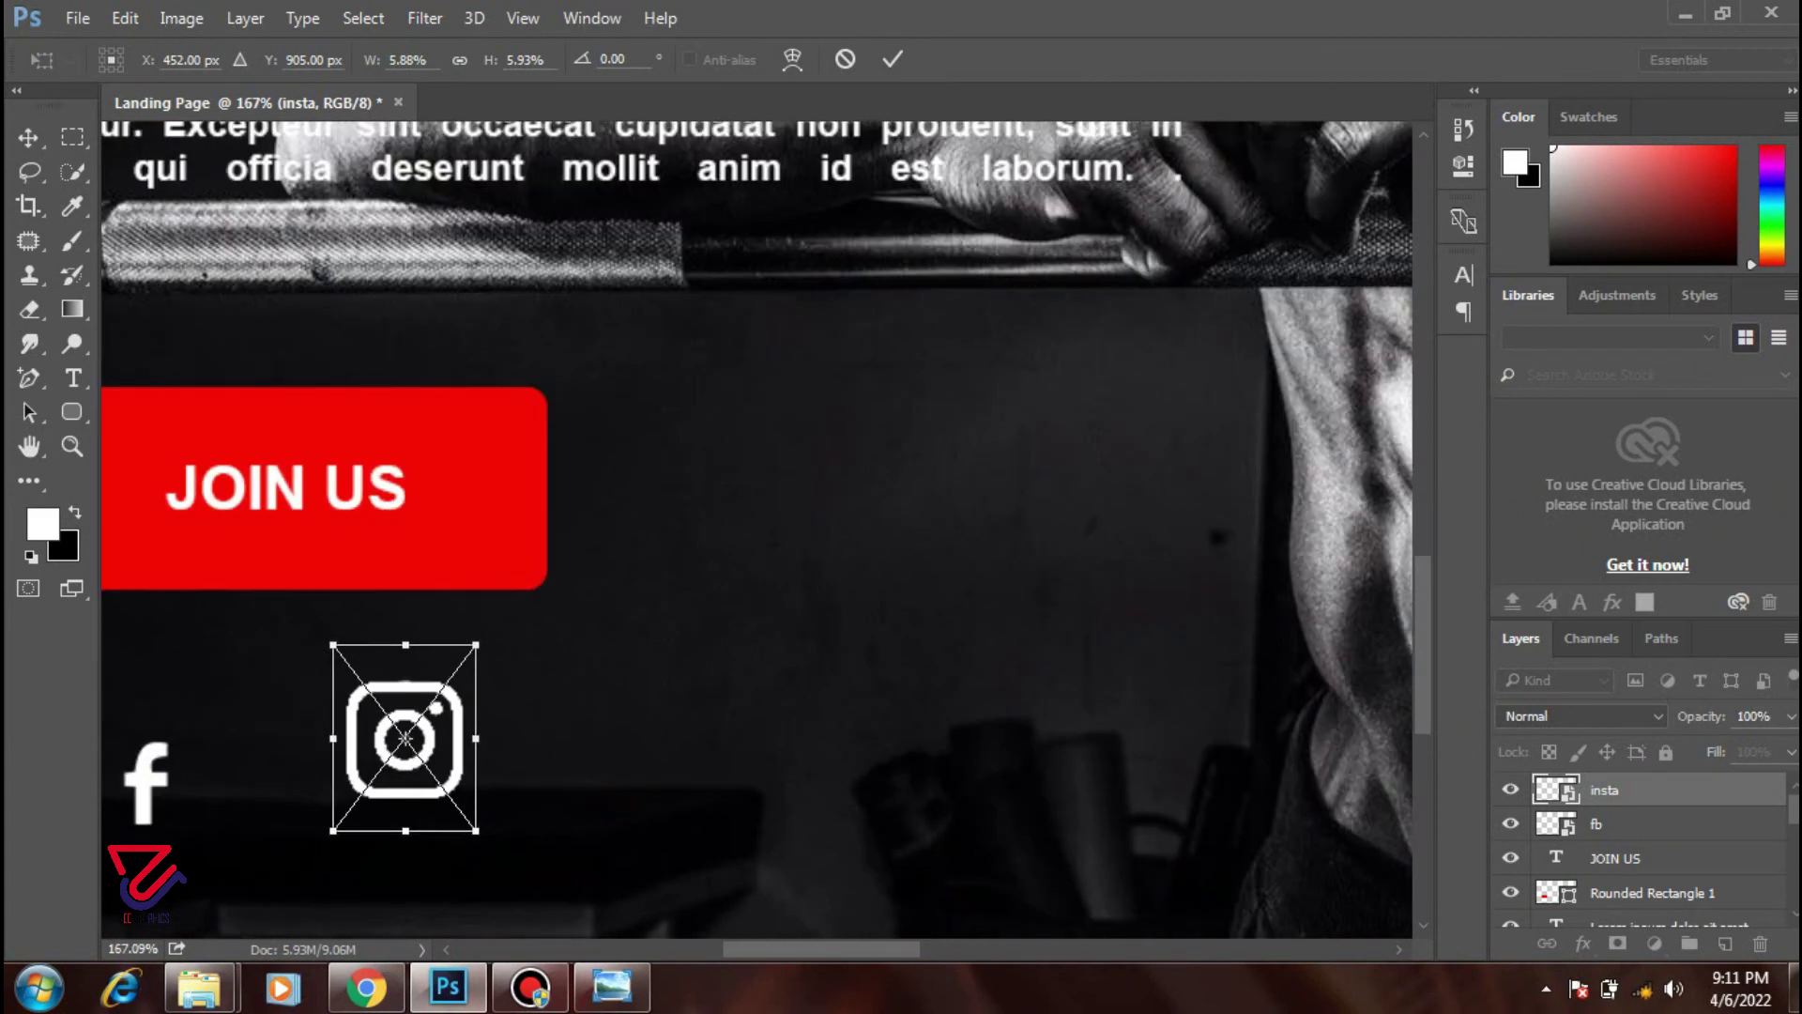
{"action": "scroll", "coordinate": [306, 708], "scroll_direction": "up", "scroll_amount": 2}
{"action": "mouse_move", "coordinate": [488, 832]}
{"action": "left_mouse_down"}
{"action": "mouse_move", "coordinate": [791, 834]}
{"action": "mouse_move", "coordinate": [767, 802]}
{"action": "left_mouse_up"}
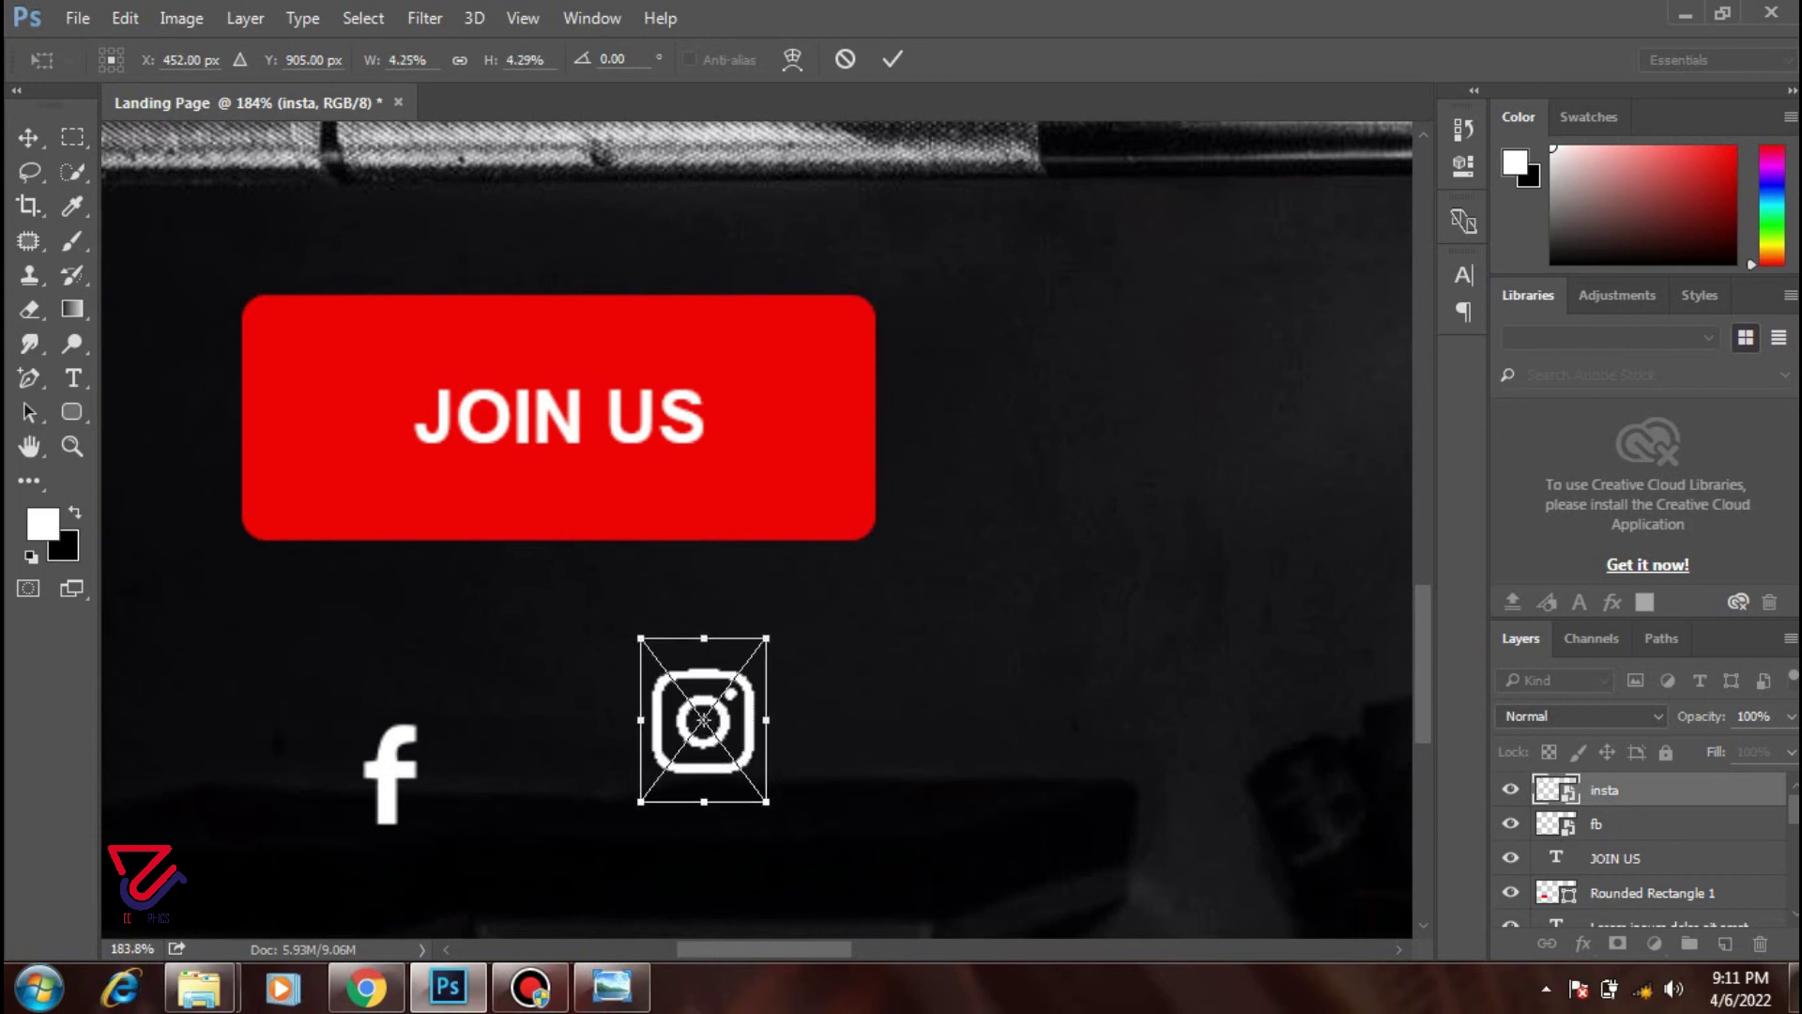
{"action": "mouse_move", "coordinate": [704, 720]}
{"action": "left_mouse_down"}
{"action": "mouse_move", "coordinate": [523, 788]}
{"action": "mouse_move", "coordinate": [533, 750]}
{"action": "mouse_move", "coordinate": [579, 759]}
{"action": "mouse_move", "coordinate": [531, 761]}
{"action": "left_mouse_up"}
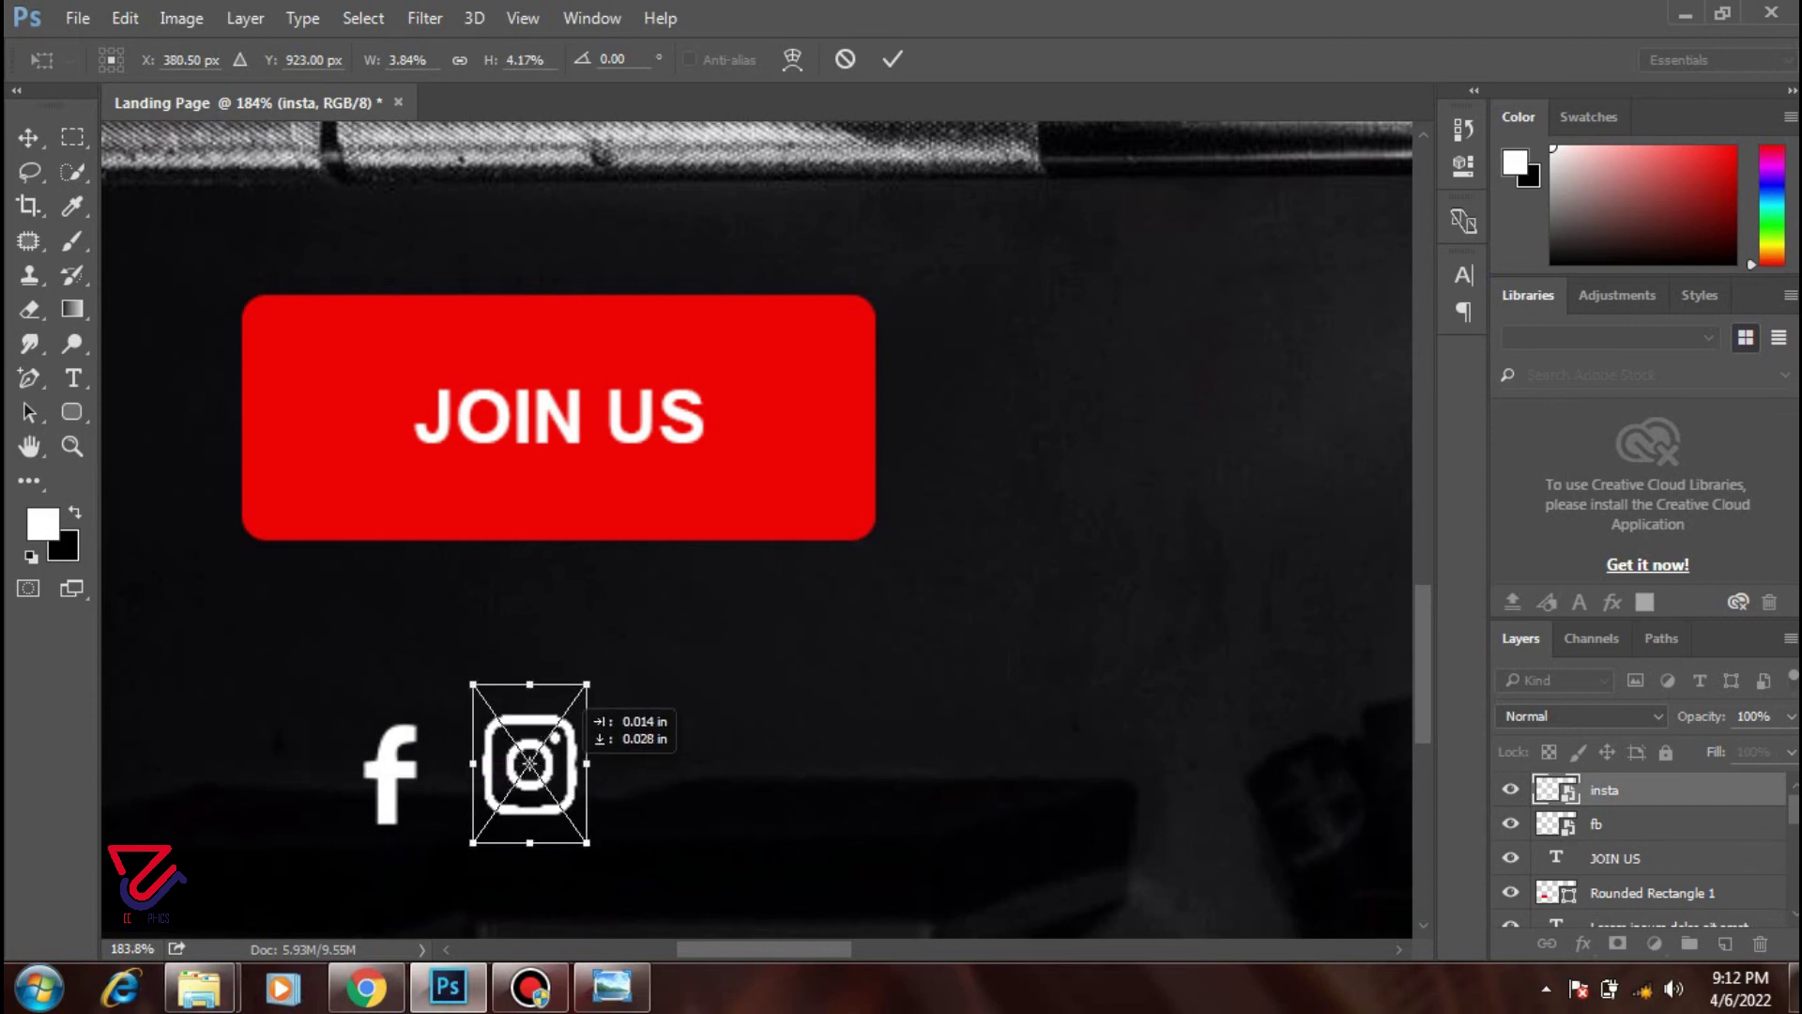
{"action": "left_click", "coordinate": [892, 59]}
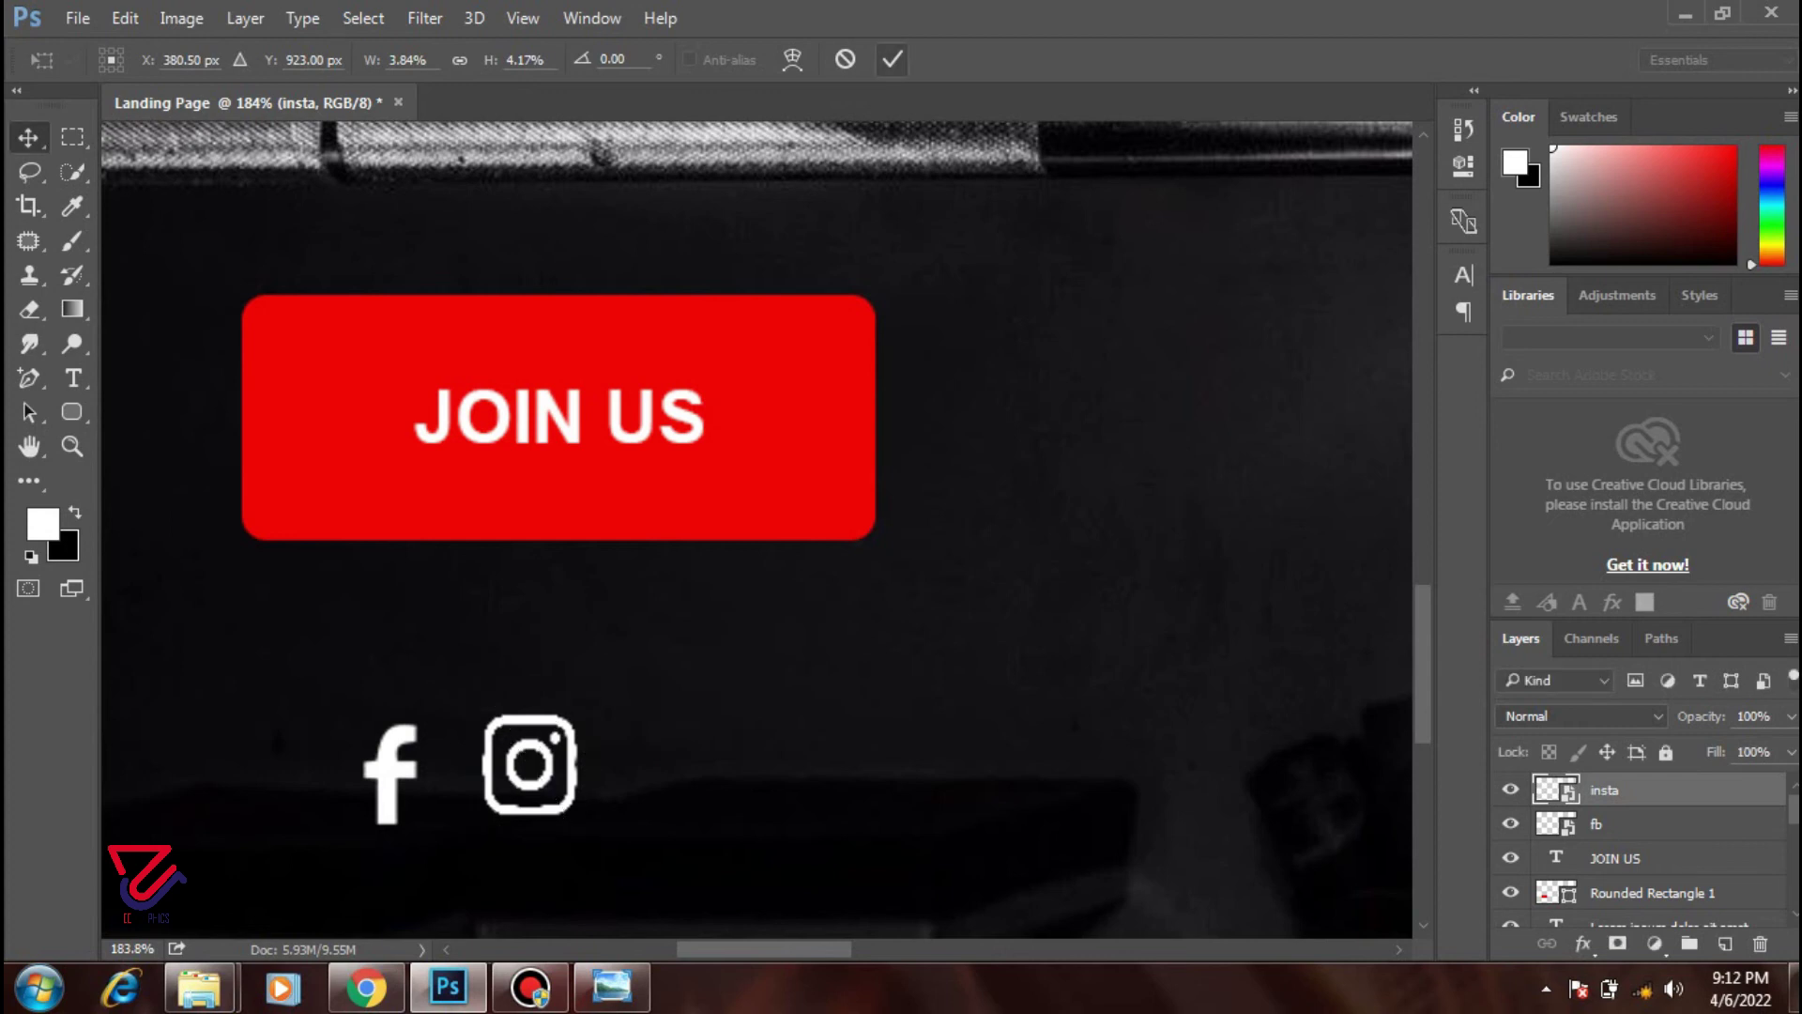
- Nudge the Instagram icon closer to the Facebook f
{"action": "scroll", "coordinate": [1026, 525], "scroll_direction": "down", "scroll_amount": 3}
{"action": "scroll", "coordinate": [664, 752], "scroll_direction": "up", "scroll_amount": 3}
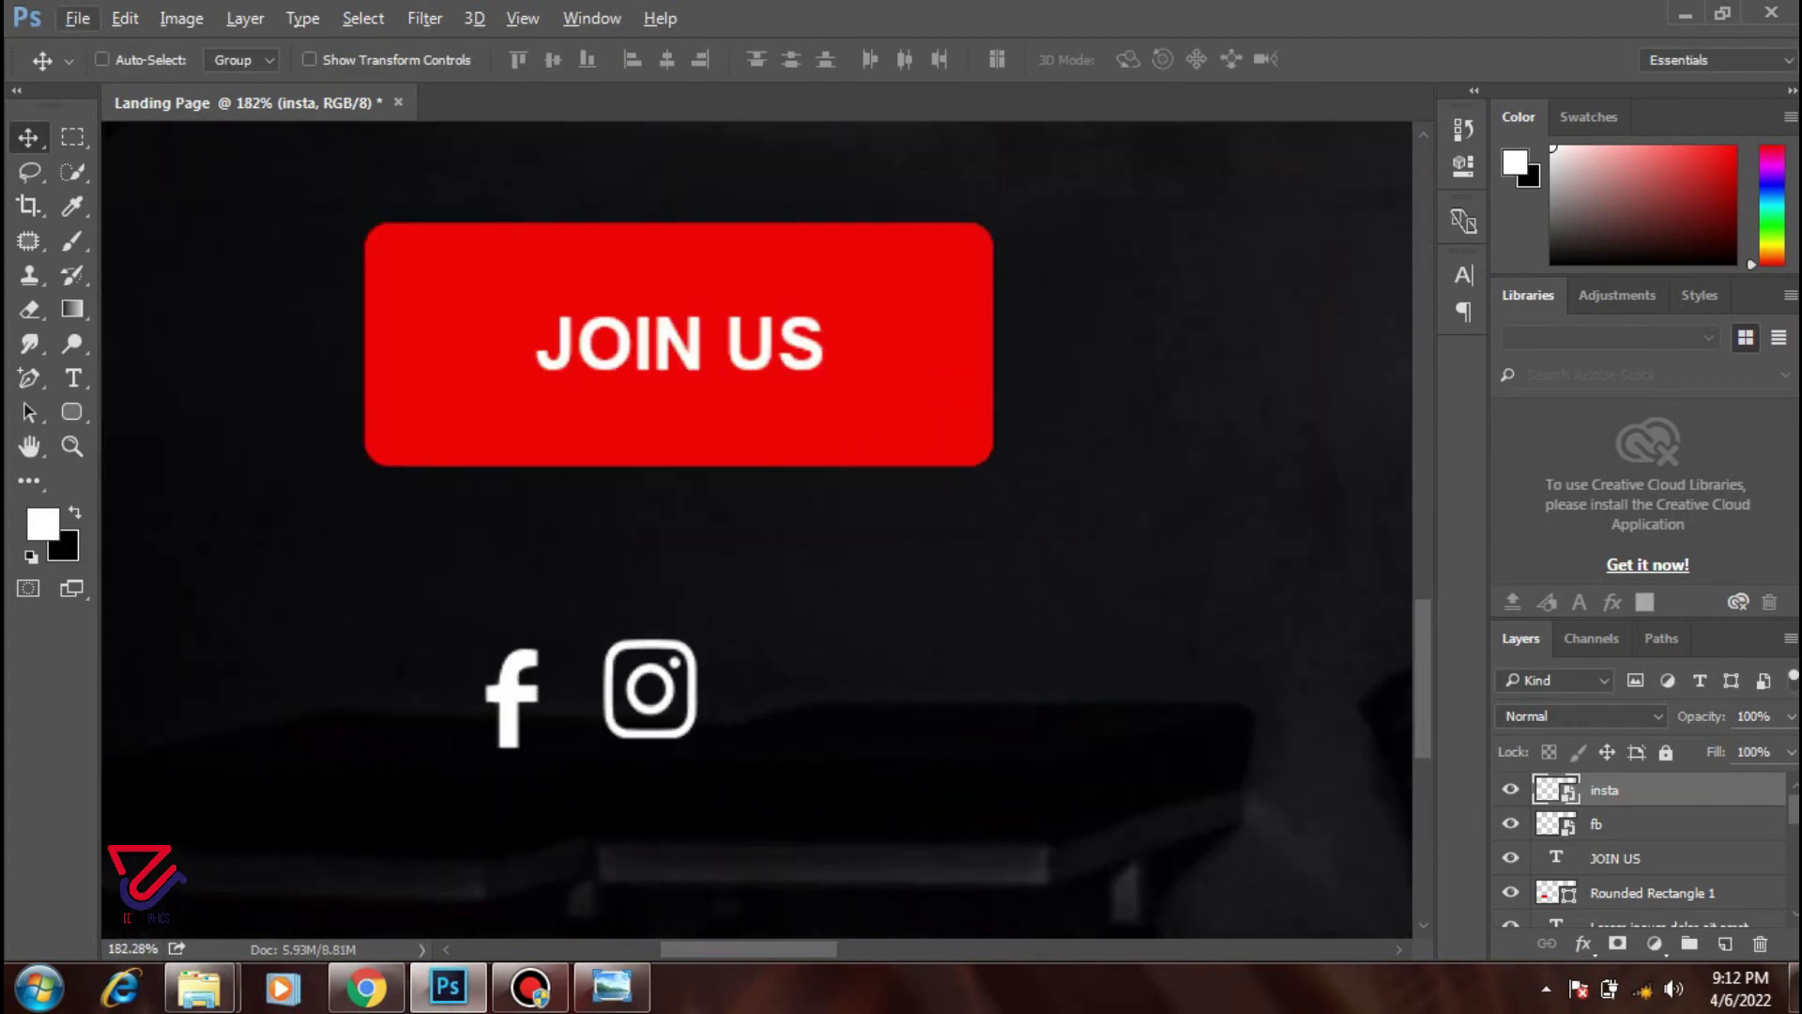
{"action": "left_click_drag", "start_coordinate": [668, 676], "coordinate": [652, 685]}
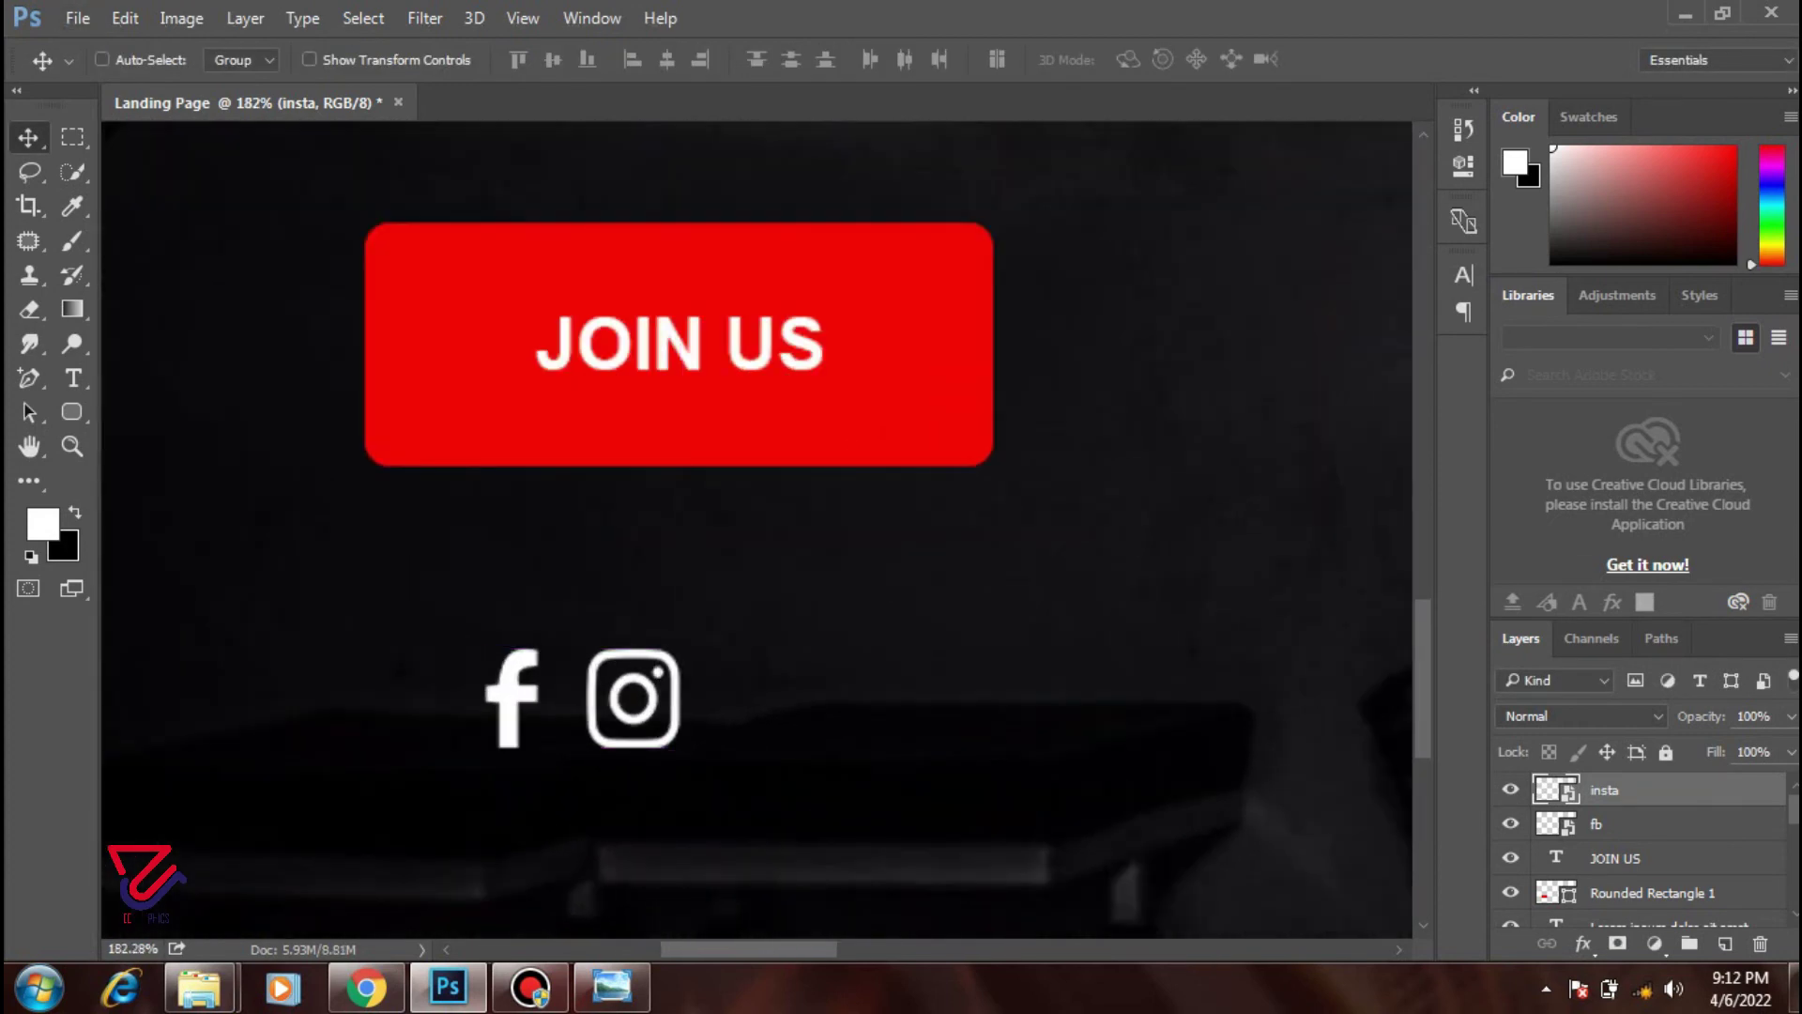
{"action": "scroll", "coordinate": [809, 744], "scroll_direction": "down", "scroll_amount": 2}
{"action": "scroll", "coordinate": [810, 744], "scroll_direction": "down", "scroll_amount": 1}
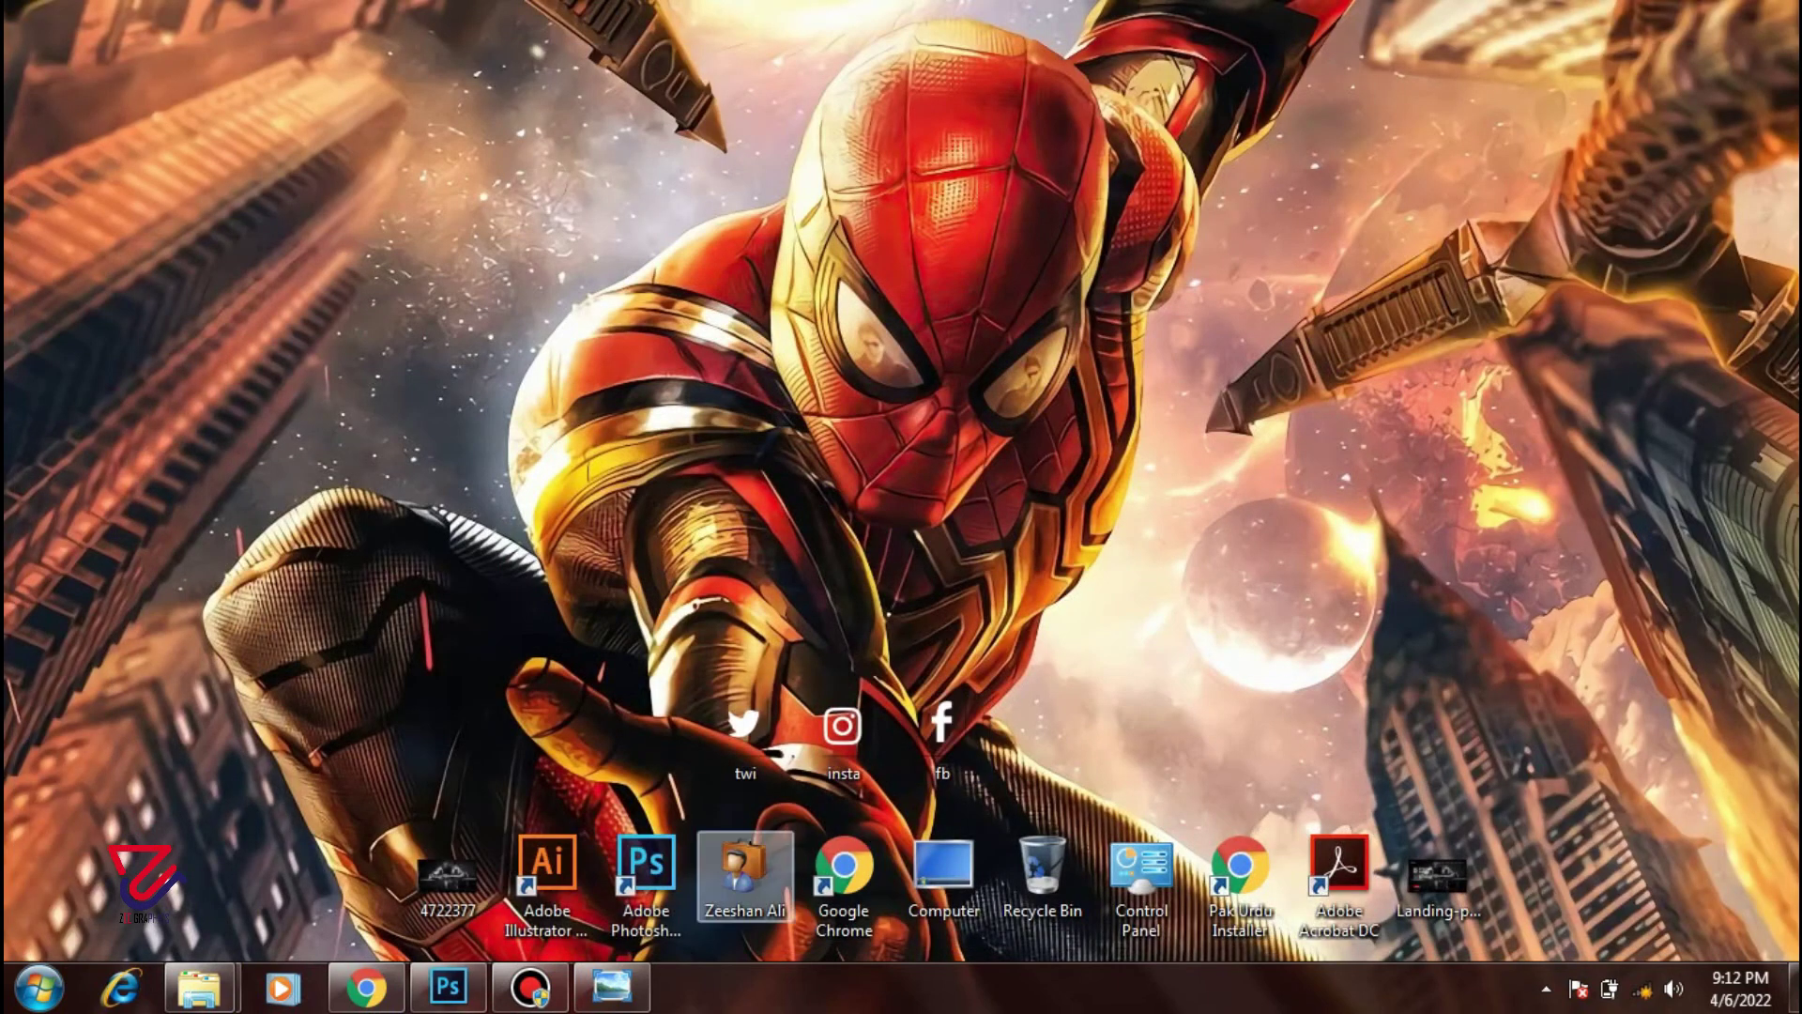
- Drag the twi image into the page and shrink the Twitter bird from a corner
{"action": "left_click_drag", "start_coordinate": [746, 737], "coordinate": [457, 981]}
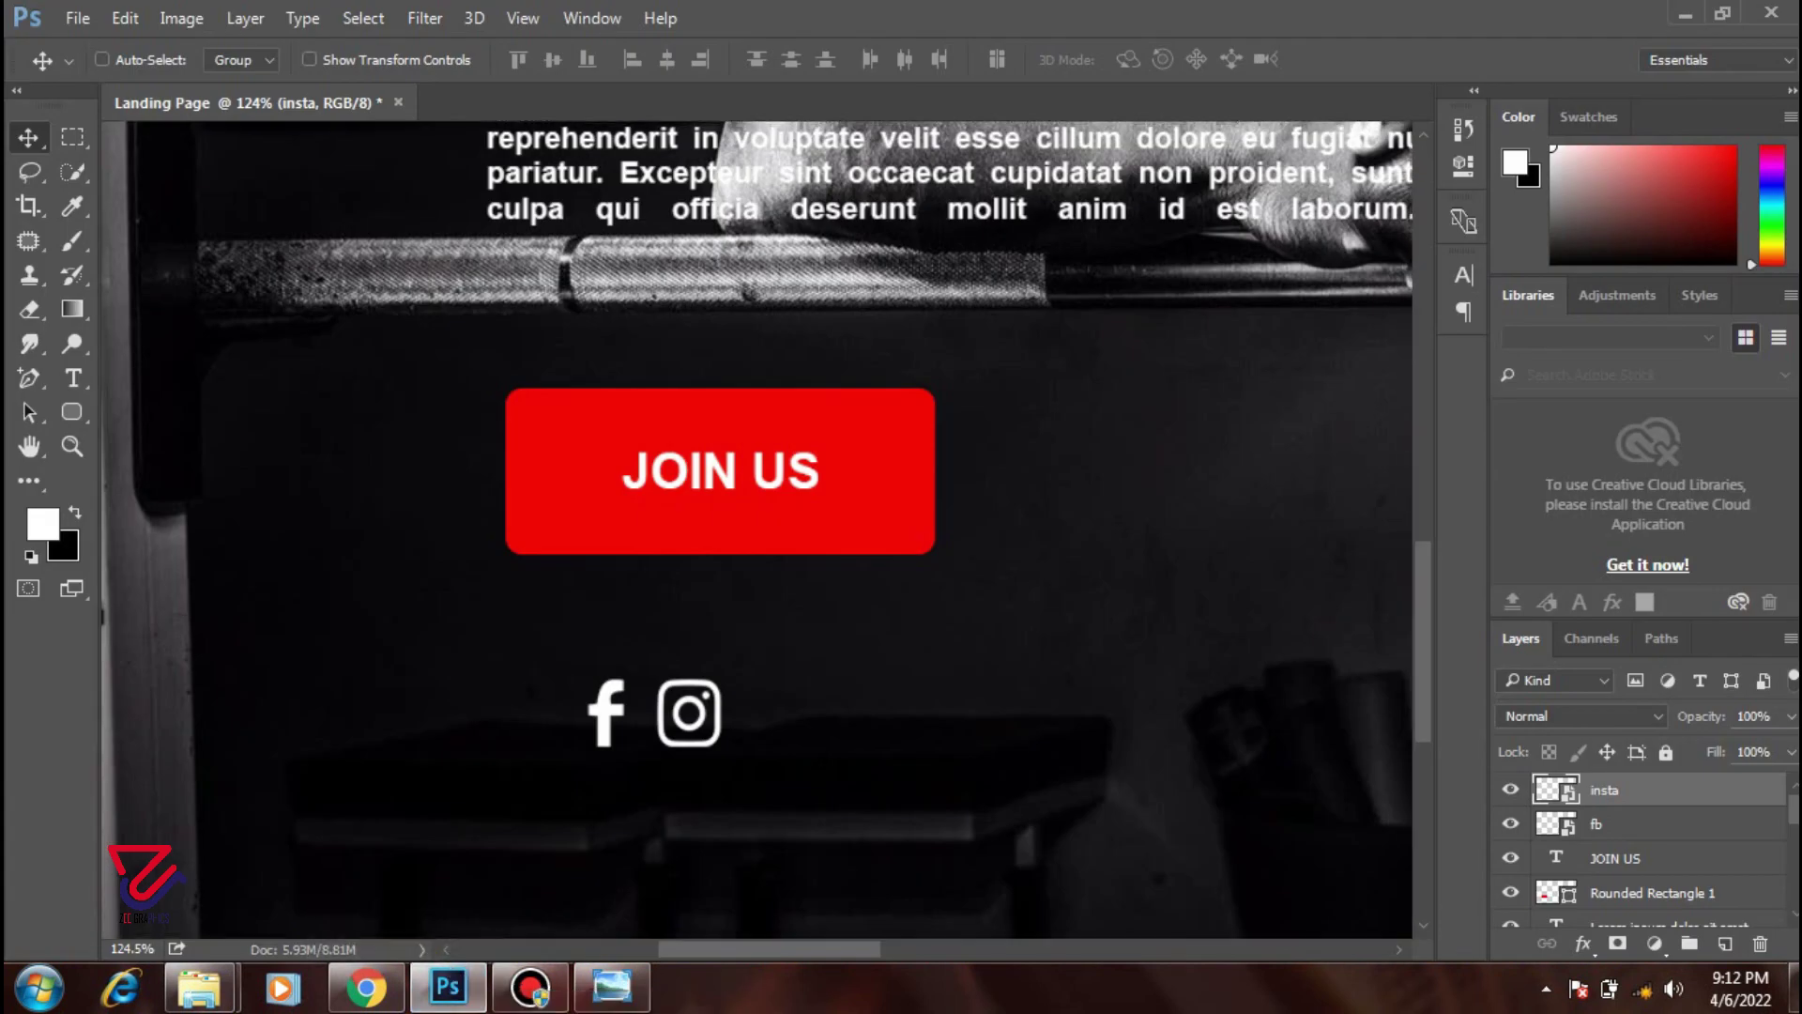
{"action": "left_click_drag", "start_coordinate": [458, 981], "coordinate": [759, 530]}
{"action": "key", "text": "ctrl+minus"}
{"action": "key", "text": "ctrl+minus"}
{"action": "key", "text": "ctrl+minus"}
{"action": "key", "text": "ctrl+minus"}
{"action": "key", "text": "ctrl+plus"}
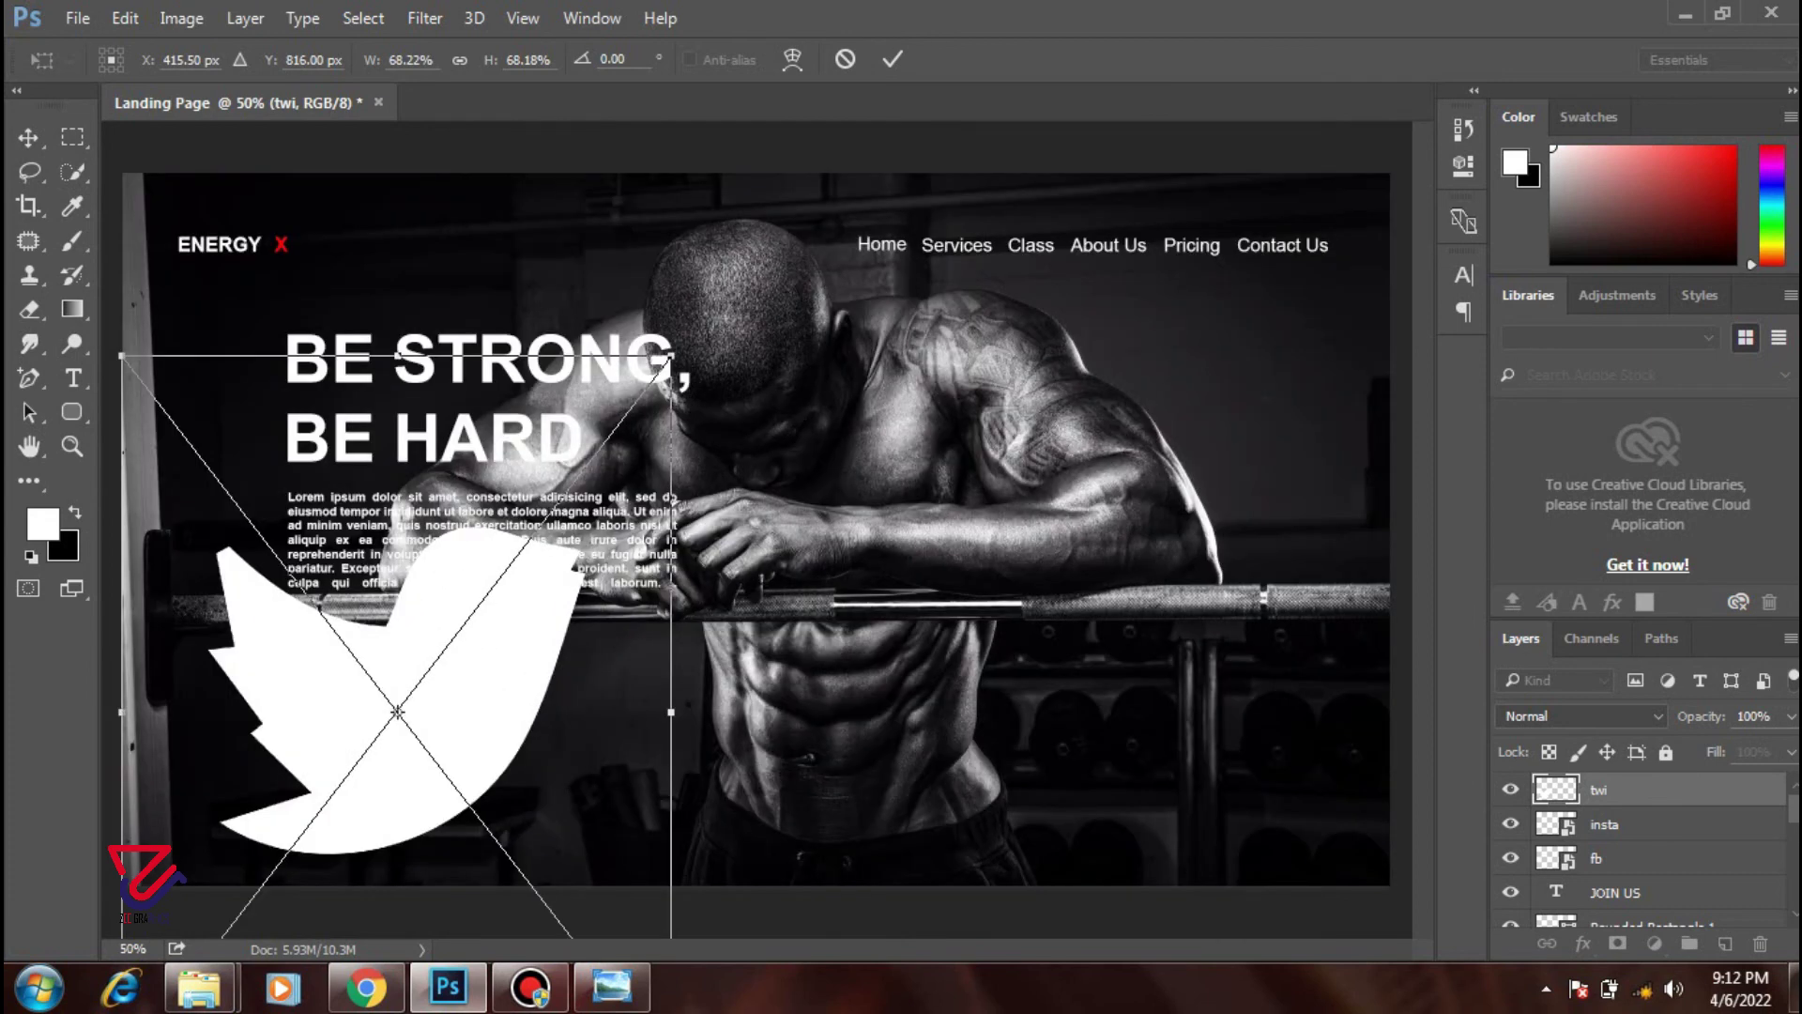
{"action": "scroll", "coordinate": [755, 554], "scroll_direction": "down", "scroll_amount": 1}
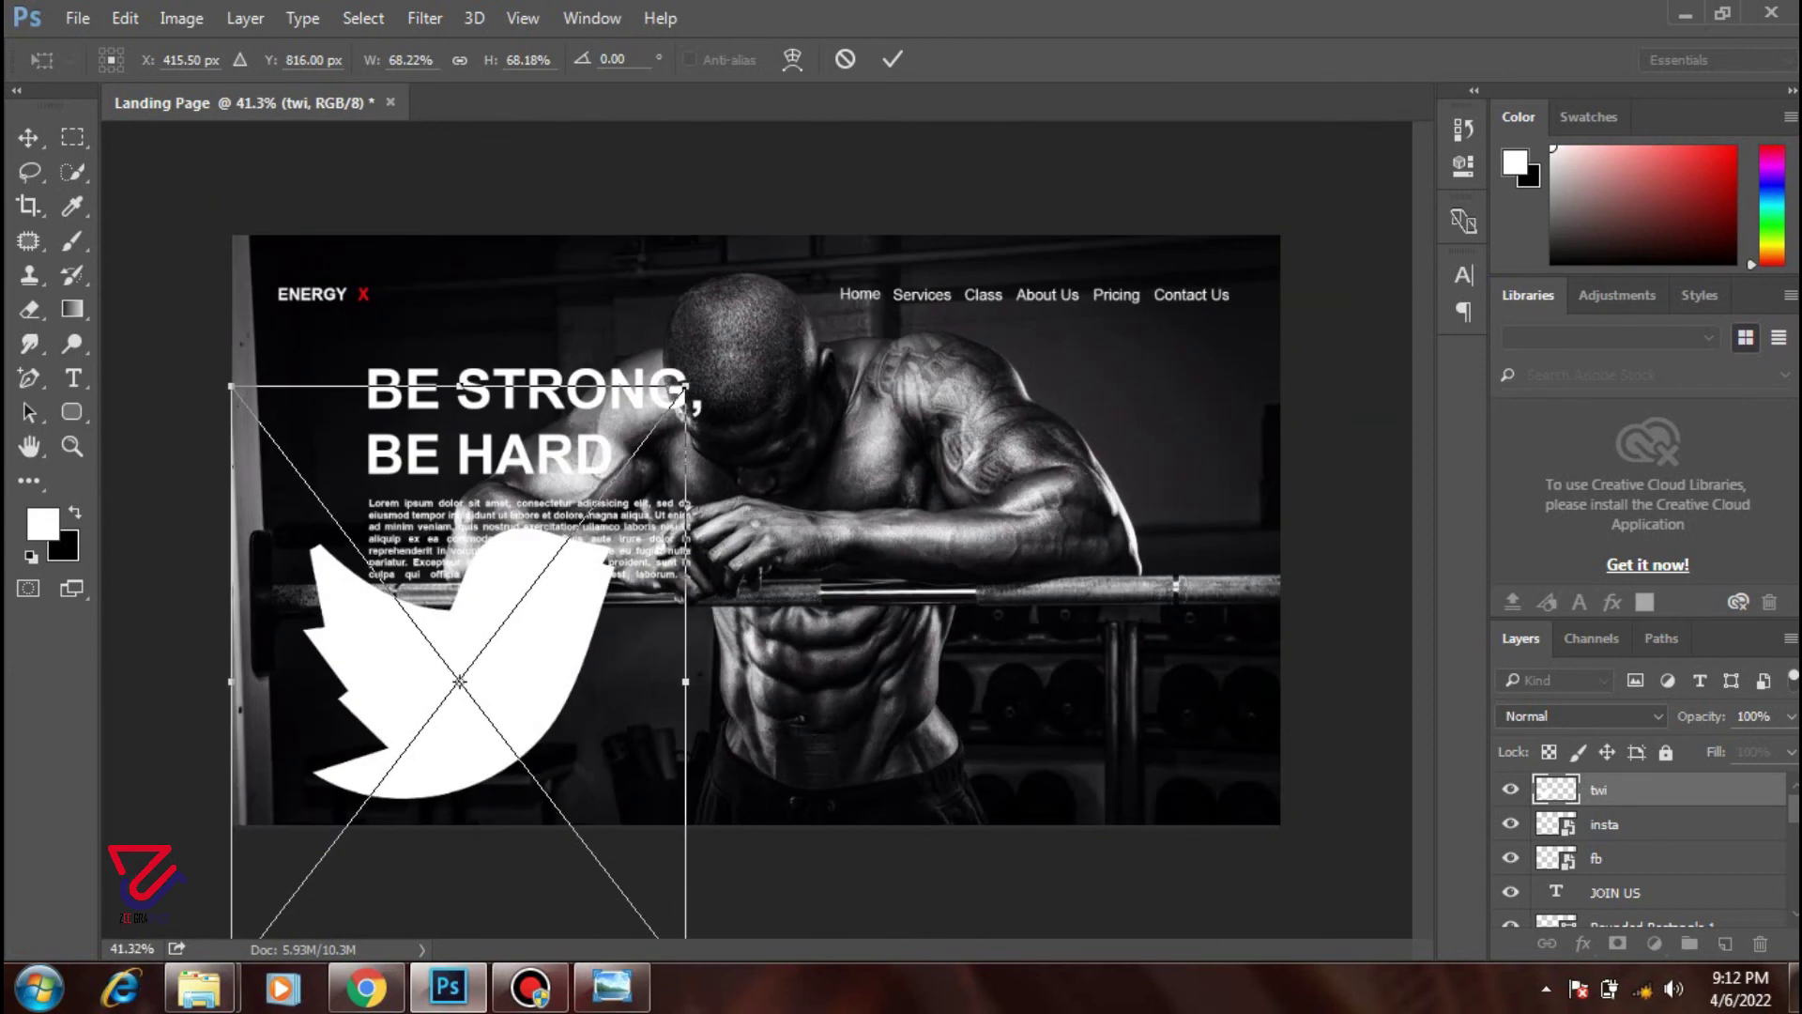
{"action": "left_click_drag", "start_coordinate": [231, 386], "coordinate": [364, 566]}
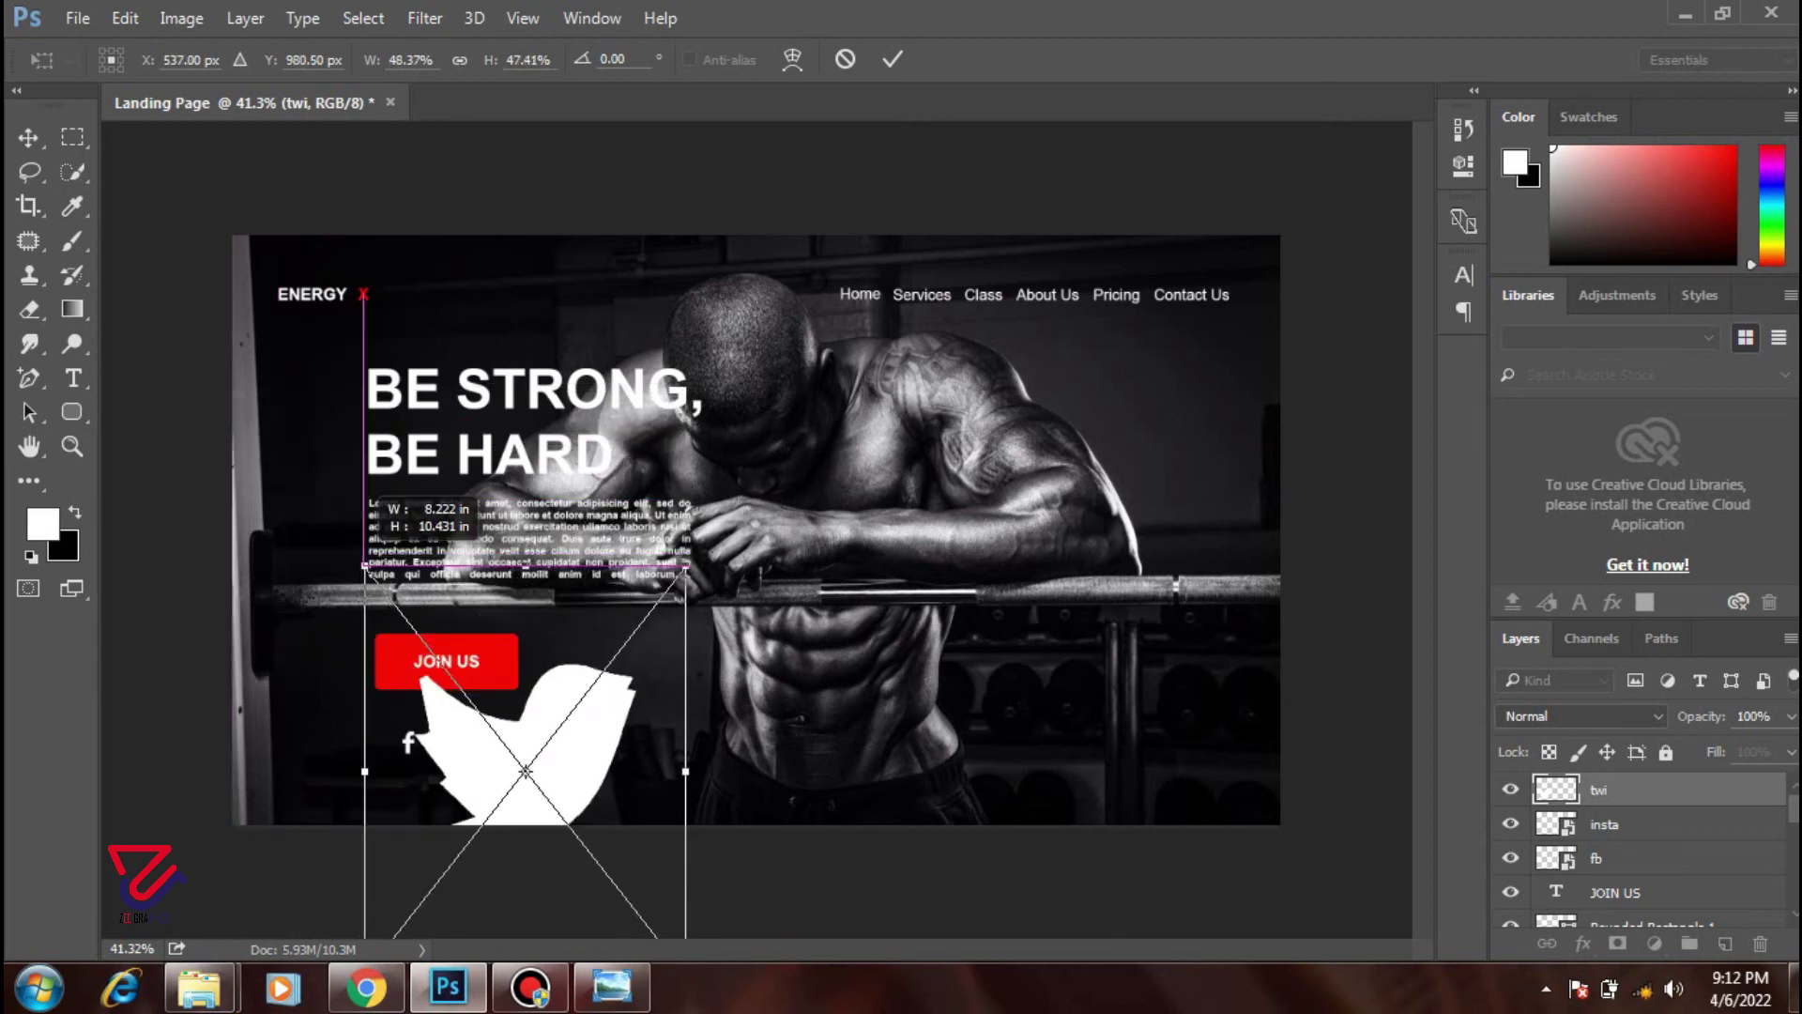
{"action": "key", "text": "ctrl+z"}
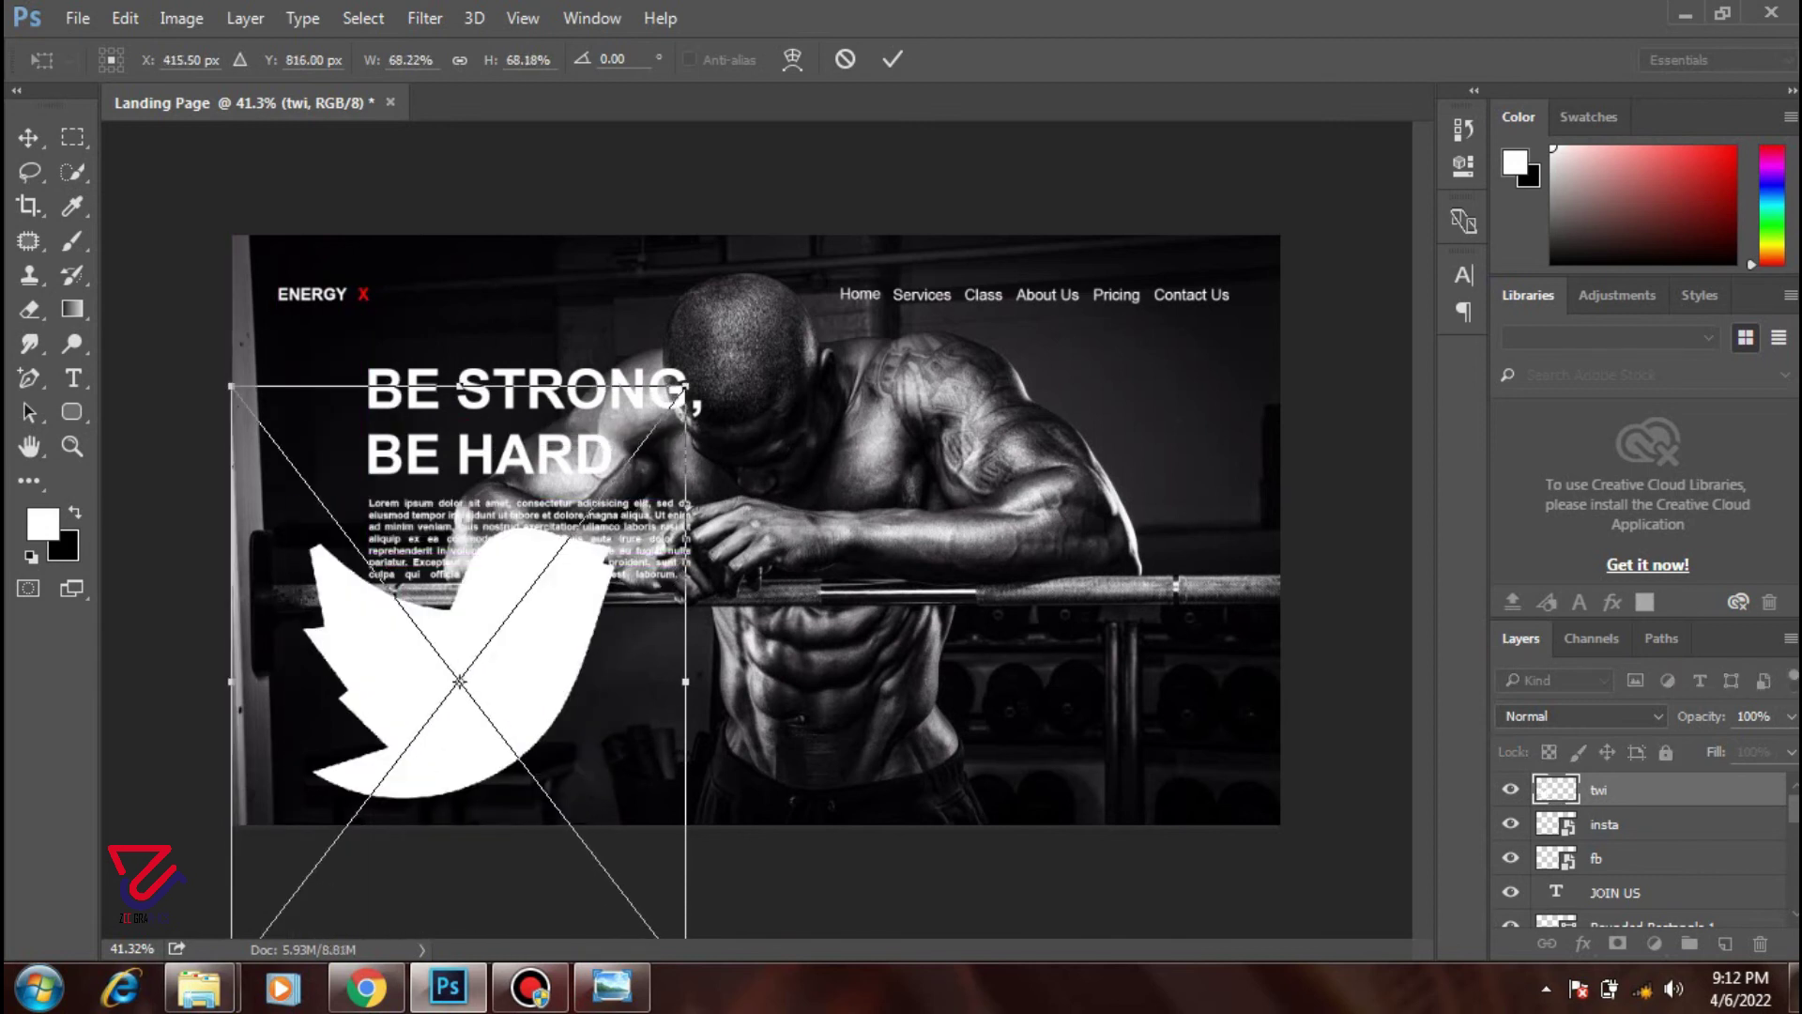
{"action": "left_click_drag", "start_coordinate": [231, 386], "coordinate": [372, 578]}
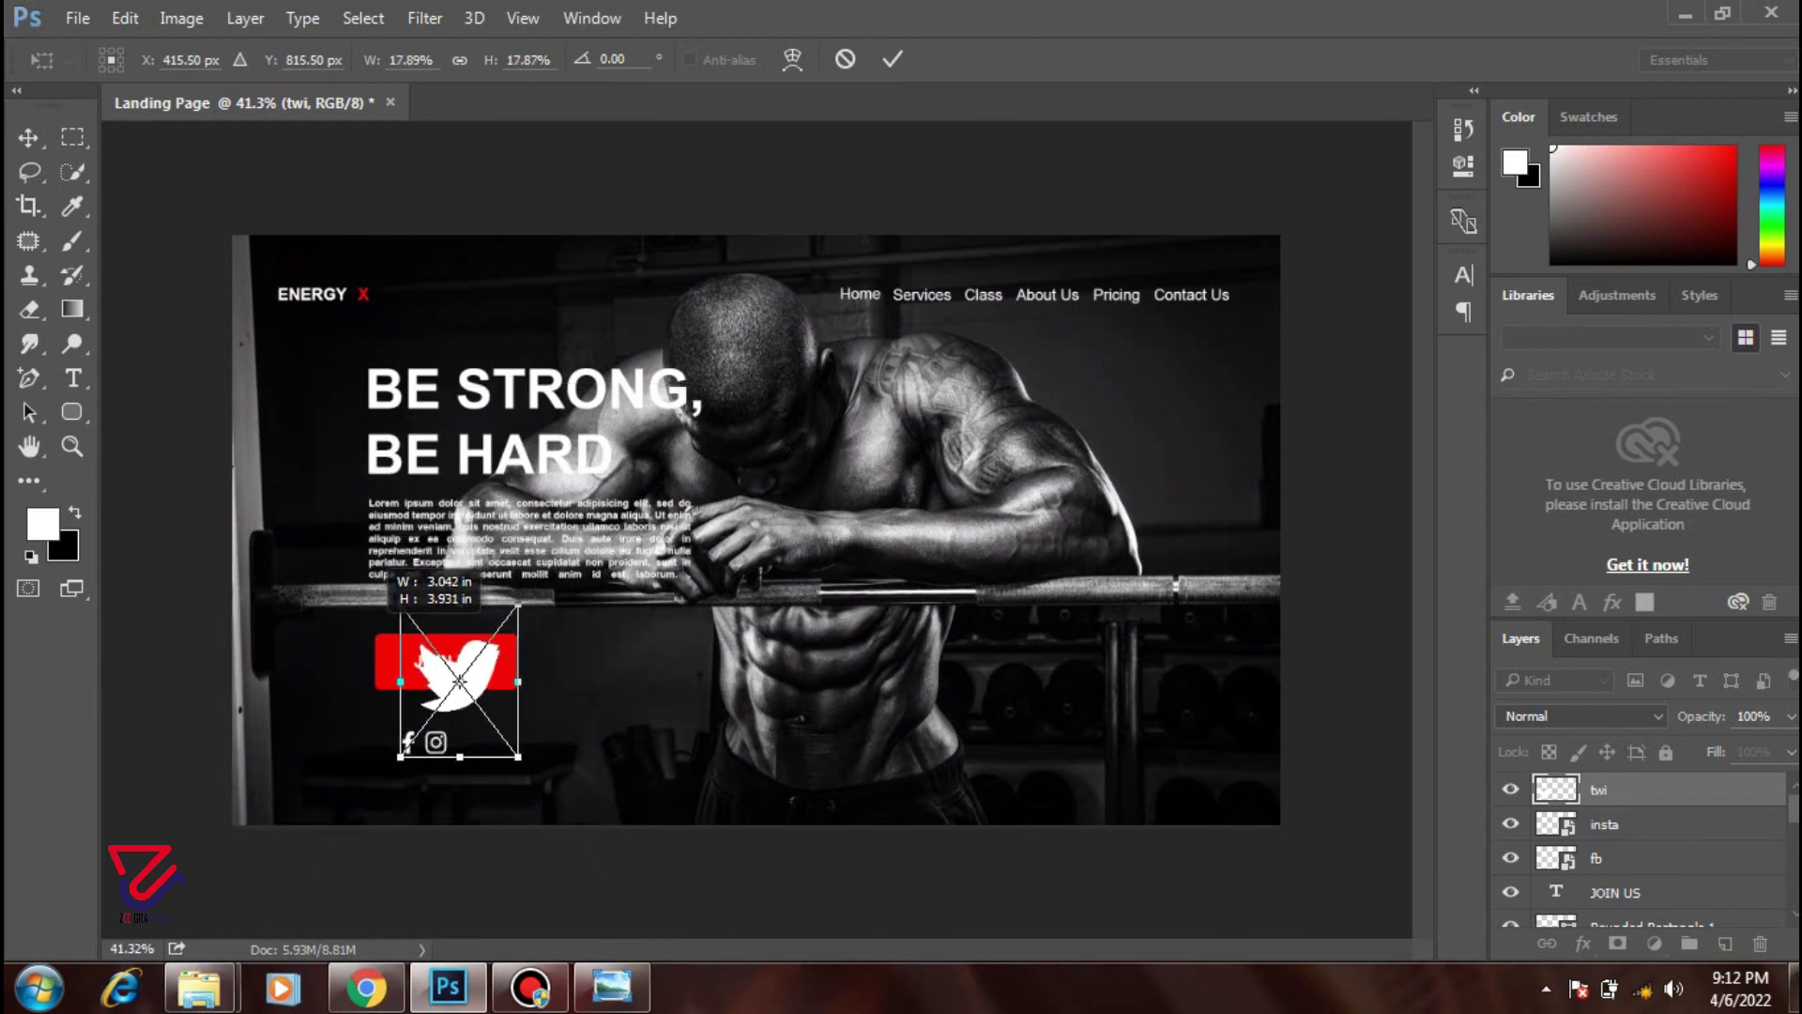
{"action": "key", "text": "ctrl+z"}
{"action": "key", "text": "ctrl+z"}
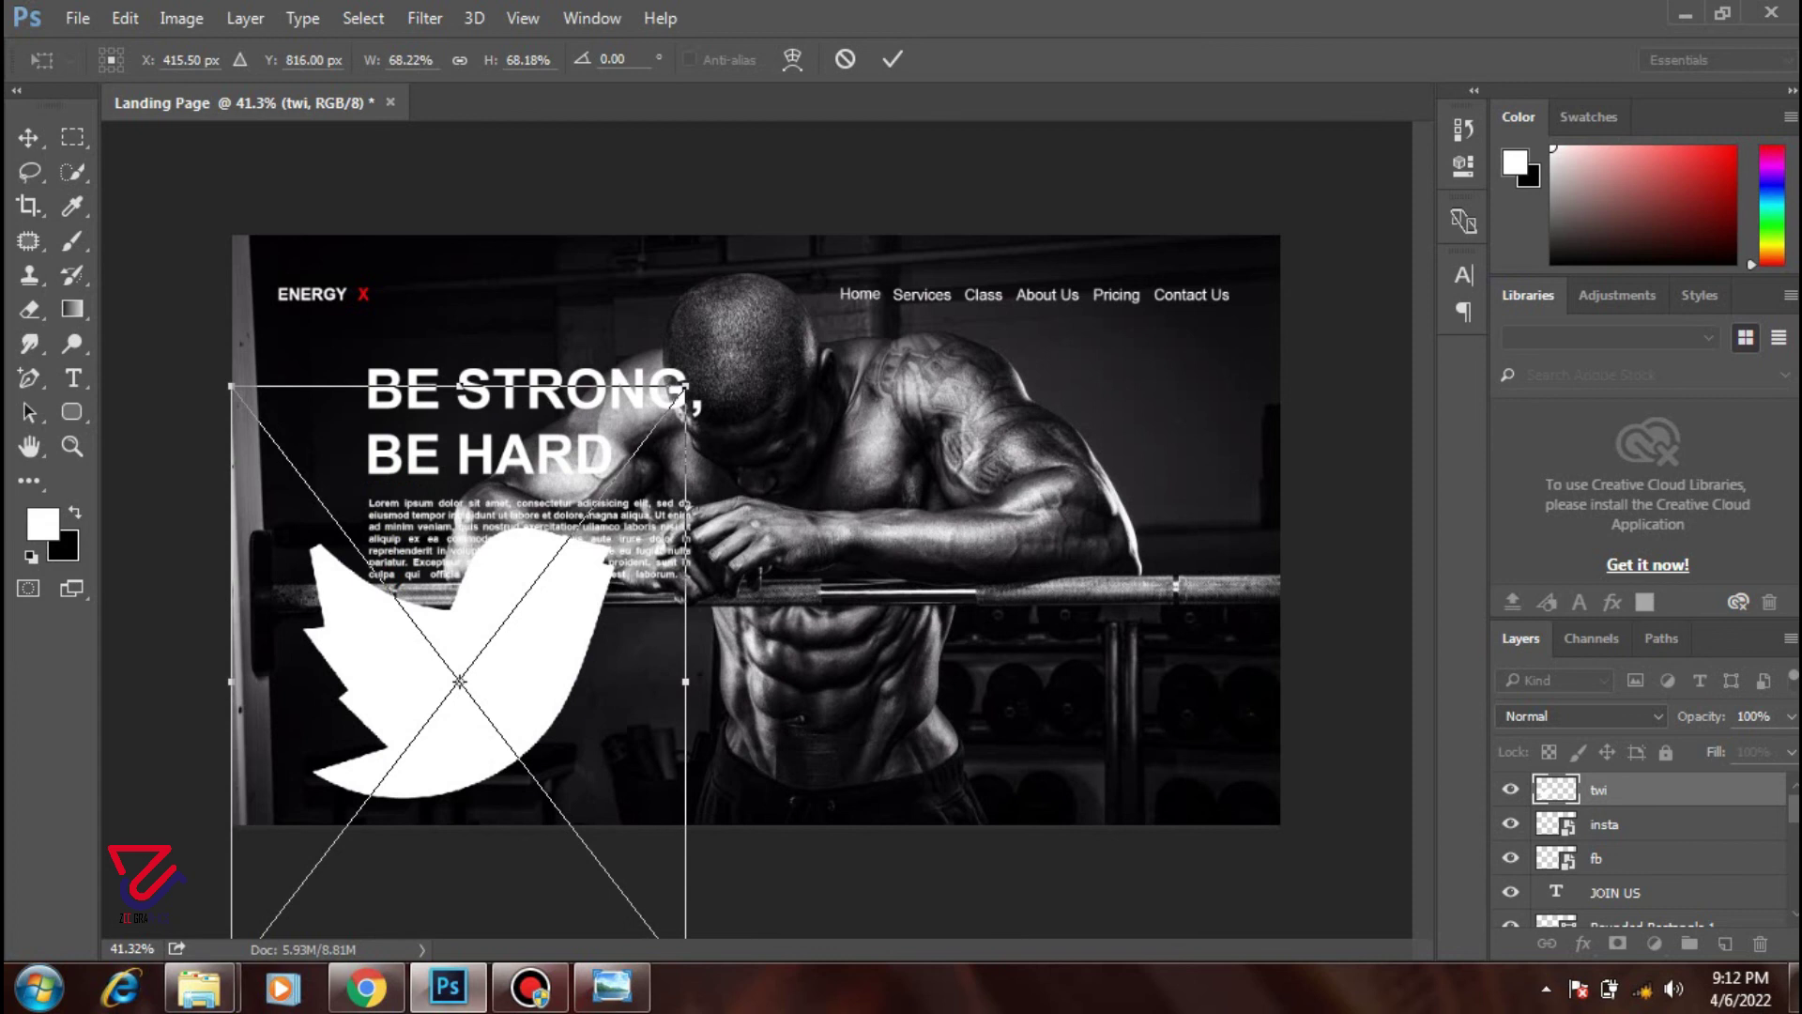
{"action": "left_click_drag", "start_coordinate": [231, 386], "coordinate": [296, 490]}
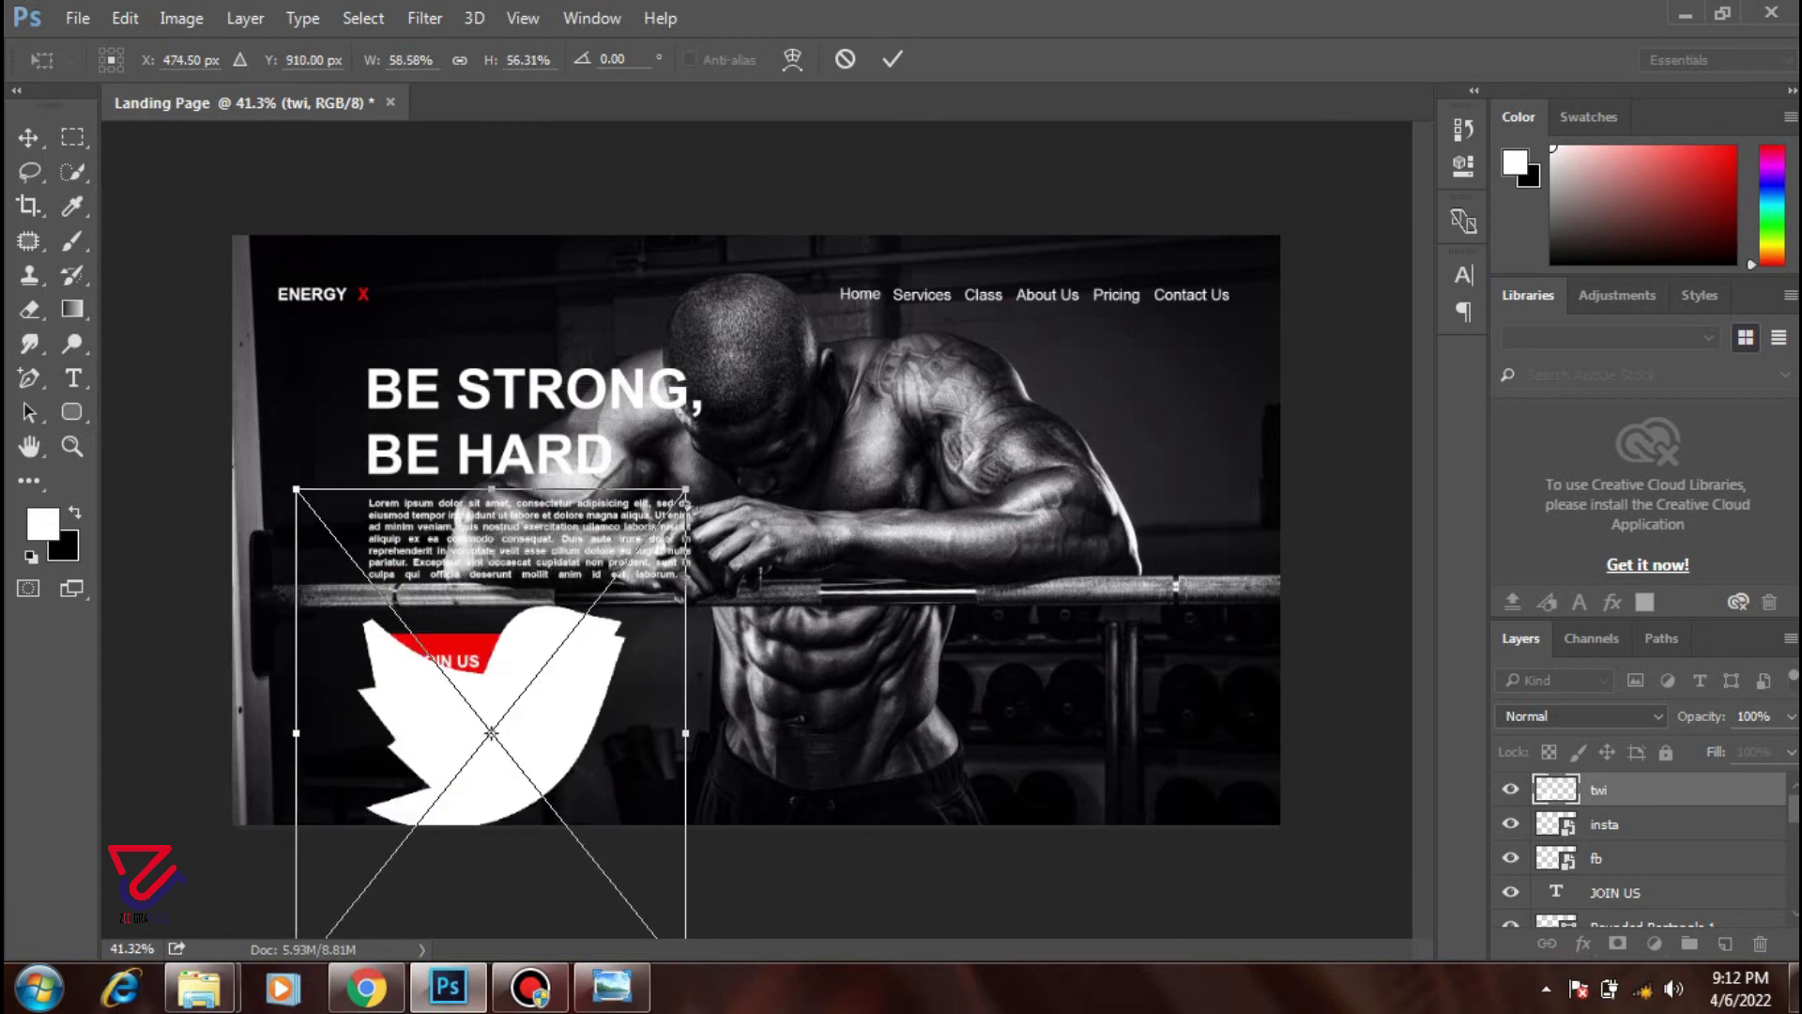
{"action": "left_click", "coordinate": [892, 58]}
- Scale the Twitter bird down again and move it near the social icons
{"action": "left_click_drag", "start_coordinate": [621, 641], "coordinate": [723, 505]}
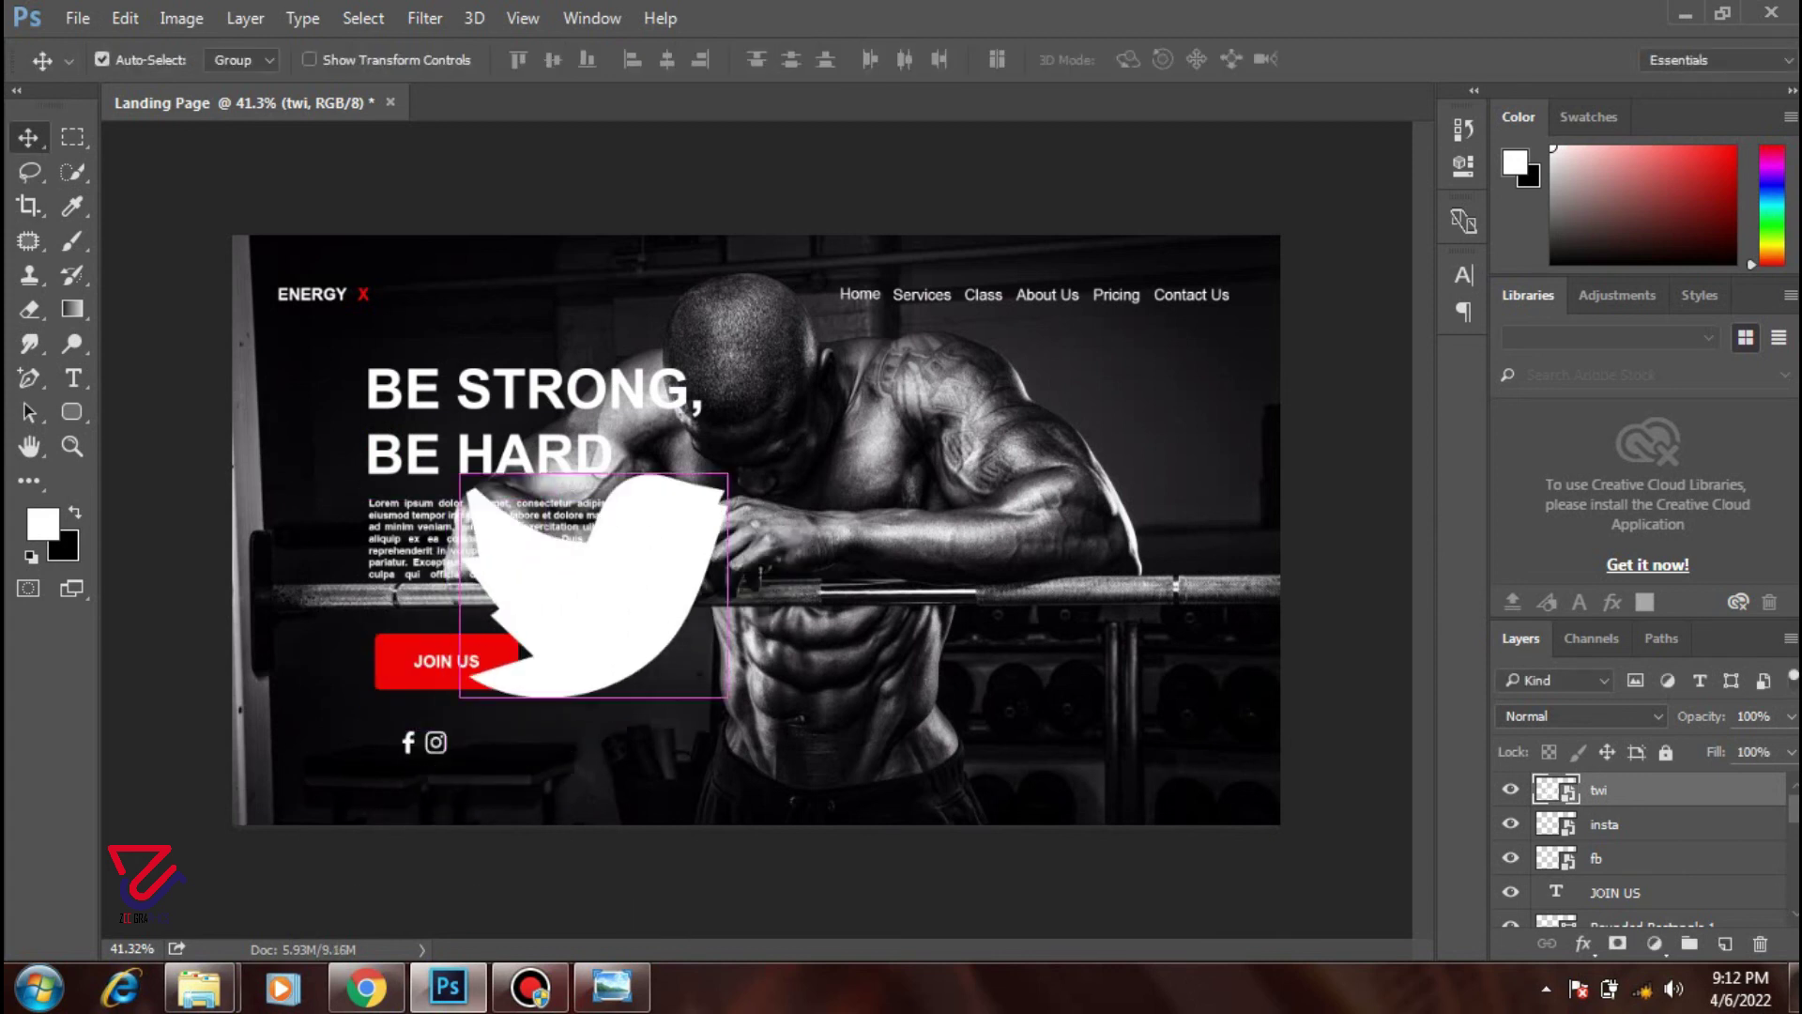
{"action": "key", "text": "ctrl+t"}
{"action": "left_click_drag", "start_coordinate": [788, 842], "coordinate": [671, 697]}
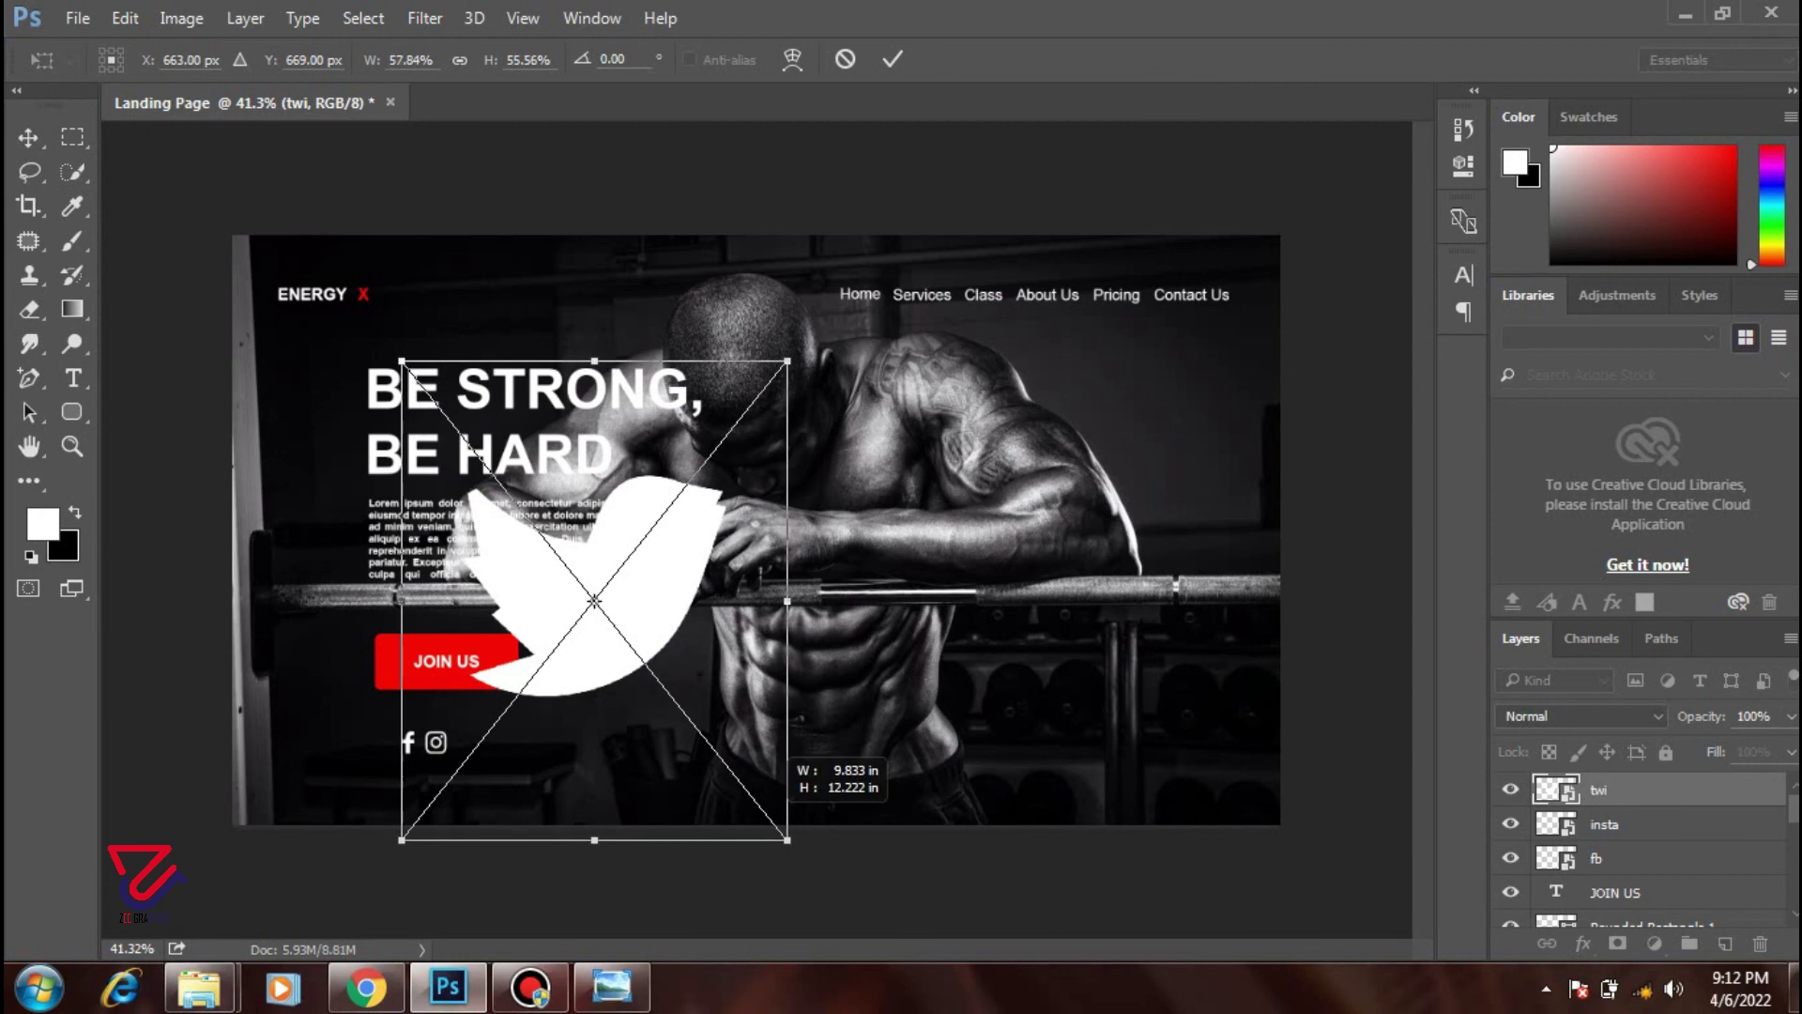
{"action": "left_click_drag", "start_coordinate": [692, 690], "coordinate": [501, 506]}
{"action": "left_click_drag", "start_coordinate": [450, 437], "coordinate": [498, 652]}
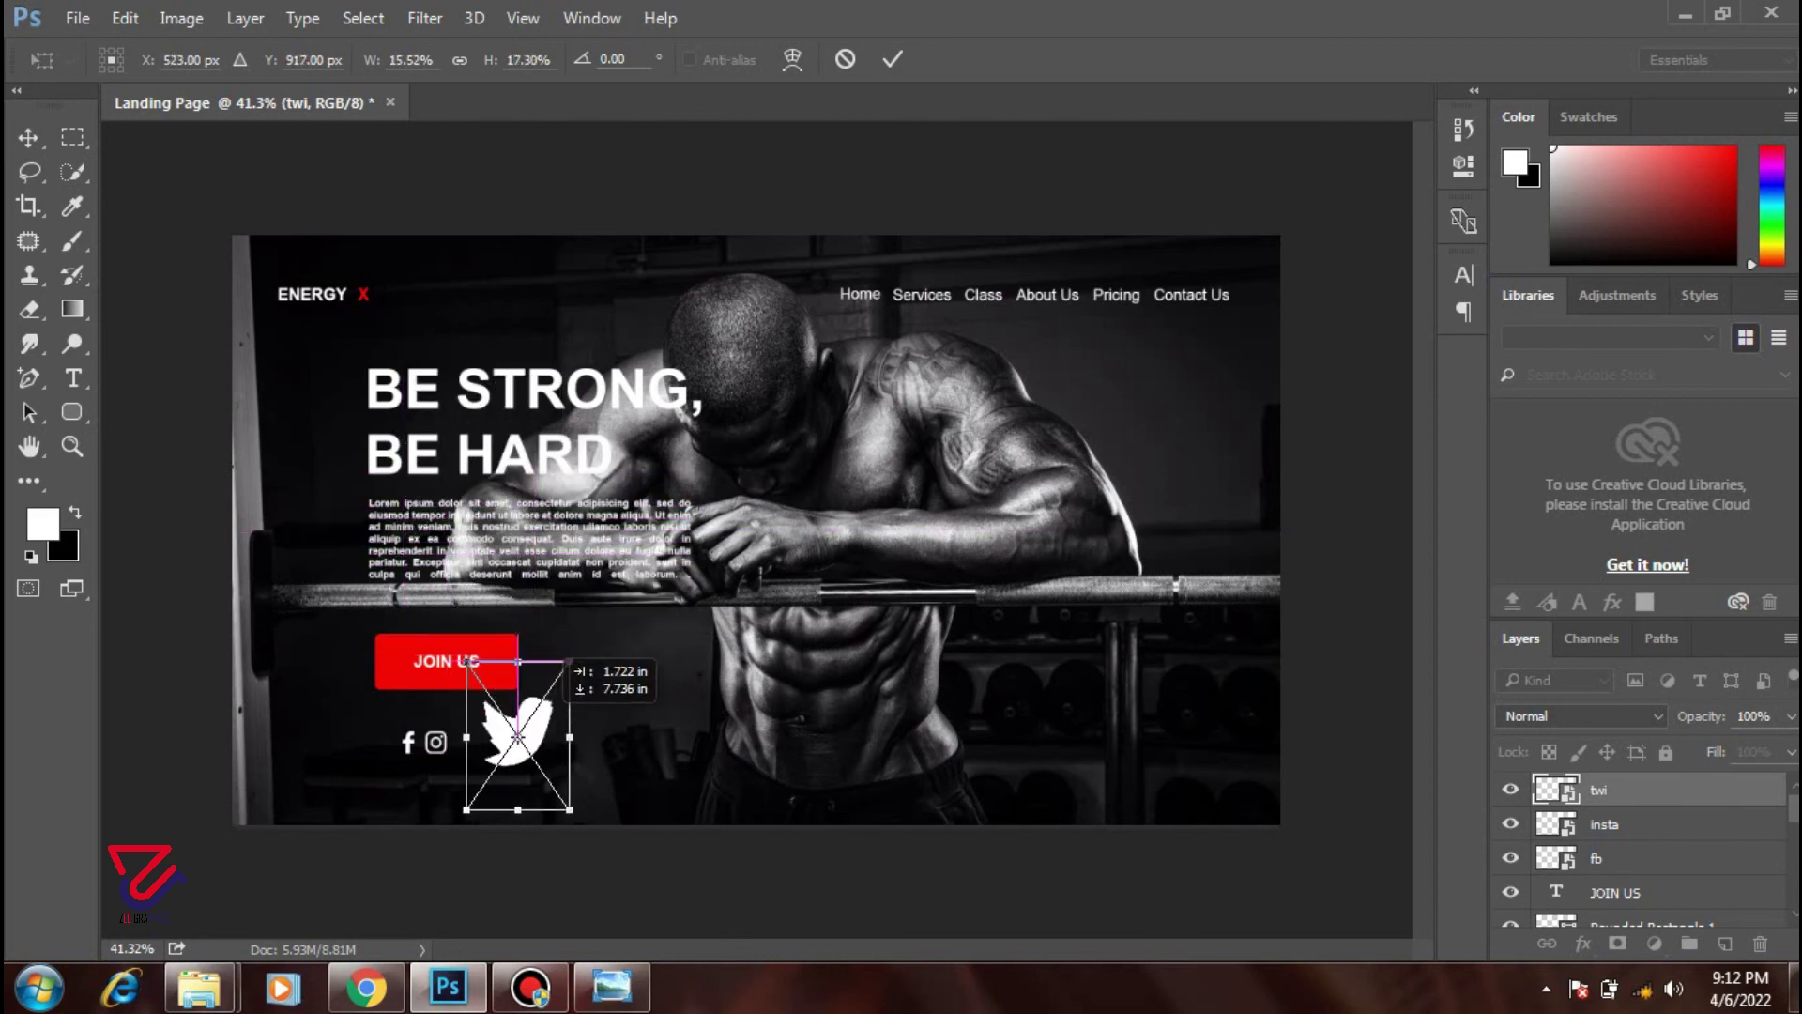
{"action": "key", "text": "ctrl+plus"}
{"action": "scroll", "coordinate": [470, 780], "scroll_direction": "up", "scroll_amount": 1}
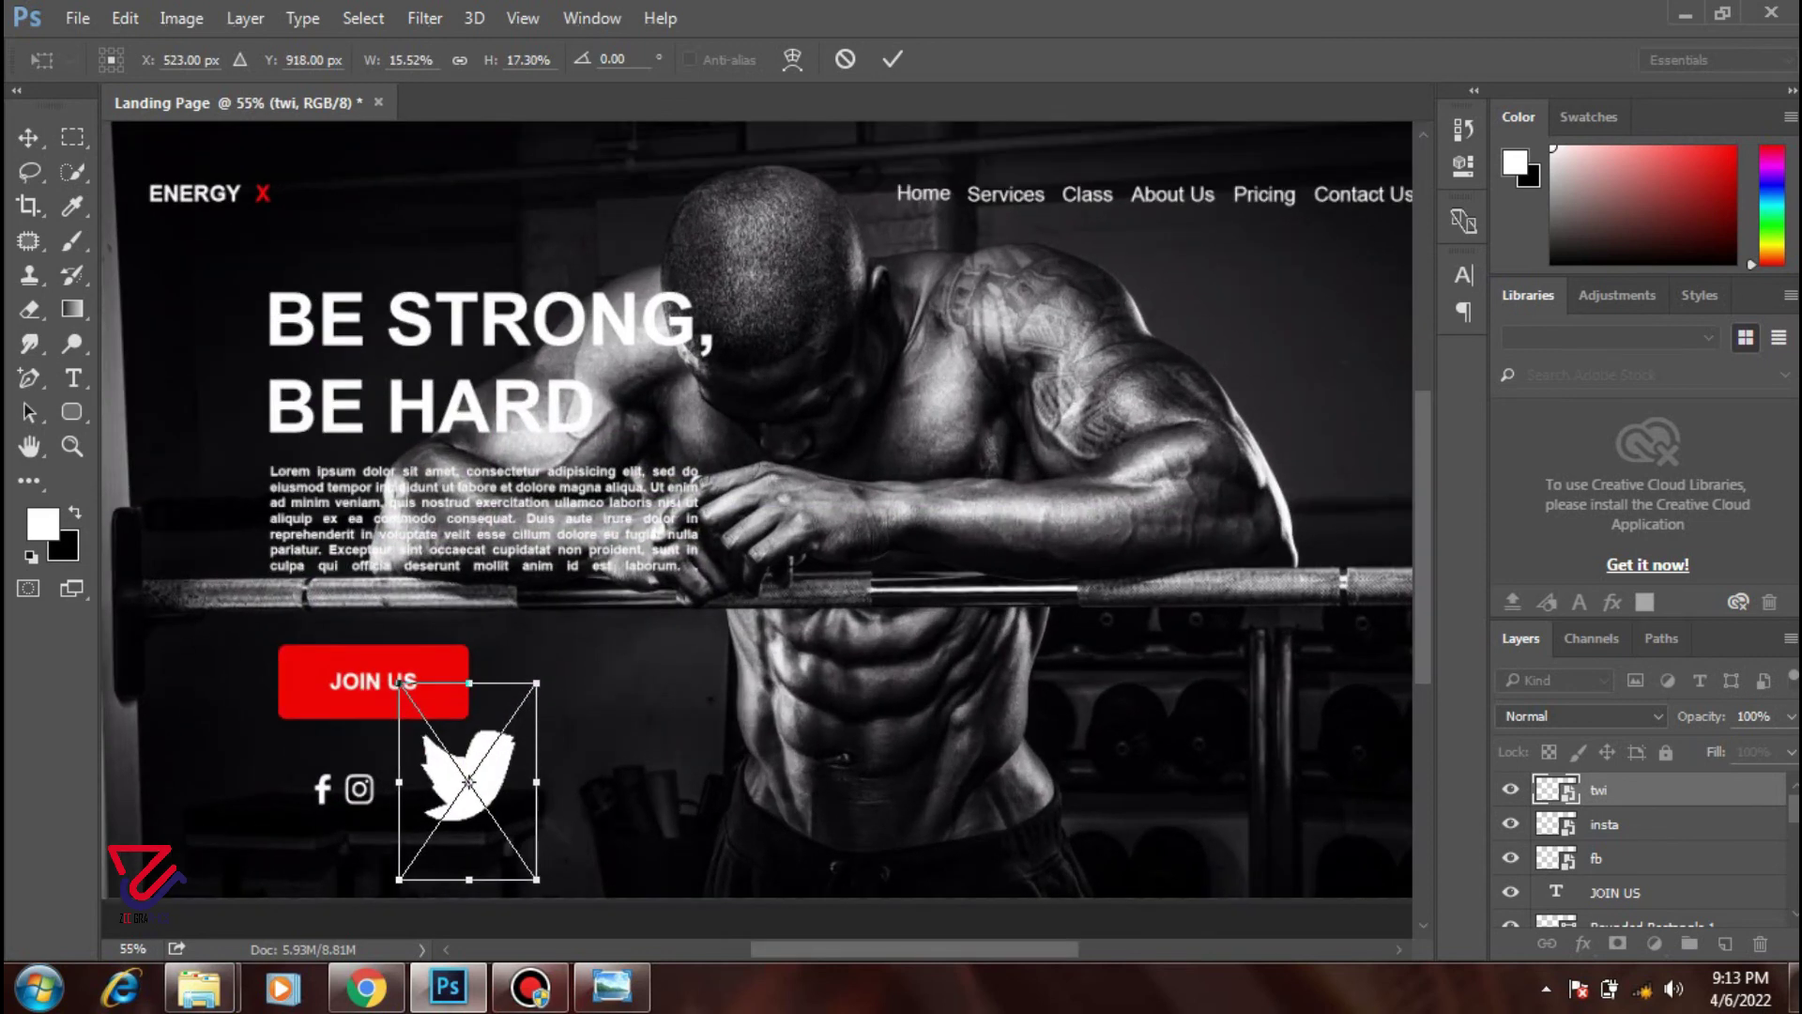
{"action": "scroll", "coordinate": [469, 781], "scroll_direction": "up", "scroll_amount": 2}
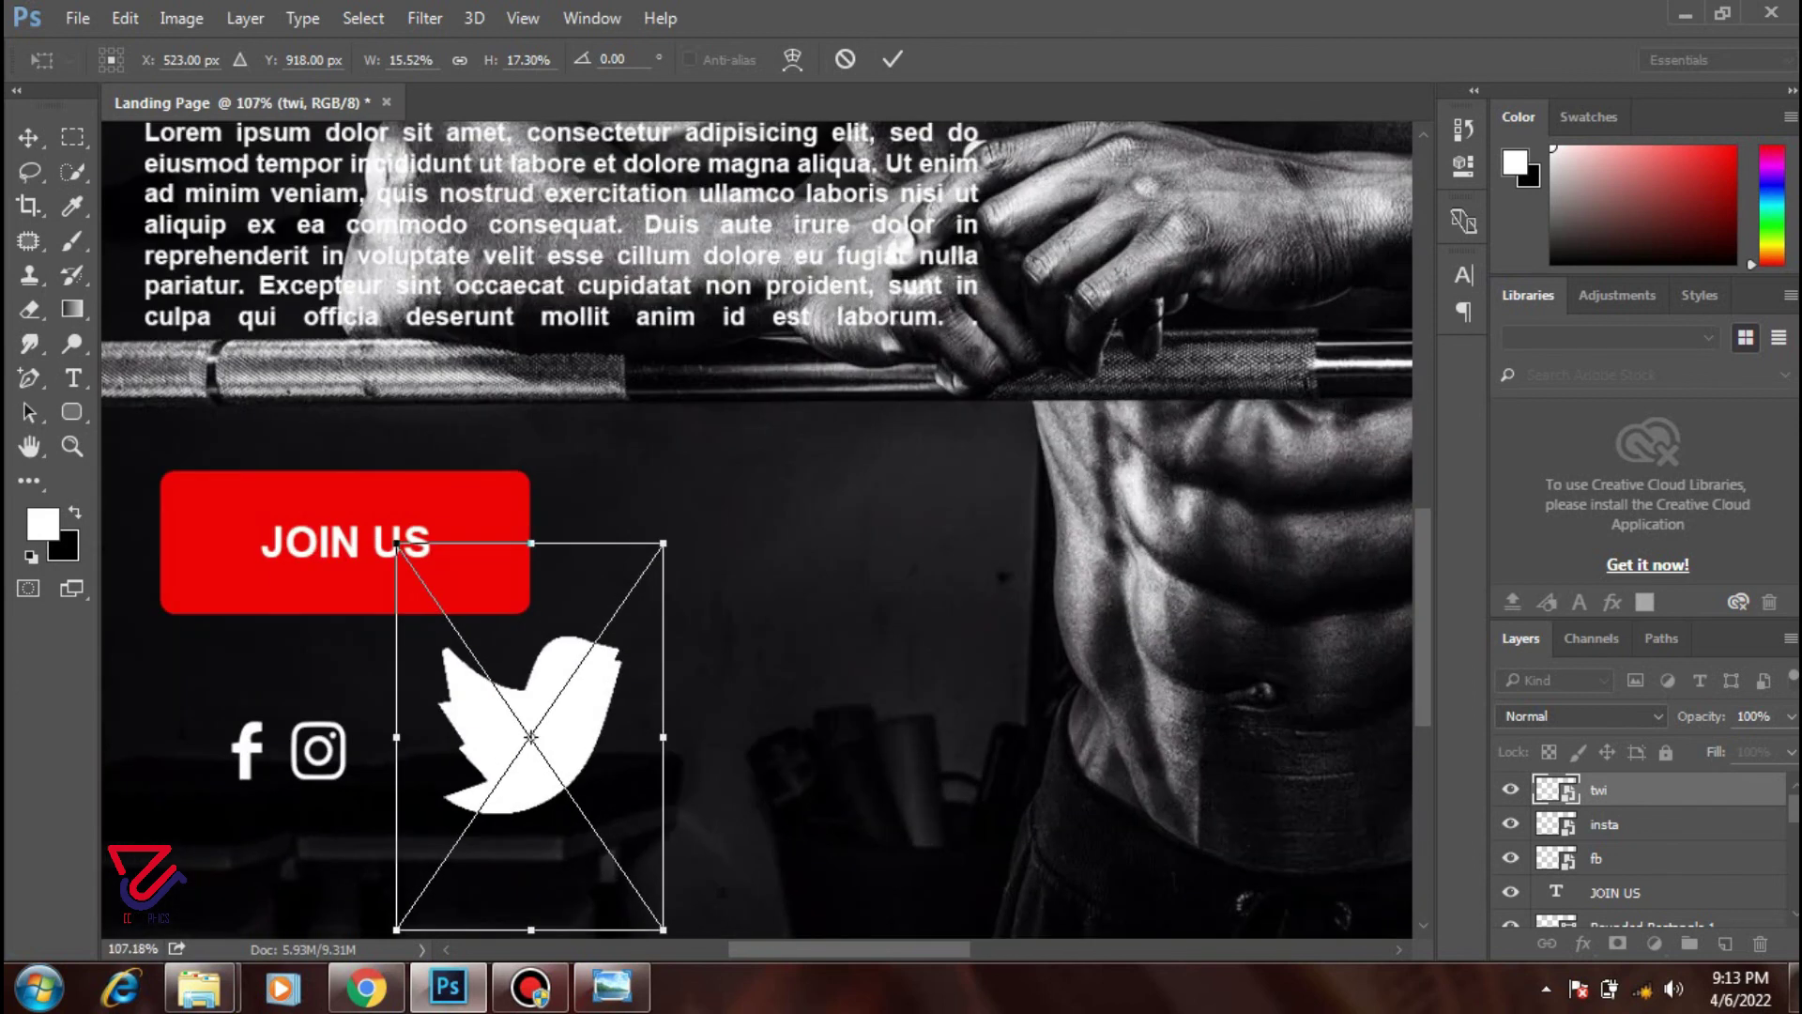
{"action": "scroll", "coordinate": [582, 702], "scroll_direction": "up", "scroll_amount": 2}
- Resize the Twitter icon to icon size and place it beside the Instagram icon
{"action": "left_click_drag", "start_coordinate": [781, 702], "coordinate": [795, 702]}
{"action": "scroll", "coordinate": [794, 702], "scroll_direction": "down", "scroll_amount": 1}
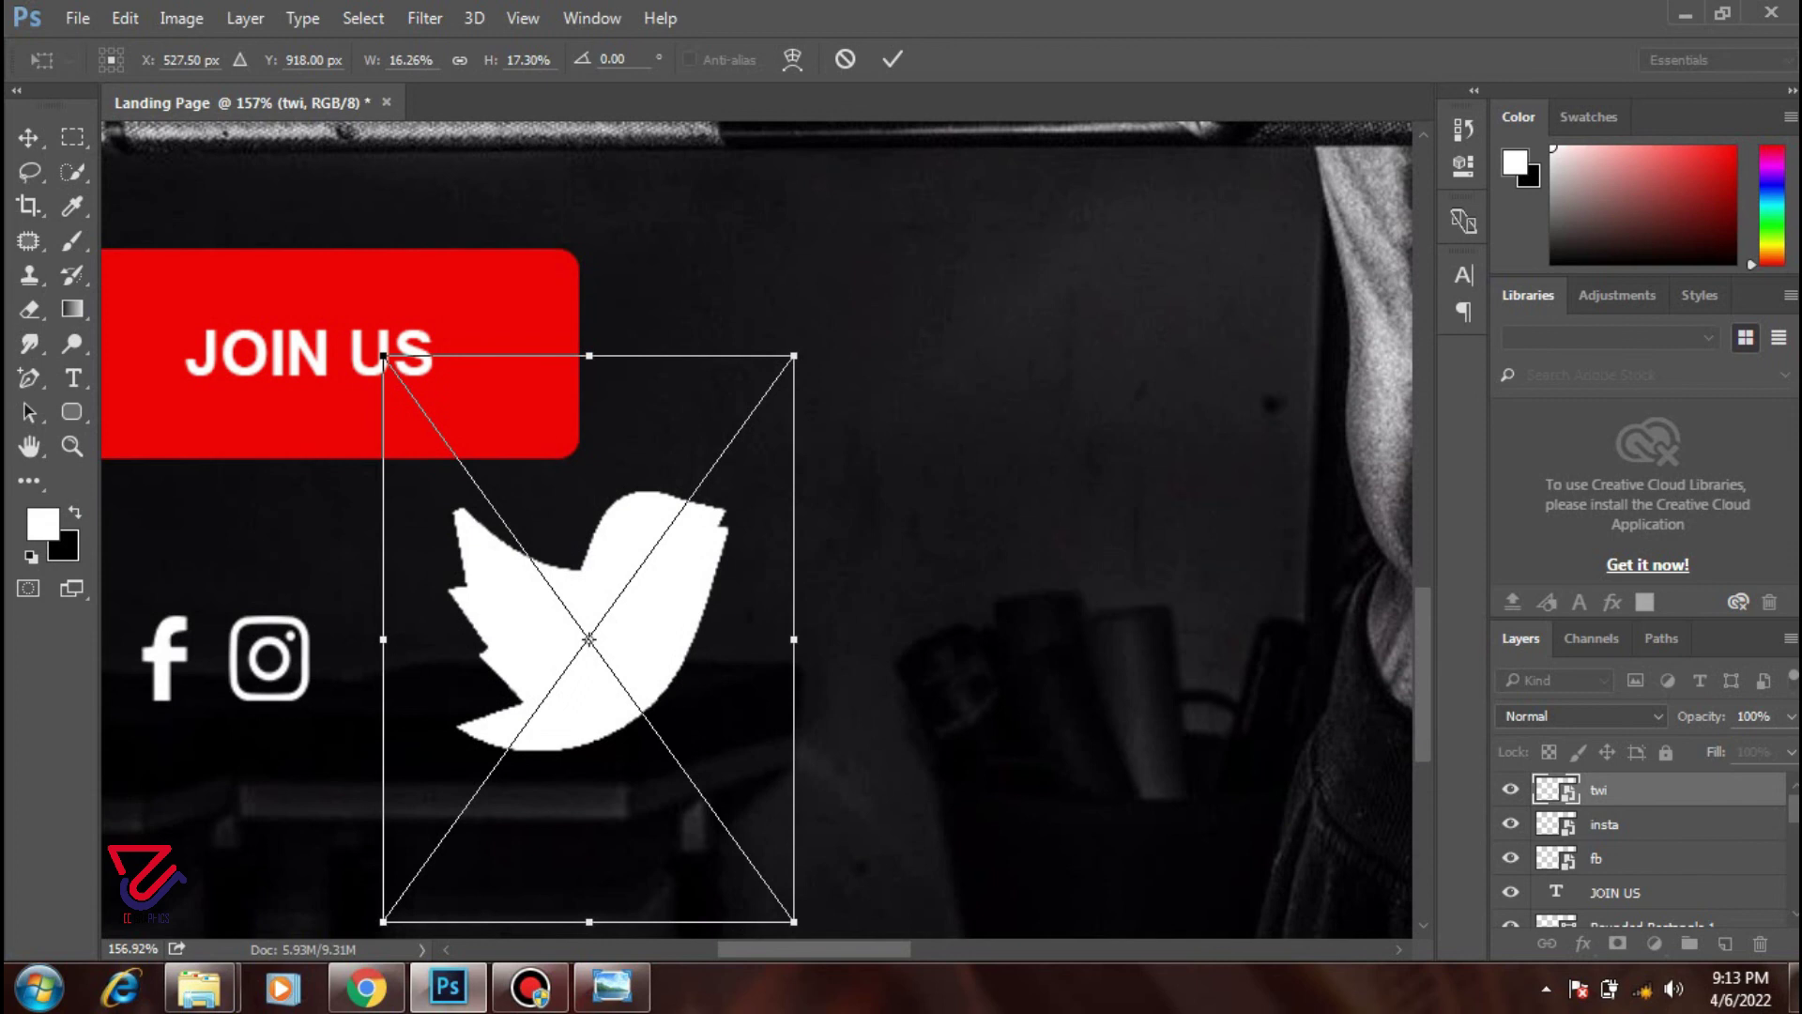
{"action": "left_click_drag", "start_coordinate": [795, 922], "coordinate": [646, 720]}
{"action": "left_click_drag", "start_coordinate": [523, 640], "coordinate": [518, 641]}
{"action": "left_click_drag", "start_coordinate": [612, 577], "coordinate": [432, 598]}
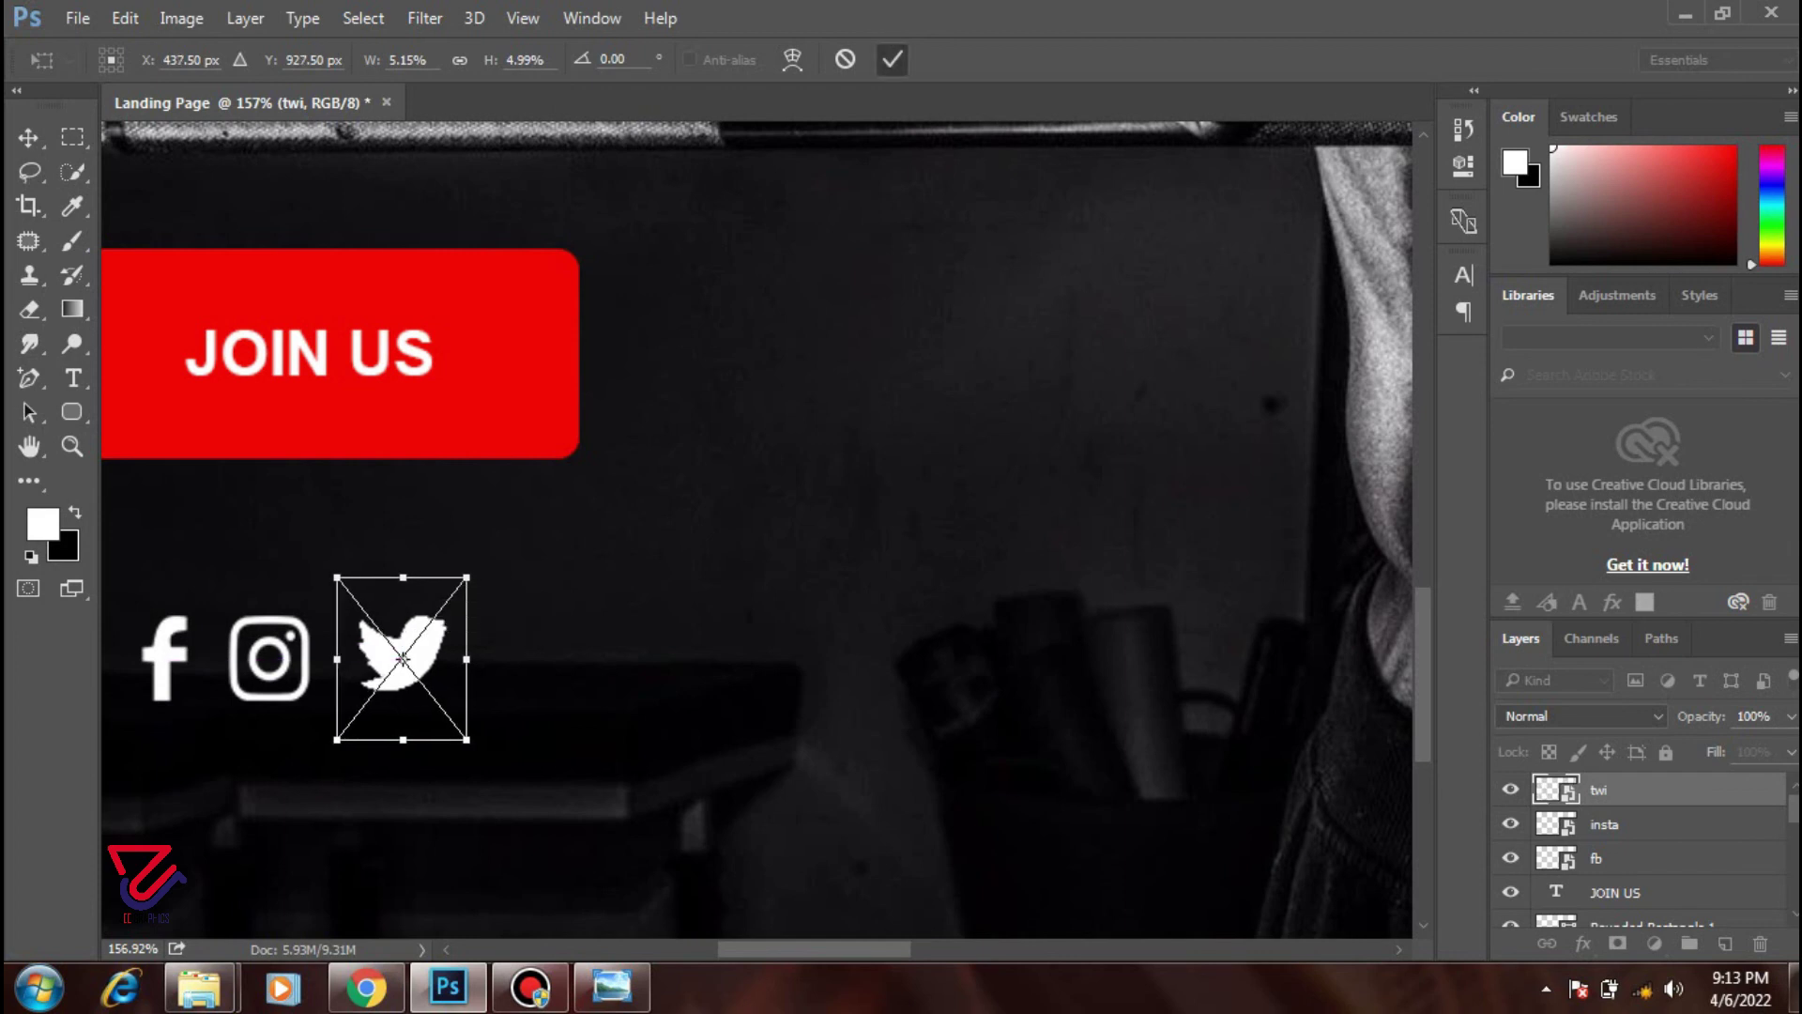
{"action": "left_click", "coordinate": [893, 59]}
- Nudge the Twitter icon closer to the Instagram icon, completing the icon row
{"action": "left_click_drag", "start_coordinate": [425, 620], "coordinate": [415, 619]}
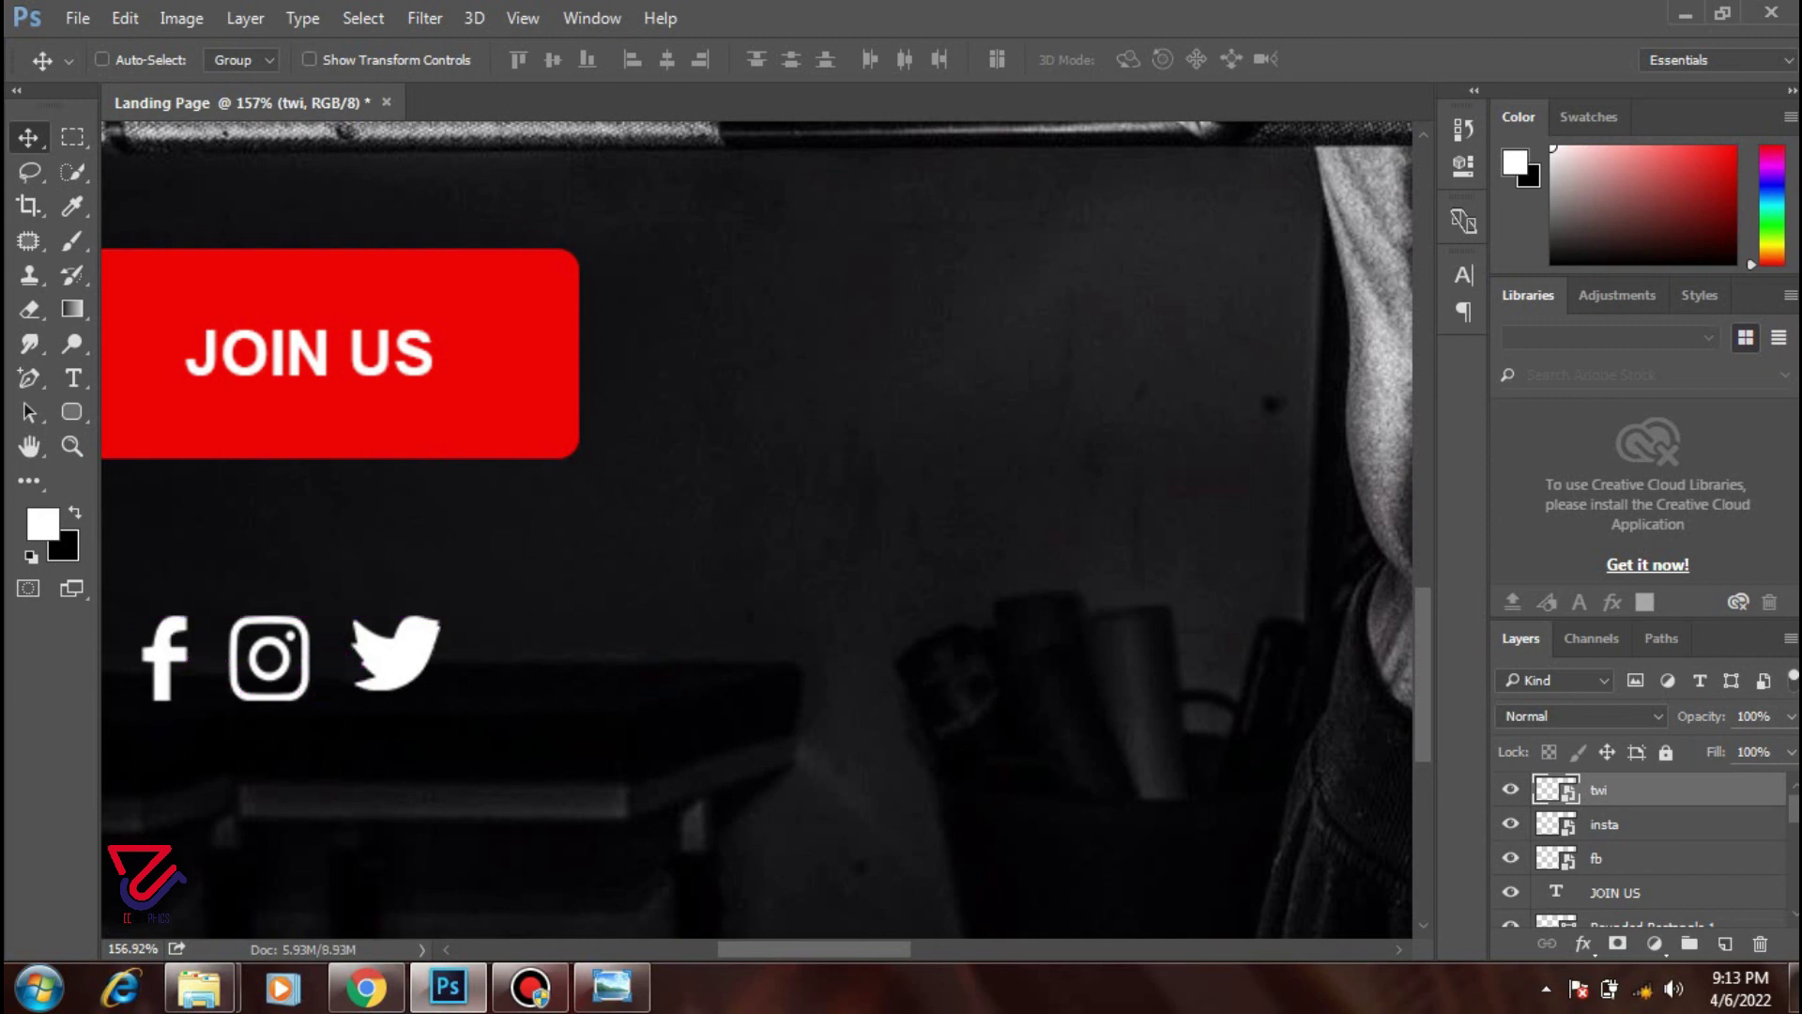
{"action": "scroll", "coordinate": [570, 710], "scroll_direction": "down", "scroll_amount": 2}
{"action": "scroll", "coordinate": [570, 710], "scroll_direction": "down", "scroll_amount": 1}
{"action": "scroll", "coordinate": [570, 710], "scroll_direction": "up", "scroll_amount": 1}
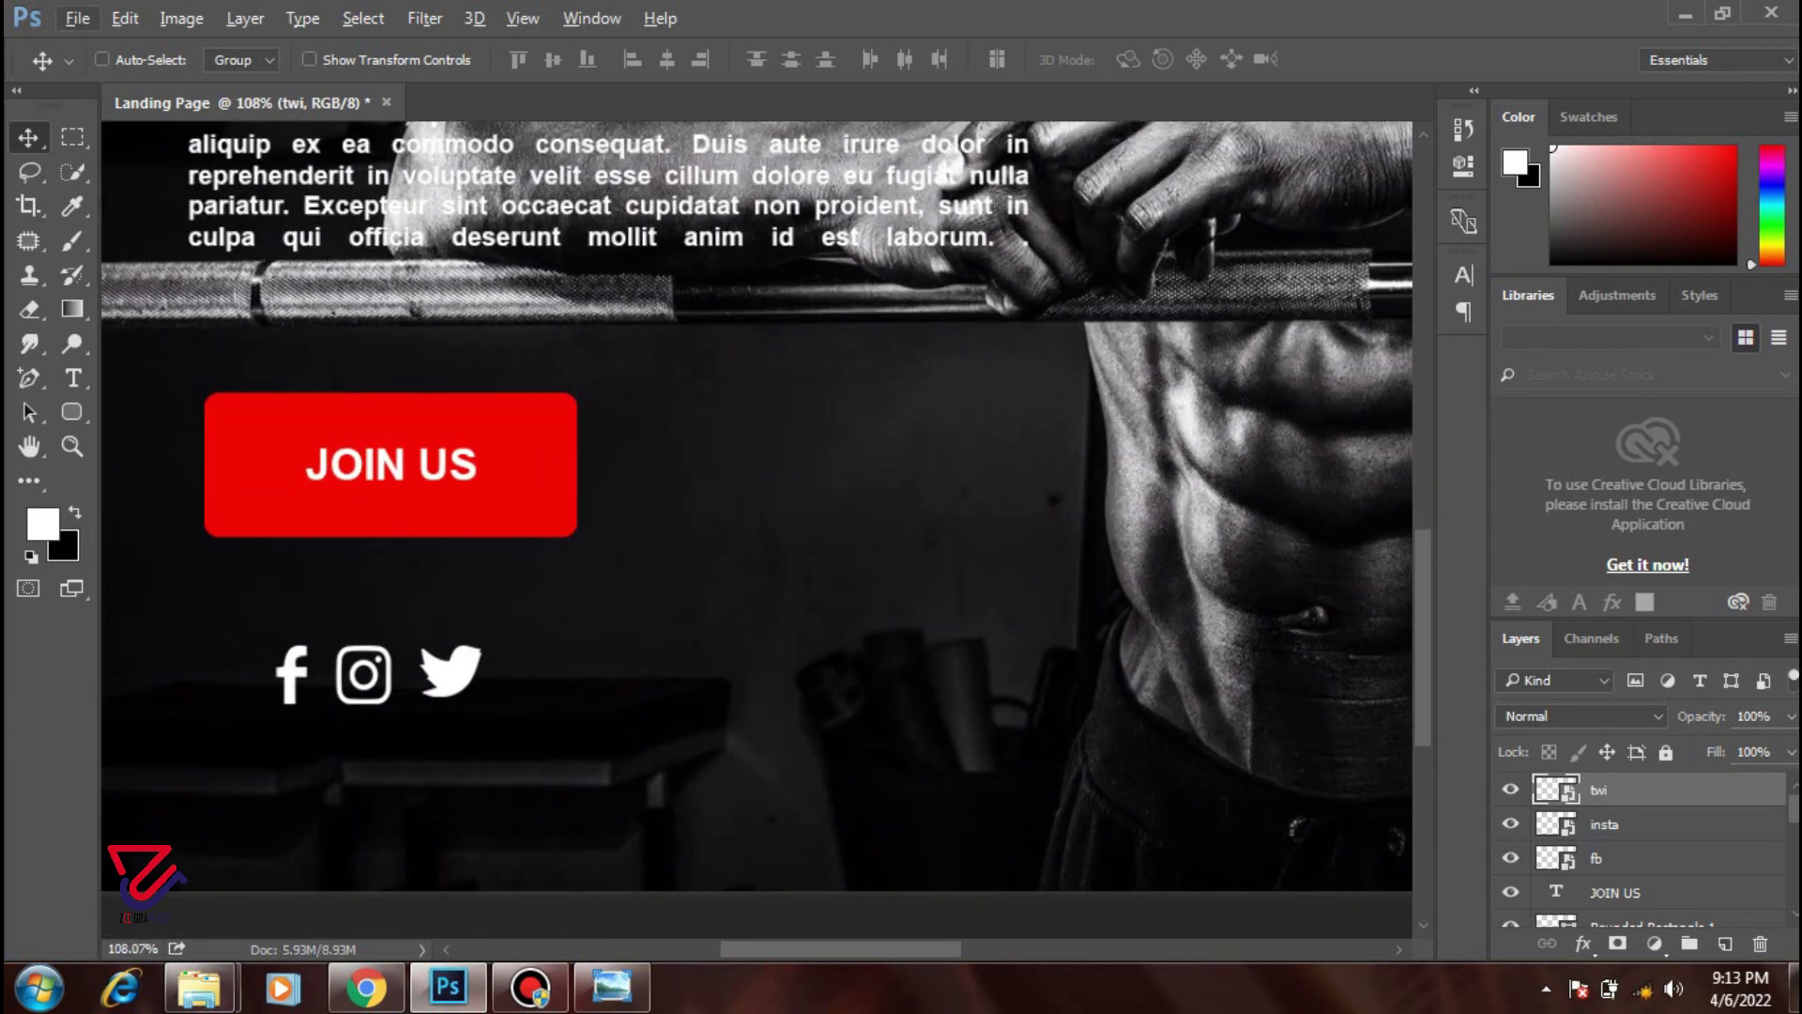
{"action": "scroll", "coordinate": [438, 783], "scroll_direction": "down", "scroll_amount": 1}
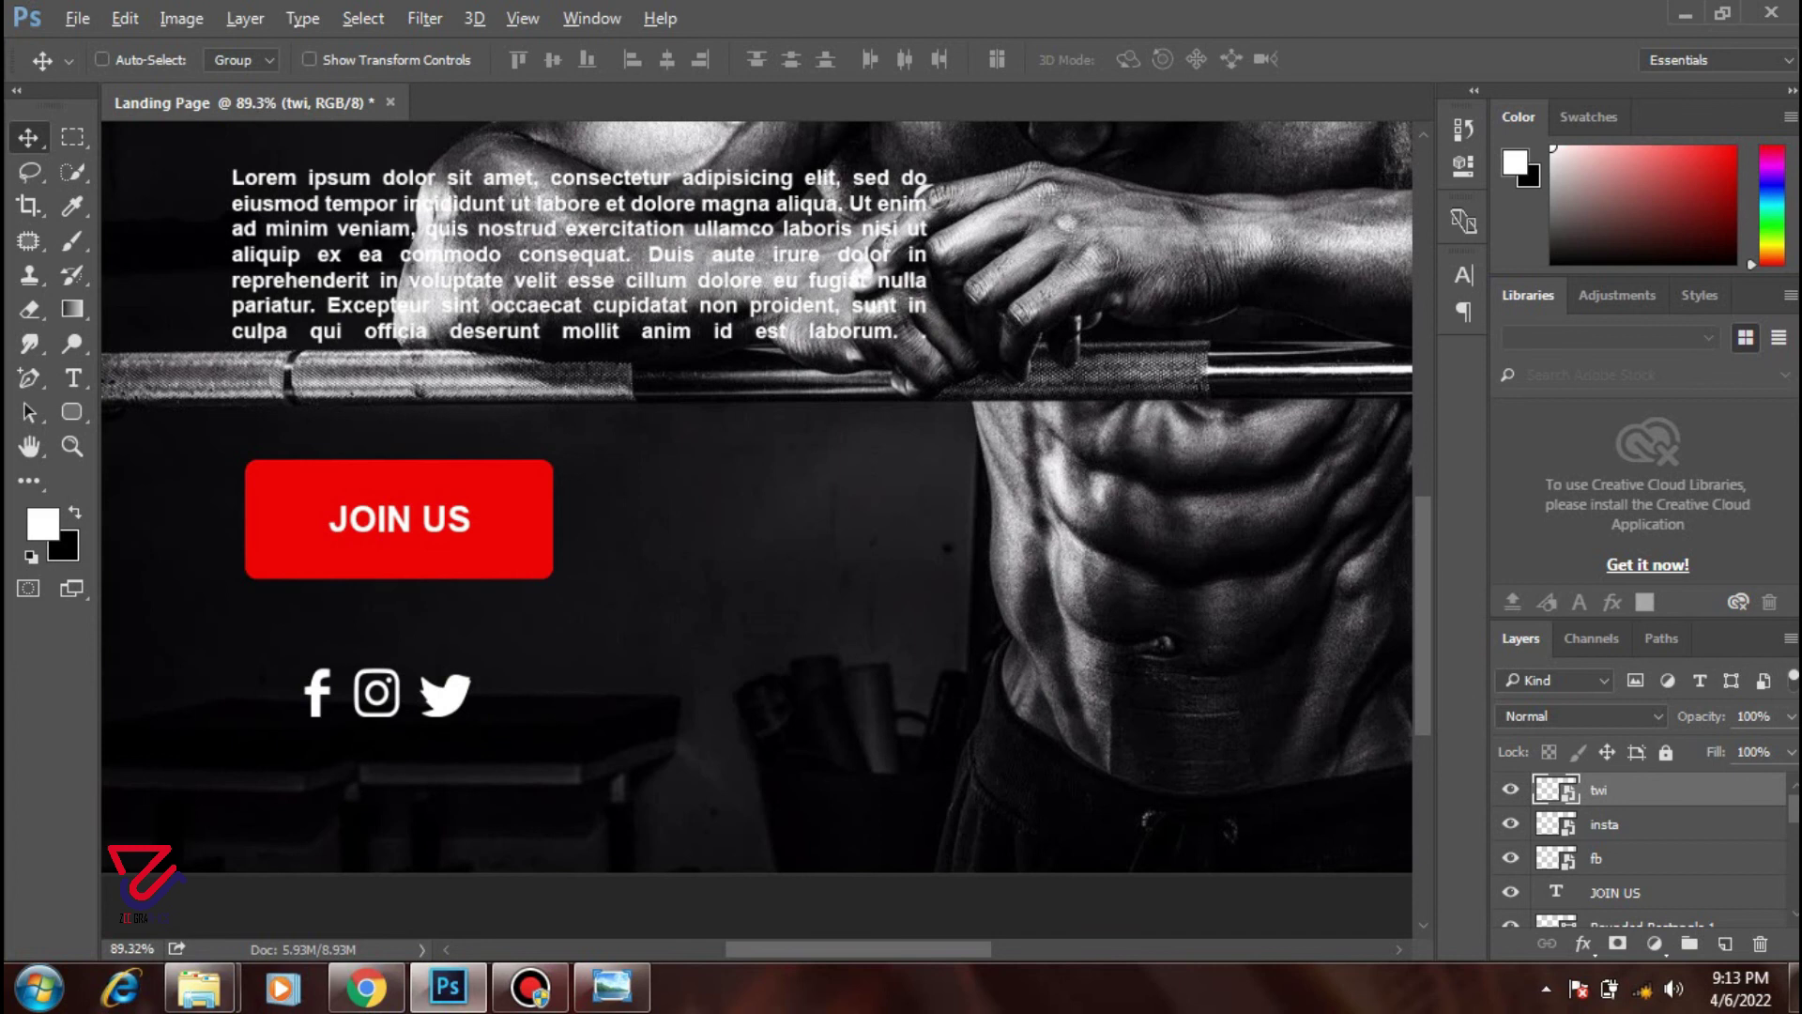
{"action": "scroll", "coordinate": [518, 756], "scroll_direction": "down", "scroll_amount": 2}
{"action": "scroll", "coordinate": [518, 756], "scroll_direction": "down", "scroll_amount": 1}
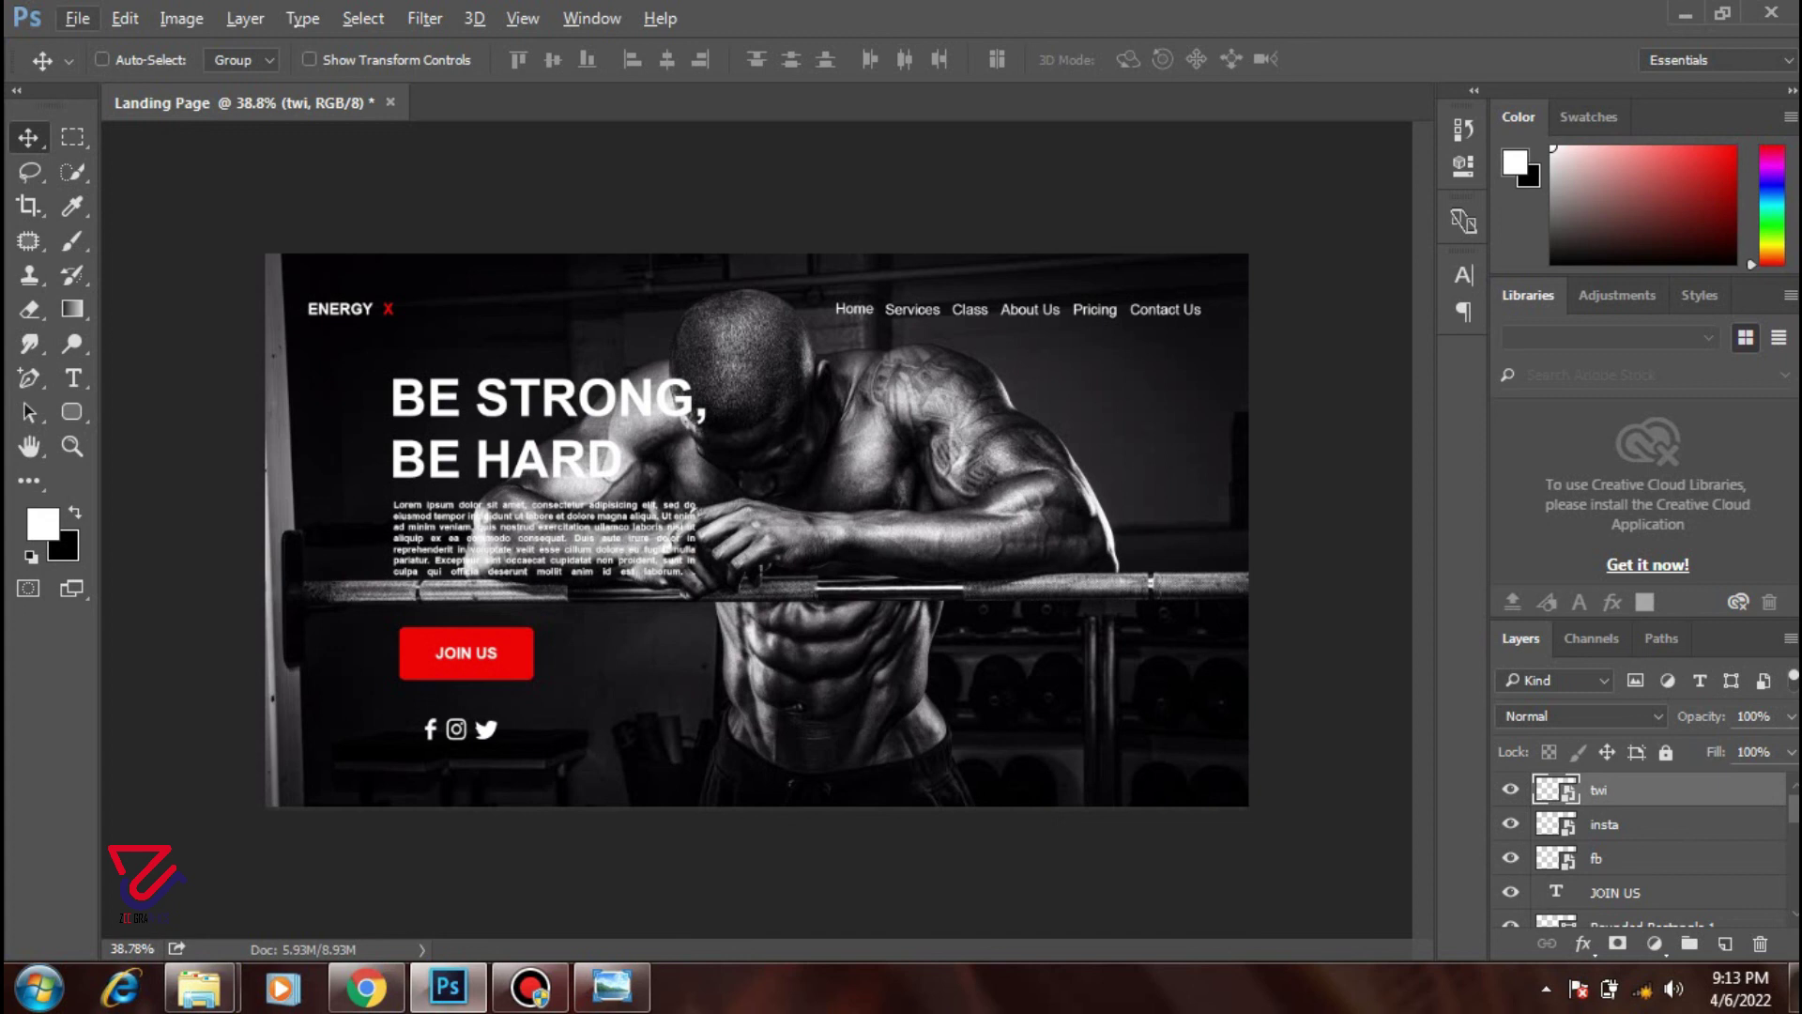
{"action": "scroll", "coordinate": [1643, 845], "scroll_direction": "down", "scroll_amount": 2}
{"action": "scroll", "coordinate": [1643, 845], "scroll_direction": "down", "scroll_amount": 2}
{"action": "scroll", "coordinate": [1643, 845], "scroll_direction": "up", "scroll_amount": 3}
- Add a new empty layer directly above the gym photo layer 4722377
{"action": "scroll", "coordinate": [1643, 845], "scroll_direction": "up", "scroll_amount": 2}
{"action": "key", "text": "alt+bracketleft"}
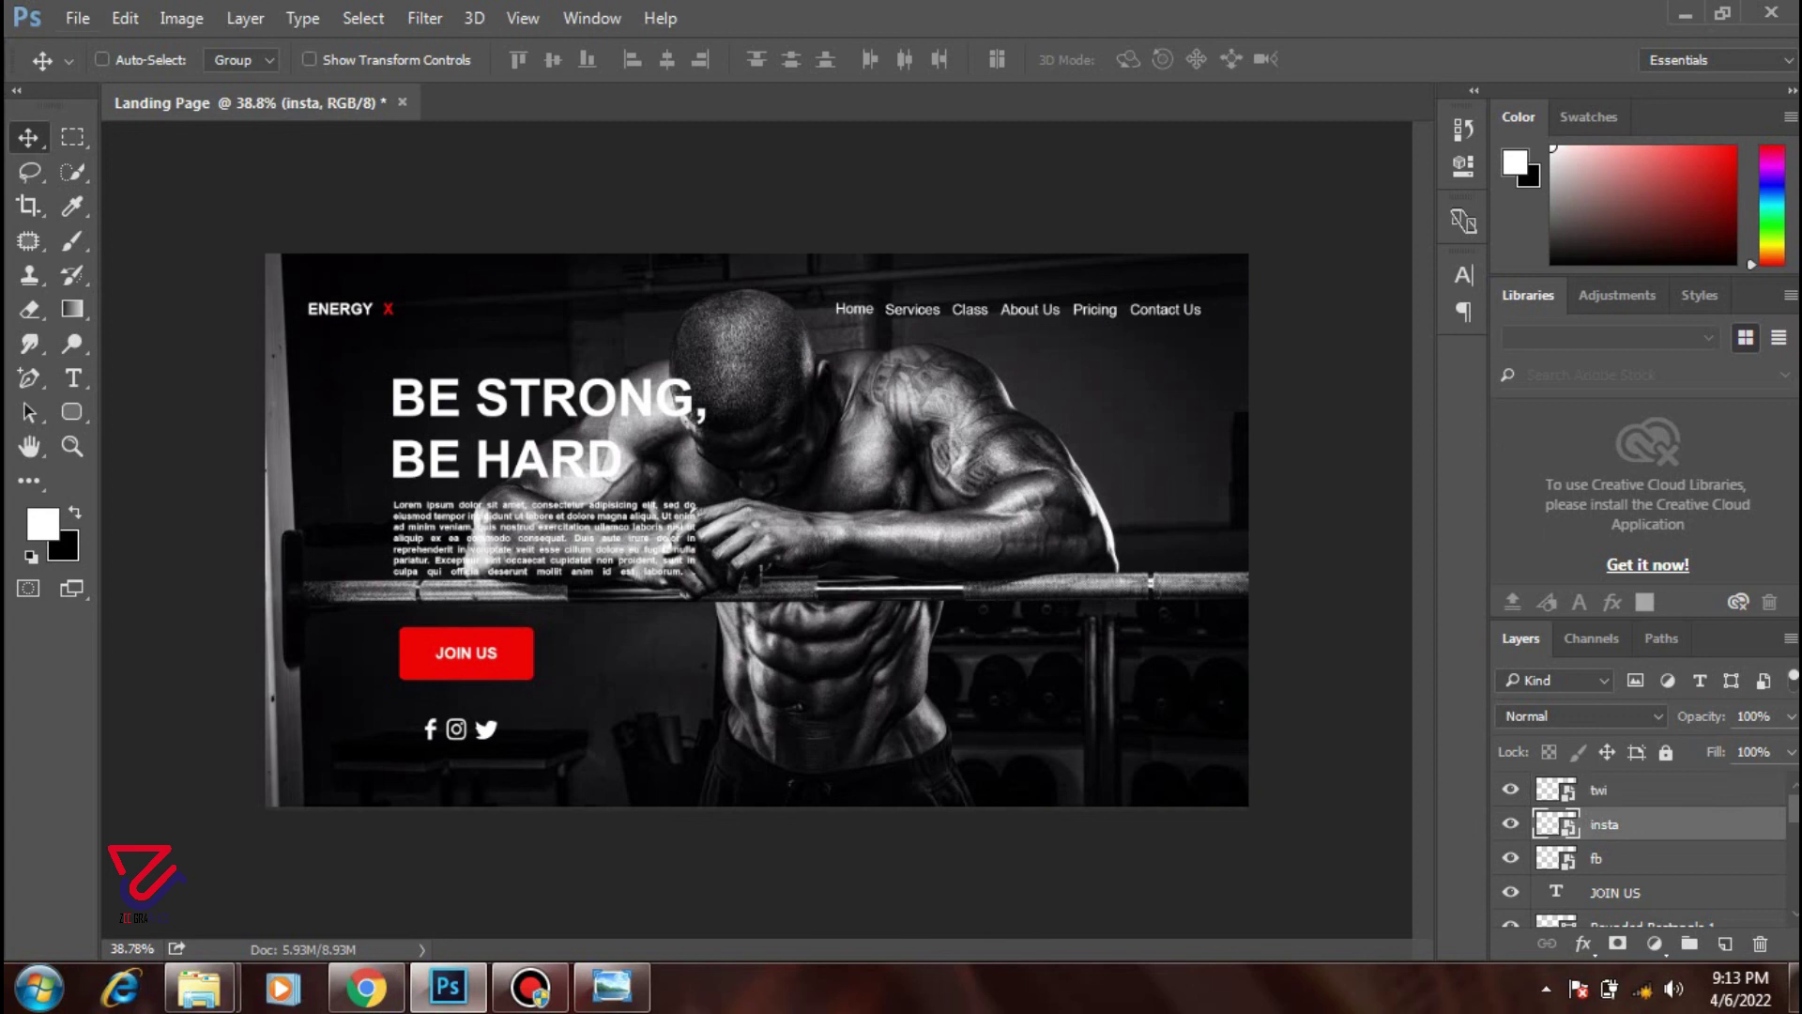
{"action": "key", "text": "alt+bracketright"}
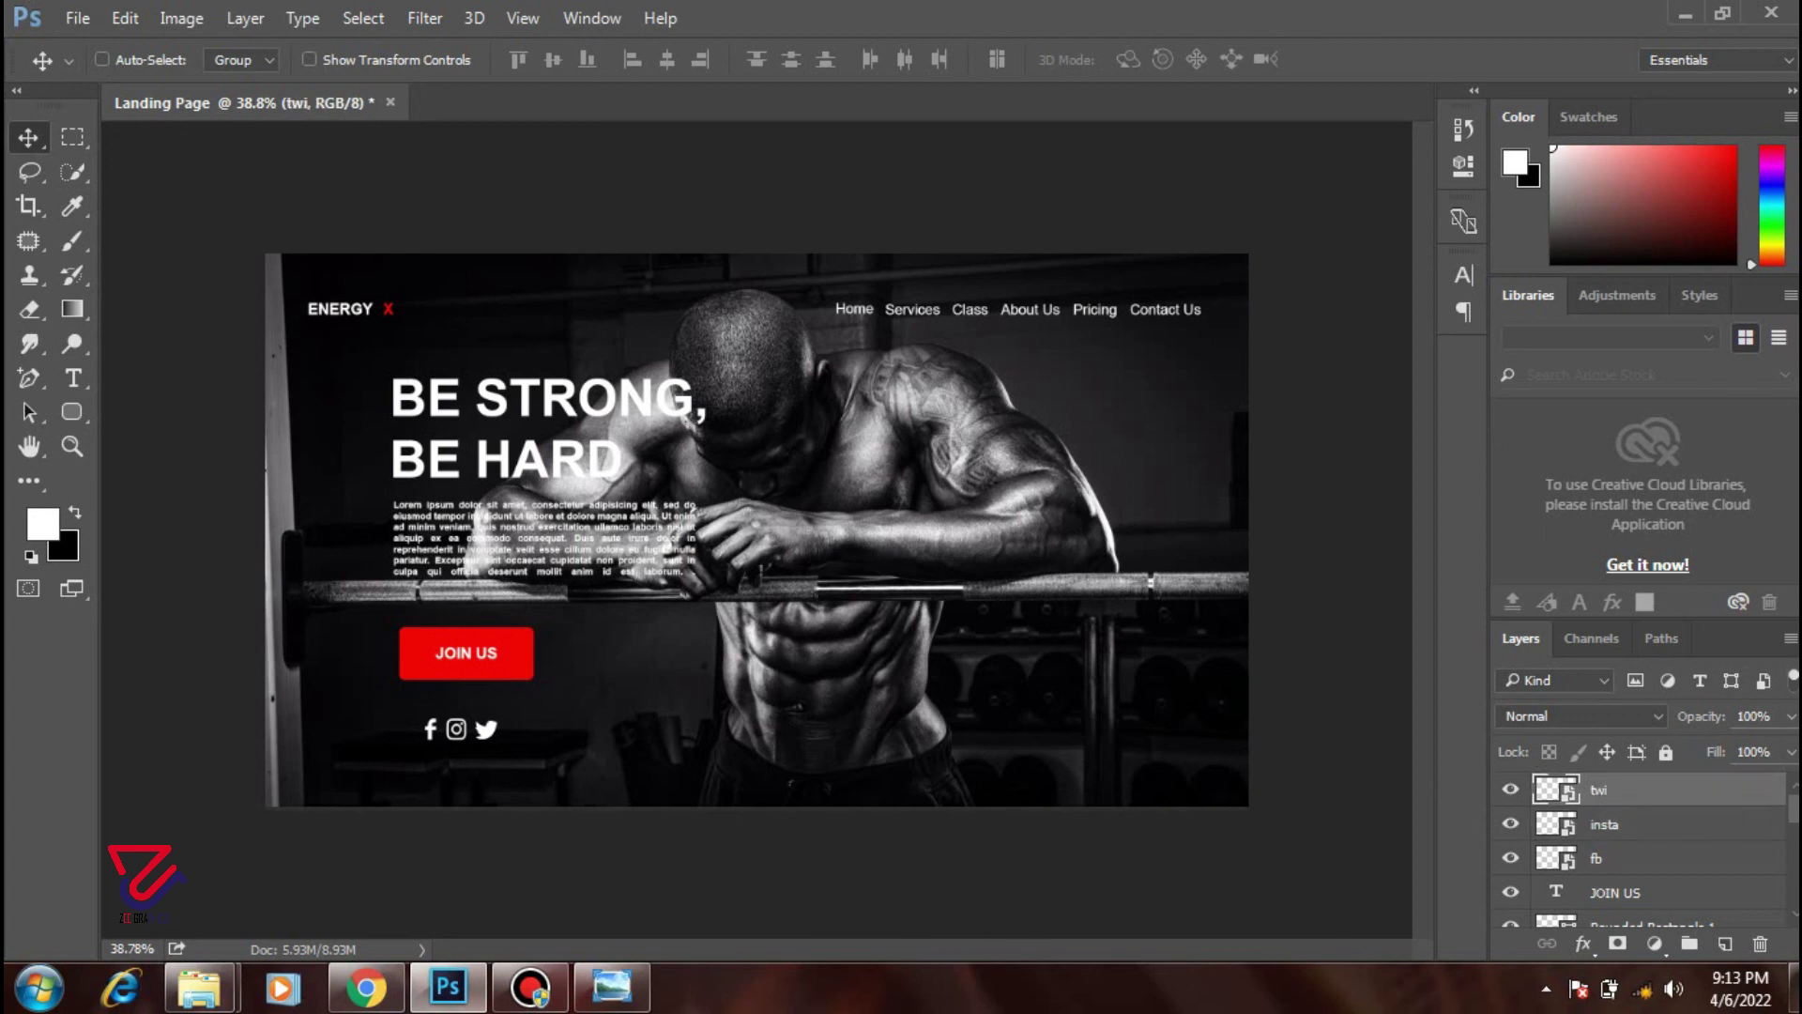
{"action": "scroll", "coordinate": [1643, 845], "scroll_direction": "down", "scroll_amount": 2}
{"action": "scroll", "coordinate": [1643, 845], "scroll_direction": "down", "scroll_amount": 2}
{"action": "scroll", "coordinate": [1643, 845], "scroll_direction": "down", "scroll_amount": 1}
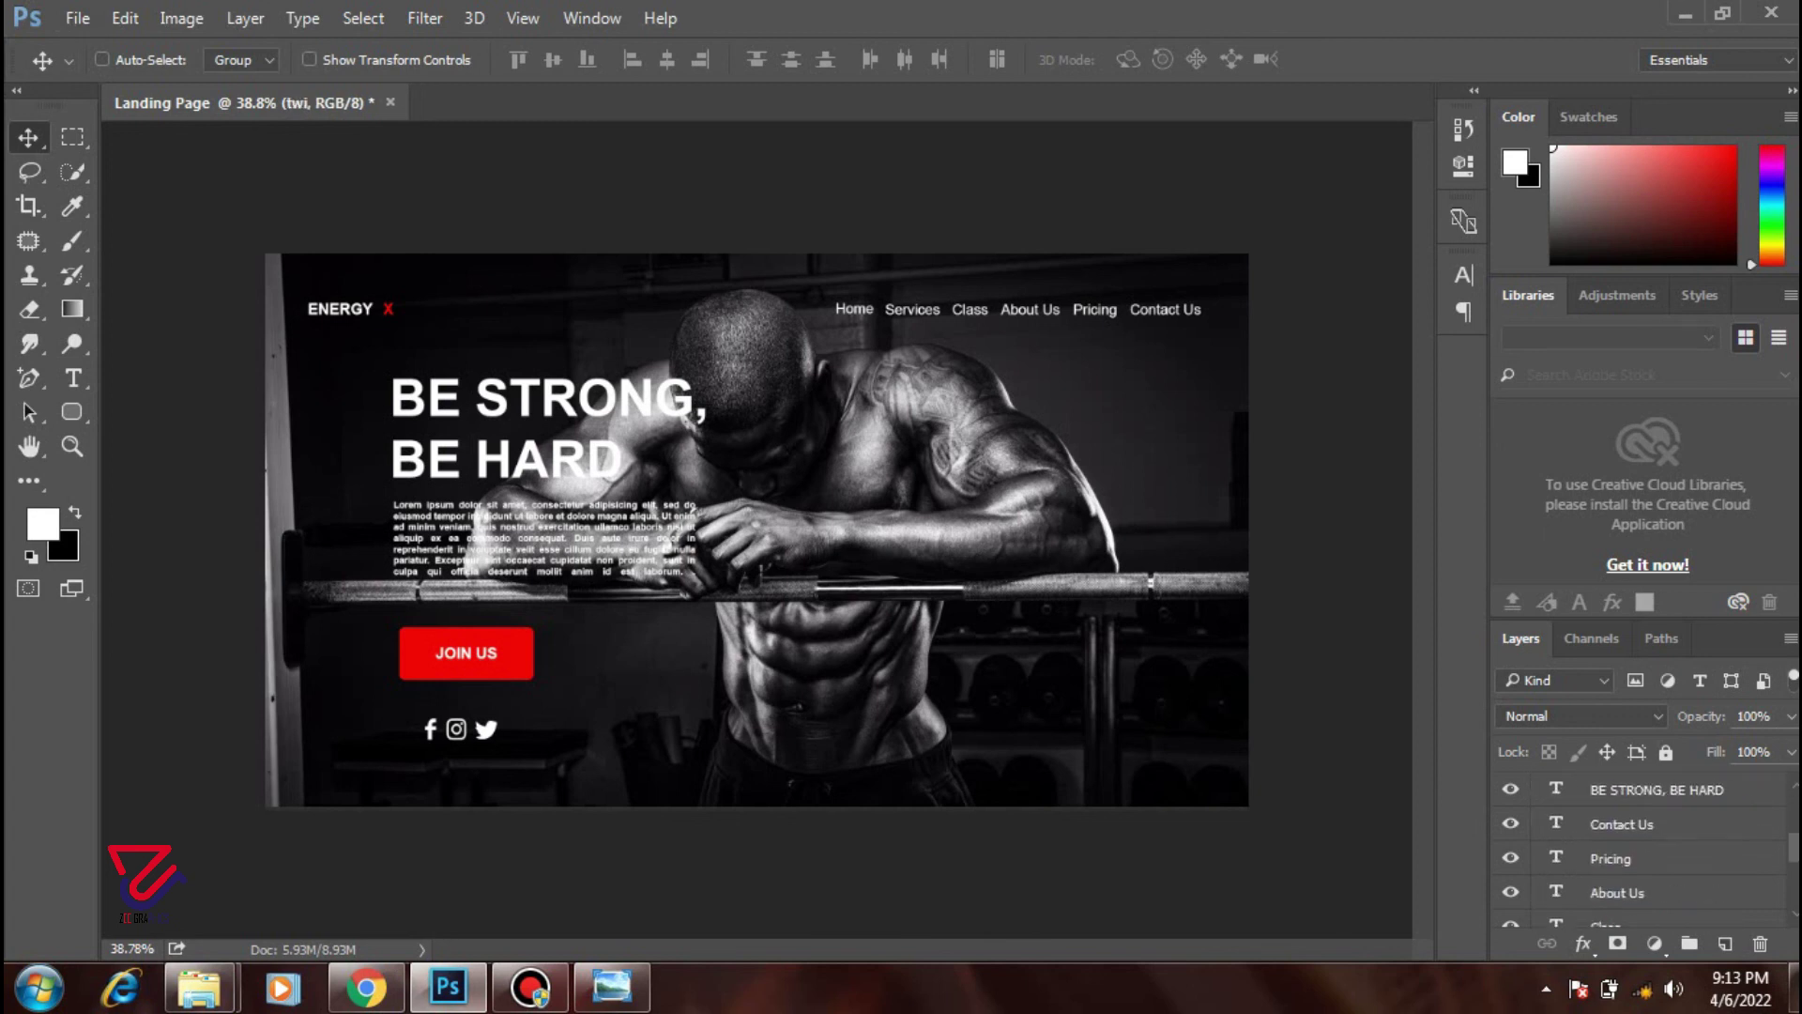
{"action": "scroll", "coordinate": [1643, 845], "scroll_direction": "down", "scroll_amount": 3}
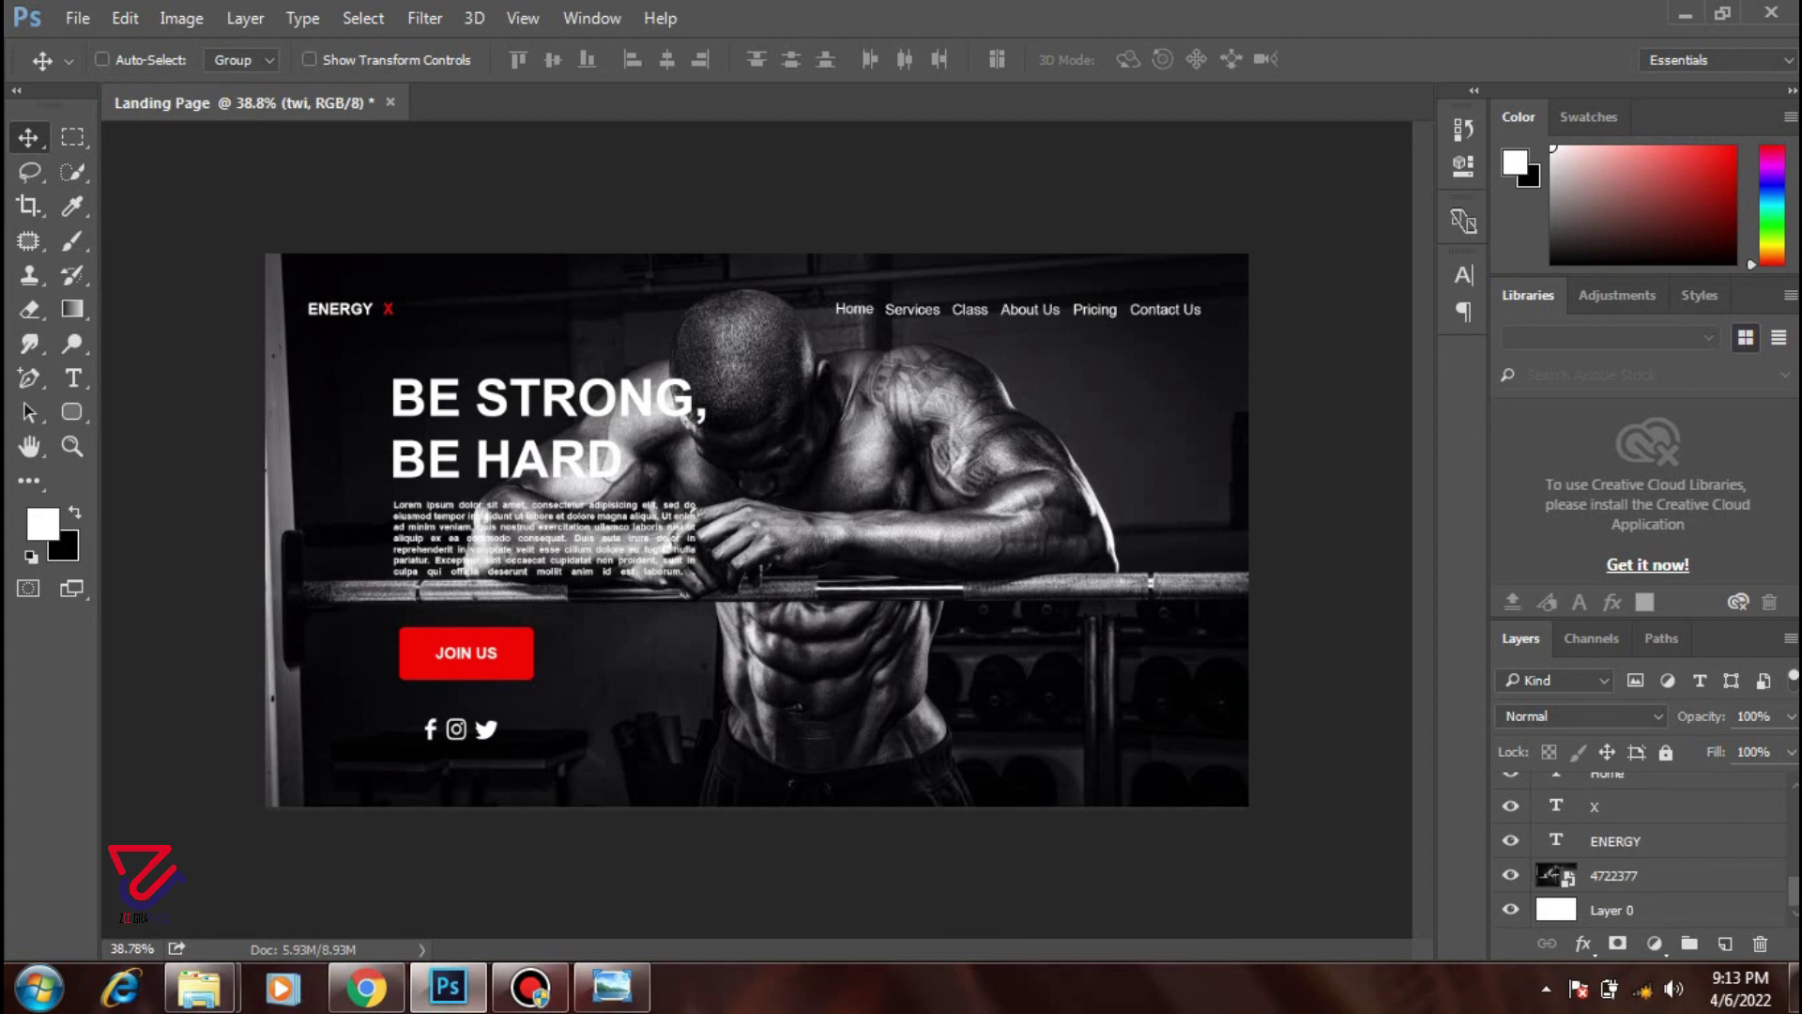
{"action": "left_click", "coordinate": [1615, 875]}
{"action": "left_click", "coordinate": [1725, 944]}
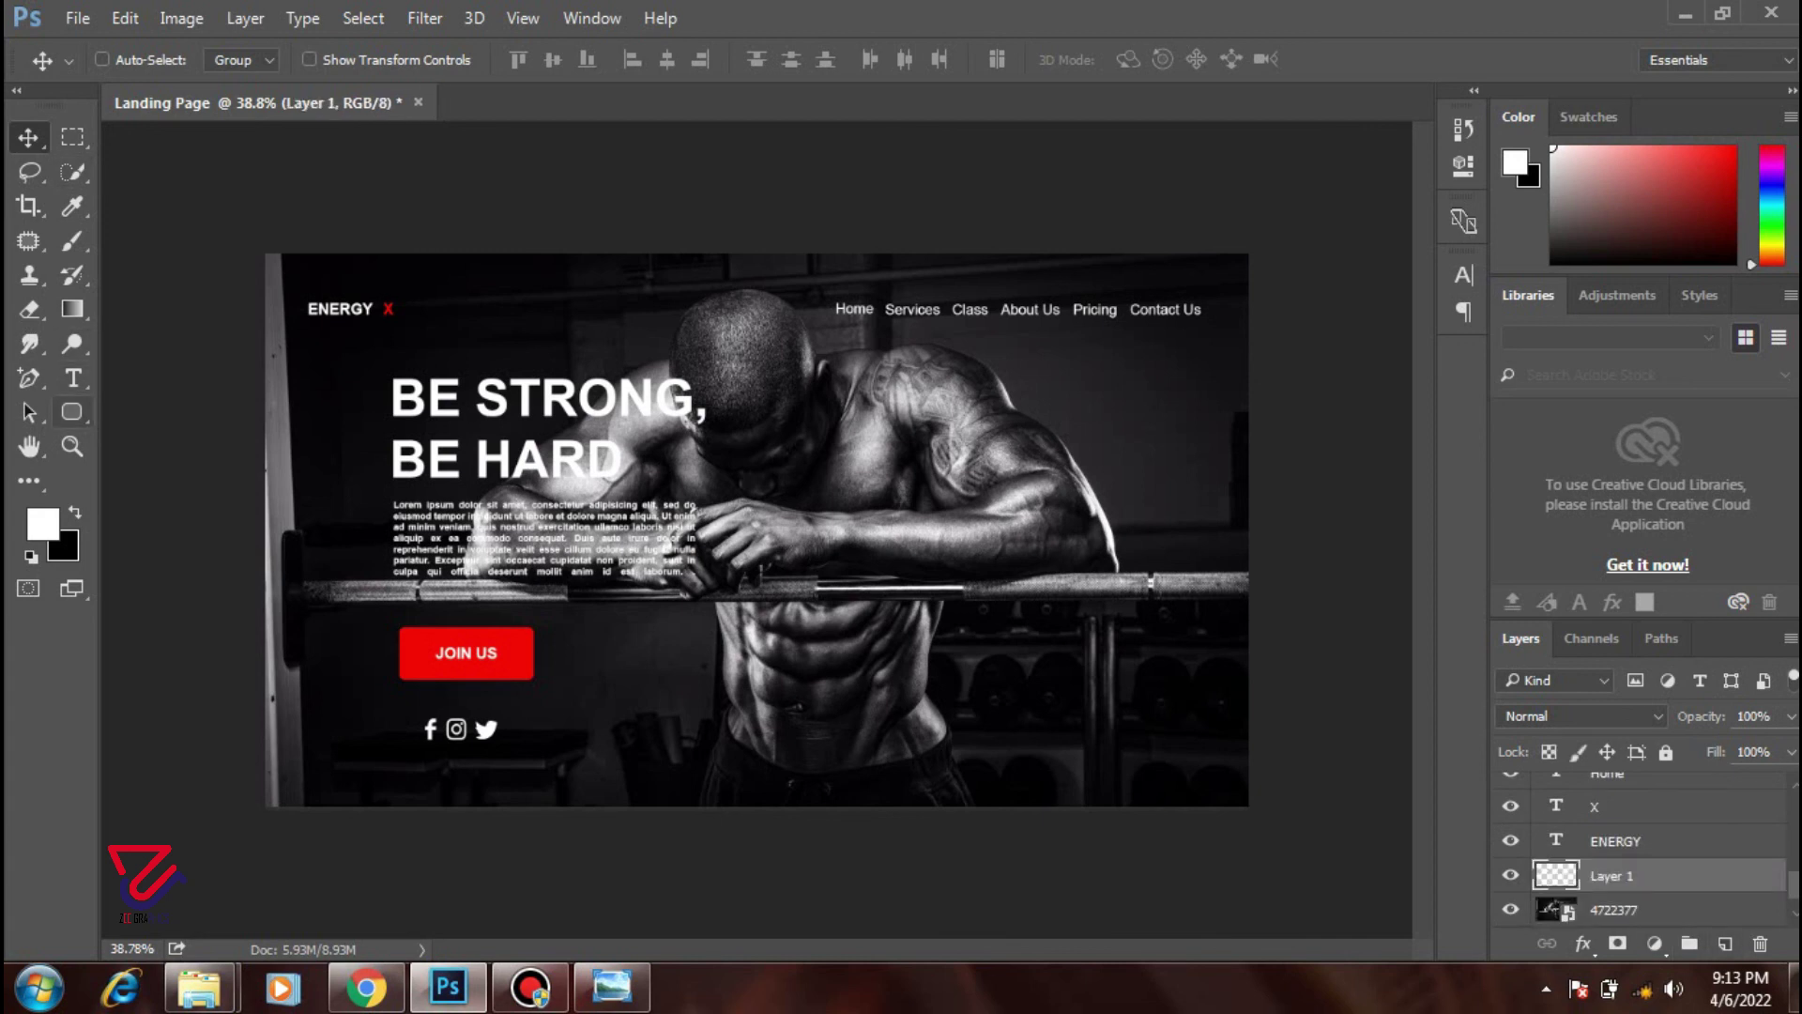
- Draw a black-filled rectangle covering the whole page with the Rectangle Tool
{"action": "left_click", "coordinate": [71, 411]}
{"action": "left_click", "coordinate": [188, 412]}
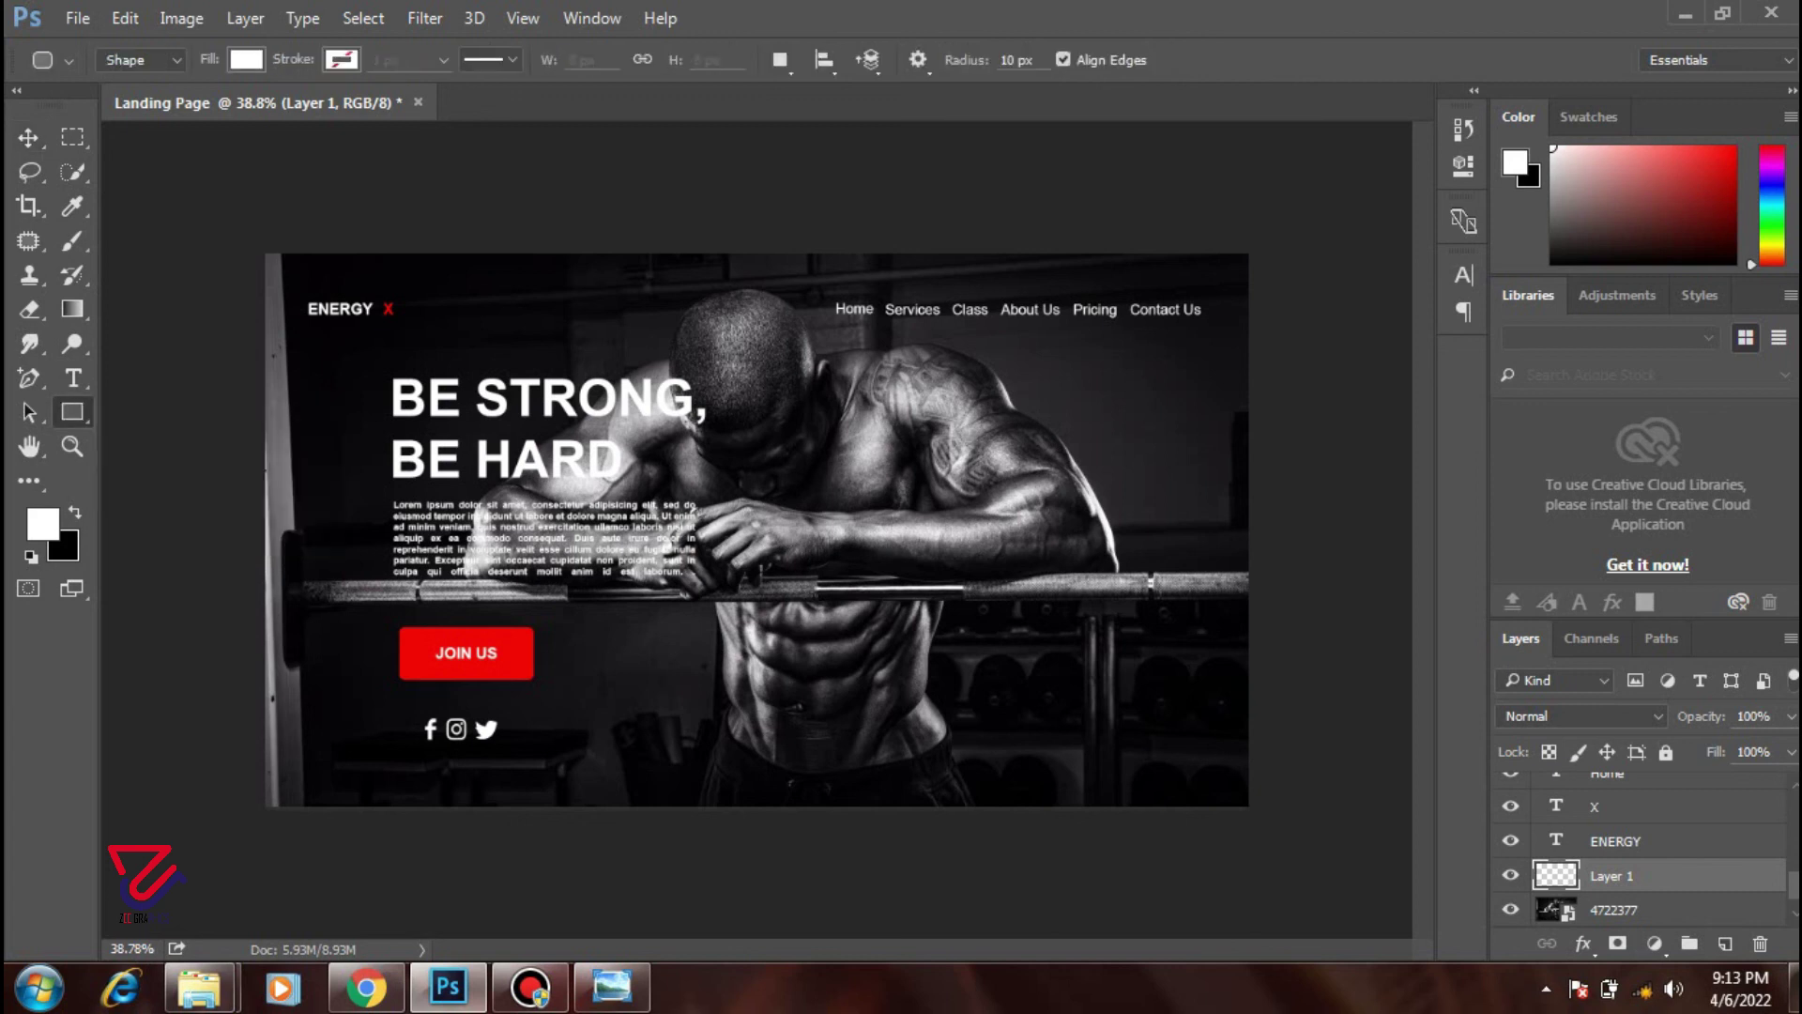
{"action": "mouse_move", "coordinate": [264, 254]}
{"action": "left_mouse_down"}
{"action": "mouse_move", "coordinate": [303, 297]}
{"action": "mouse_move", "coordinate": [1284, 815]}
{"action": "mouse_move", "coordinate": [1254, 810]}
{"action": "left_mouse_up"}
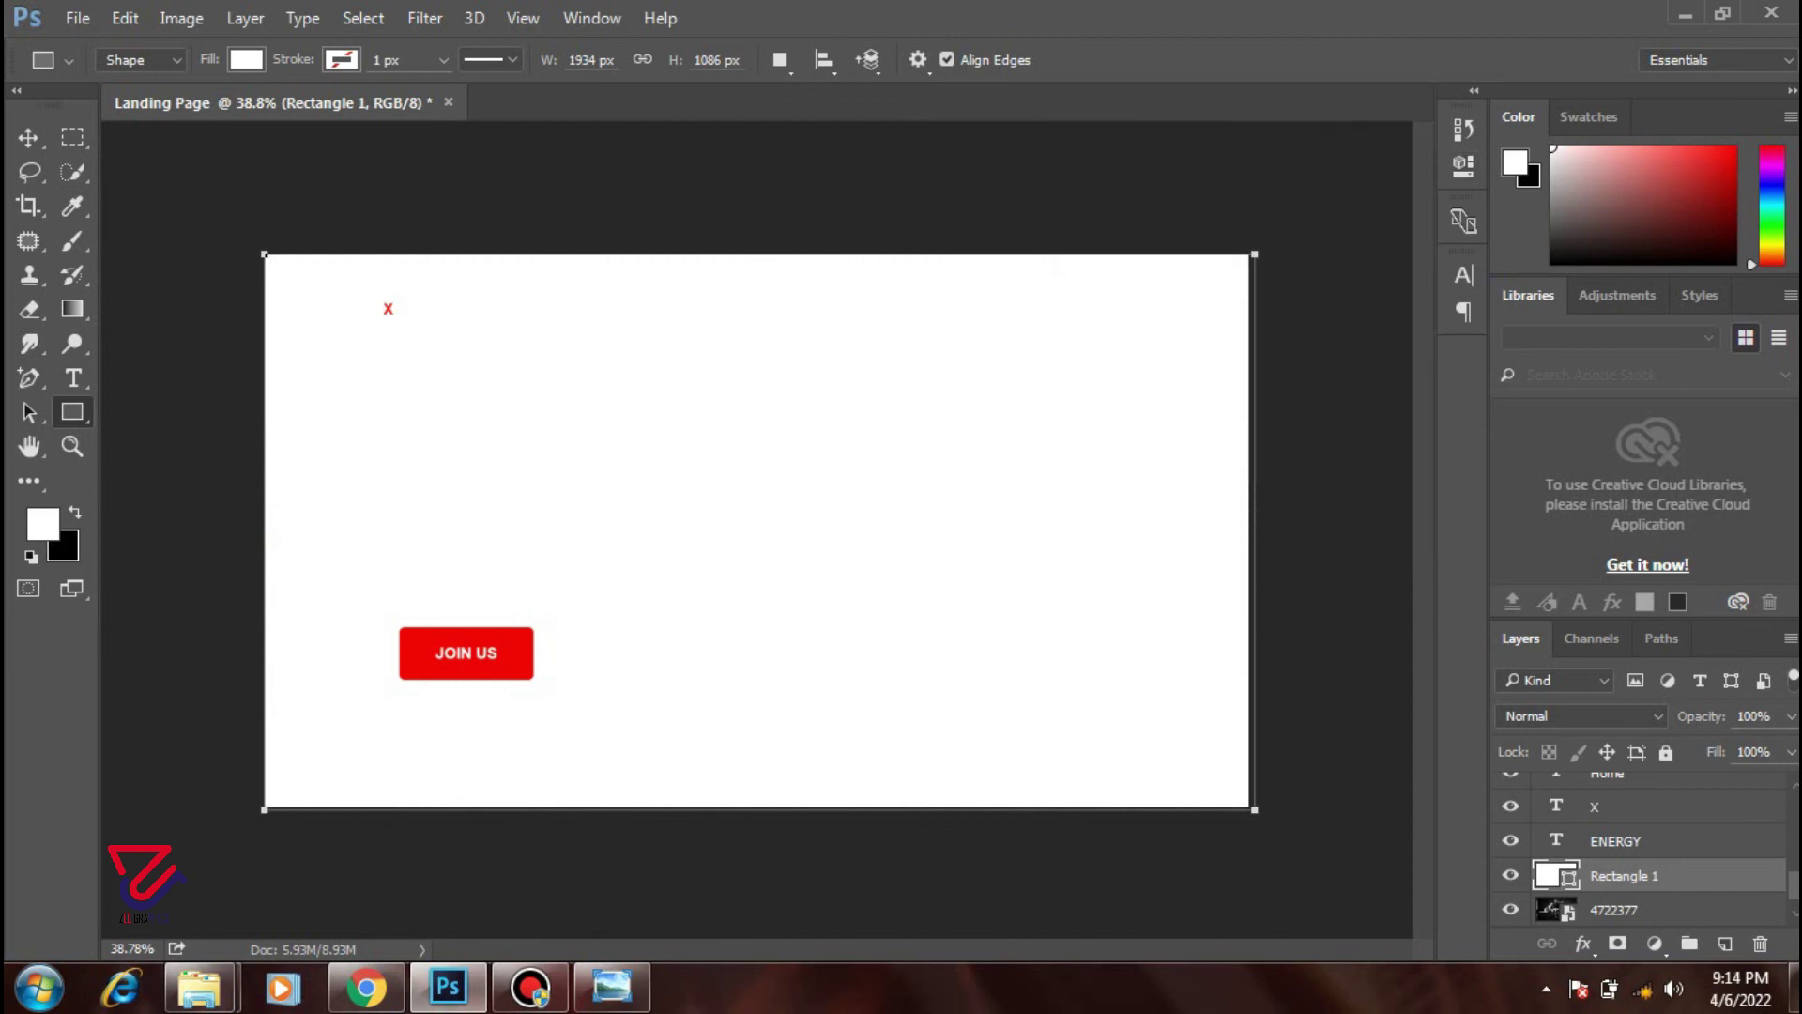
{"action": "left_click", "coordinate": [246, 59]}
{"action": "left_click", "coordinate": [118, 199]}
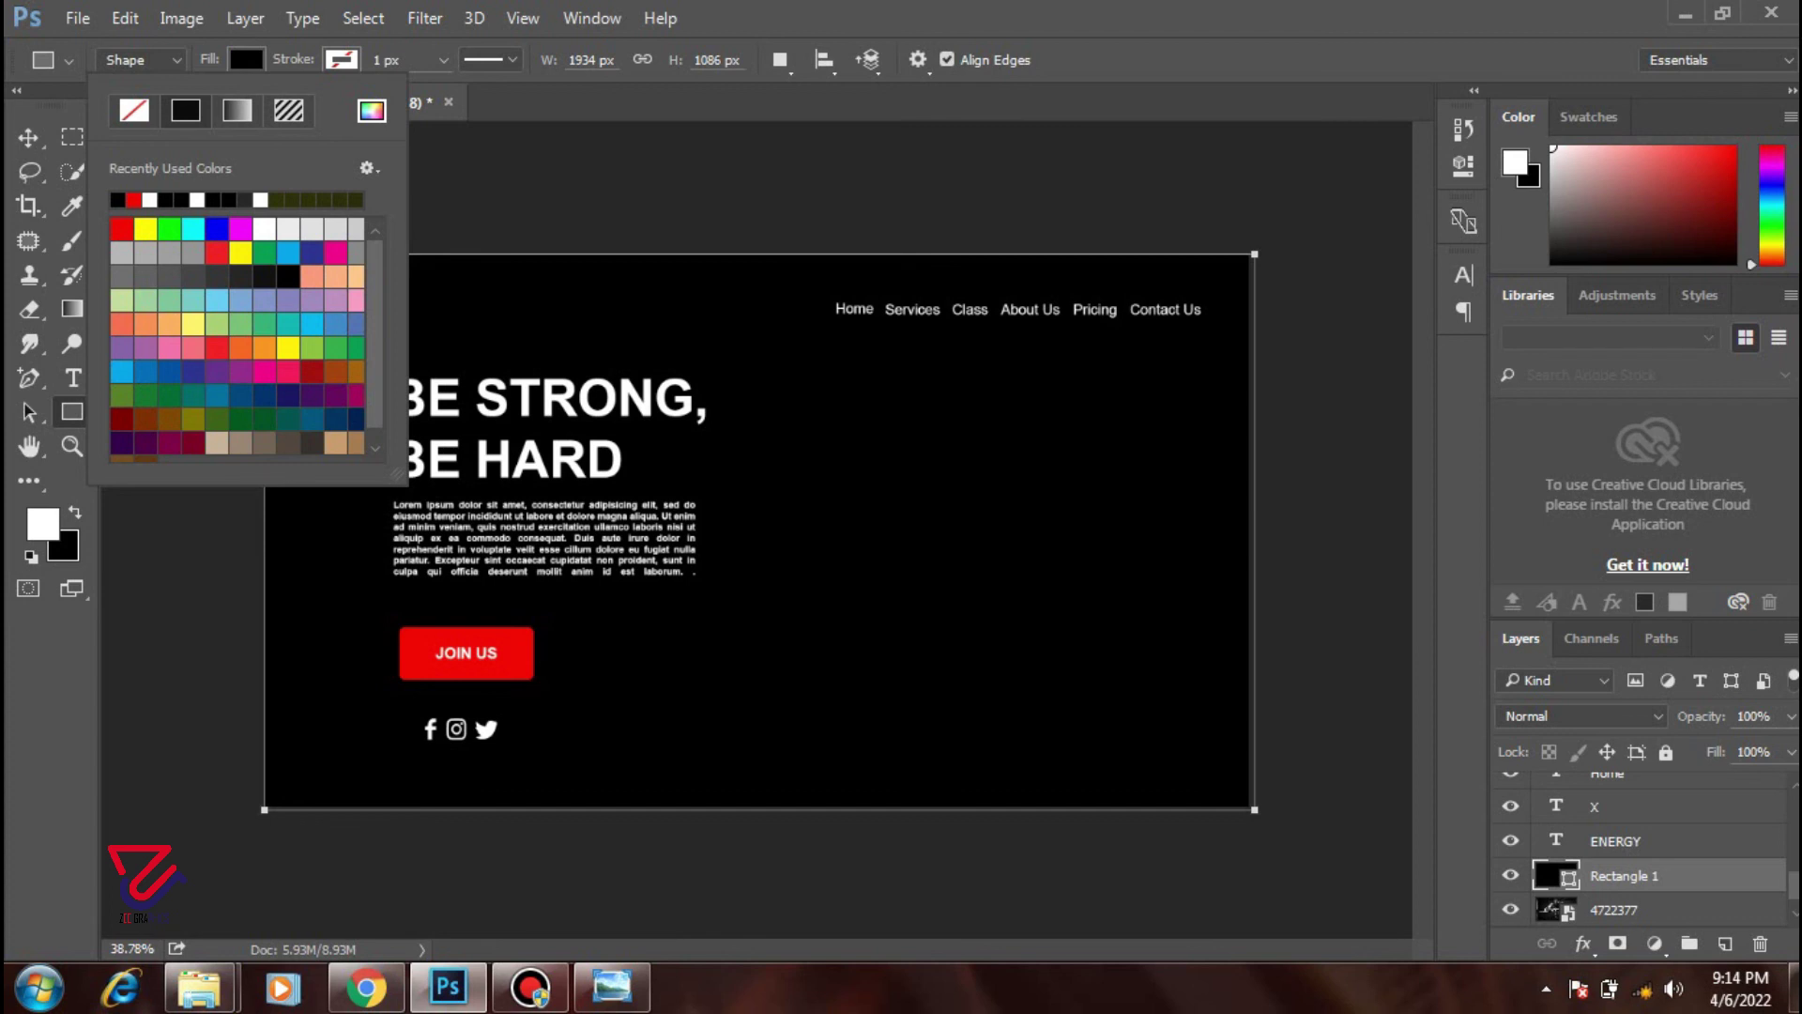
{"action": "key", "text": "Return"}
{"action": "key", "text": "v"}
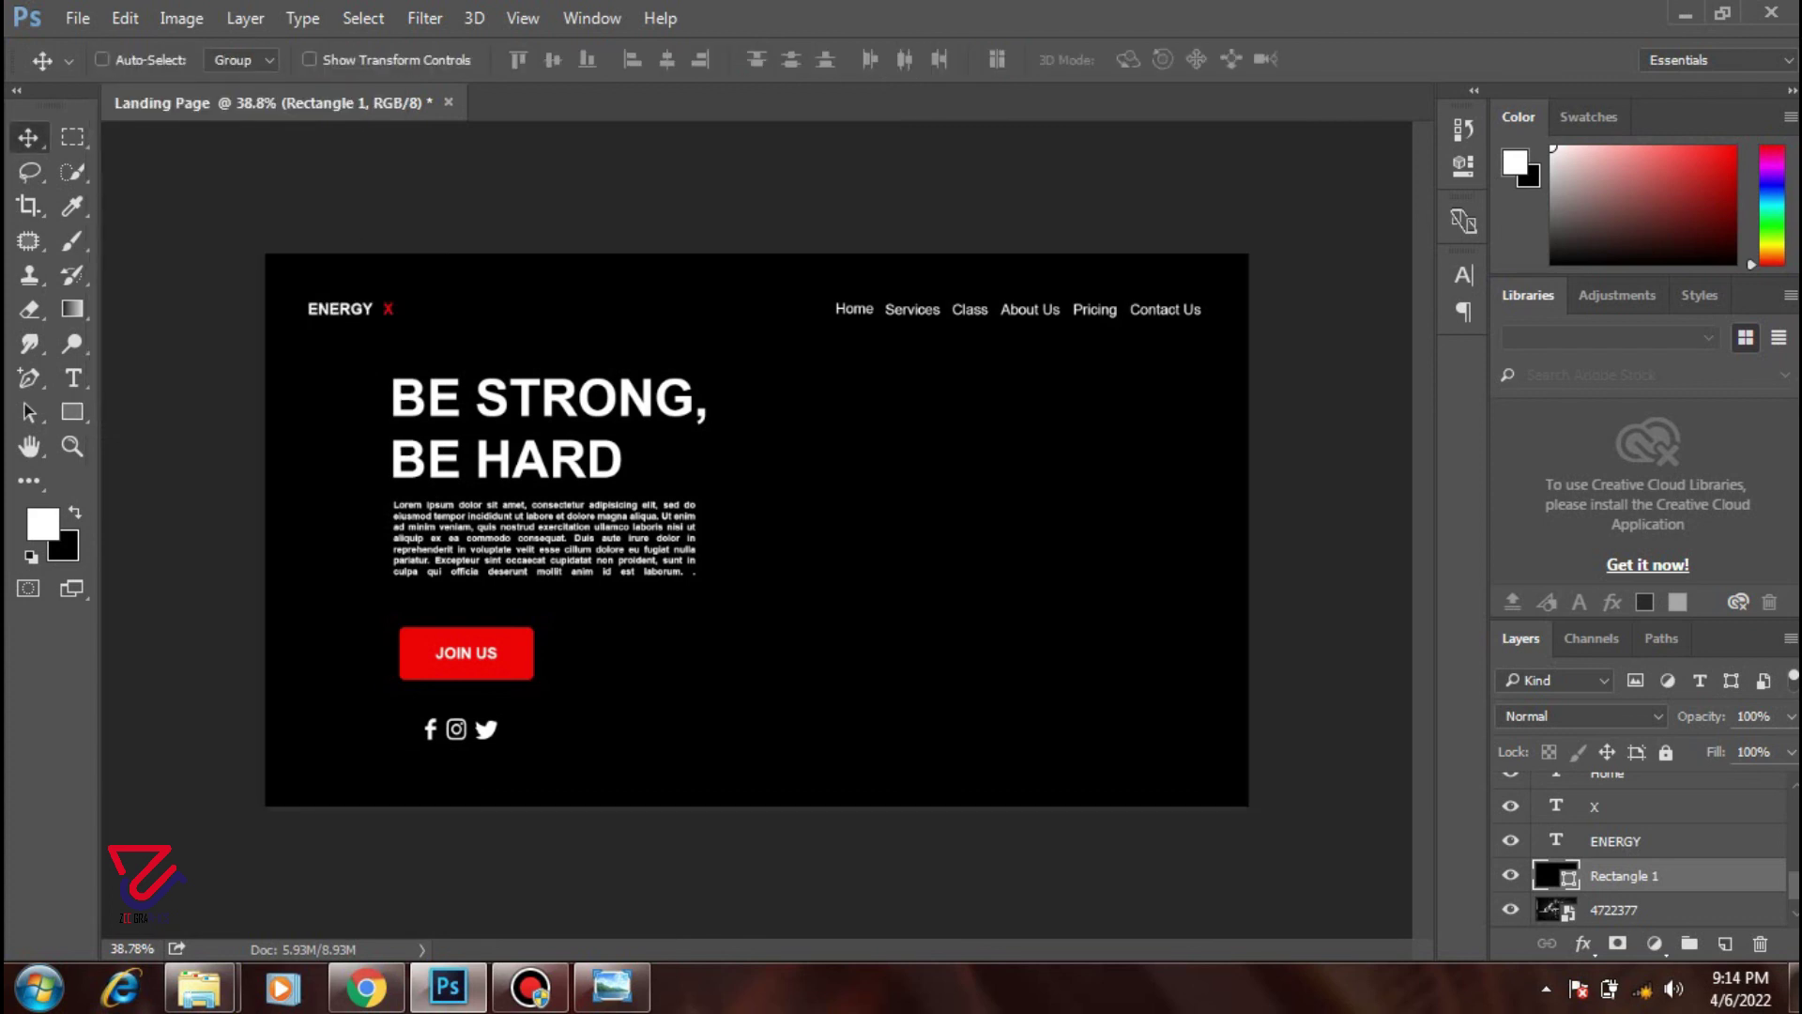
- Lower the black overlay layer's opacity to 20%, toggling its visibility to compare
{"action": "left_click", "coordinate": [1791, 751]}
{"action": "left_click_drag", "start_coordinate": [1788, 749], "coordinate": [1690, 749]}
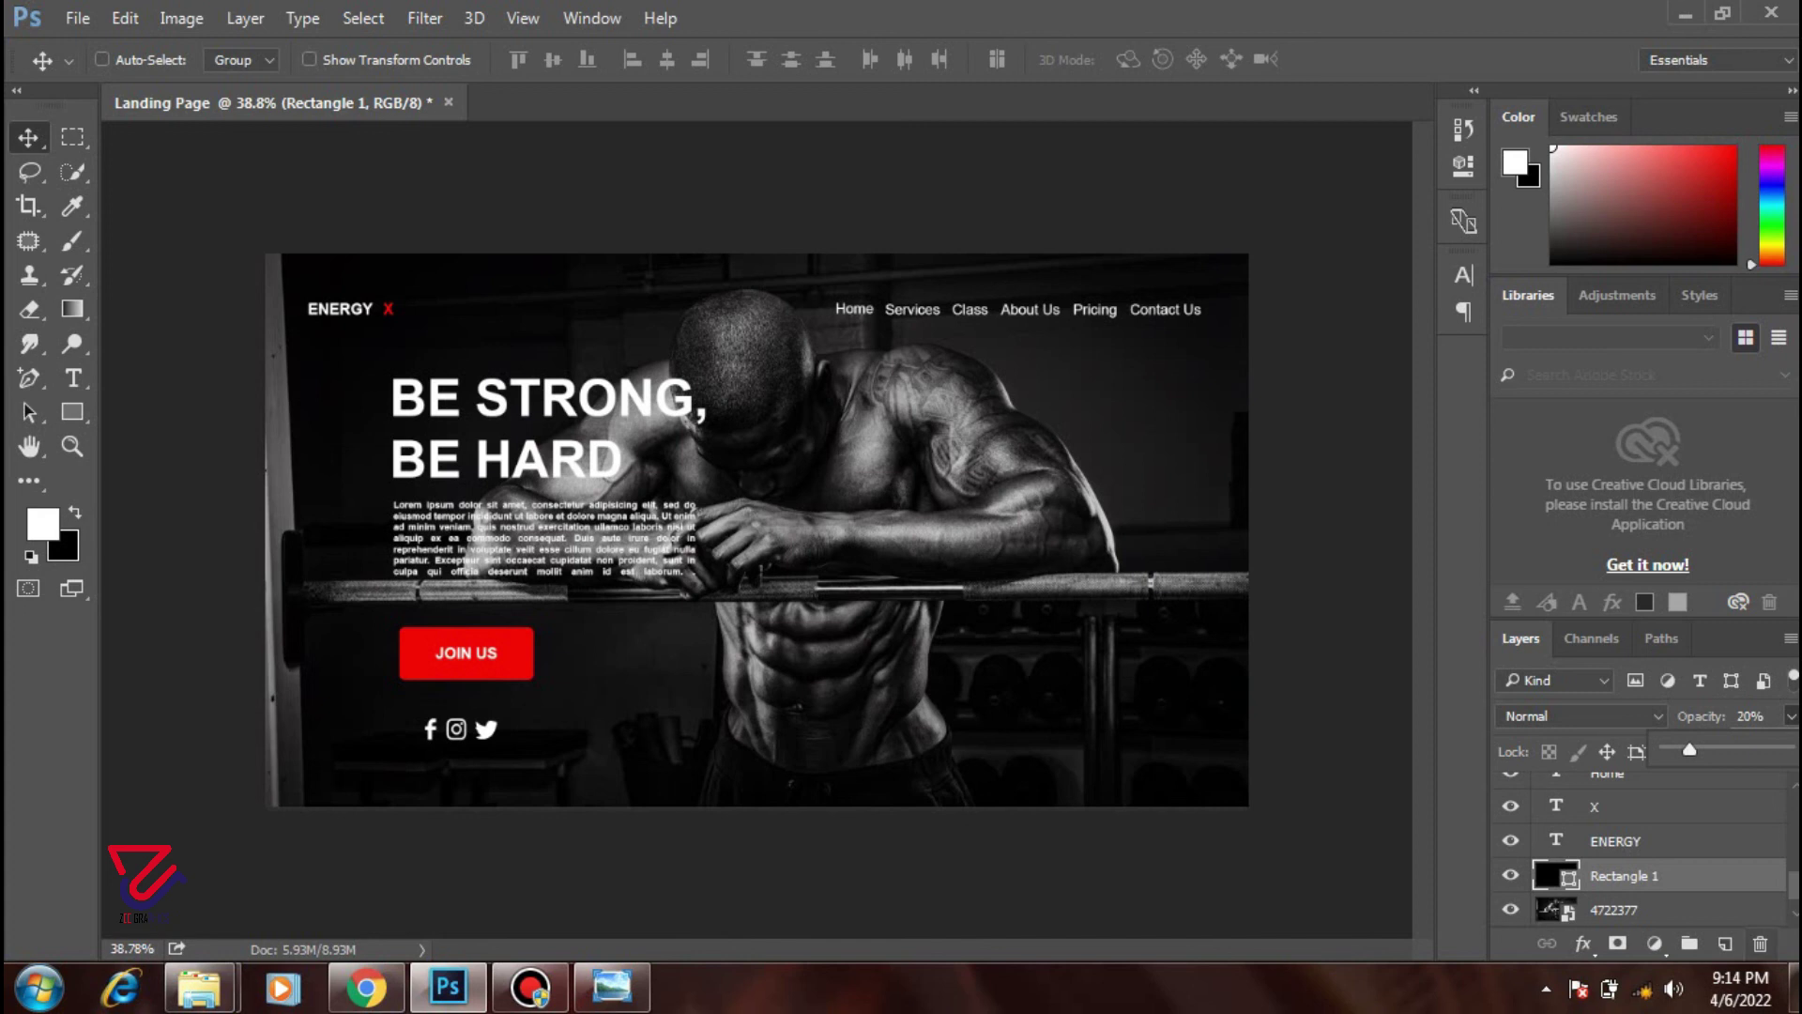
{"action": "left_click", "coordinate": [1510, 875]}
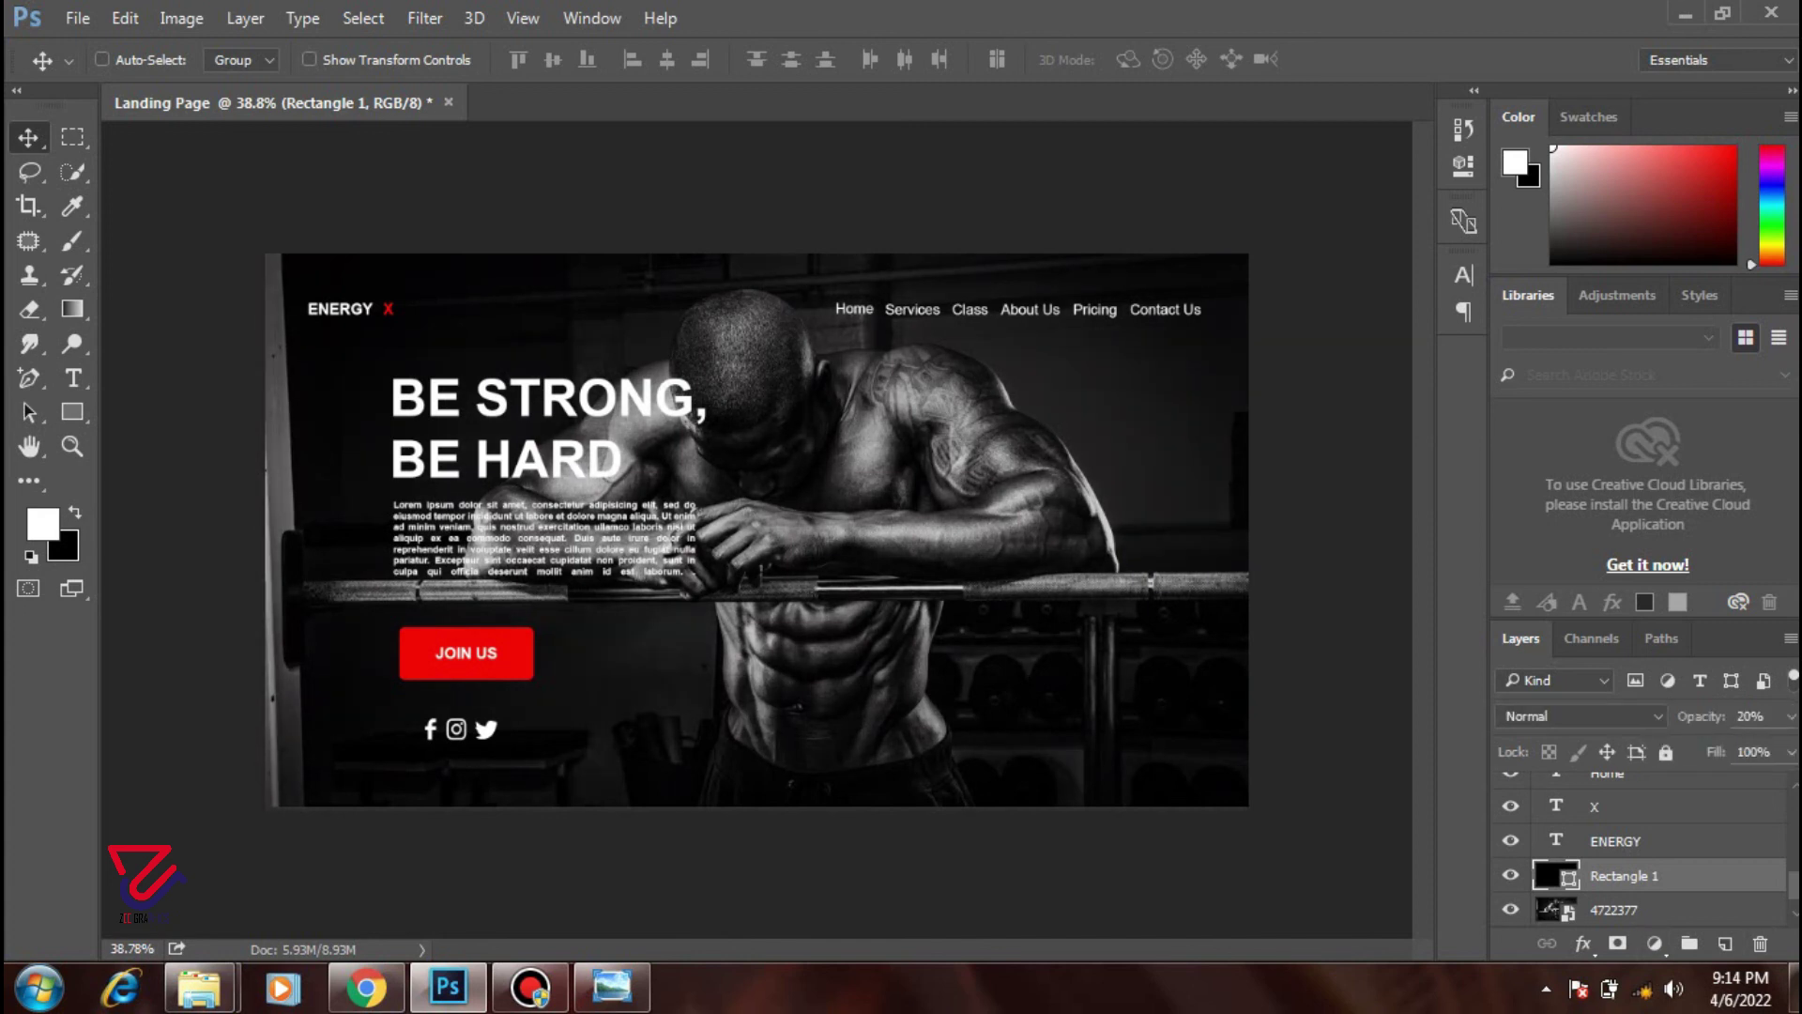
{"action": "left_click", "coordinate": [1511, 875]}
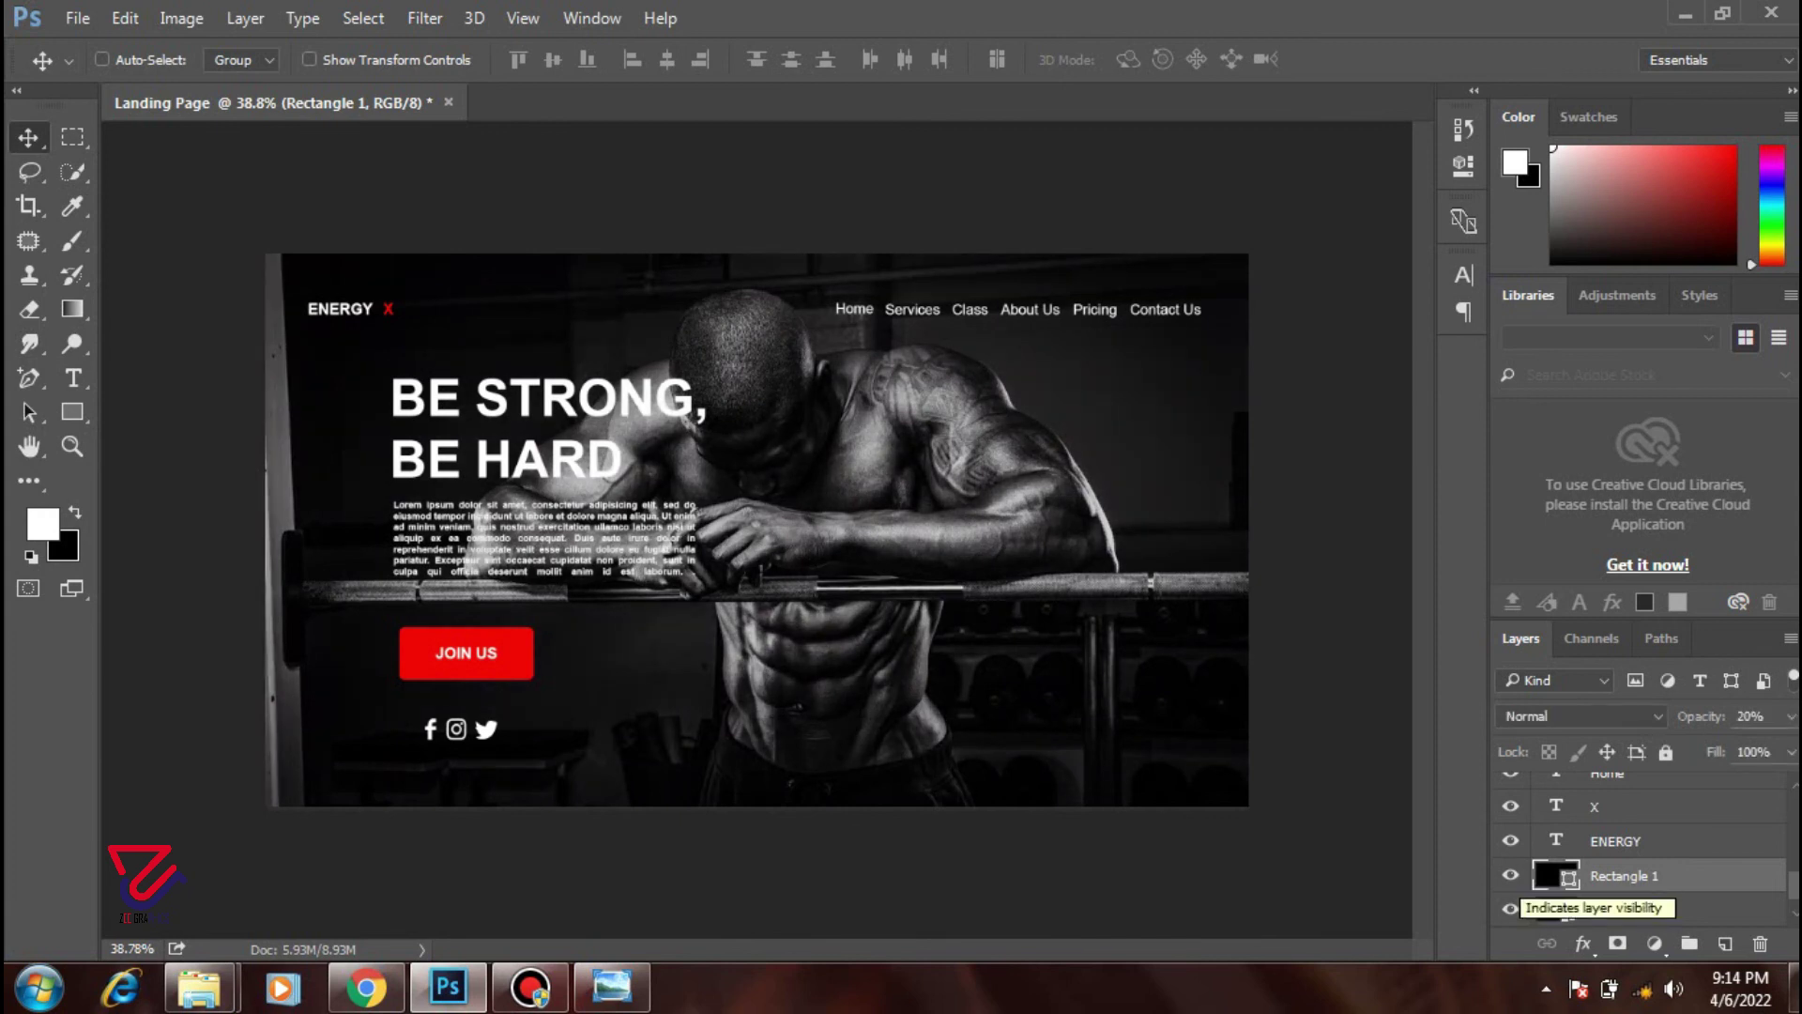
{"action": "scroll", "coordinate": [1513, 903], "scroll_direction": "down", "scroll_amount": 1}
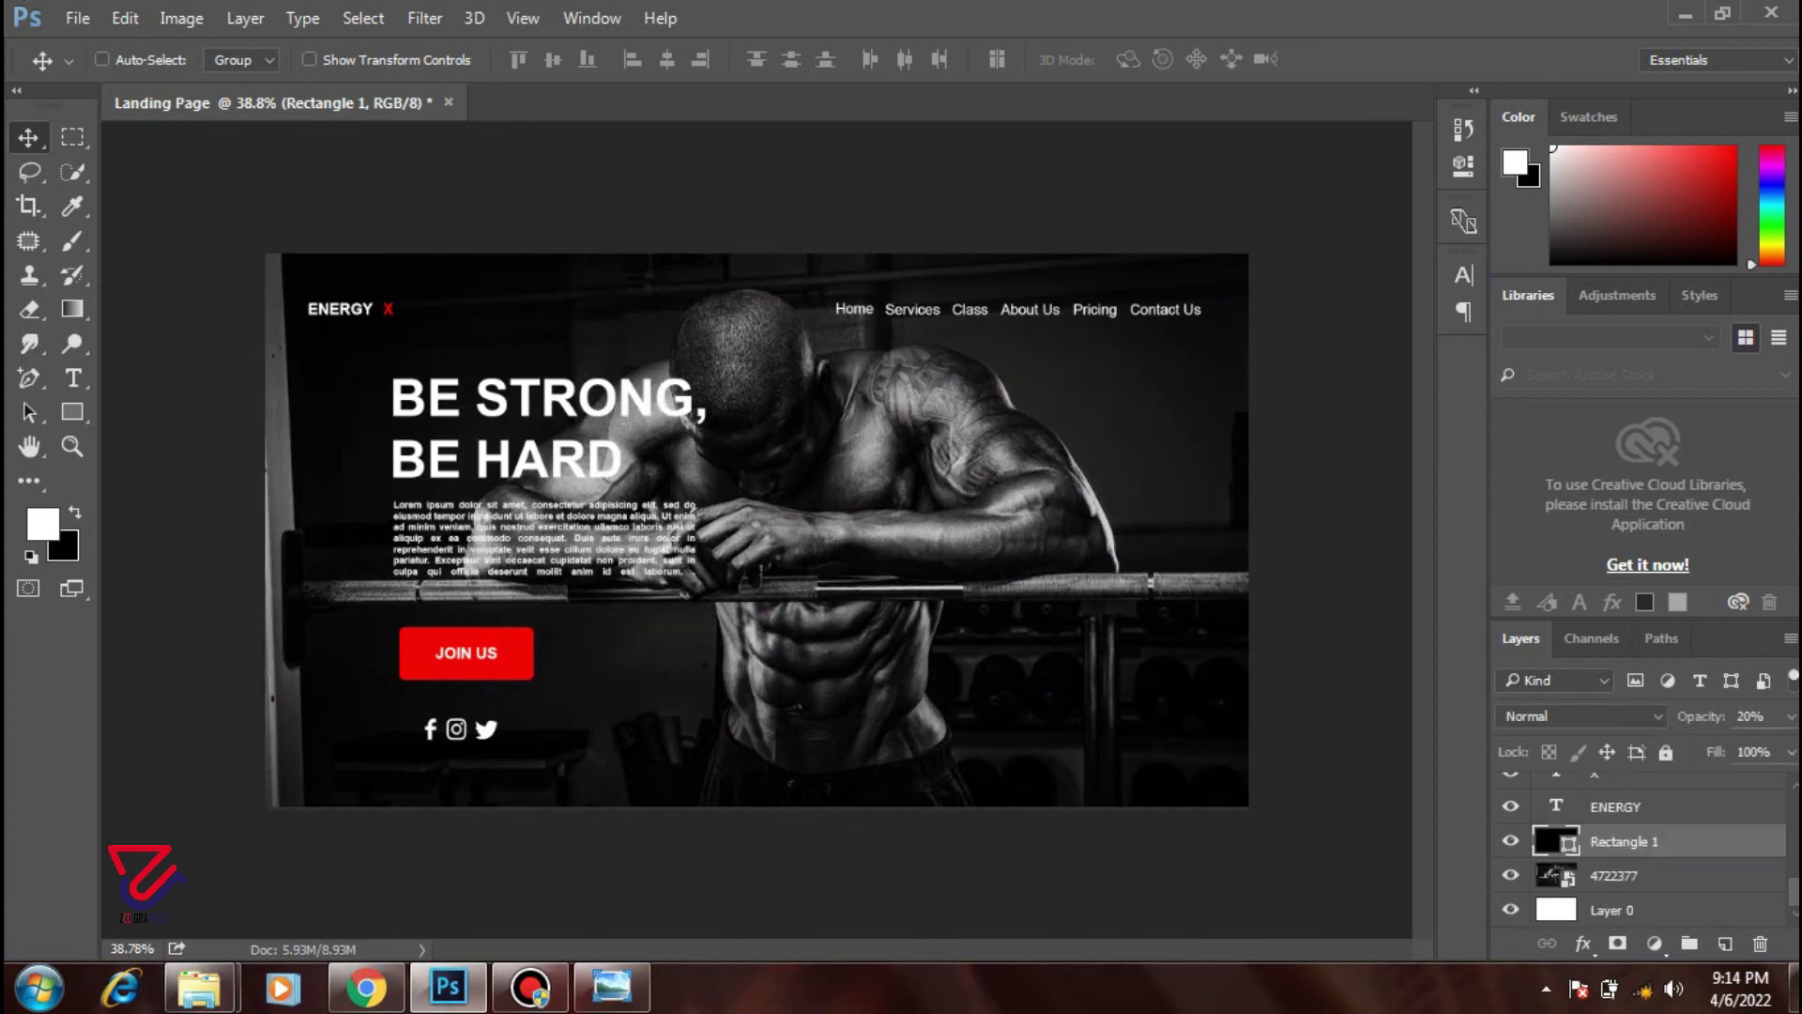
- Merge all layers from twi down to the gym photo into one twi layer, then minimise Photoshop
{"action": "key", "text": "alt+bracketleft"}
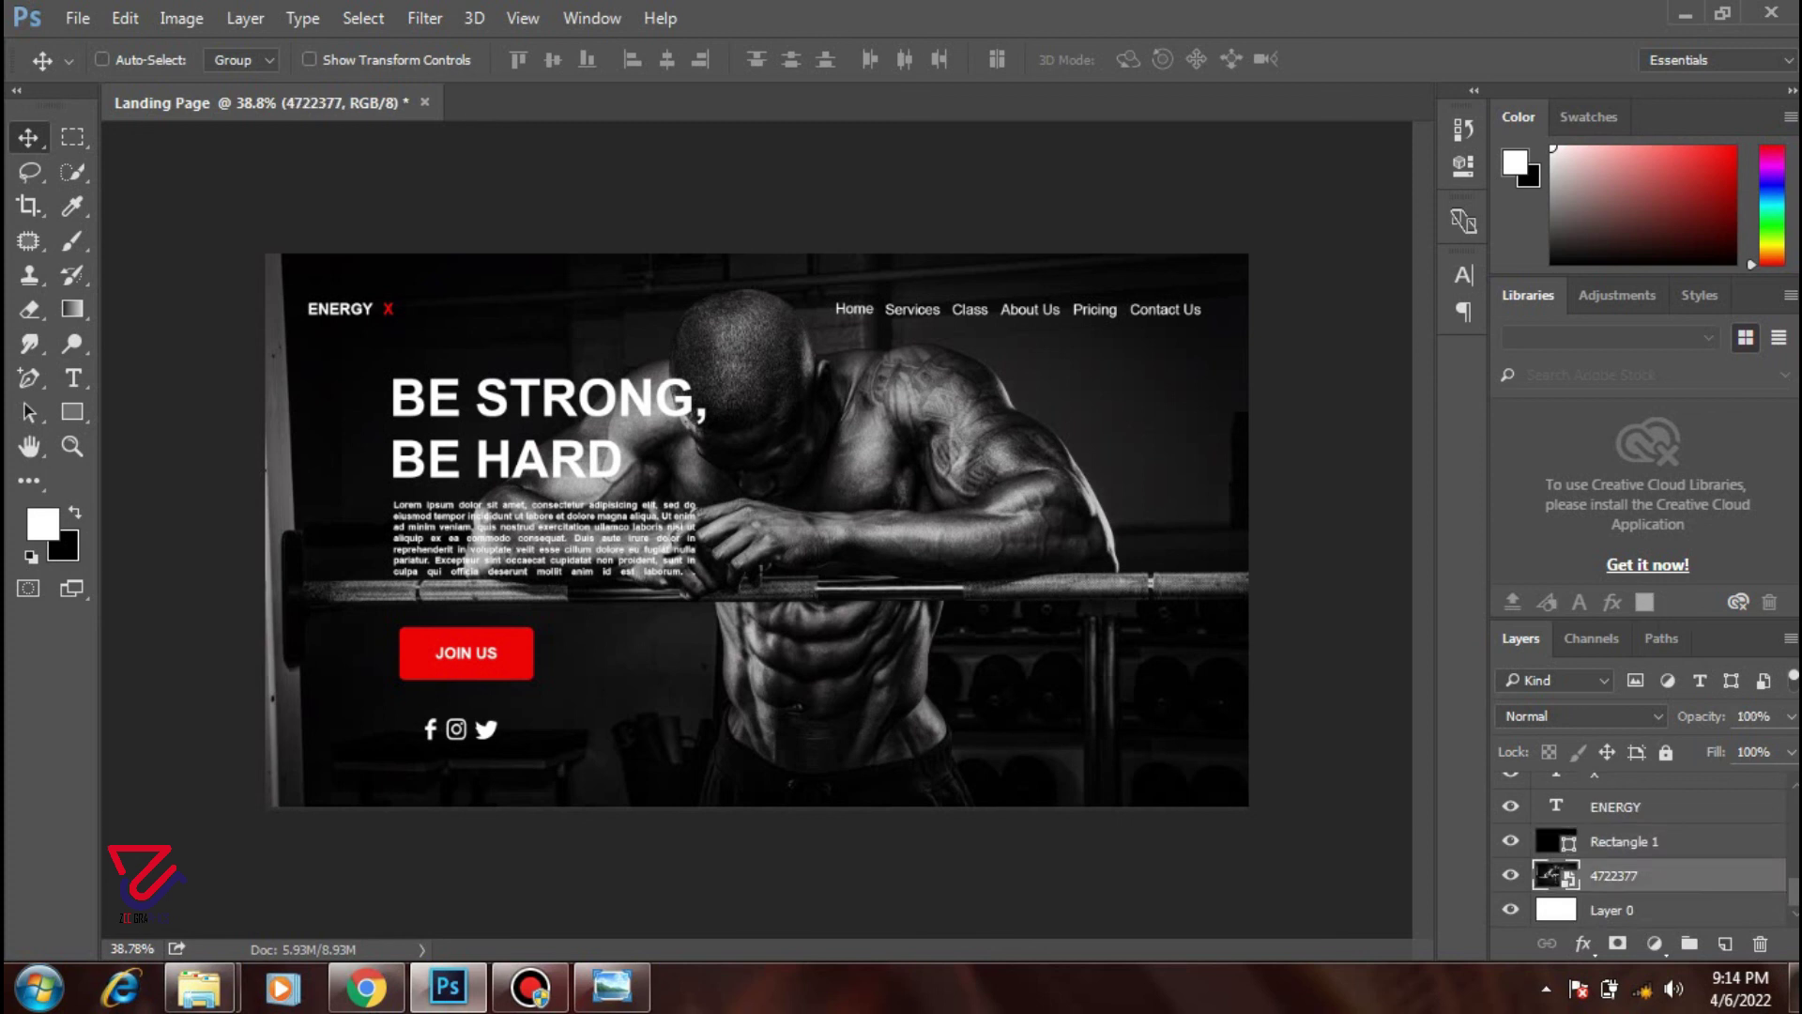
{"action": "scroll", "coordinate": [1643, 854], "scroll_direction": "up", "scroll_amount": 2}
{"action": "scroll", "coordinate": [1643, 855], "scroll_direction": "up", "scroll_amount": 2}
{"action": "scroll", "coordinate": [1643, 854], "scroll_direction": "up", "scroll_amount": 2}
{"action": "scroll", "coordinate": [1643, 854], "scroll_direction": "up", "scroll_amount": 2}
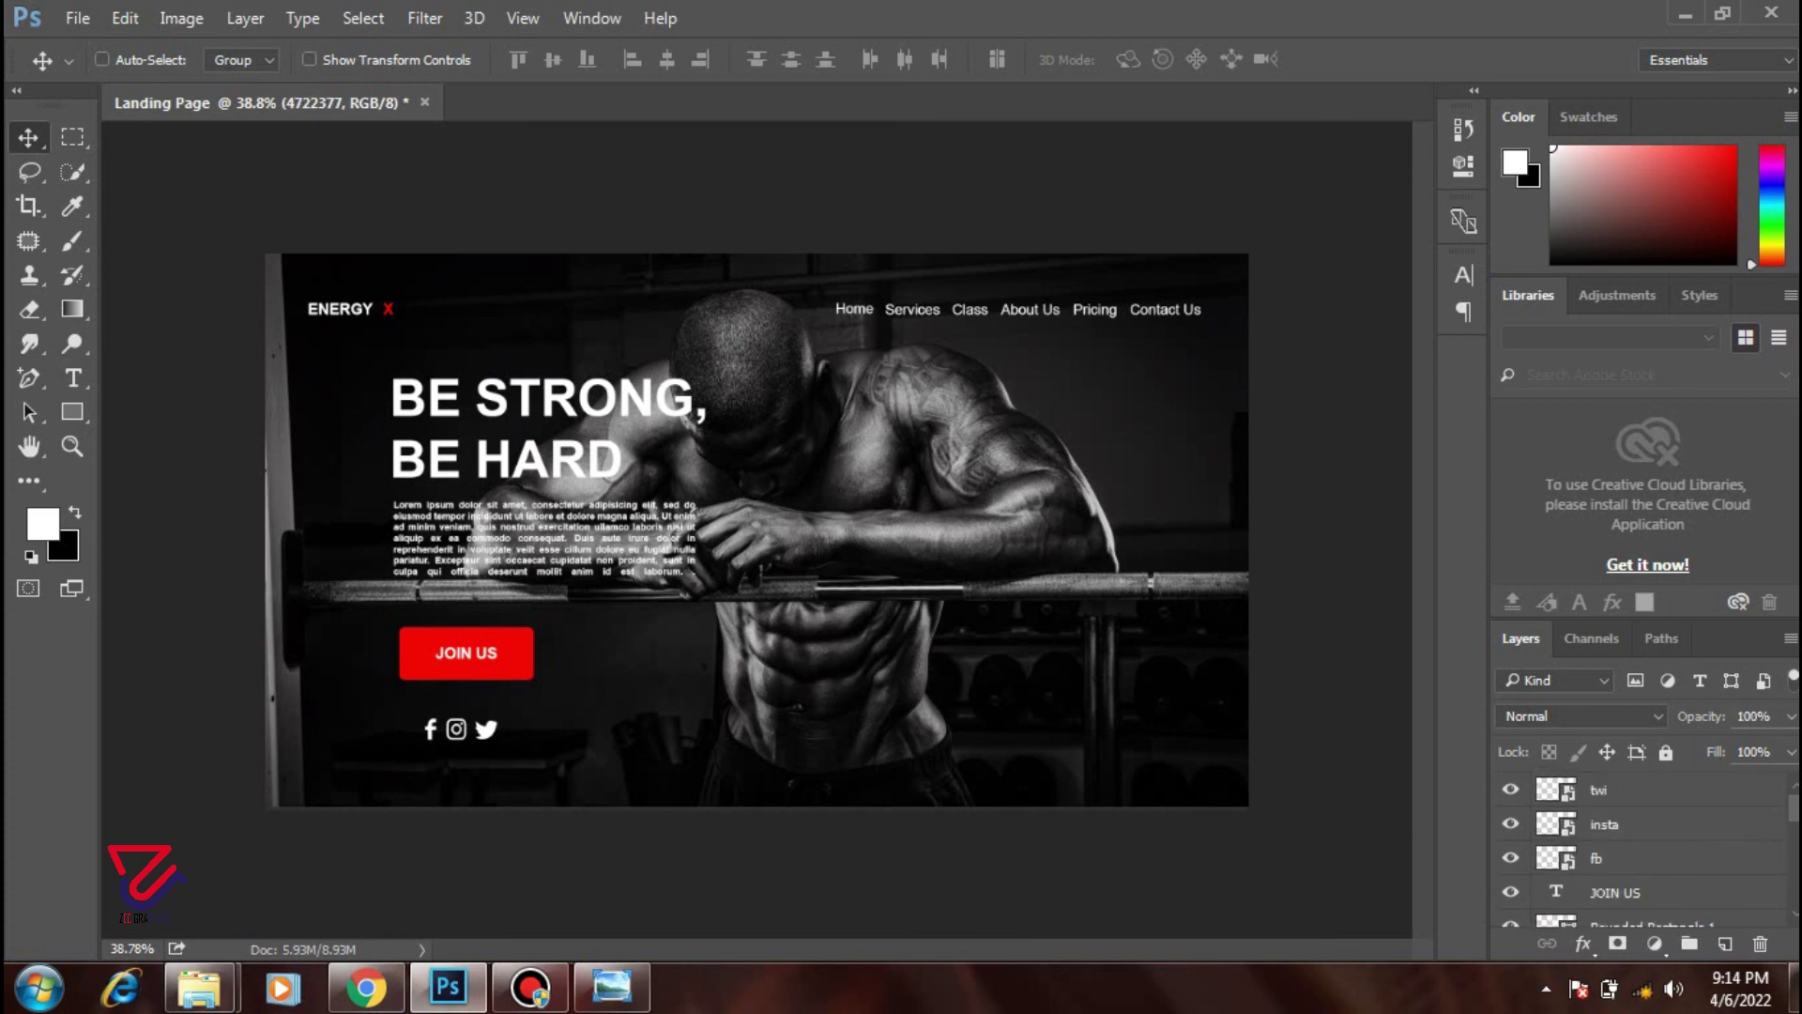
{"action": "left_click", "coordinate": [1653, 790], "text": "shift"}
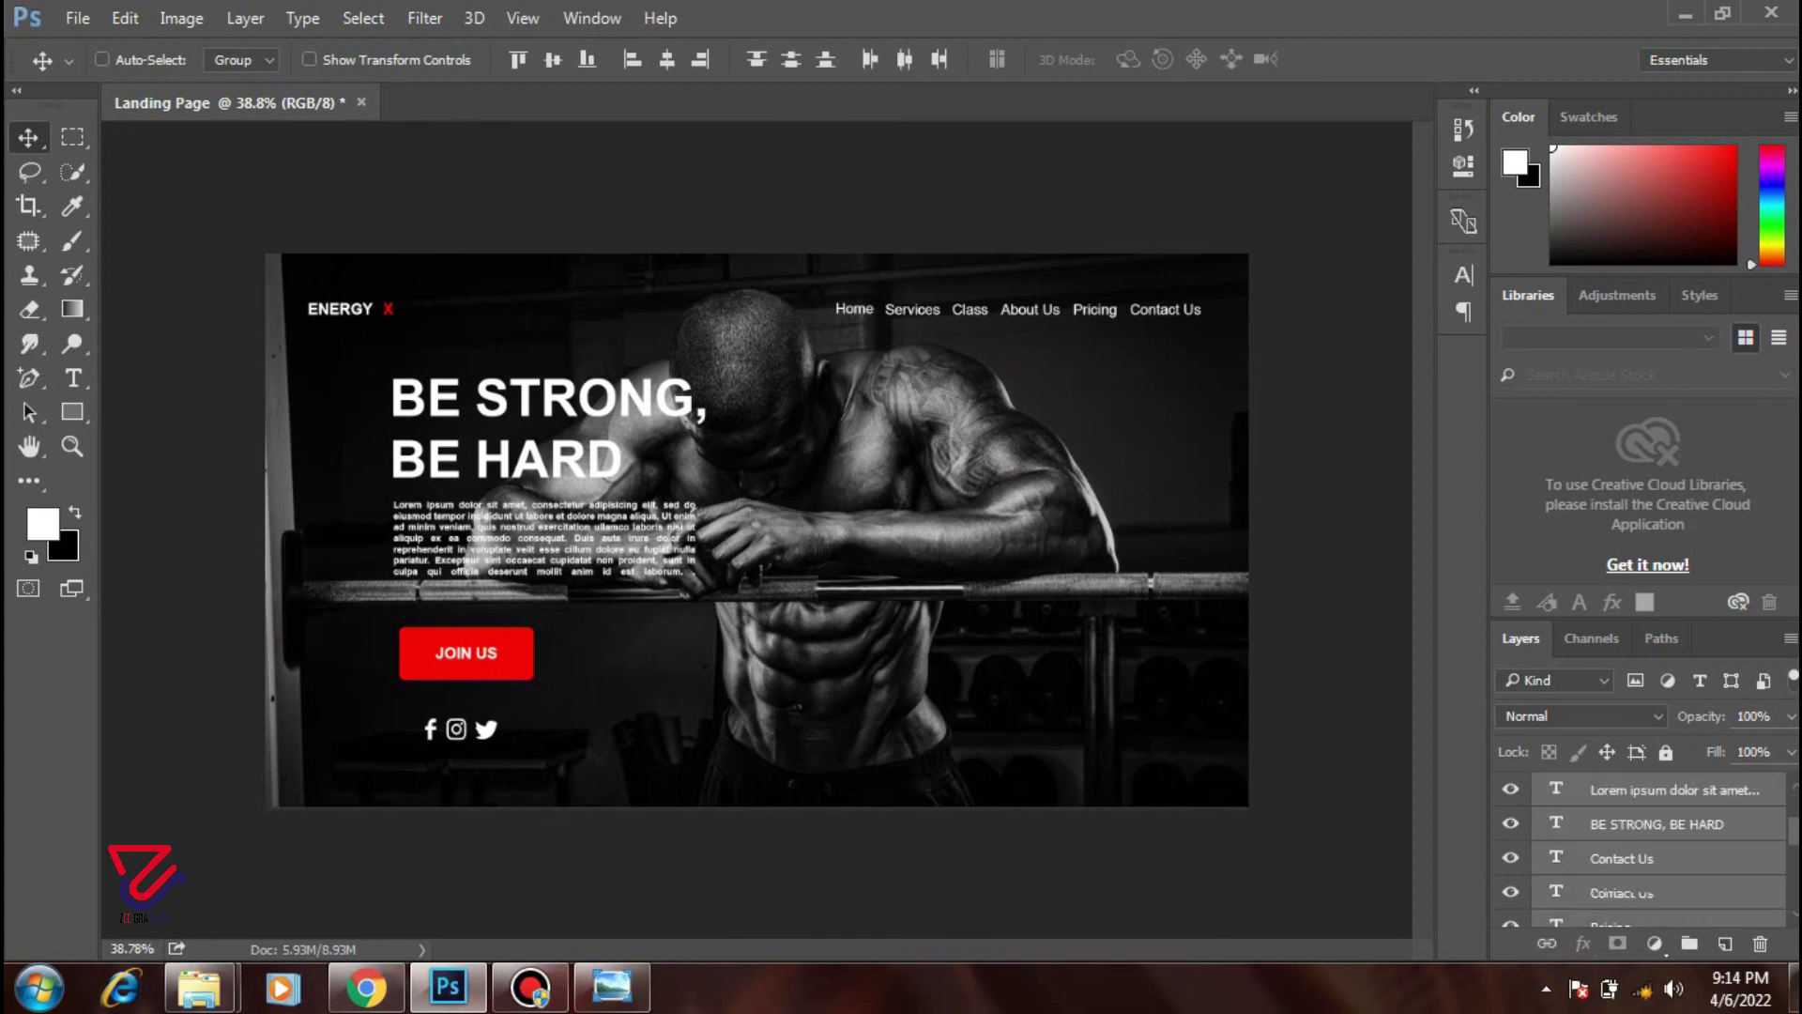
{"action": "right_click", "coordinate": [1667, 825]}
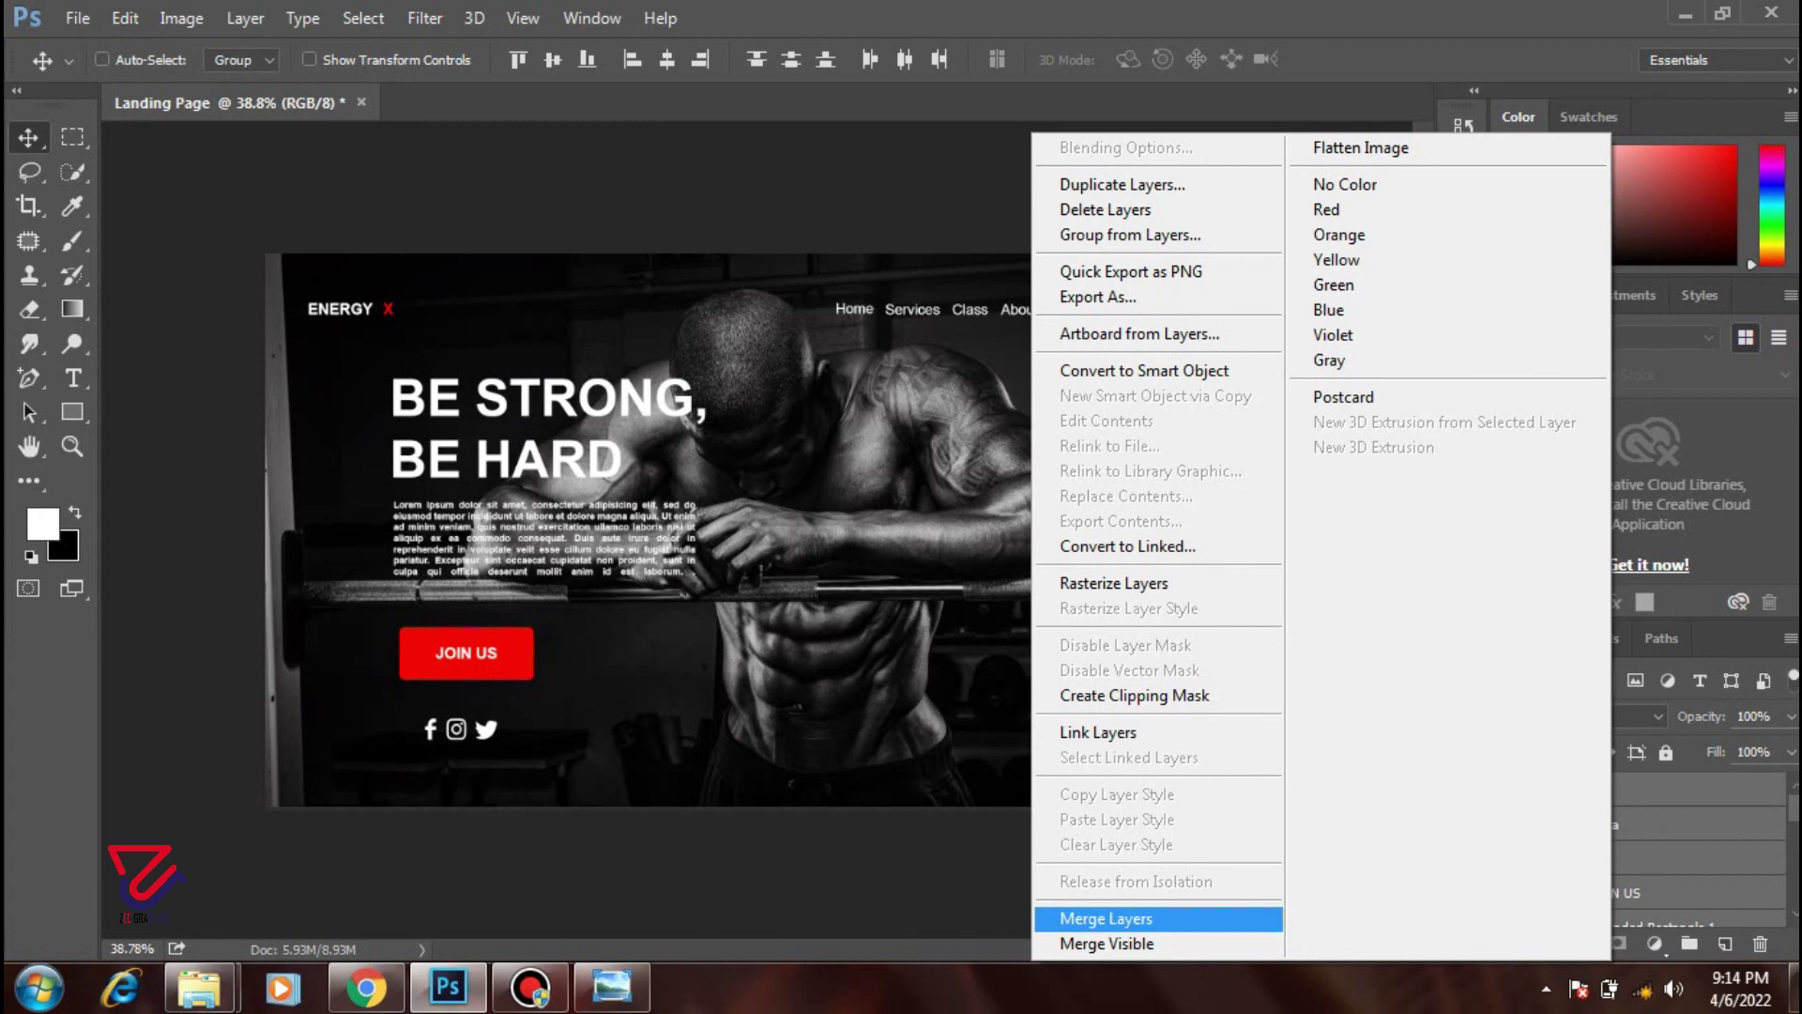
{"action": "left_click", "coordinate": [1108, 918]}
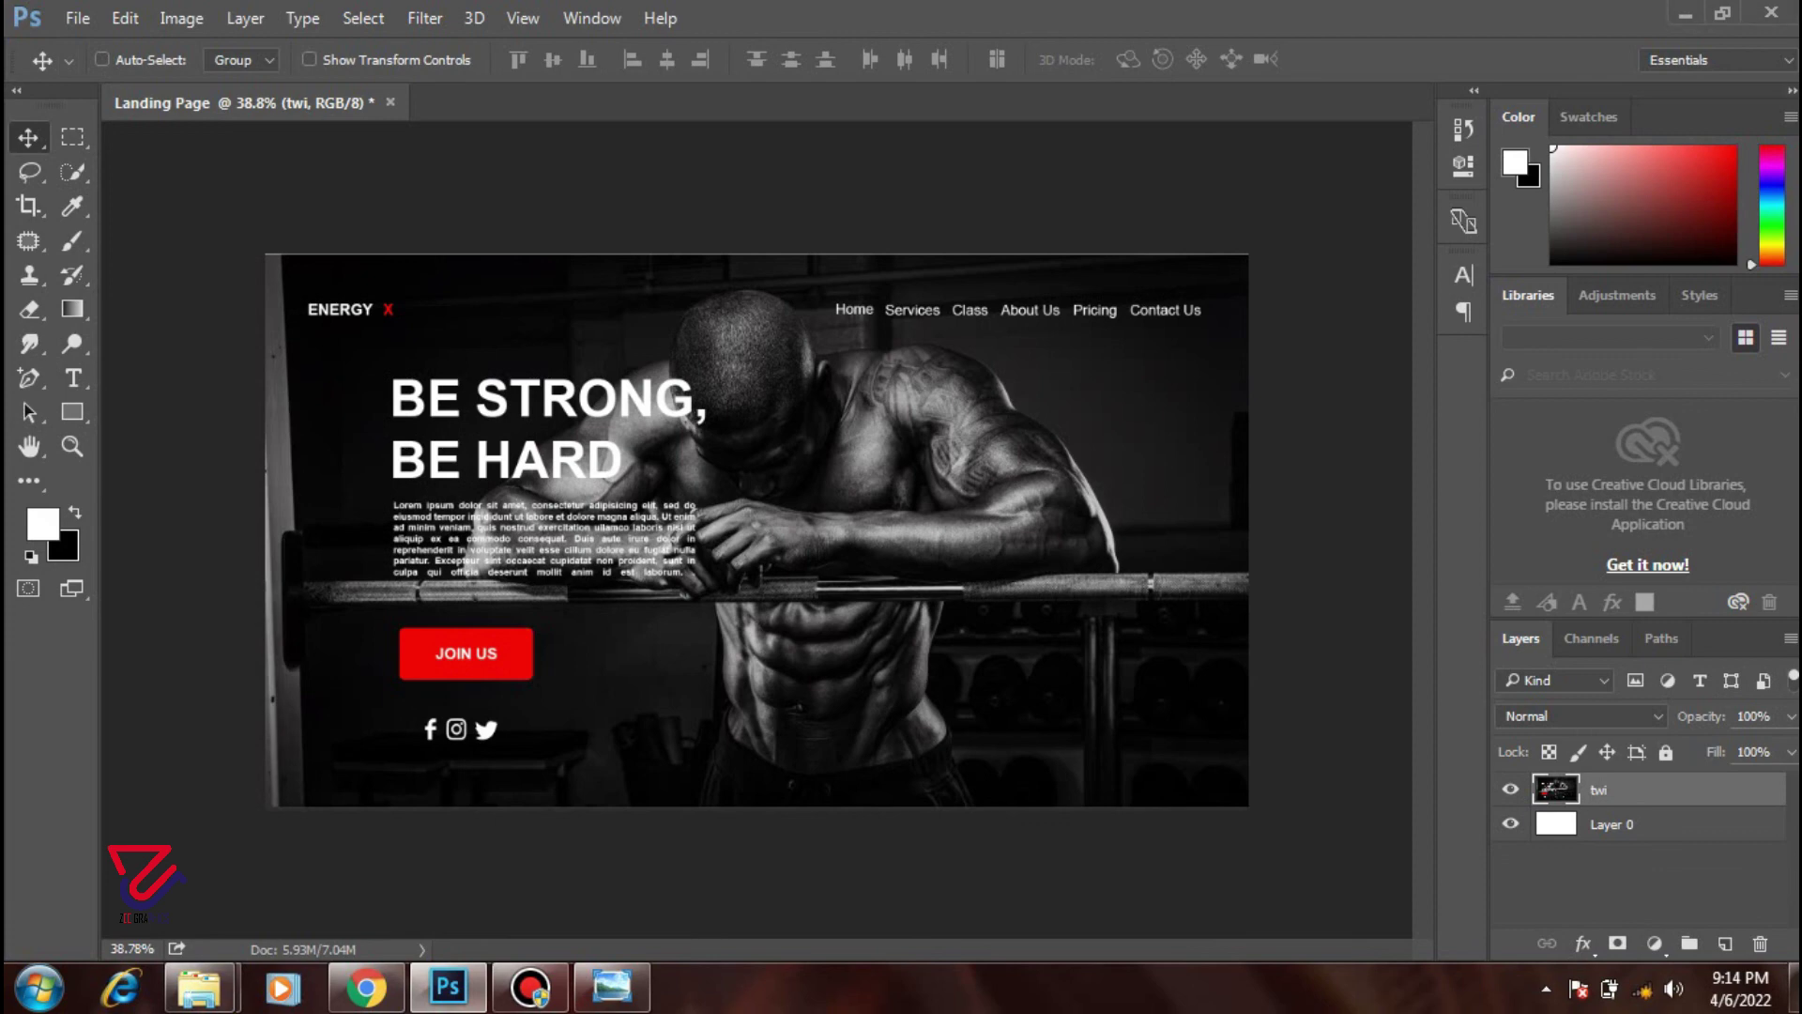
{"action": "left_click", "coordinate": [1685, 14]}
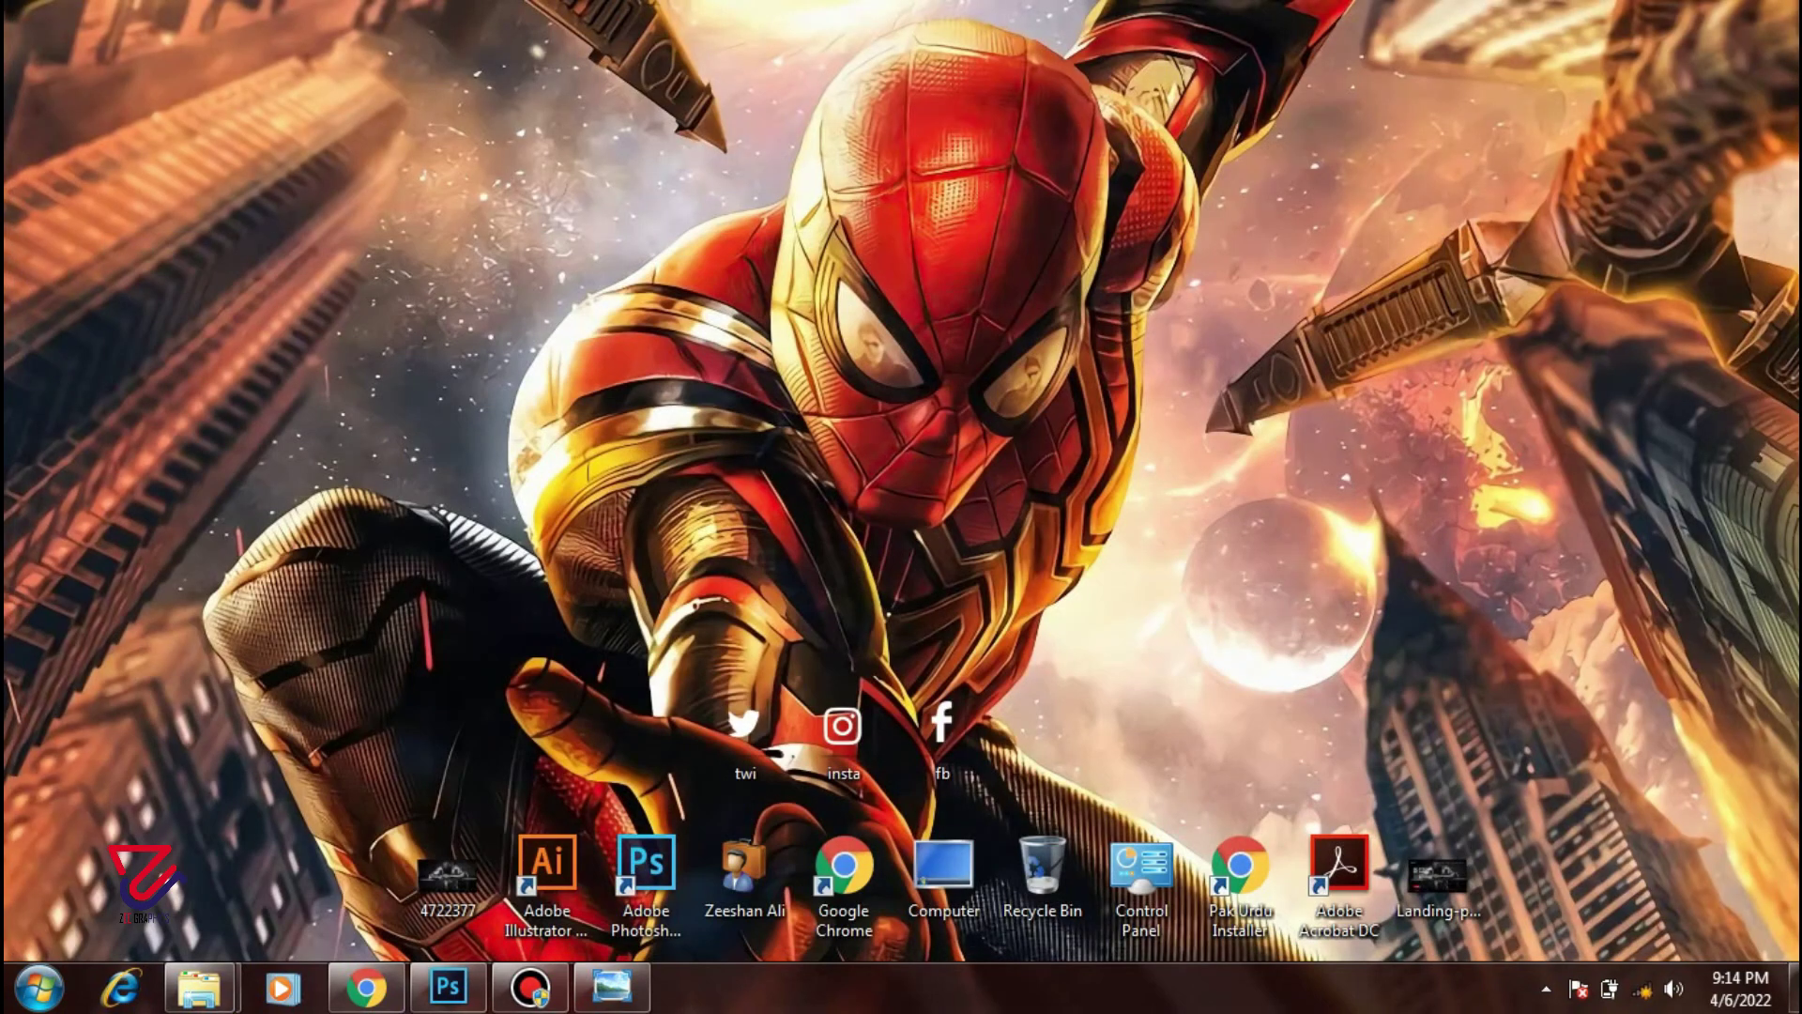